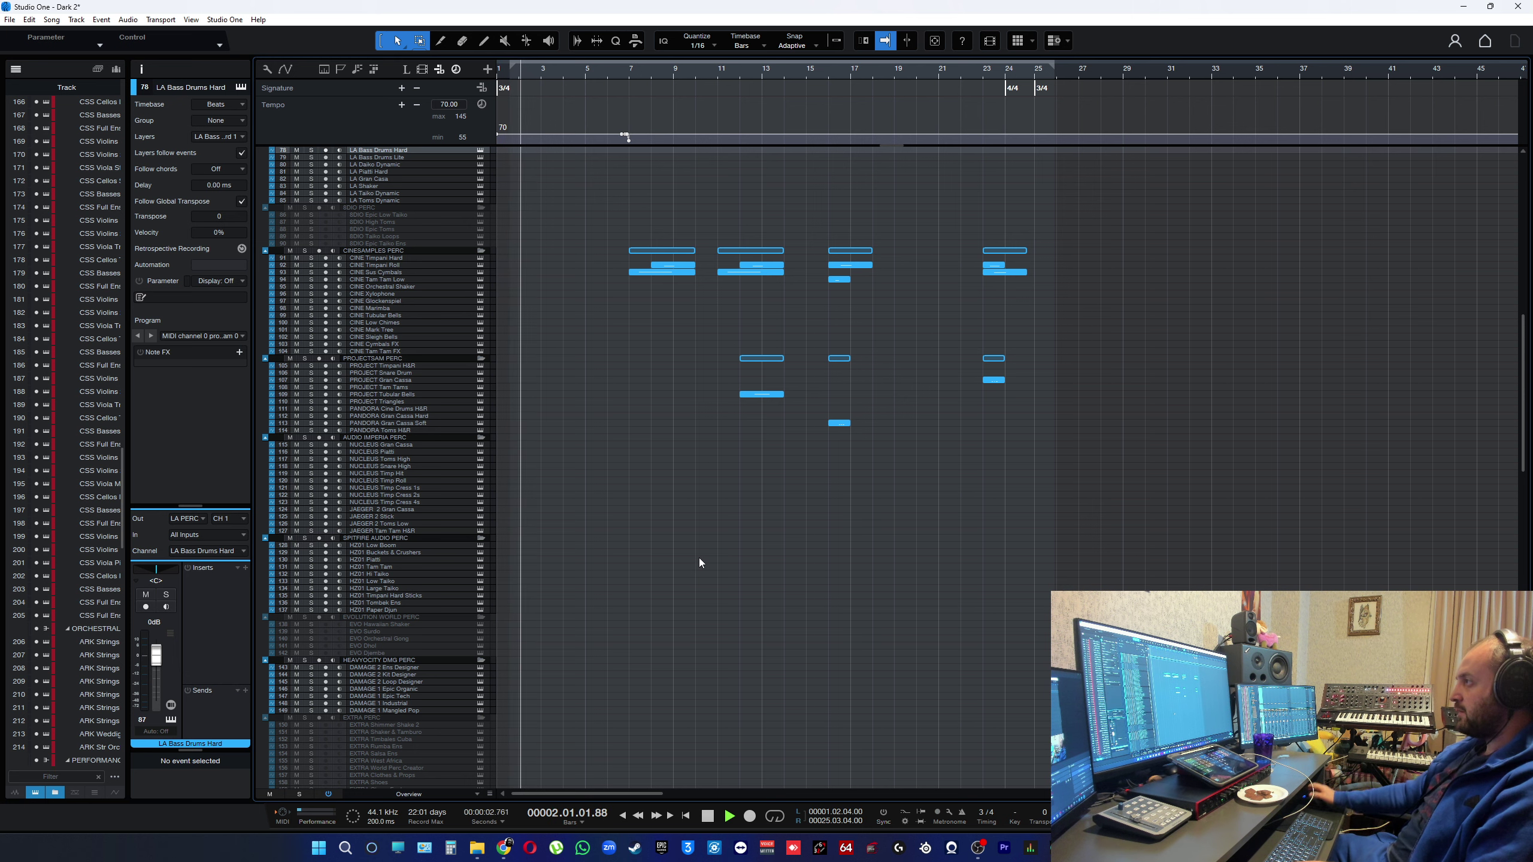
- Examine the arrangement from the percussion tracks through strings and keys to the VOX tracks during playback
{"action": "scroll", "coordinate": [622, 579], "scroll_direction": "up", "scroll_amount": 2, "text": "ctrl"}
{"action": "scroll", "coordinate": [646, 625], "scroll_direction": "down", "scroll_amount": 2}
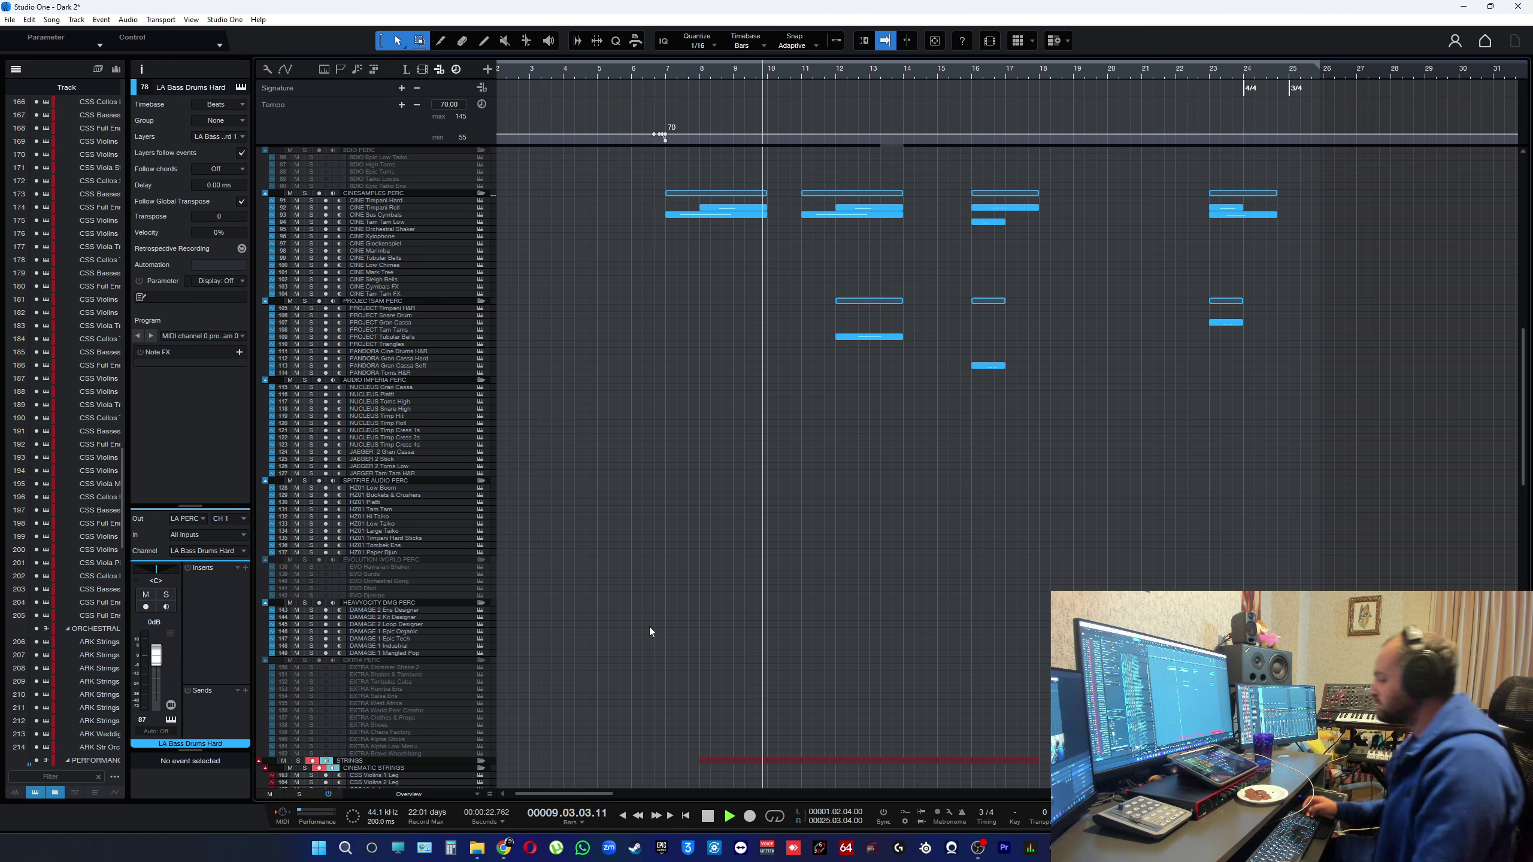
{"action": "scroll", "coordinate": [749, 522], "scroll_direction": "down", "scroll_amount": 3}
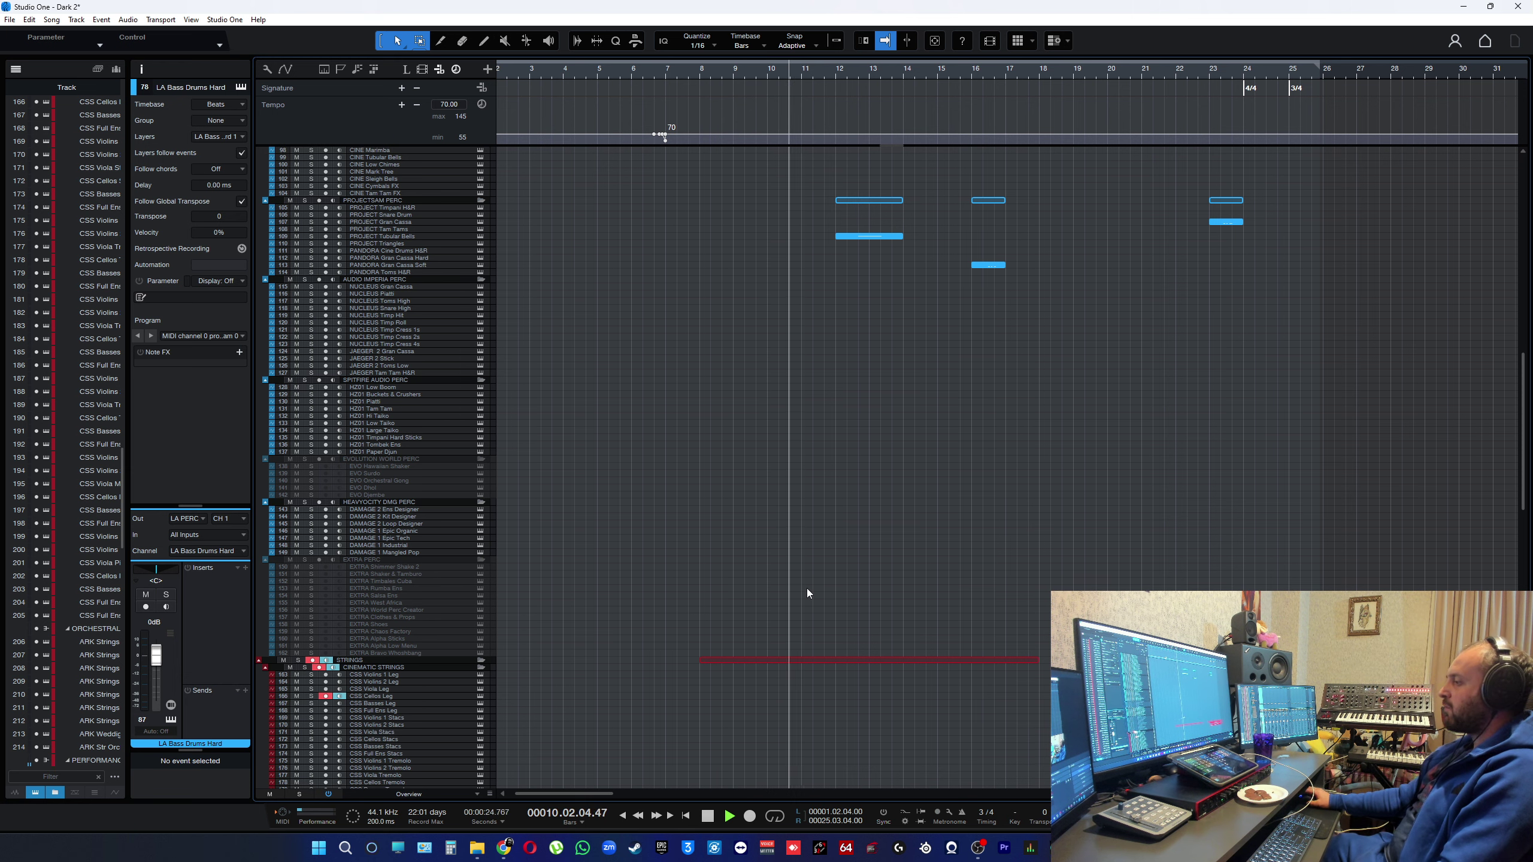
{"action": "scroll", "coordinate": [886, 670], "scroll_direction": "down", "scroll_amount": 6}
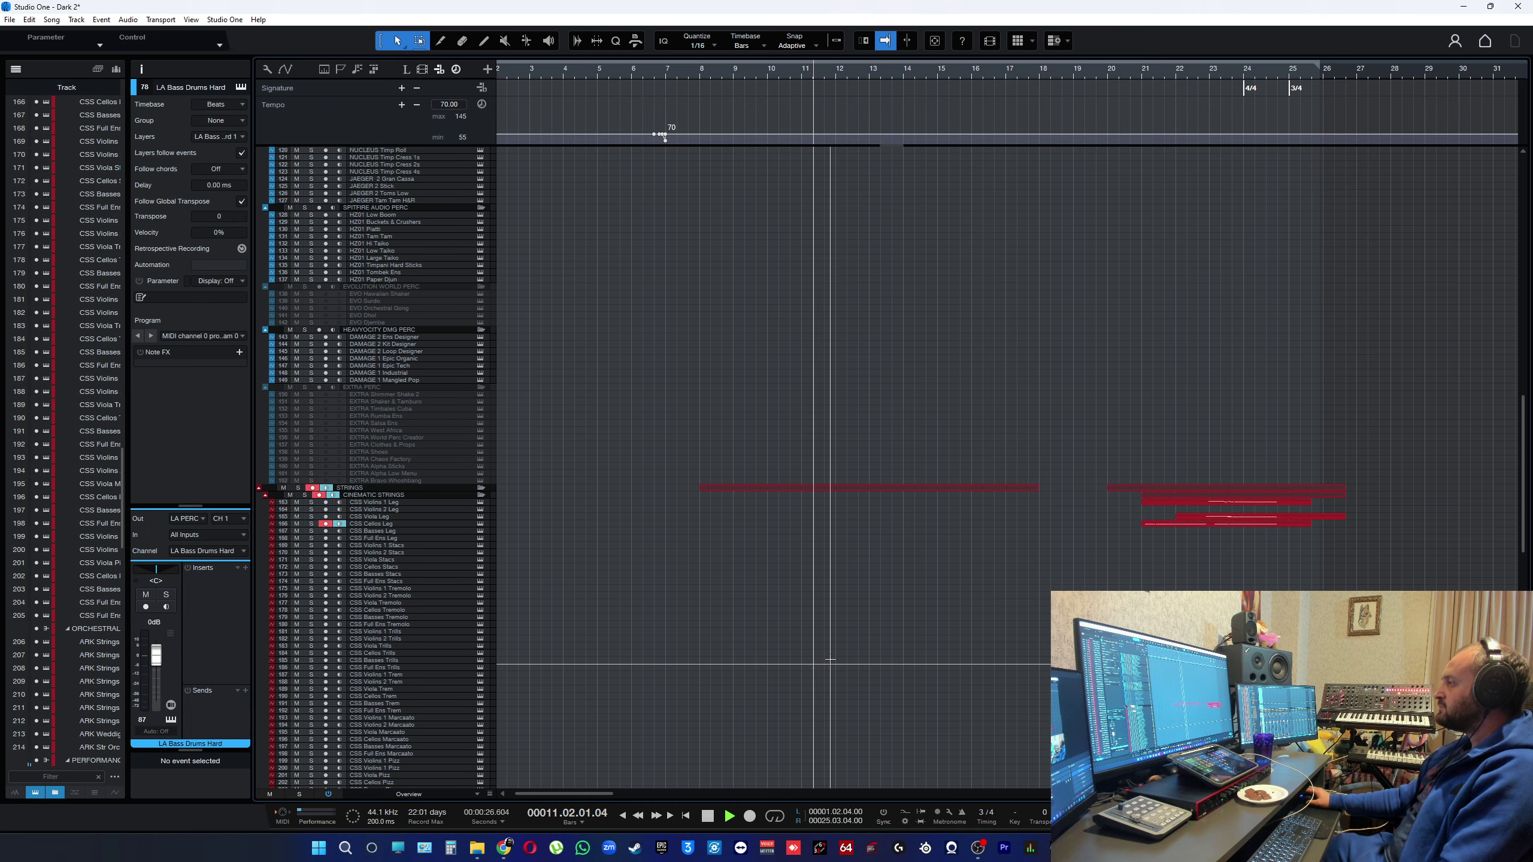
{"action": "scroll", "coordinate": [828, 662], "scroll_direction": "down", "scroll_amount": 2}
{"action": "scroll", "coordinate": [829, 700], "scroll_direction": "down", "scroll_amount": 3}
{"action": "scroll", "coordinate": [845, 650], "scroll_direction": "down", "scroll_amount": 5}
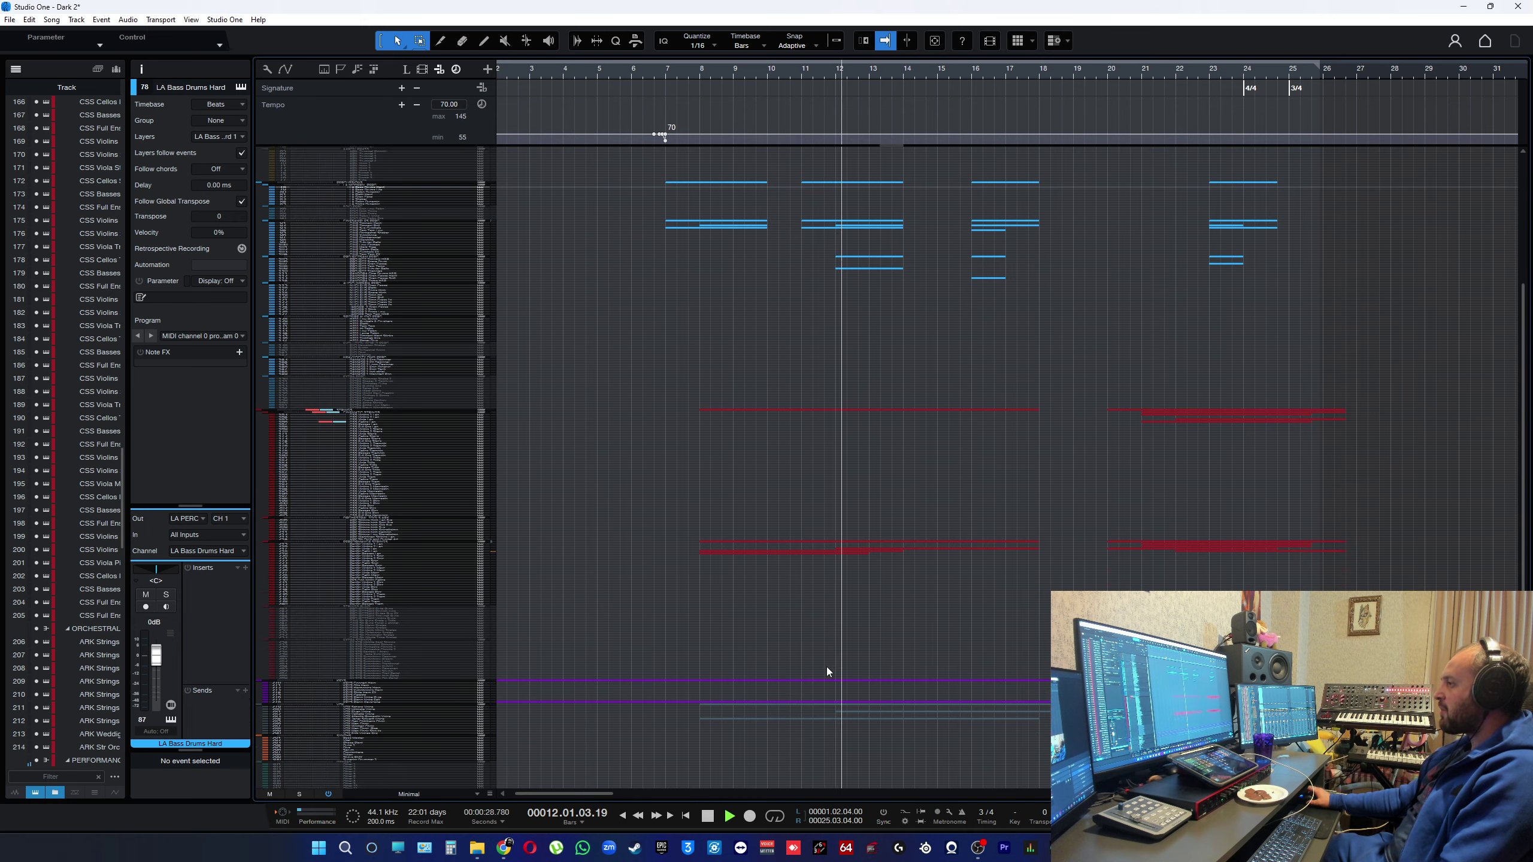
{"action": "scroll", "coordinate": [904, 712], "scroll_direction": "up", "scroll_amount": 2}
{"action": "key", "text": "shift+e"}
{"action": "key", "text": "shift+e"}
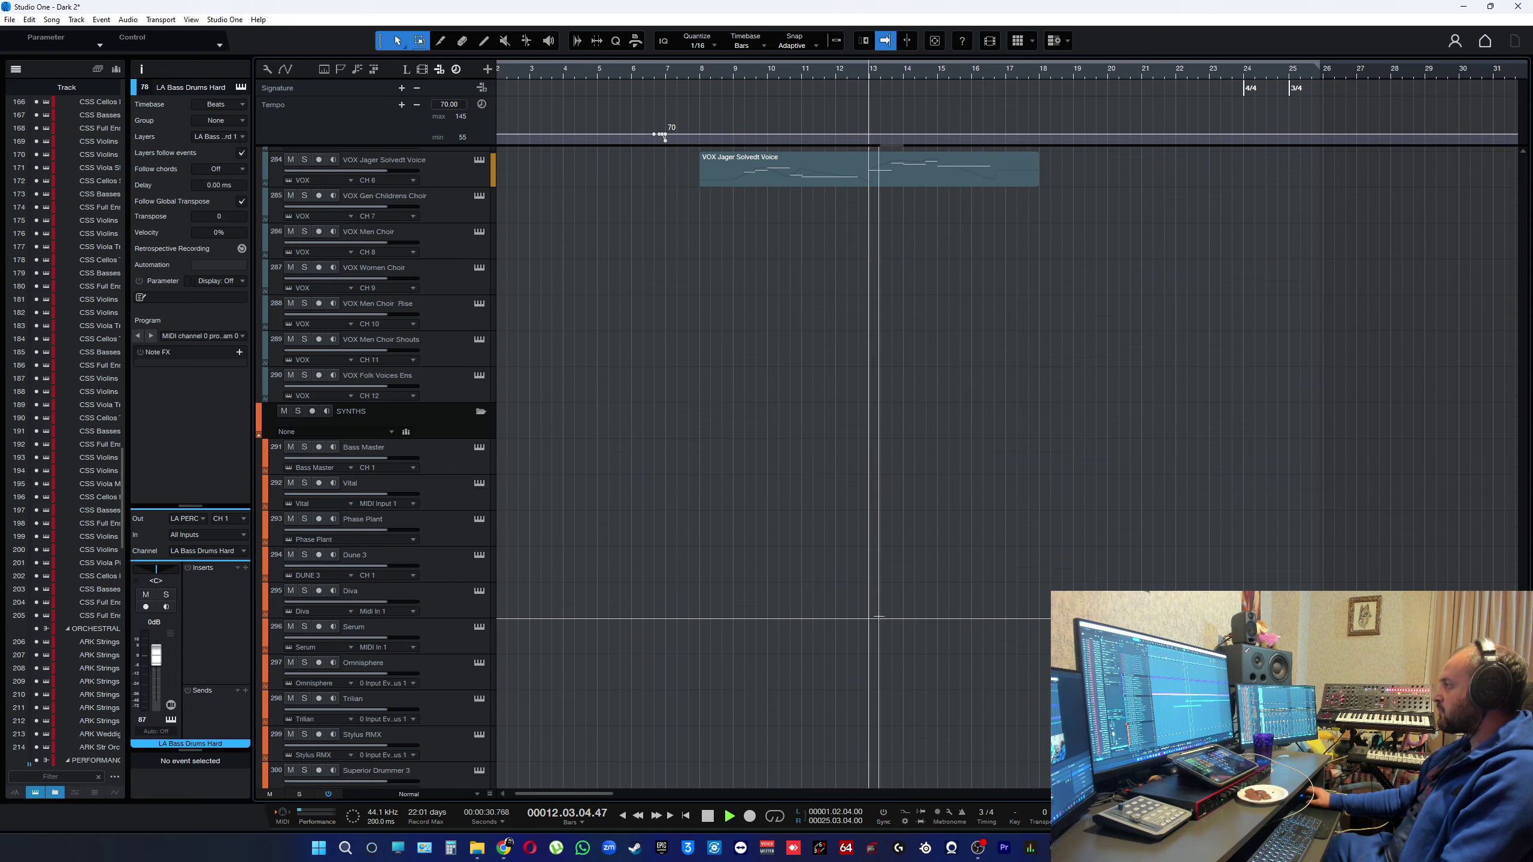
{"action": "scroll", "coordinate": [890, 522], "scroll_direction": "up", "scroll_amount": 5}
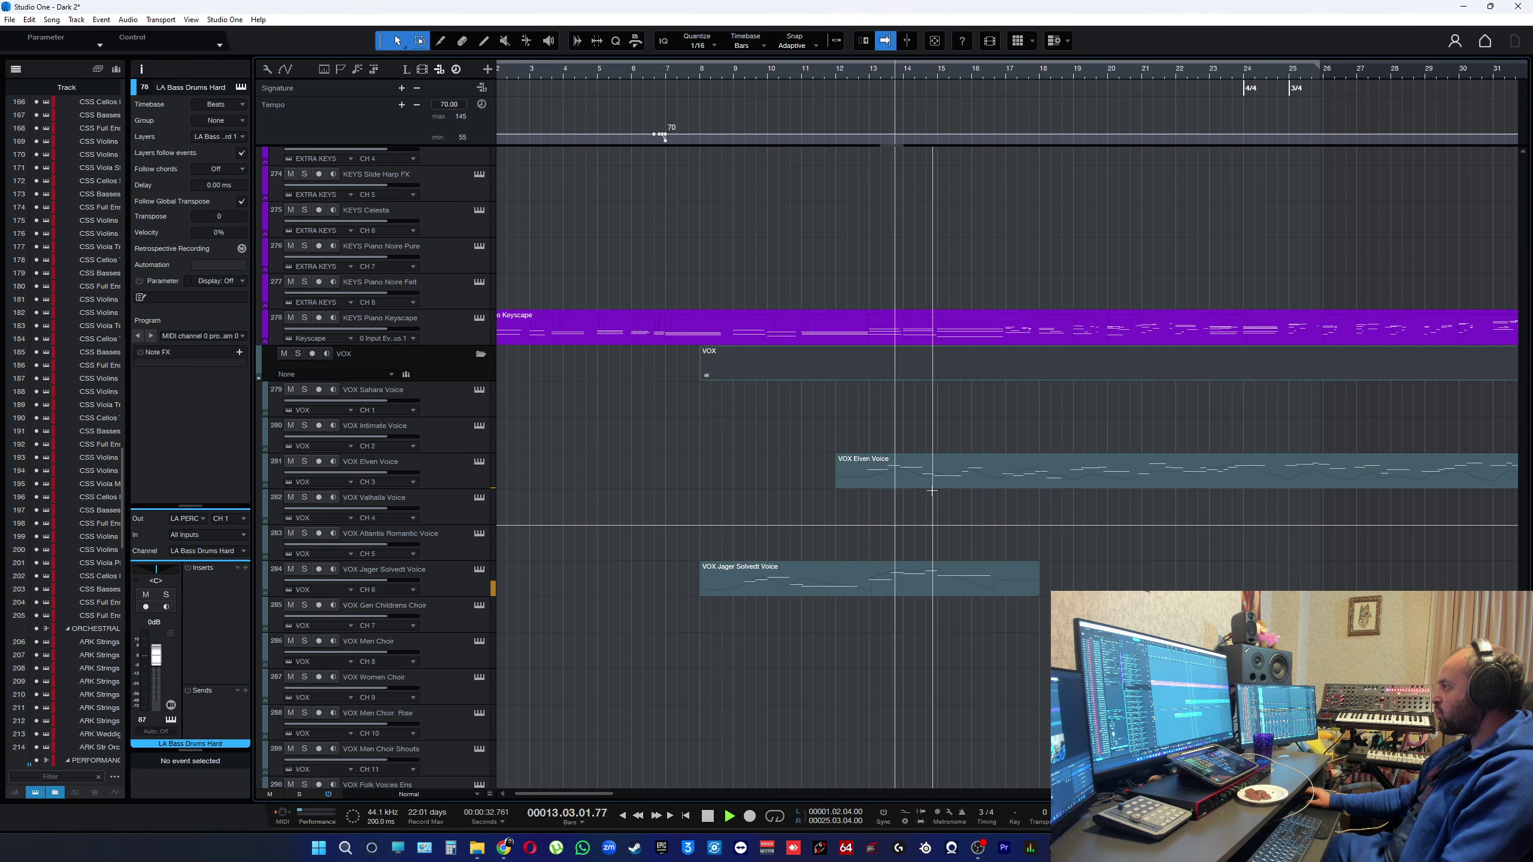
- Open the VOX Elven Voice part in the score view and apply the vocal staff preset Voice
{"action": "double_click", "coordinate": [915, 484]}
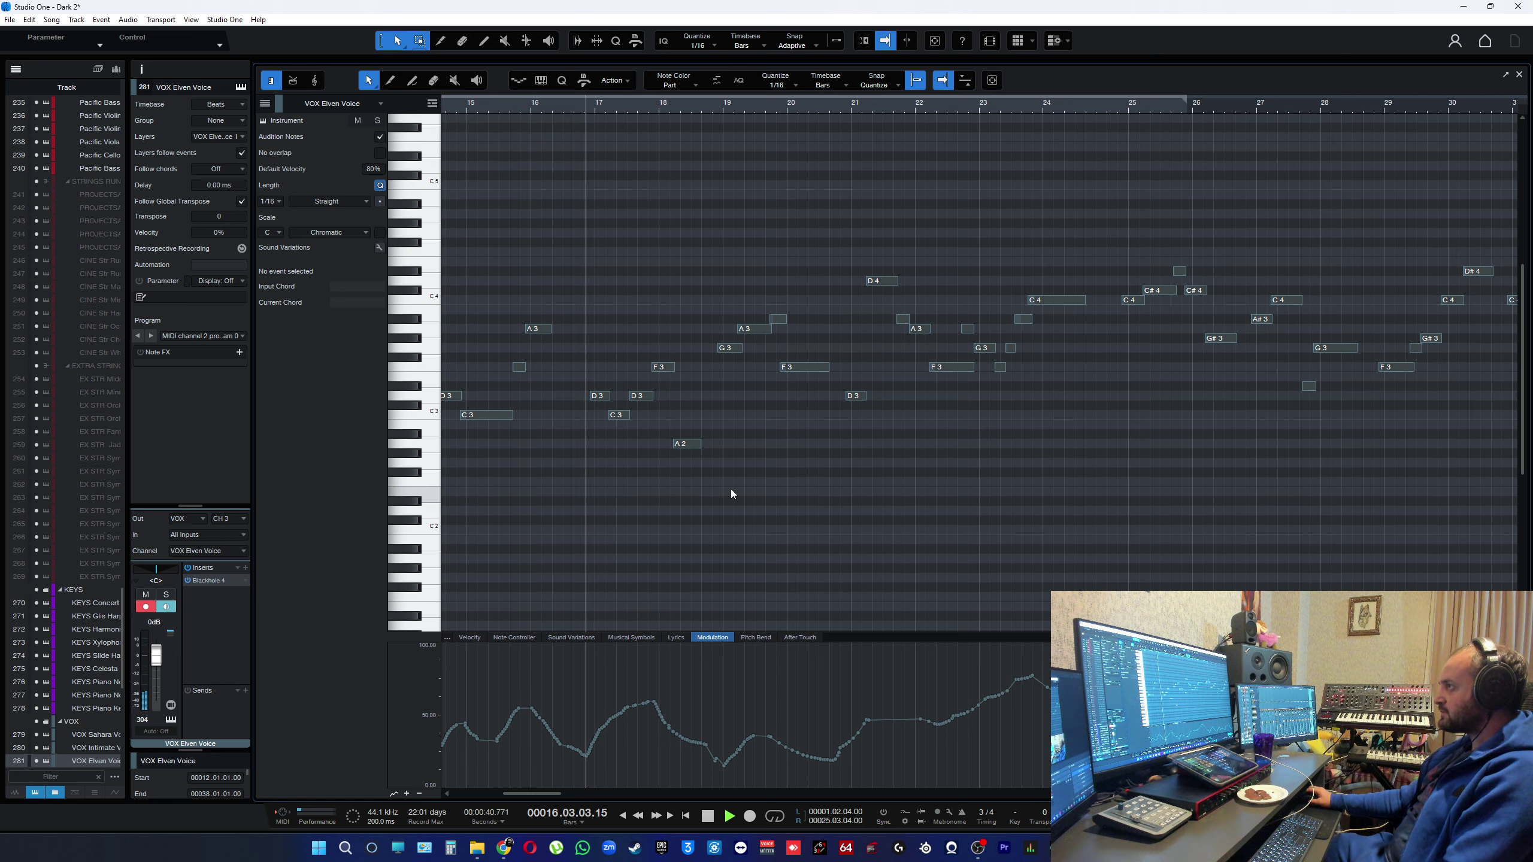
{"action": "left_click", "coordinate": [313, 81]}
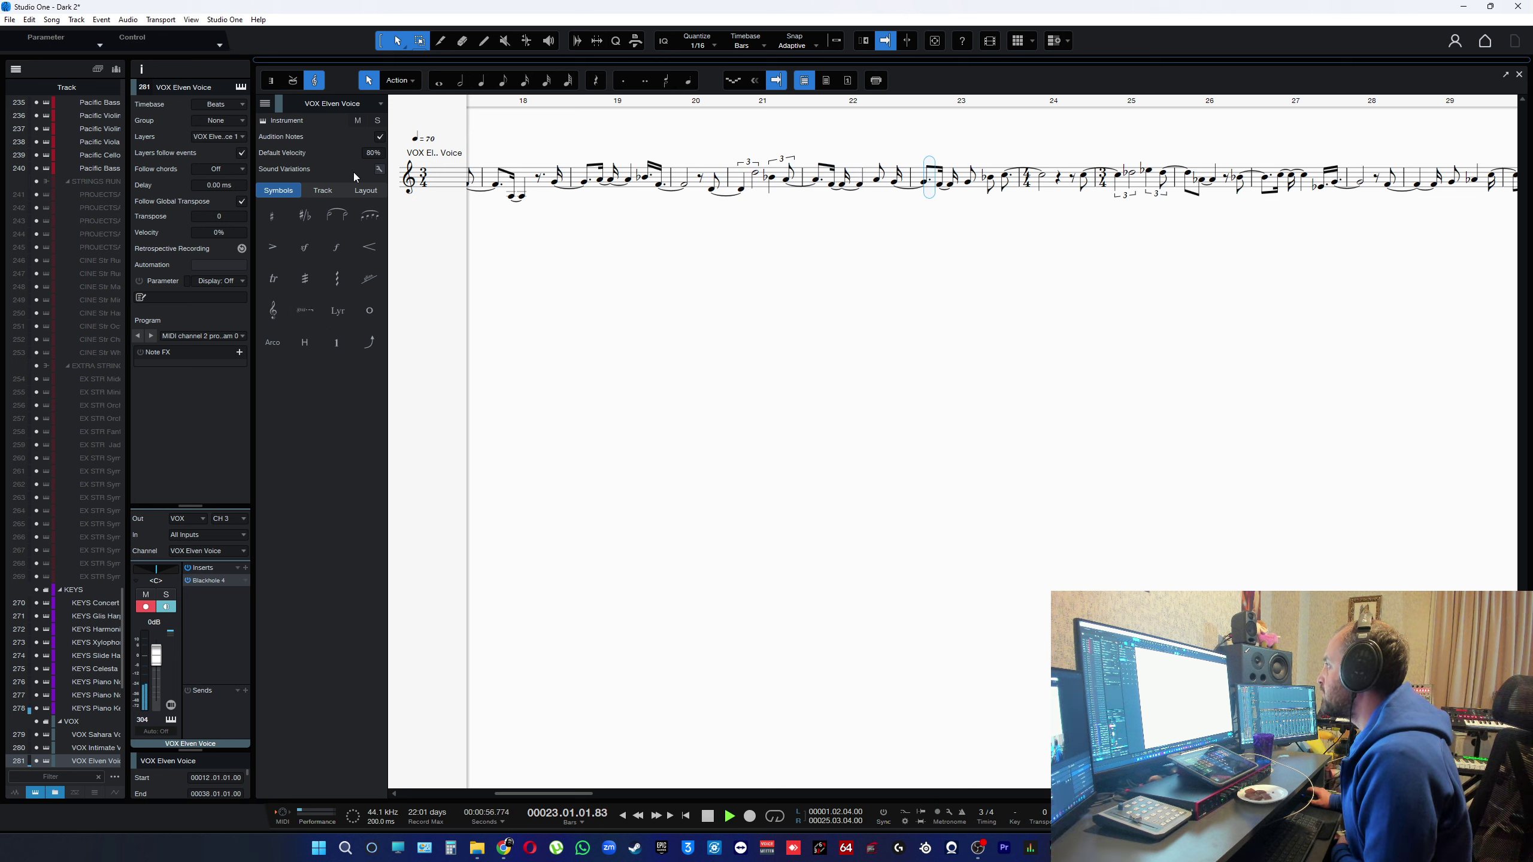
{"action": "left_click", "coordinate": [367, 192]}
{"action": "left_click", "coordinate": [326, 193]}
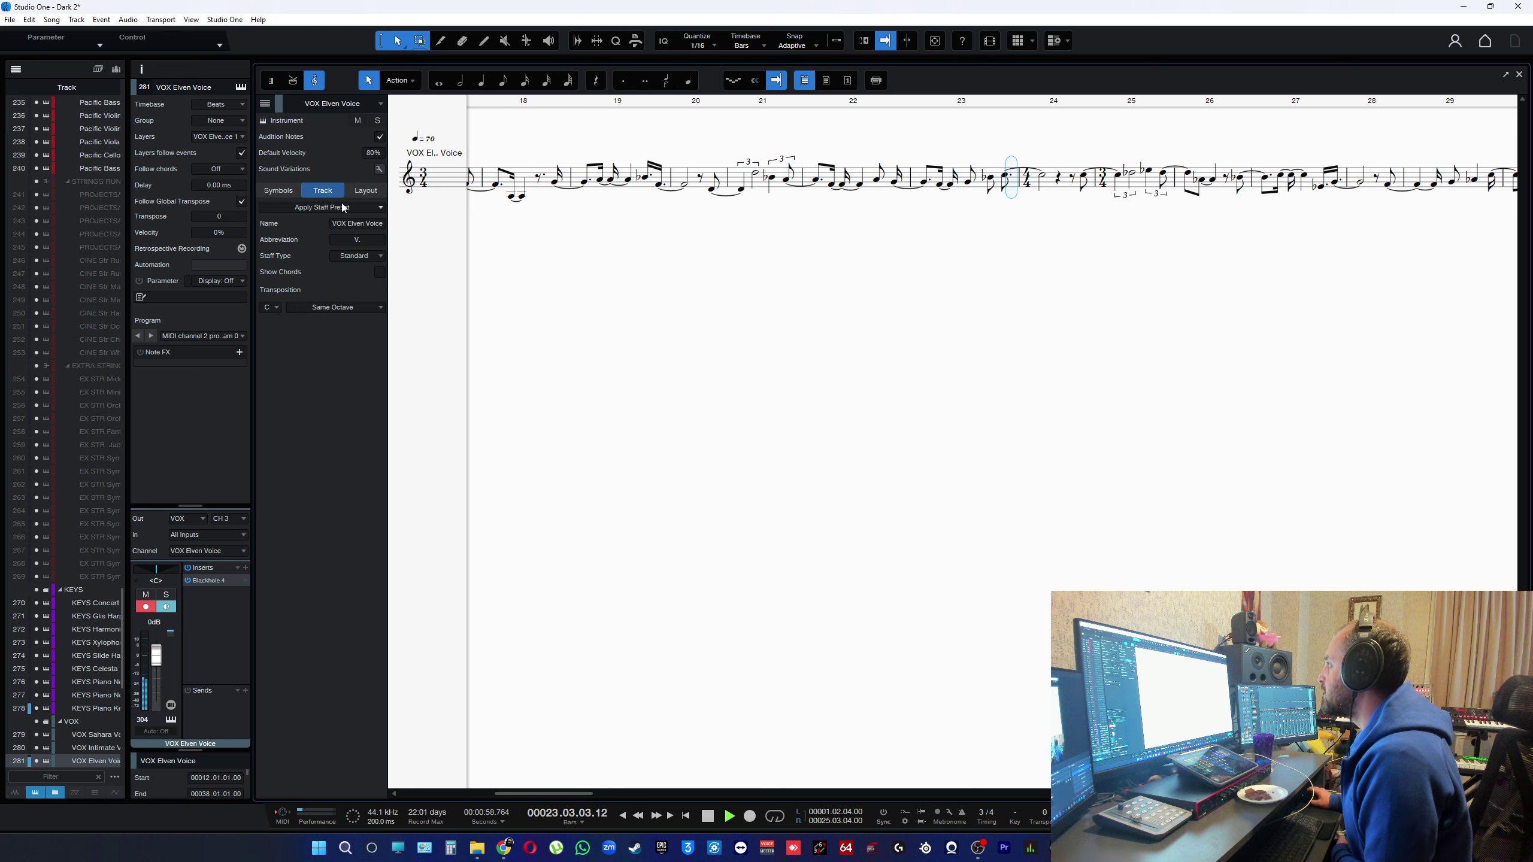
{"action": "left_click", "coordinate": [366, 206]}
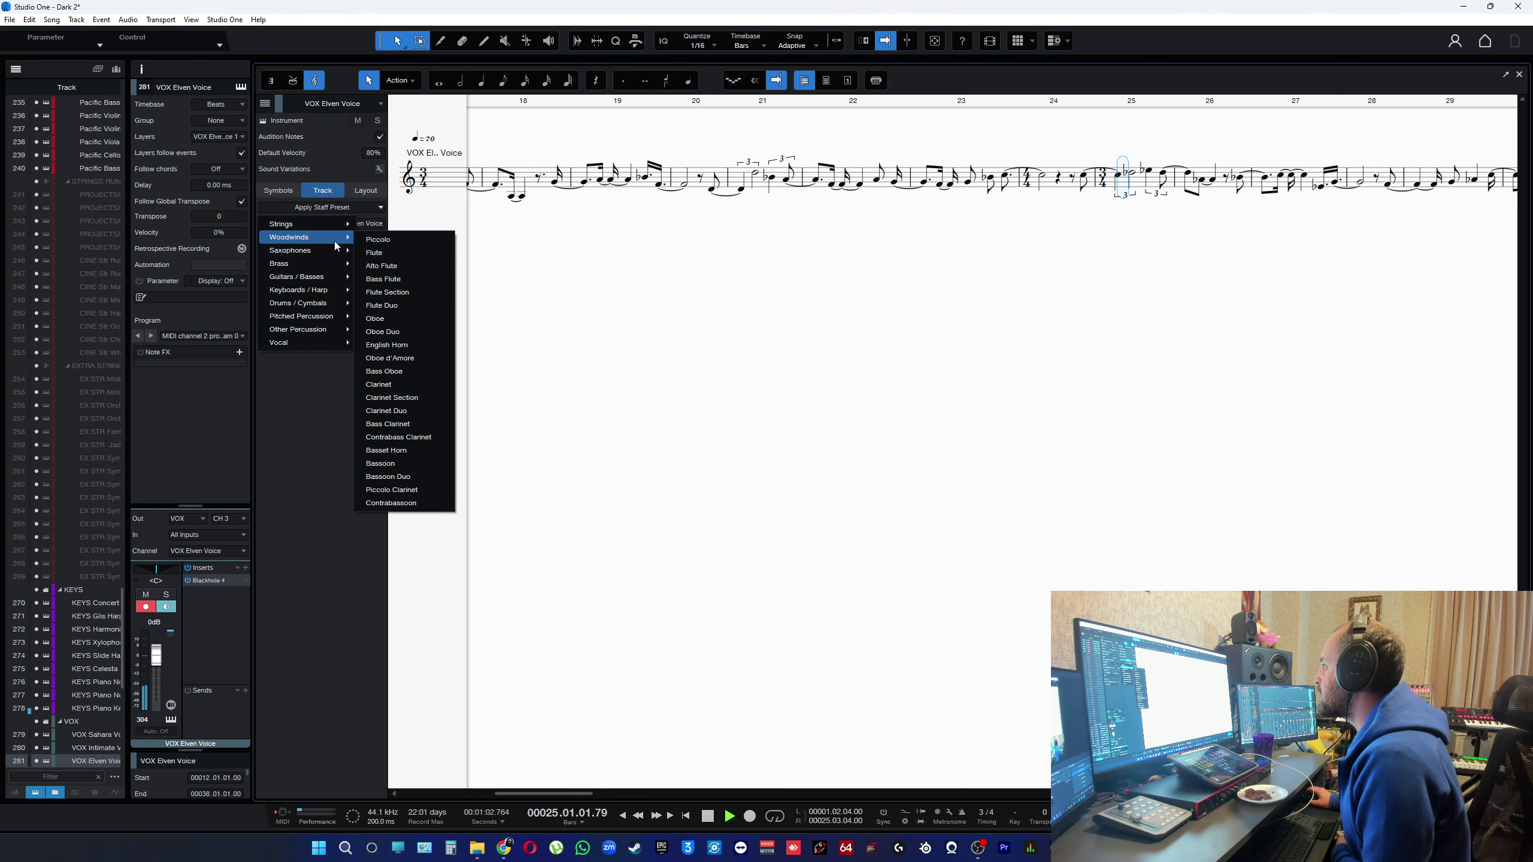
{"action": "mouse_move", "coordinate": [313, 348]}
{"action": "left_click", "coordinate": [374, 347]}
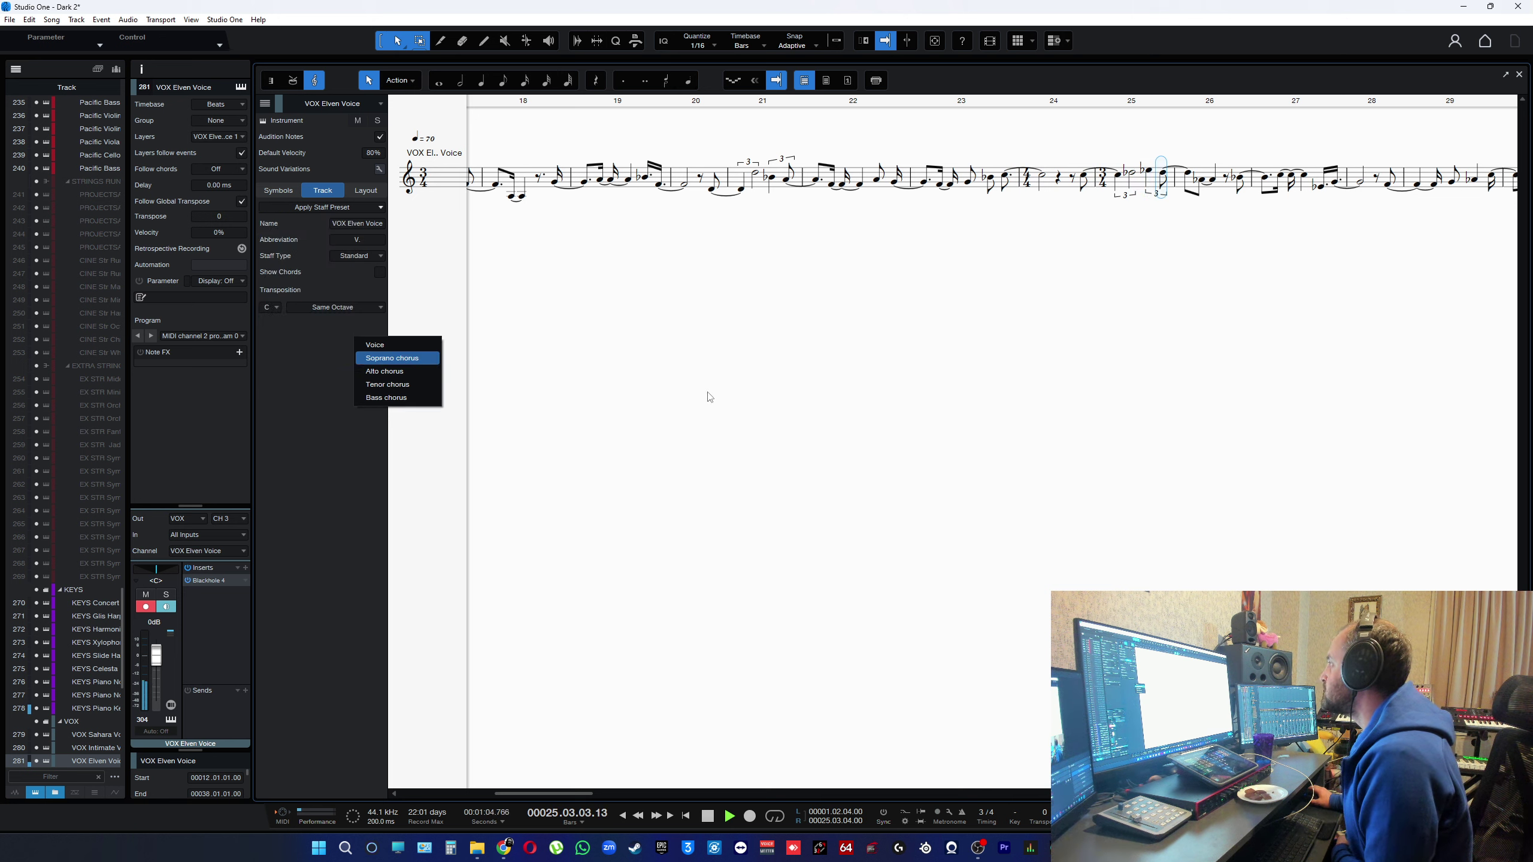
{"action": "left_click", "coordinate": [389, 346]}
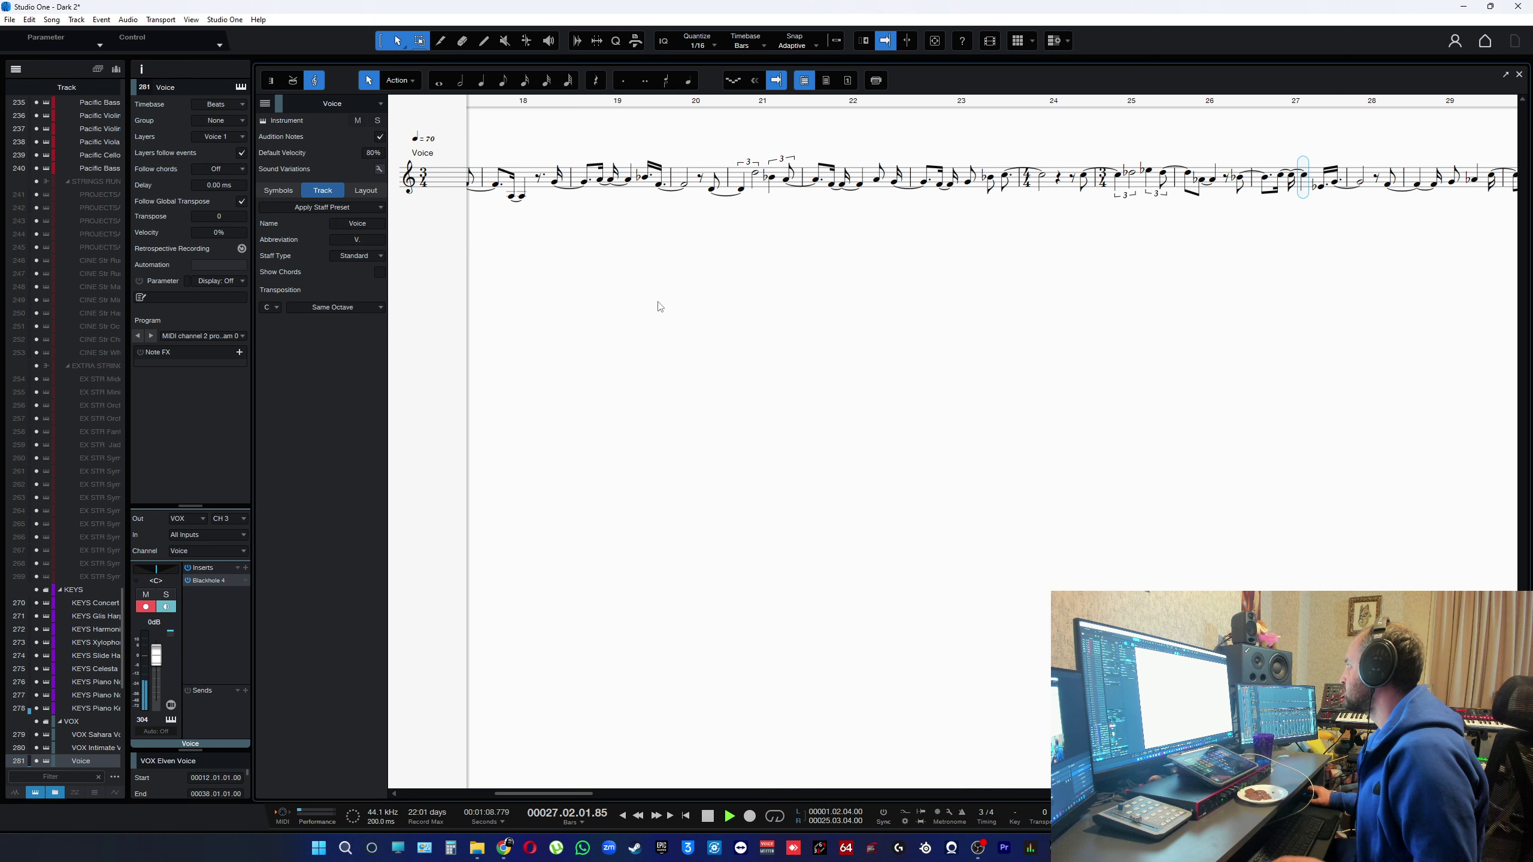
- Review the notated vocal line through to its end, return to the piano view and close the editor
{"action": "scroll", "coordinate": [564, 313], "scroll_direction": "down", "scroll_amount": 3}
{"action": "scroll", "coordinate": [589, 318], "scroll_direction": "up", "scroll_amount": 3}
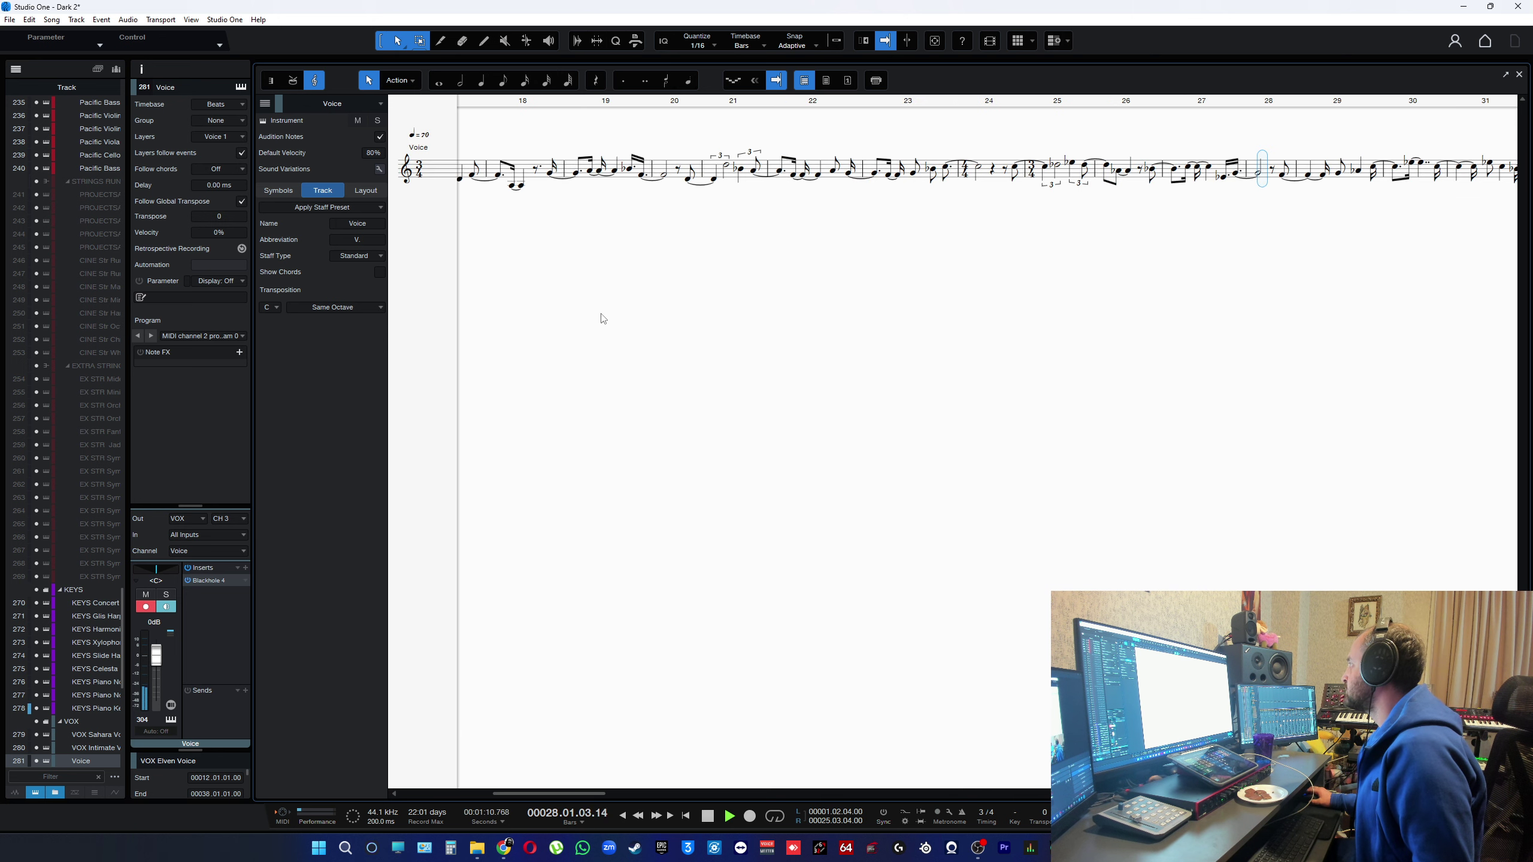
{"action": "scroll", "coordinate": [1390, 205], "scroll_direction": "up", "scroll_amount": 1}
{"action": "scroll", "coordinate": [1352, 204], "scroll_direction": "left", "scroll_amount": 1}
{"action": "scroll", "coordinate": [1294, 228], "scroll_direction": "right", "scroll_amount": 4}
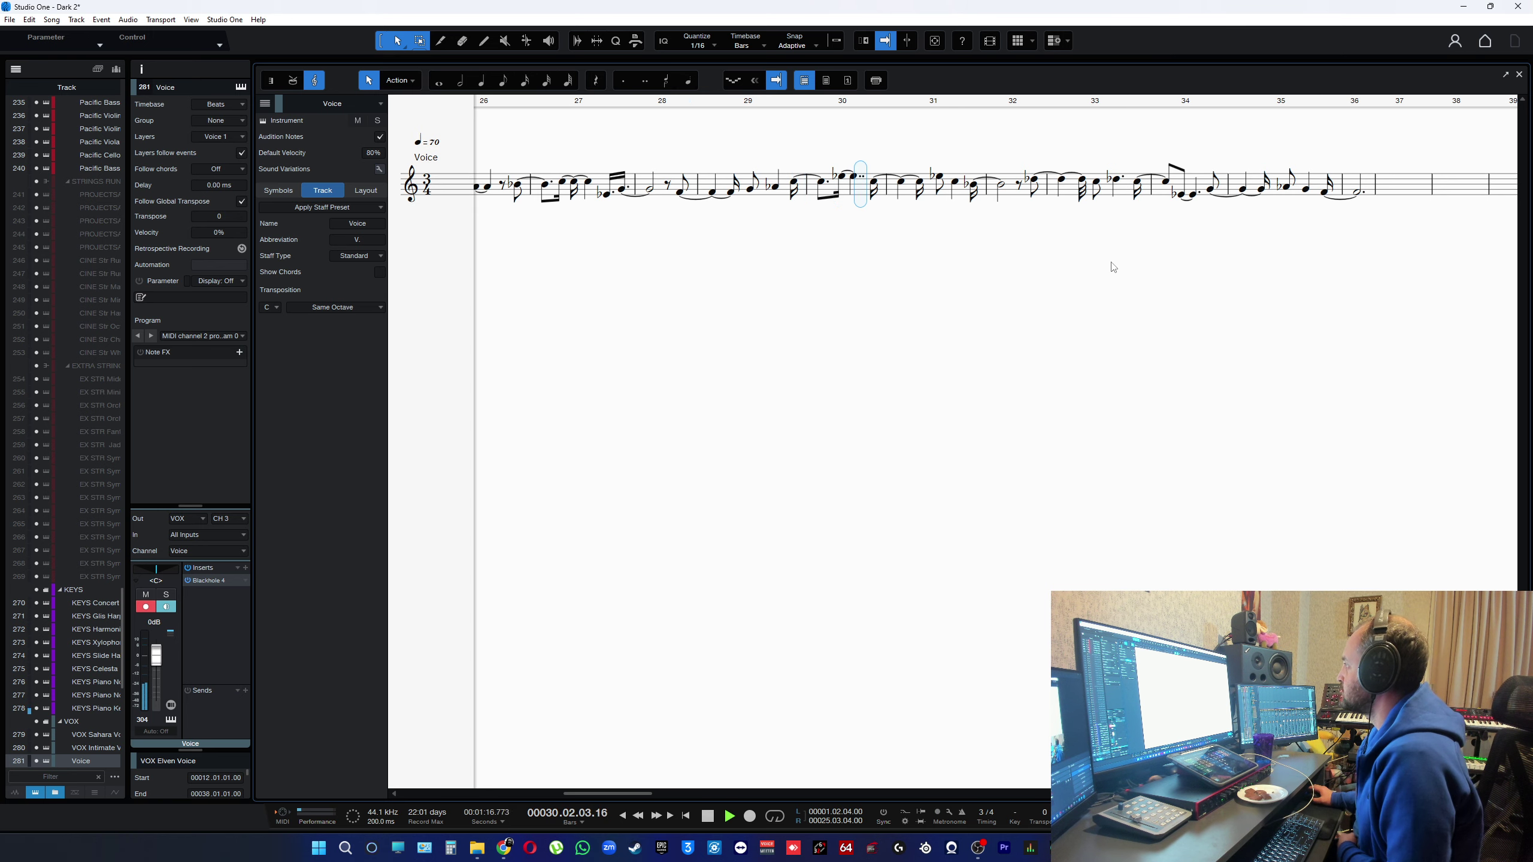
{"action": "left_click", "coordinate": [273, 82]}
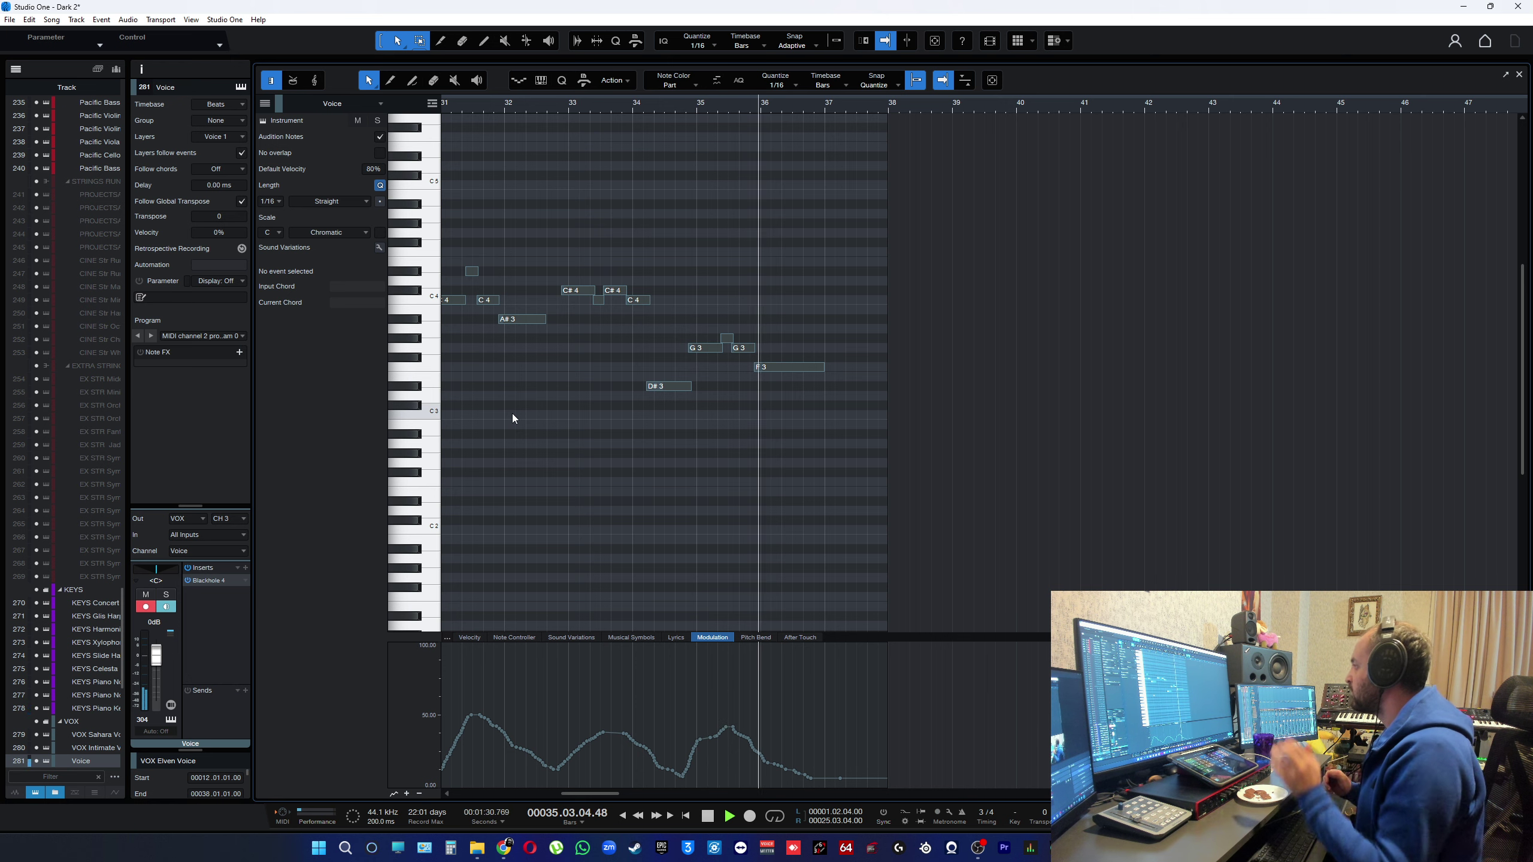
{"action": "left_click", "coordinate": [1518, 75]}
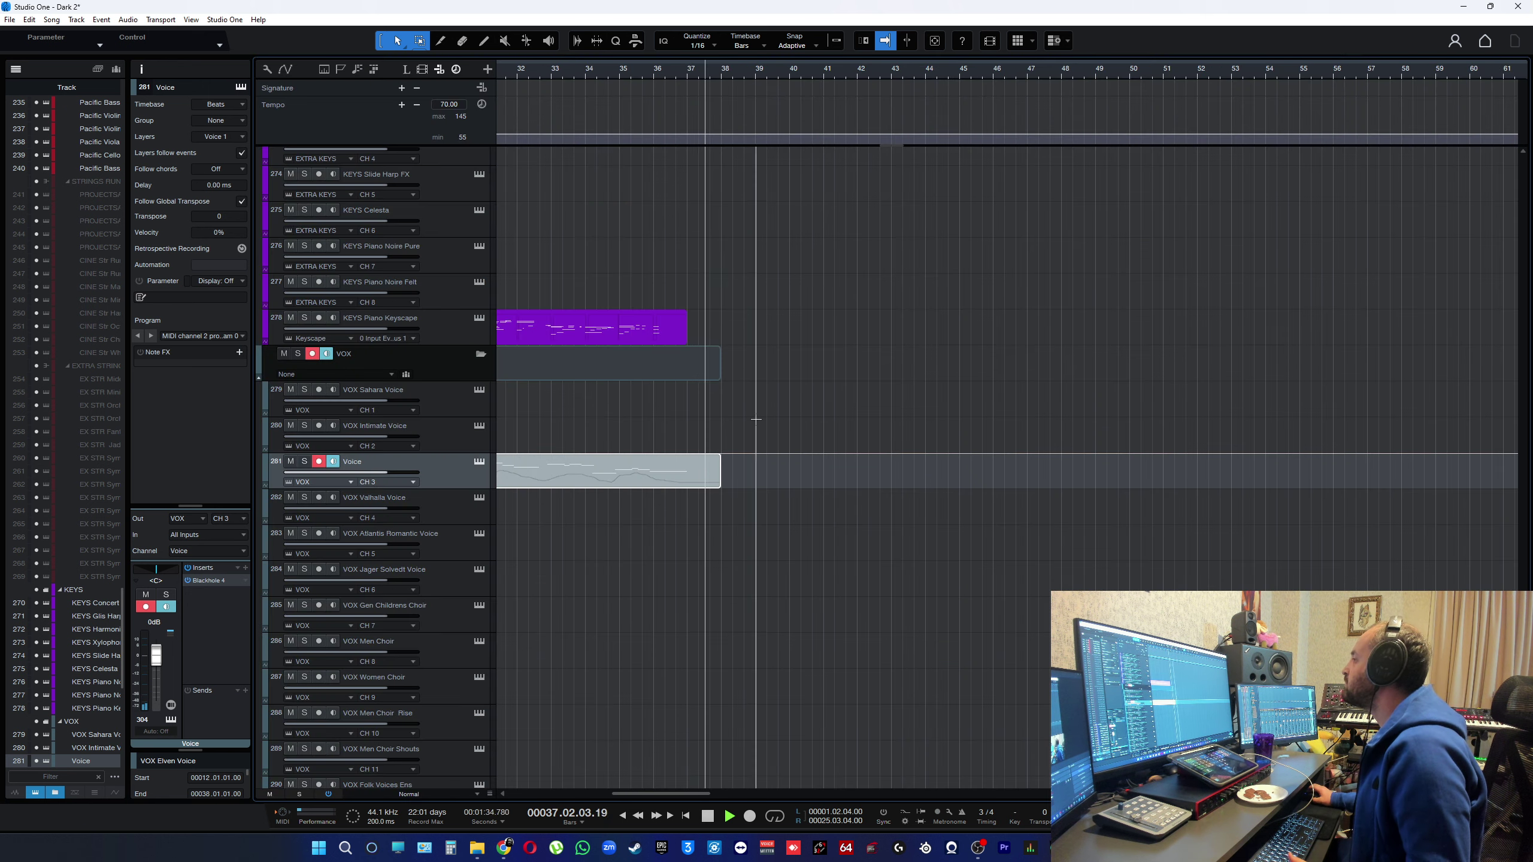
- Restart playback from about bar 29 to listen to the end of the piano and voice parts
{"action": "key", "text": "space"}
{"action": "key", "text": "w"}
{"action": "key", "text": "w"}
{"action": "key", "text": "w"}
{"action": "key", "text": "w"}
{"action": "key", "text": "e"}
{"action": "key", "text": "e"}
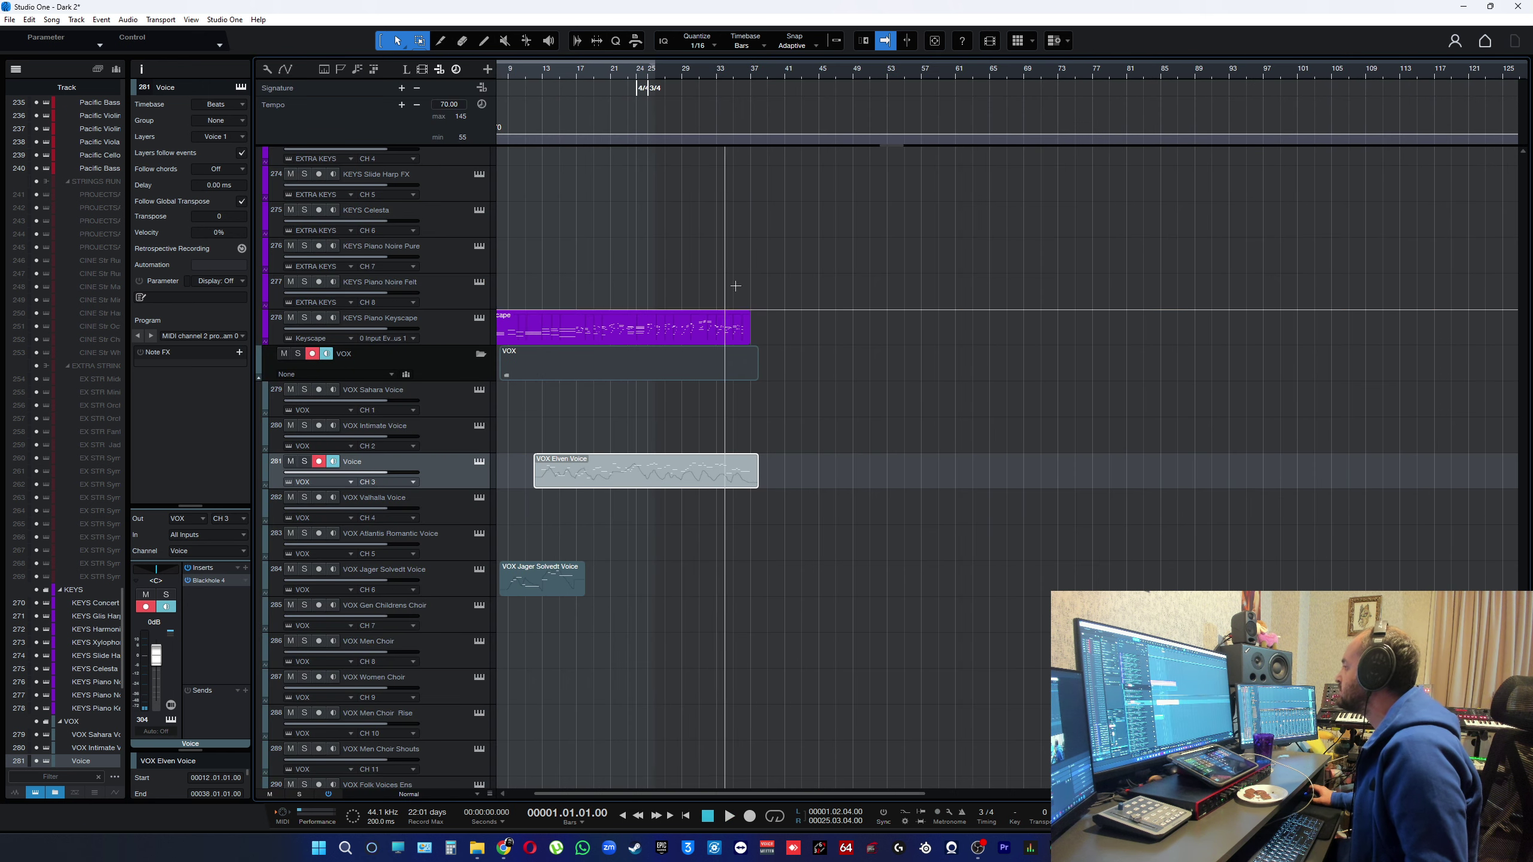
{"action": "scroll", "coordinate": [745, 145], "scroll_direction": "up", "scroll_amount": 5}
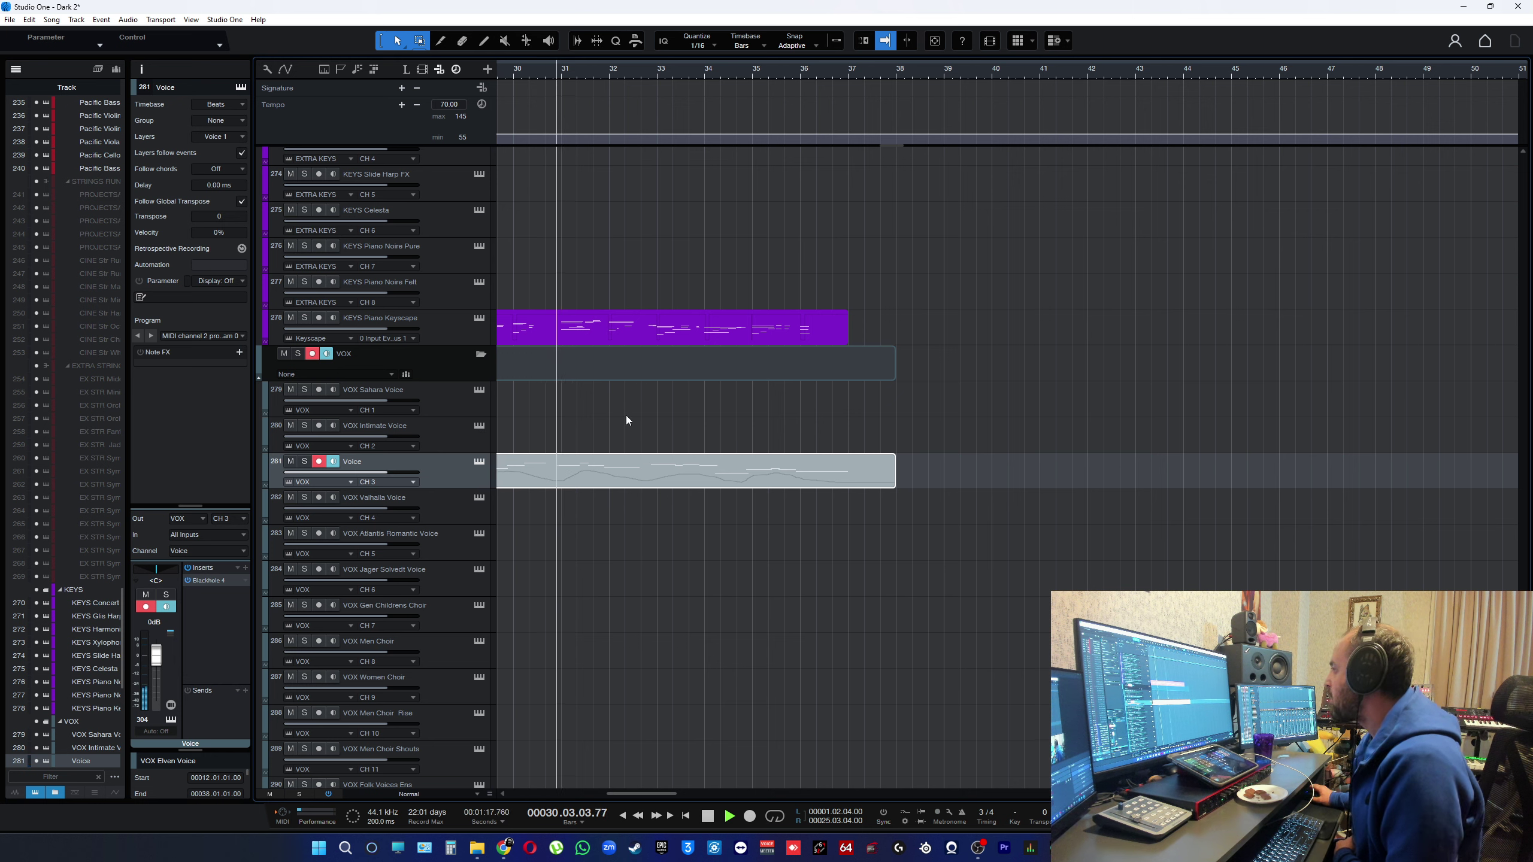
- Filter the track list by "Projectsam Perc" and select the PROJECT Tubular Bells track
{"action": "left_click", "coordinate": [606, 444]}
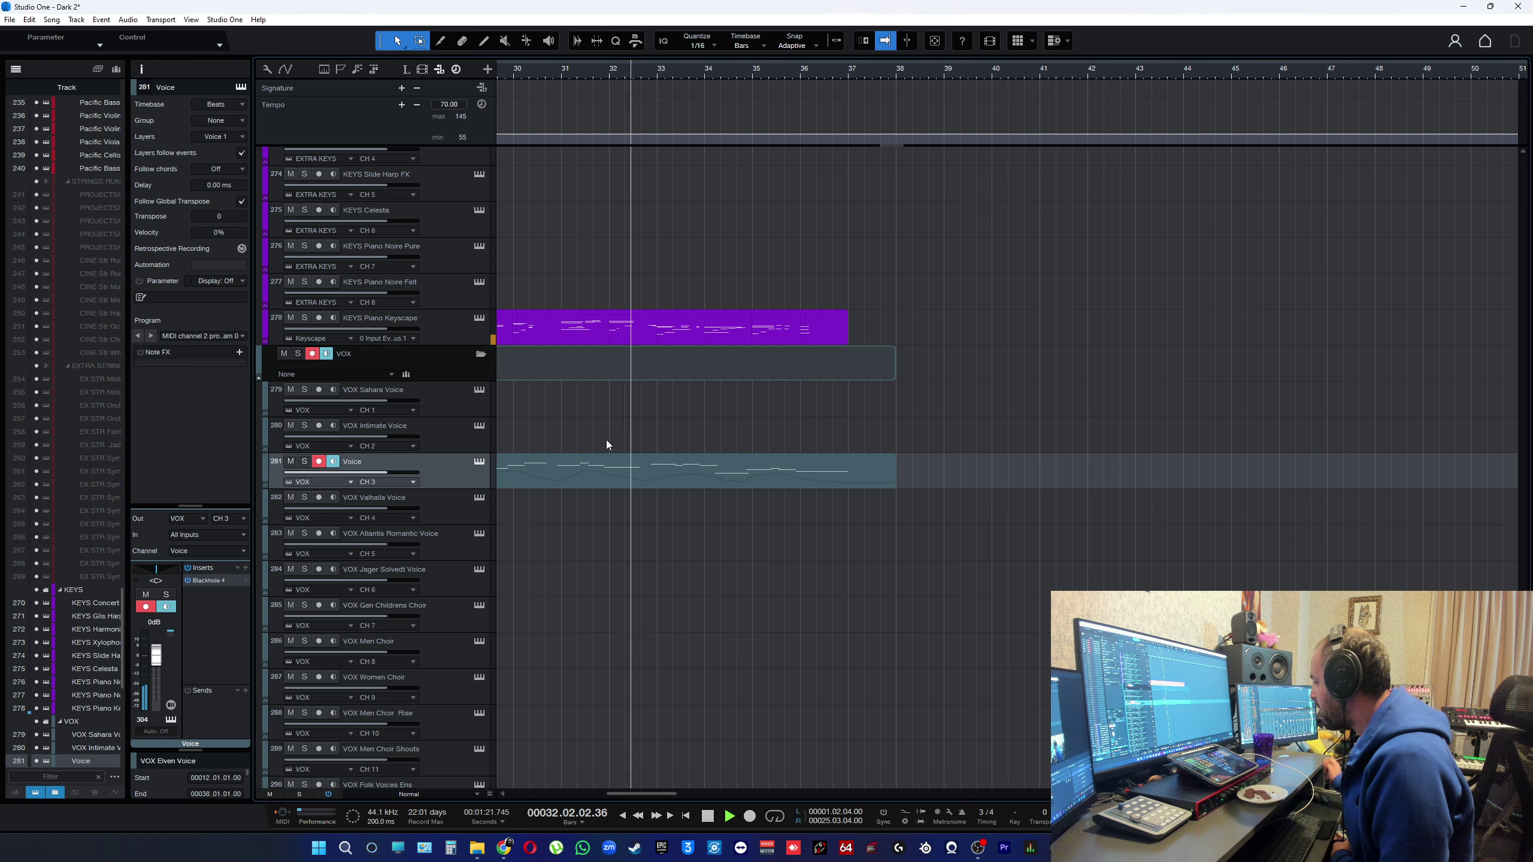
{"action": "type", "text": "Projectsam Perc"}
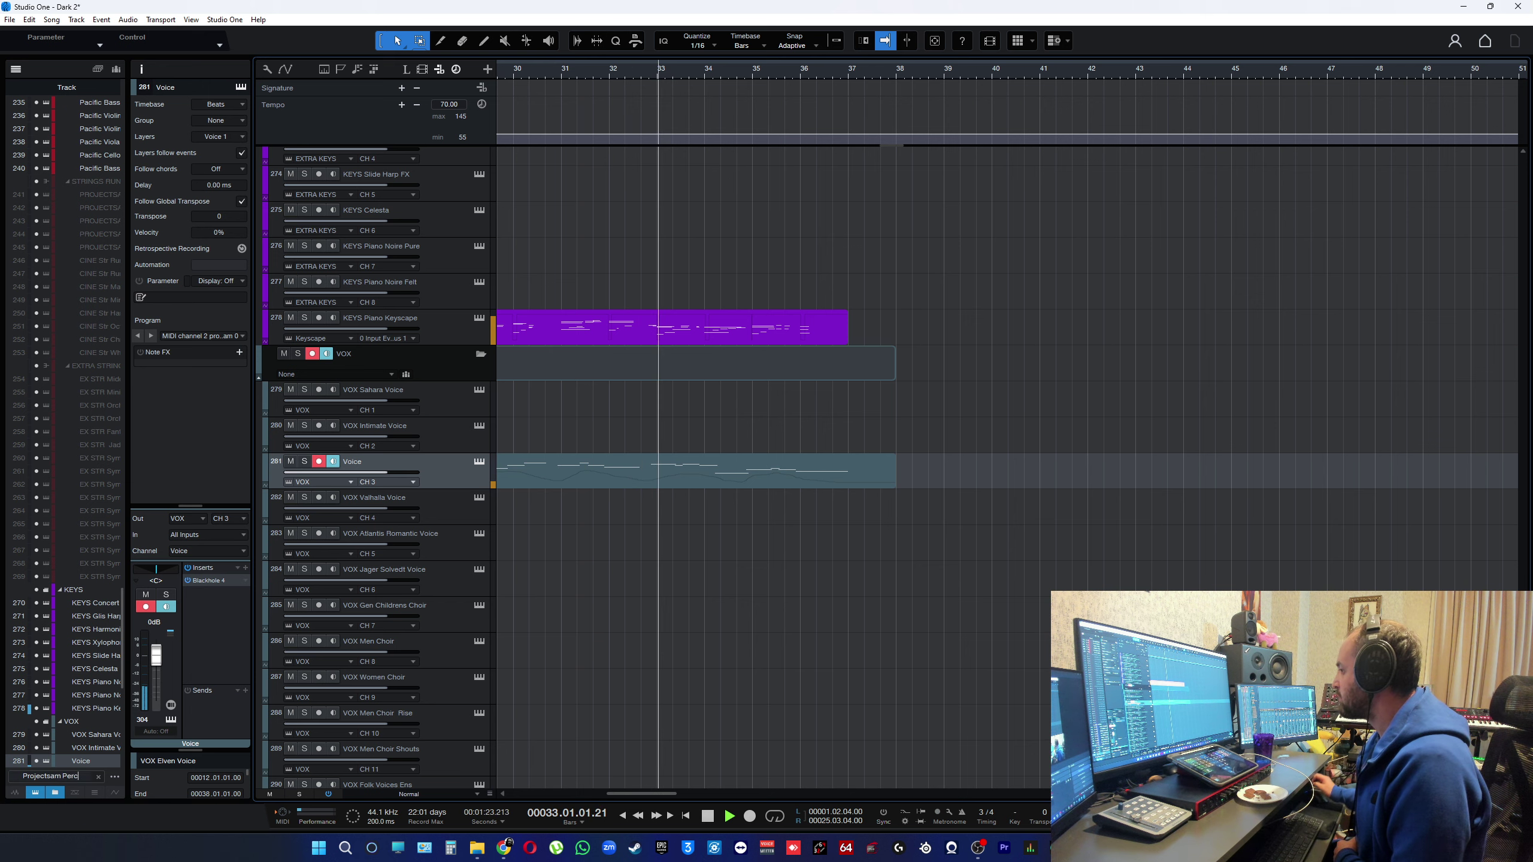
{"action": "key", "text": "Return"}
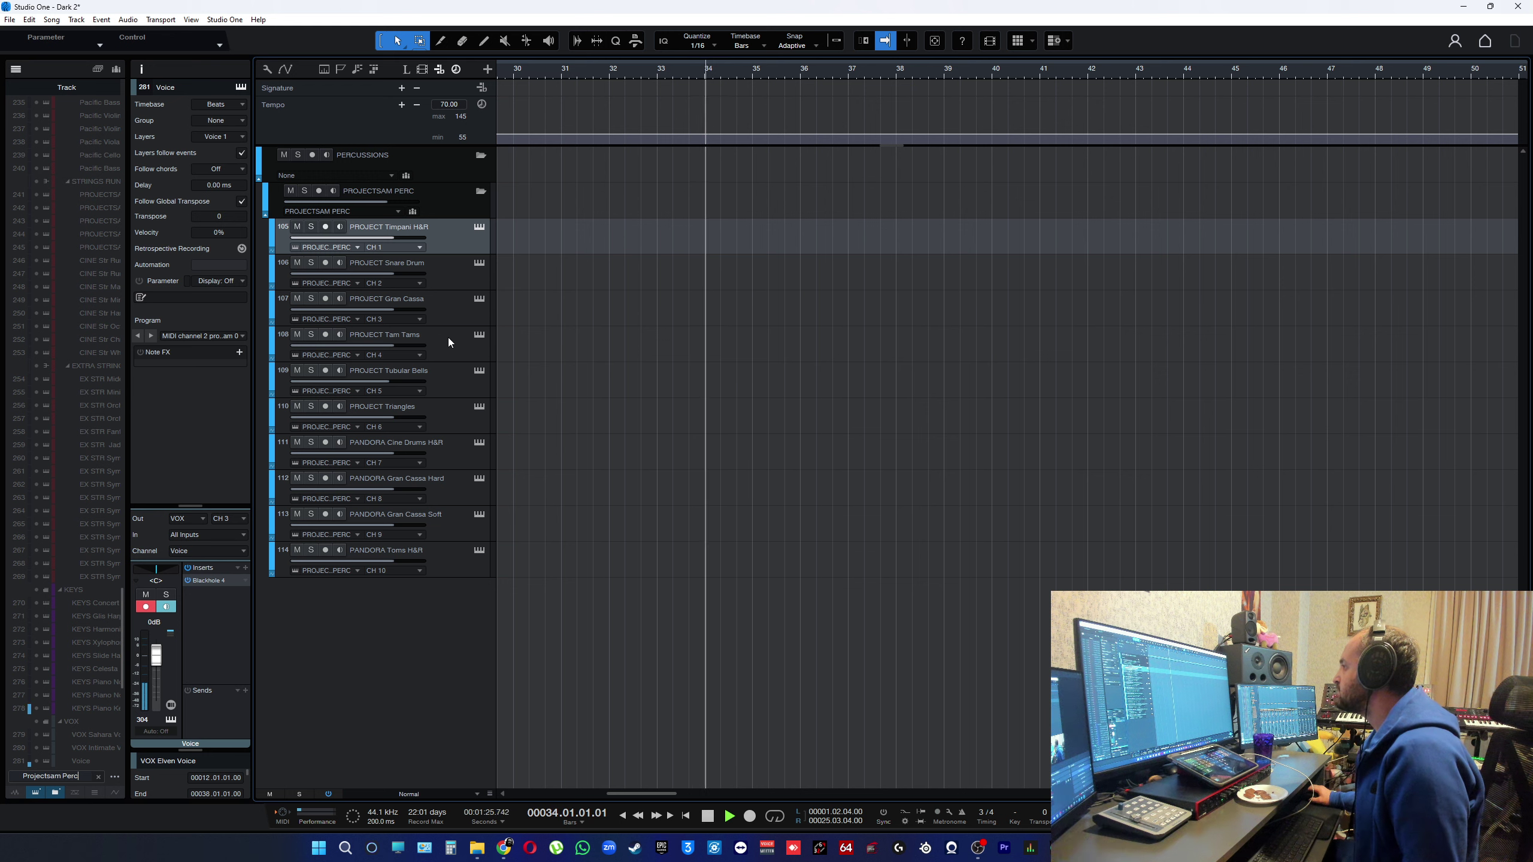
{"action": "left_click", "coordinate": [450, 415]}
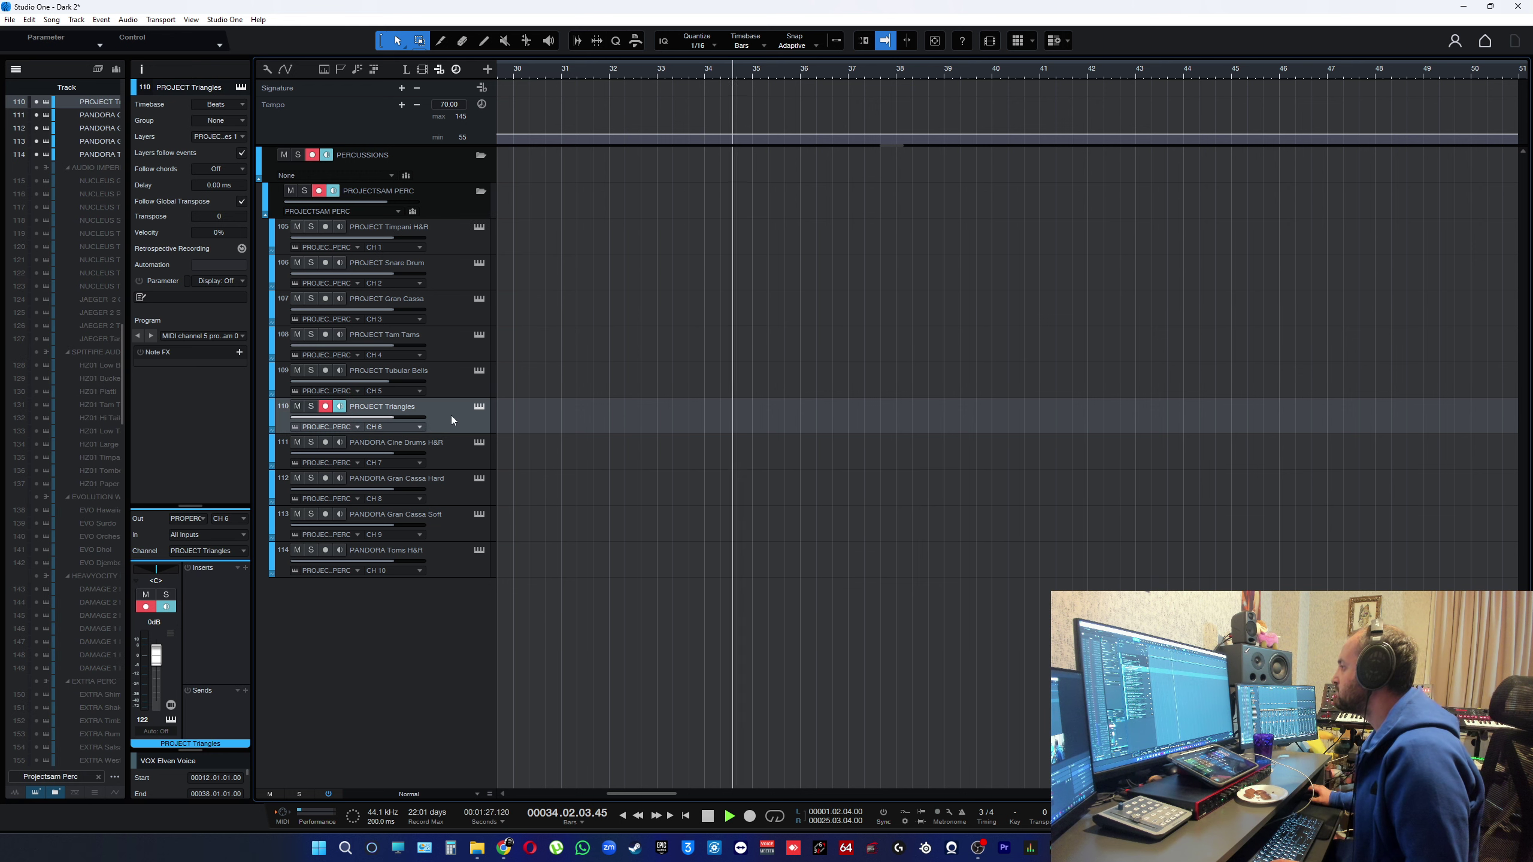
{"action": "left_click", "coordinate": [455, 378]}
- Record a first tubular bells take around bar 36 and delete it
{"action": "key", "text": "KP_Multiply"}
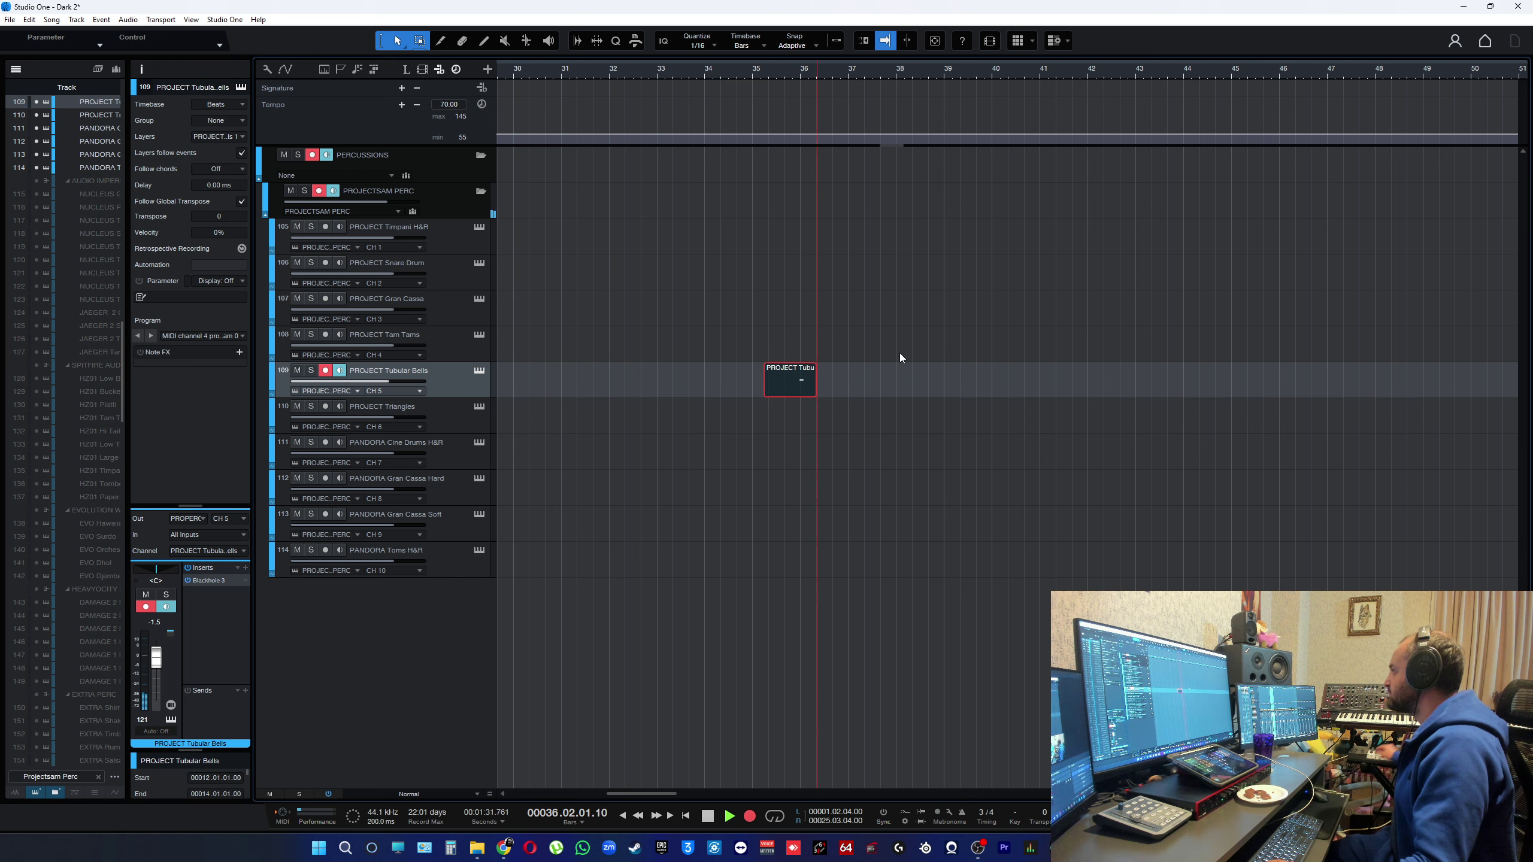
{"action": "key", "text": "space"}
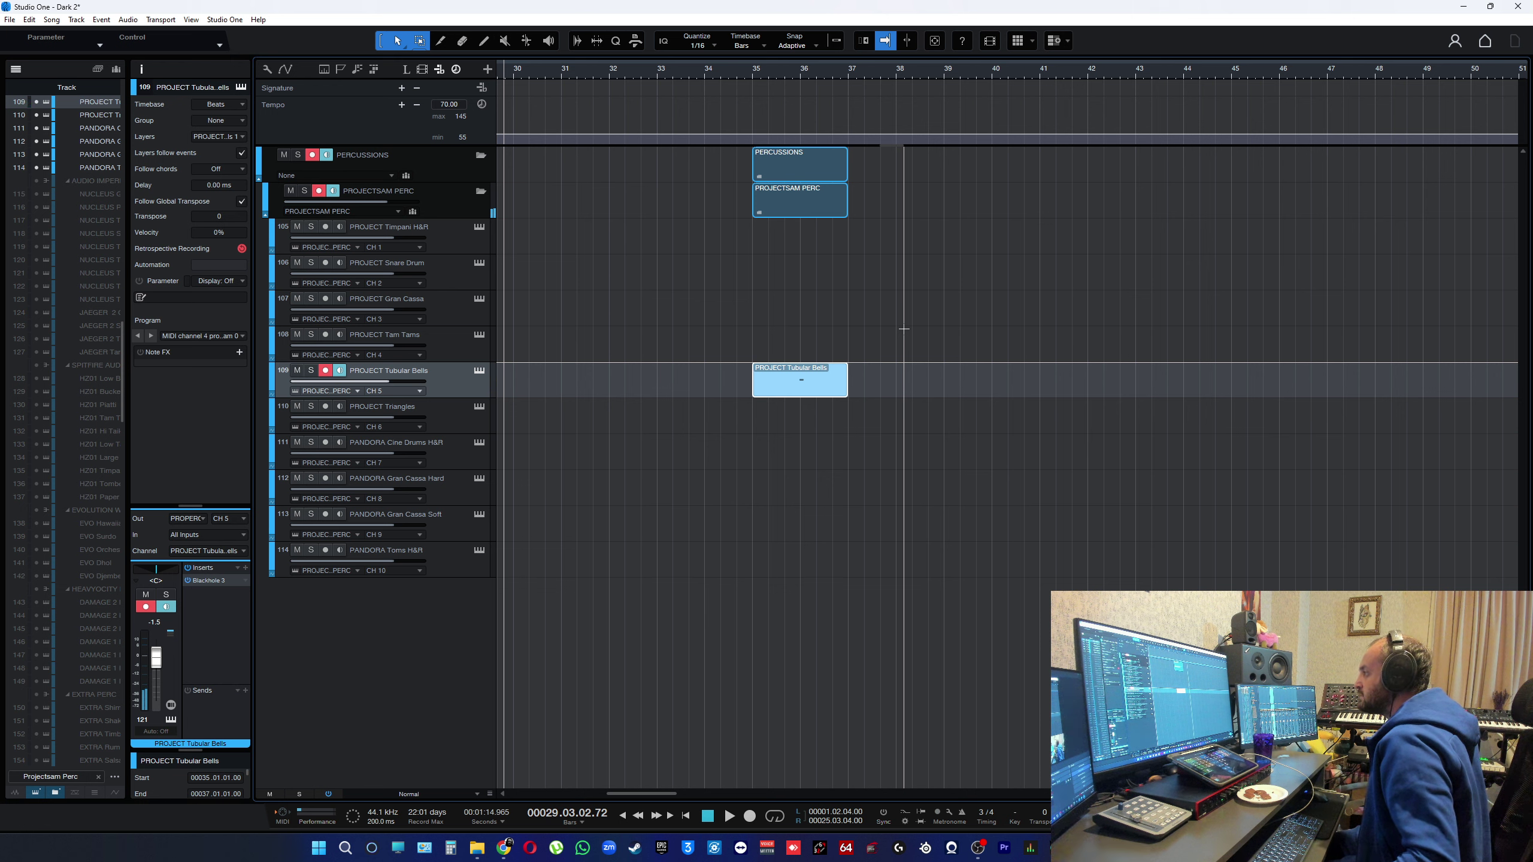
{"action": "key", "text": "Delete"}
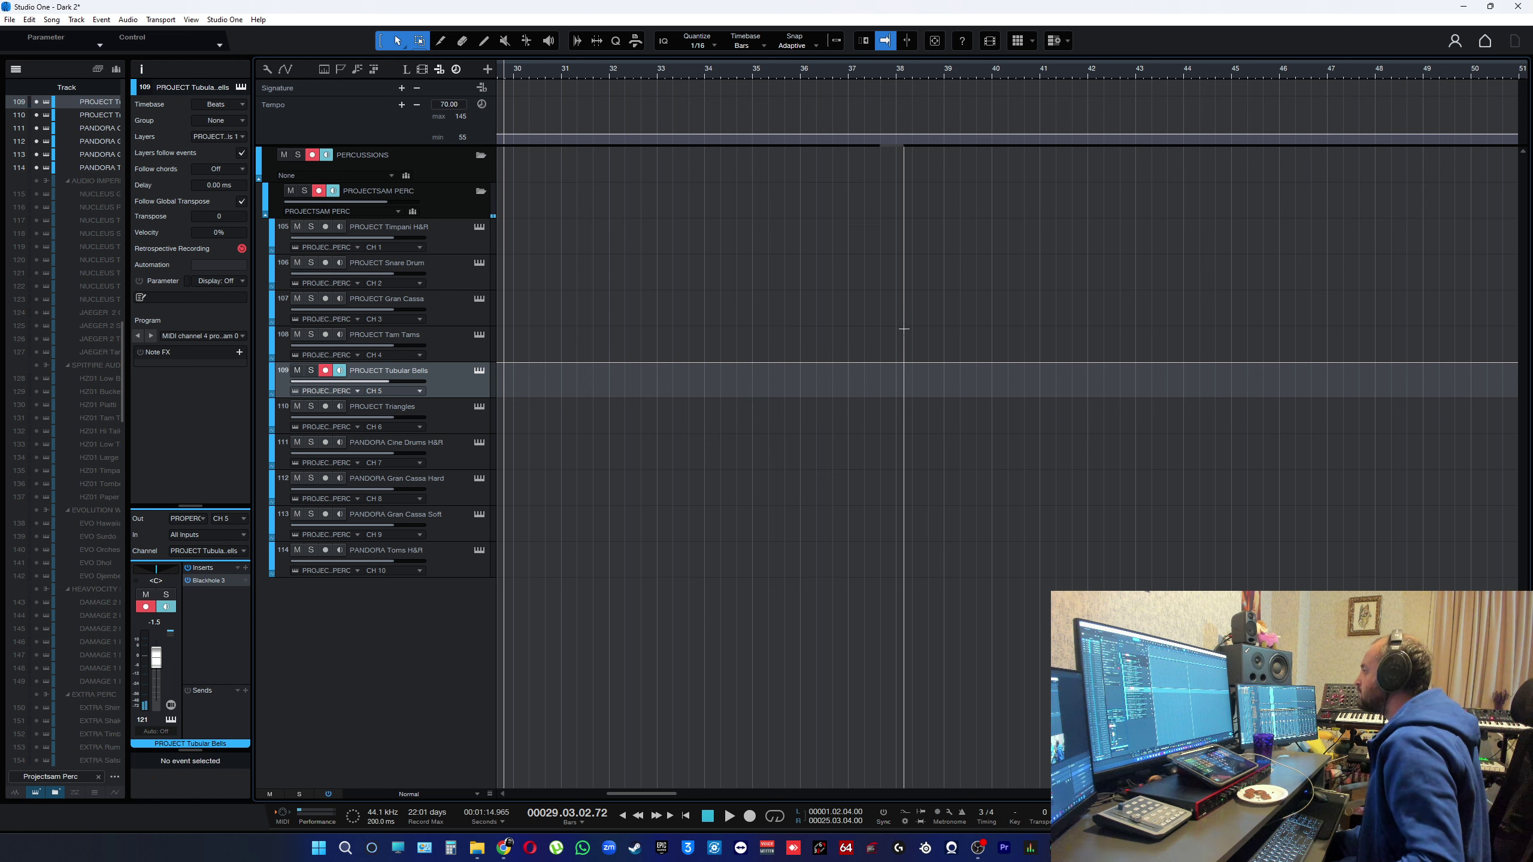
- Restart playback from bar 34, record the tubular bells note again and delete that take
{"action": "left_click", "coordinate": [737, 73]}
{"action": "key", "text": "space"}
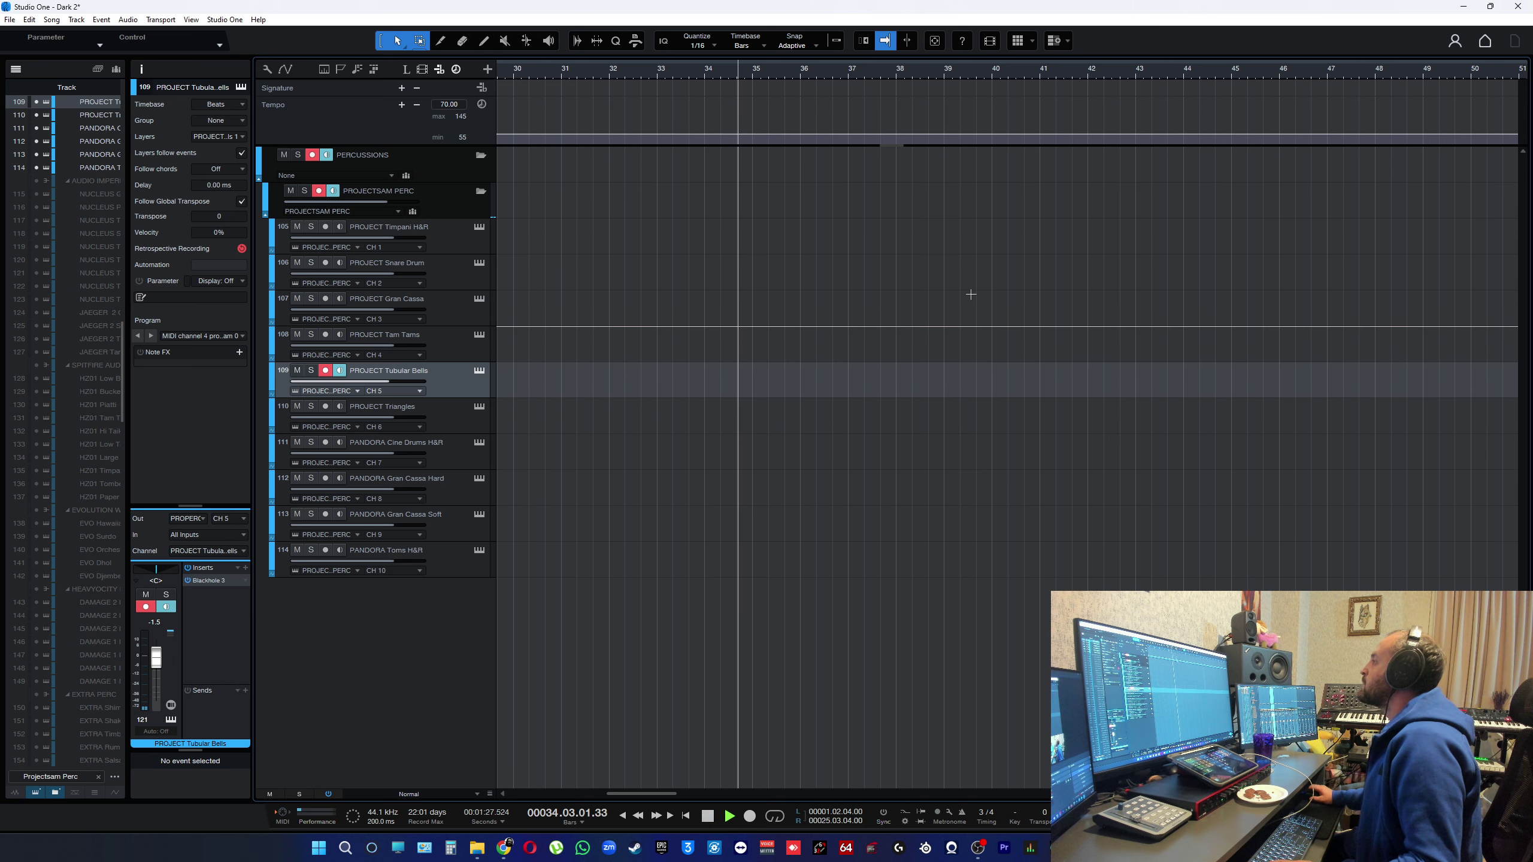
{"action": "key", "text": "KP_Multiply"}
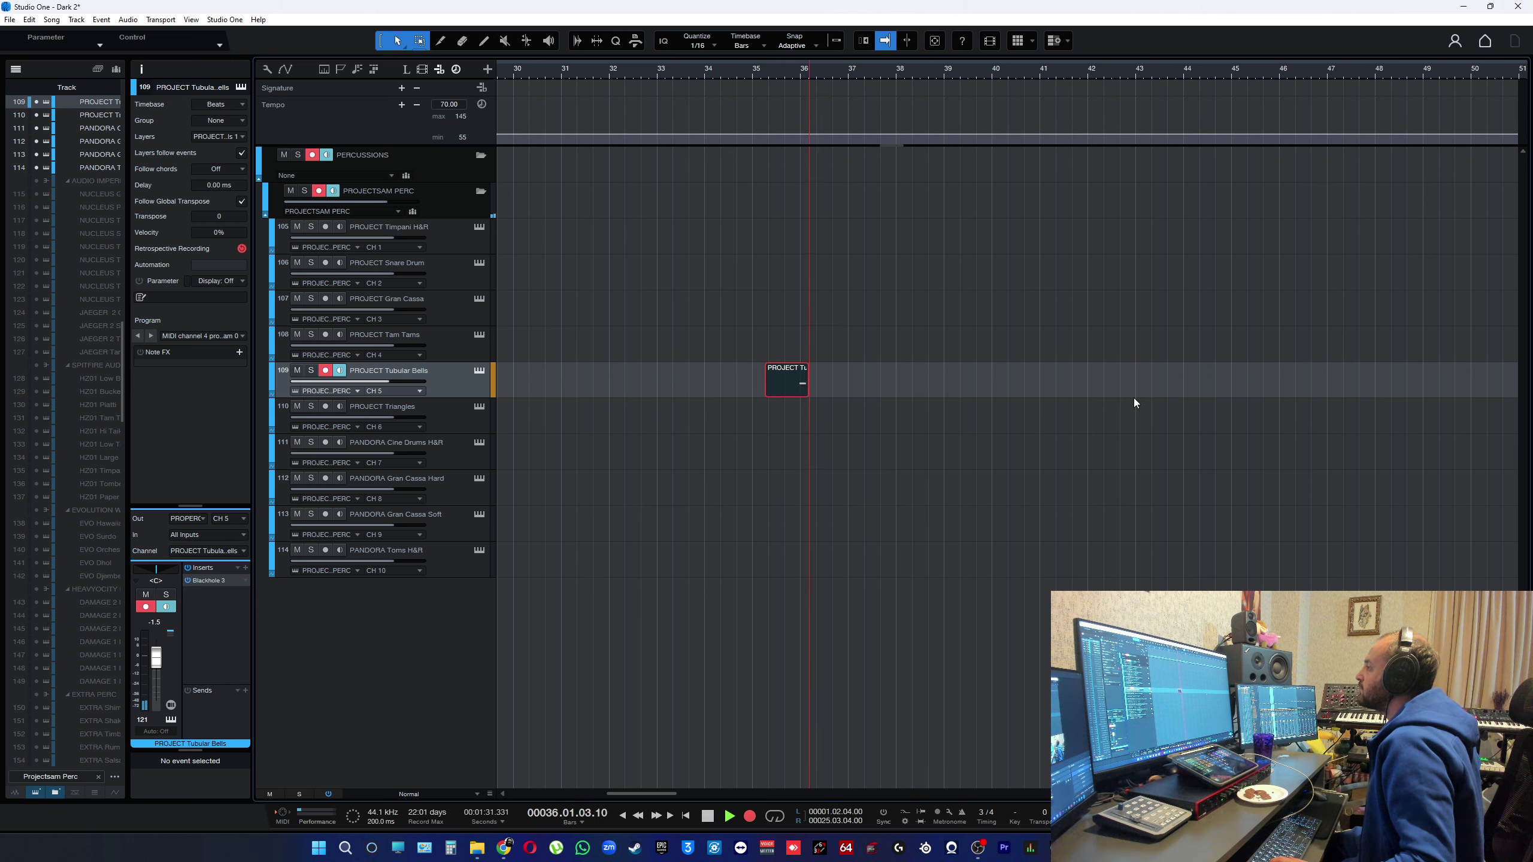
{"action": "key", "text": "KP_Multiply"}
{"action": "key", "text": "space"}
{"action": "key", "text": "Delete"}
- Record an F3 note on the PROJECT Tubular Bells track and align its start to bar 36 in the note editor
{"action": "key", "text": "KP_Multiply"}
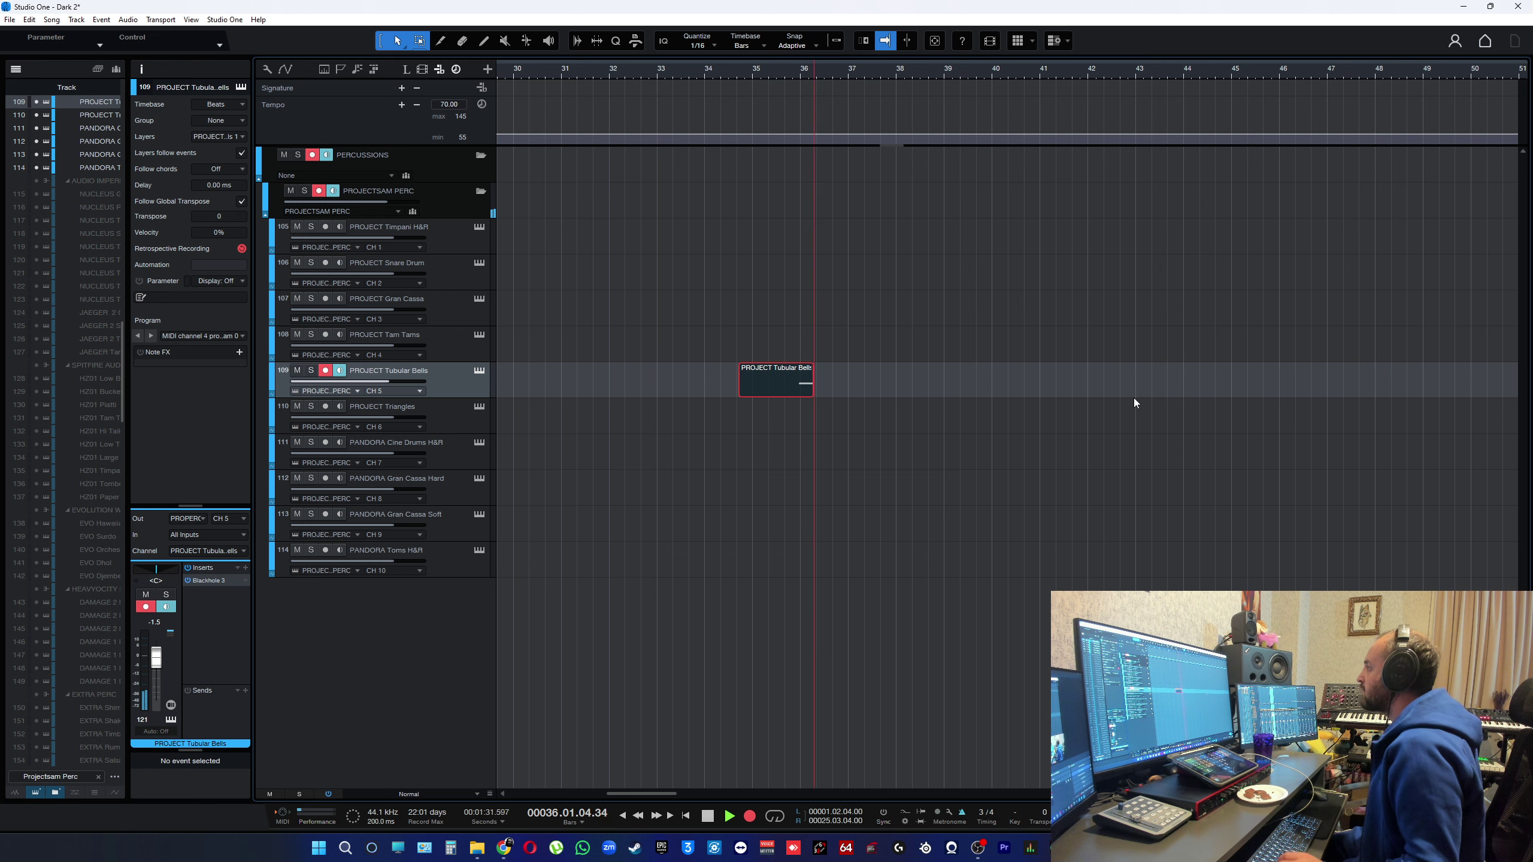
{"action": "key", "text": "space"}
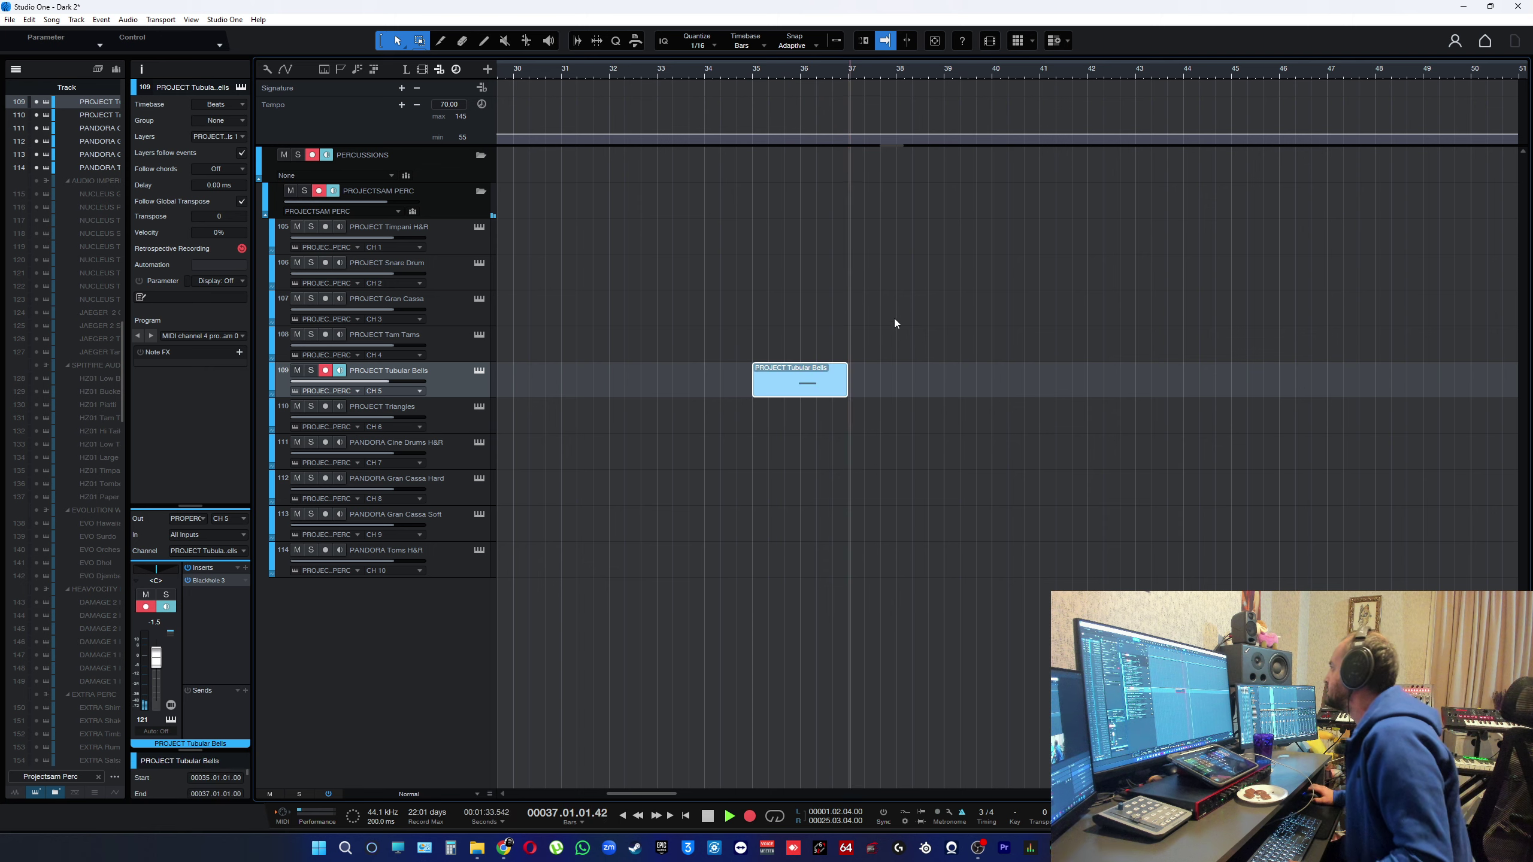
{"action": "double_click", "coordinate": [813, 386]}
{"action": "left_click_drag", "start_coordinate": [976, 223], "coordinate": [1070, 285]}
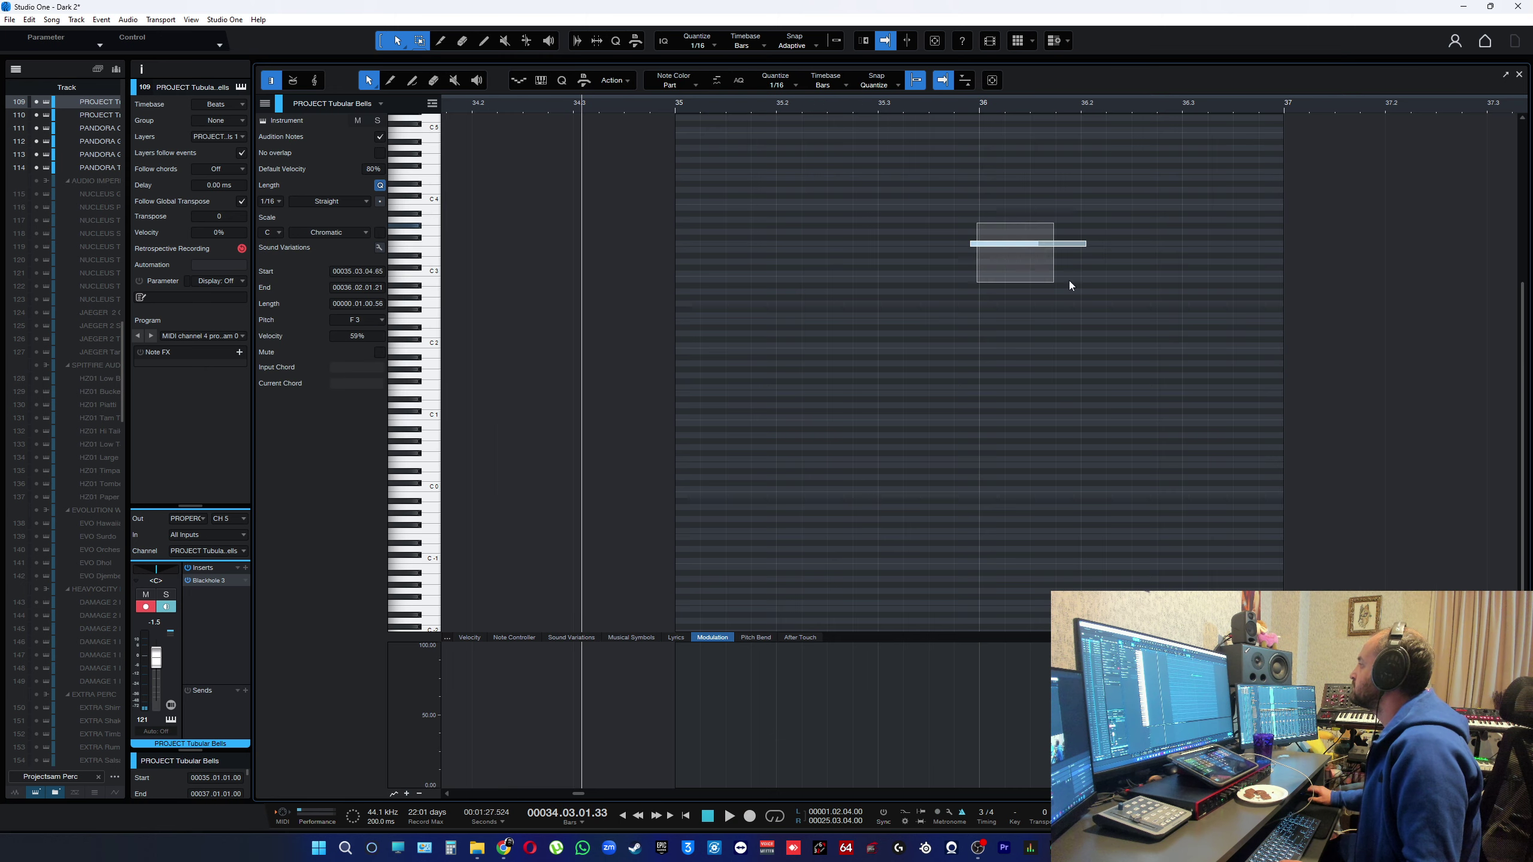
{"action": "key", "text": "space"}
{"action": "key", "text": "F2"}
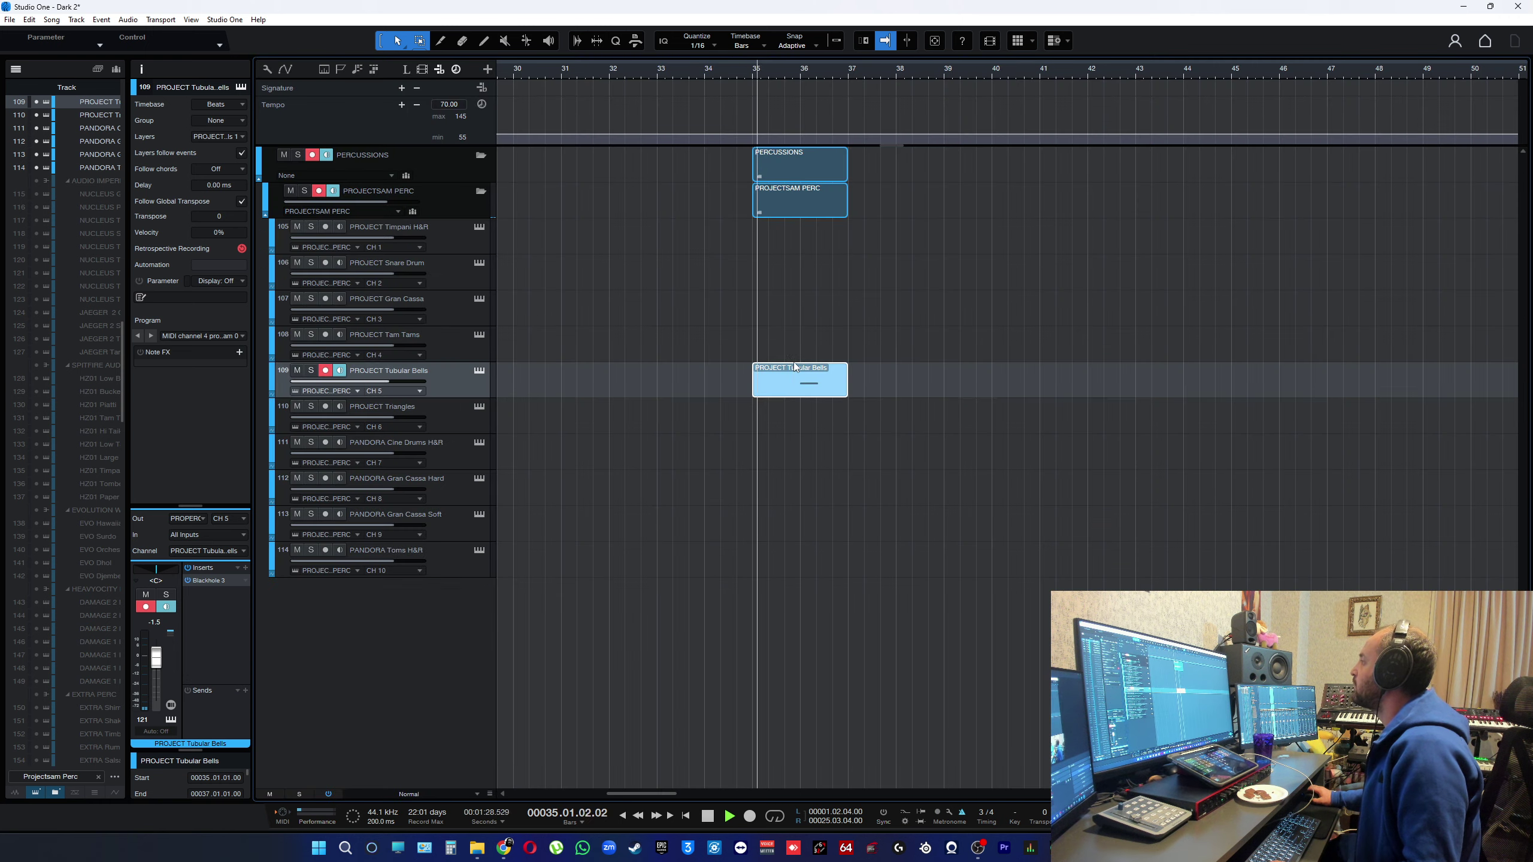
- Enable snapping and trim the start of the new Tubular Bells part to 35.03.01.01
{"action": "left_click_drag", "start_coordinate": [756, 389], "coordinate": [787, 391]}
{"action": "left_click", "coordinate": [840, 44]}
{"action": "key", "text": "space"}
{"action": "scroll", "coordinate": [782, 404], "scroll_direction": "up", "scroll_amount": 5}
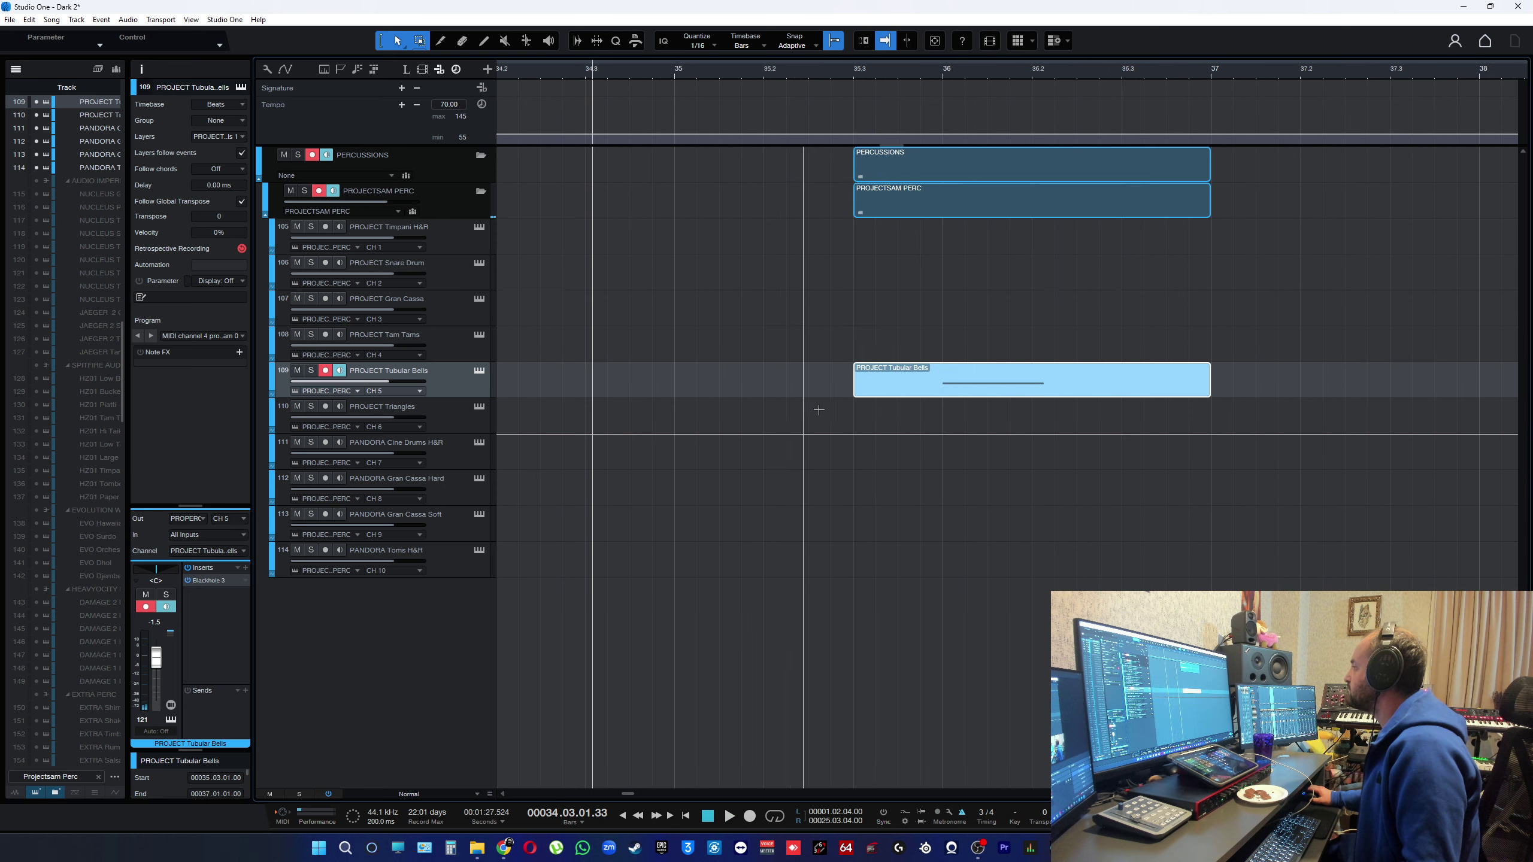
- Play back the earlier tubular bells passage from bar 12
{"action": "scroll", "coordinate": [863, 403], "scroll_direction": "up", "scroll_amount": 4}
{"action": "scroll", "coordinate": [760, 417], "scroll_direction": "down", "scroll_amount": 10}
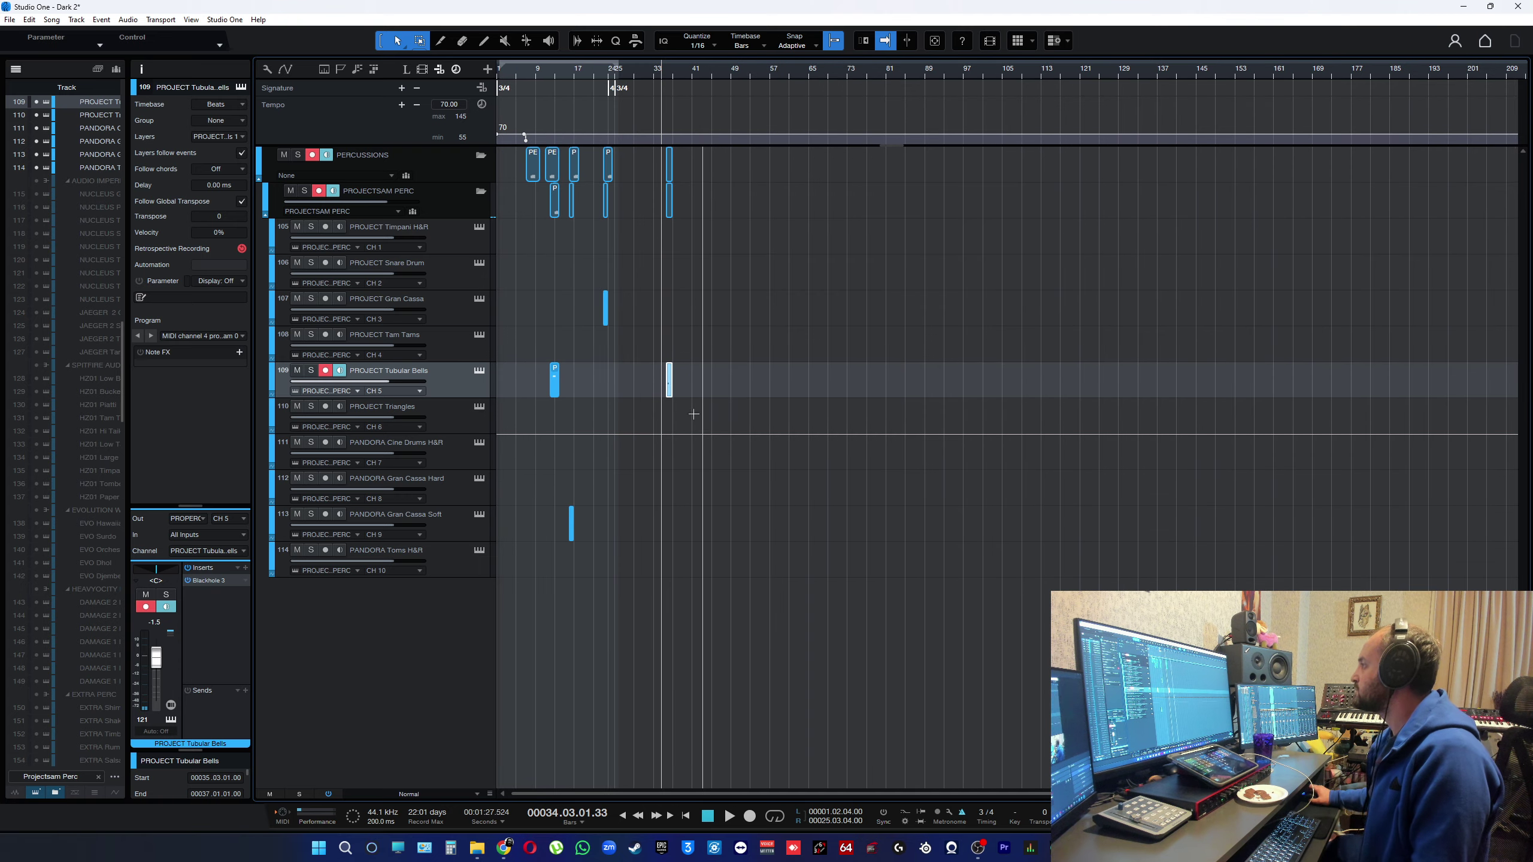
{"action": "scroll", "coordinate": [517, 412], "scroll_direction": "up", "scroll_amount": 2}
{"action": "key", "text": "space"}
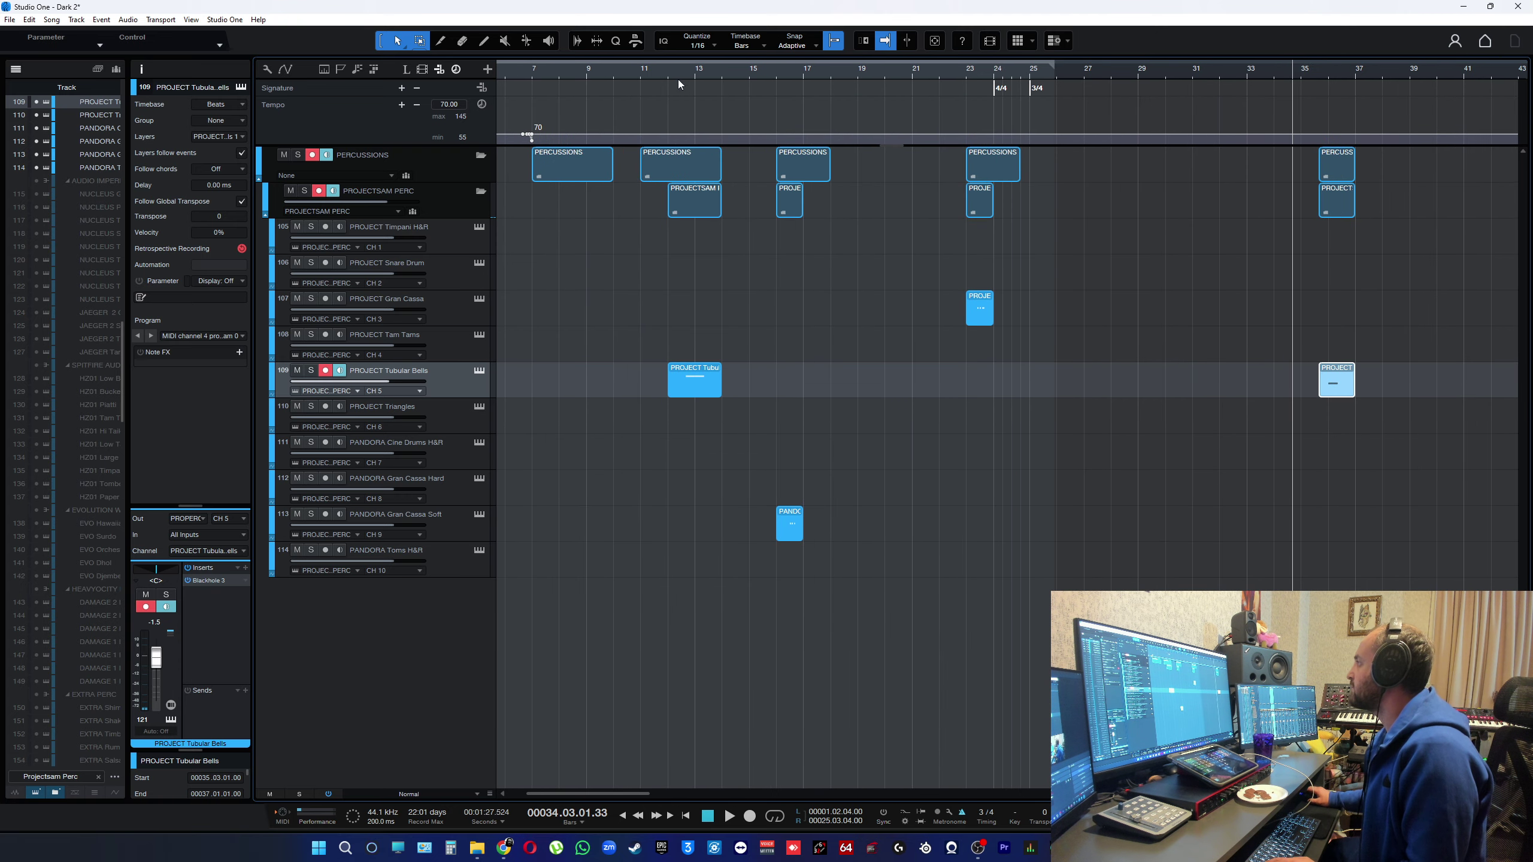
{"action": "left_click", "coordinate": [668, 73]}
{"action": "scroll", "coordinate": [776, 455], "scroll_direction": "up", "scroll_amount": 2}
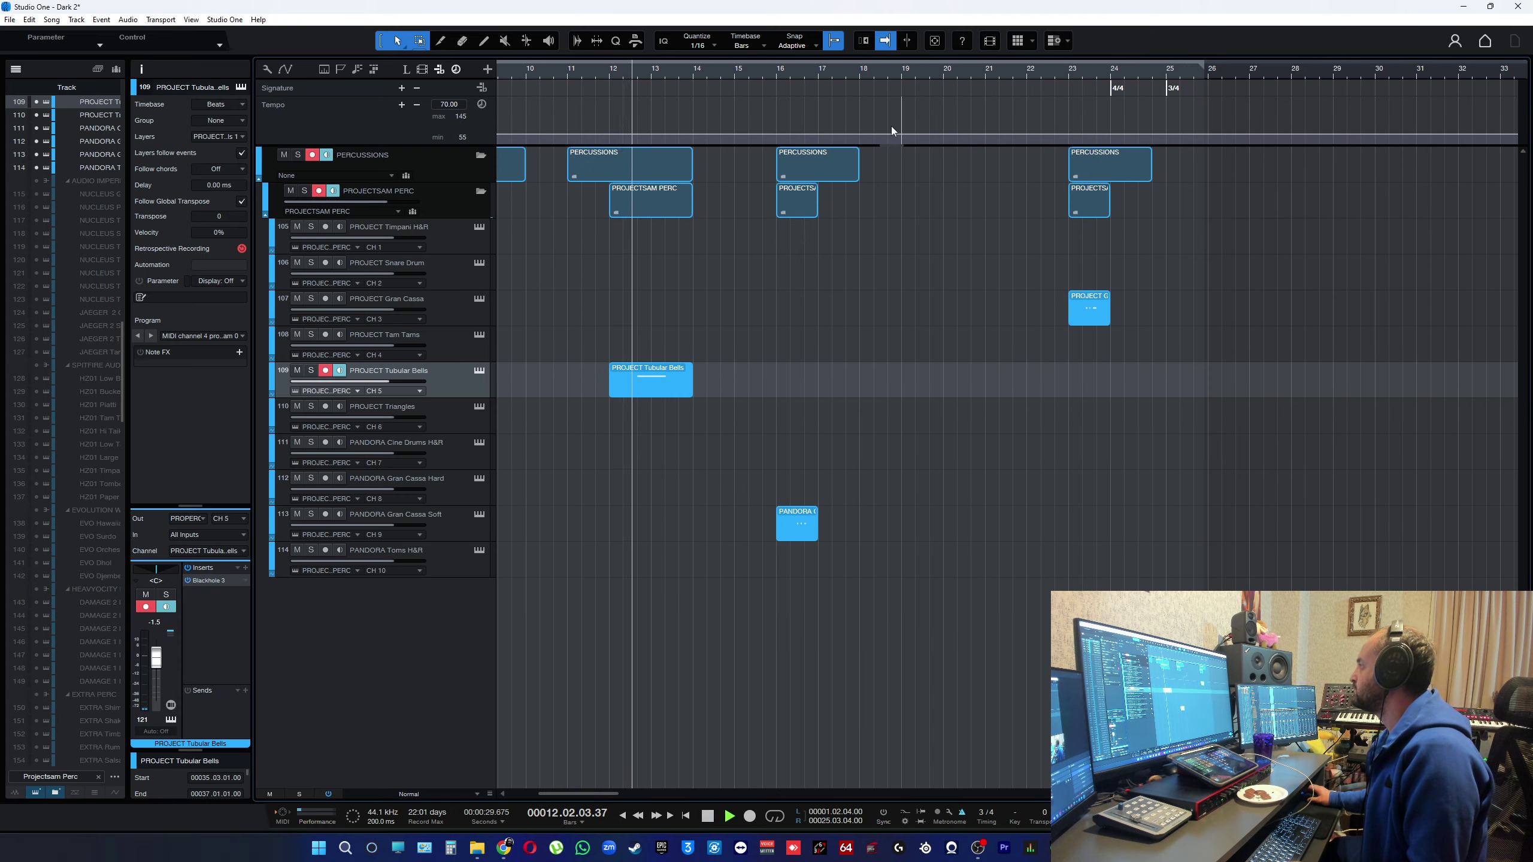
- Play back the arrangement from around bar 25 and deselect the new Tubular Bells part
{"action": "scroll", "coordinate": [769, 398], "scroll_direction": "down", "scroll_amount": 5}
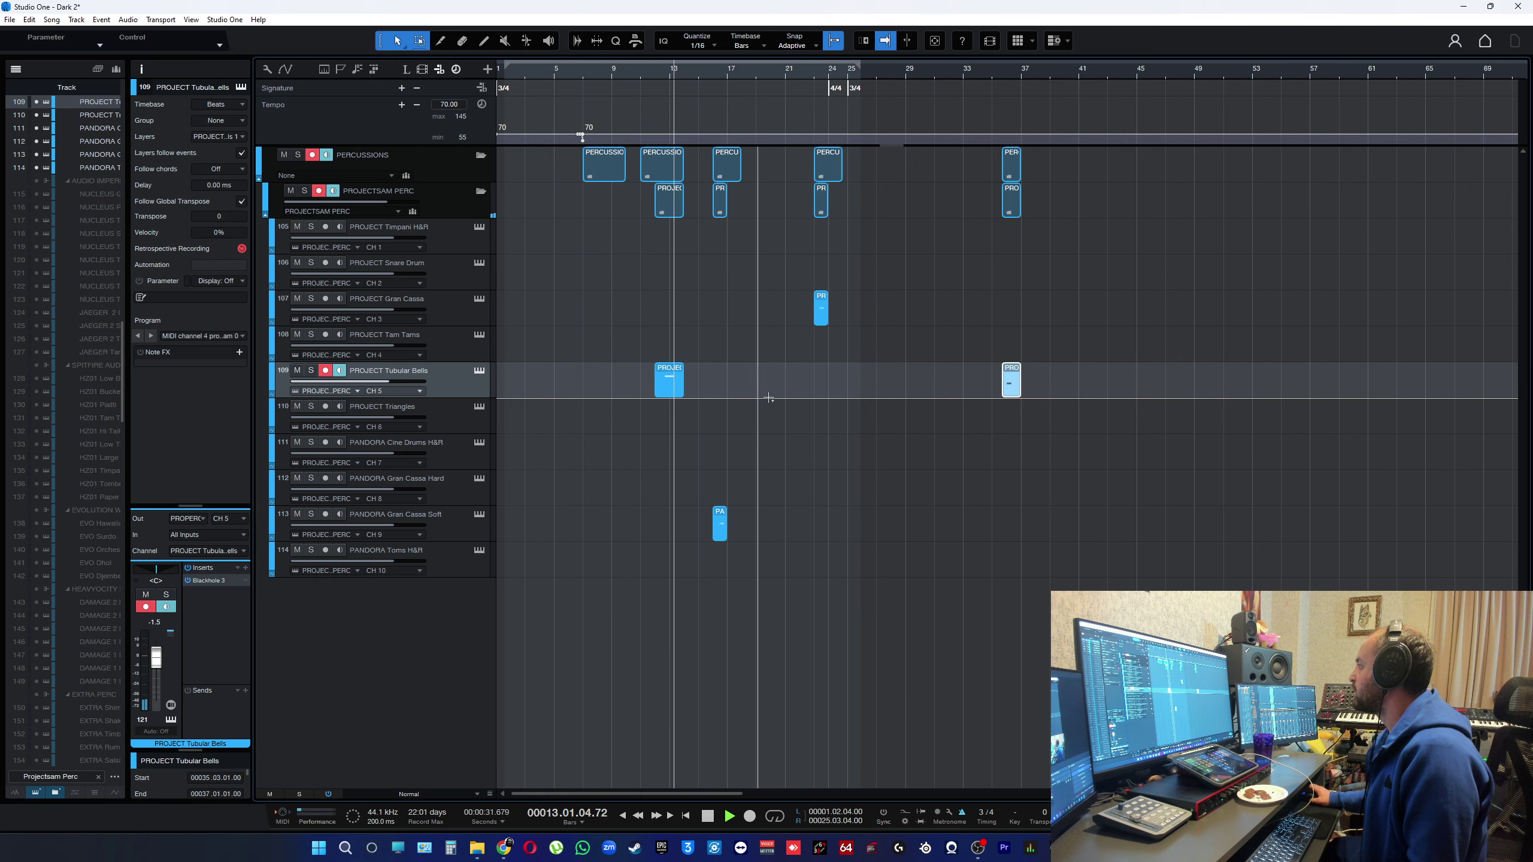
{"action": "left_click", "coordinate": [978, 72]}
{"action": "scroll", "coordinate": [1022, 73], "scroll_direction": "up", "scroll_amount": 6}
{"action": "key", "text": "space"}
{"action": "scroll", "coordinate": [574, 121], "scroll_direction": "down", "scroll_amount": 4}
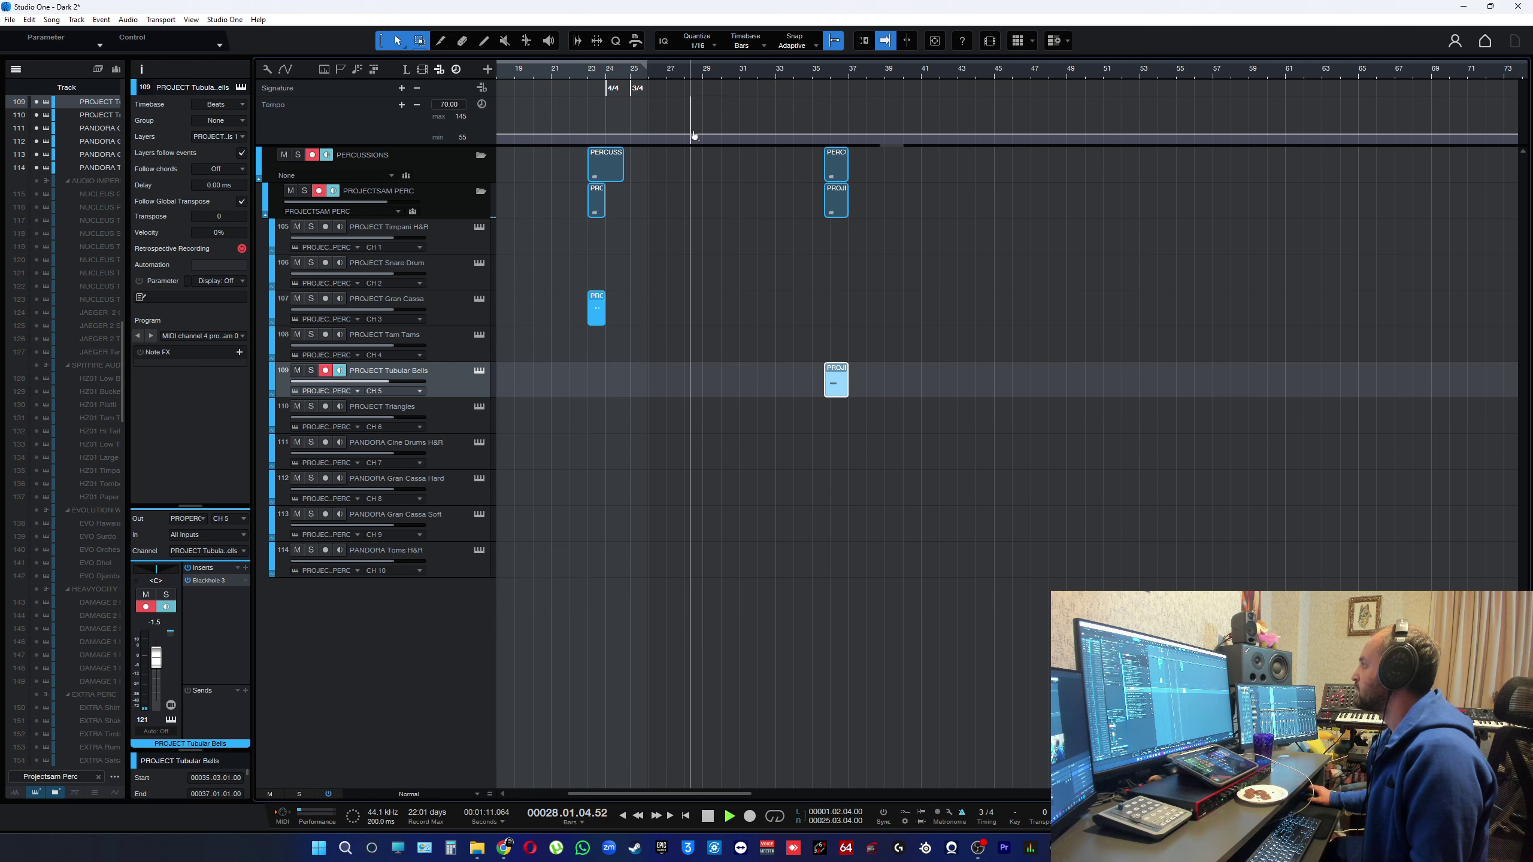
{"action": "key", "text": "space"}
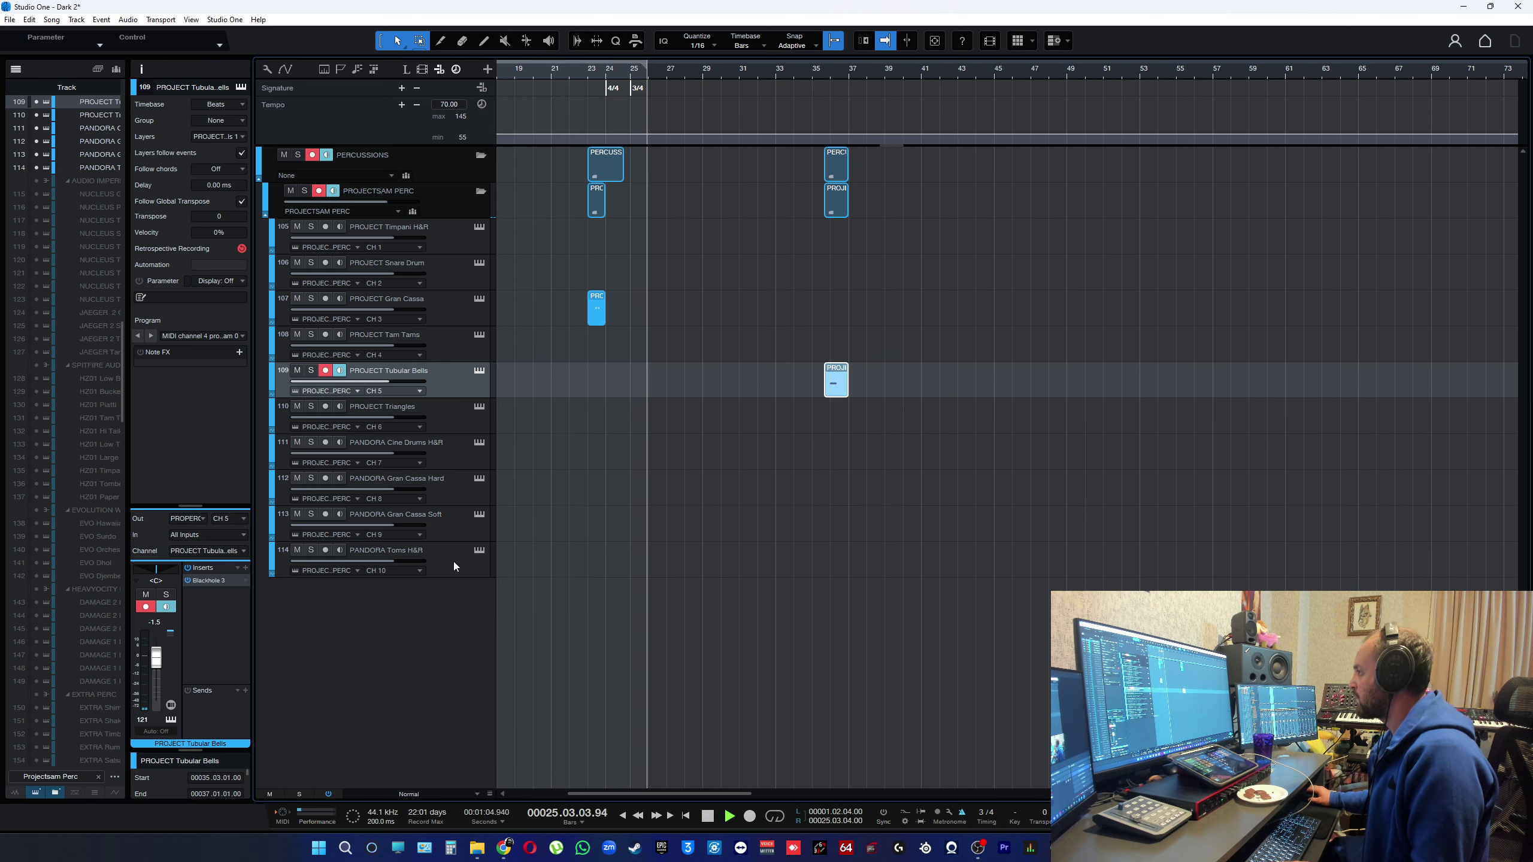
{"action": "left_click", "coordinate": [610, 385]}
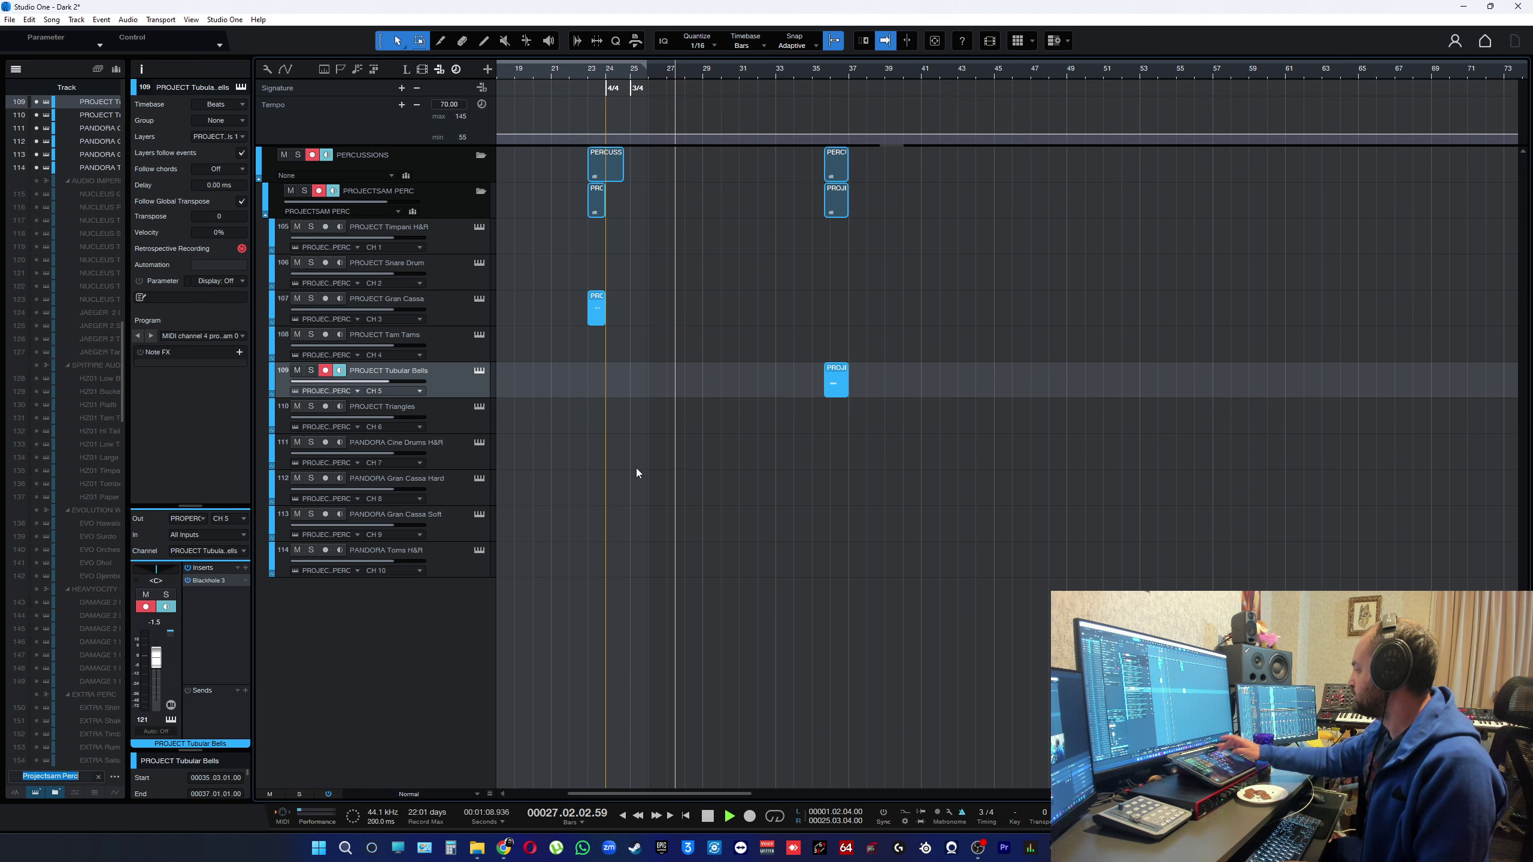
- Switch the arrangement to the VOX tracks and play back the vocal line from bar 29
{"action": "key", "text": "ctrl+alt+v"}
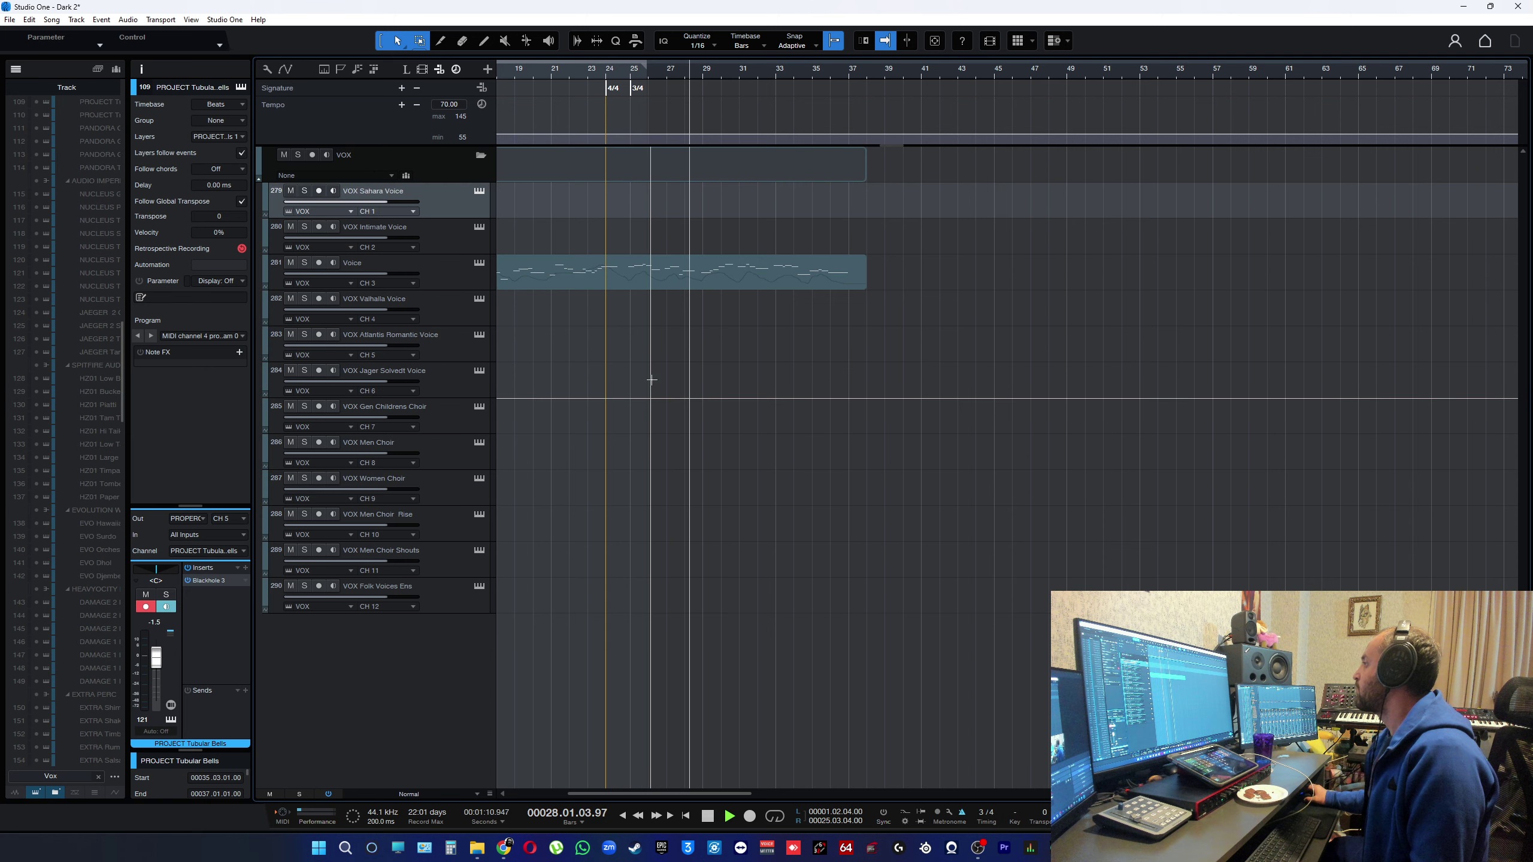
{"action": "scroll", "coordinate": [599, 351], "scroll_direction": "down", "scroll_amount": 3}
{"action": "scroll", "coordinate": [599, 351], "scroll_direction": "left", "scroll_amount": 2}
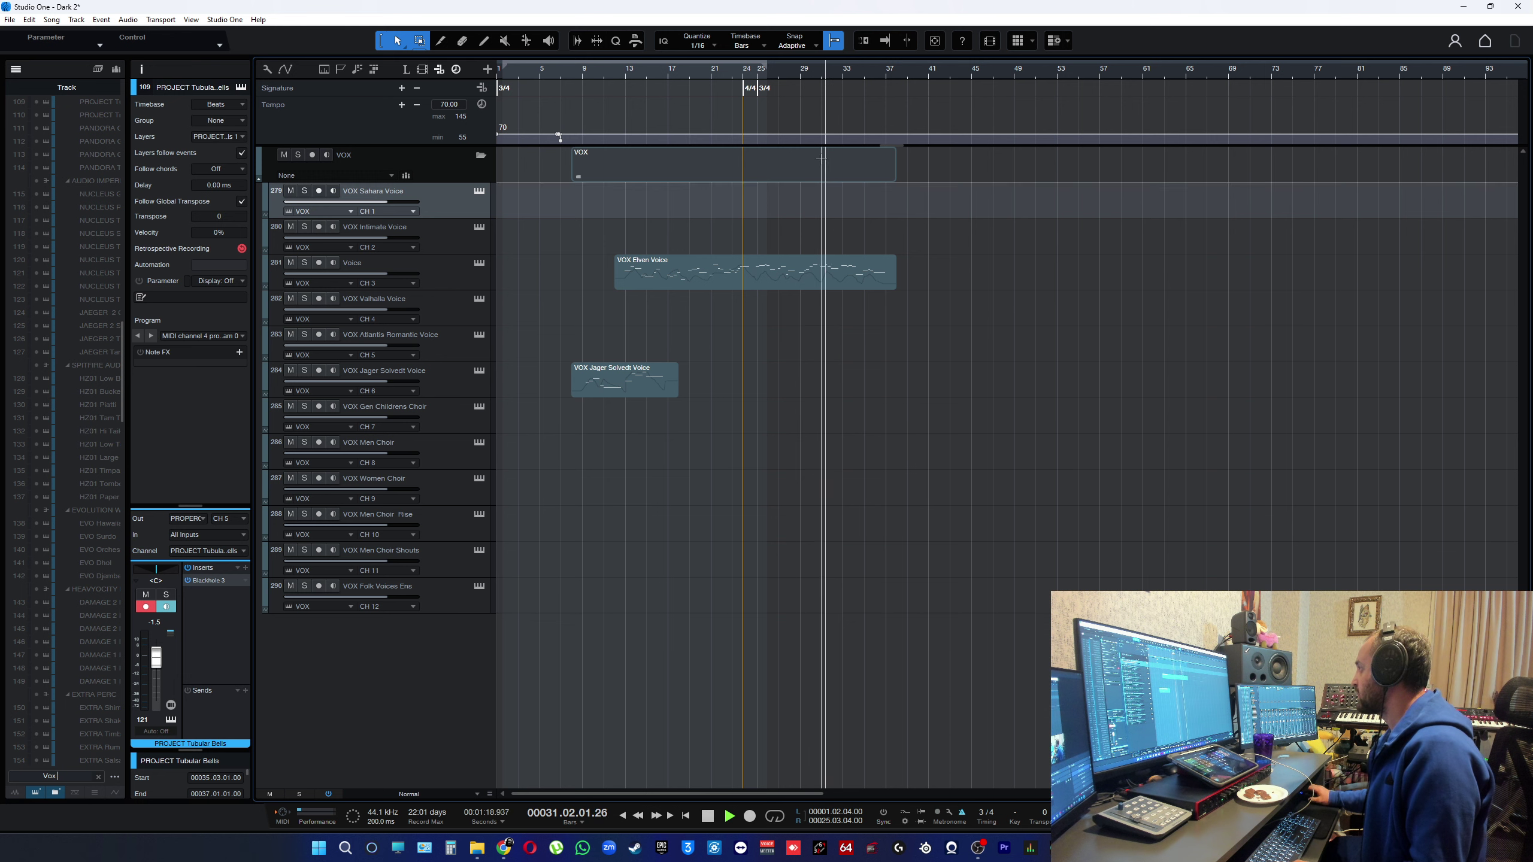
{"action": "left_click", "coordinate": [802, 69]}
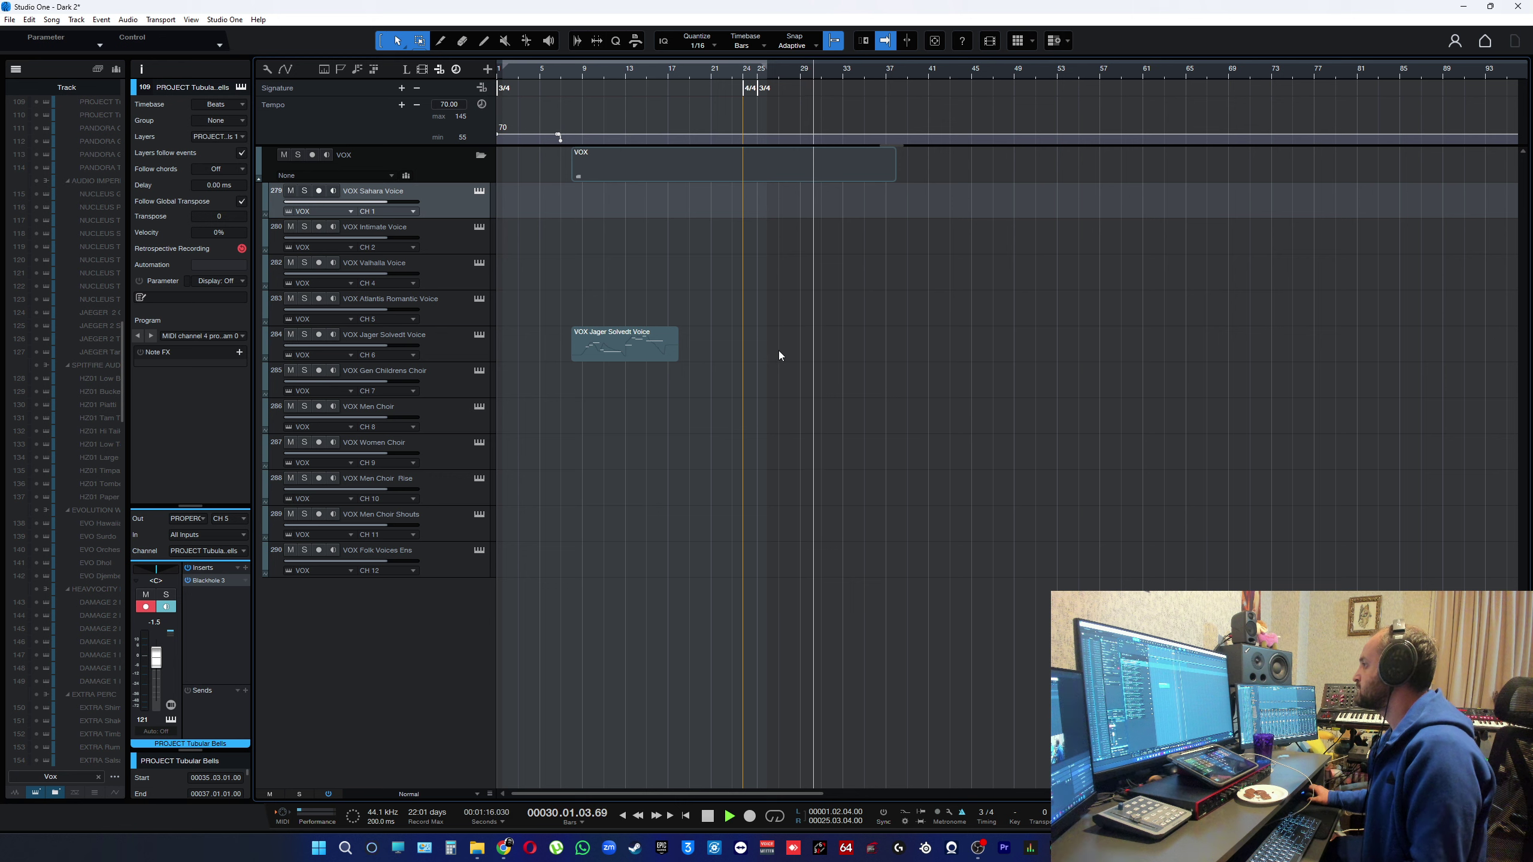
{"action": "key", "text": "space"}
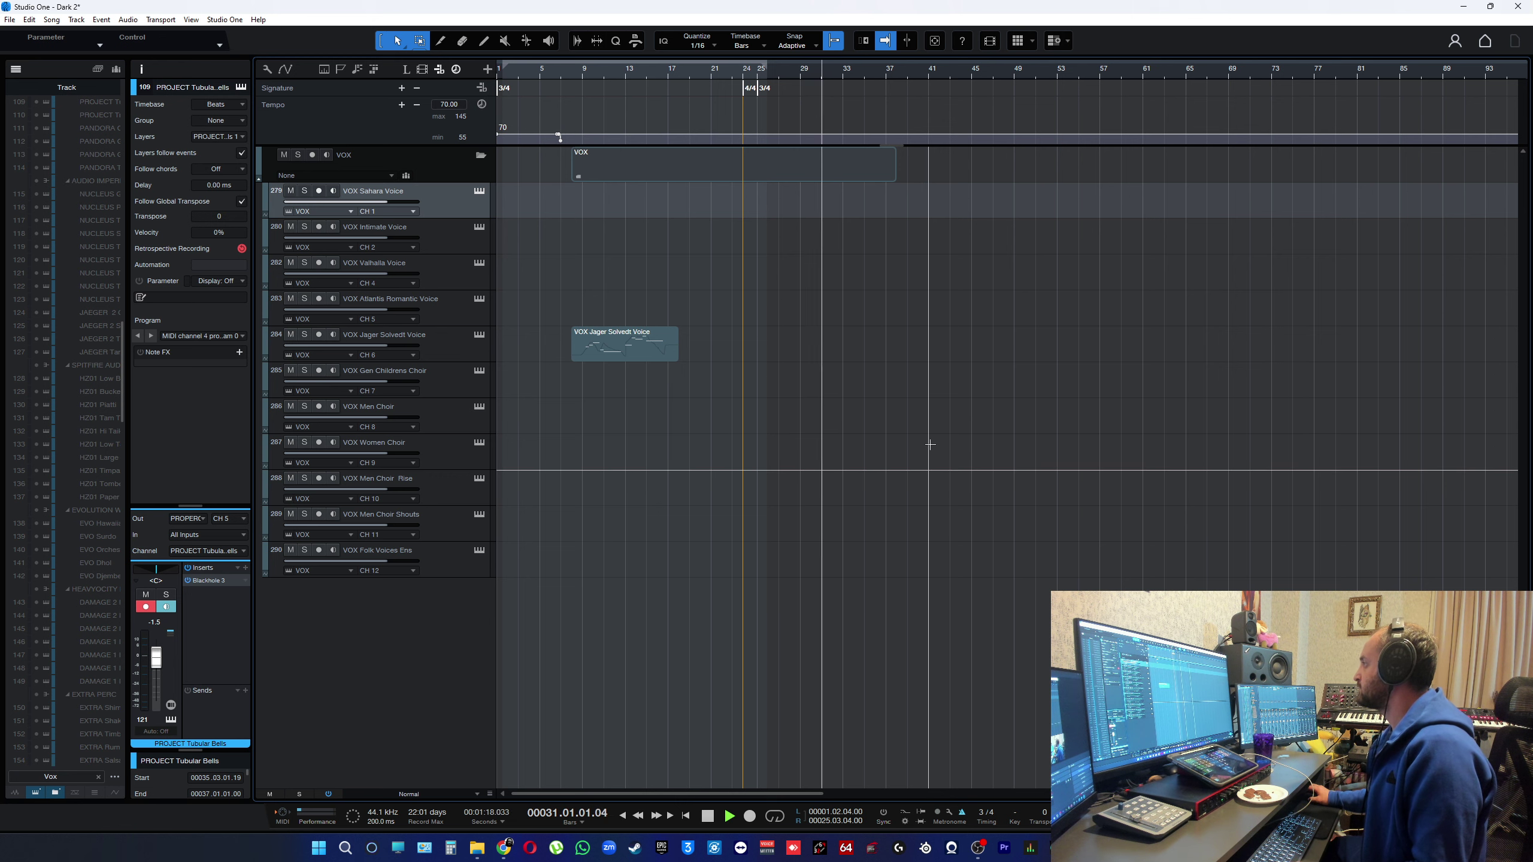
- Undo the start trim of the Tubular Bells part
{"action": "scroll", "coordinate": [831, 370], "scroll_direction": "down", "scroll_amount": 5}
{"action": "scroll", "coordinate": [830, 371], "scroll_direction": "up", "scroll_amount": 5}
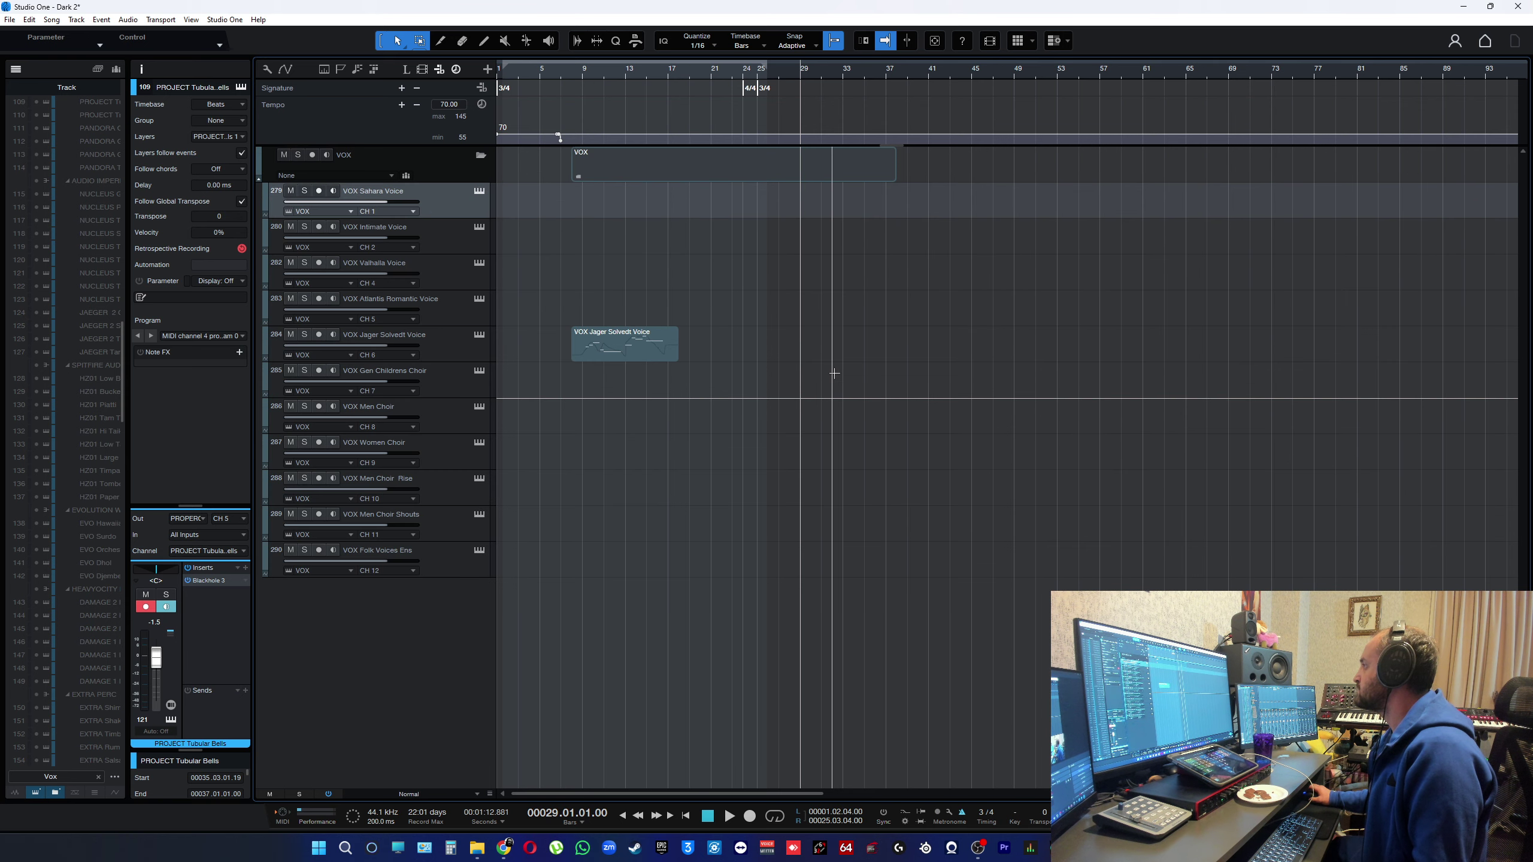
{"action": "scroll", "coordinate": [818, 362], "scroll_direction": "down", "scroll_amount": 5}
{"action": "scroll", "coordinate": [640, 350], "scroll_direction": "up", "scroll_amount": 8}
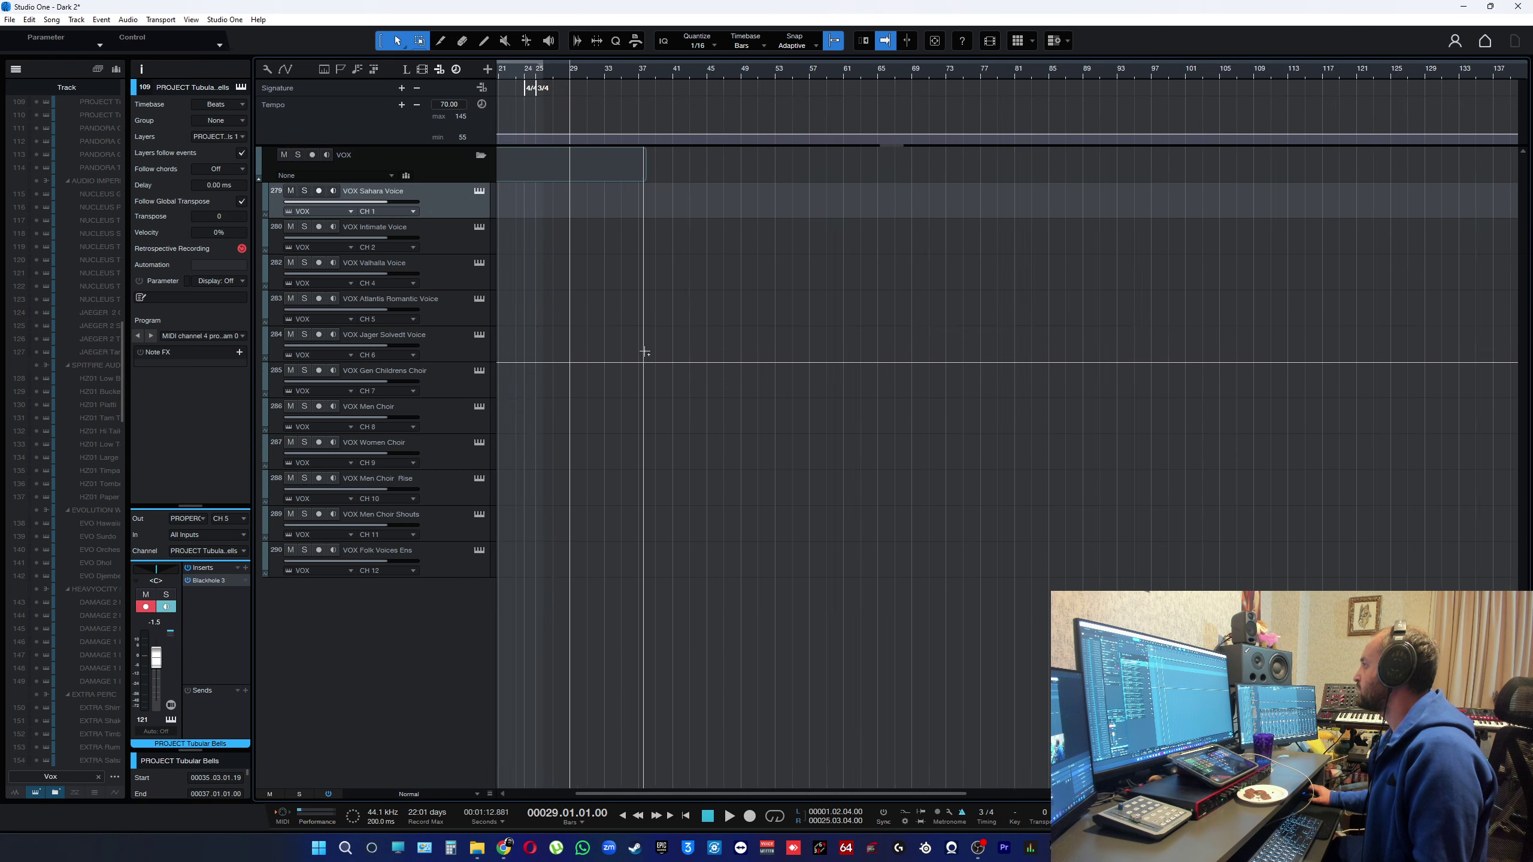
{"action": "scroll", "coordinate": [708, 339], "scroll_direction": "left", "scroll_amount": 3}
{"action": "scroll", "coordinate": [709, 305], "scroll_direction": "left", "scroll_amount": 3}
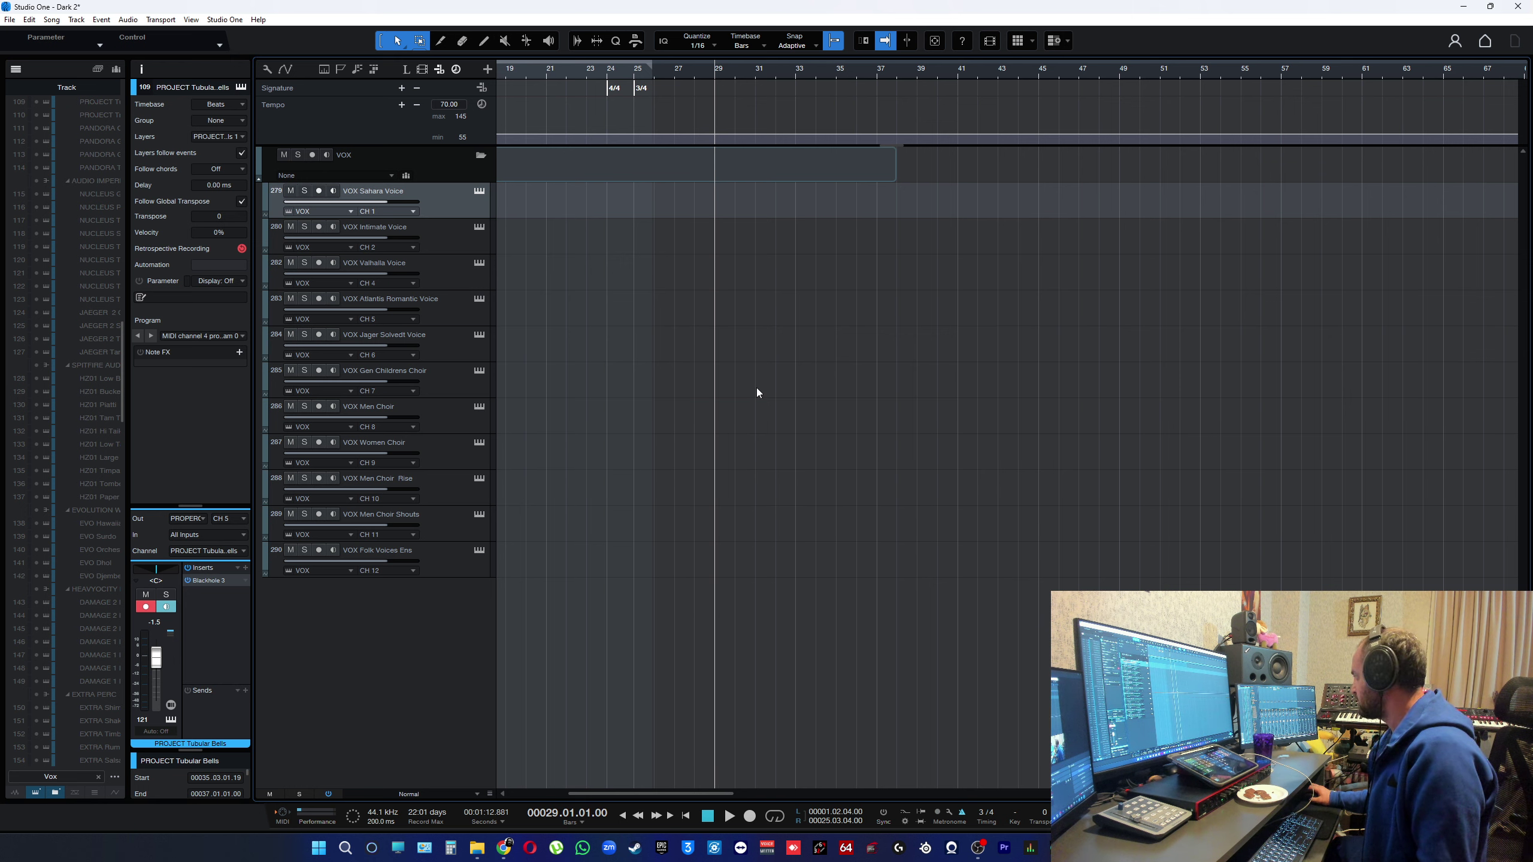
{"action": "key", "text": "ctrl+z"}
{"action": "scroll", "coordinate": [641, 208], "scroll_direction": "down", "scroll_amount": 5}
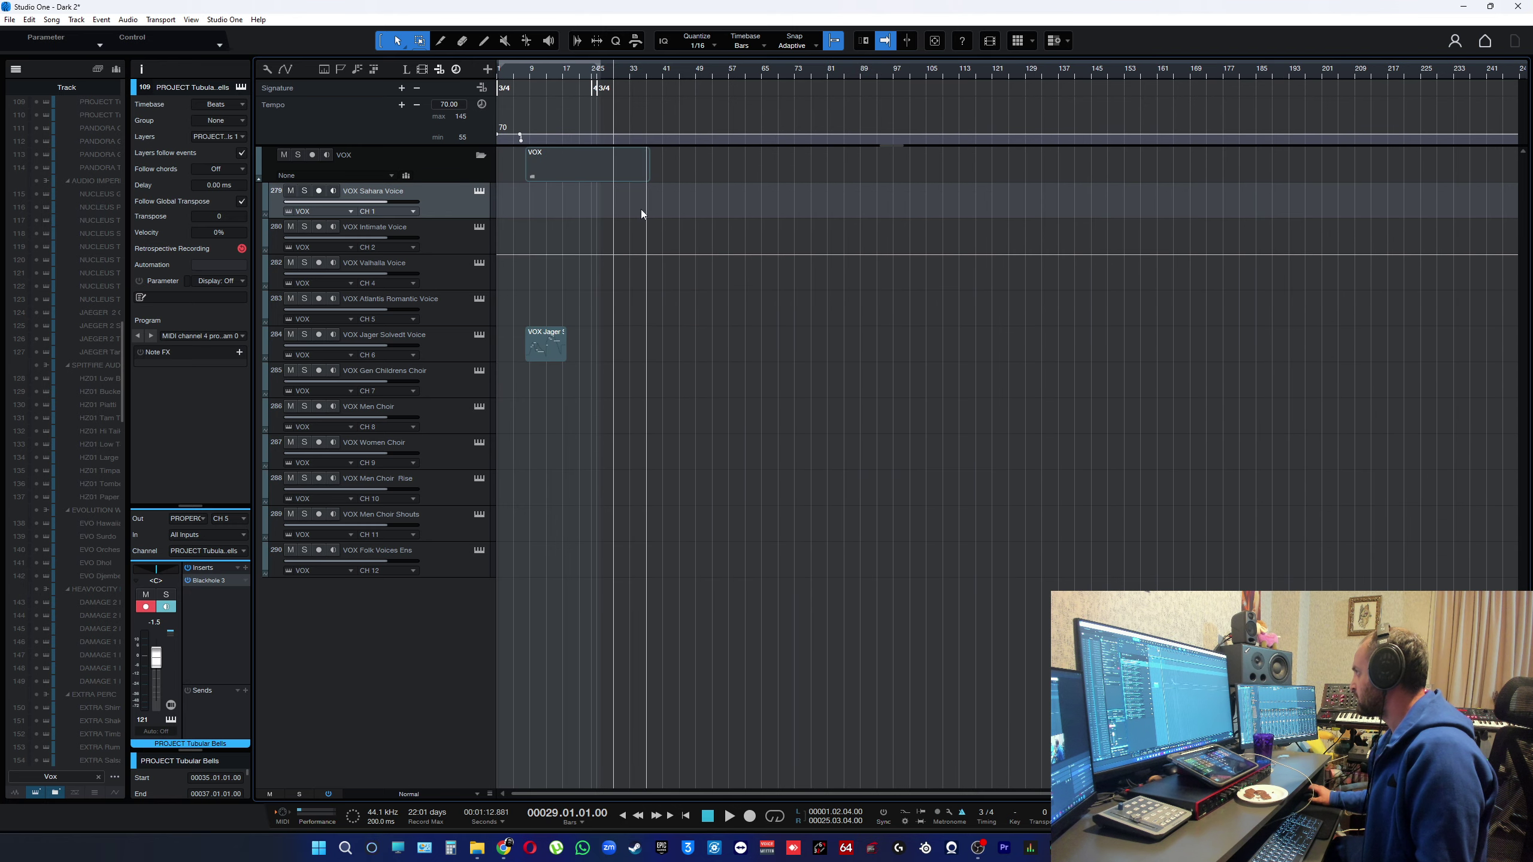
- Play back the earlier vocal passage with the VOX tracks shown, restarting from bar 17
{"action": "key", "text": "space"}
{"action": "scroll", "coordinate": [584, 386], "scroll_direction": "up", "scroll_amount": 5}
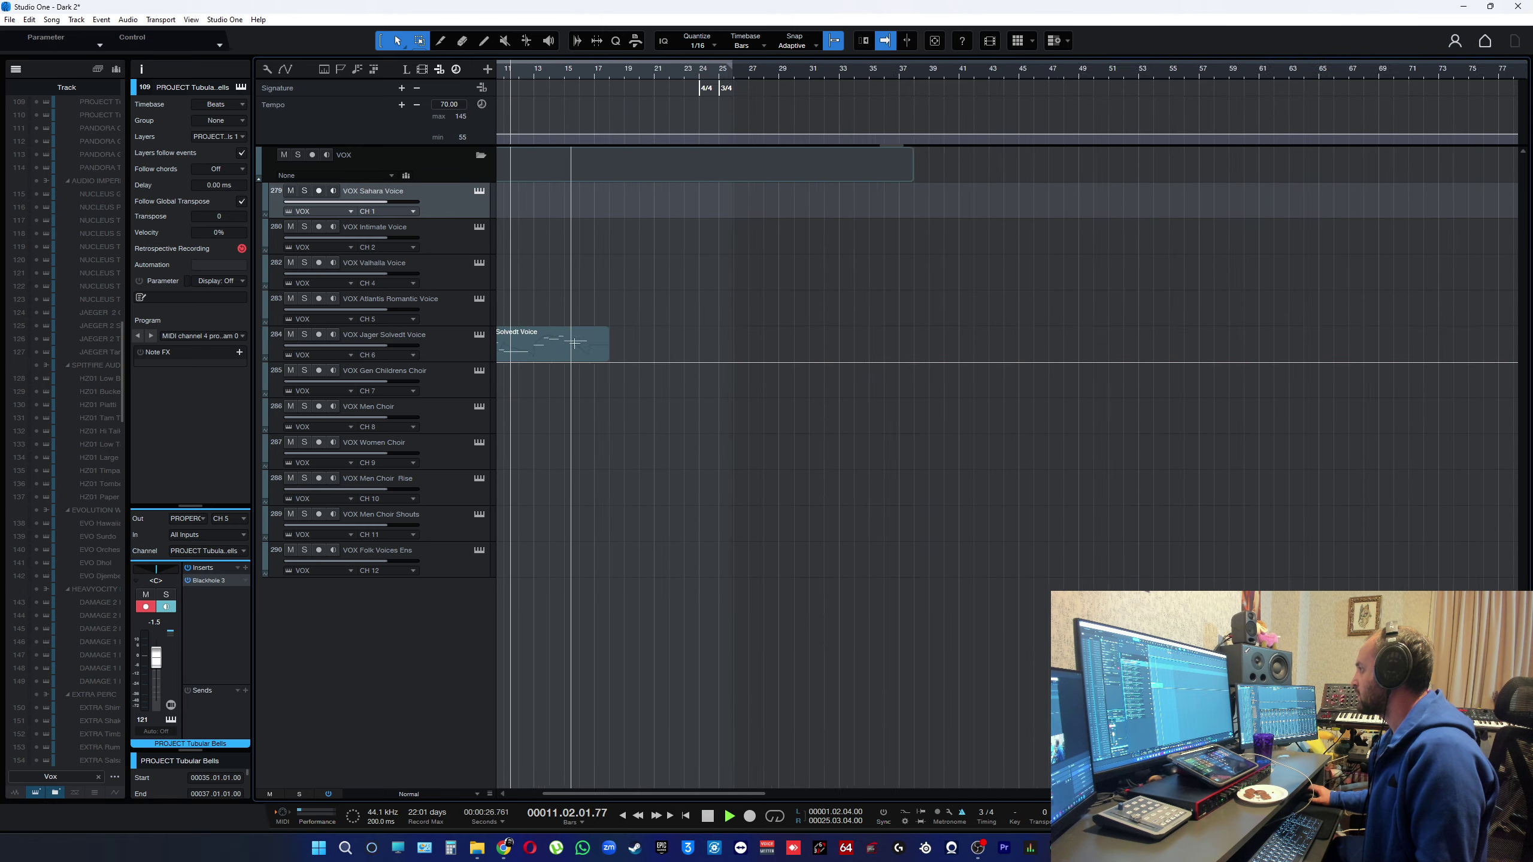
{"action": "left_click", "coordinate": [720, 69]}
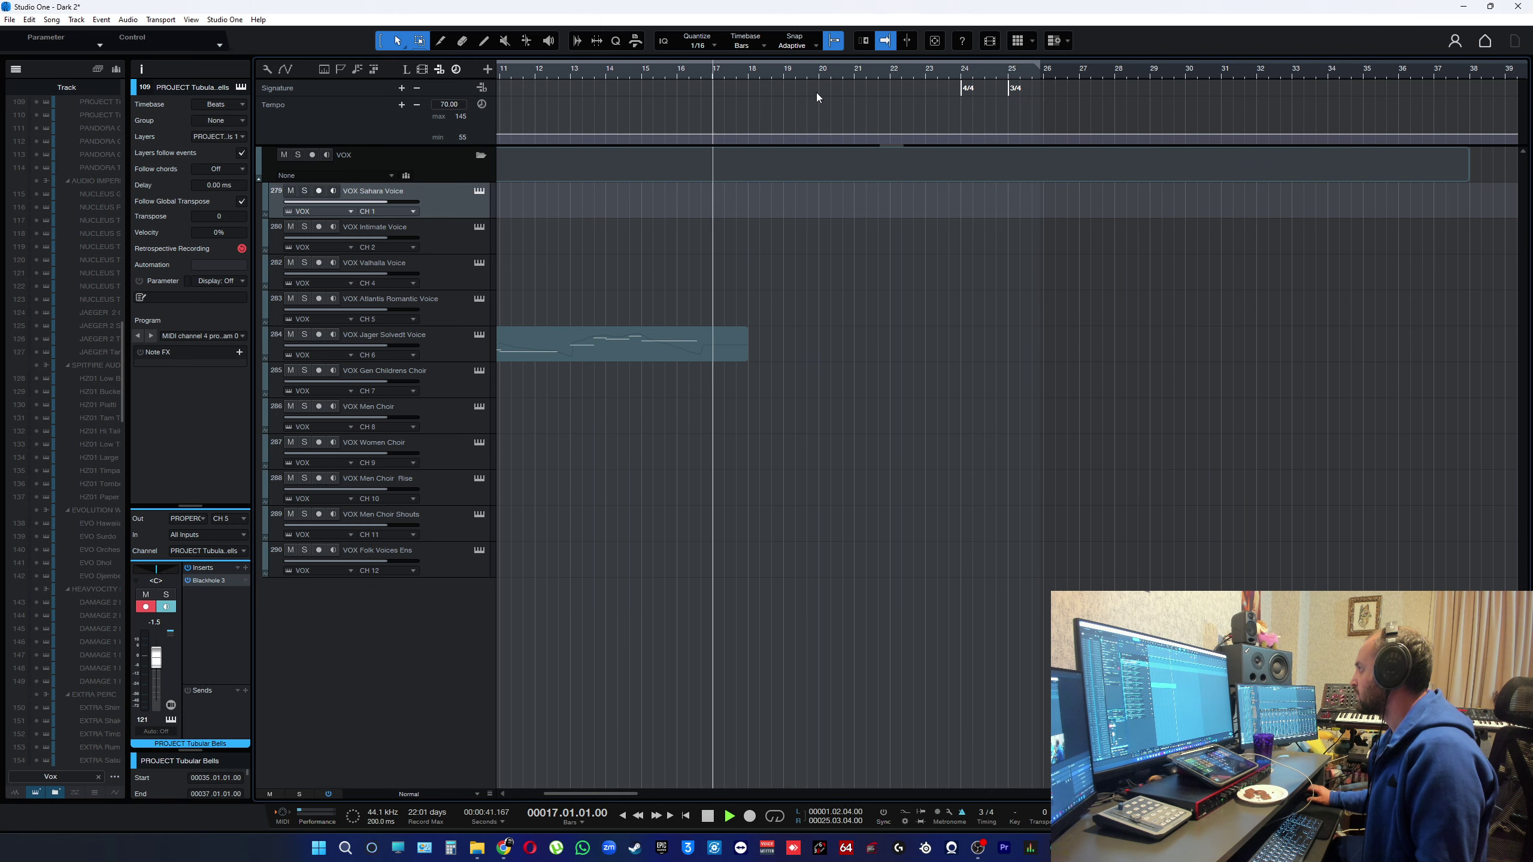
{"action": "key", "text": "f"}
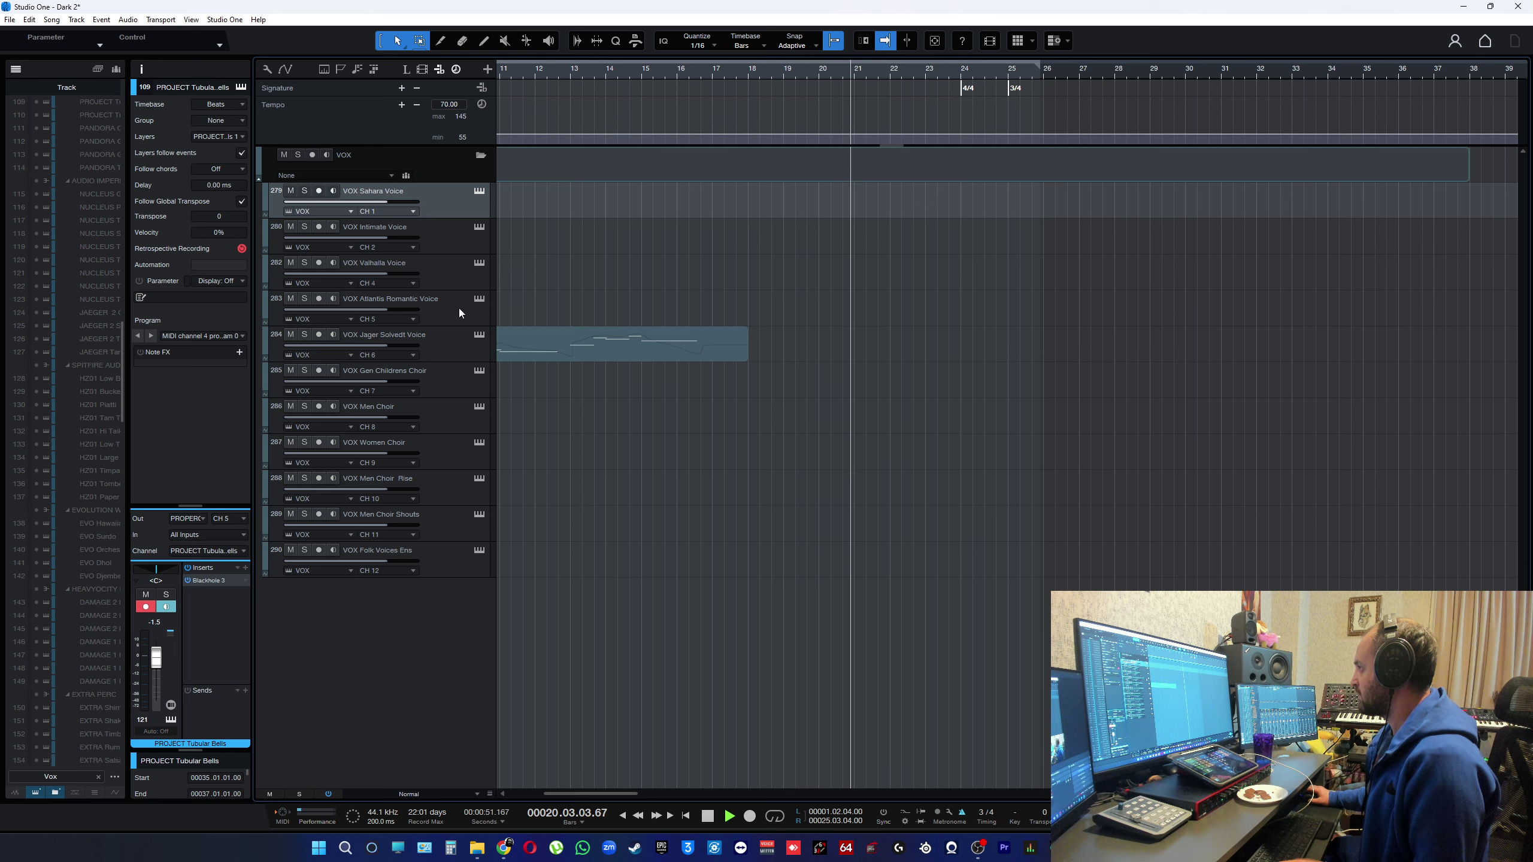
{"action": "scroll", "coordinate": [995, 369], "scroll_direction": "down", "scroll_amount": 3}
{"action": "scroll", "coordinate": [996, 369], "scroll_direction": "down", "scroll_amount": 3}
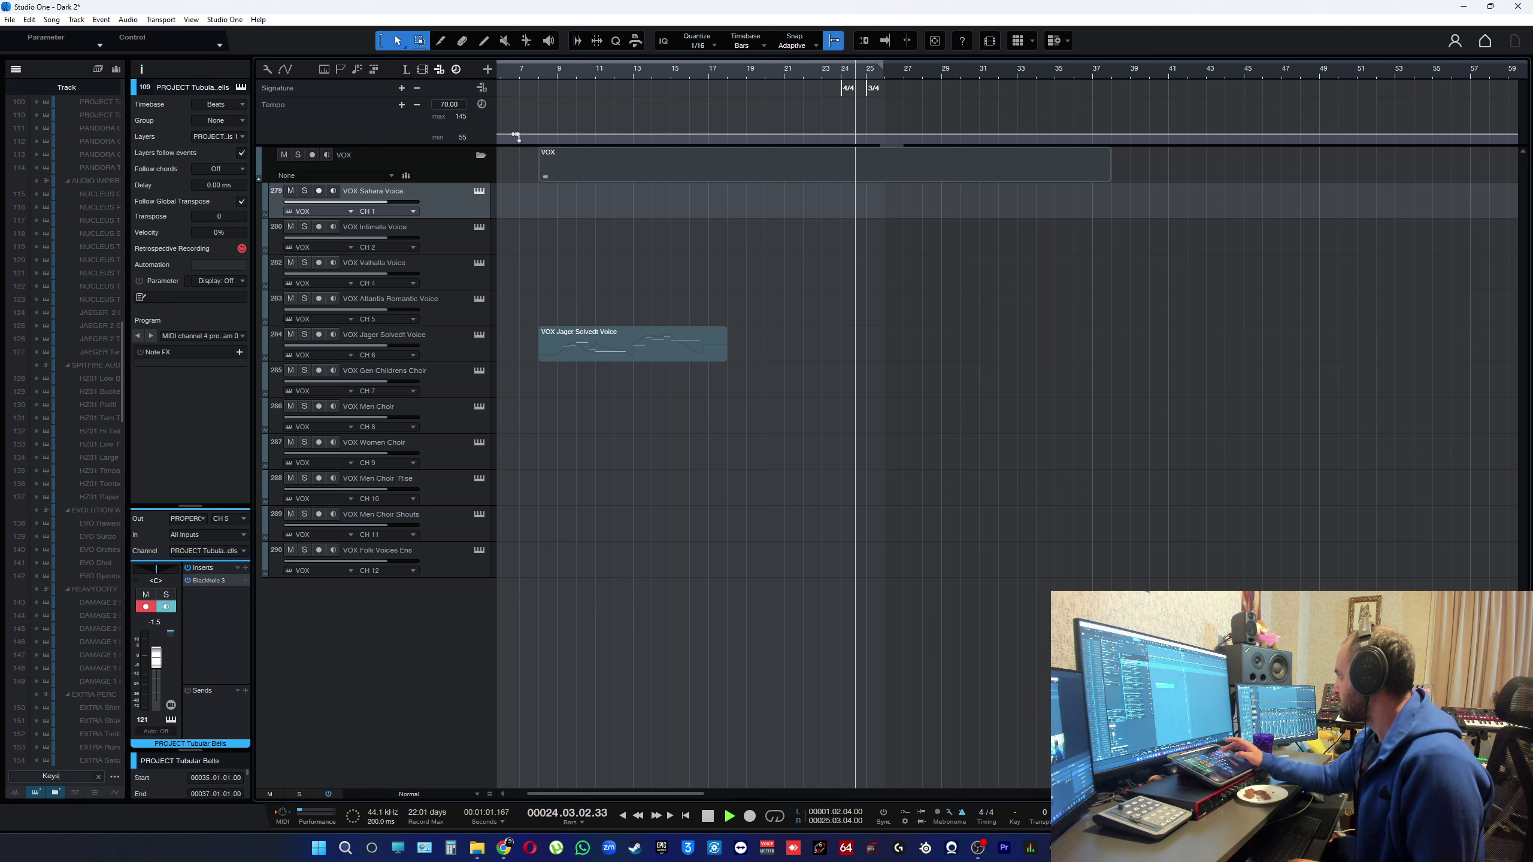
- Filter the track list for Keys and return it to Vox to refresh the displayed vocal tracks
{"action": "type", "text": "Keys"}
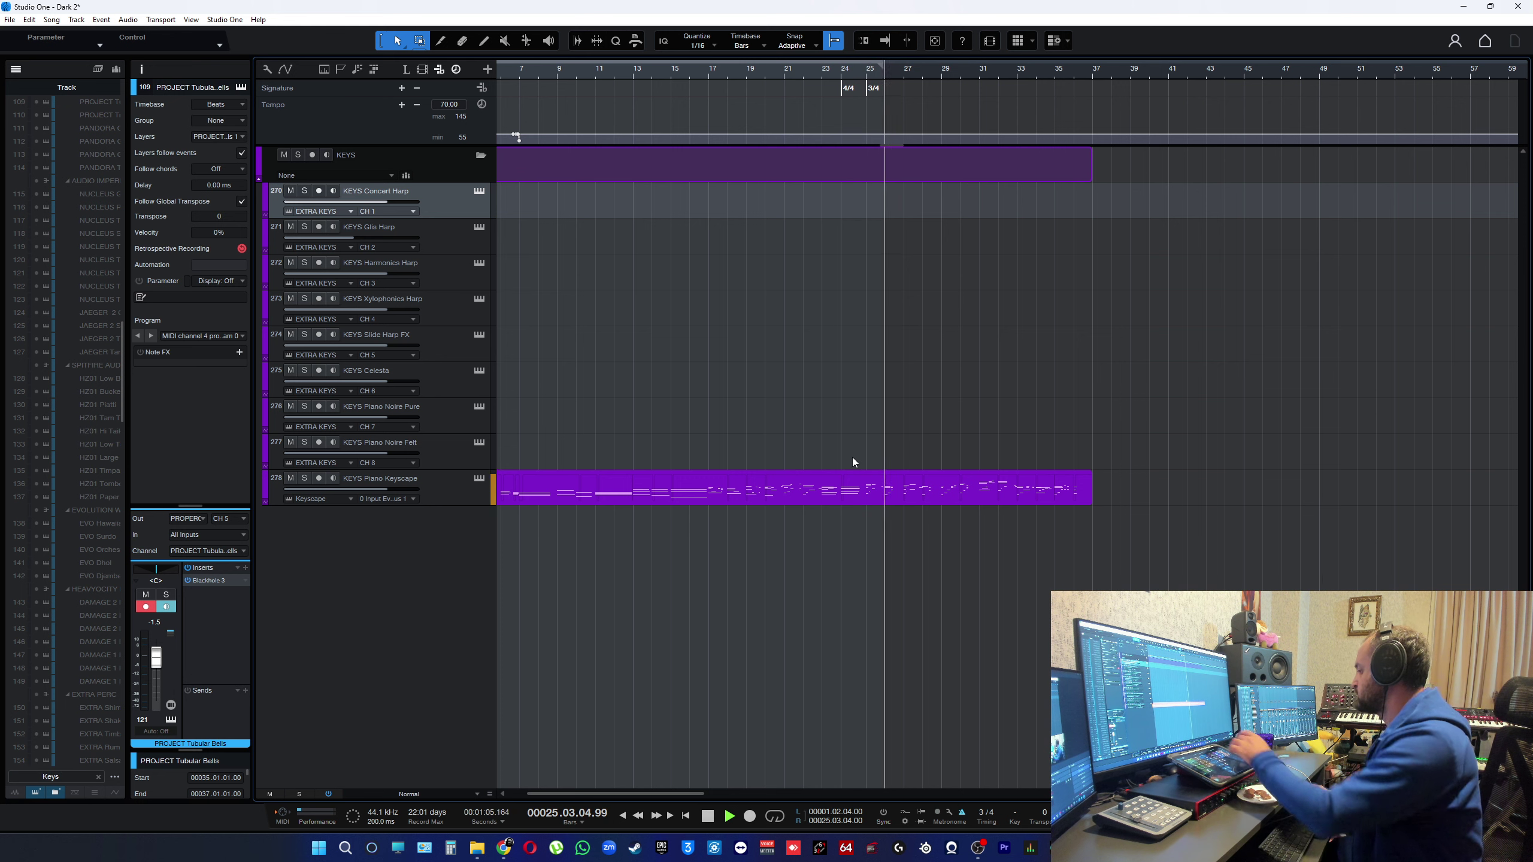
{"action": "key", "text": "ctrl+a"}
{"action": "type", "text": "Vox"}
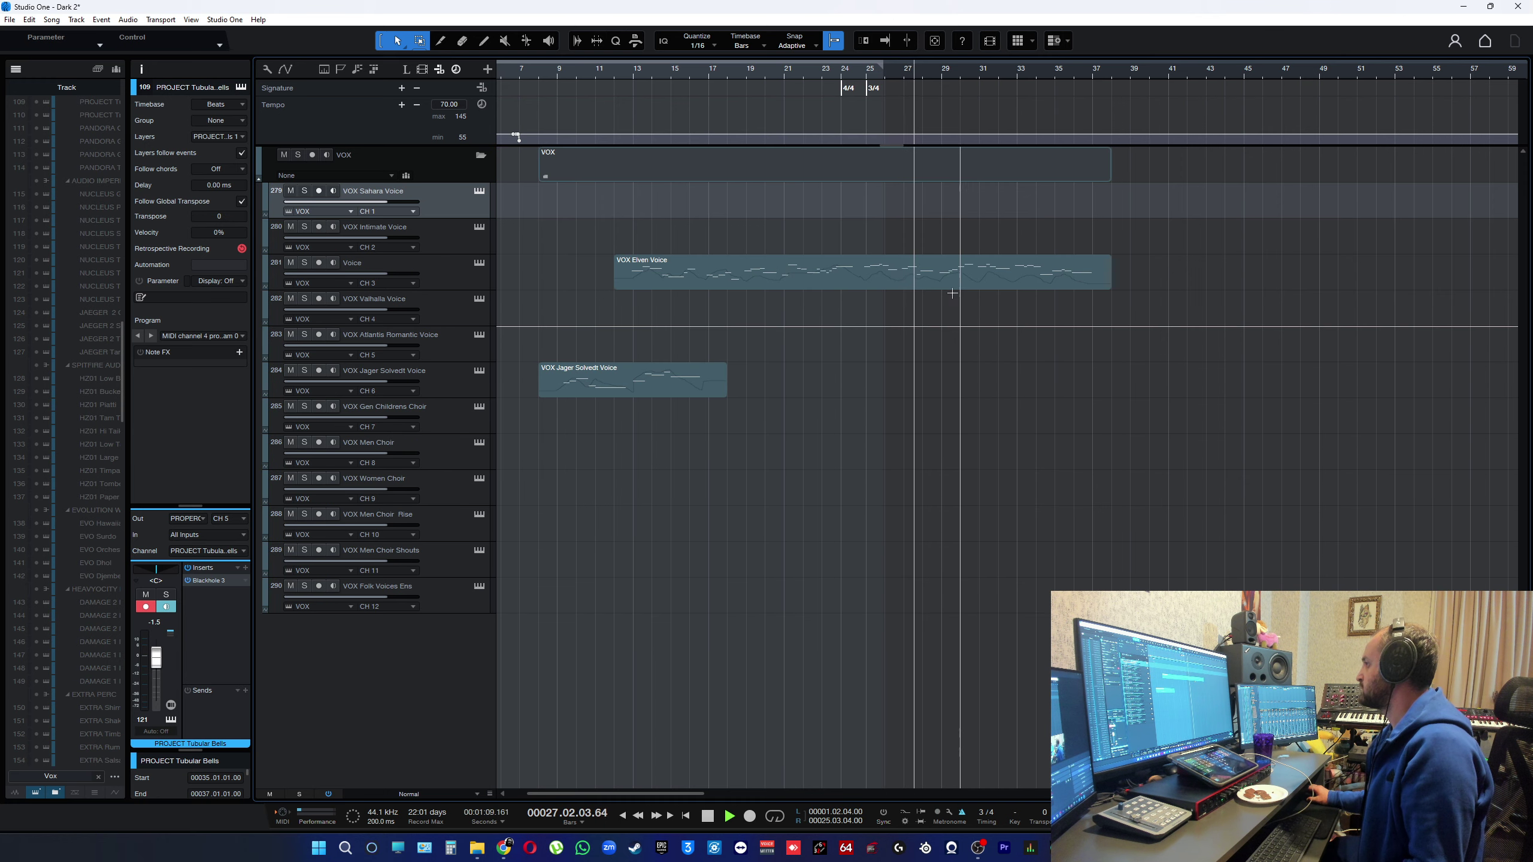
- Rename the Voice track as VOX Elven Voice, copying the name from its instrument part
{"action": "left_click", "coordinate": [436, 276]}
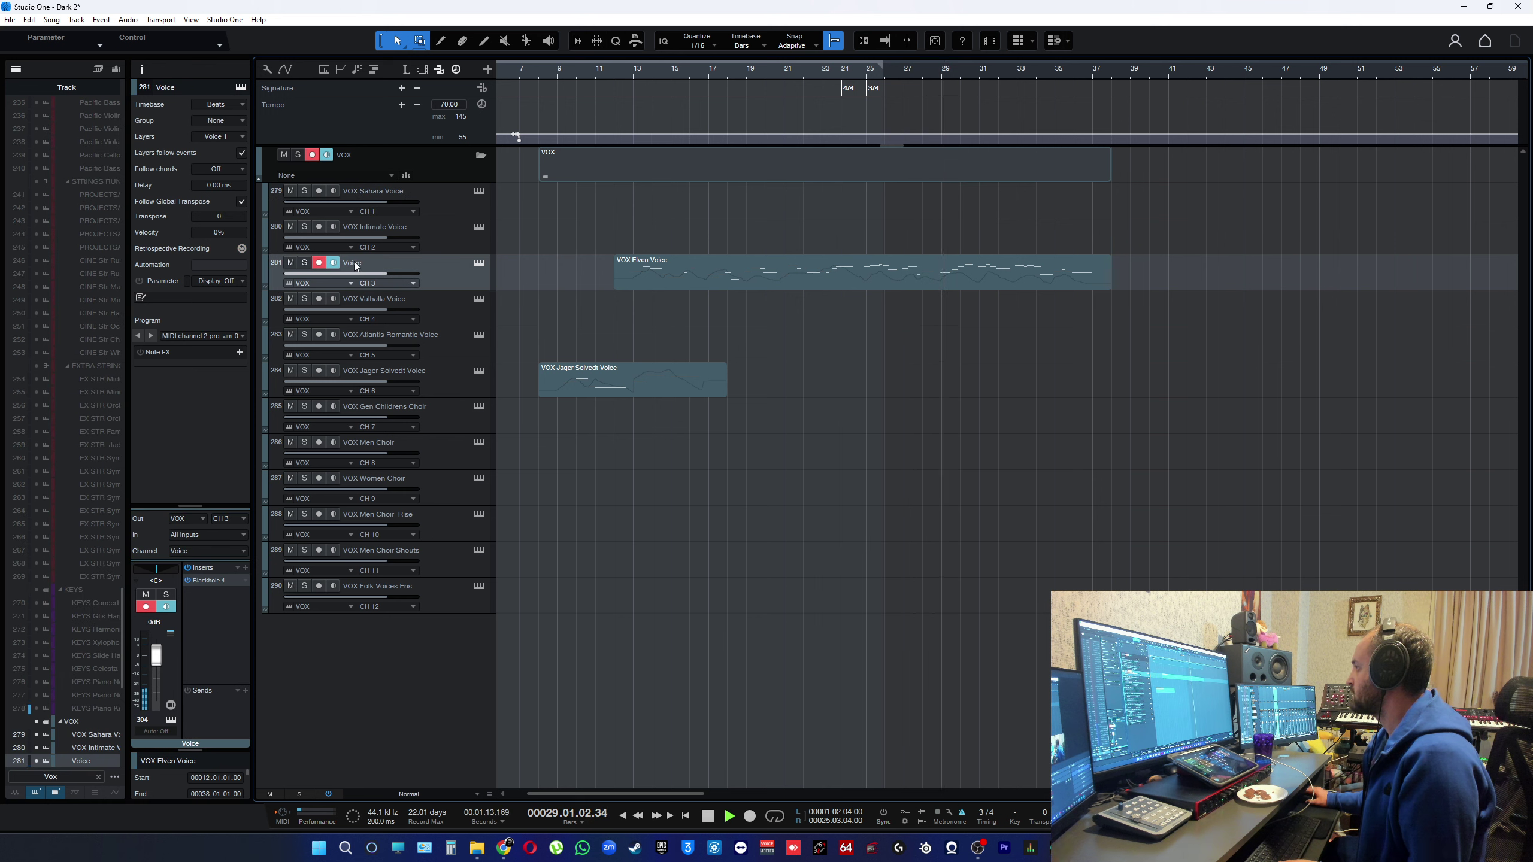
{"action": "double_click", "coordinate": [463, 267]}
{"action": "left_click", "coordinate": [642, 261]}
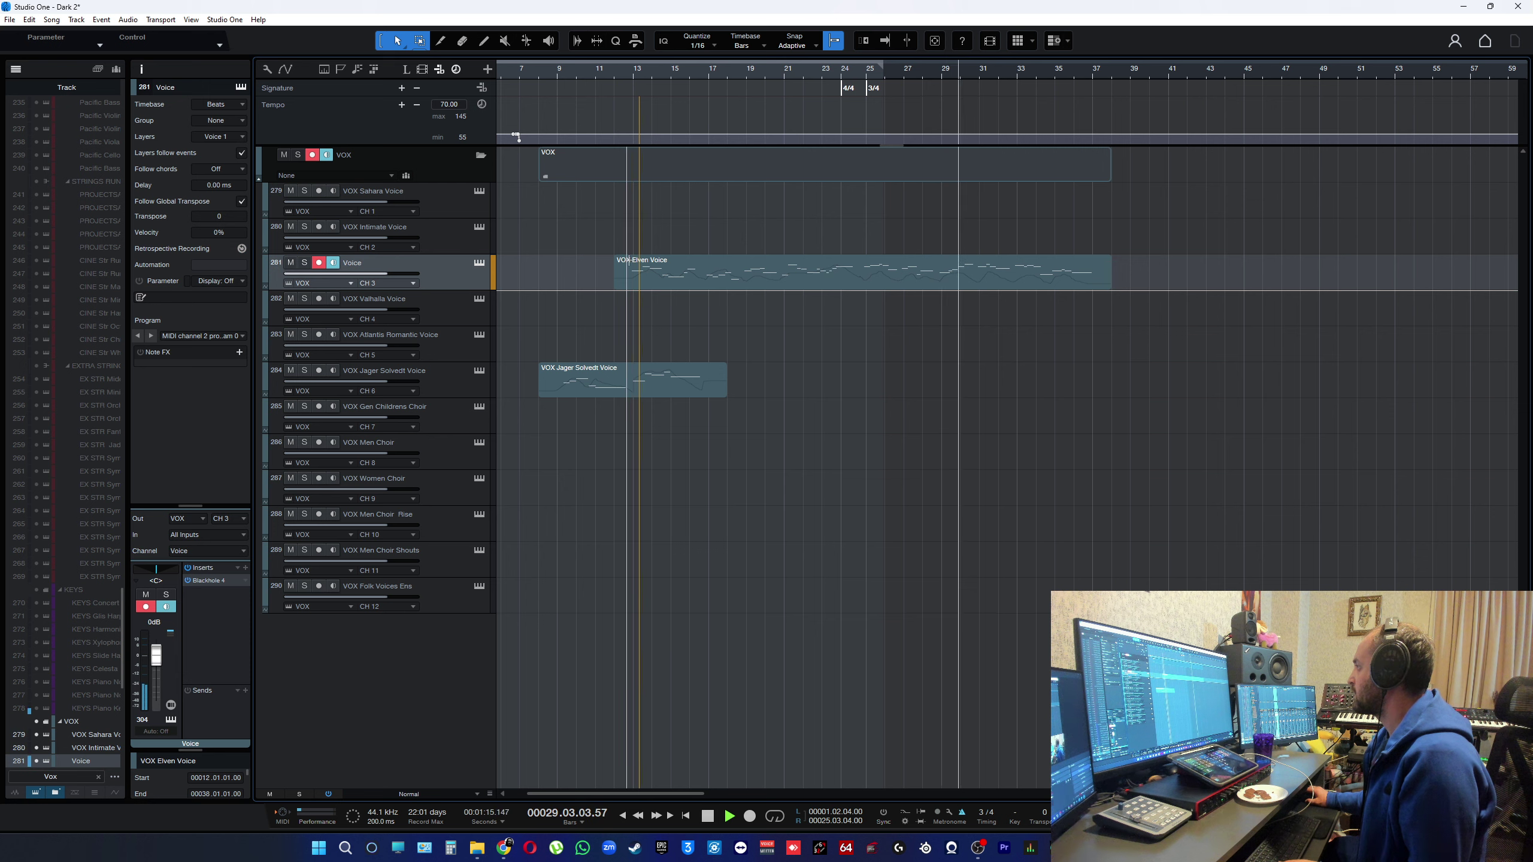
{"action": "right_click", "coordinate": [649, 264]}
{"action": "left_click", "coordinate": [725, 268]}
{"action": "key", "text": "ctrl+c"}
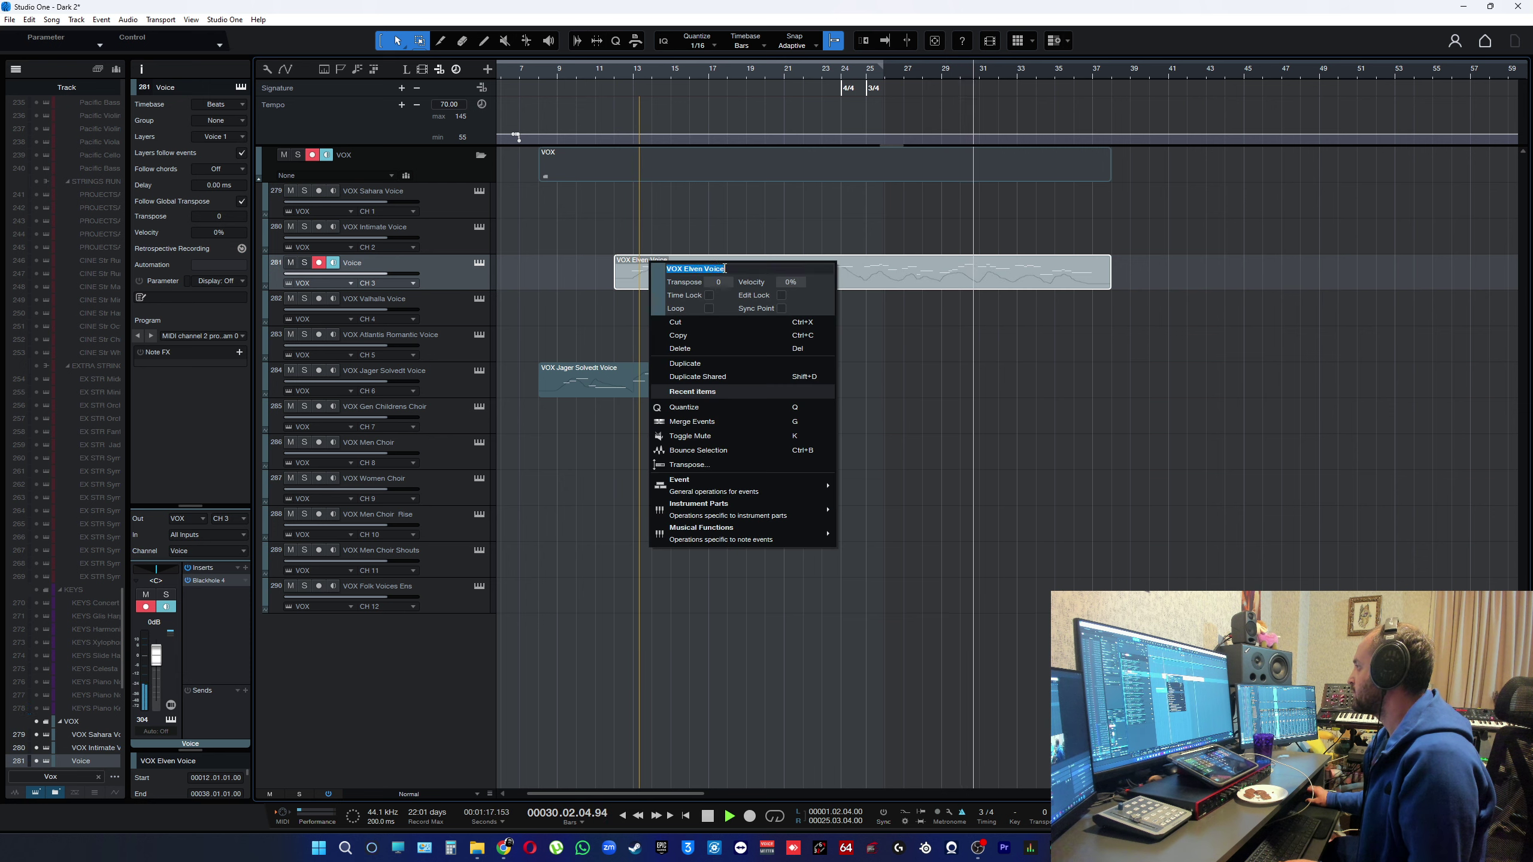
{"action": "key", "text": "Return"}
{"action": "double_click", "coordinate": [355, 262]}
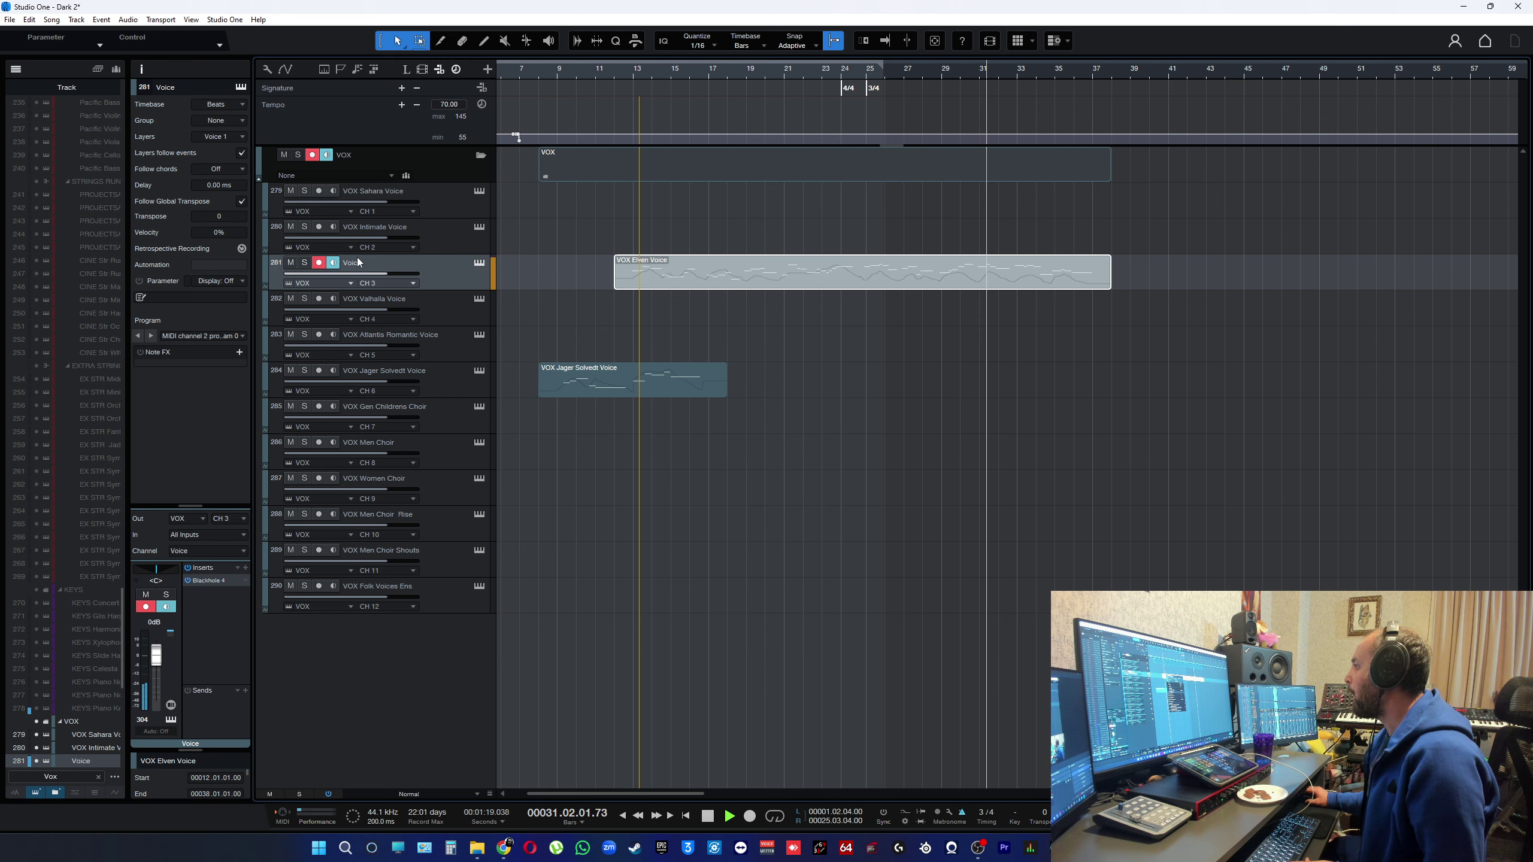
{"action": "key", "text": "ctrl+v"}
{"action": "key", "text": "Return"}
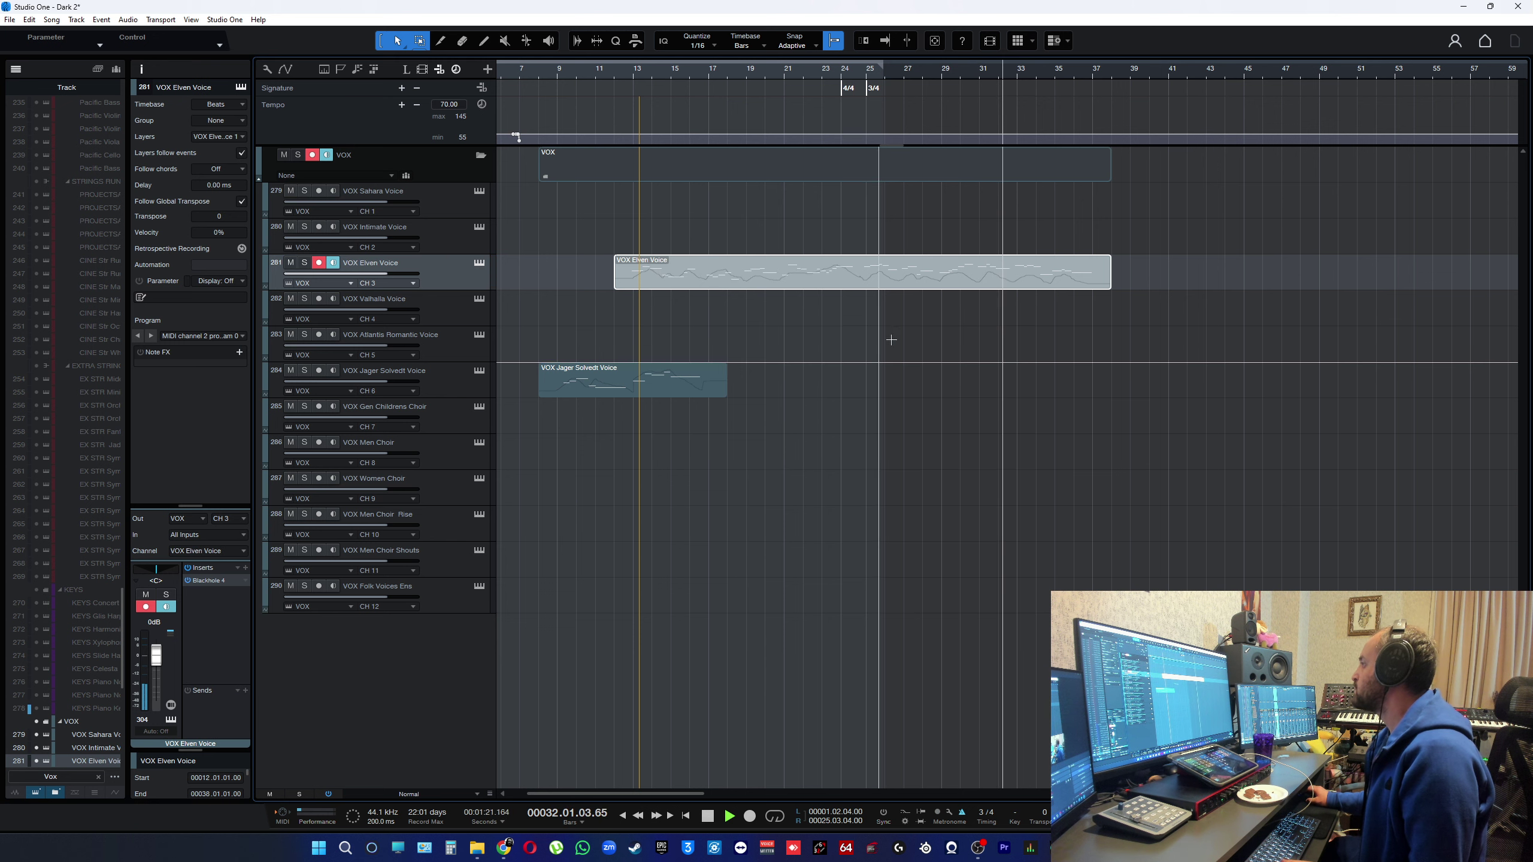
- Open the VOX Elven Voice part in the note editor and play it back from around bar 28
{"action": "left_click", "coordinate": [1040, 359]}
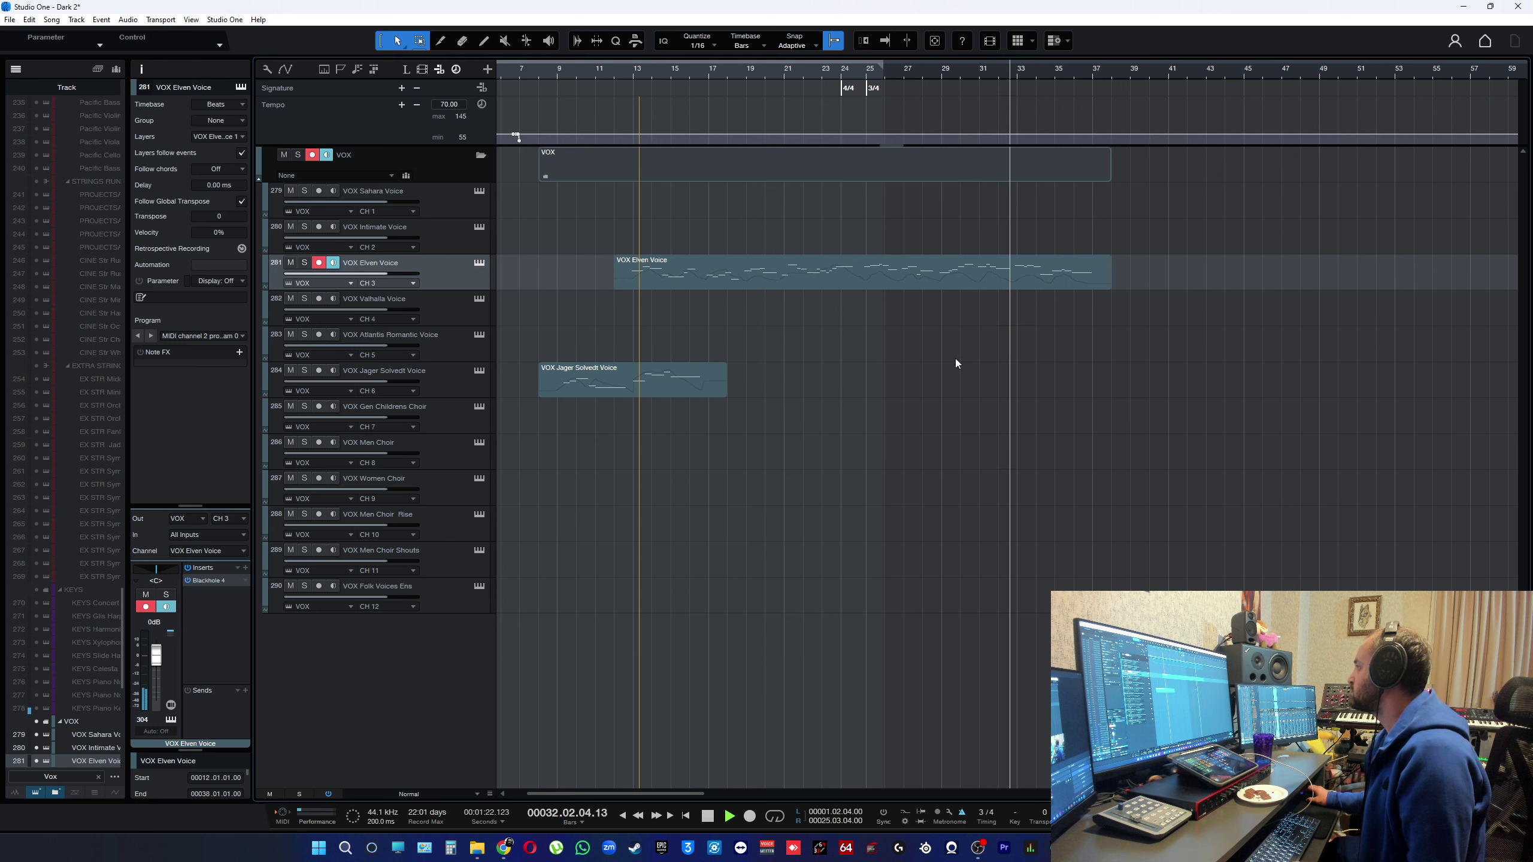
{"action": "double_click", "coordinate": [1047, 281]}
{"action": "scroll", "coordinate": [546, 410], "scroll_direction": "up", "scroll_amount": 2, "text": "ctrl"}
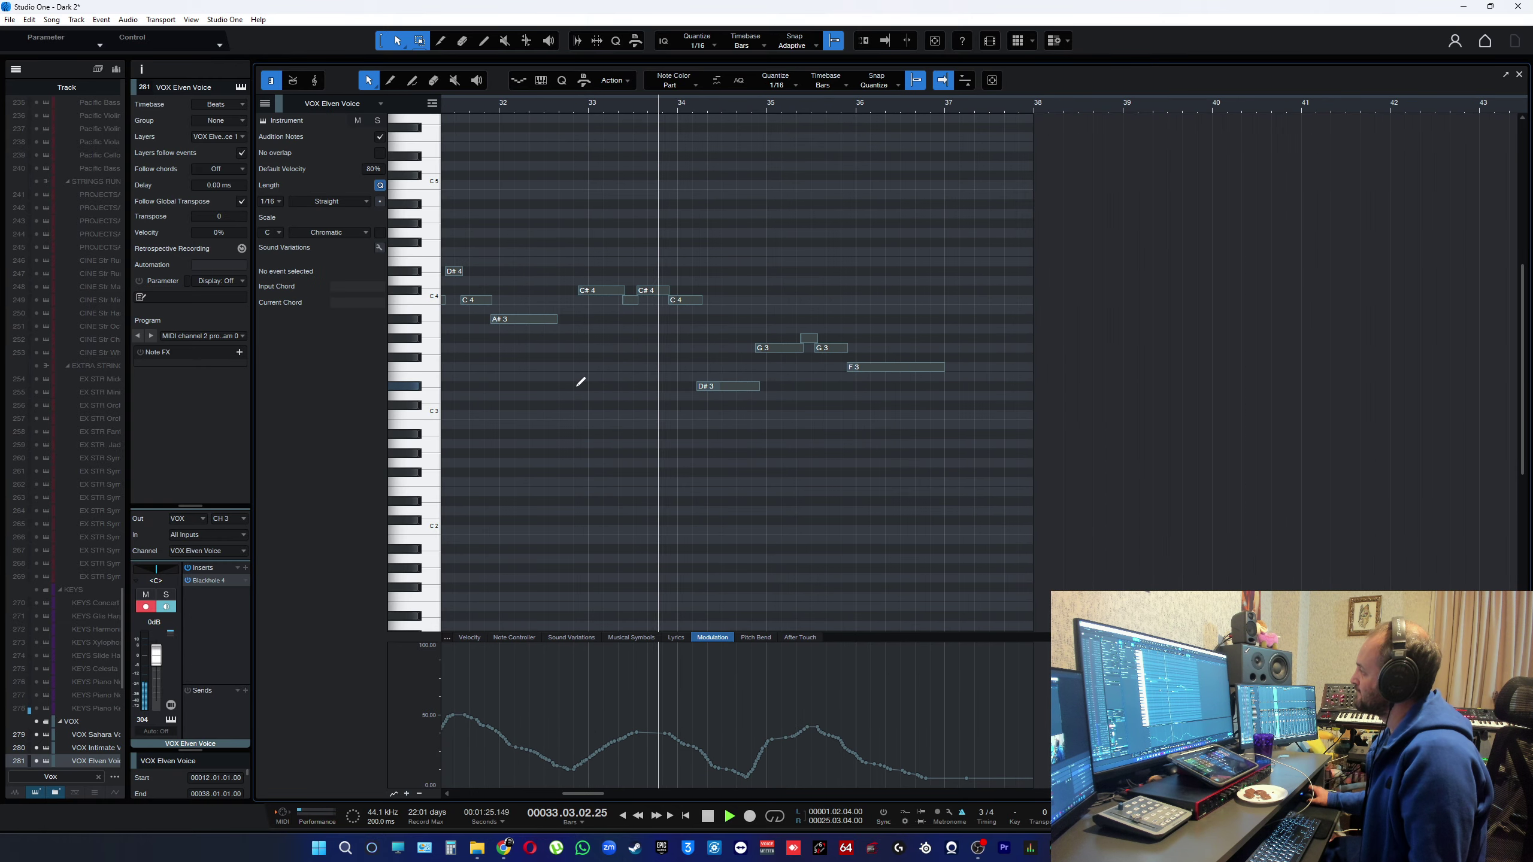
{"action": "scroll", "coordinate": [636, 424], "scroll_direction": "down", "scroll_amount": 3, "text": "ctrl"}
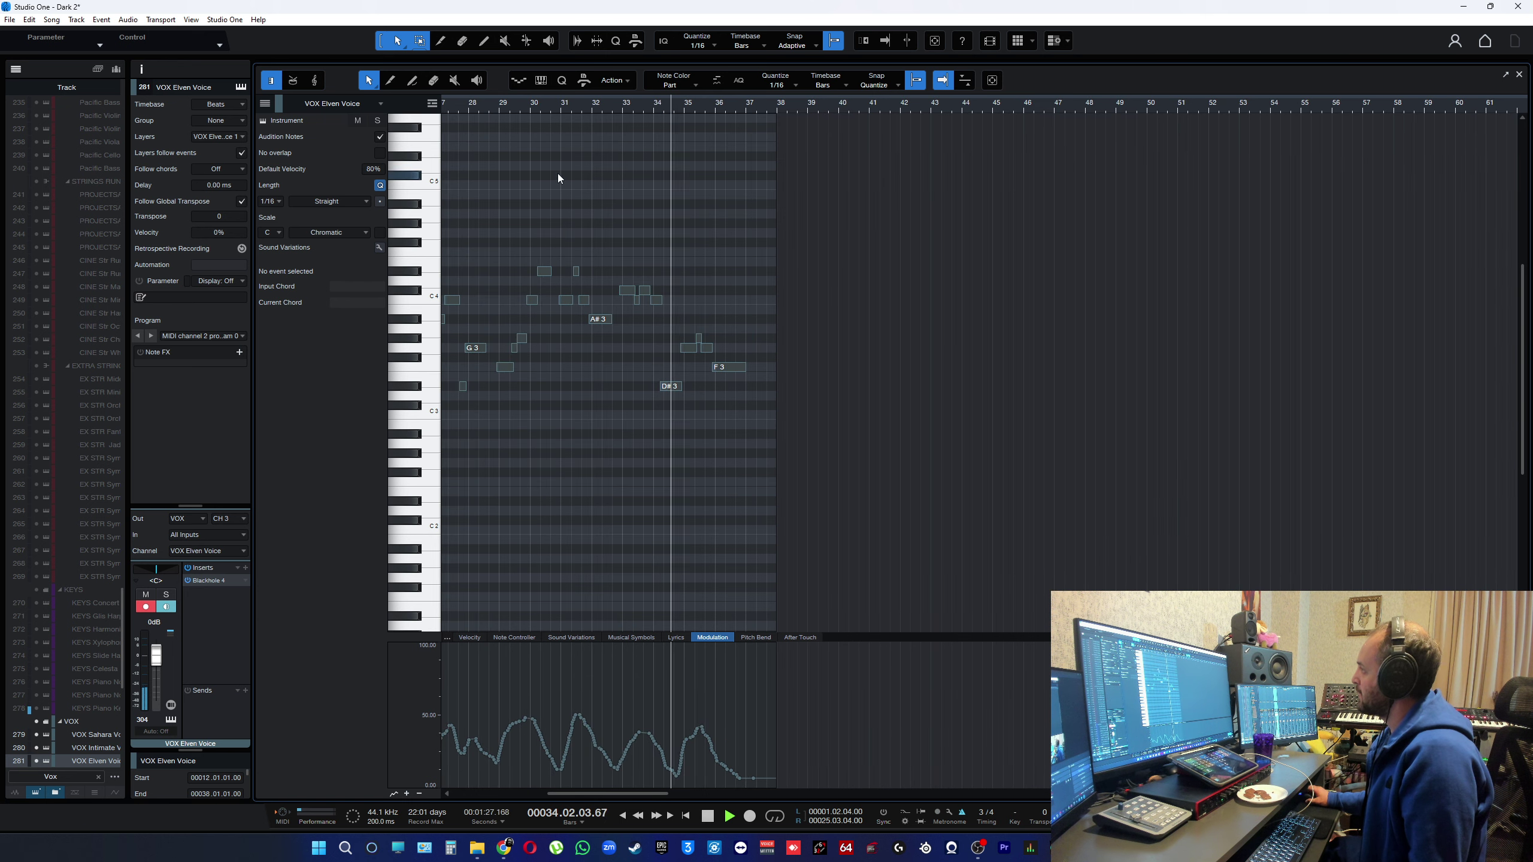
{"action": "left_click", "coordinate": [496, 107]}
{"action": "scroll", "coordinate": [489, 355], "scroll_direction": "up", "scroll_amount": 2, "text": "ctrl"}
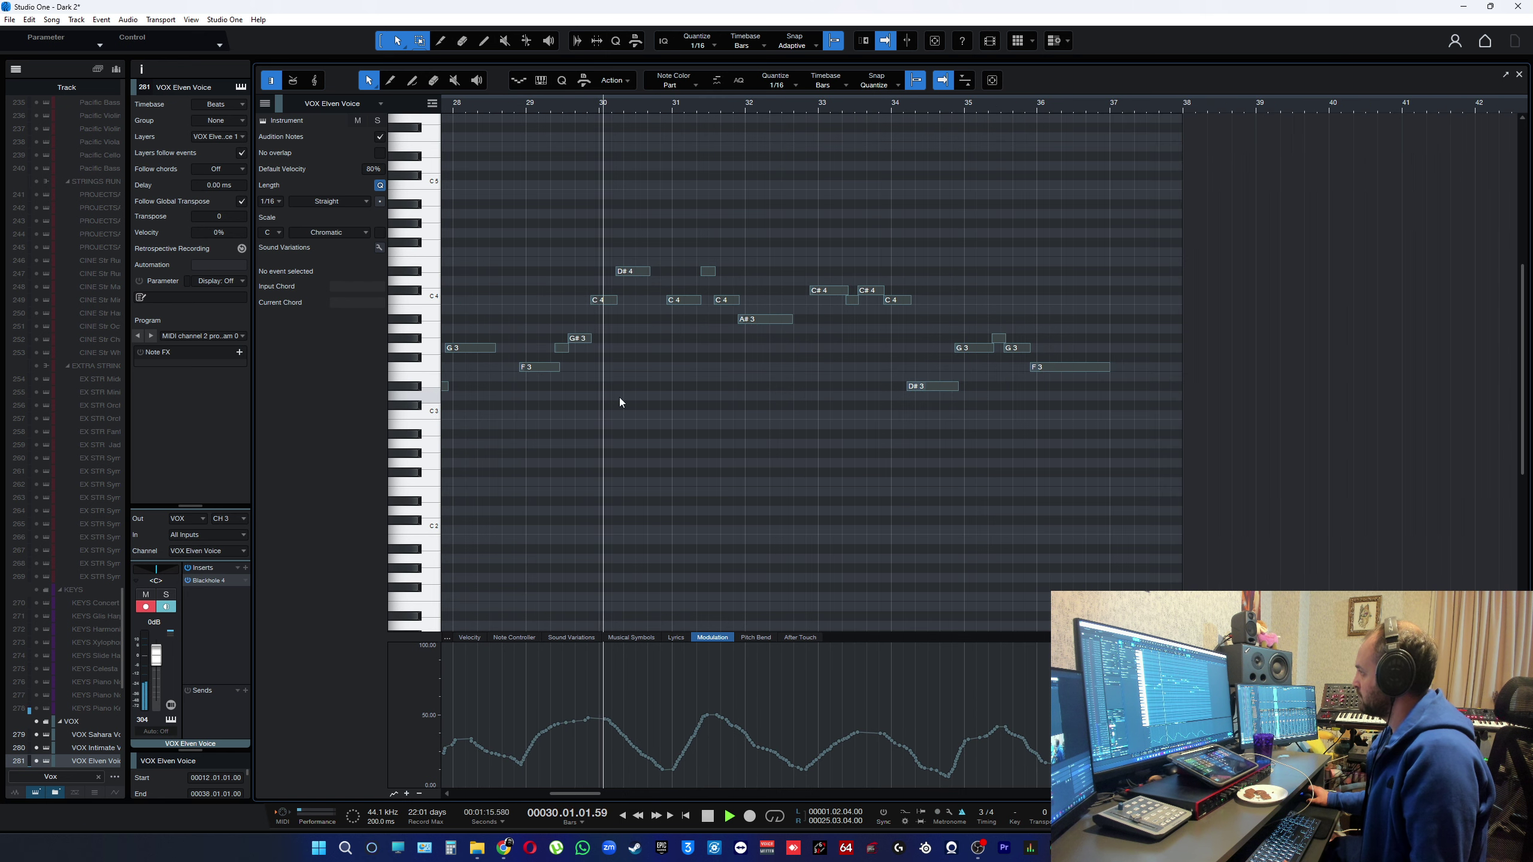
- Extend the start of the C4 note near bar 31 to 30.03.03.89 and replay the phrase
{"action": "scroll", "coordinate": [684, 326], "scroll_direction": "up", "scroll_amount": 3, "text": "ctrl"}
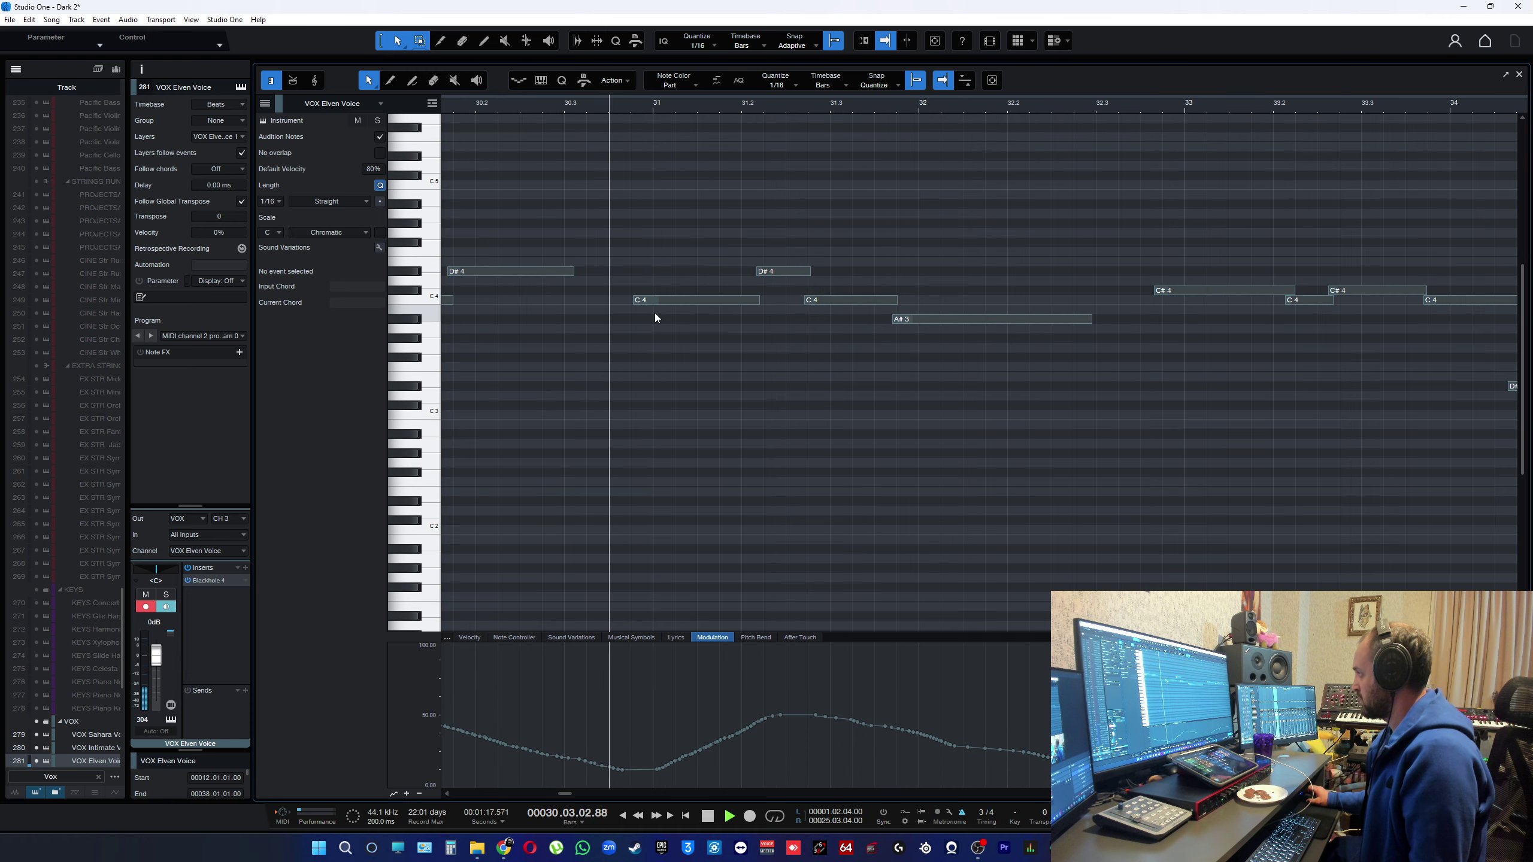
{"action": "left_click_drag", "start_coordinate": [632, 309], "coordinate": [629, 305]}
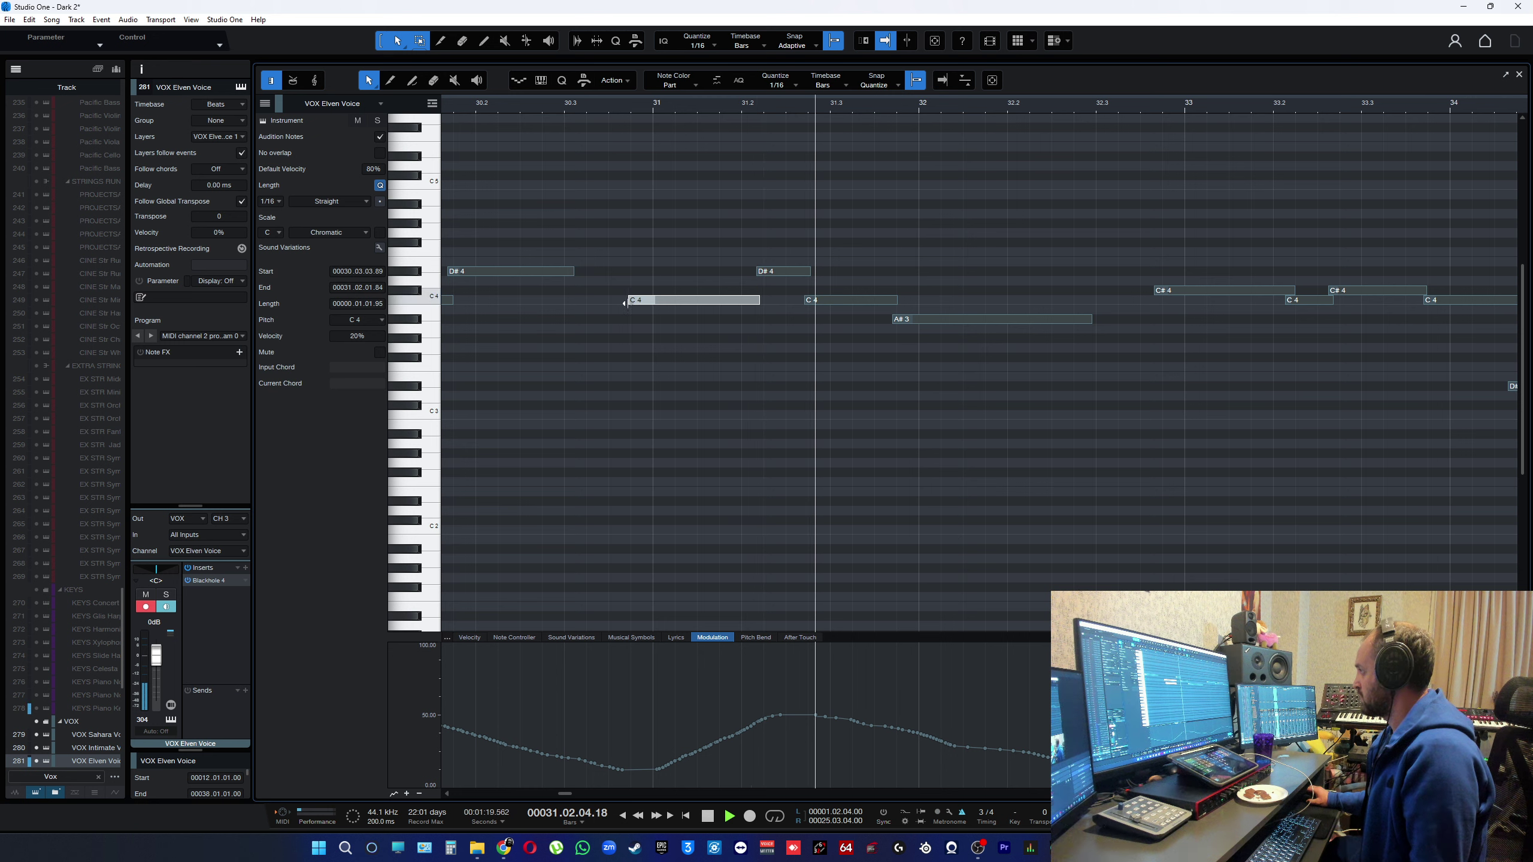
{"action": "left_click", "coordinate": [579, 105]}
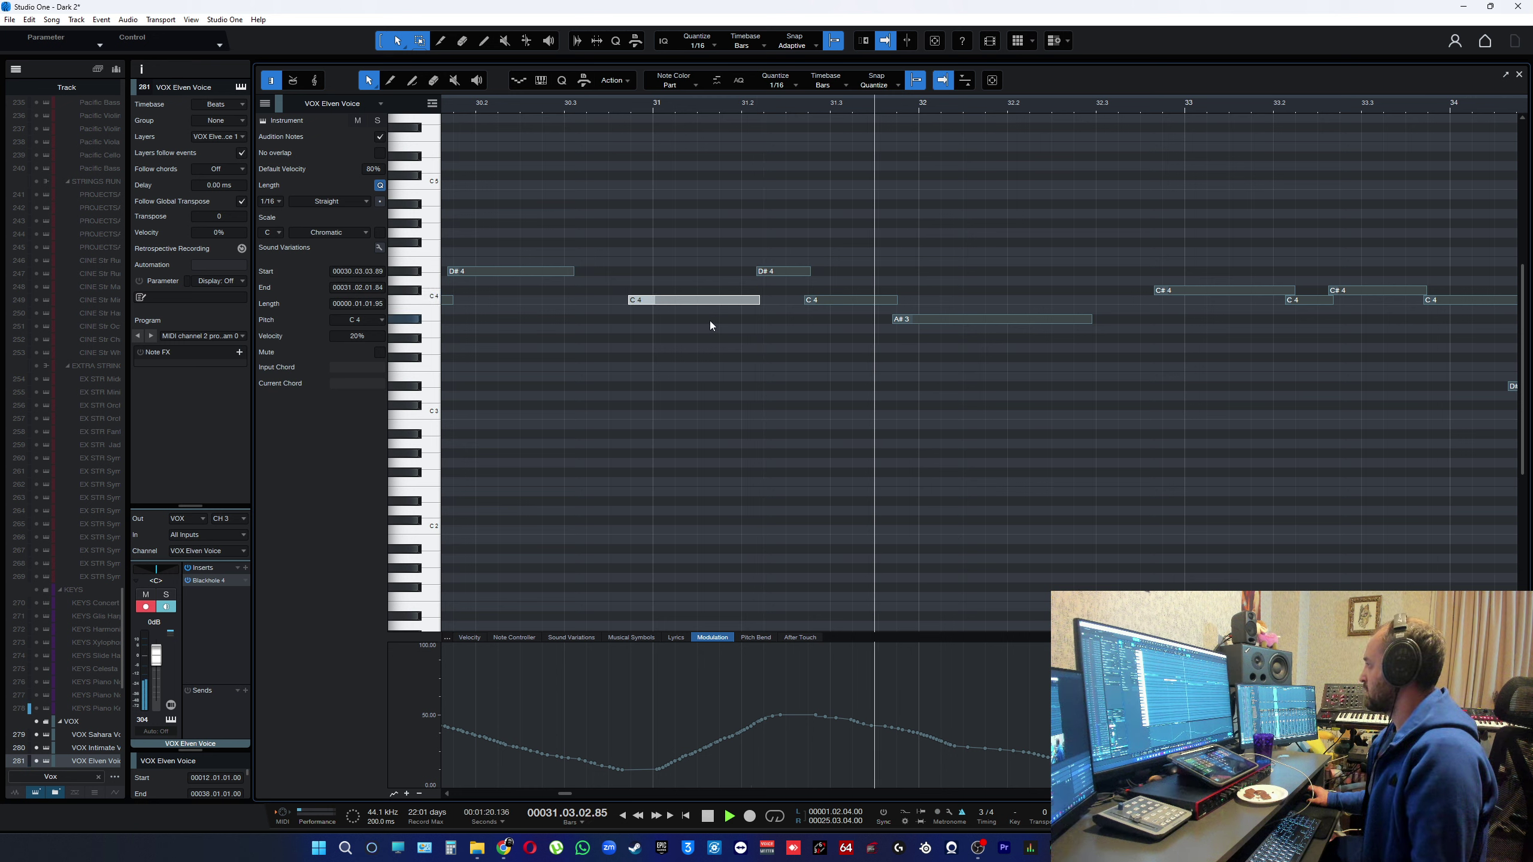
- Review the closing notes of the VOX Elven Voice melody, replaying them from just before bar 33
{"action": "scroll", "coordinate": [793, 321], "scroll_direction": "down", "scroll_amount": 3}
{"action": "scroll", "coordinate": [1052, 318], "scroll_direction": "up", "scroll_amount": 7}
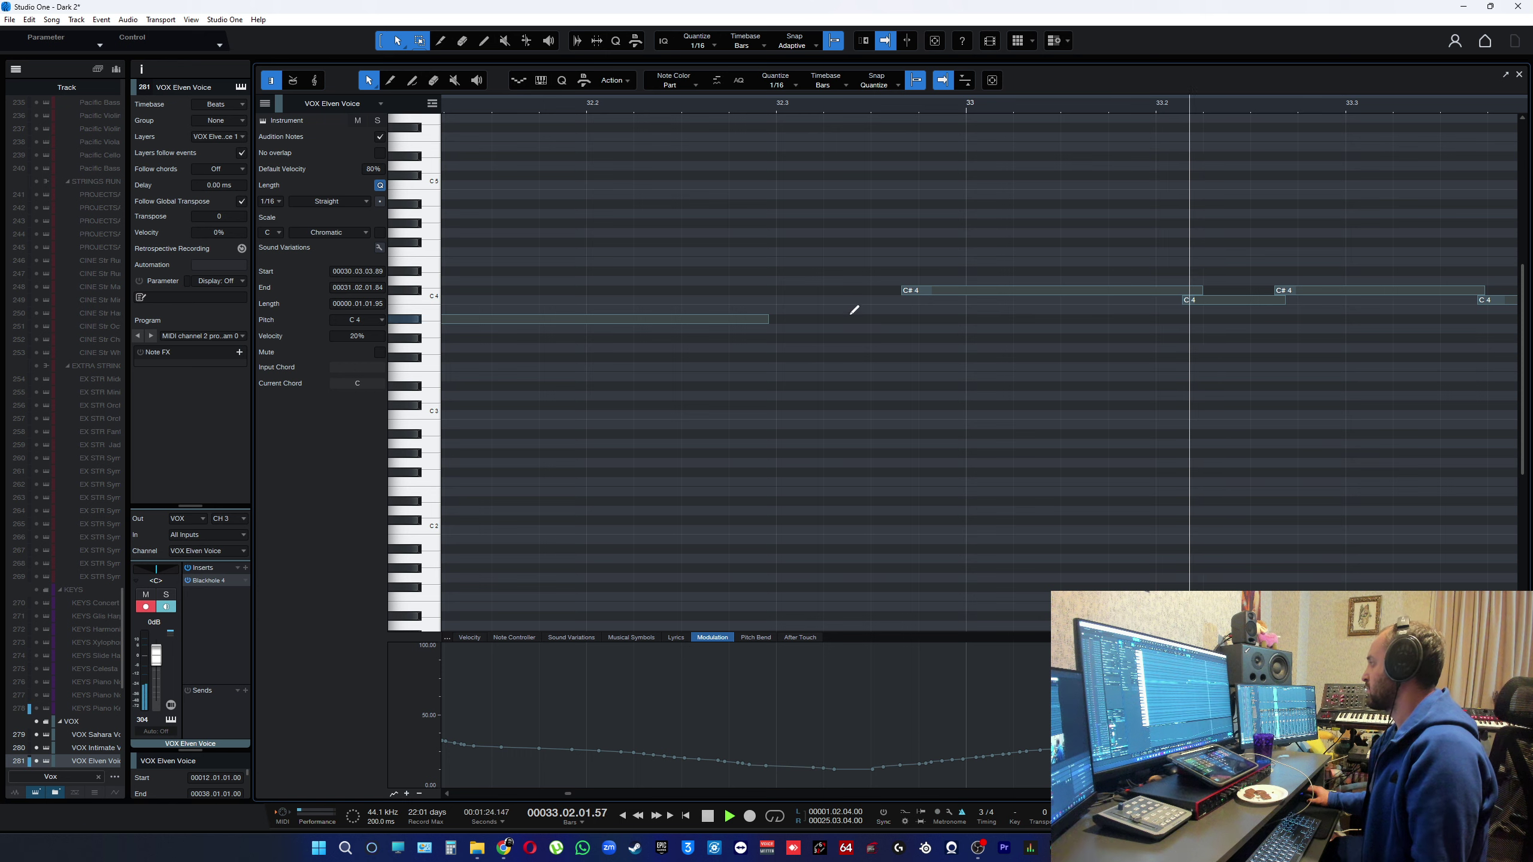
{"action": "scroll", "coordinate": [852, 310], "scroll_direction": "down", "scroll_amount": 3}
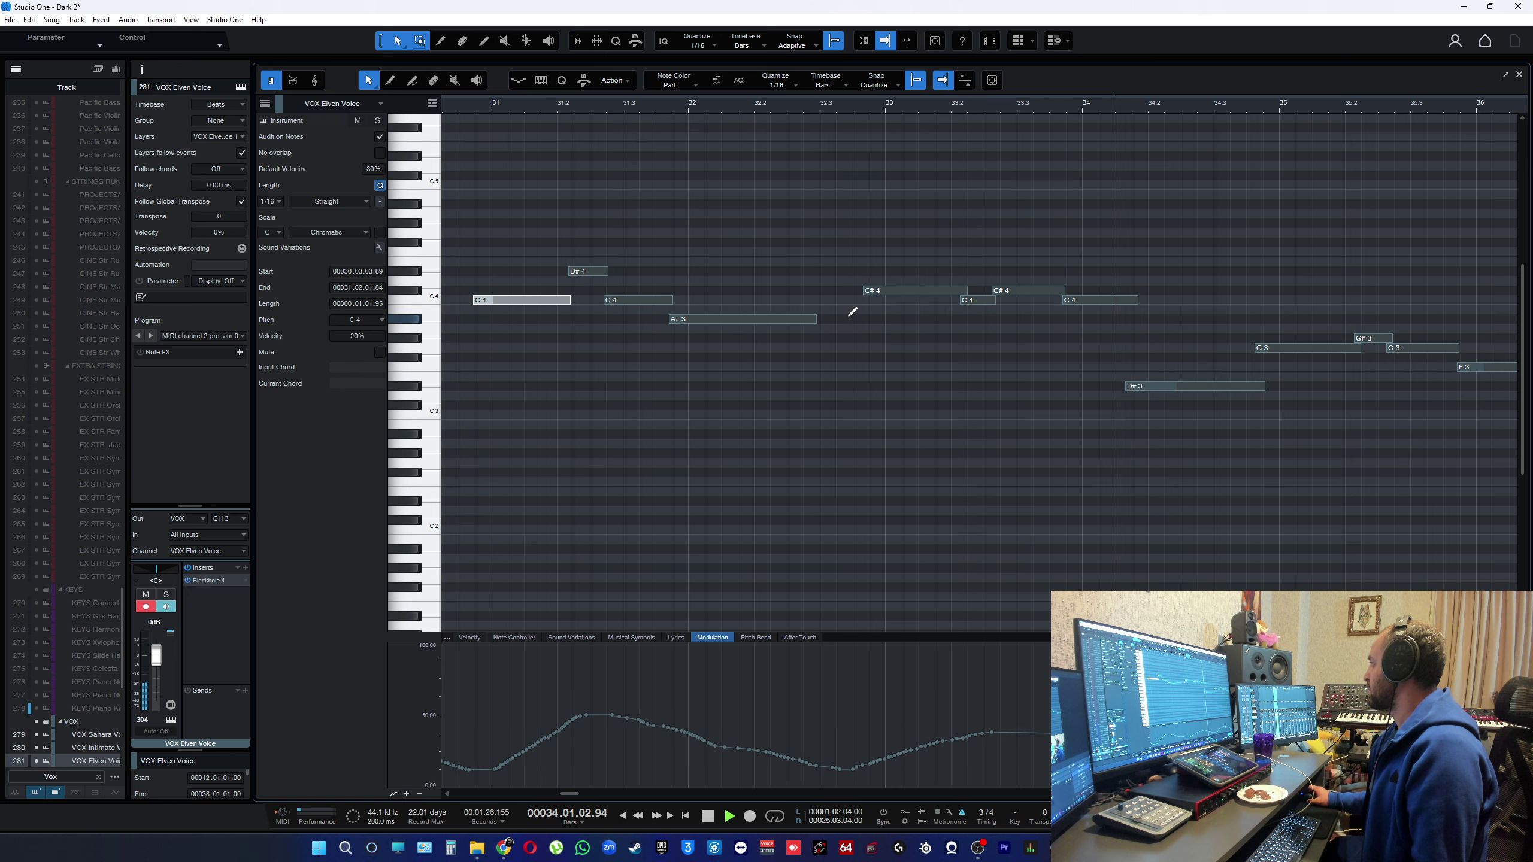
{"action": "left_click", "coordinate": [860, 105]}
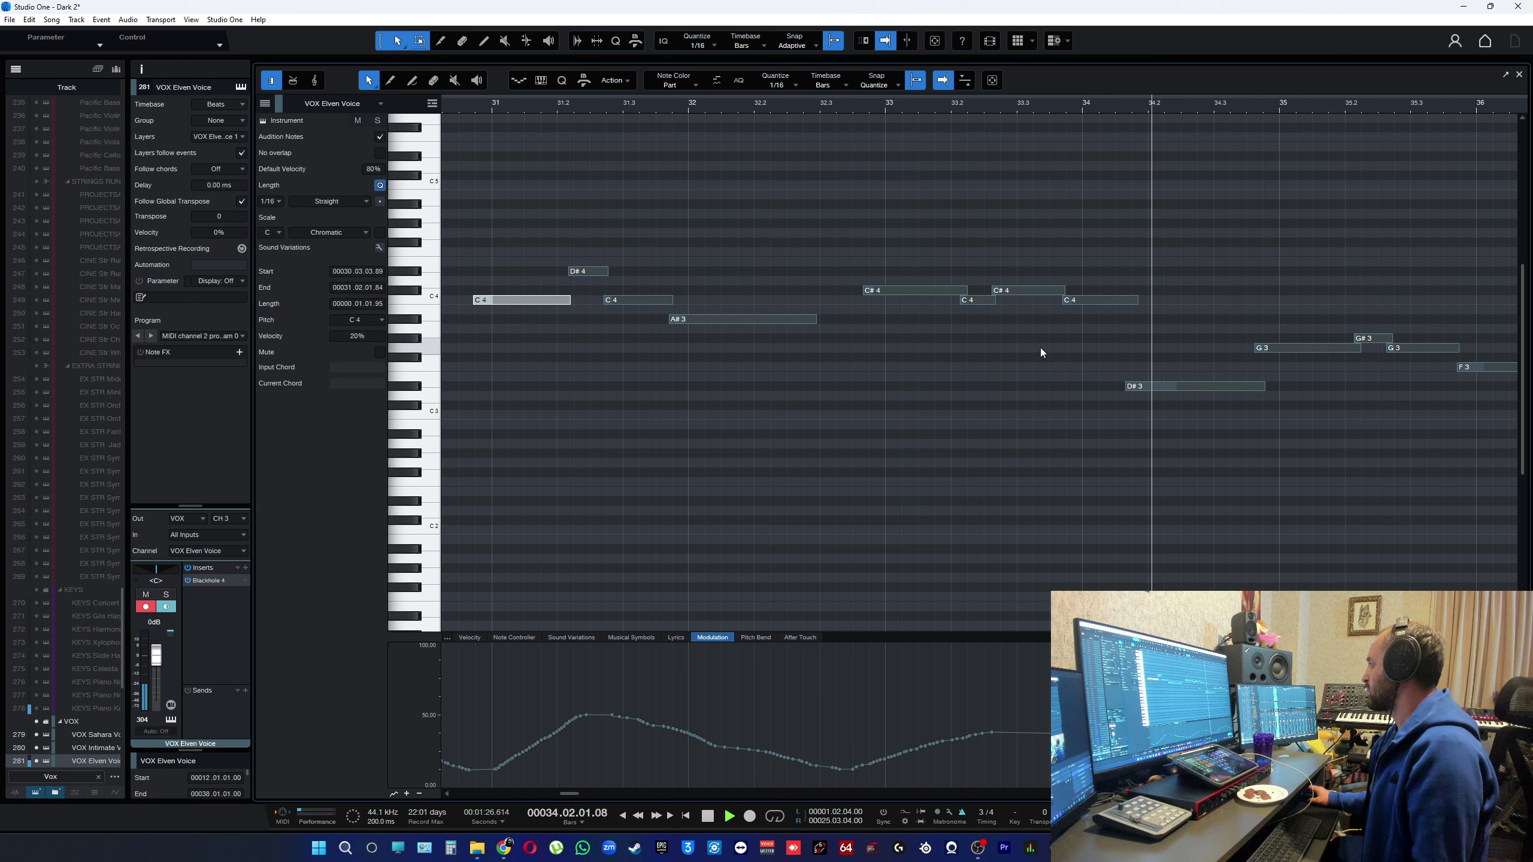
{"action": "scroll", "coordinate": [878, 368], "scroll_direction": "down", "scroll_amount": 5}
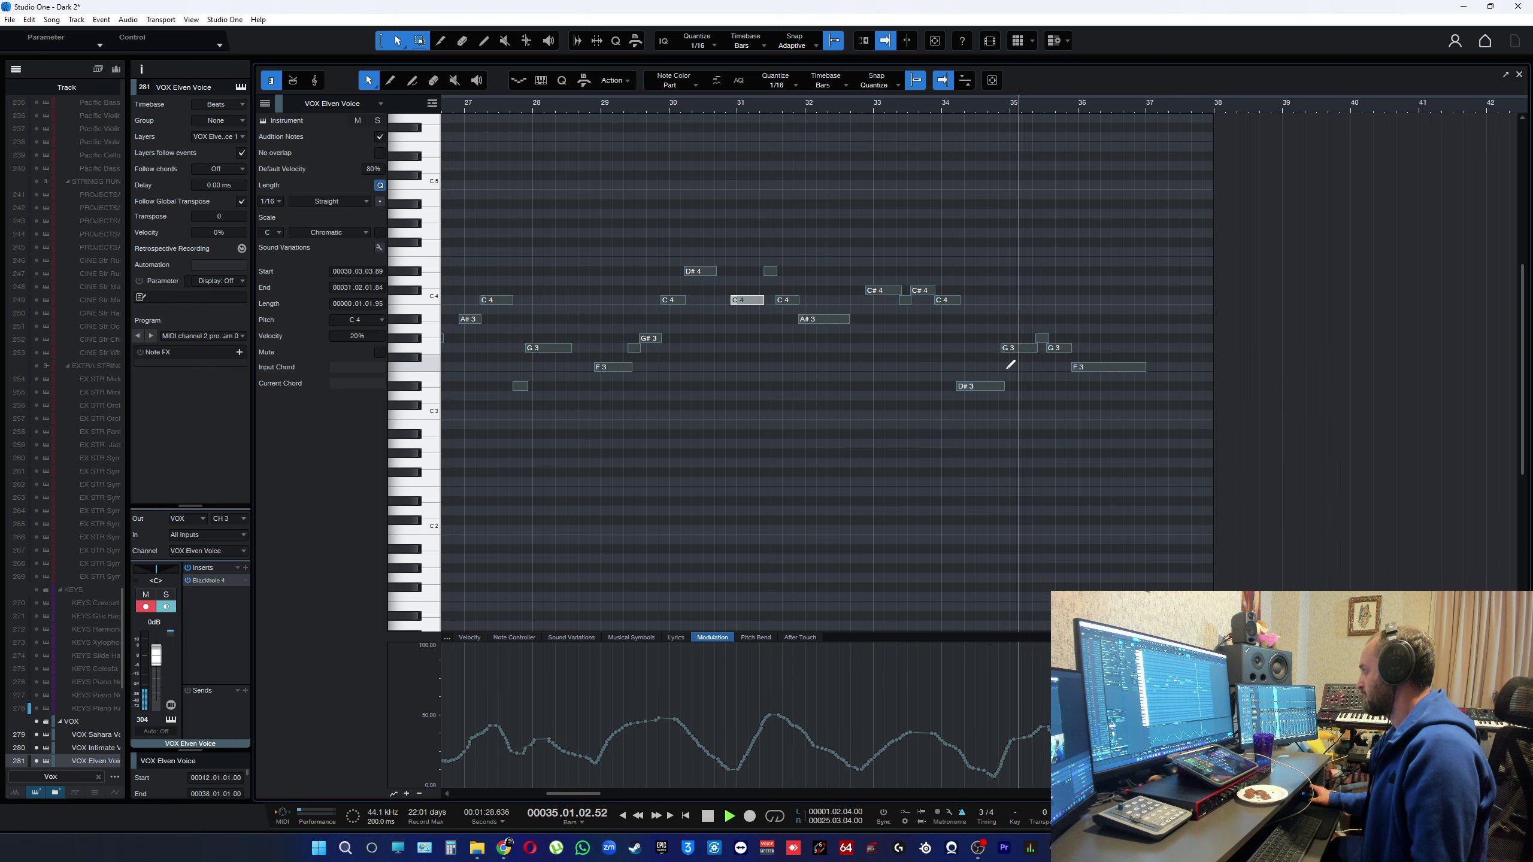
{"action": "scroll", "coordinate": [1032, 367], "scroll_direction": "up", "scroll_amount": 2}
{"action": "scroll", "coordinate": [1037, 362], "scroll_direction": "down", "scroll_amount": 2}
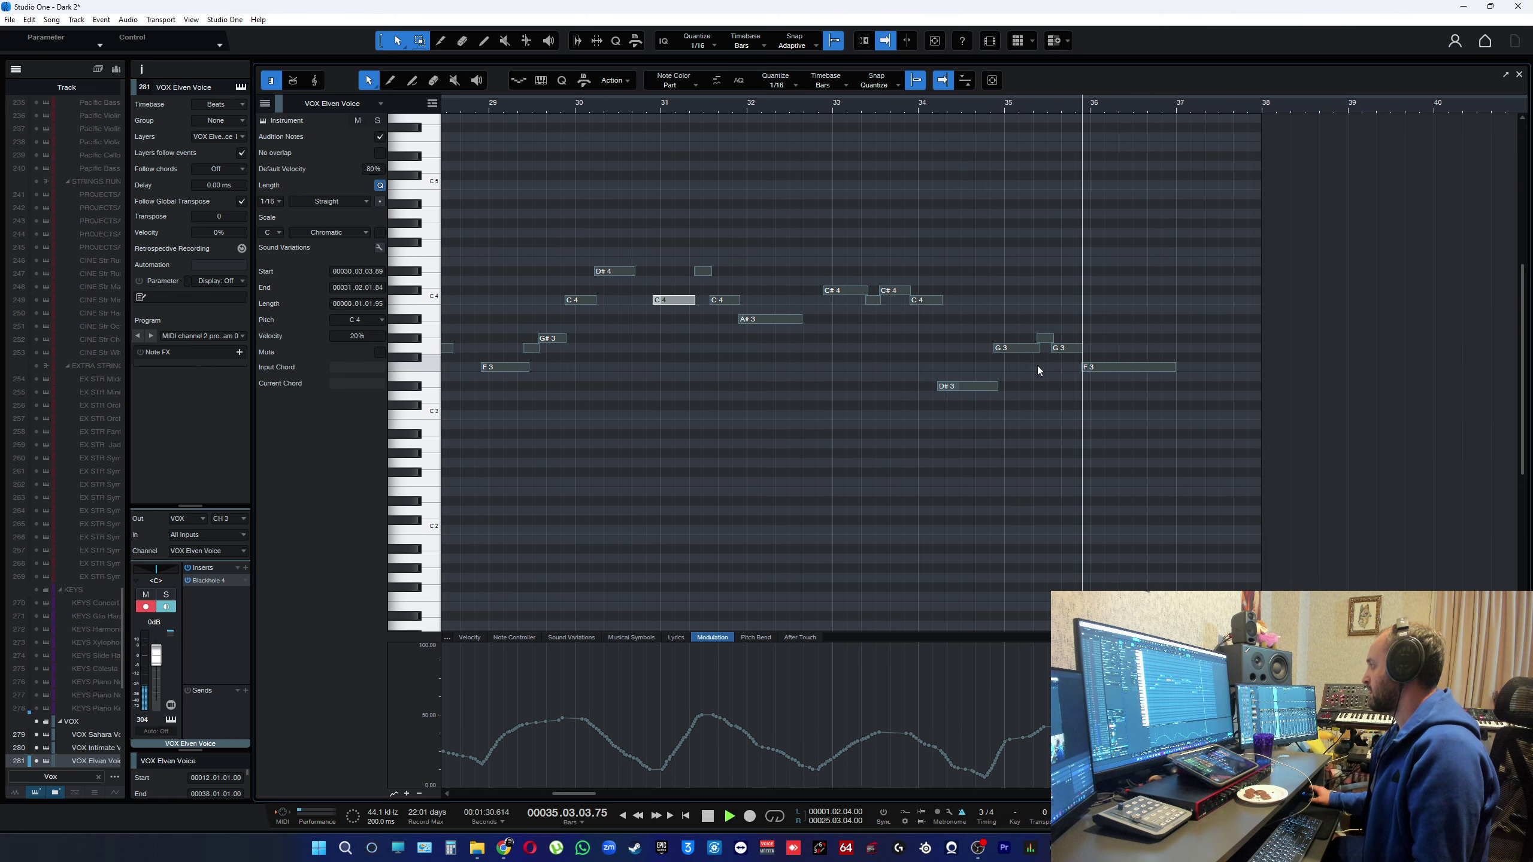
- Replay the VOX Elven Voice melody from just before bar 25
{"action": "scroll", "coordinate": [1183, 347], "scroll_direction": "down", "scroll_amount": 3}
{"action": "key", "text": "space"}
{"action": "left_click", "coordinate": [551, 108]}
{"action": "key", "text": "space"}
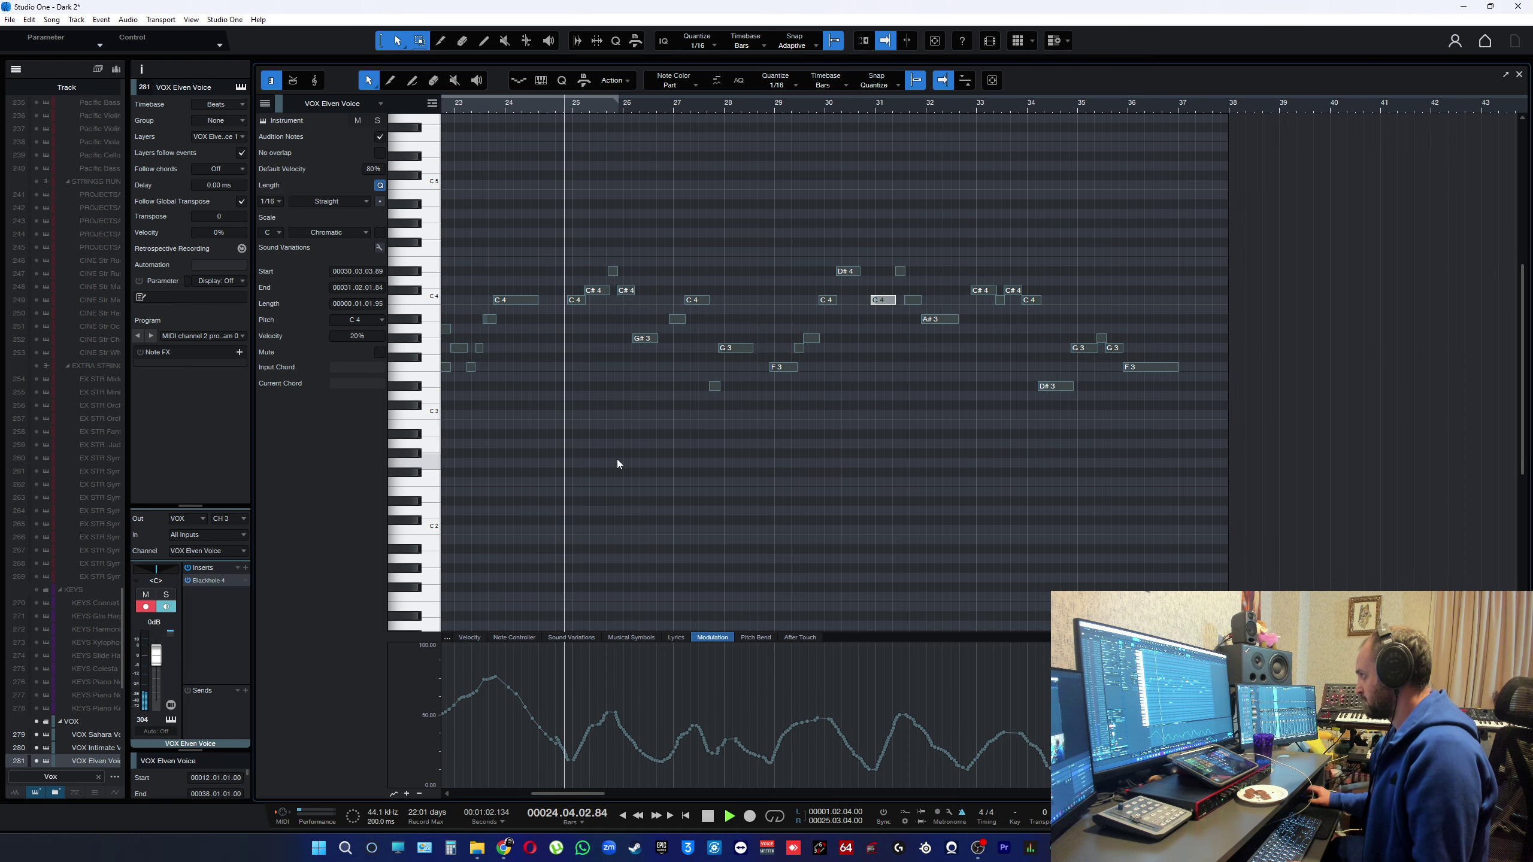
{"action": "scroll", "coordinate": [548, 318], "scroll_direction": "up", "scroll_amount": 2}
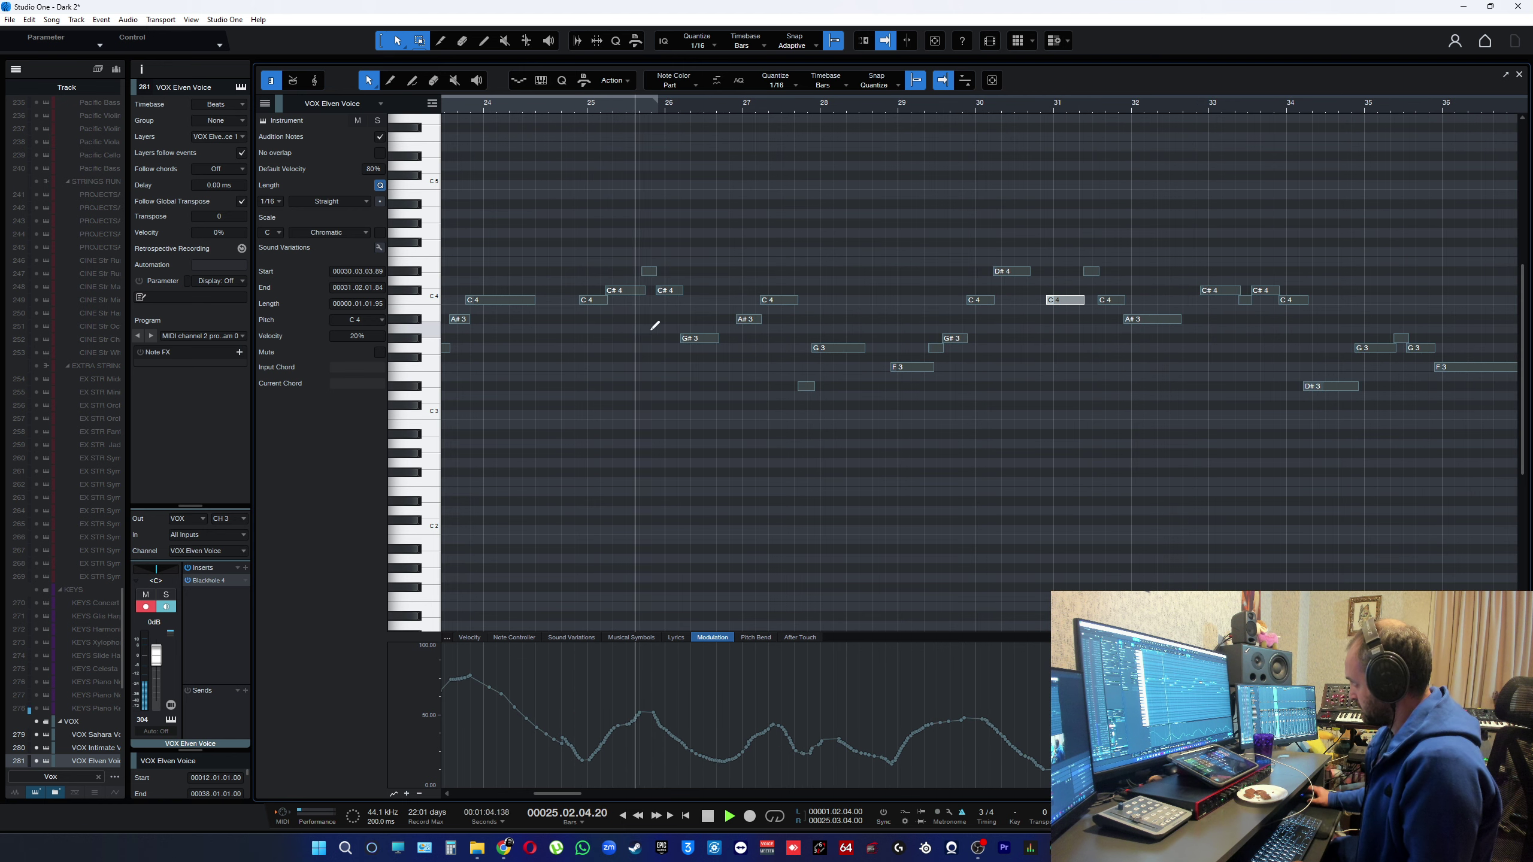
{"action": "key", "text": "space"}
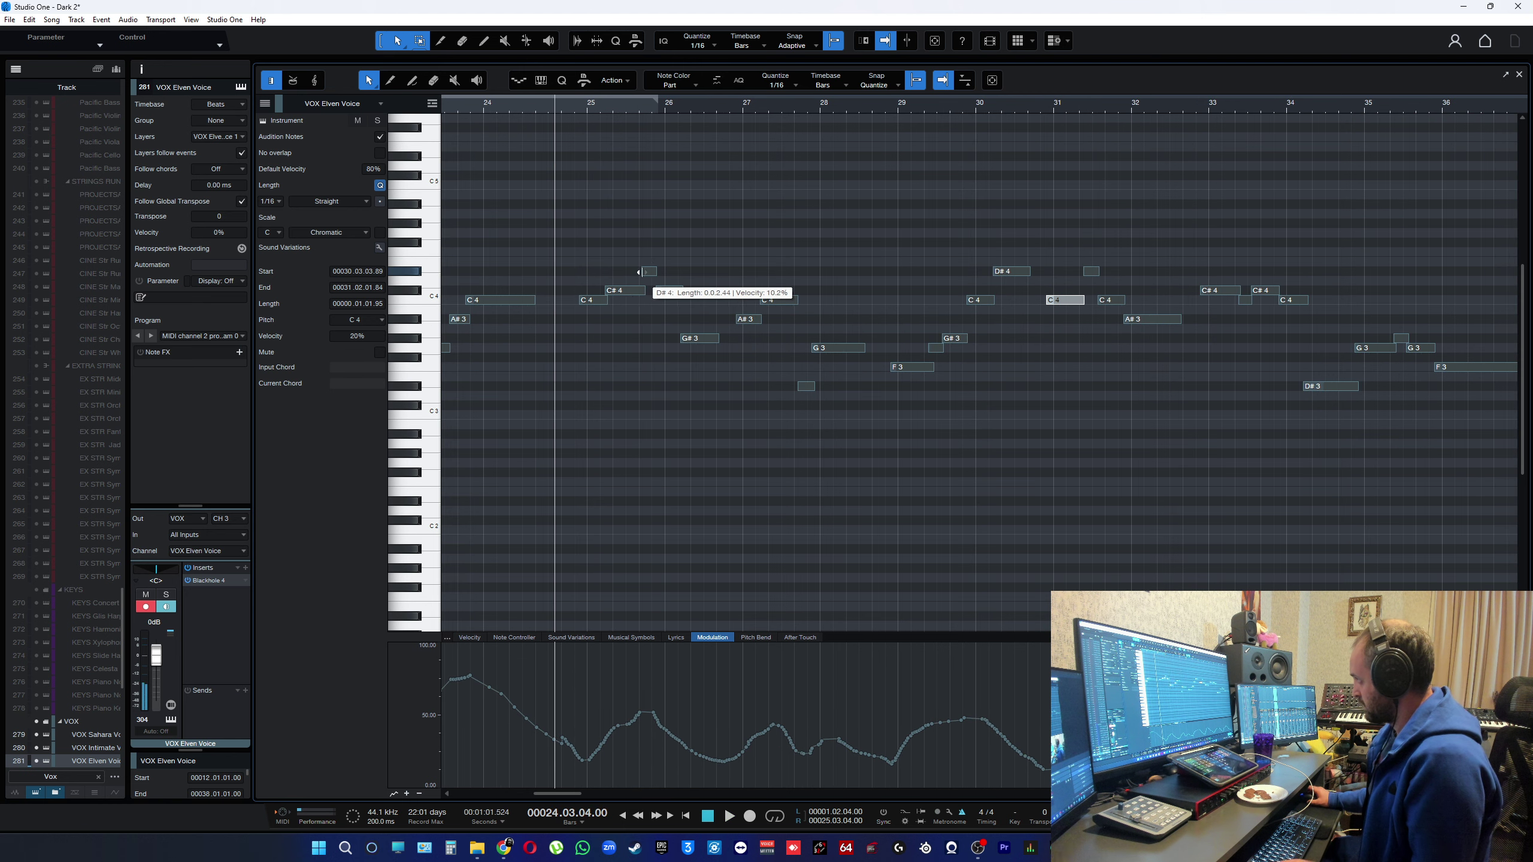
- Shorten the first C#4 note in bar 25 to end at 25.03.01.60 and replay the phrase
{"action": "scroll", "coordinate": [639, 275], "scroll_direction": "up", "scroll_amount": 3}
{"action": "left_click_drag", "start_coordinate": [652, 292], "coordinate": [650, 294]}
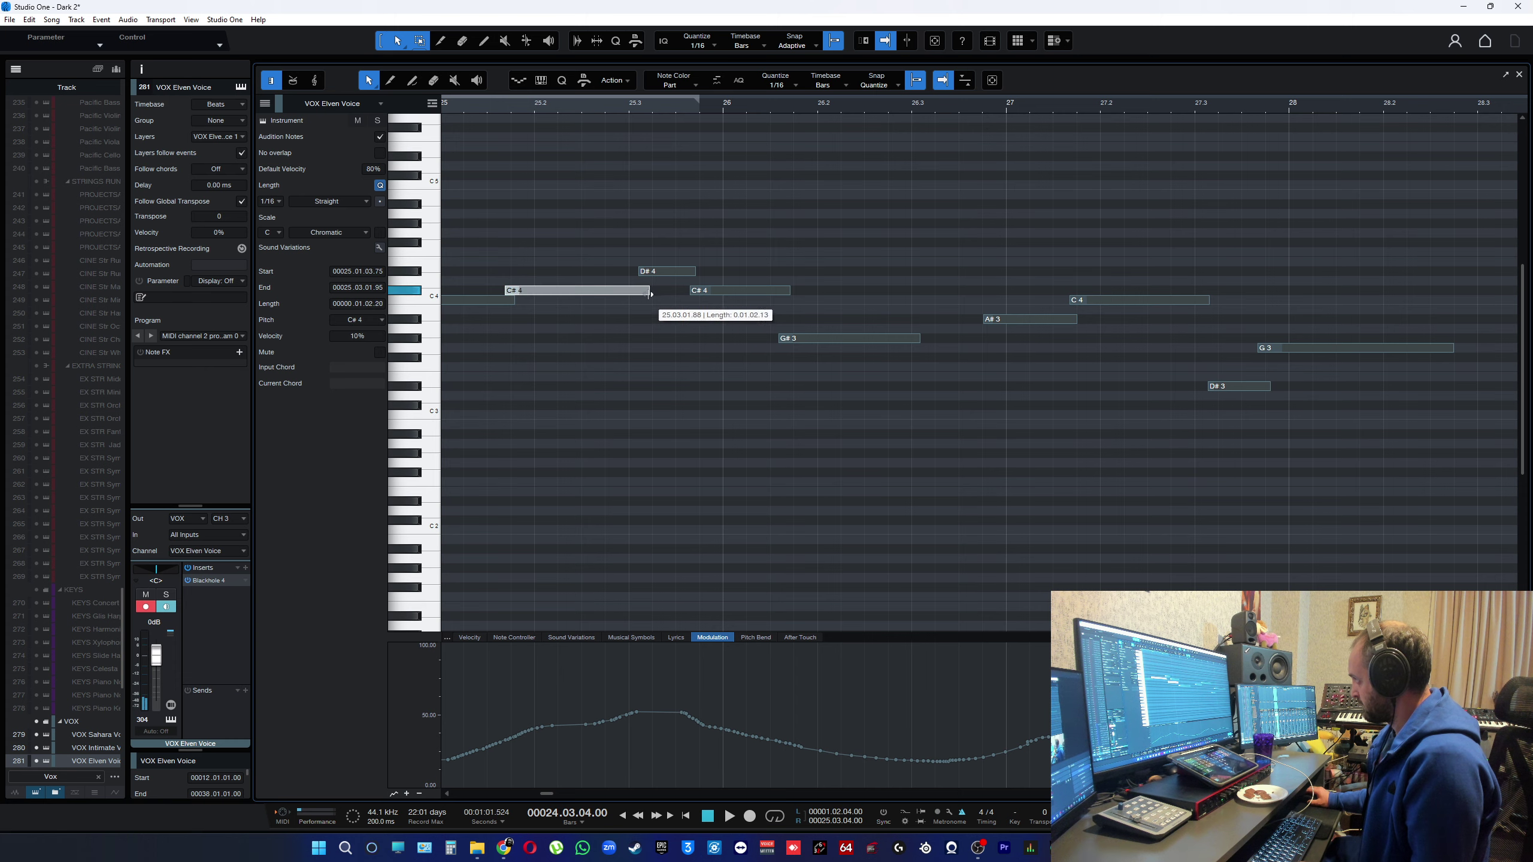
{"action": "key", "text": "space"}
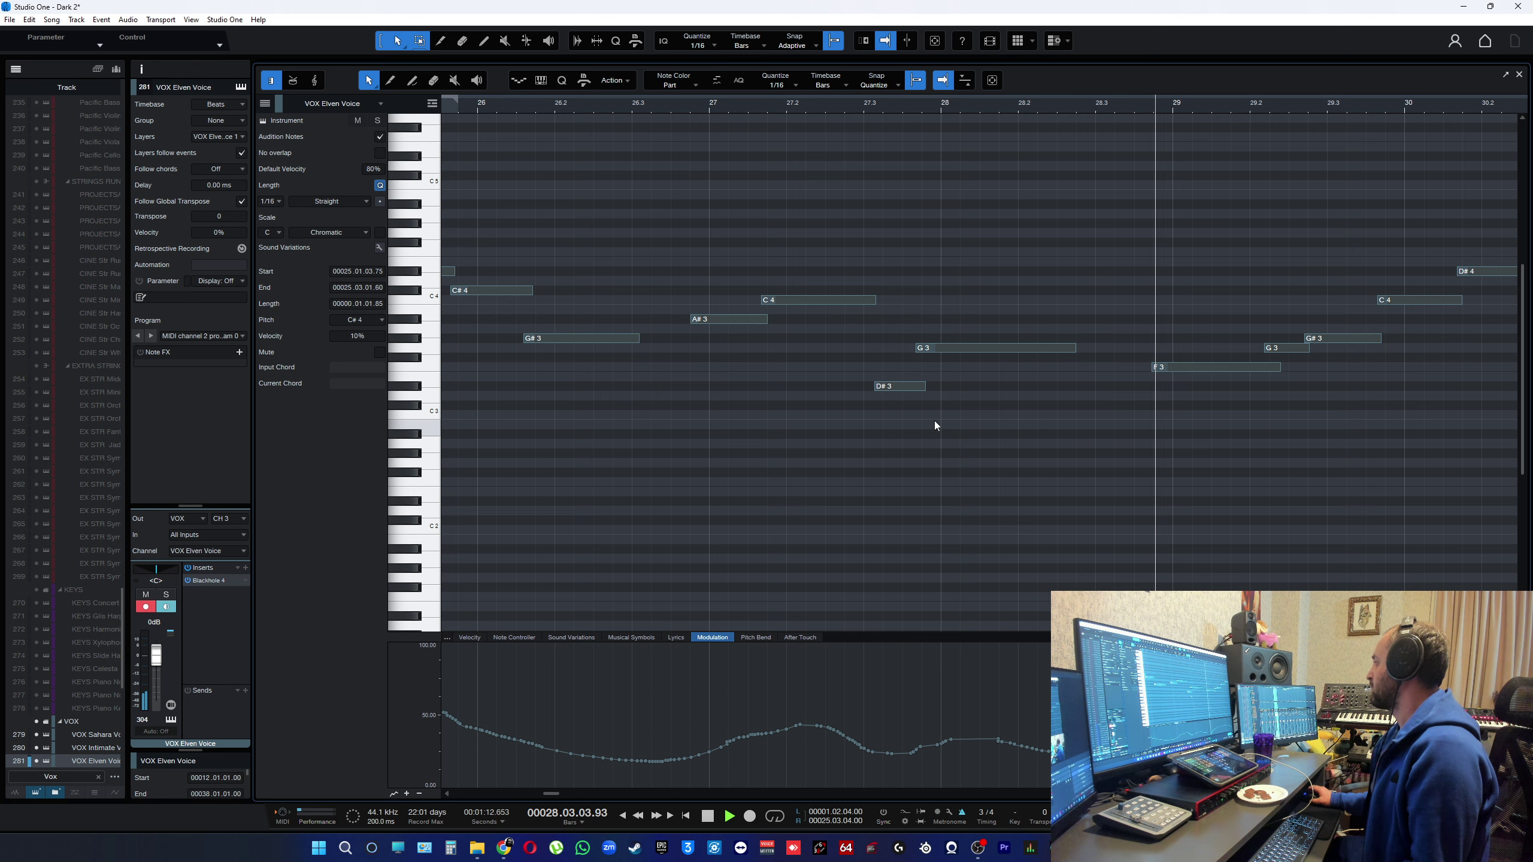
- Listen to the melody around bars 30 to 32 and check the short D#4 and C4 notes in bar 31
{"action": "scroll", "coordinate": [914, 399], "scroll_direction": "down", "scroll_amount": 4}
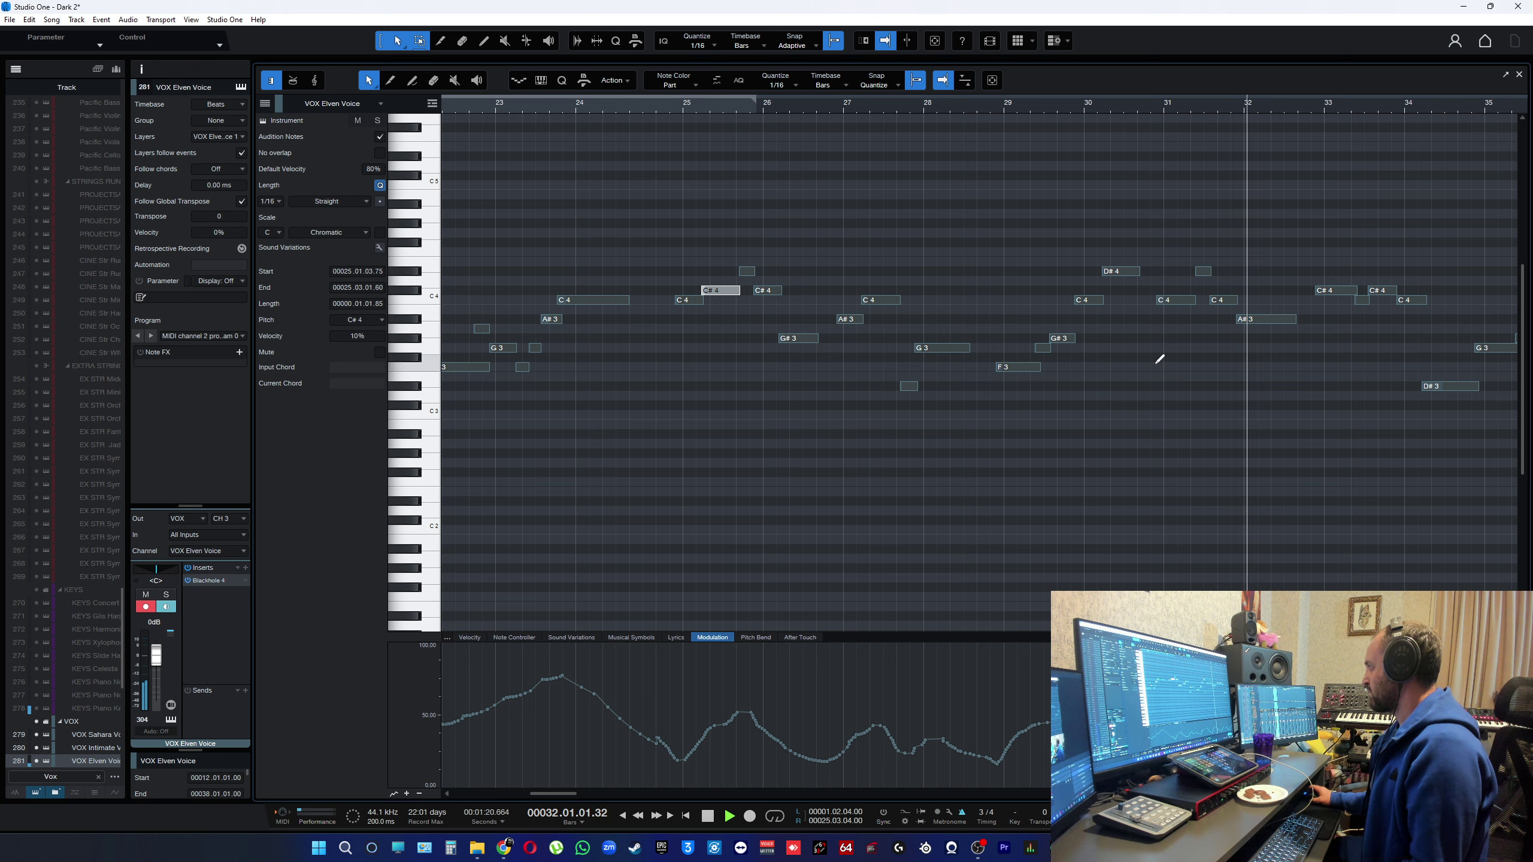
{"action": "scroll", "coordinate": [1217, 410], "scroll_direction": "up", "scroll_amount": 4}
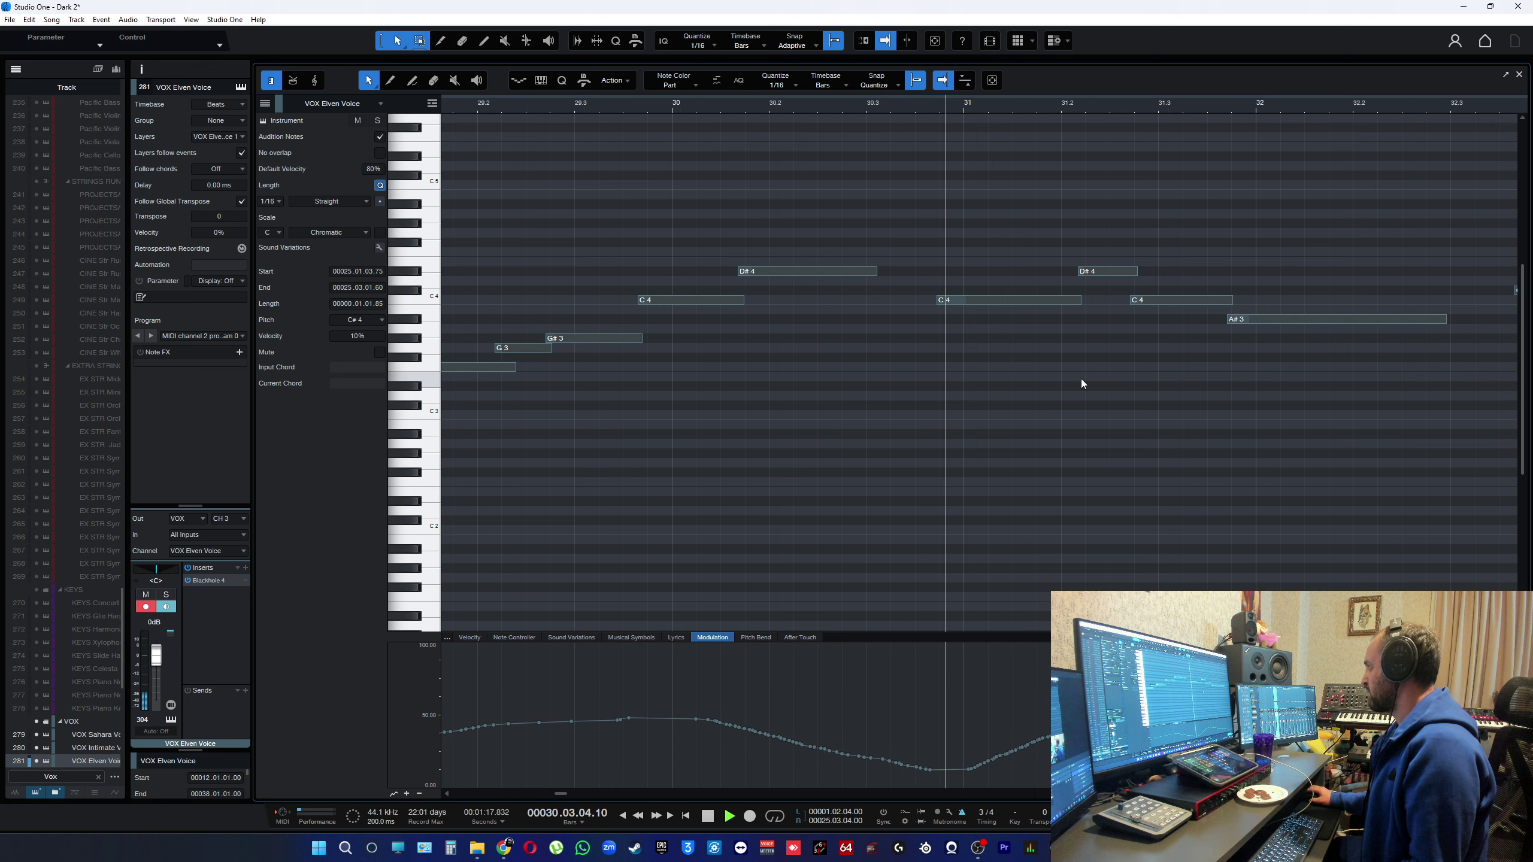
{"action": "left_click", "coordinate": [1080, 379]}
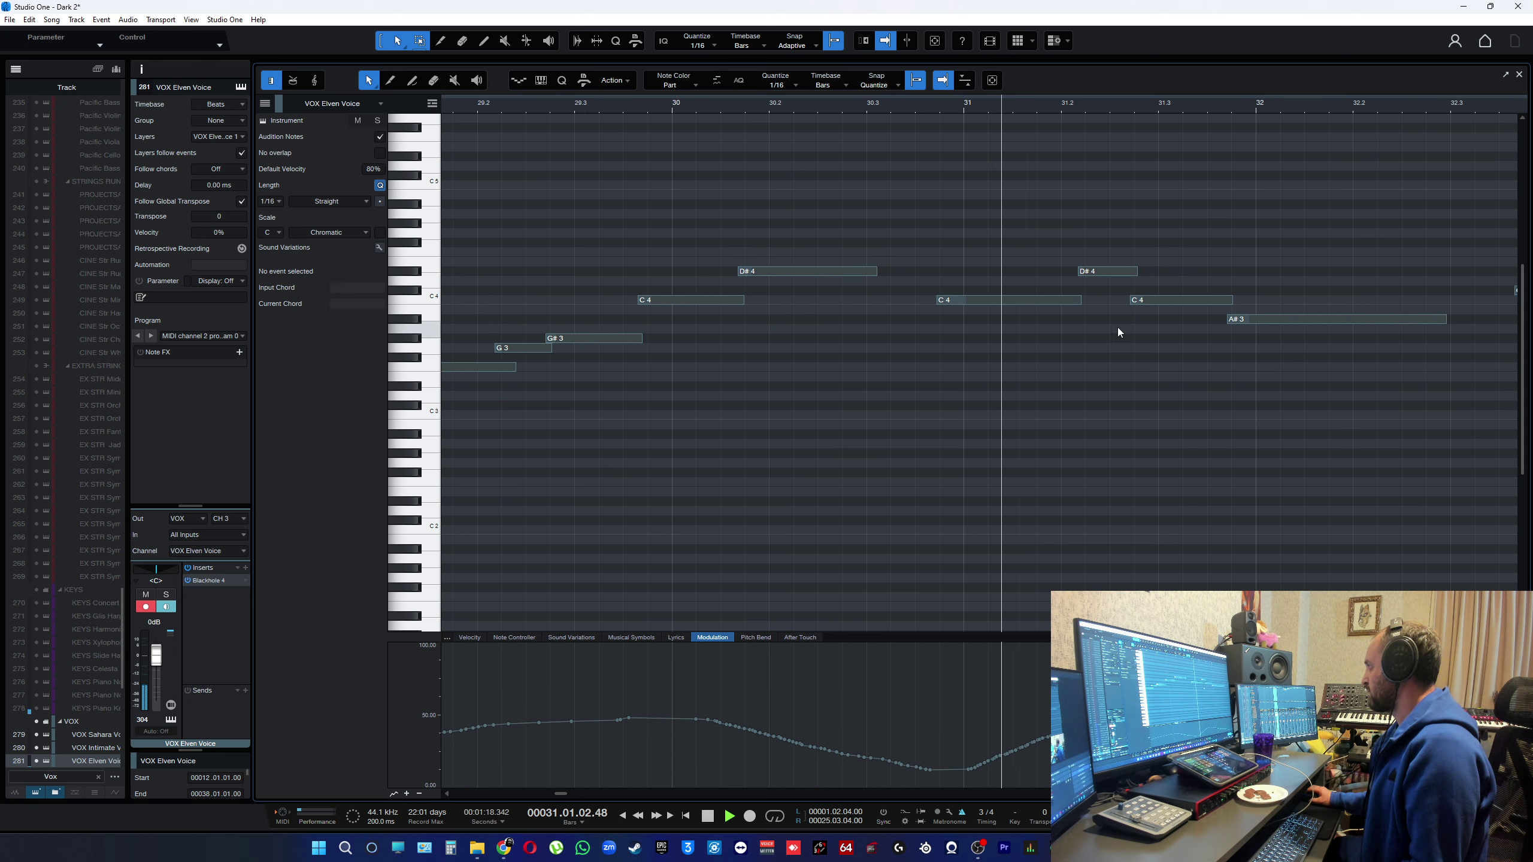
{"action": "left_click", "coordinate": [1092, 272]}
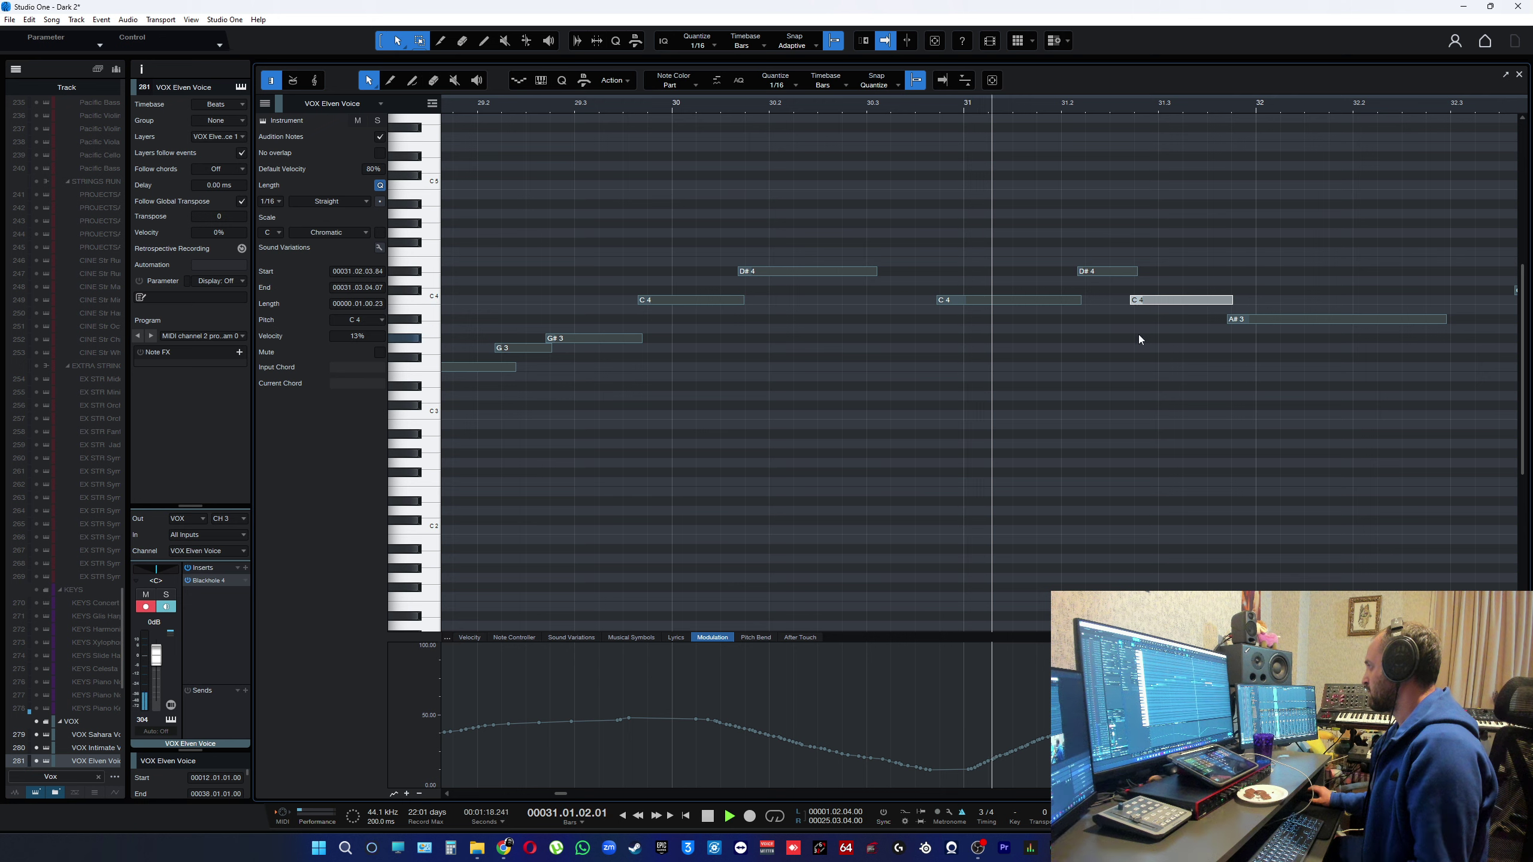
{"action": "left_click", "coordinate": [1051, 288]}
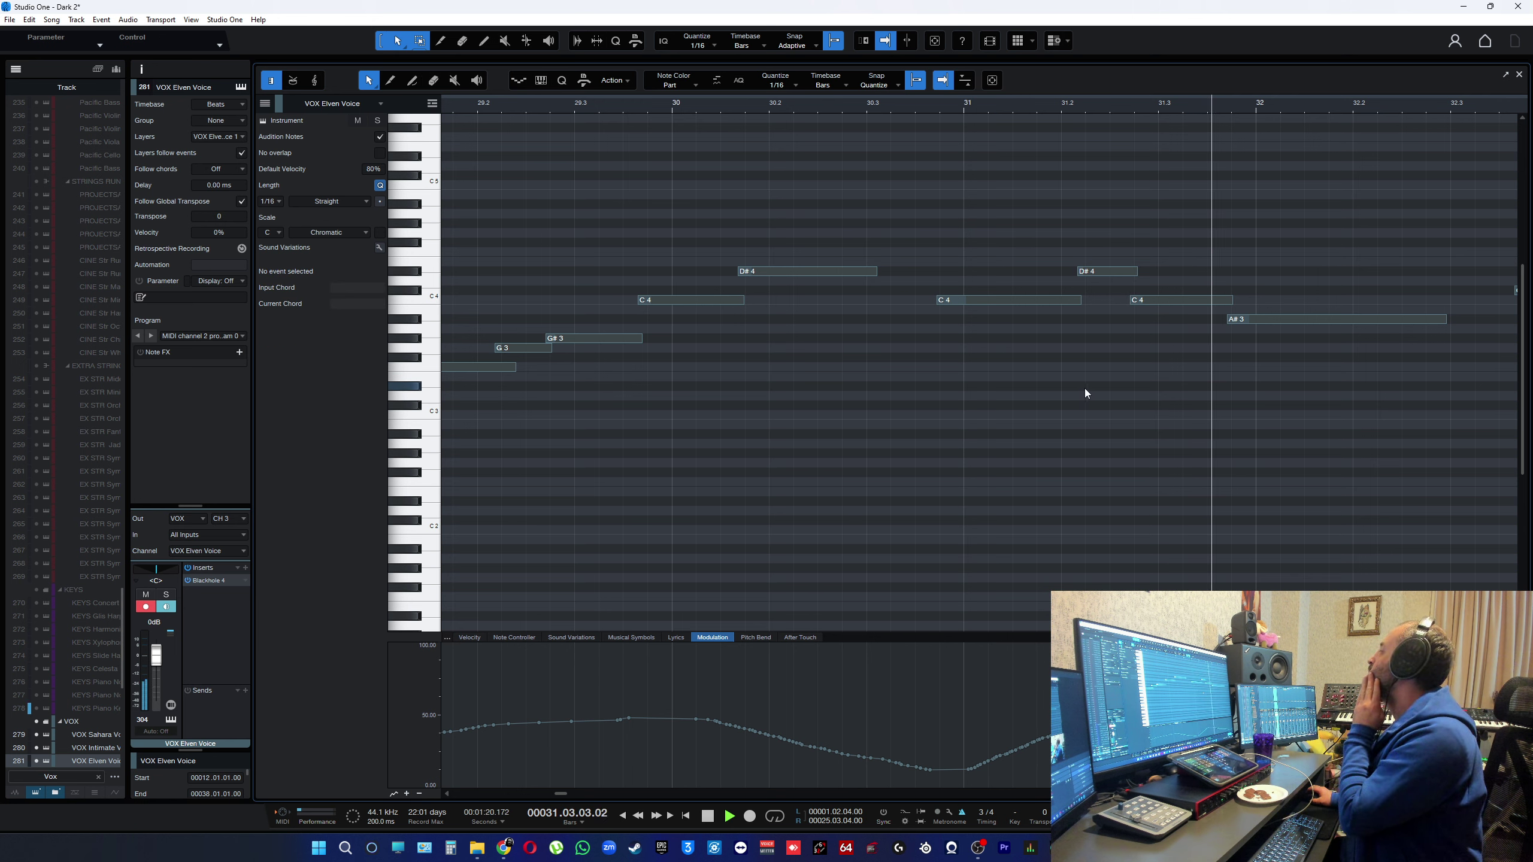
- Extend the start of the A#3 note near bar 32 to 31.03.03.72 and replay the phrase
{"action": "key", "text": "space"}
{"action": "left_click_drag", "start_coordinate": [1226, 321], "coordinate": [1224, 323]}
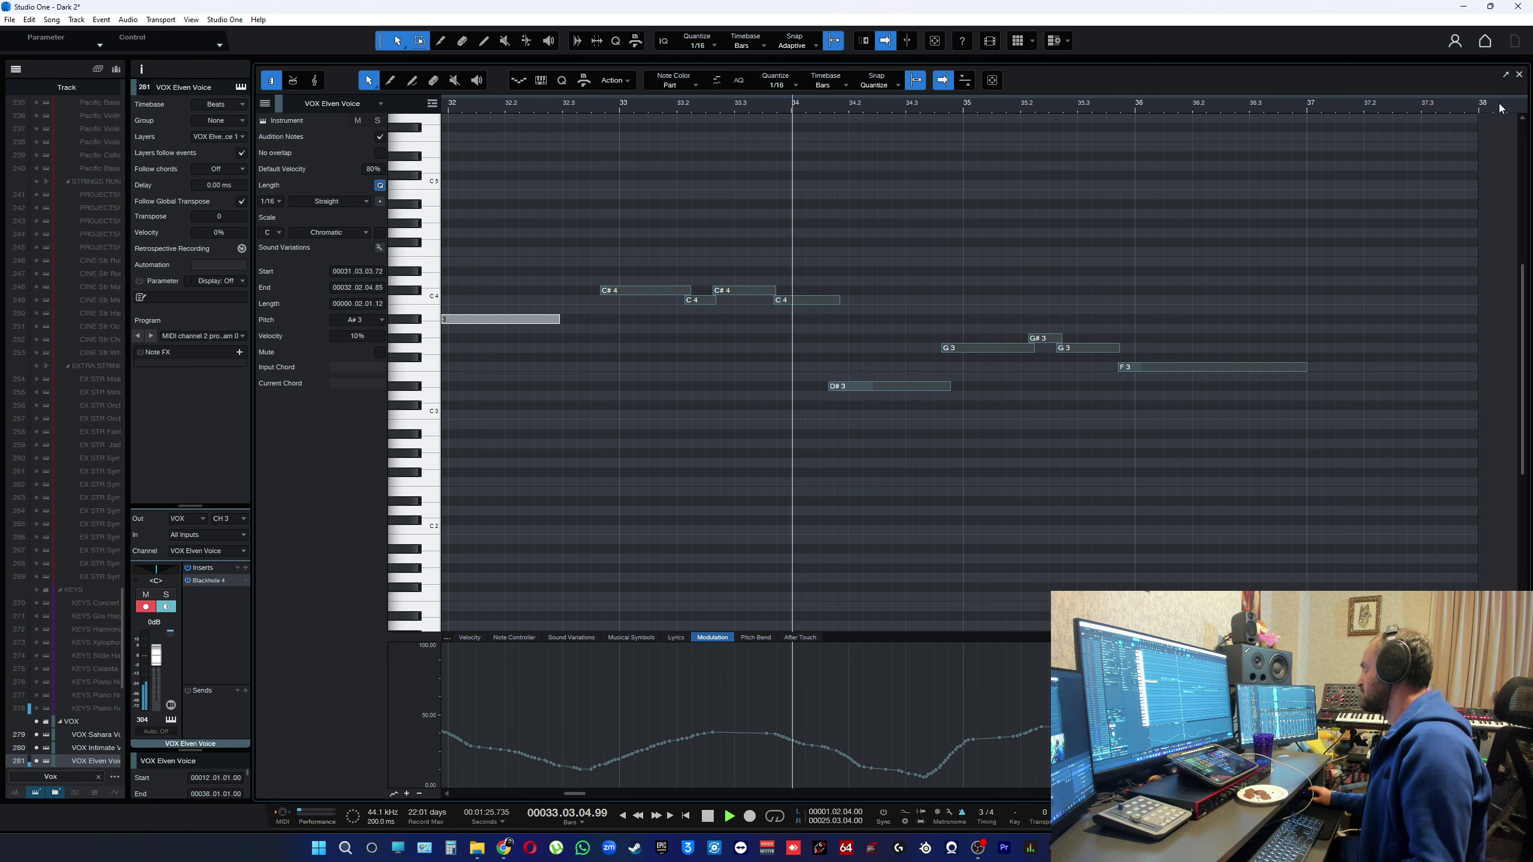
{"action": "key", "text": "space"}
- Close the note editor and filter the track list to Cinematic Strings
{"action": "left_click", "coordinate": [1519, 77]}
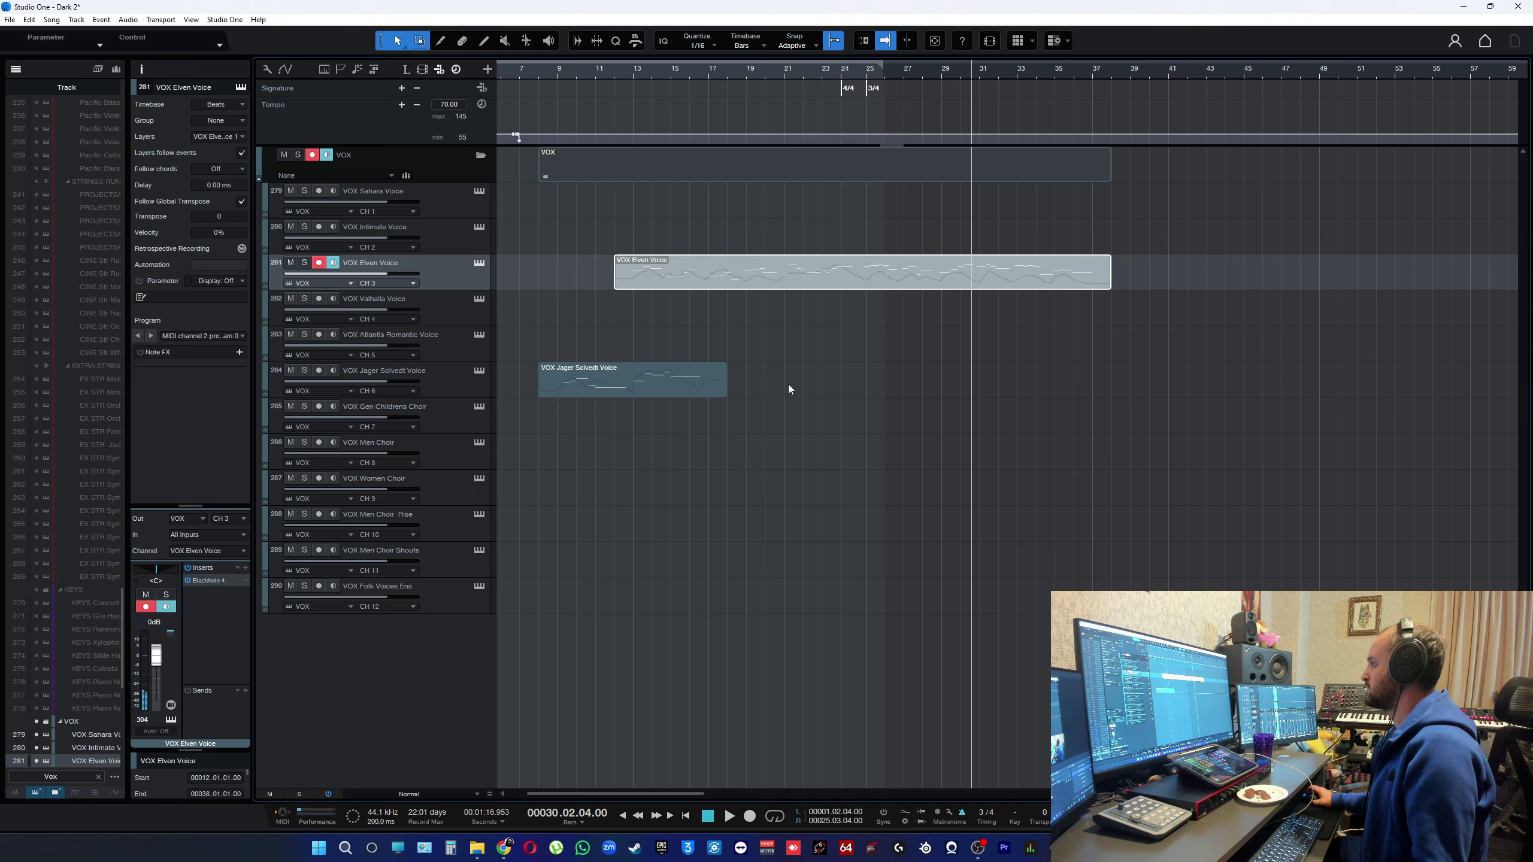
{"action": "left_click", "coordinate": [909, 402]}
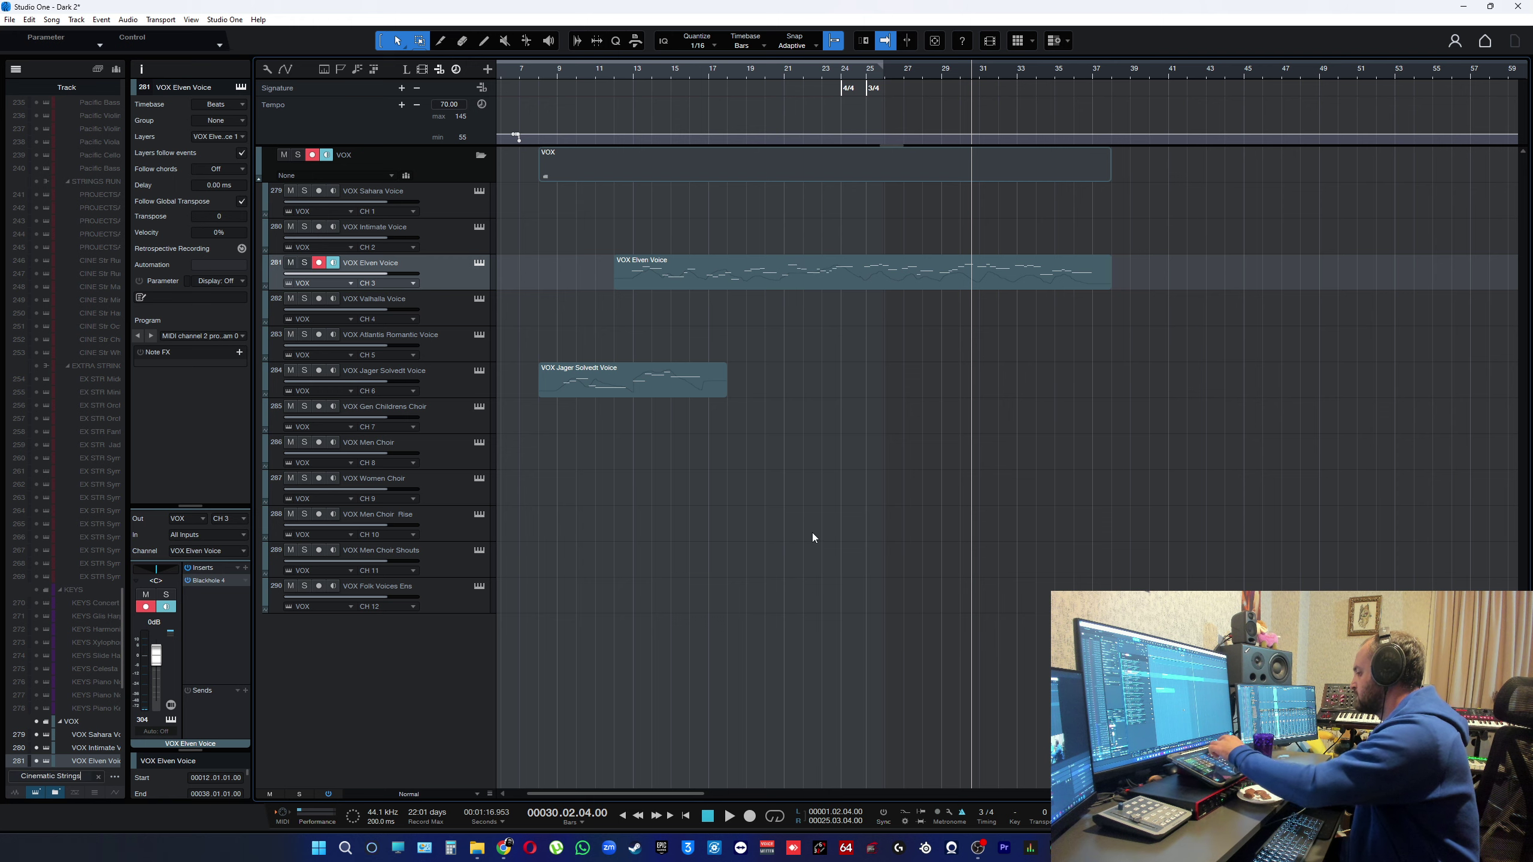
{"action": "key", "text": "Return"}
- Play back the Cinematic Strings passage from bar 20.02 and again from bar 25
{"action": "left_click", "coordinate": [775, 83]}
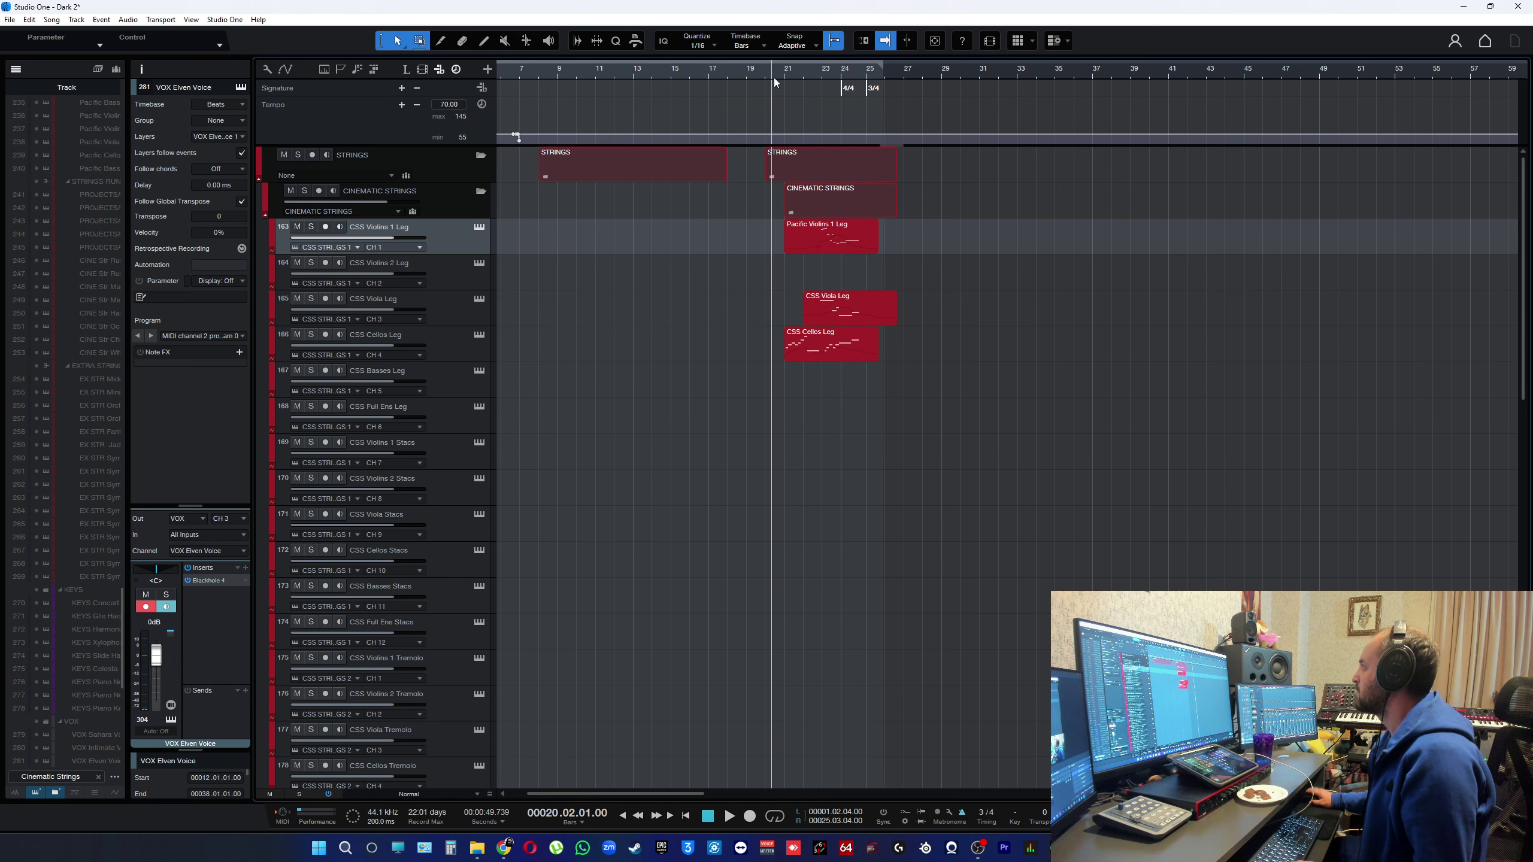
{"action": "key", "text": "space"}
{"action": "scroll", "coordinate": [796, 445], "scroll_direction": "up", "scroll_amount": 3}
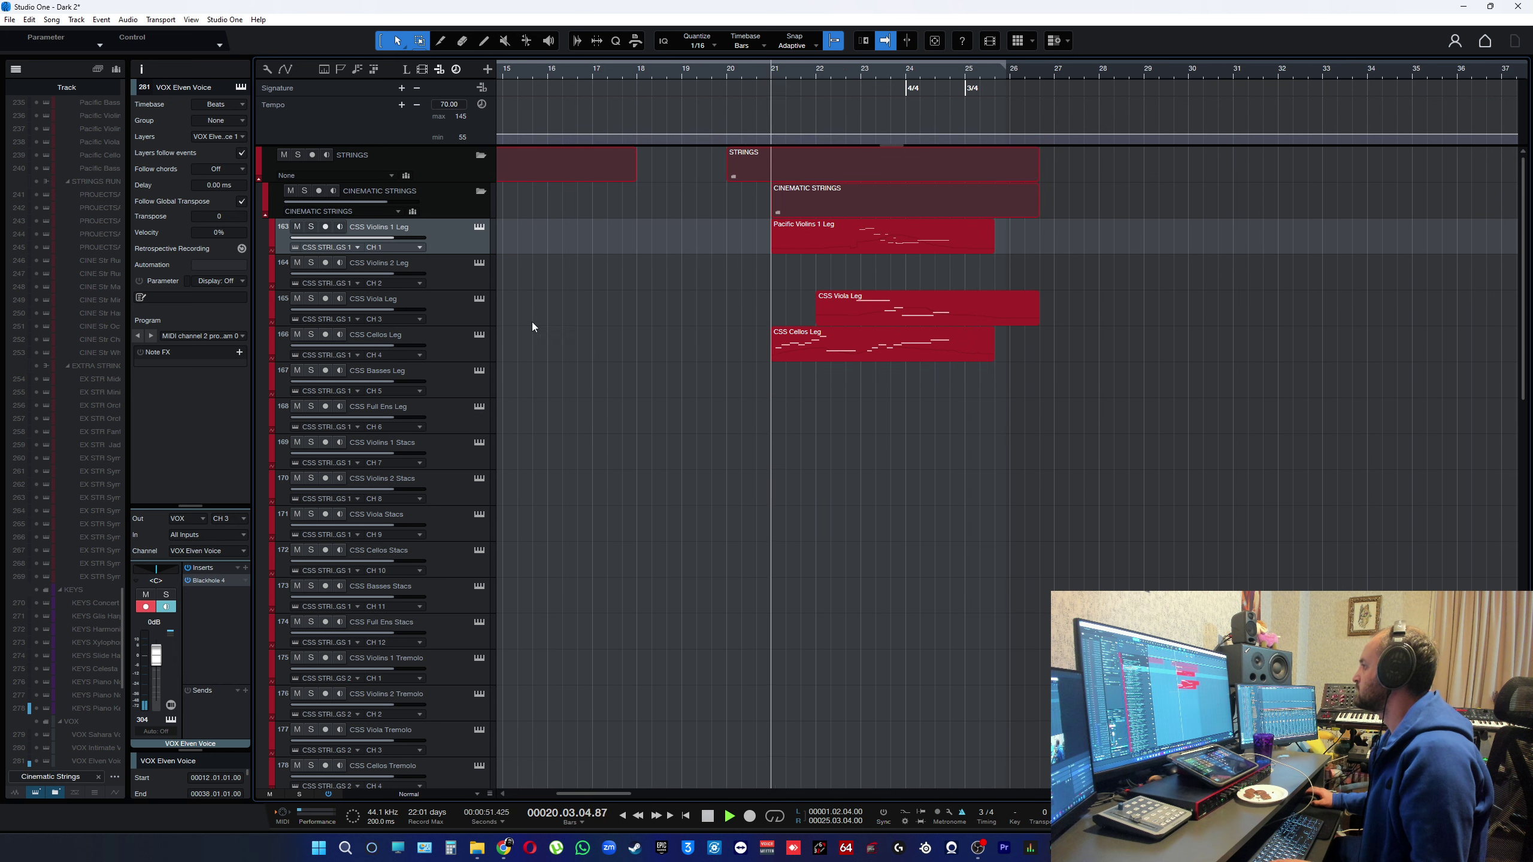
{"action": "key", "text": "space"}
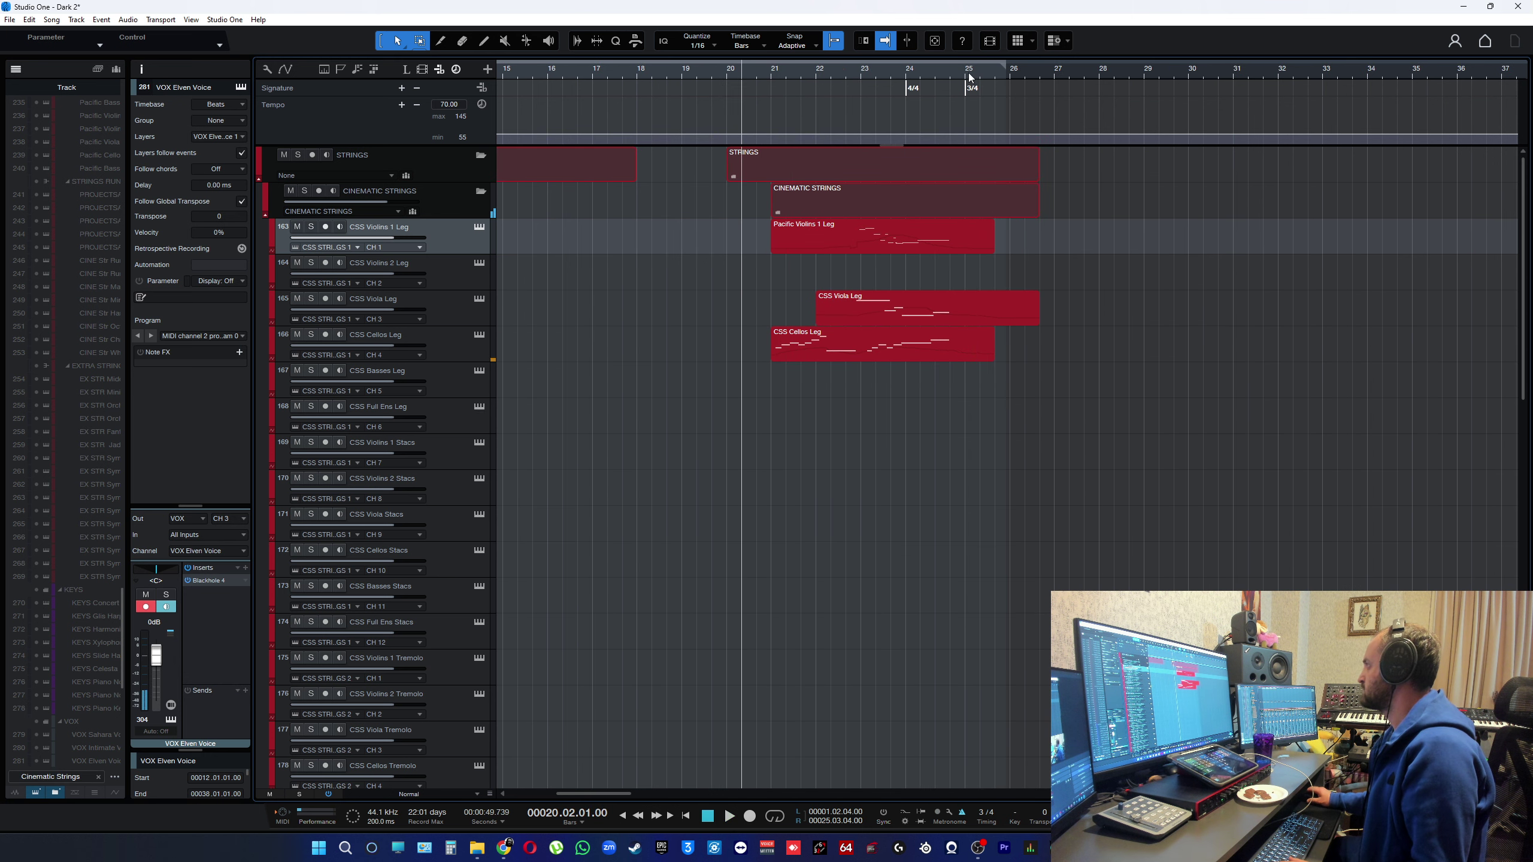
{"action": "left_click", "coordinate": [966, 71]}
{"action": "key", "text": "space"}
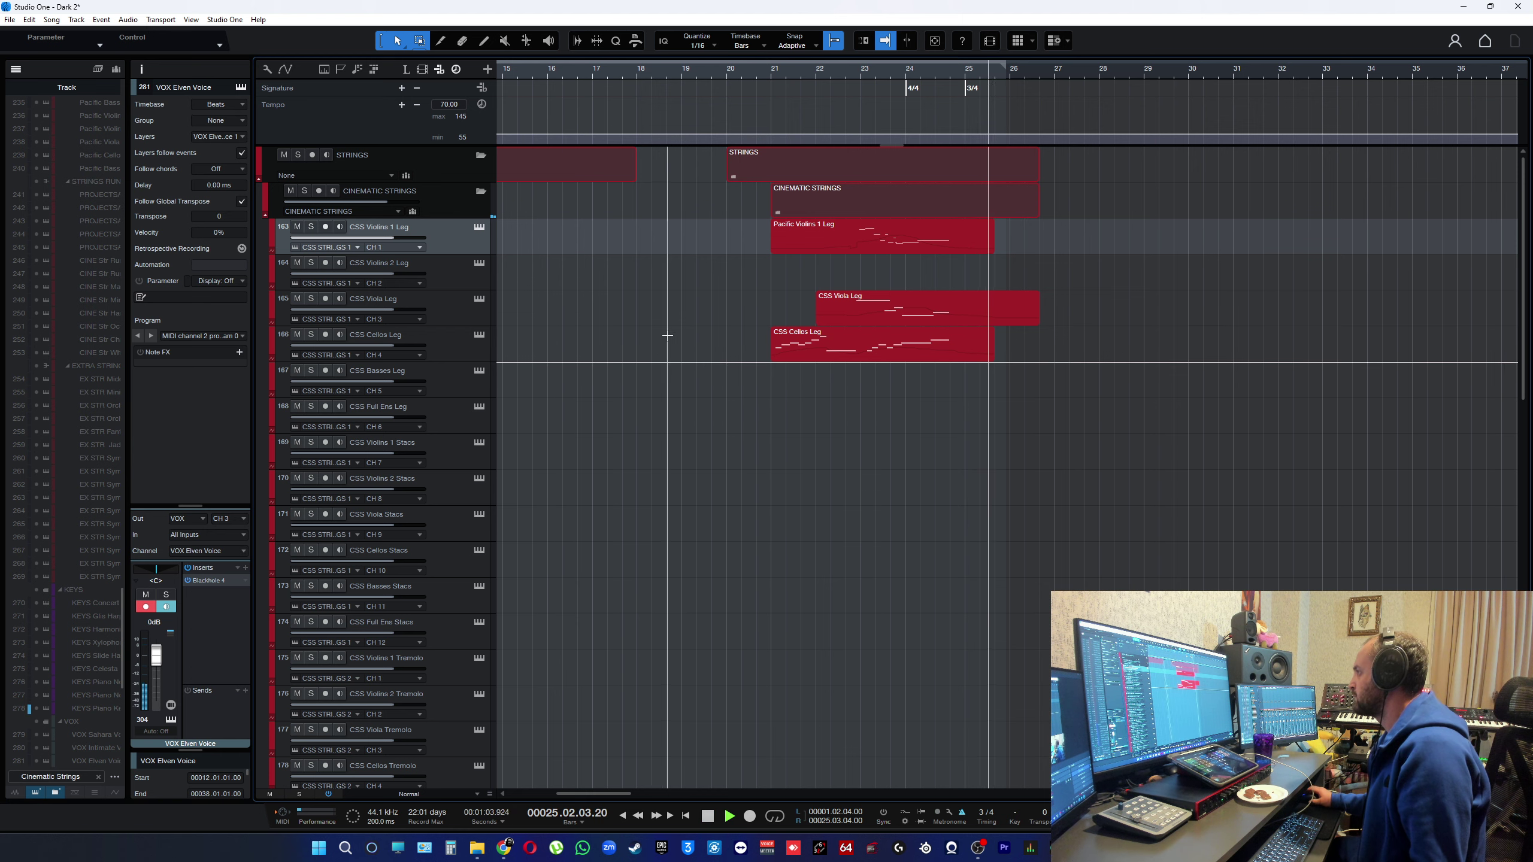
- Arm the CSS Cellos Leg track for playing and restart the playback from bar 25
{"action": "left_click", "coordinate": [445, 342]}
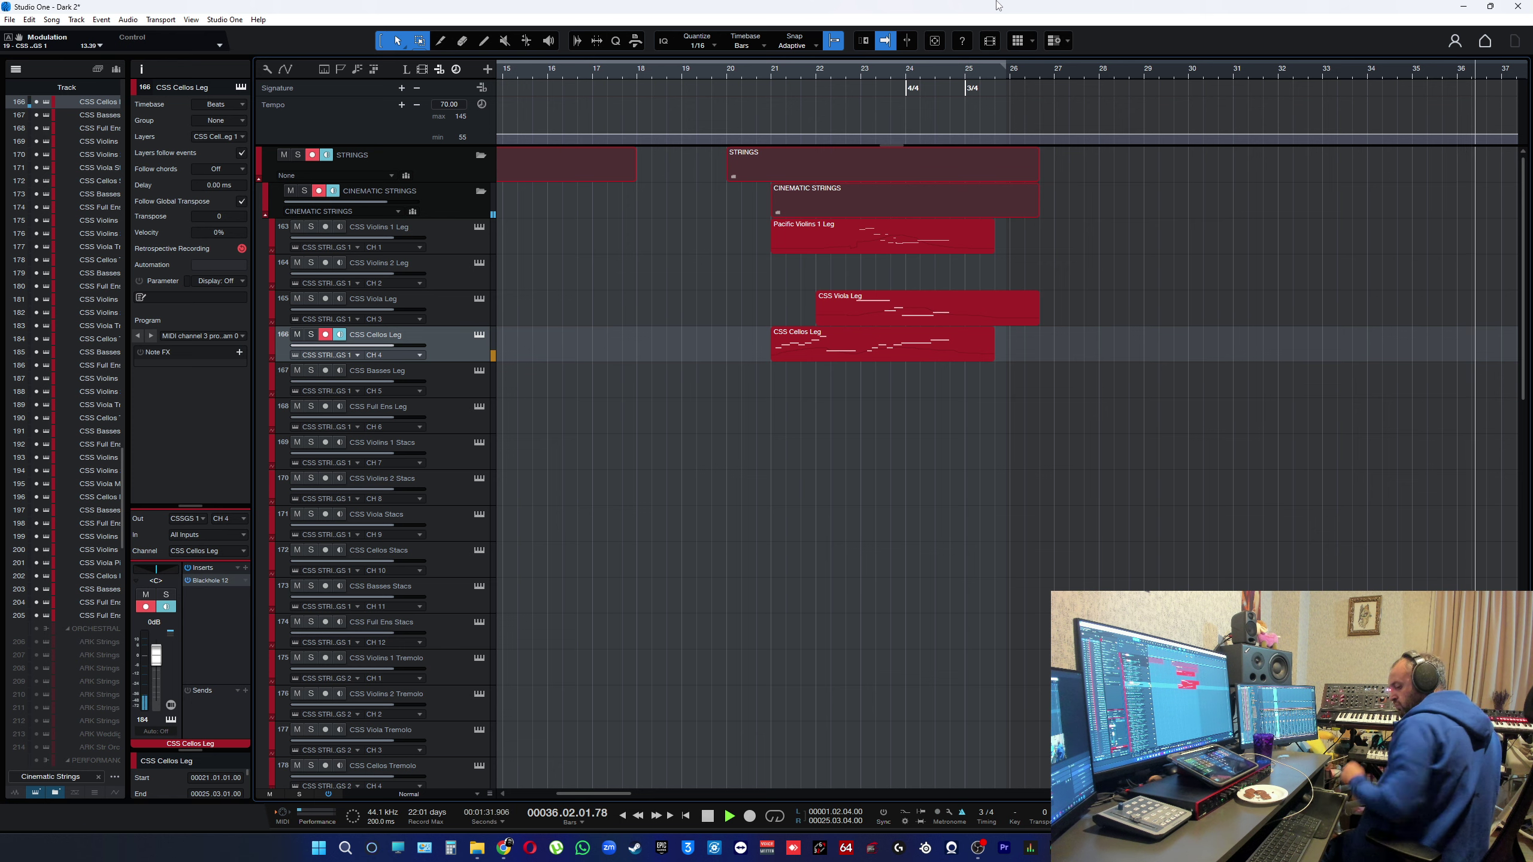
{"action": "key", "text": "alt+space"}
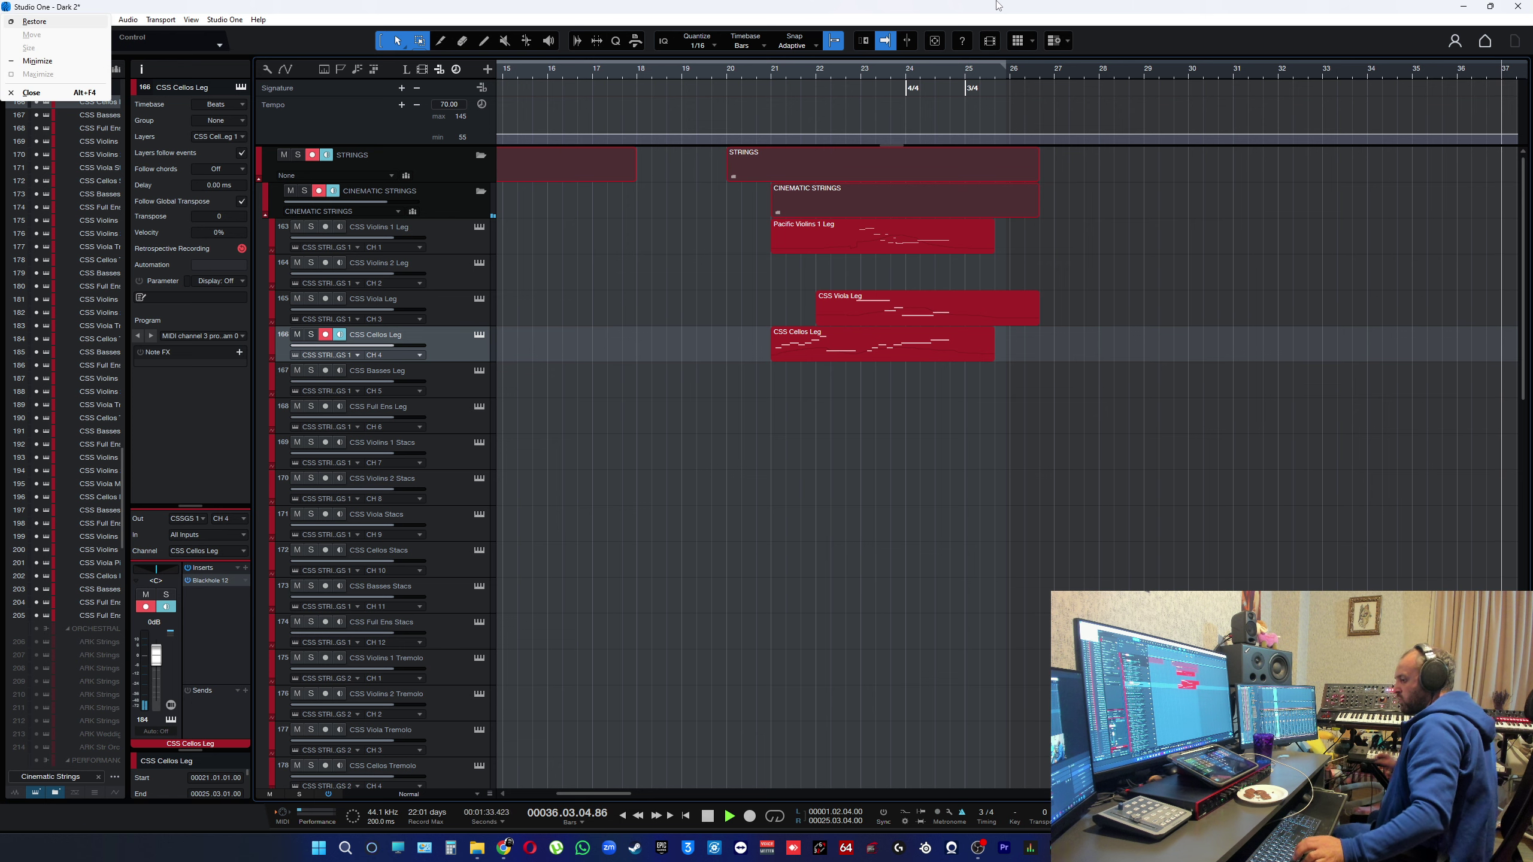
{"action": "left_click", "coordinate": [1482, 161]}
{"action": "key", "text": "space"}
{"action": "key", "text": "space"}
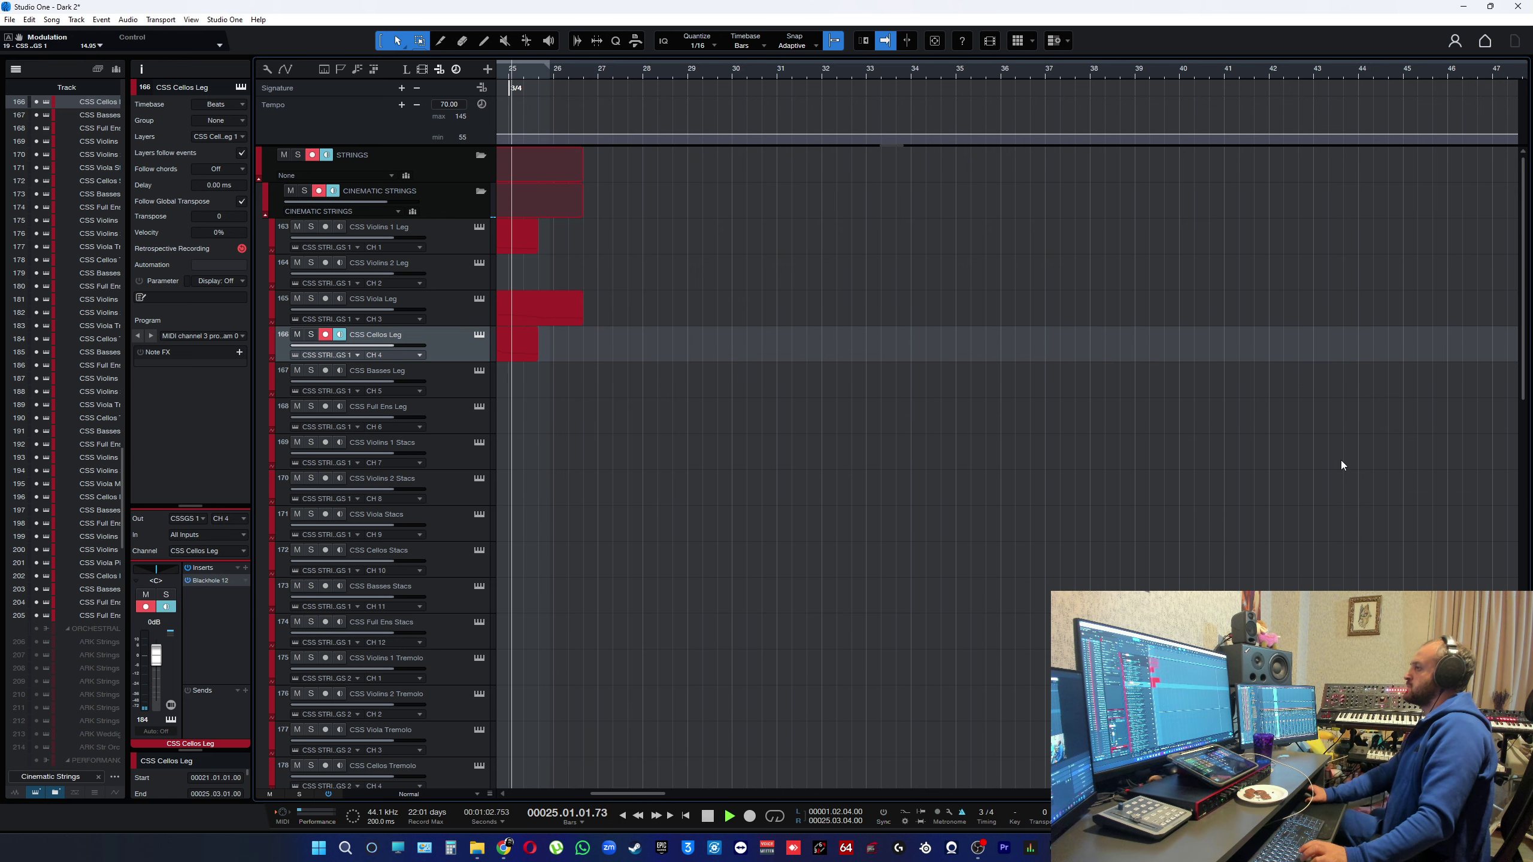
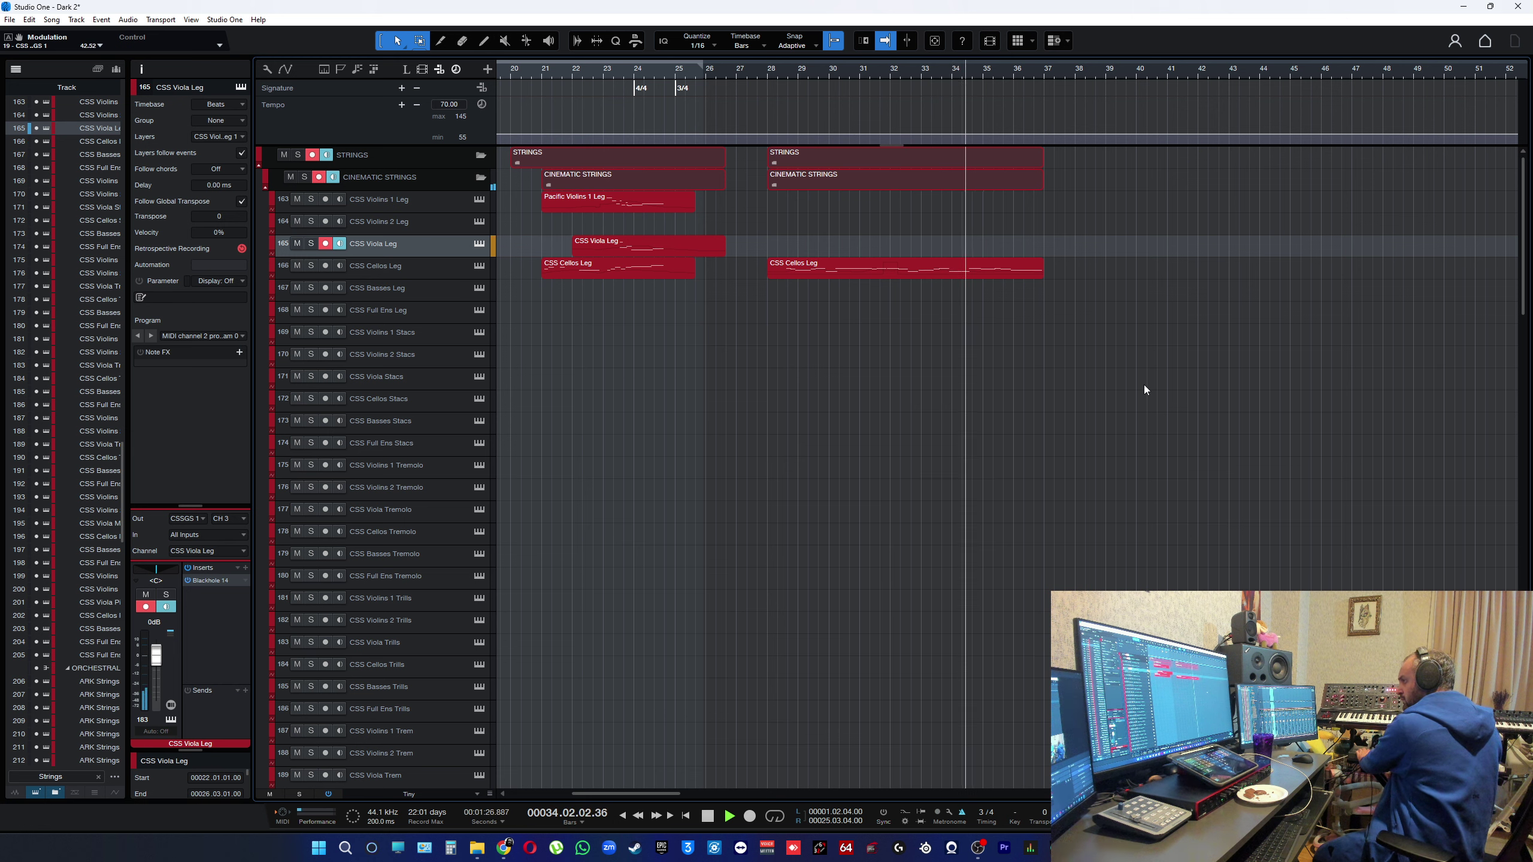
- Play back the strings passage from bar 27.02 repeatedly to rehearse a line on the CSS Viola Leg track
{"action": "key", "text": "space"}
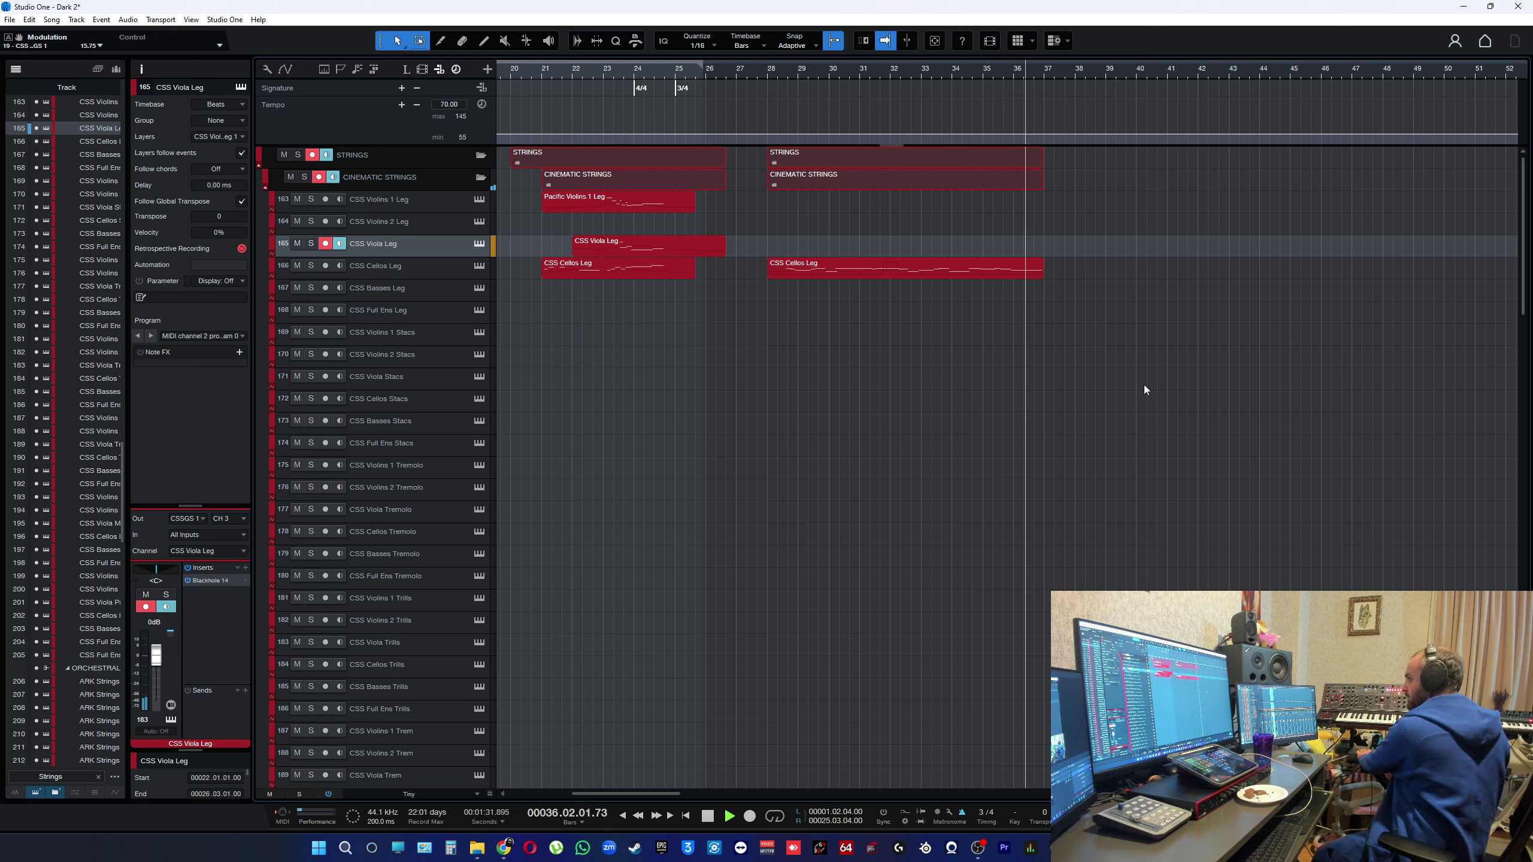
{"action": "key", "text": "space"}
{"action": "key", "text": "space"}
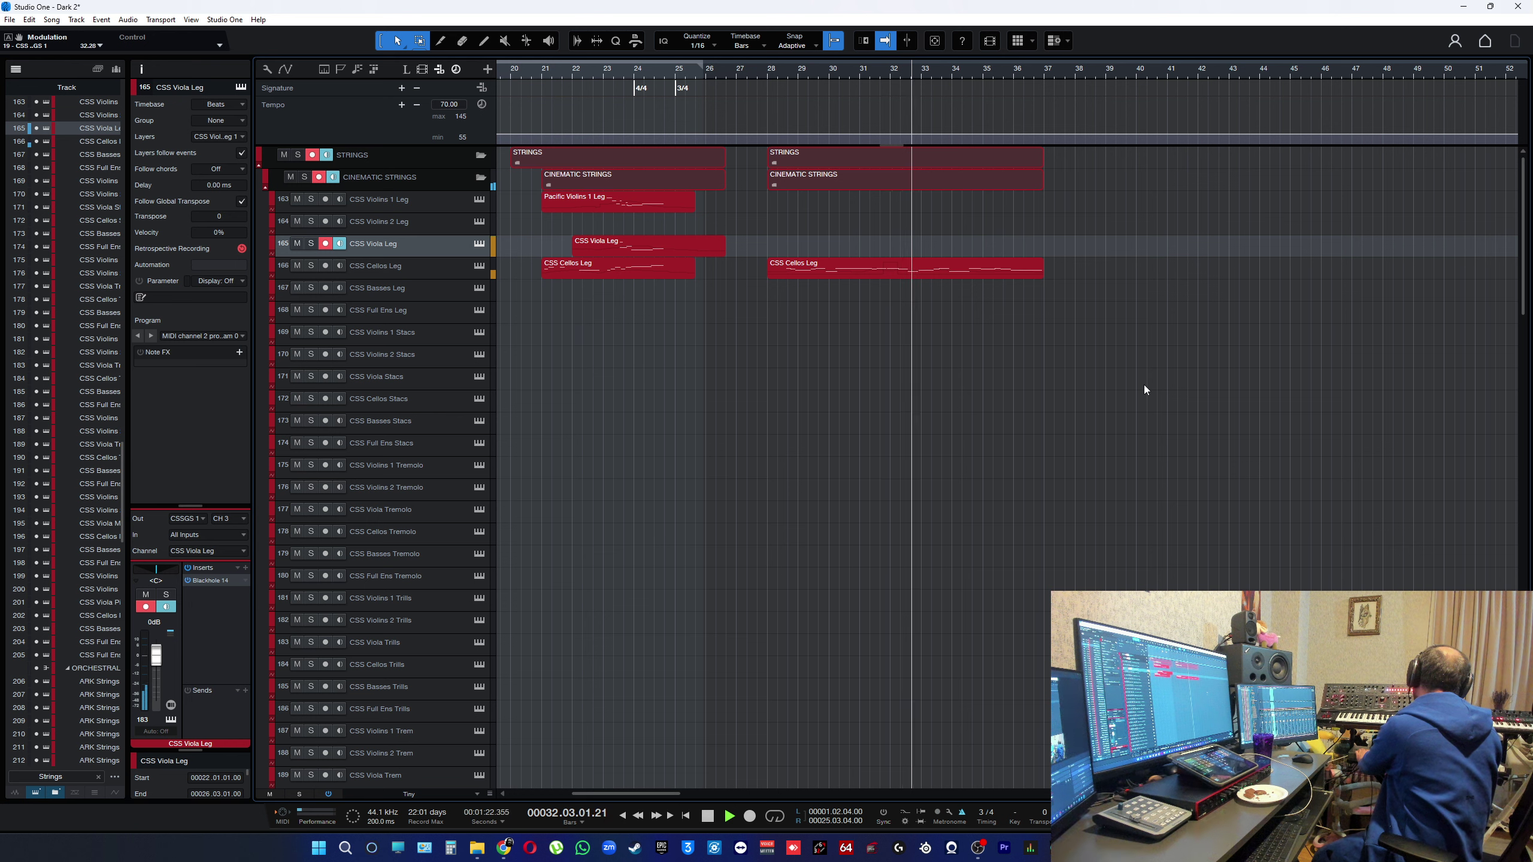
{"action": "key", "text": "space"}
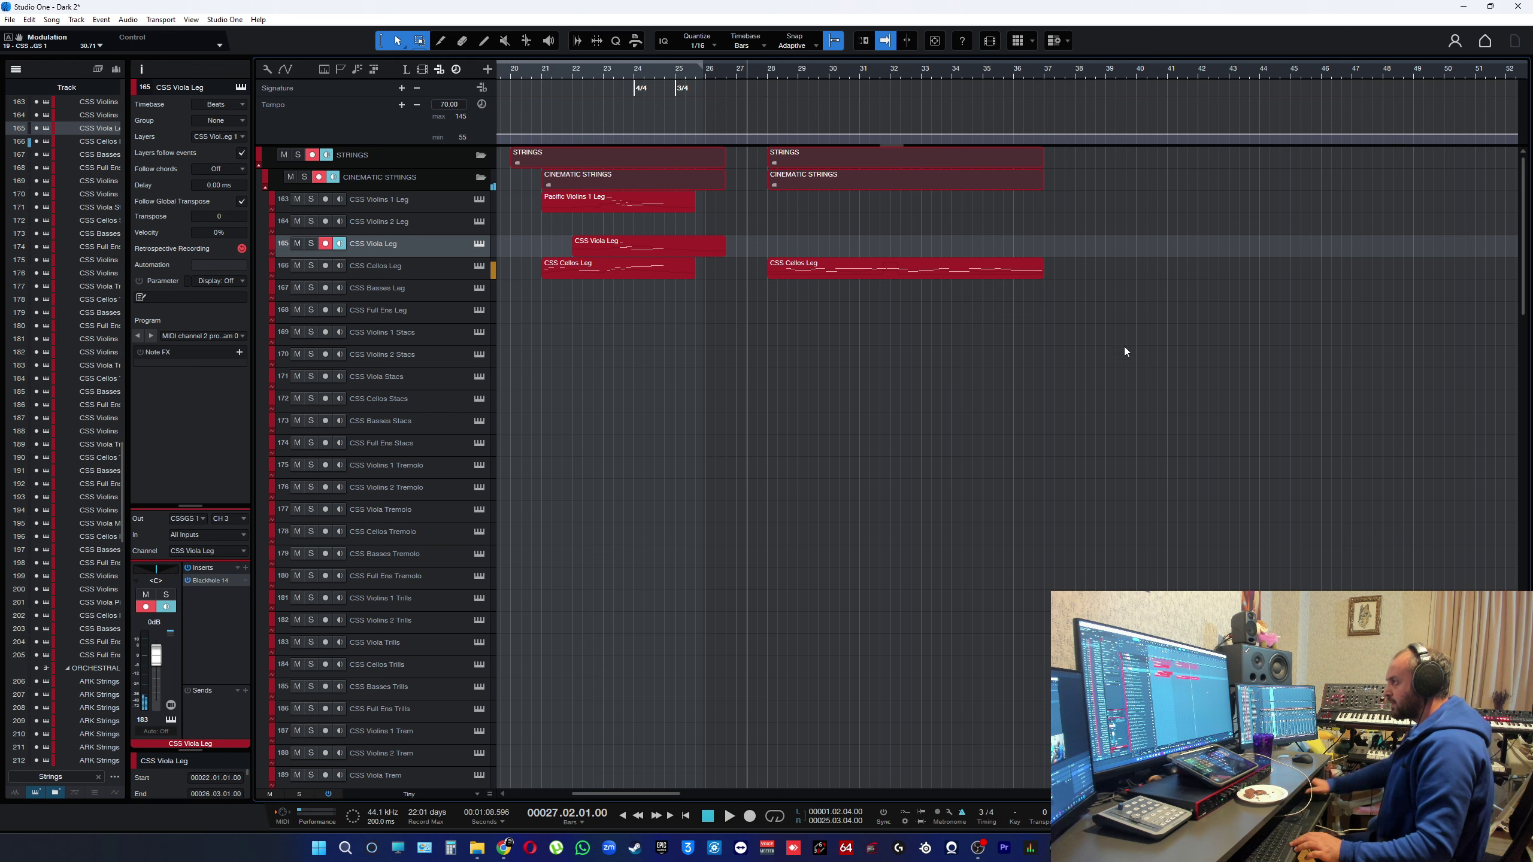
- Record a CSS Viola Leg part from bar 27.02 to about bar 32.03 and open it in the note editor
{"action": "key", "text": "KP_Multiply"}
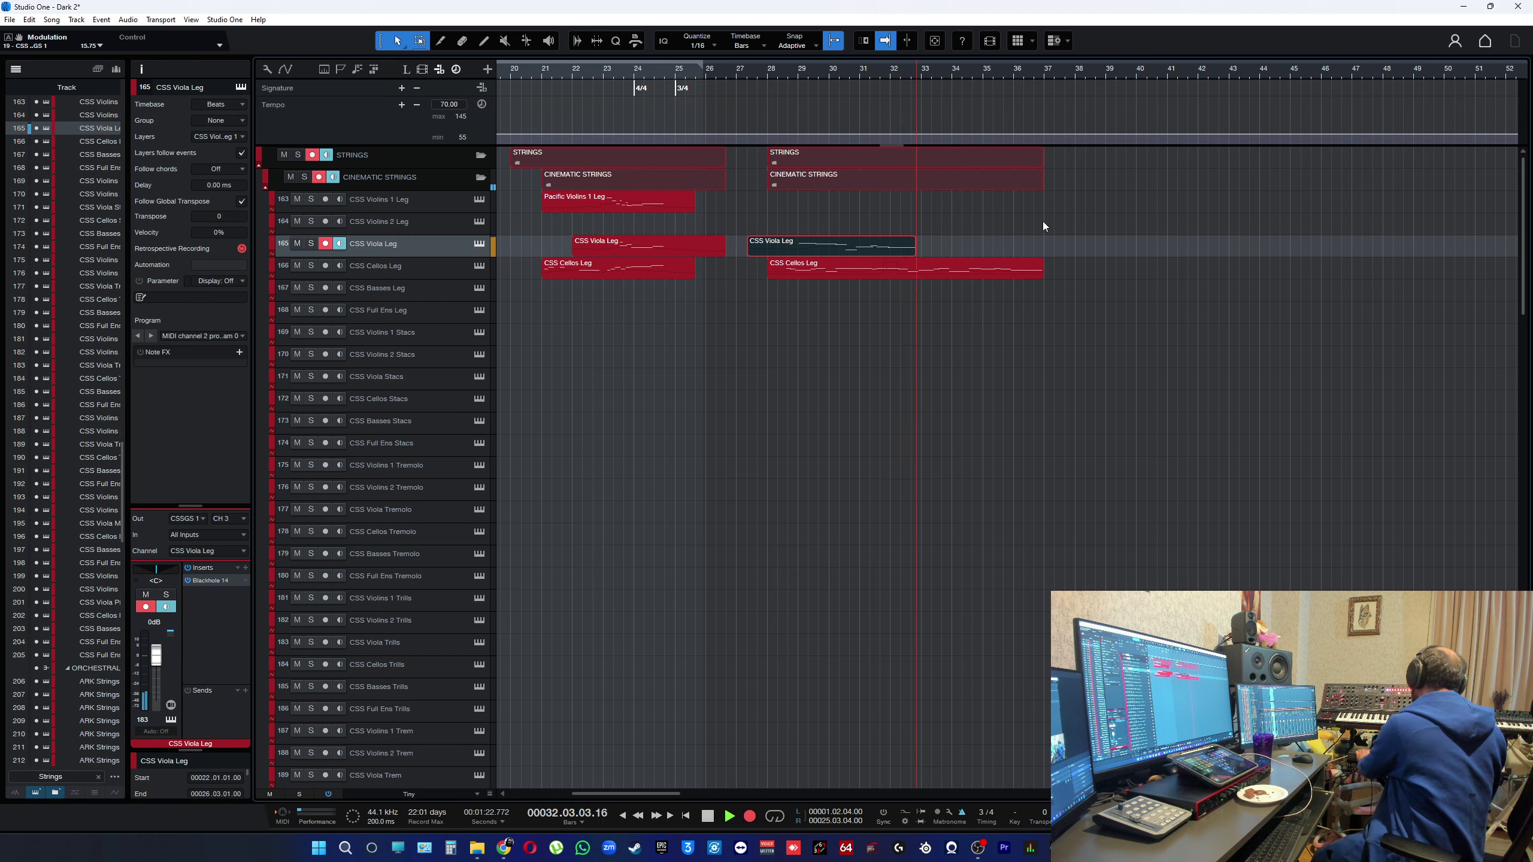
{"action": "key", "text": "space"}
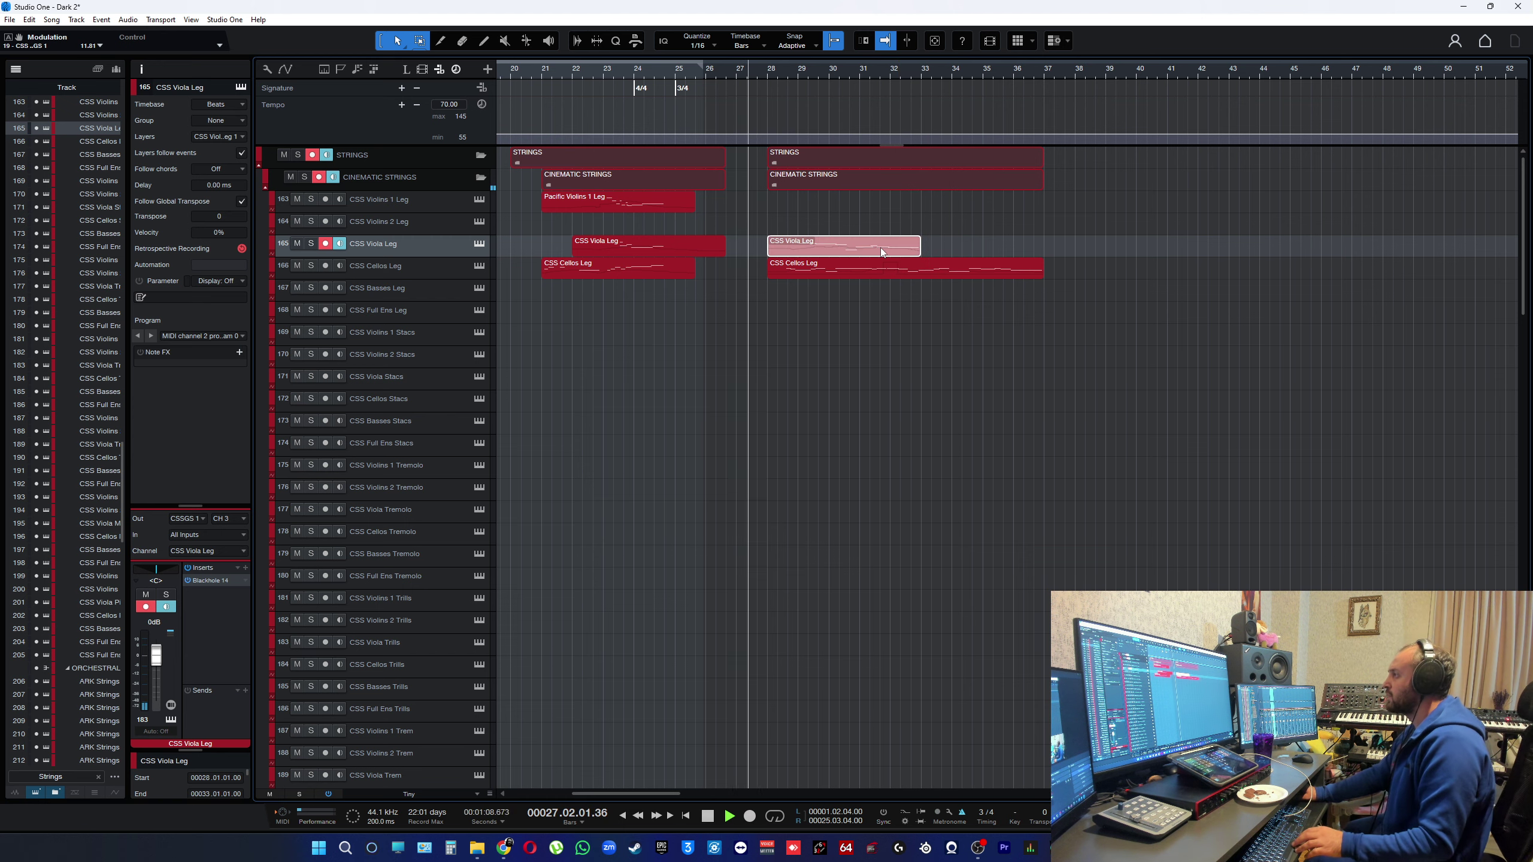
{"action": "double_click", "coordinate": [880, 246]}
{"action": "key", "text": "shift+f"}
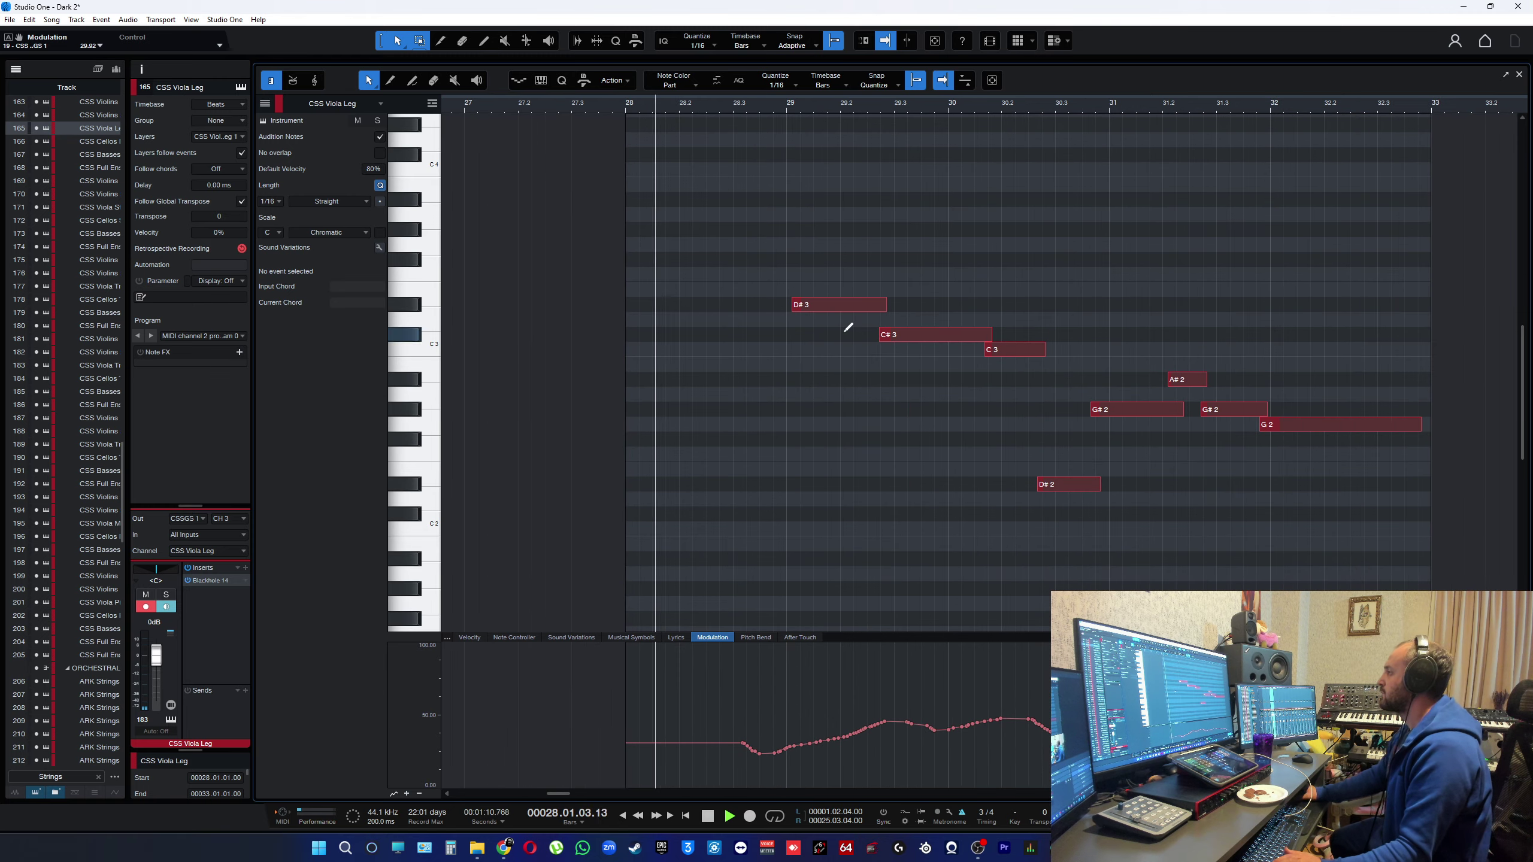
- Extend the start of the D#3 note near bar 29 to 29.01.01.16 and replay the phrase
{"action": "scroll", "coordinate": [746, 353], "scroll_direction": "up", "scroll_amount": 3}
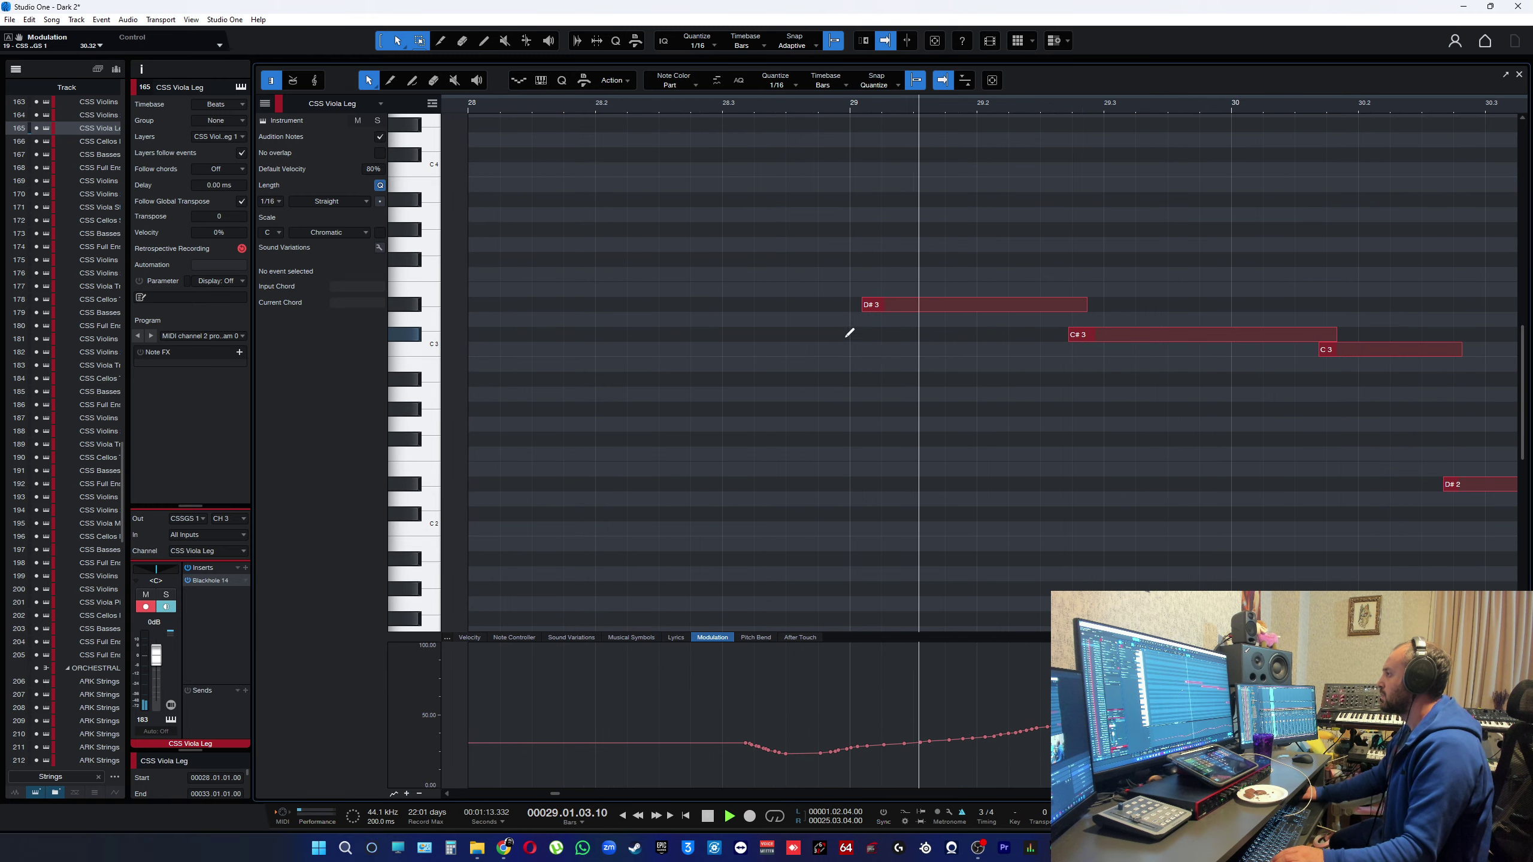
{"action": "key", "text": "space"}
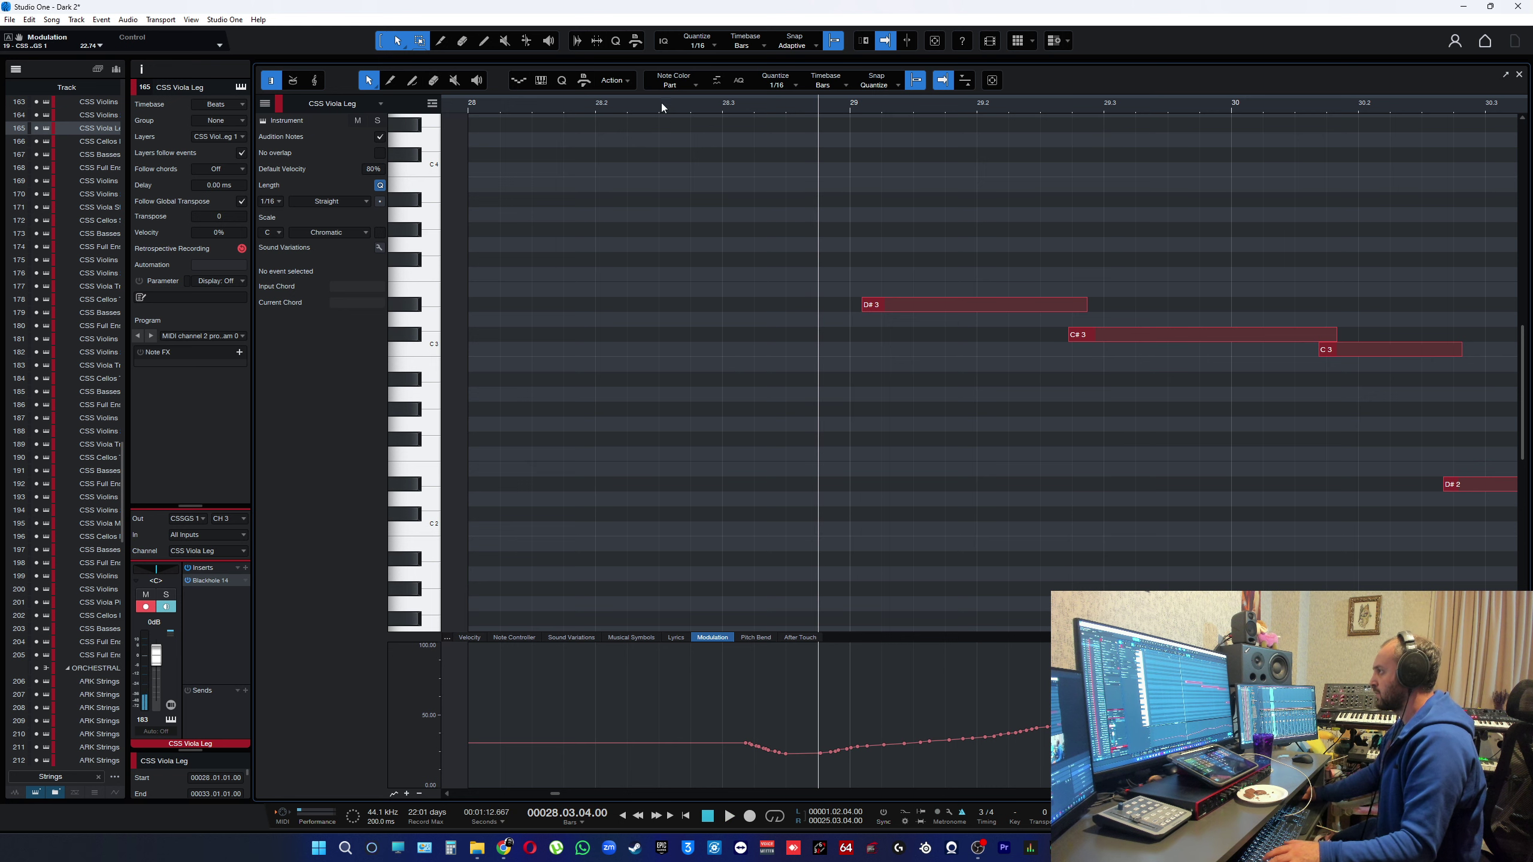
{"action": "left_click_drag", "start_coordinate": [861, 306], "coordinate": [859, 305]}
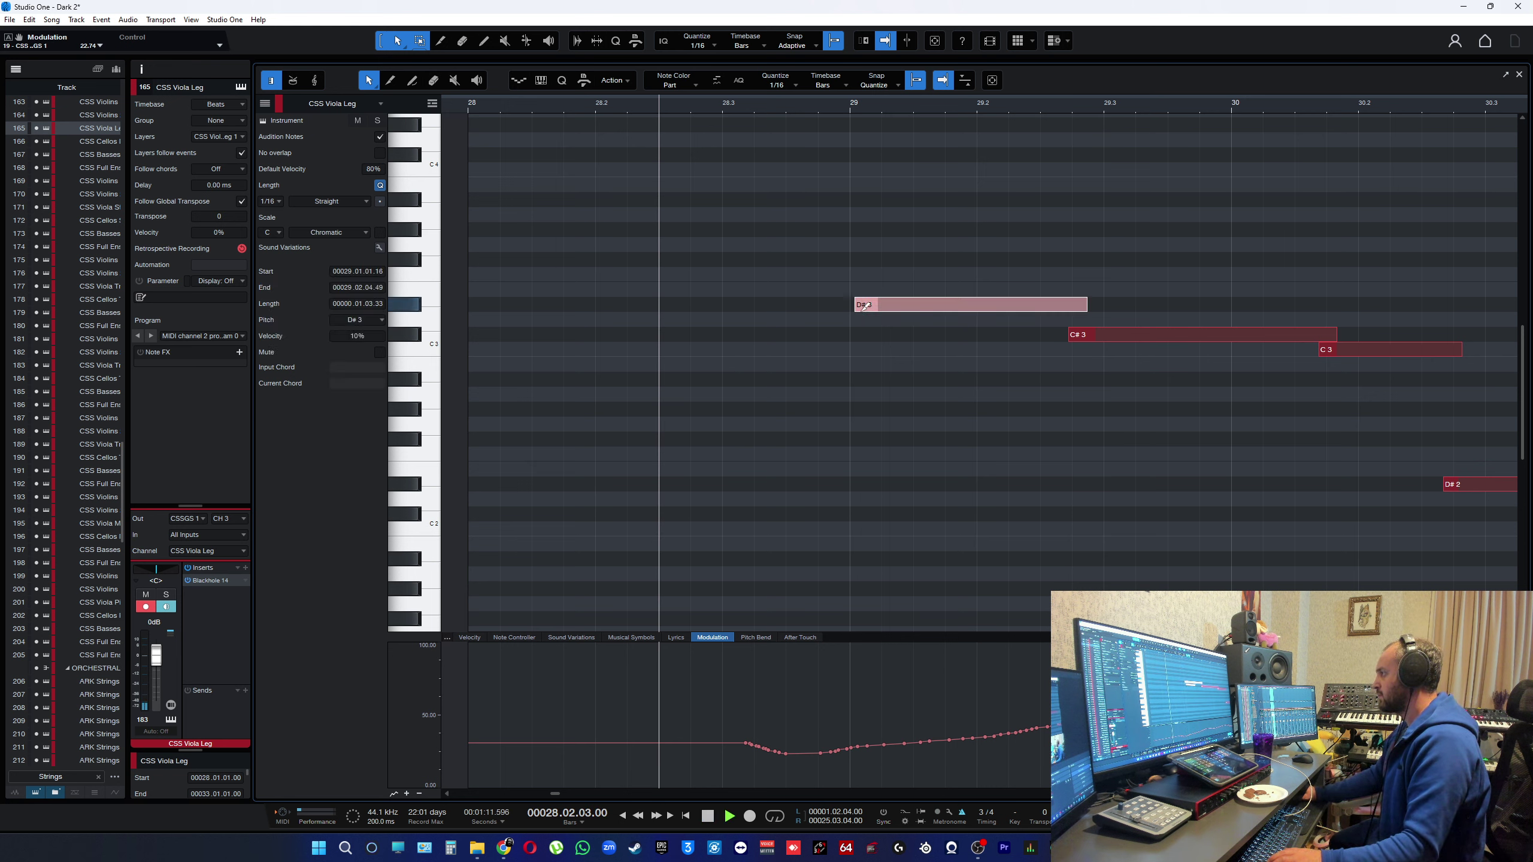
{"action": "key", "text": "space"}
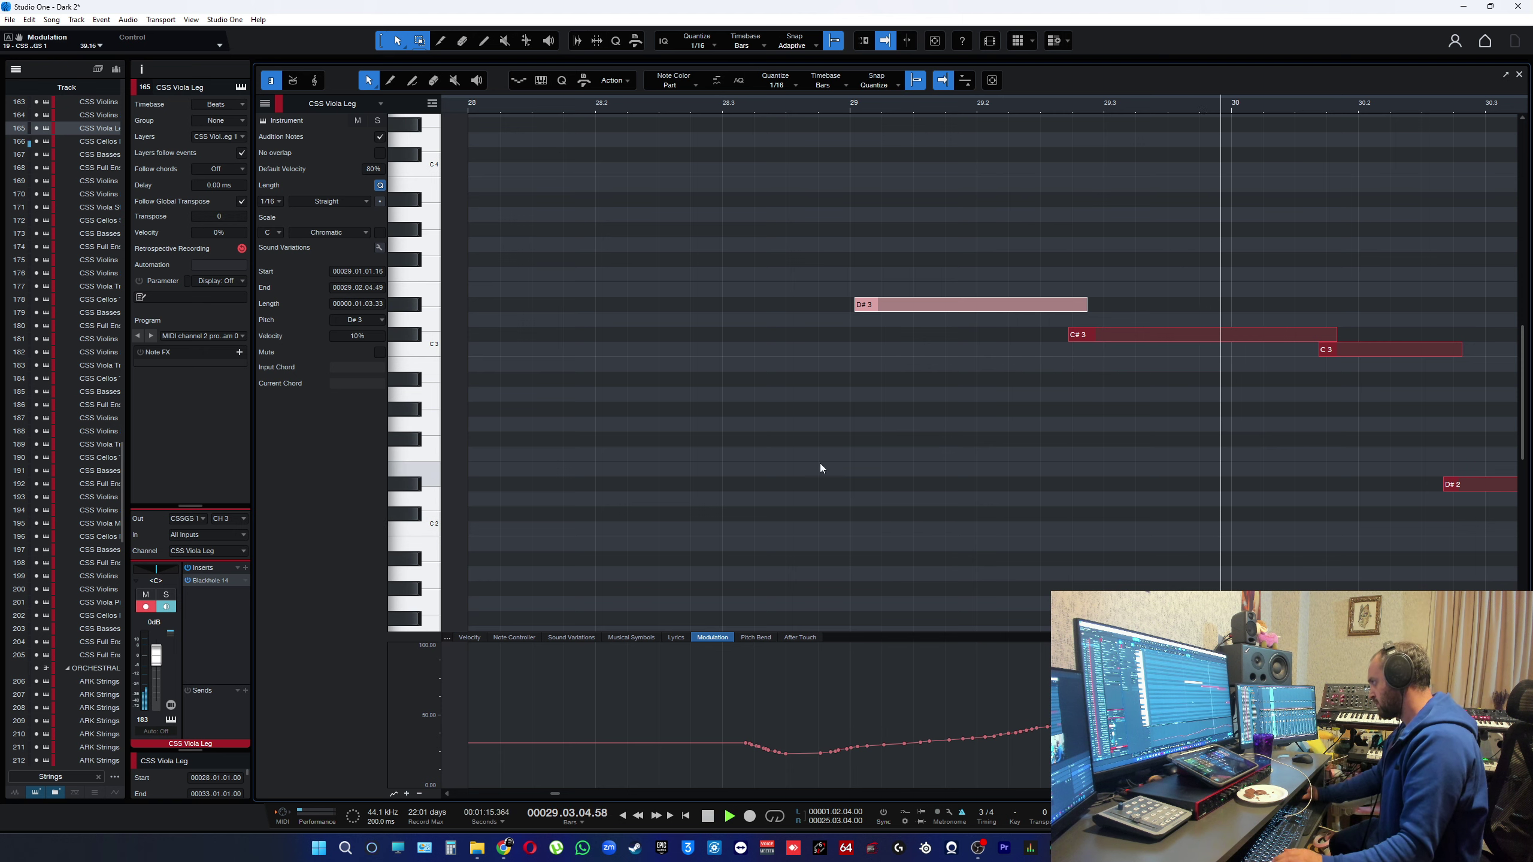
- Trim the start of the A#2 note in bar 31 to 31.02.01.84 and replay from 30.03.03
{"action": "scroll", "coordinate": [716, 461], "scroll_direction": "down", "scroll_amount": 5}
{"action": "scroll", "coordinate": [991, 528], "scroll_direction": "up", "scroll_amount": 4}
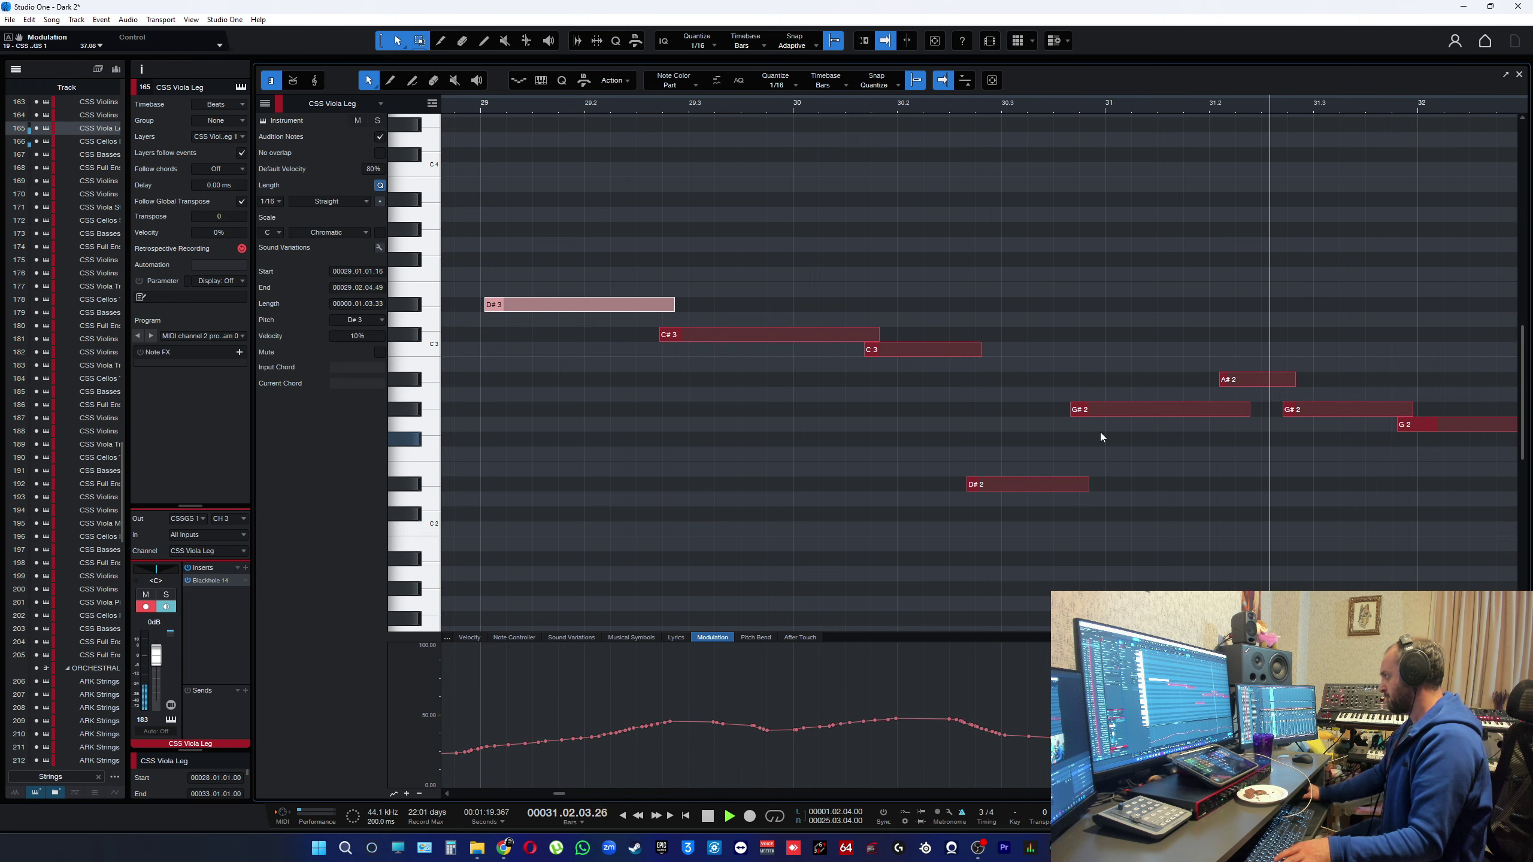
{"action": "key", "text": "space"}
{"action": "left_click_drag", "start_coordinate": [1357, 381], "coordinate": [1354, 383]}
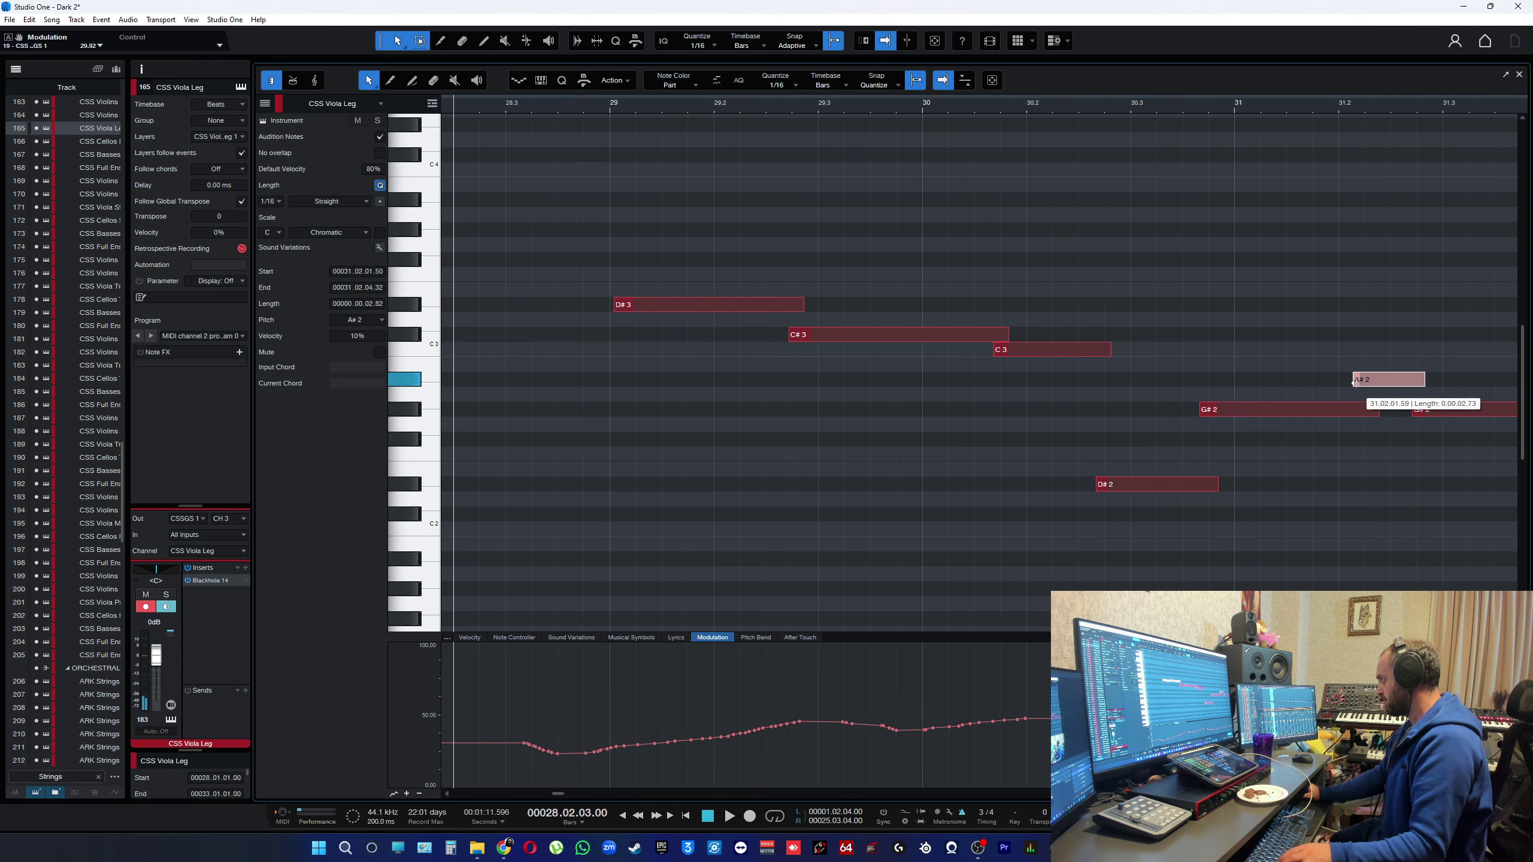
{"action": "left_click", "coordinate": [1190, 113]}
{"action": "key", "text": "space"}
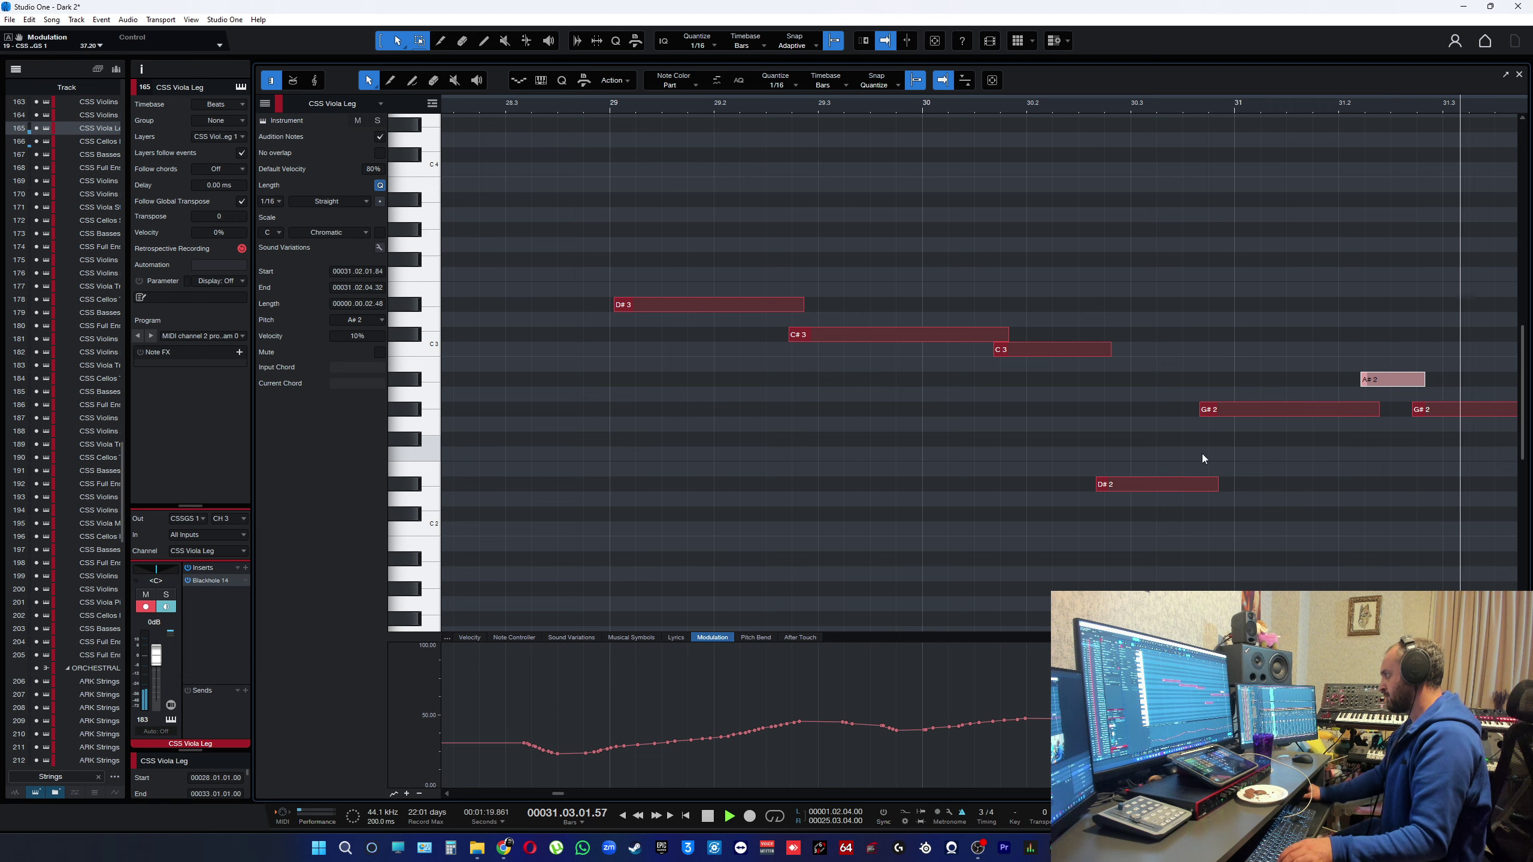
- Transpose the G#2 note that follows the A#2 in bar 31 up to C3
{"action": "key", "text": "space"}
{"action": "scroll", "coordinate": [1277, 454], "scroll_direction": "up", "scroll_amount": 2}
{"action": "left_click", "coordinate": [1240, 406]}
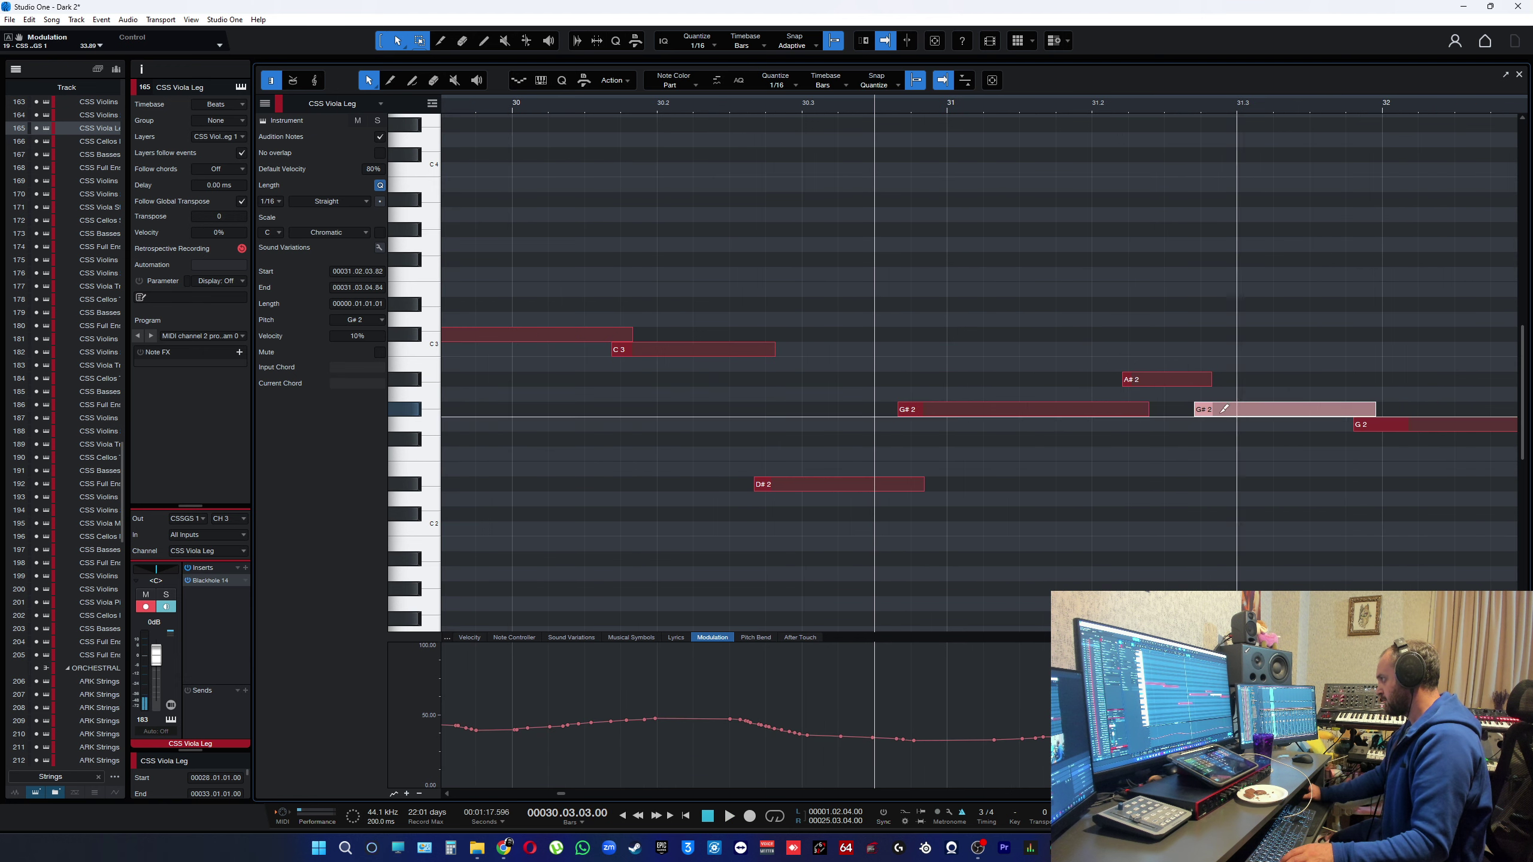
{"action": "key", "text": "alt+Up"}
{"action": "key", "text": "alt+Up"}
{"action": "key", "text": "alt+Up"}
{"action": "key", "text": "alt+Up"}
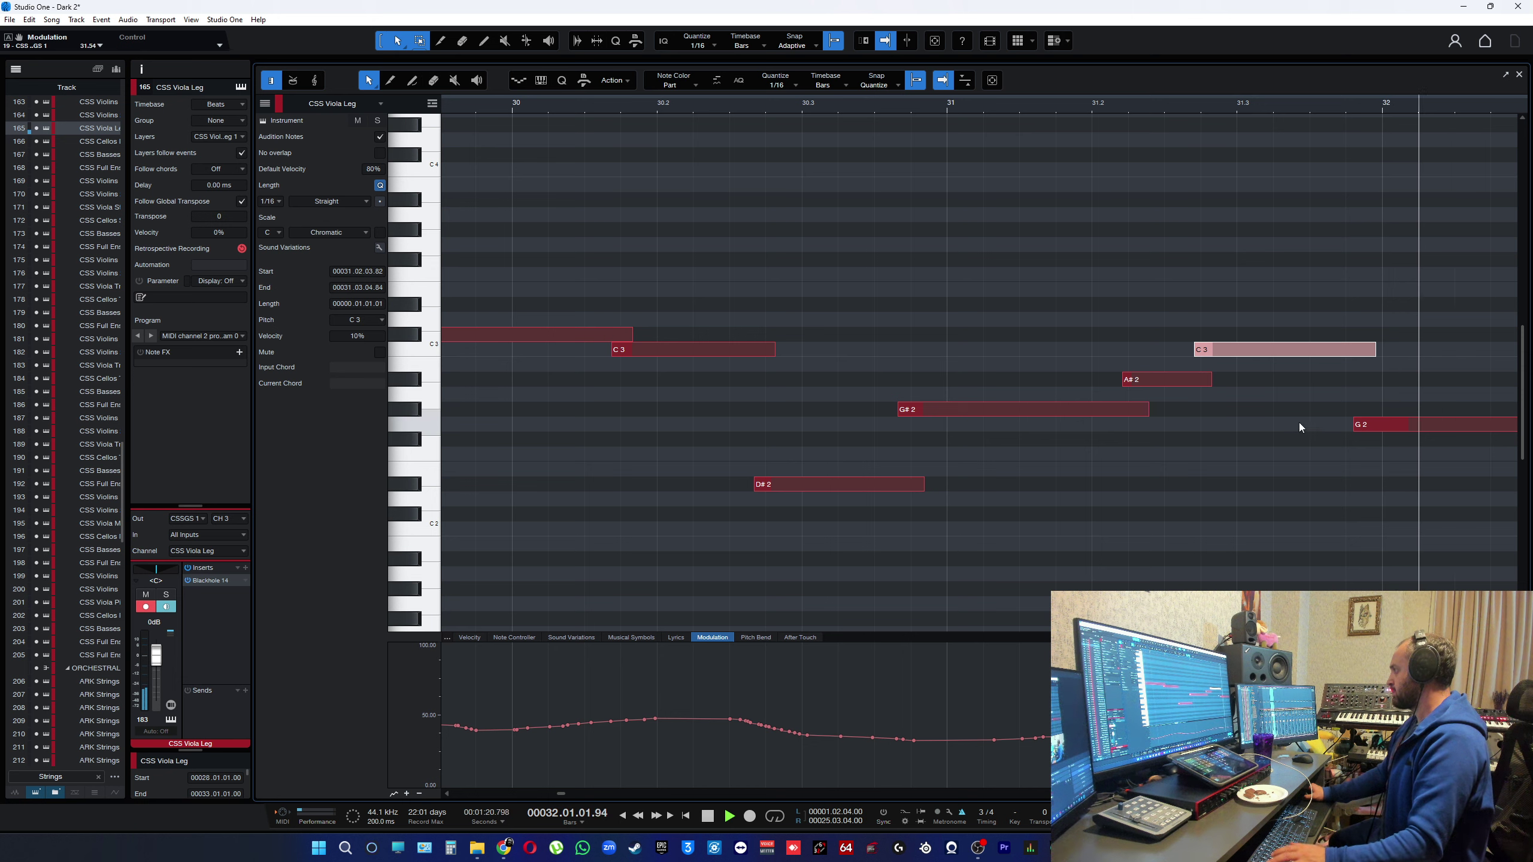
- Transpose the final long G2 note near bar 32 up to A#2 and replay the phrase
{"action": "key", "text": "Right"}
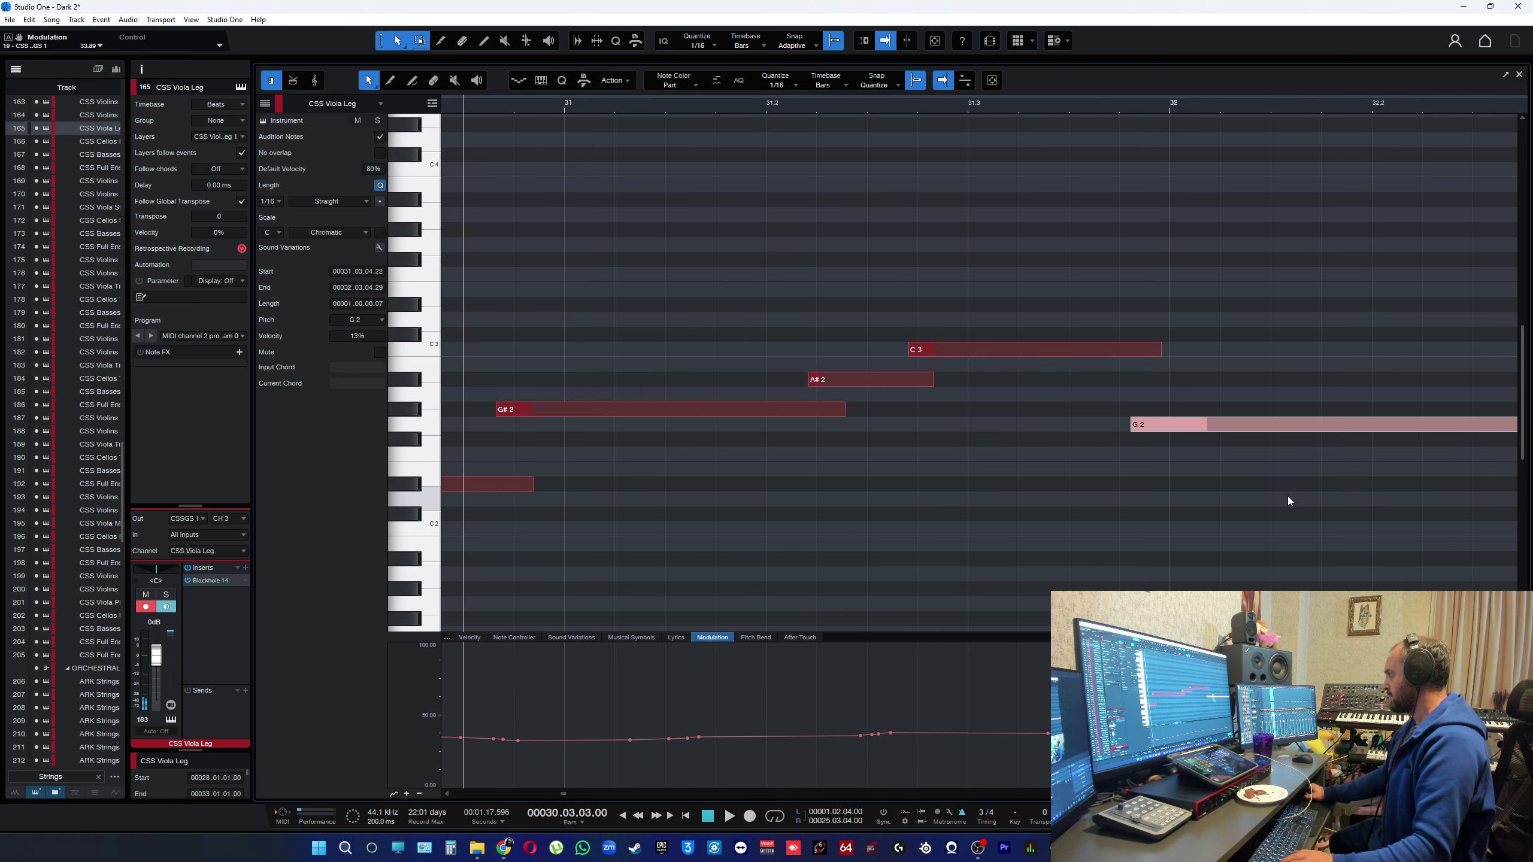
{"action": "key", "text": "Up"}
{"action": "key", "text": "Up"}
{"action": "key", "text": "Up"}
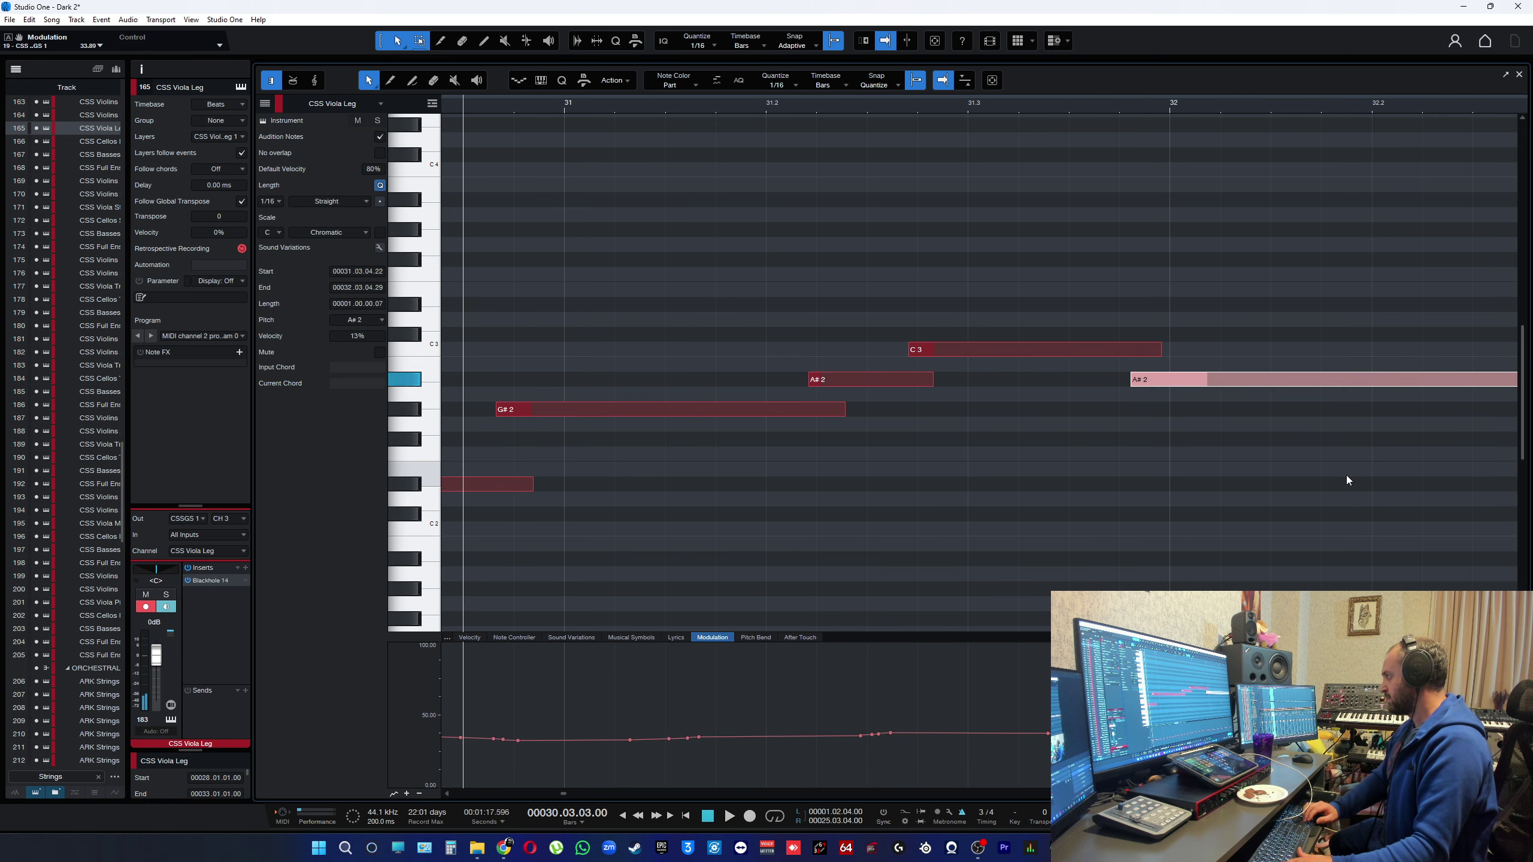
{"action": "left_click", "coordinate": [1159, 522]}
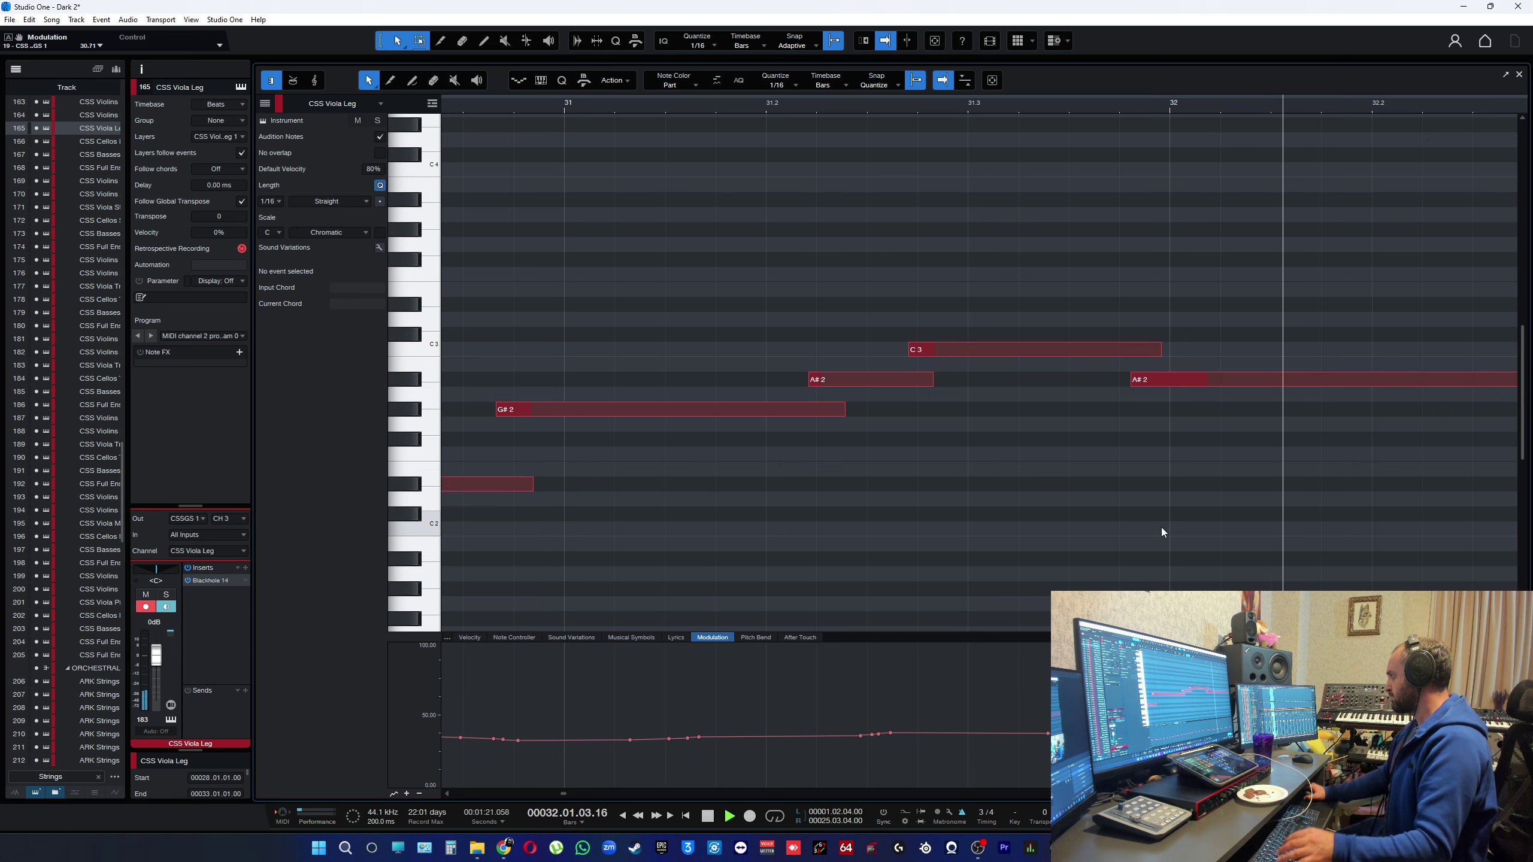
- Replay the passage from 30.03.03 past the end of the viola part several times to rehearse its continuation
{"action": "scroll", "coordinate": [951, 486], "scroll_direction": "down", "scroll_amount": 3}
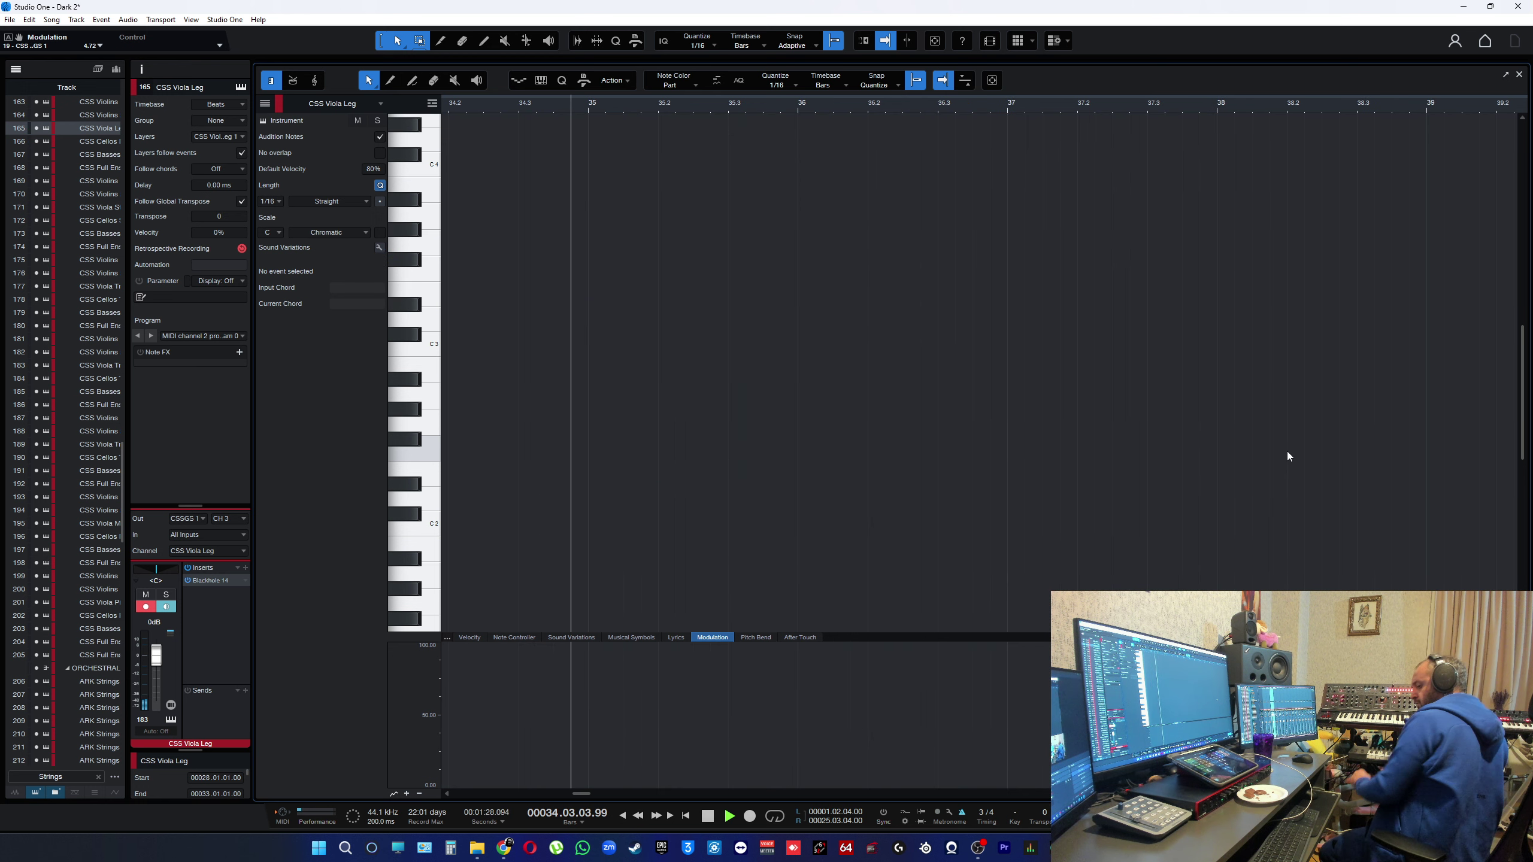
{"action": "key", "text": "space"}
{"action": "key", "text": "space"}
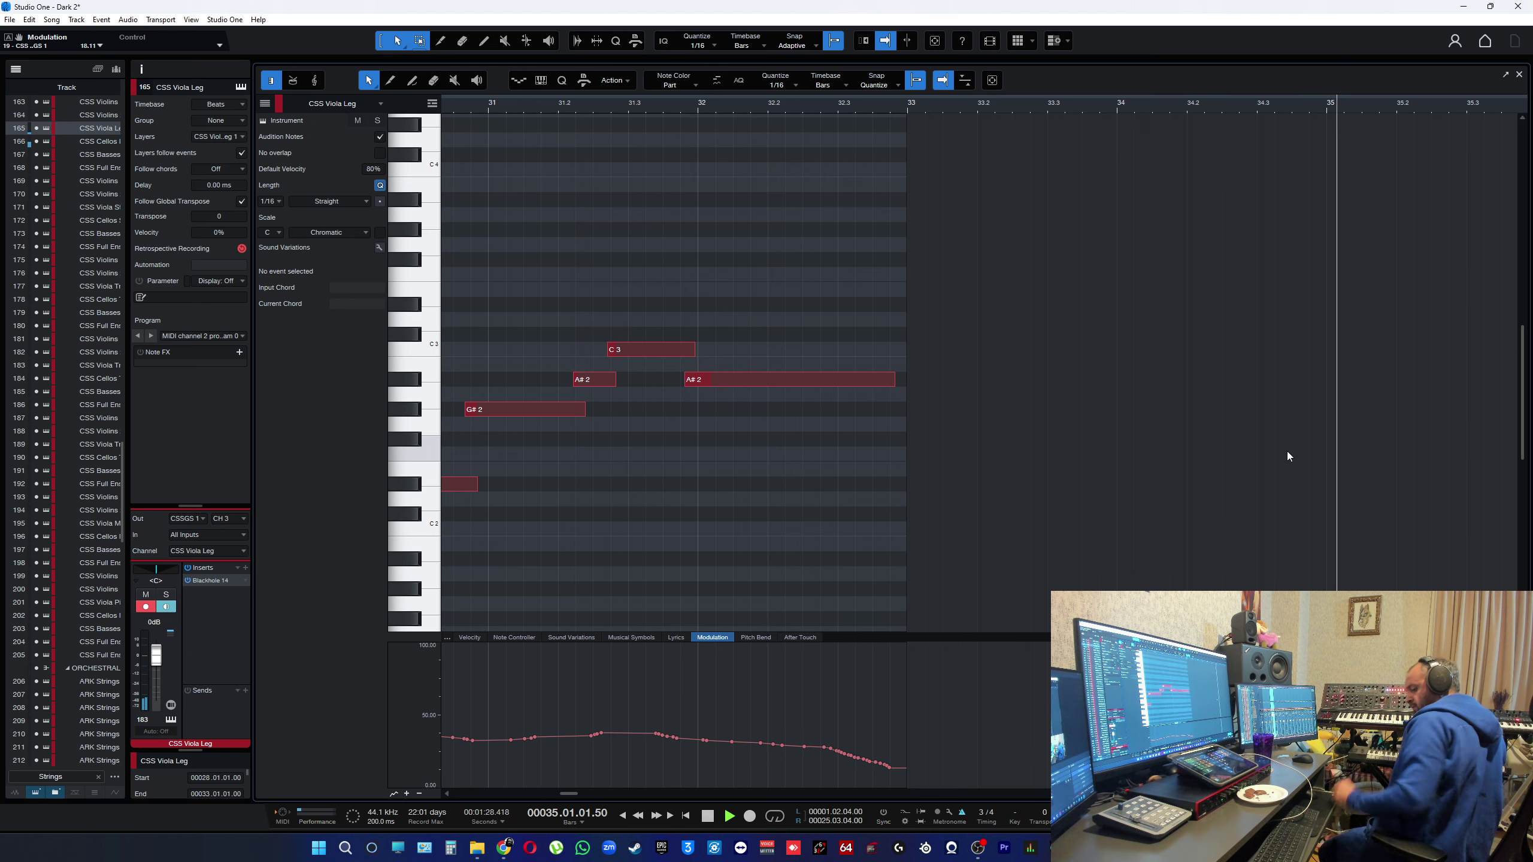
{"action": "key", "text": "space"}
{"action": "key", "text": "space"}
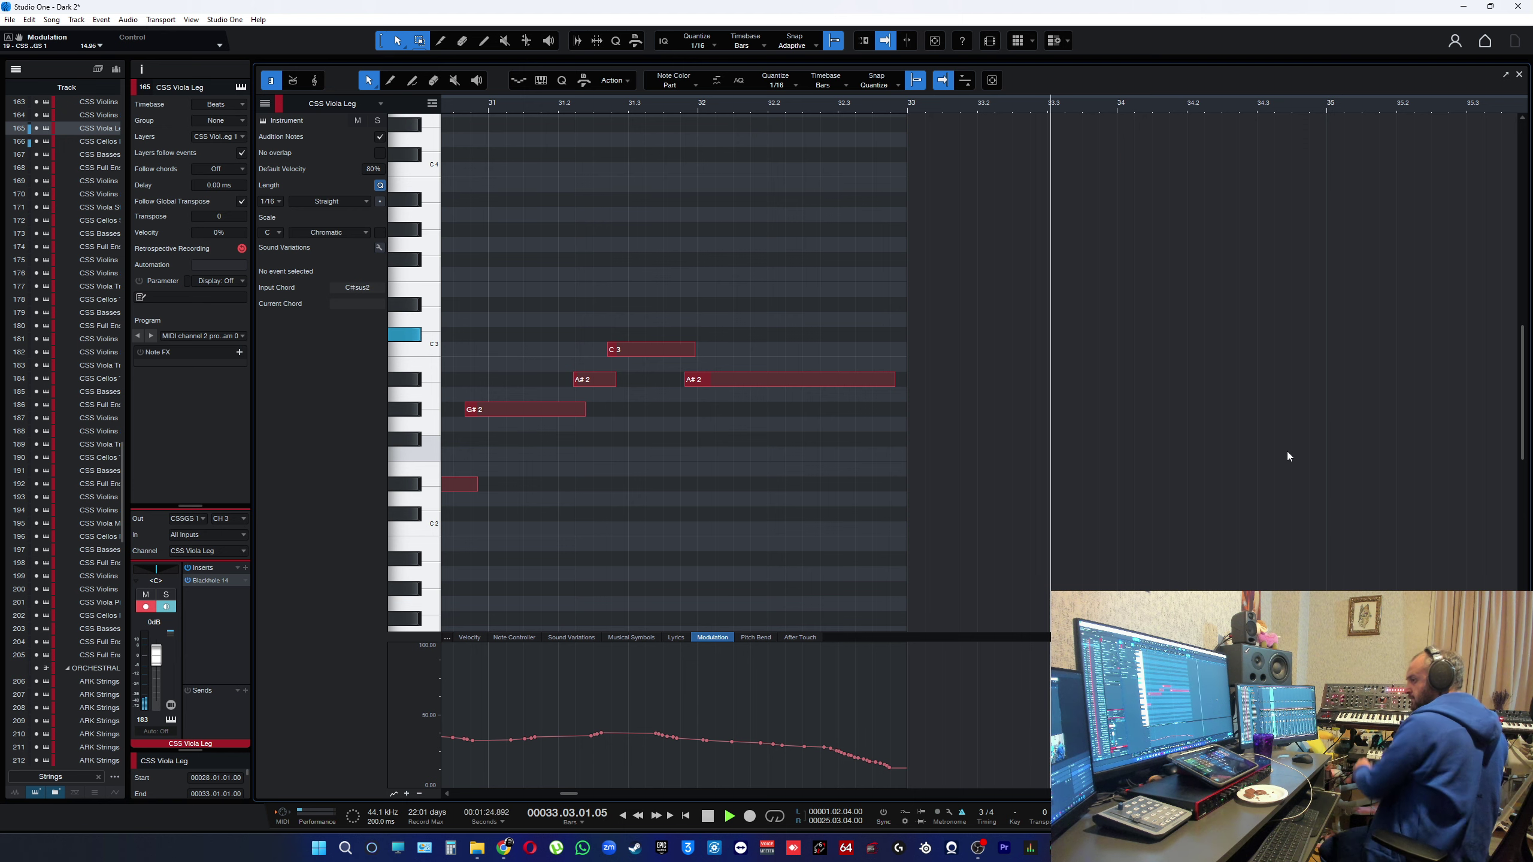
{"action": "key", "text": "space"}
{"action": "key", "text": "space"}
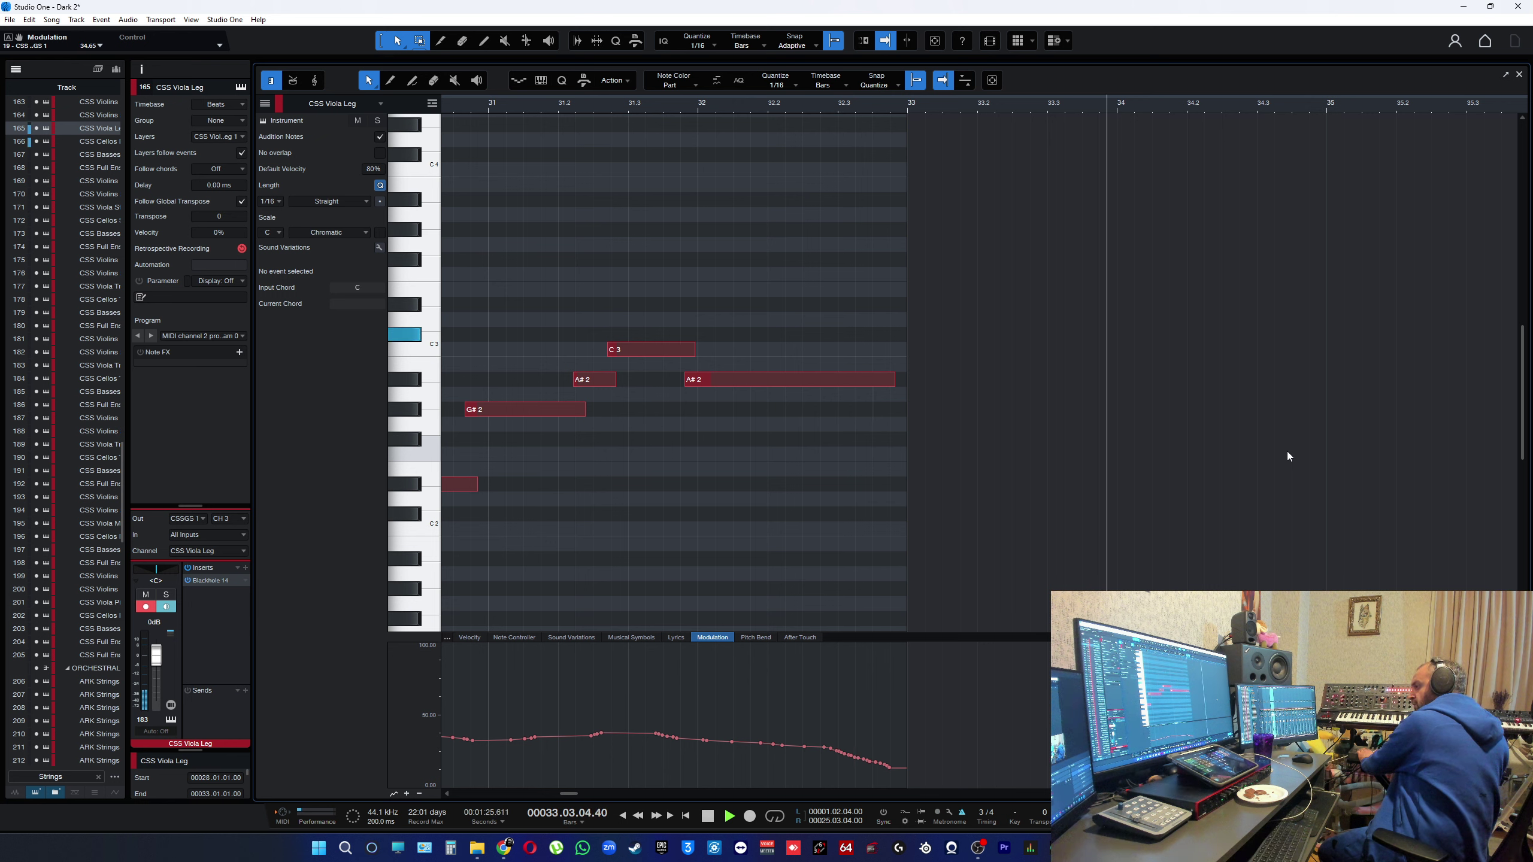
{"action": "key", "text": "space"}
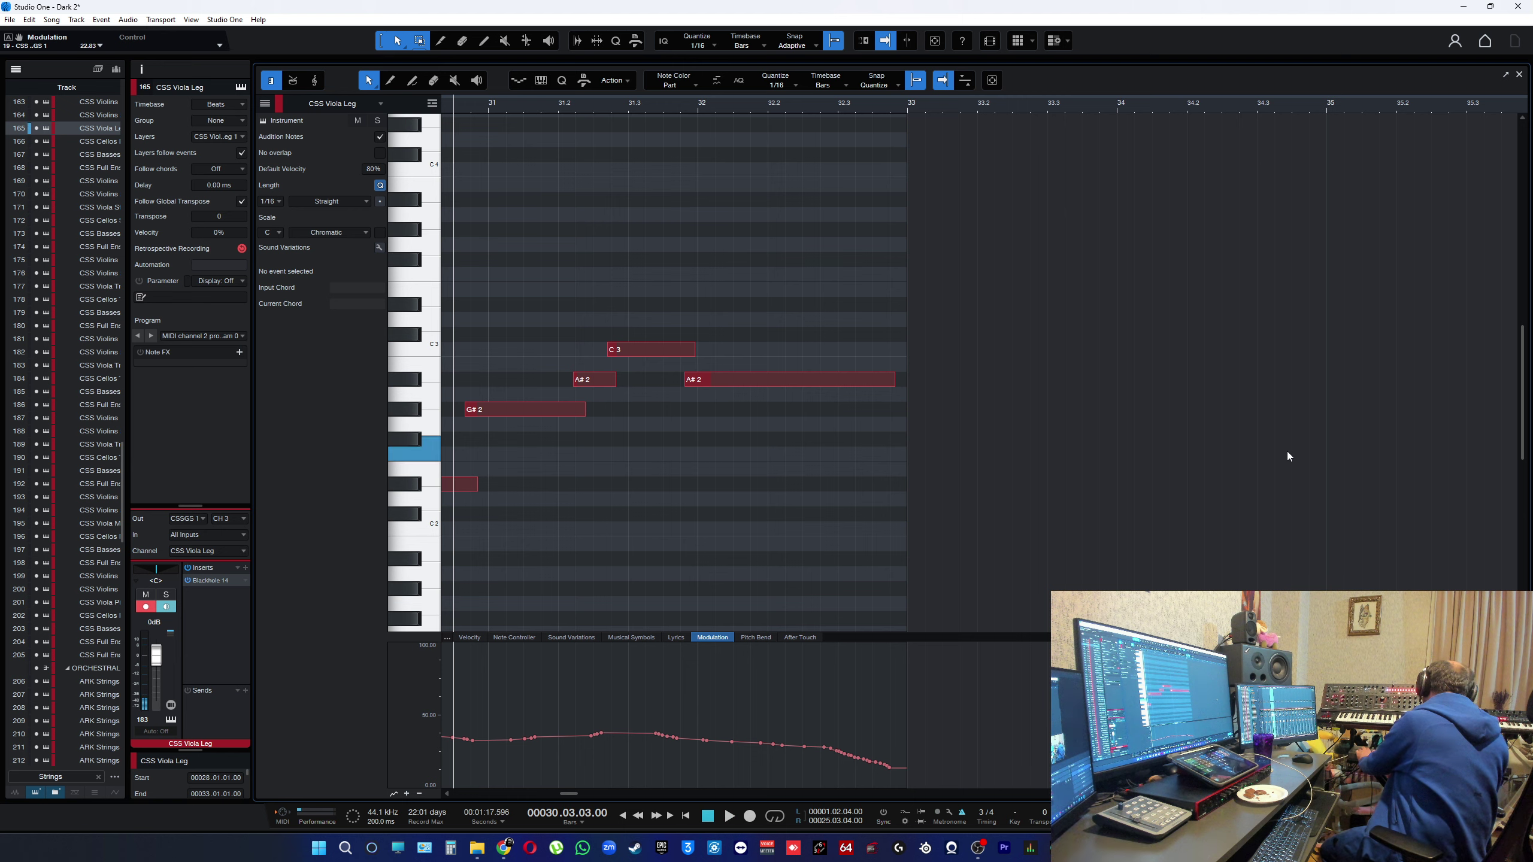
{"action": "key", "text": "space"}
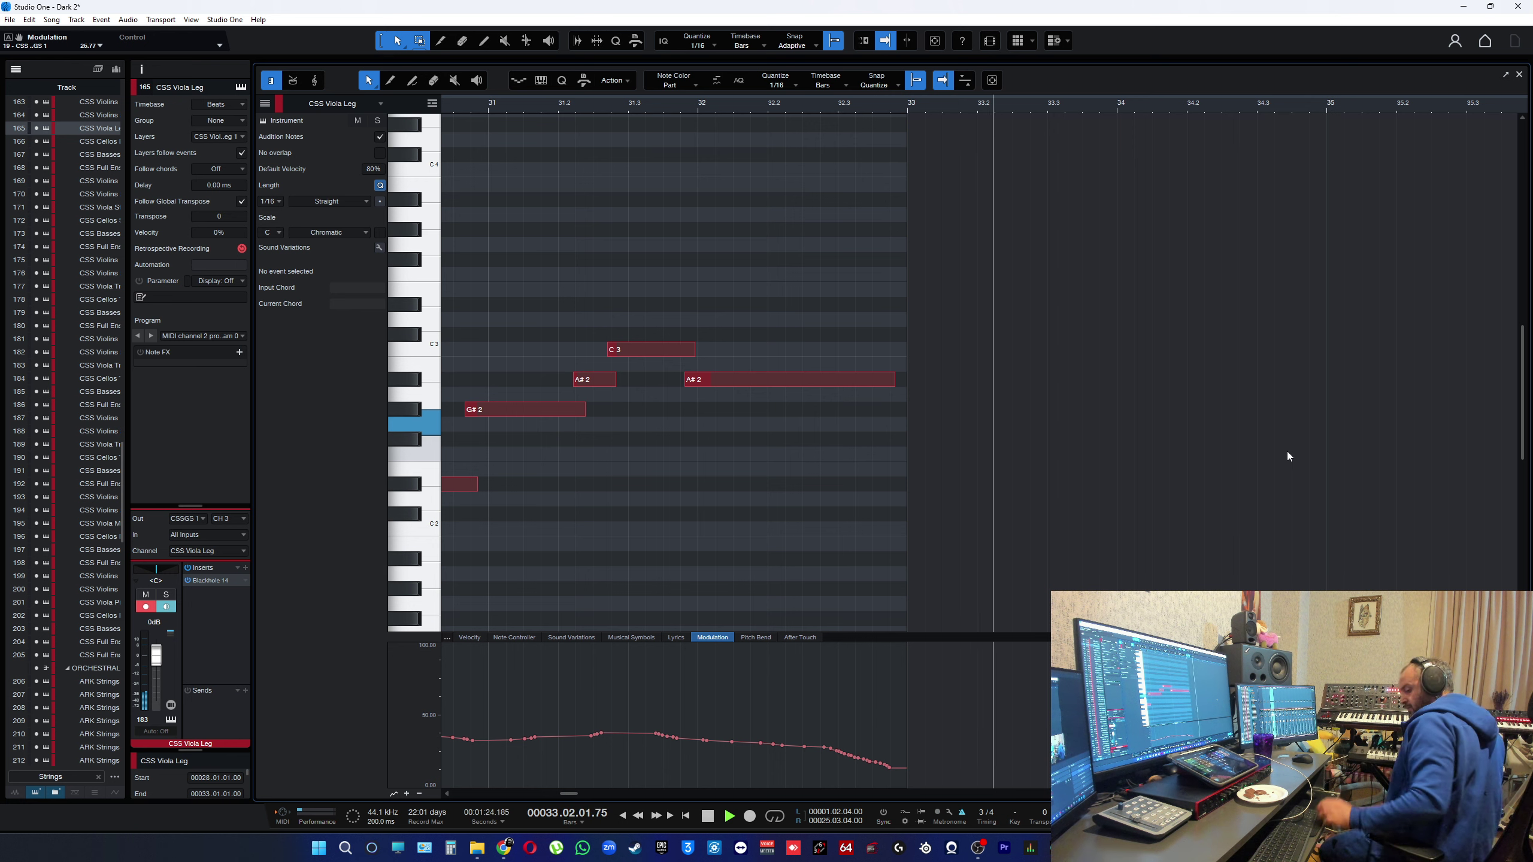
{"action": "key", "text": "space"}
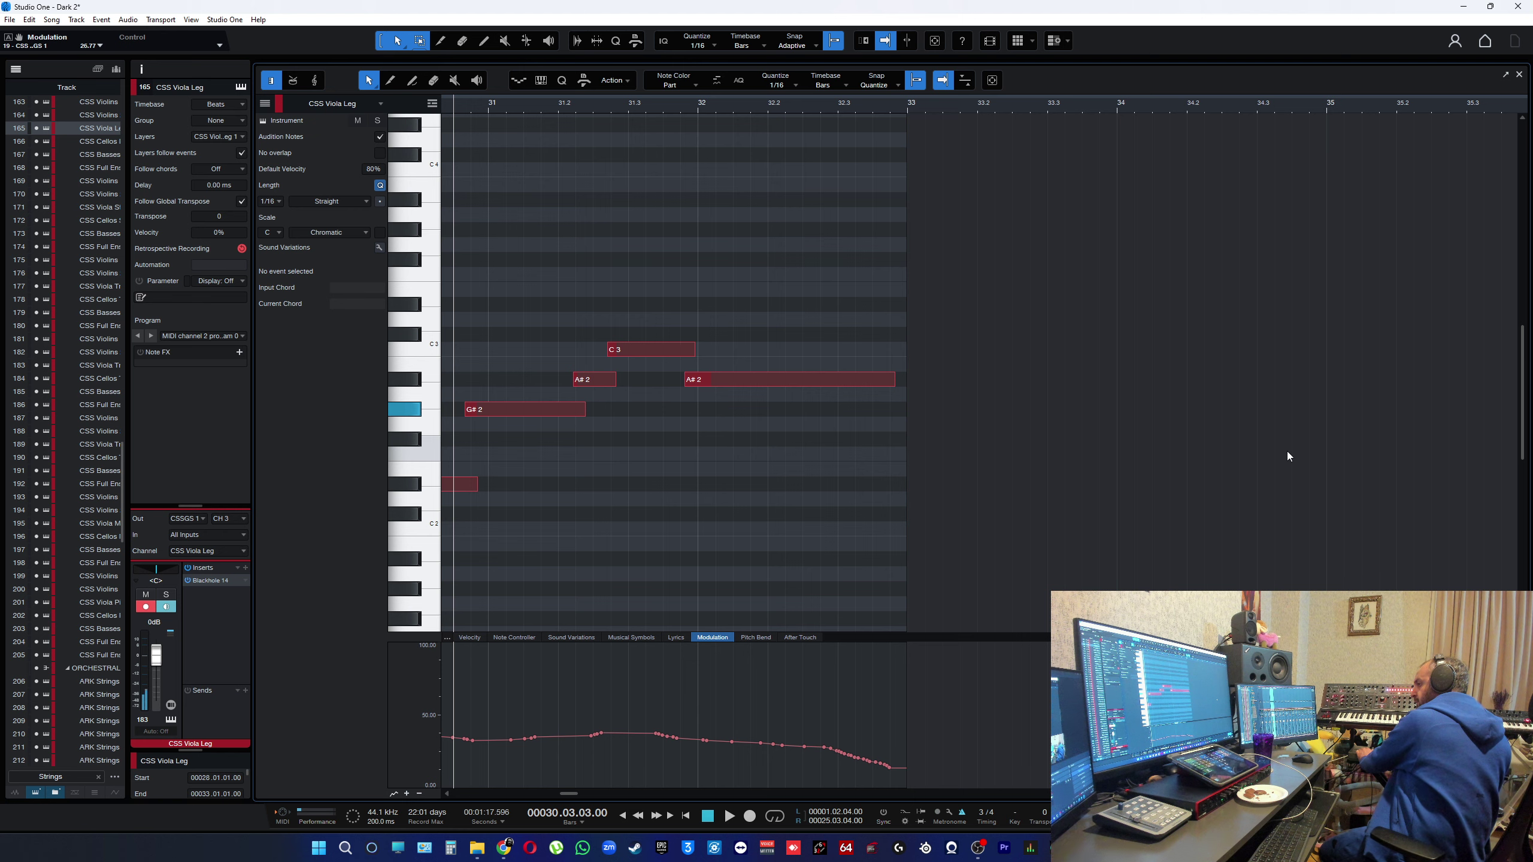
- Move the playback position to 31.03.04 and replay from there repeatedly to rehearse the next viola notes
{"action": "left_click", "coordinate": [678, 108]}
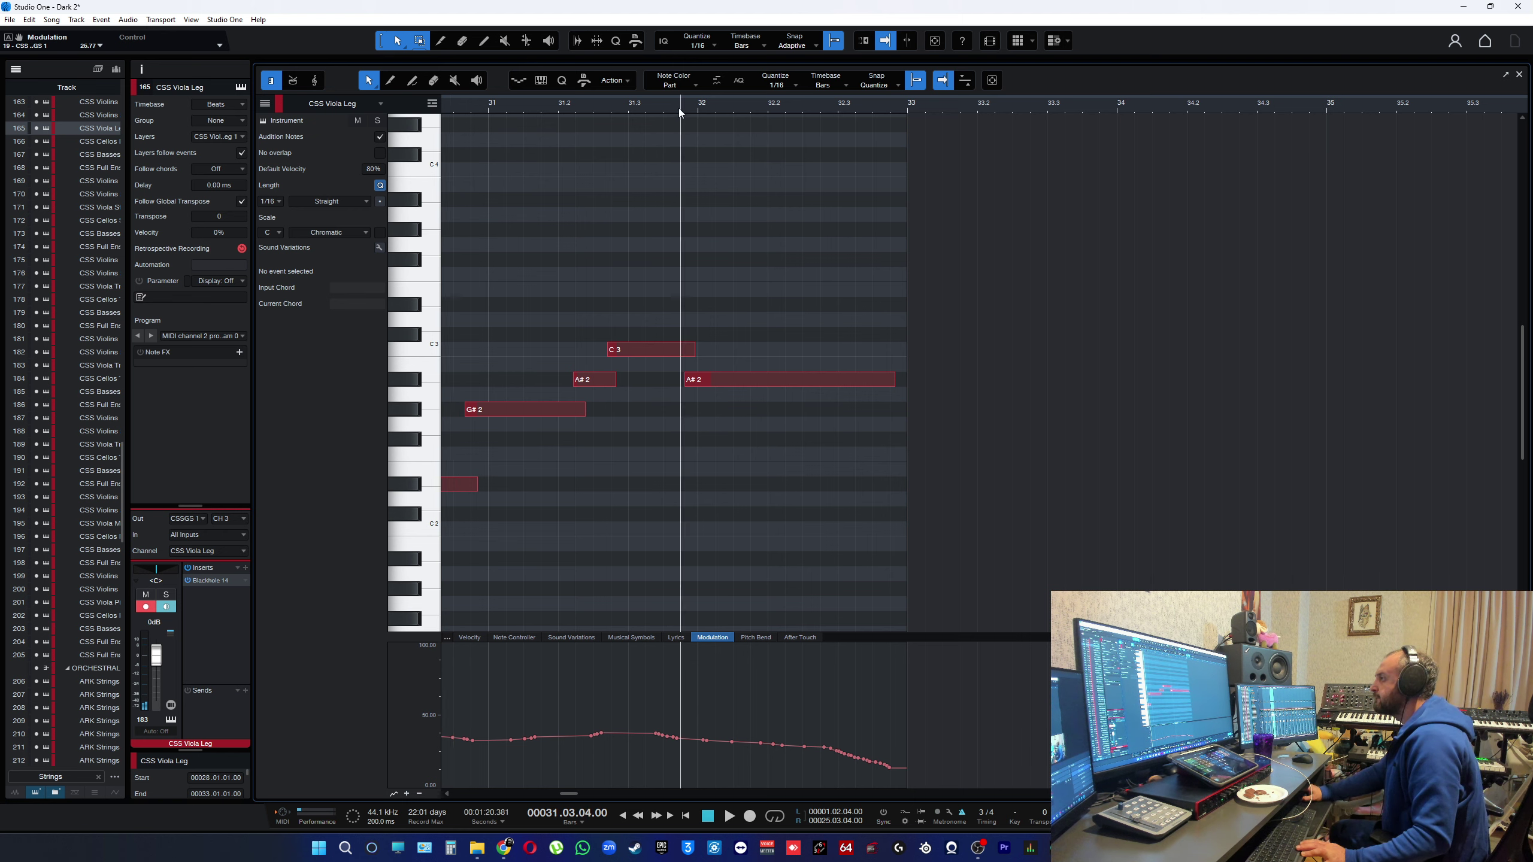
{"action": "key", "text": "space"}
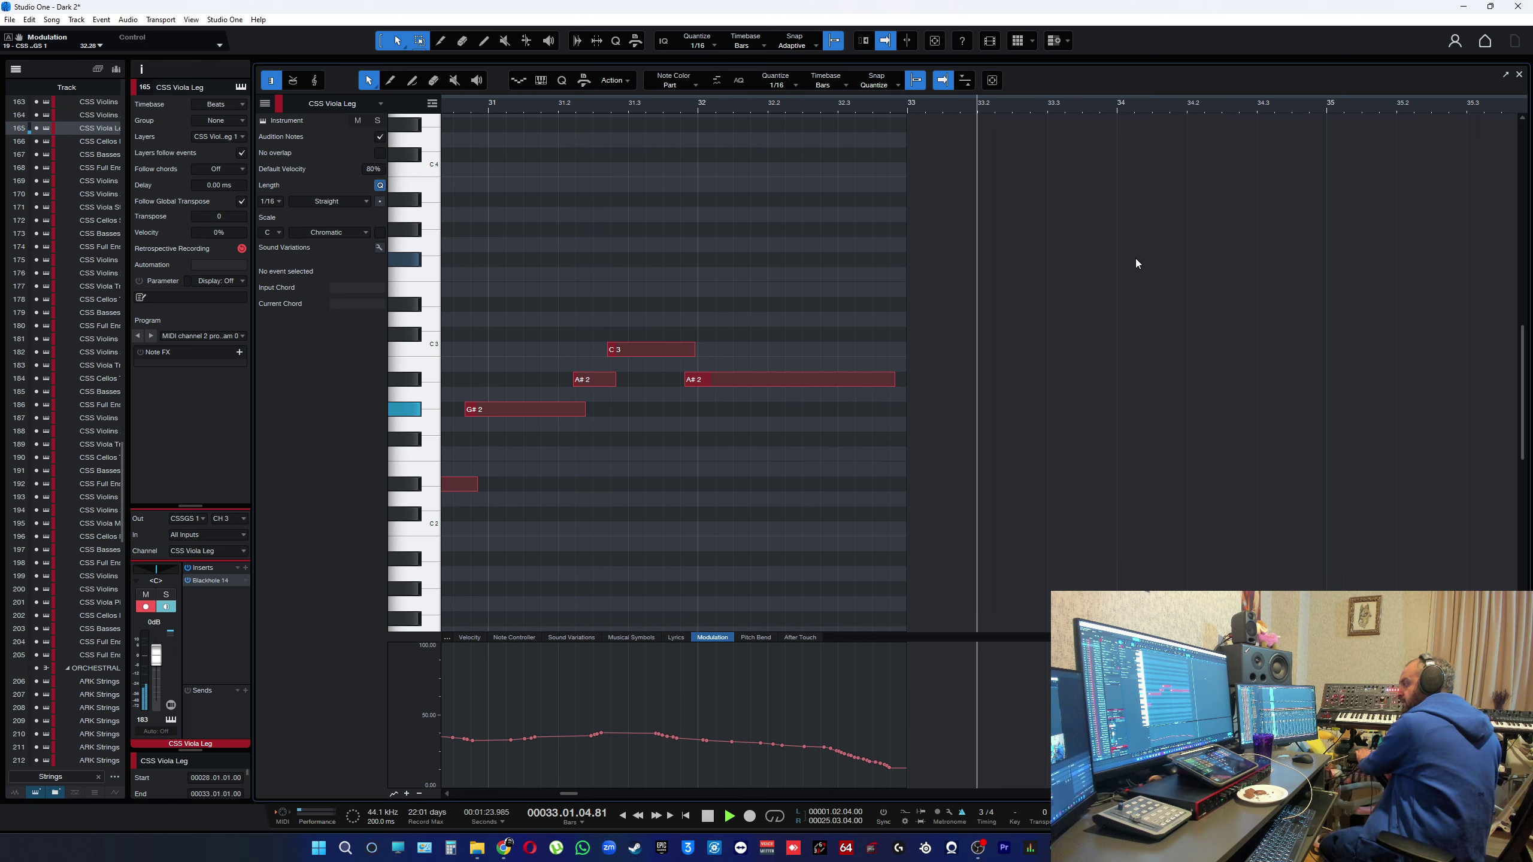
{"action": "key", "text": "space"}
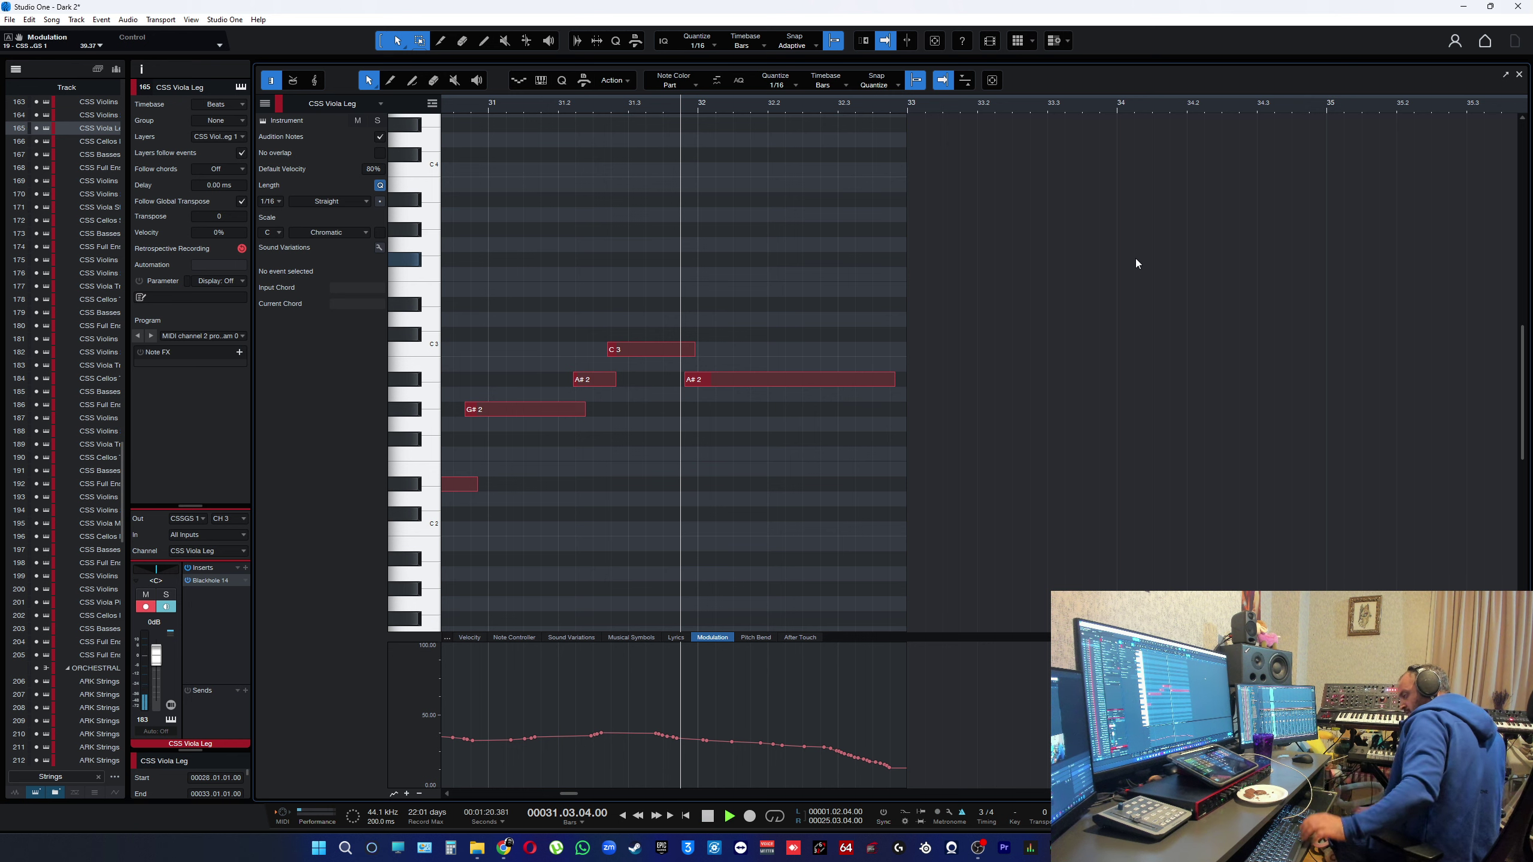
{"action": "key", "text": "space"}
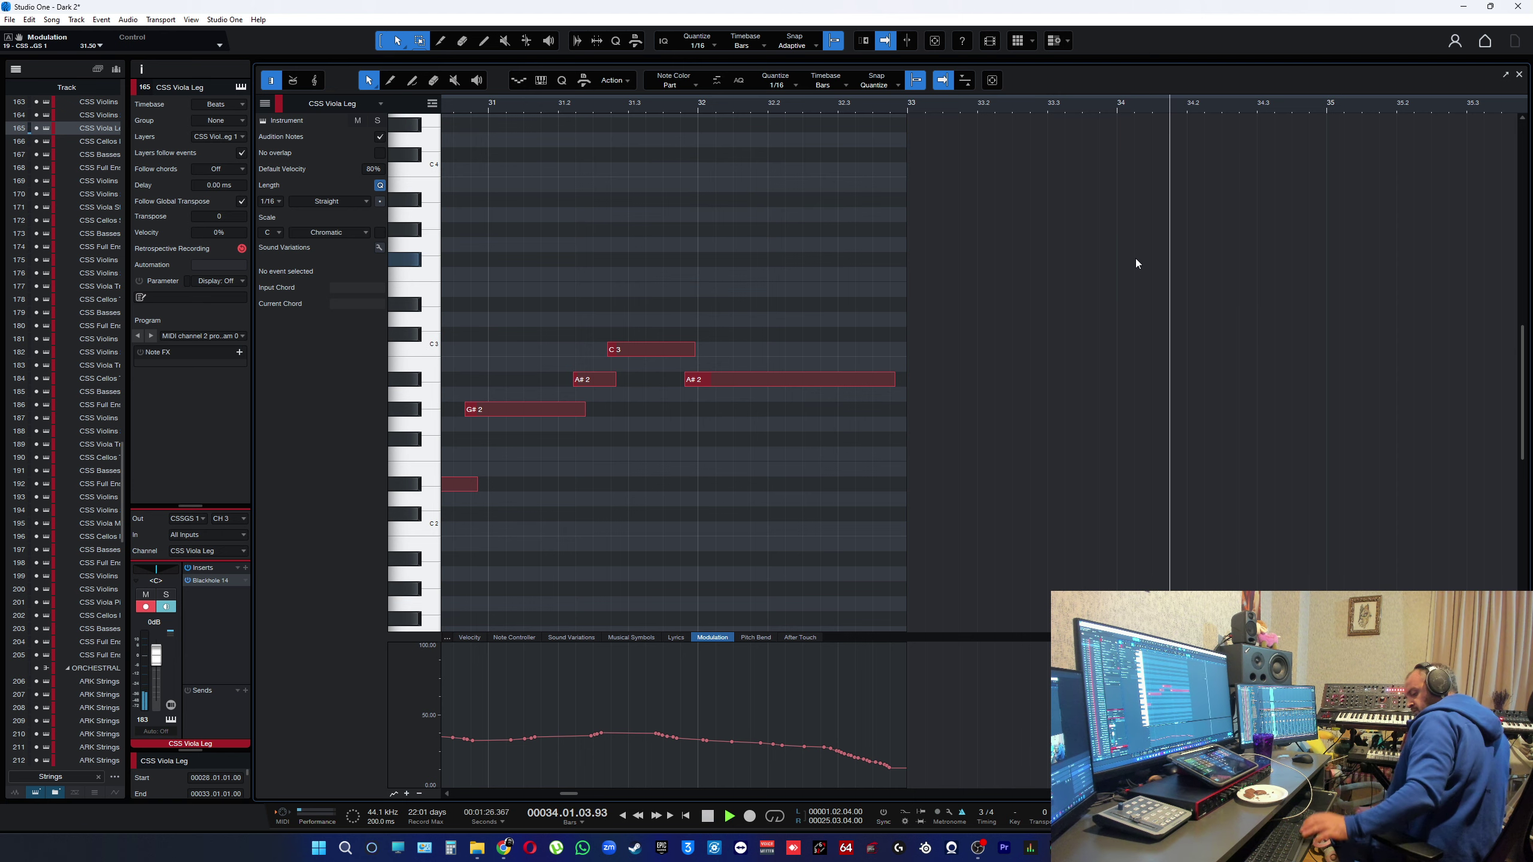
{"action": "key", "text": "space"}
{"action": "key", "text": "space"}
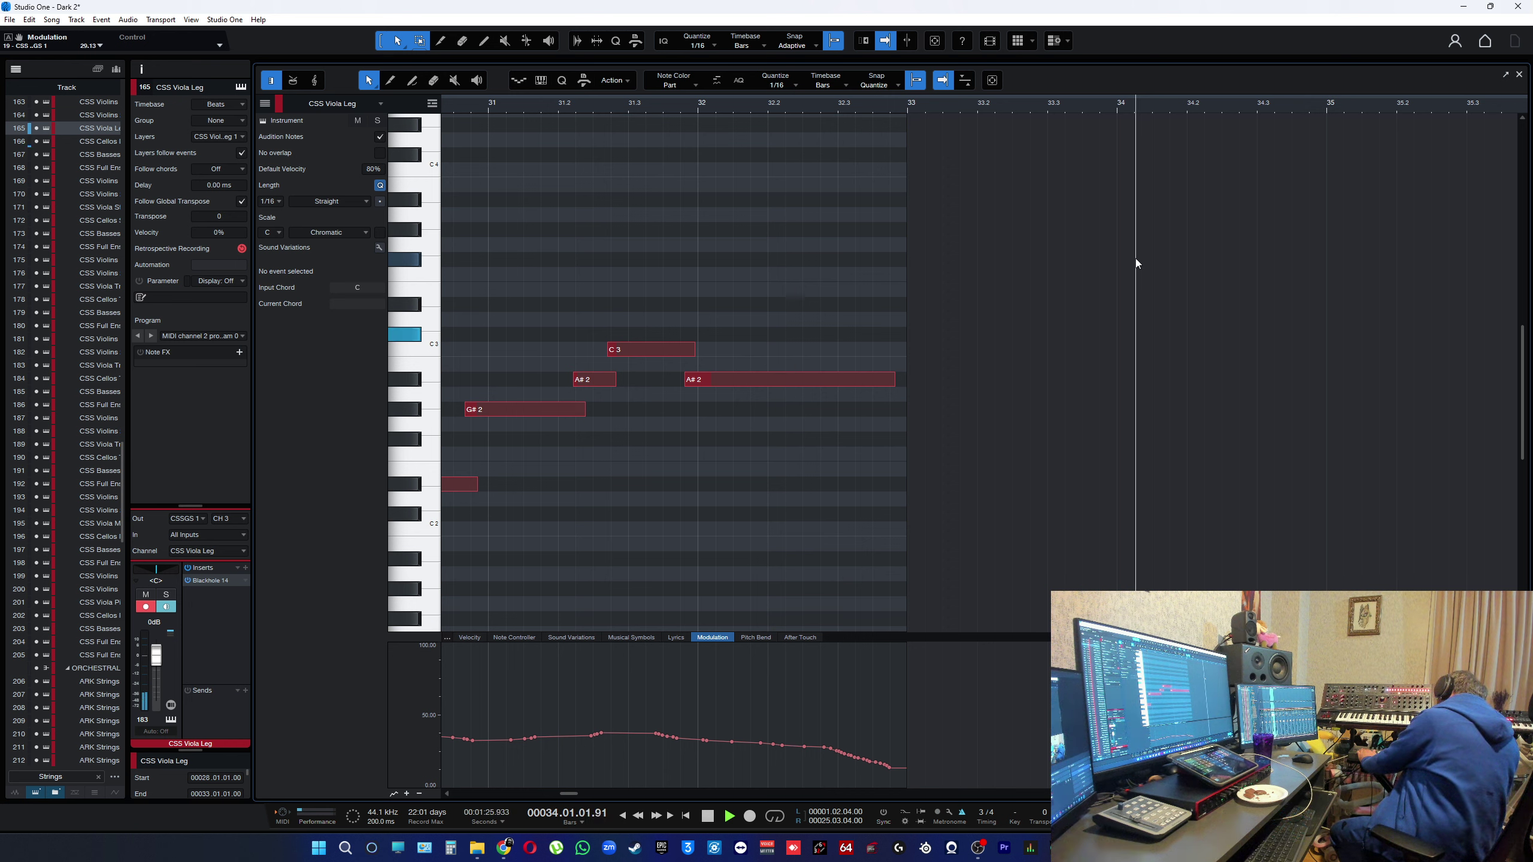
{"action": "key", "text": "space"}
{"action": "key", "text": "space"}
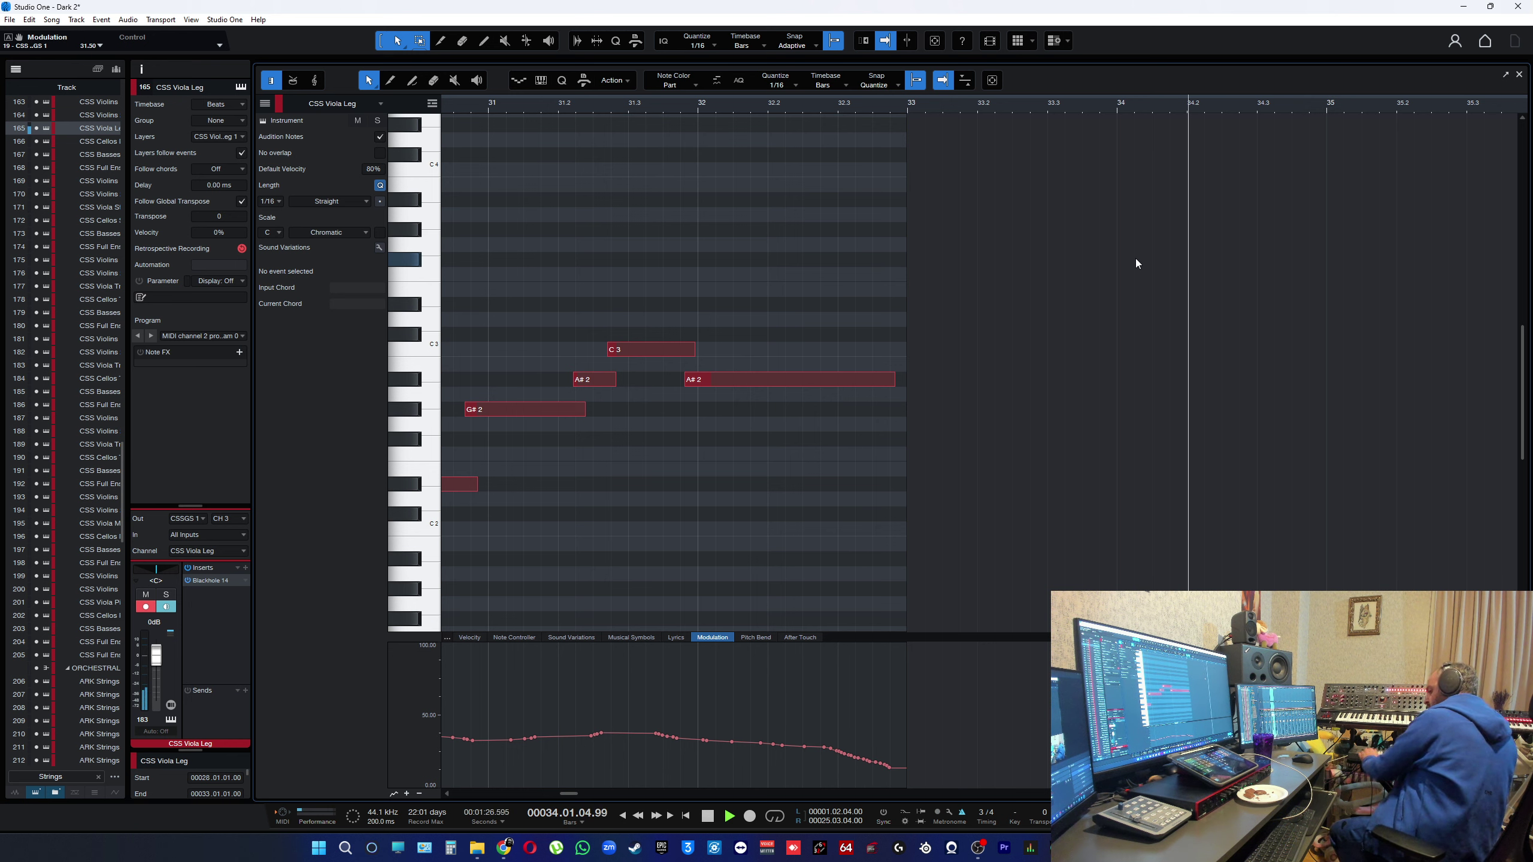
{"action": "key", "text": "space"}
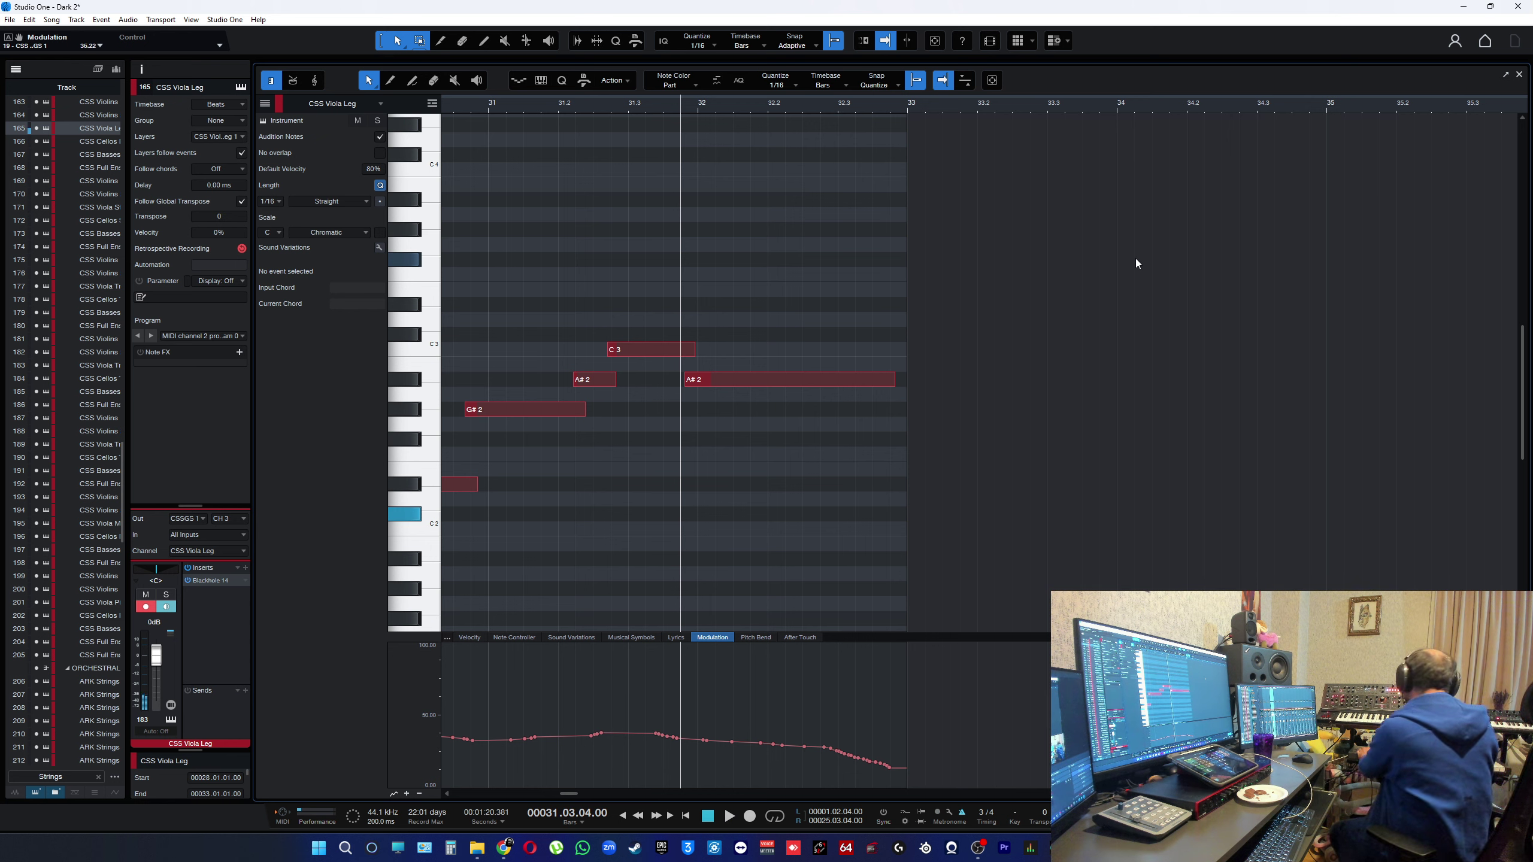
{"action": "key", "text": "space"}
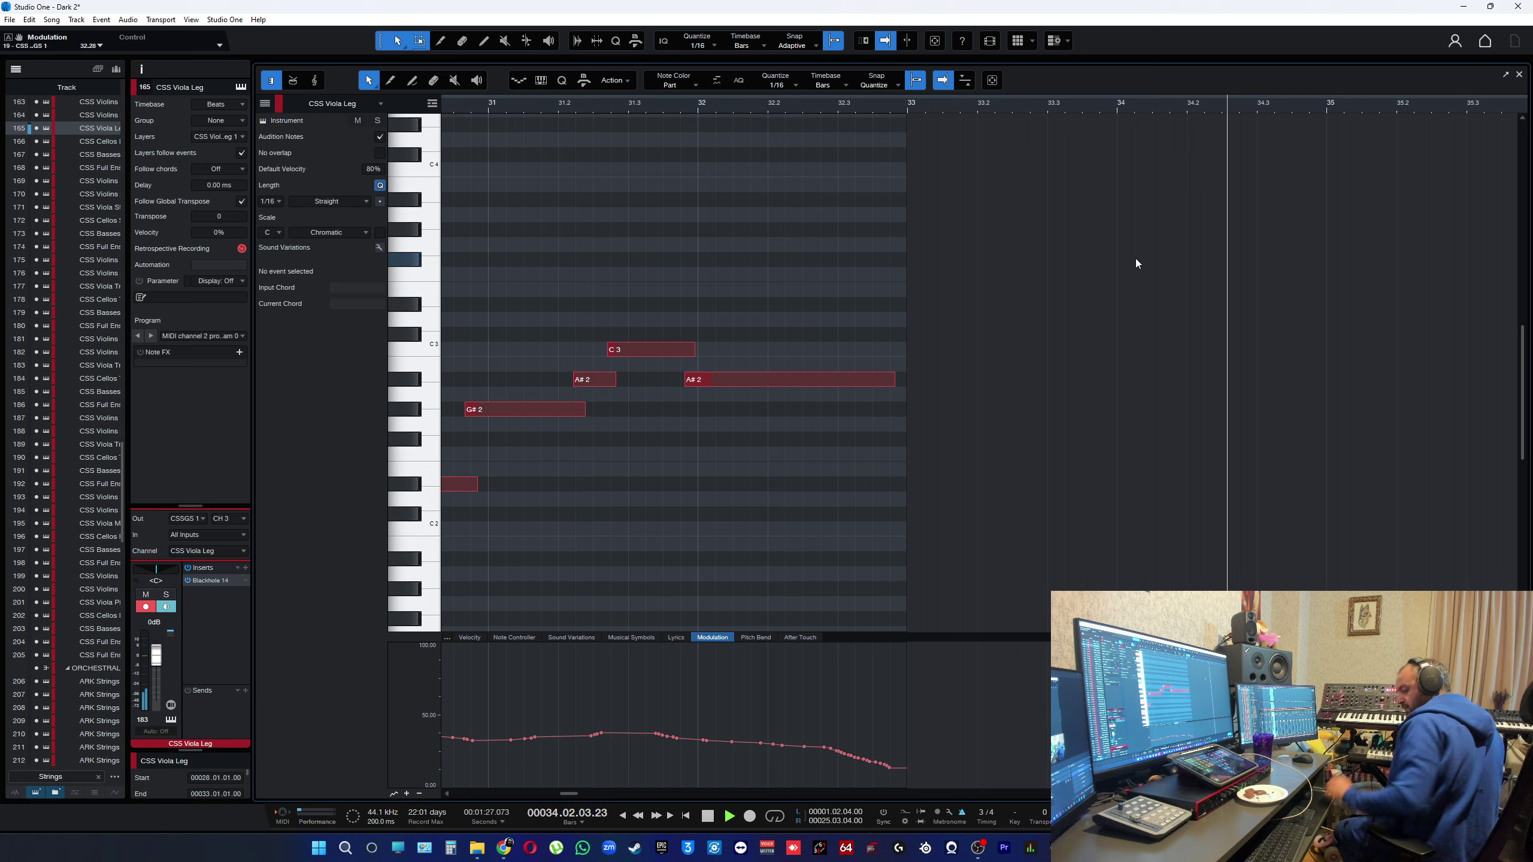
{"action": "key", "text": "space"}
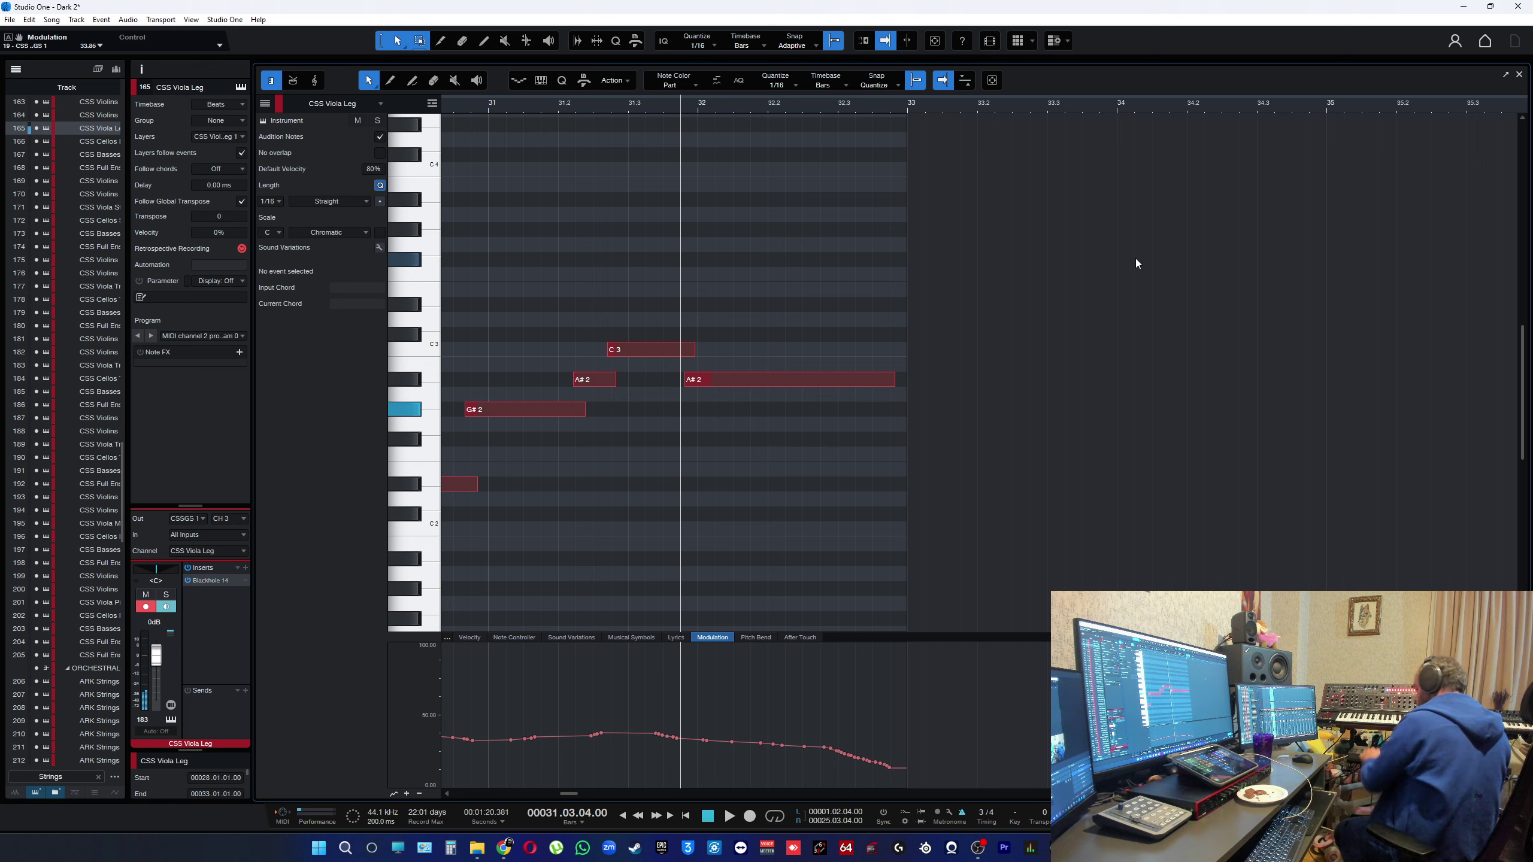
{"action": "key", "text": "space"}
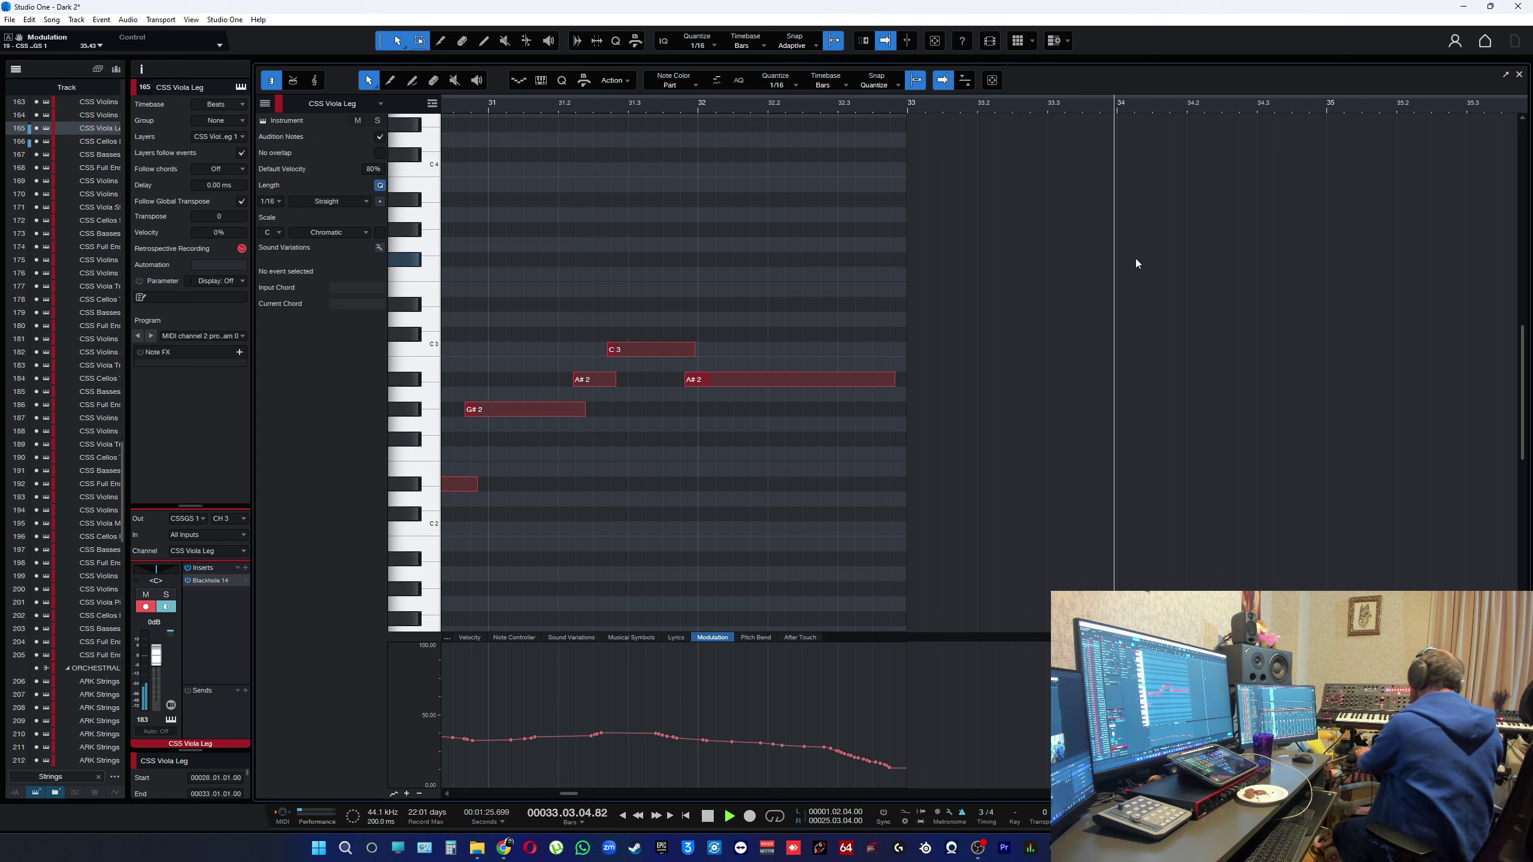
- Stop playback, return to the arrangement and select the Pacific Viola Leg track in the PERFORMANCE STRINGS folder
{"action": "key", "text": "space"}
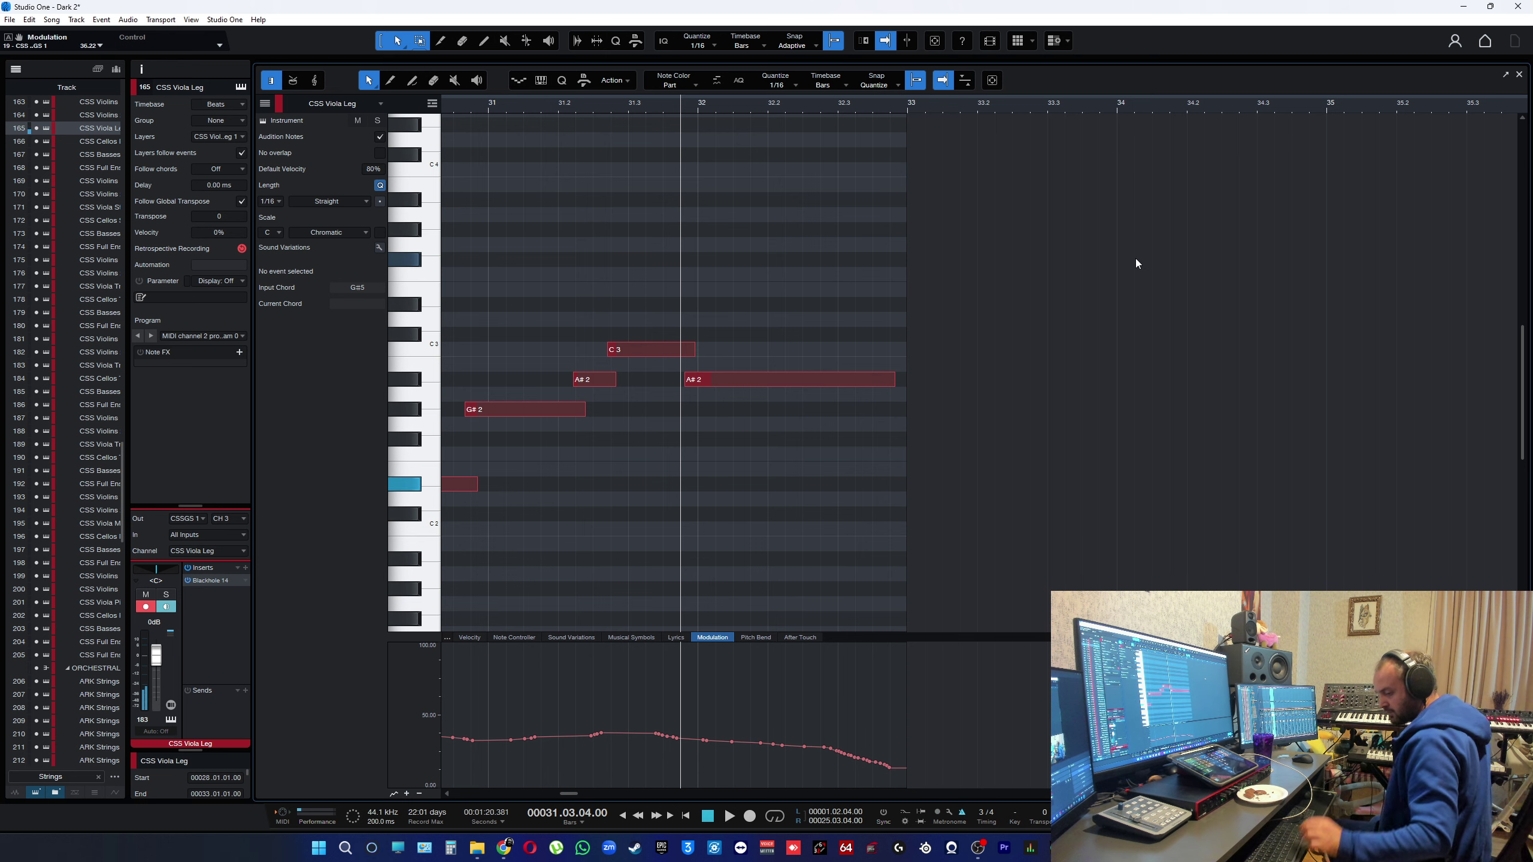
{"action": "key", "text": "F2"}
{"action": "scroll", "coordinate": [994, 546], "scroll_direction": "down", "scroll_amount": 6}
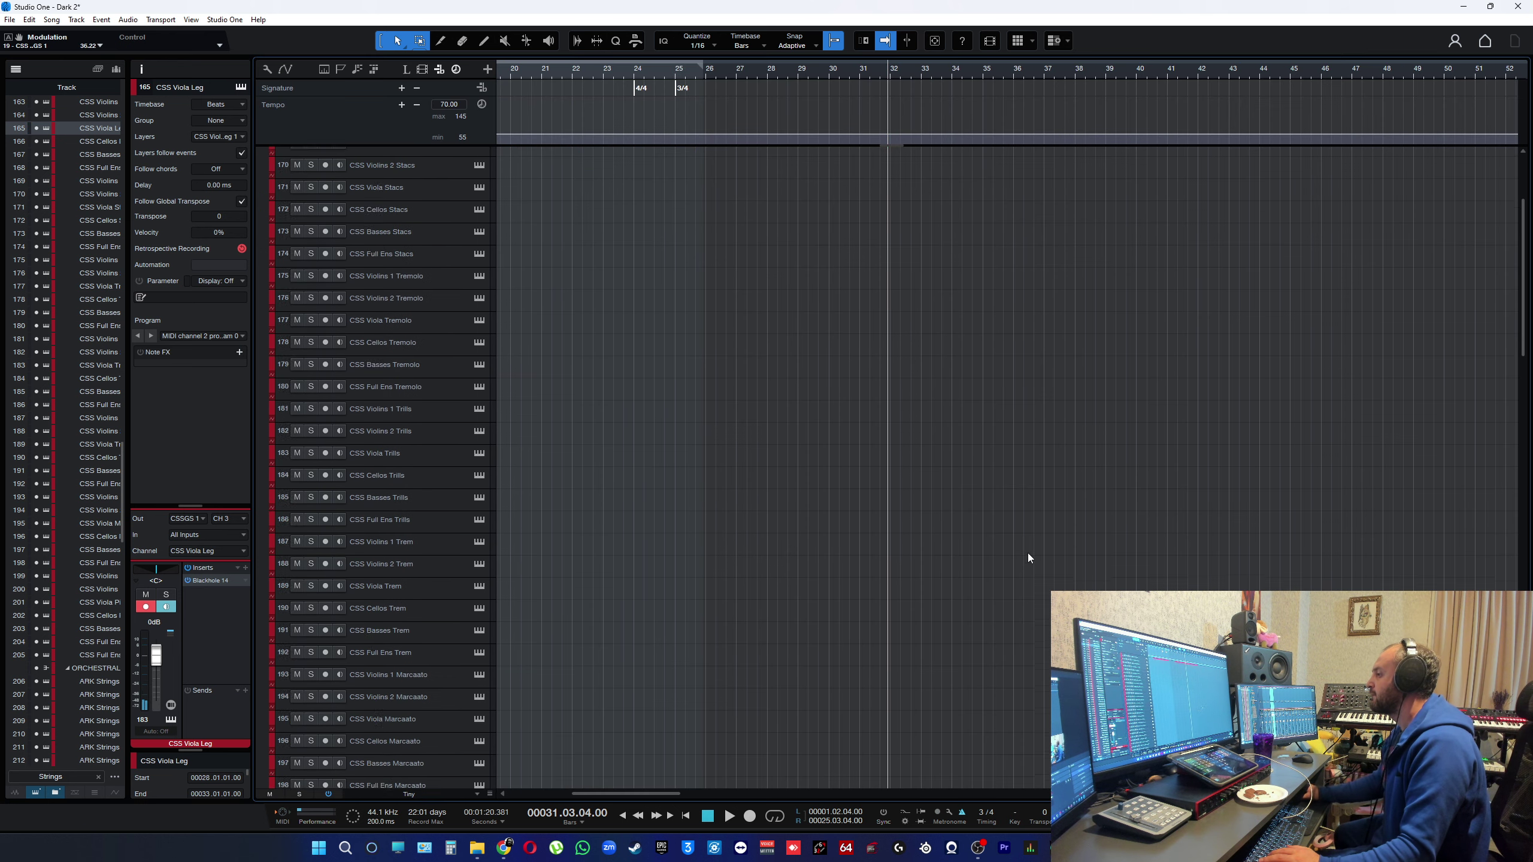
{"action": "scroll", "coordinate": [1023, 544], "scroll_direction": "down", "scroll_amount": 8}
{"action": "scroll", "coordinate": [996, 528], "scroll_direction": "down", "scroll_amount": 1}
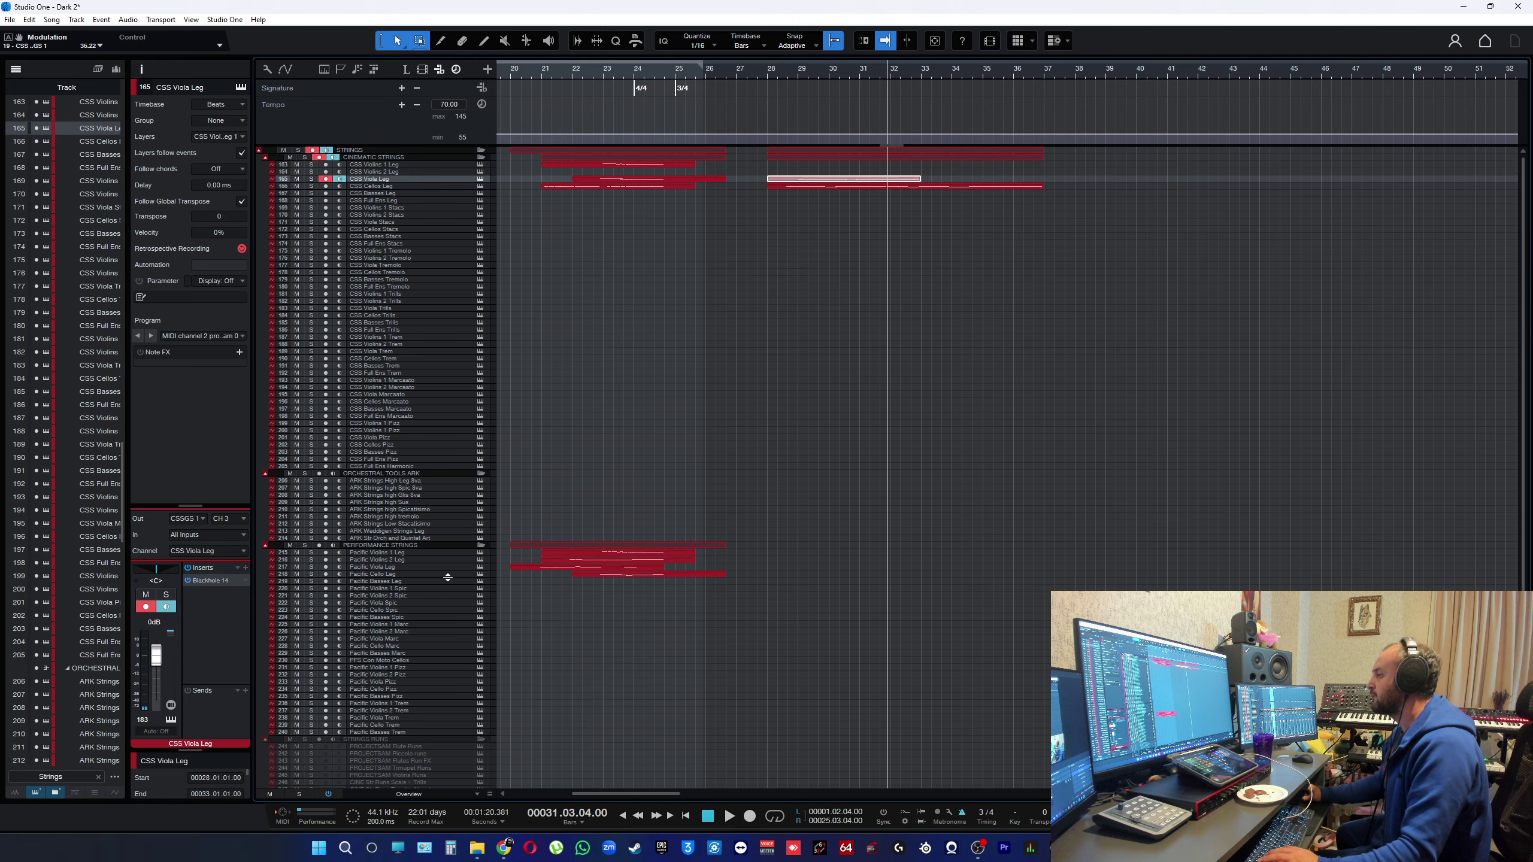
{"action": "key", "text": "alt+w"}
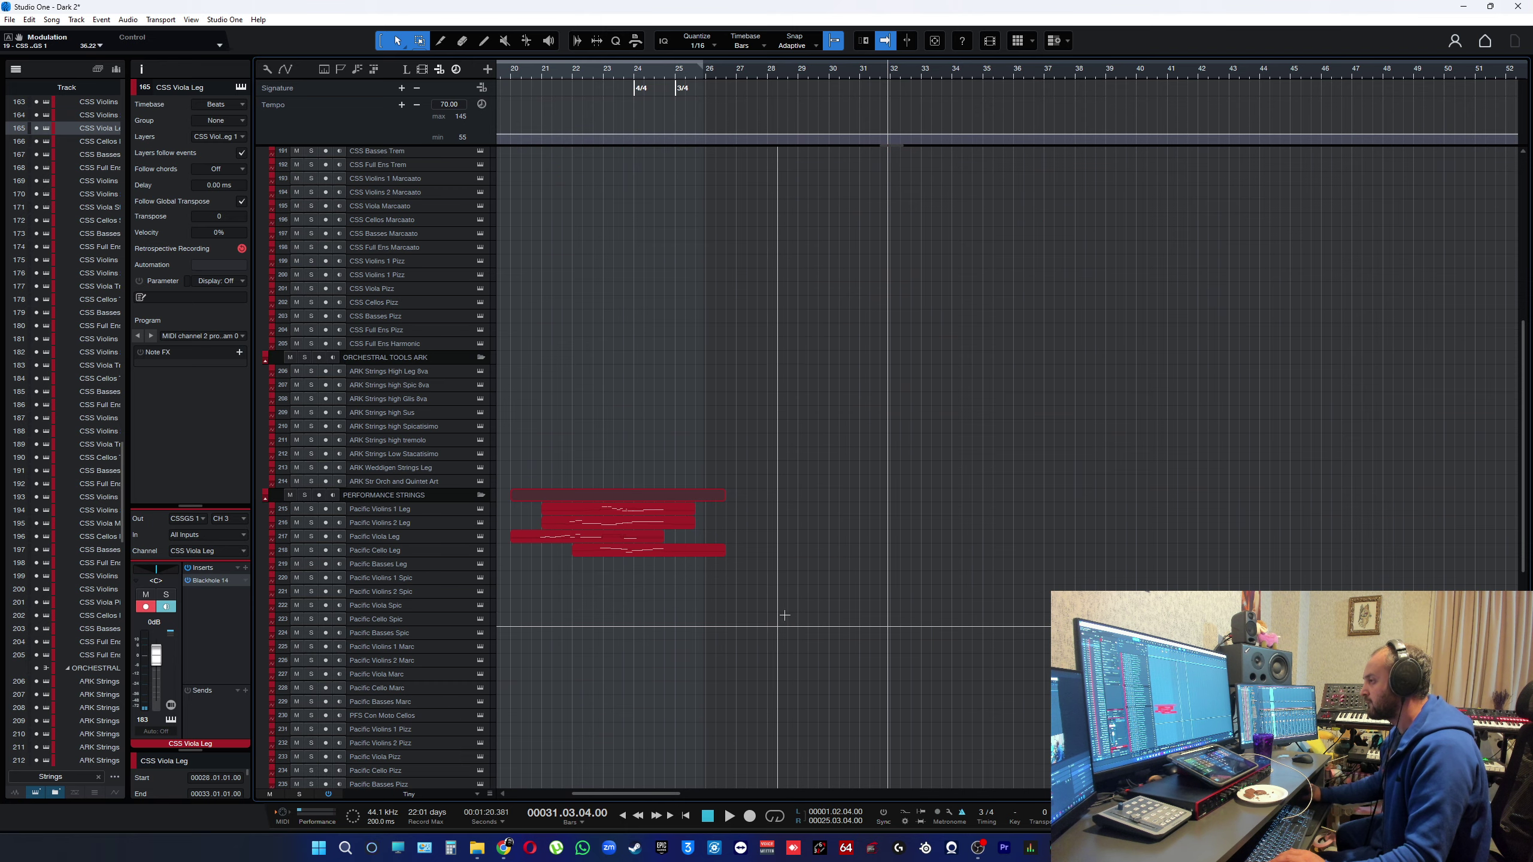
{"action": "left_click", "coordinate": [416, 541]}
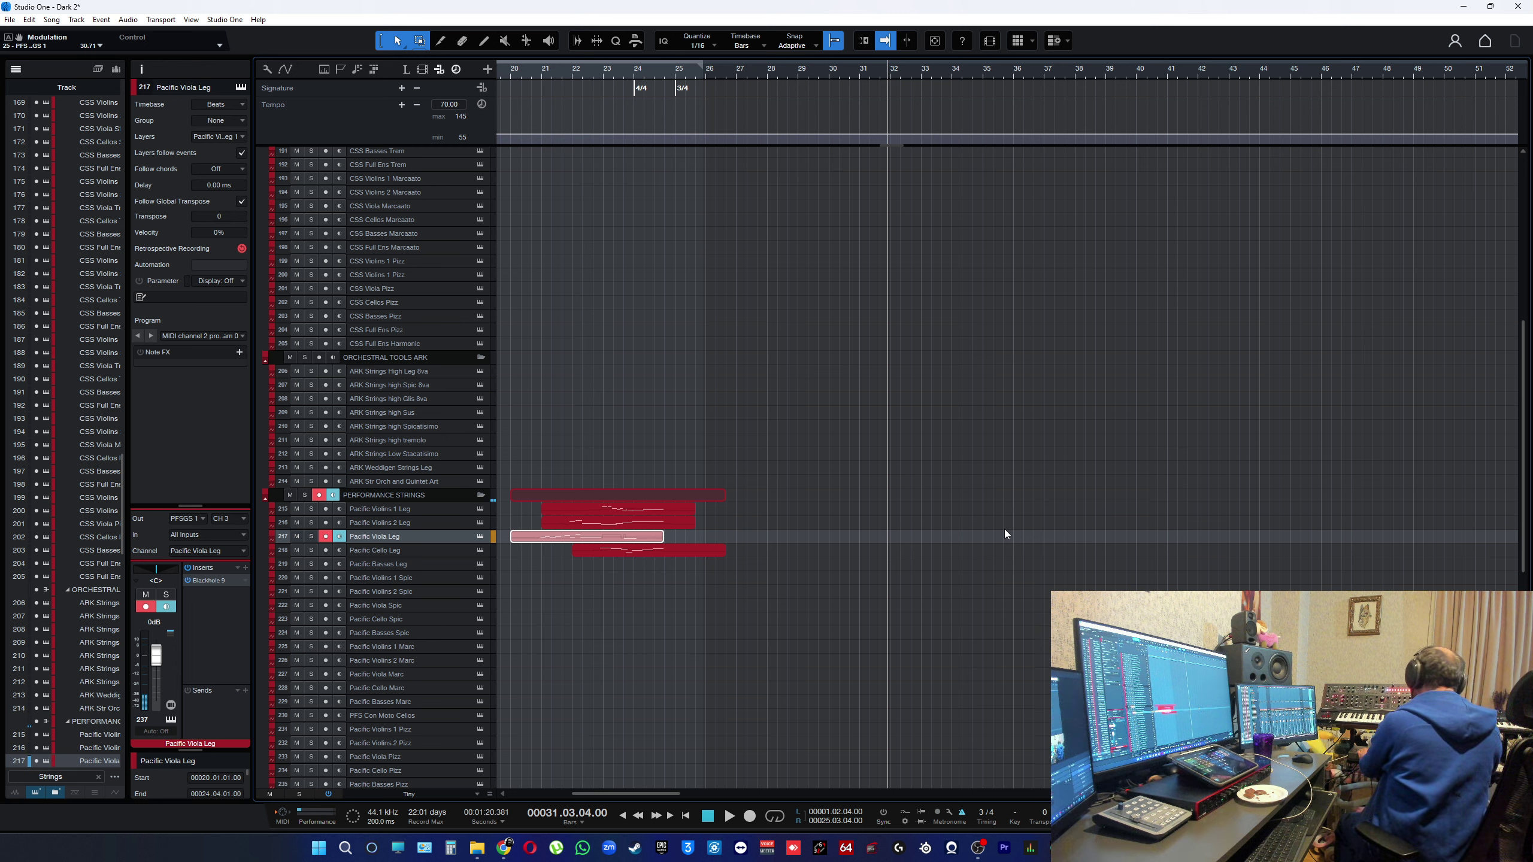
- Replay the song from 31.03.04 to about bar 36 several times to rehearse the Pacific Viola Leg line
{"action": "key", "text": "space"}
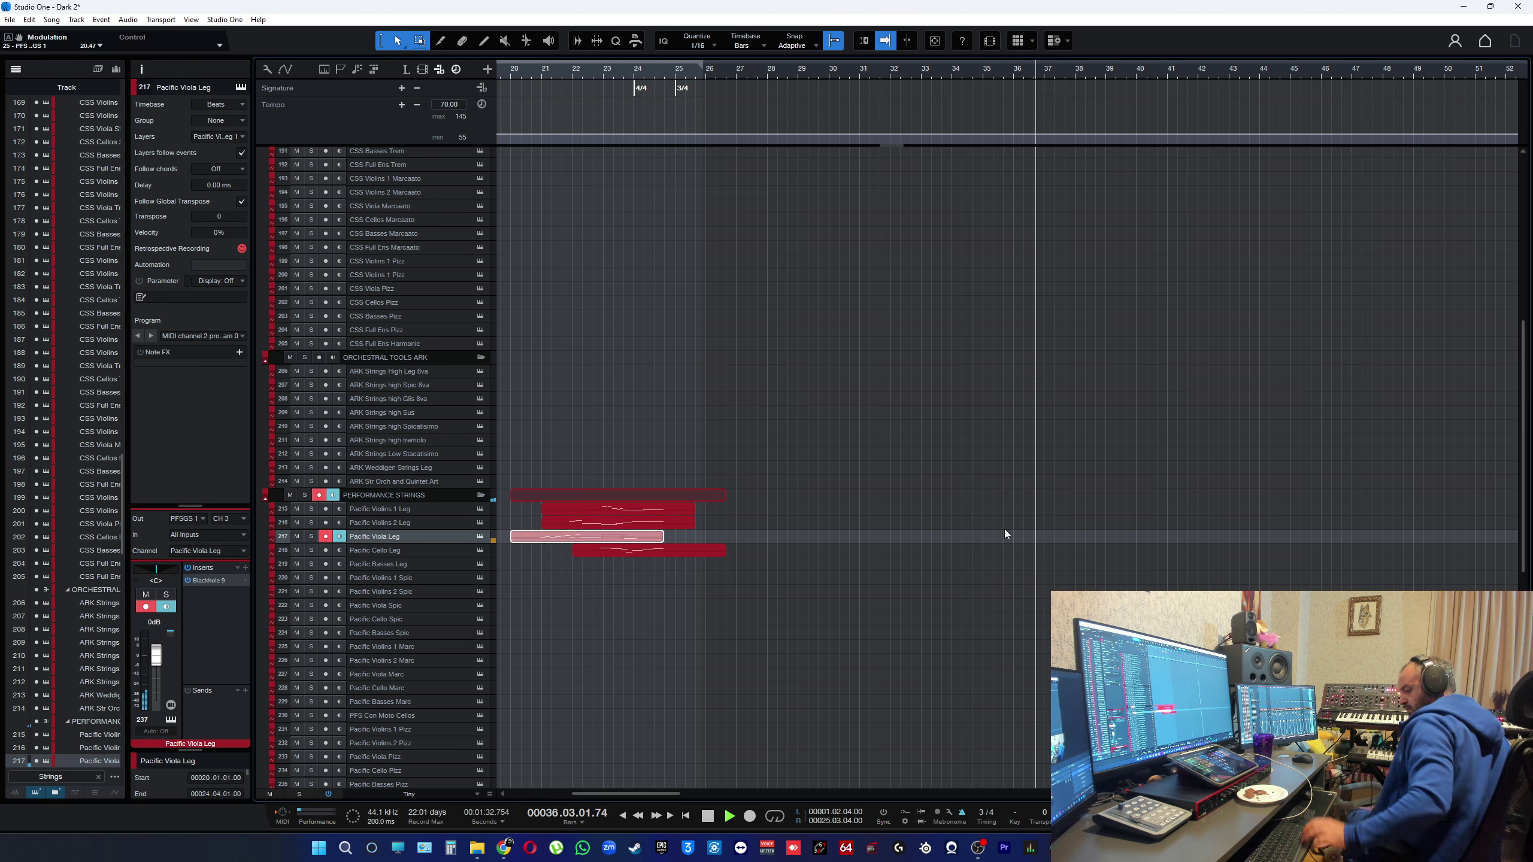
{"action": "key", "text": "space"}
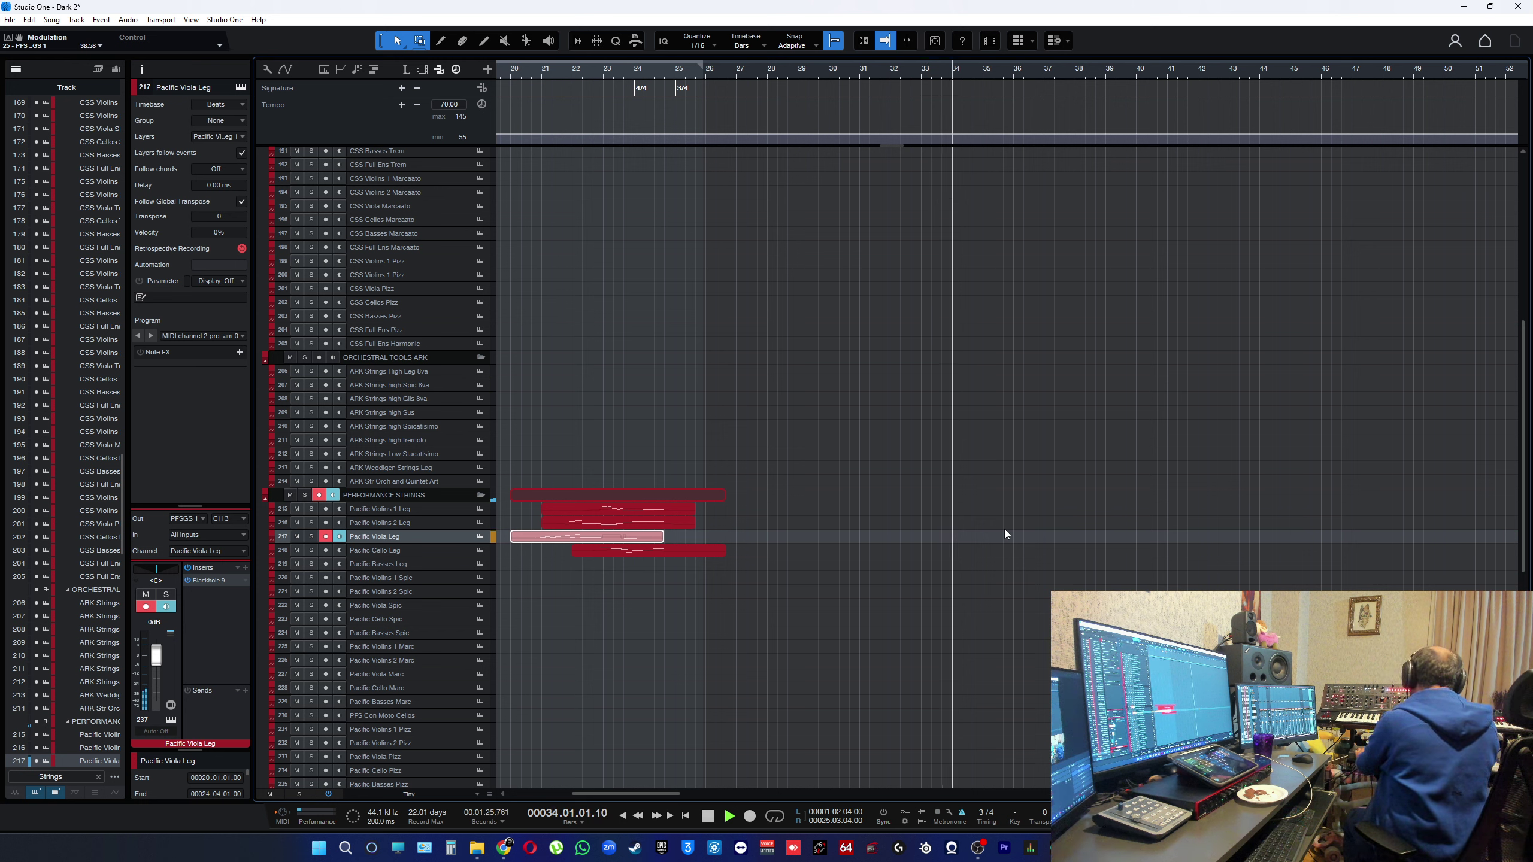
{"action": "key", "text": "KP_Subtract"}
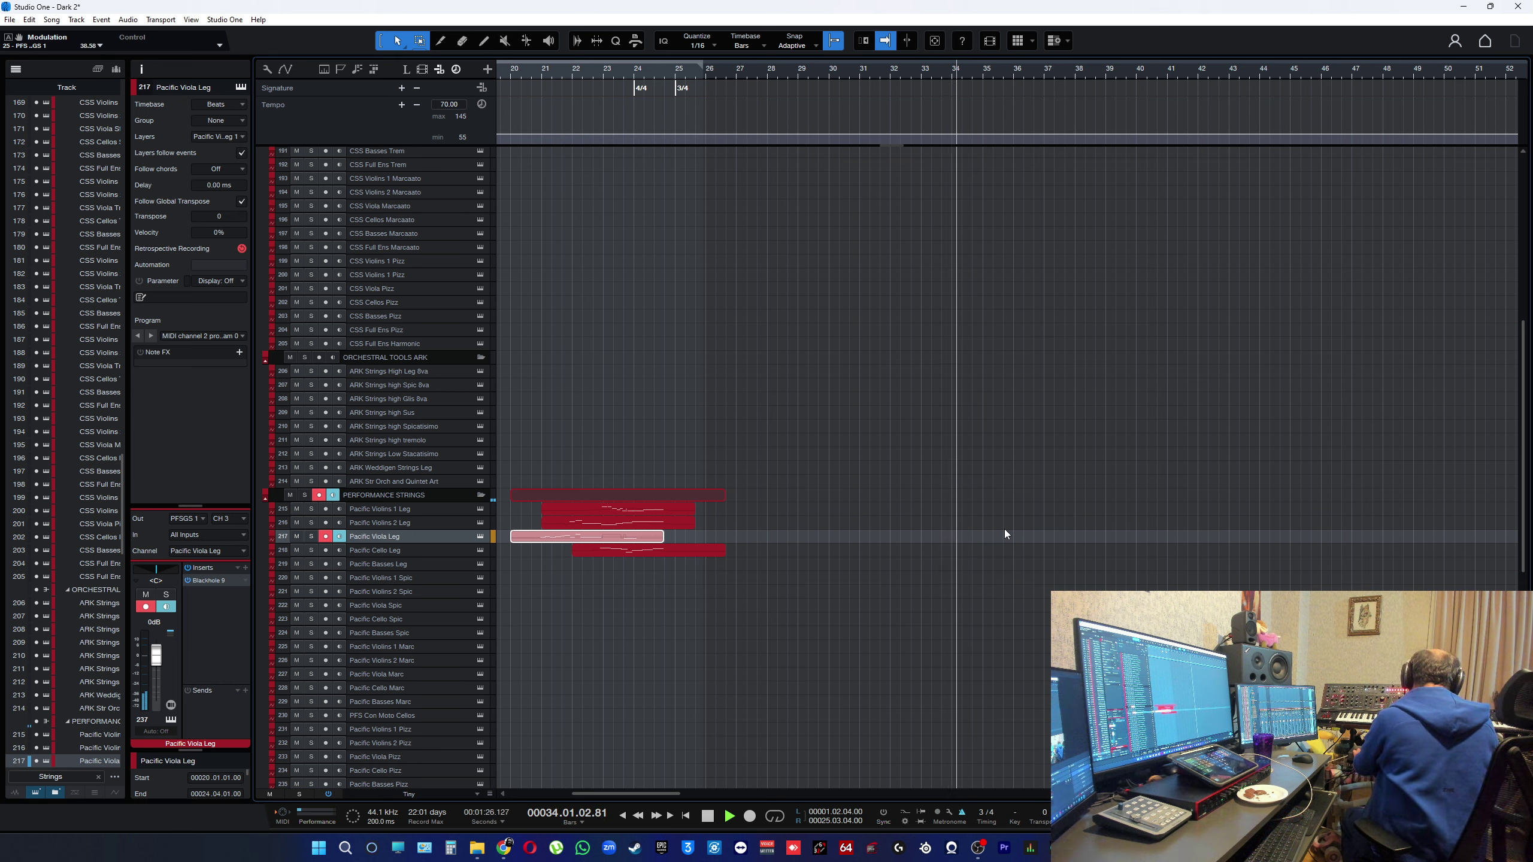
{"action": "key", "text": "space"}
{"action": "key", "text": "space"}
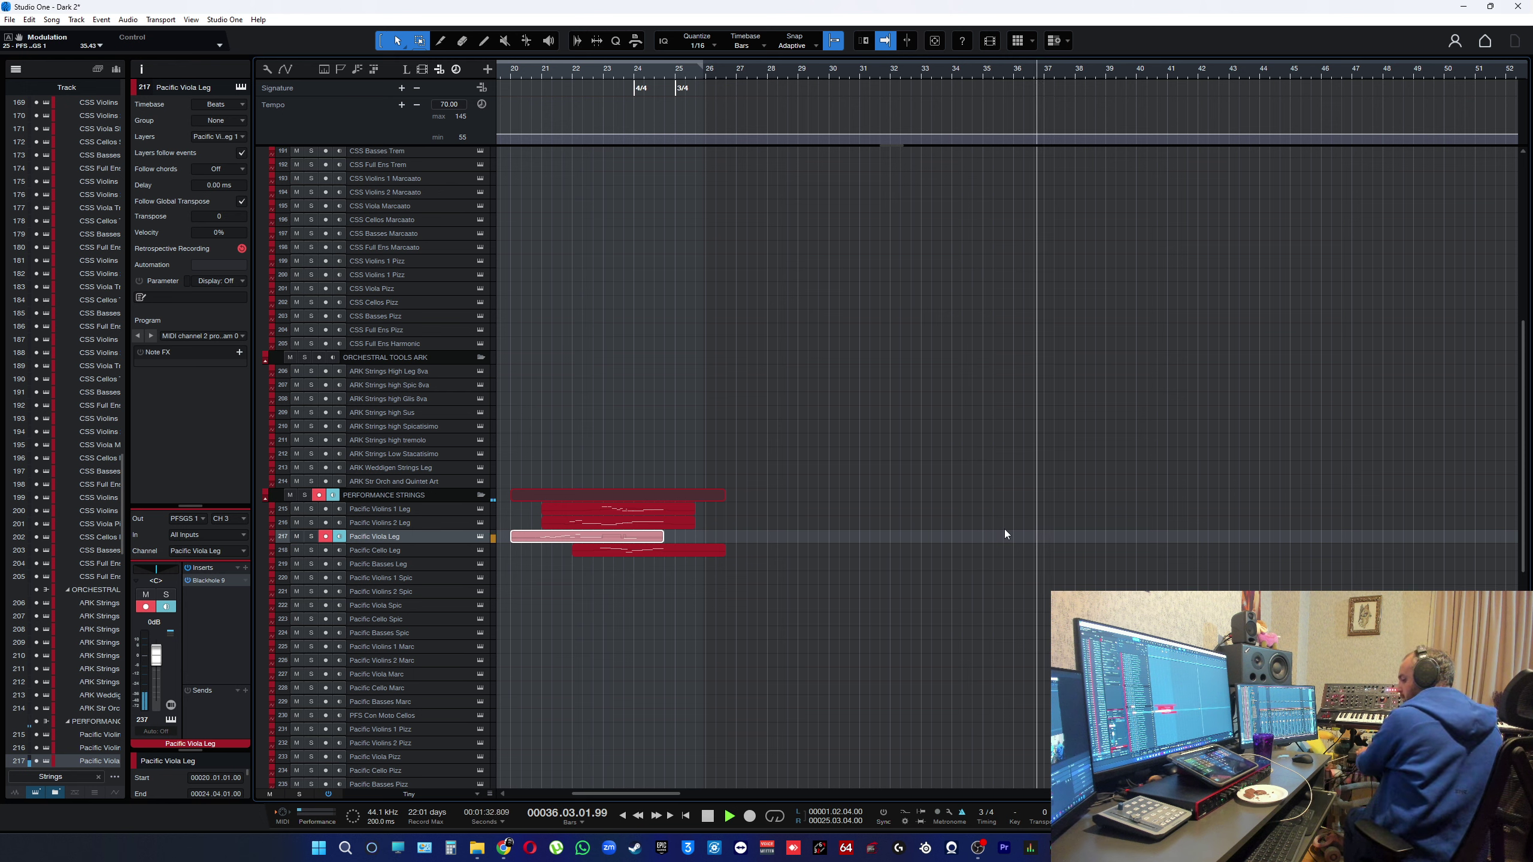
{"action": "key", "text": "space"}
{"action": "key", "text": "space"}
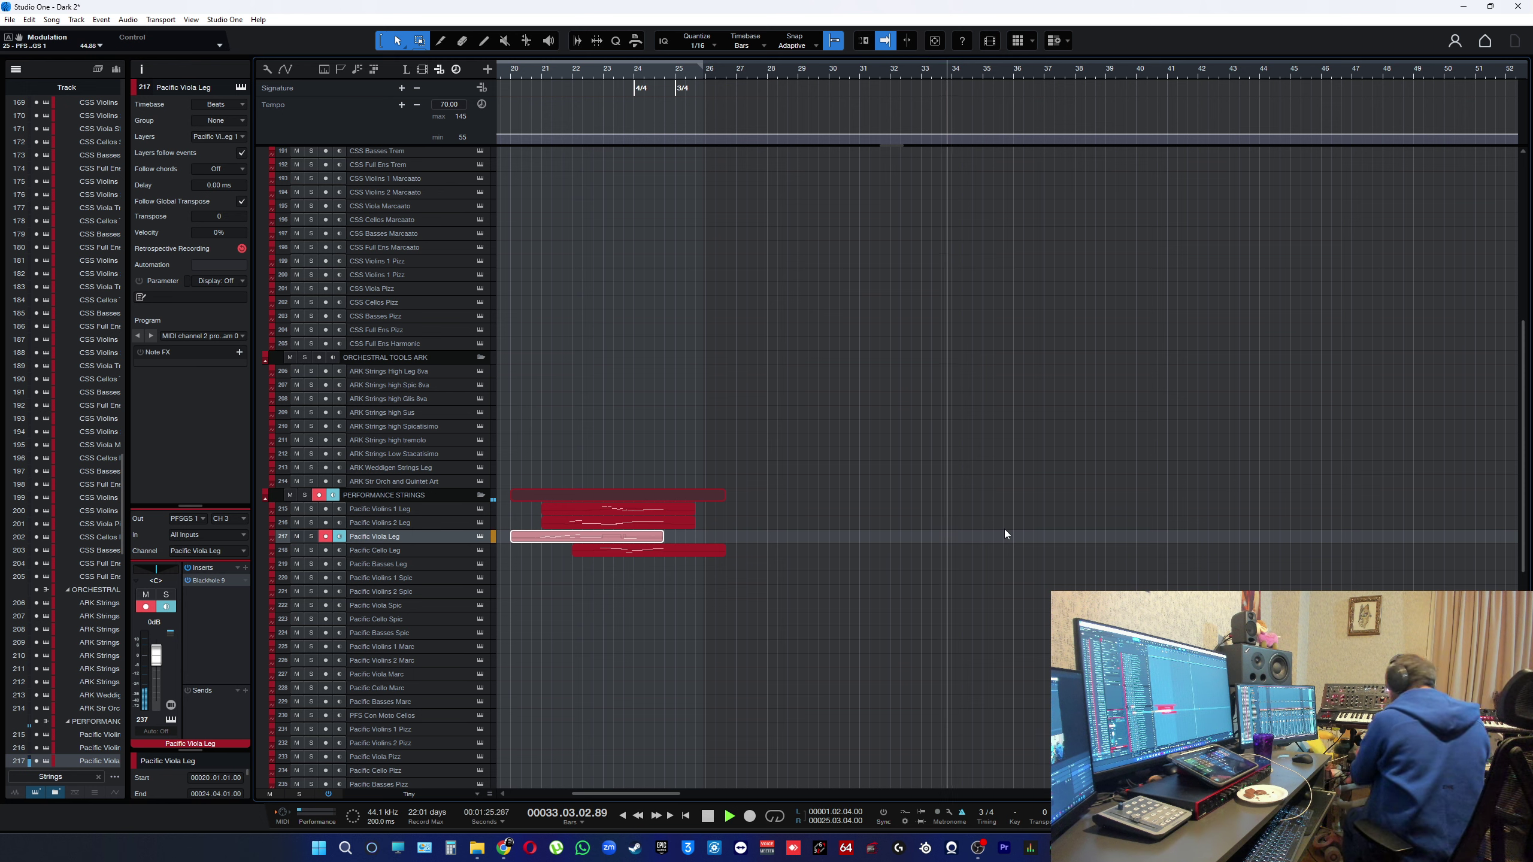
{"action": "key", "text": "space"}
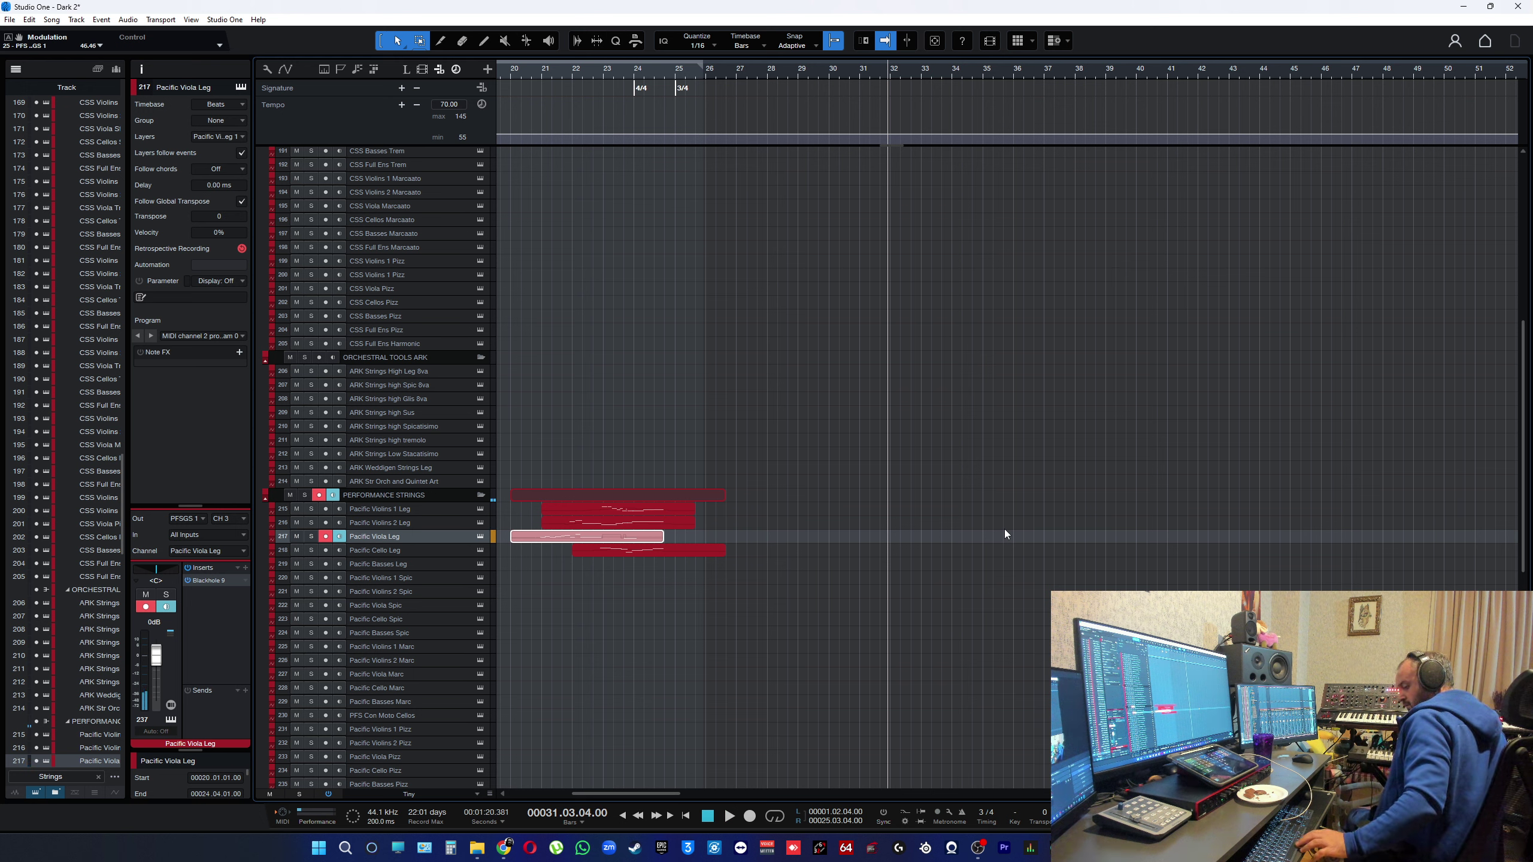
{"action": "key", "text": "space"}
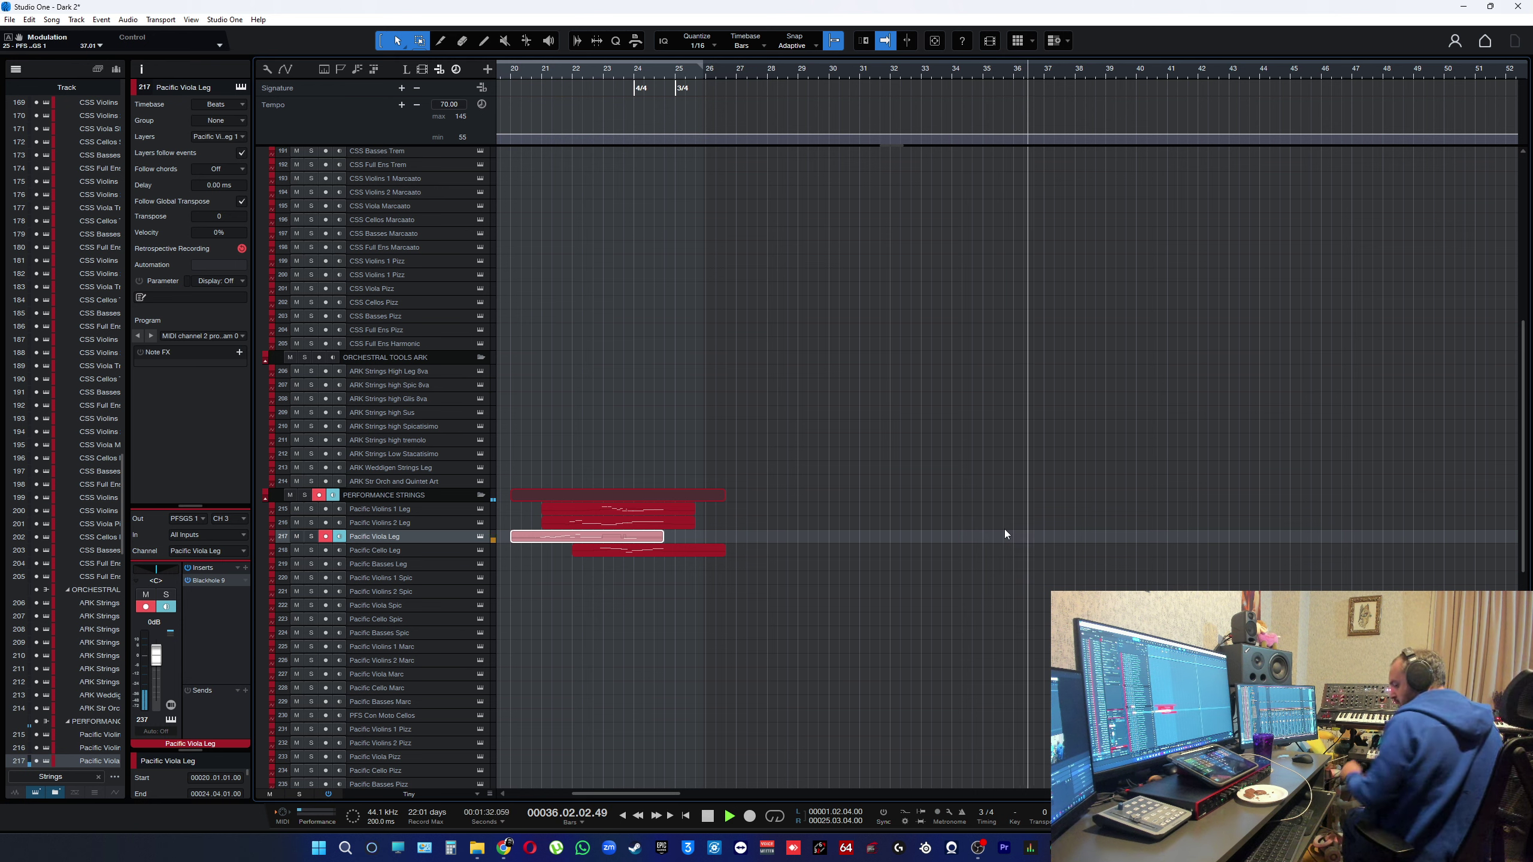
{"action": "key", "text": "space"}
{"action": "key", "text": "space"}
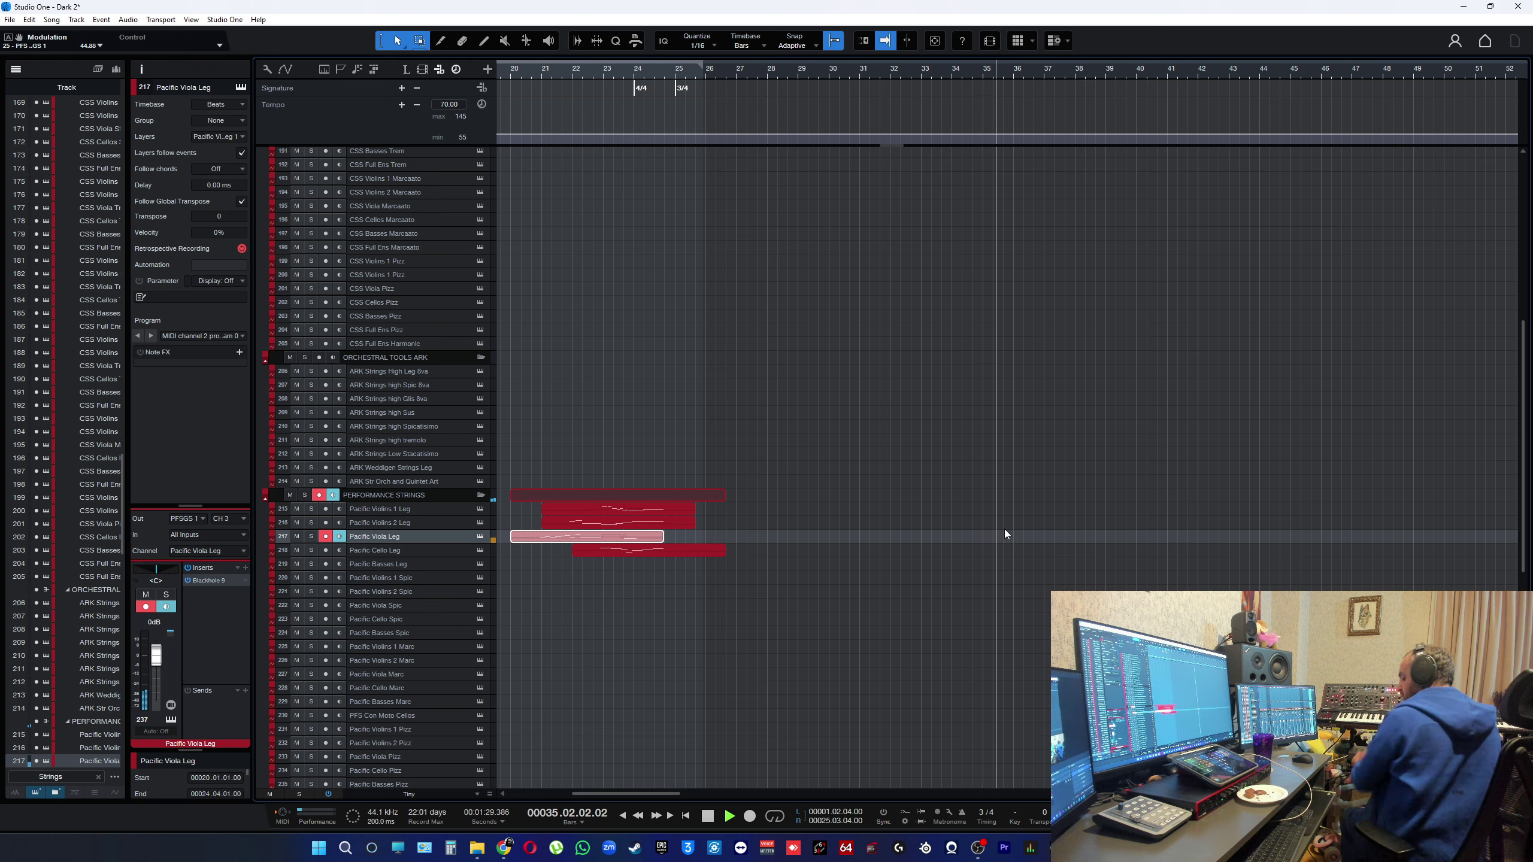
{"action": "key", "text": "space"}
{"action": "key", "text": "space"}
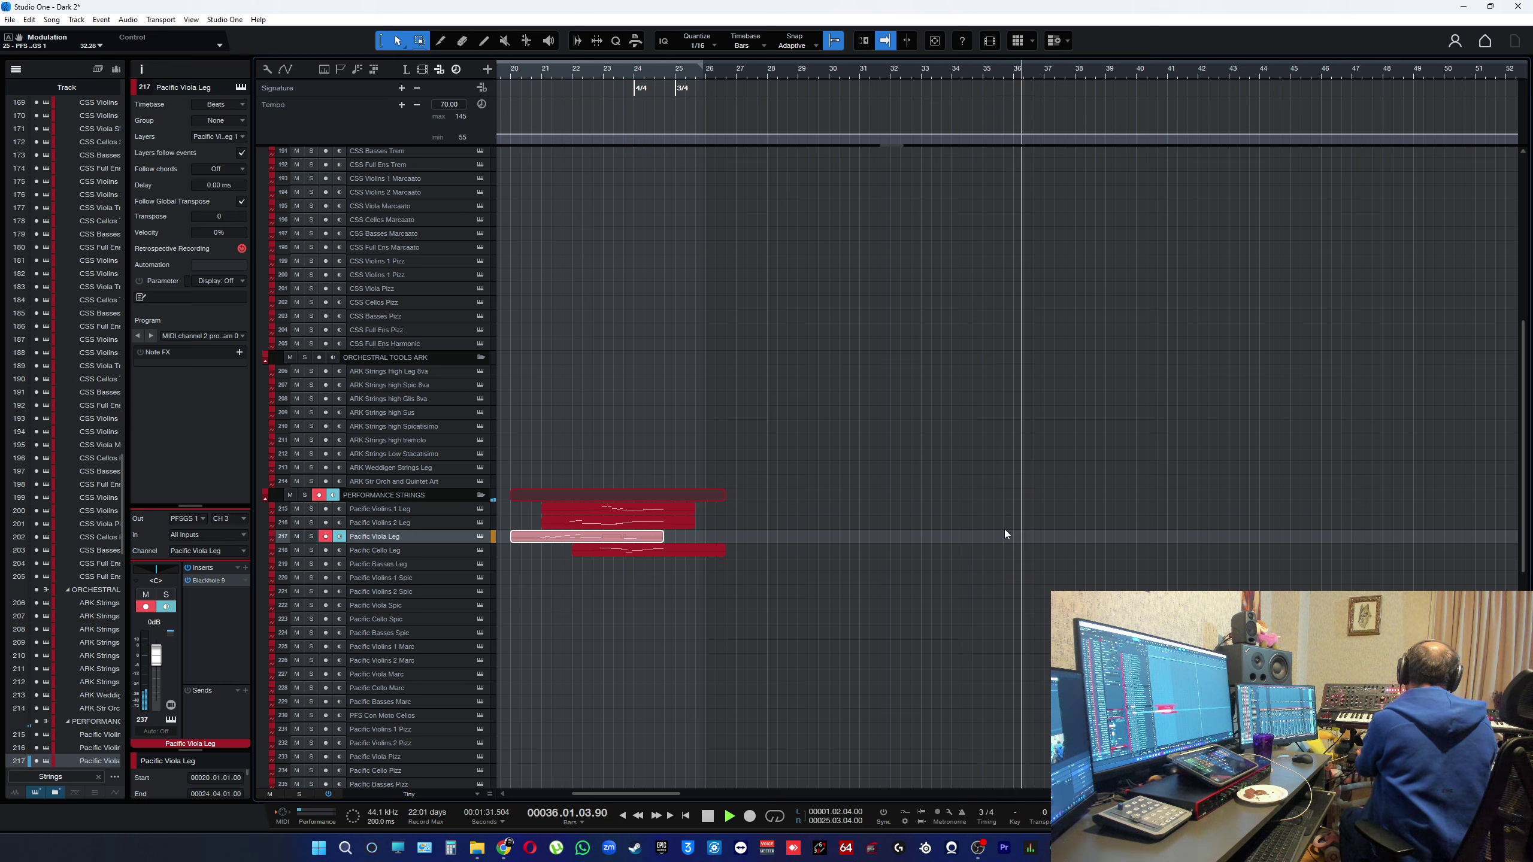
{"action": "key", "text": "space"}
- Try to record two takes of the Pacific Viola Leg line from 31.03.04 and discard both
{"action": "key", "text": "KP_Multiply"}
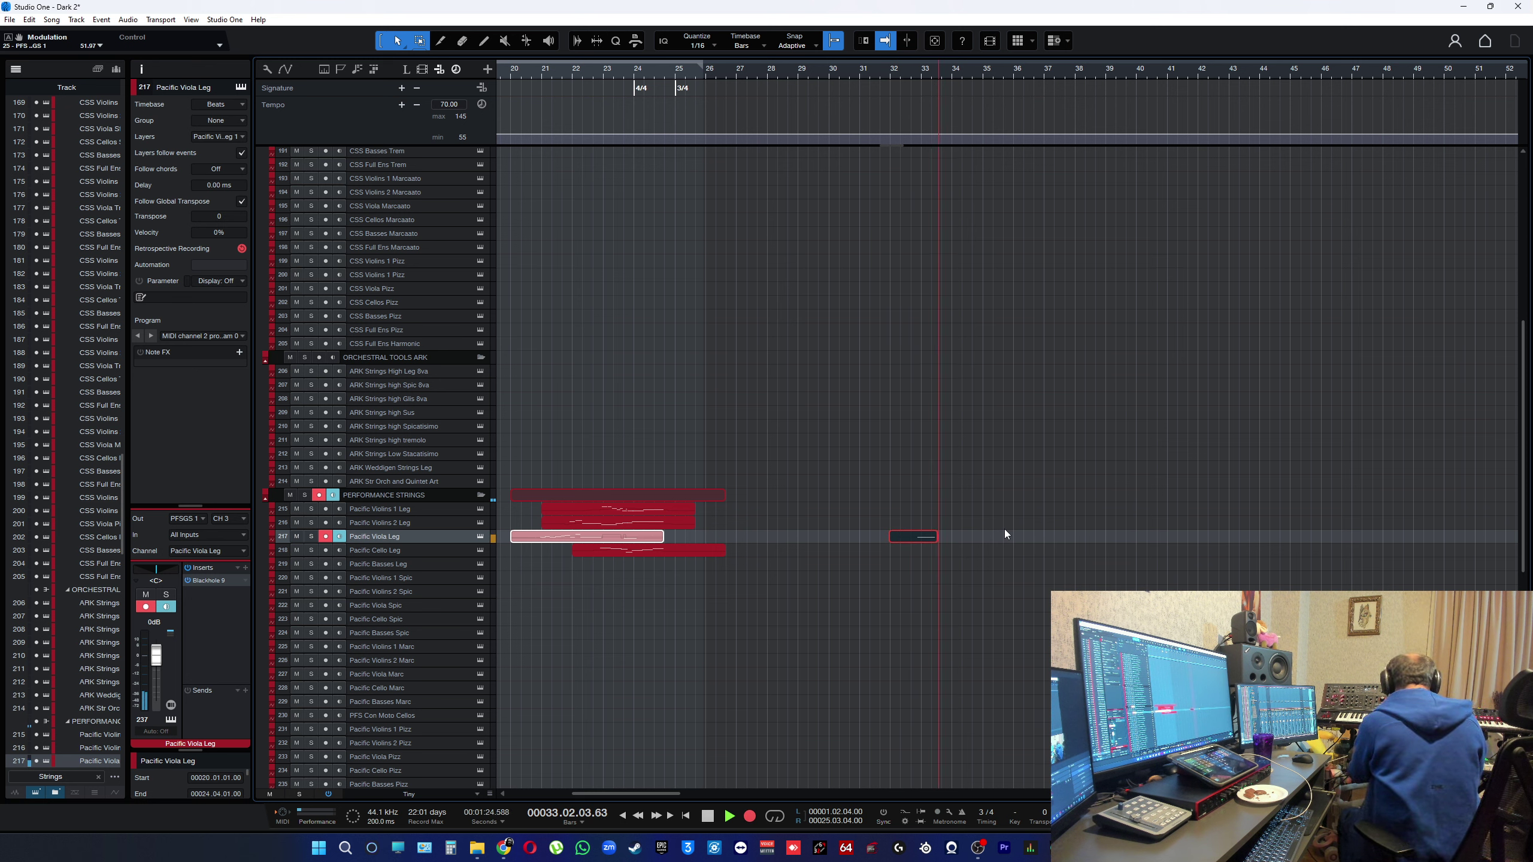
{"action": "key", "text": "space"}
{"action": "key", "text": "Delete"}
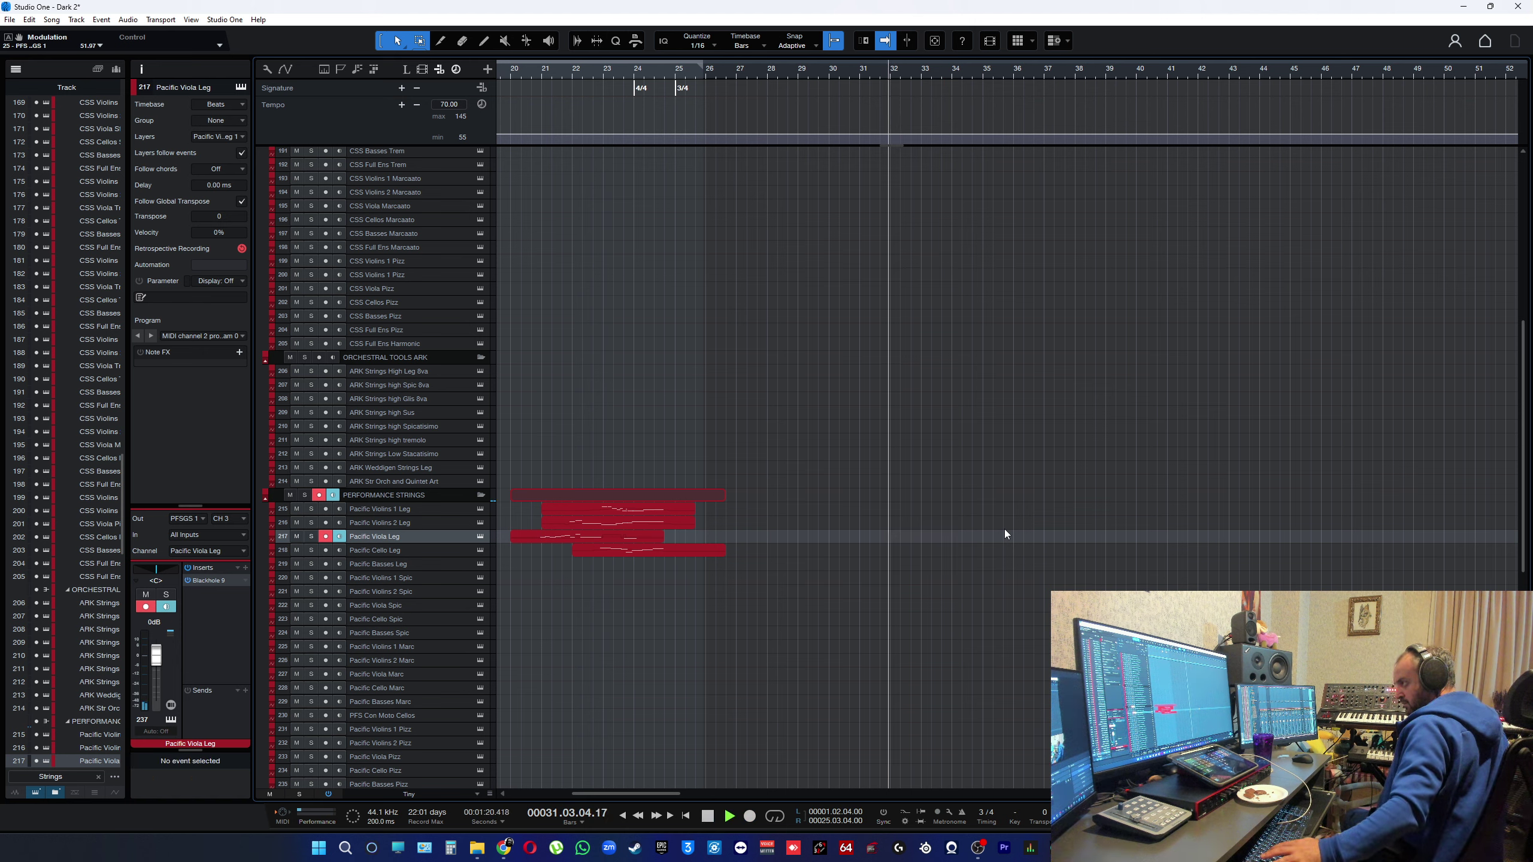
{"action": "key", "text": "KP_Multiply"}
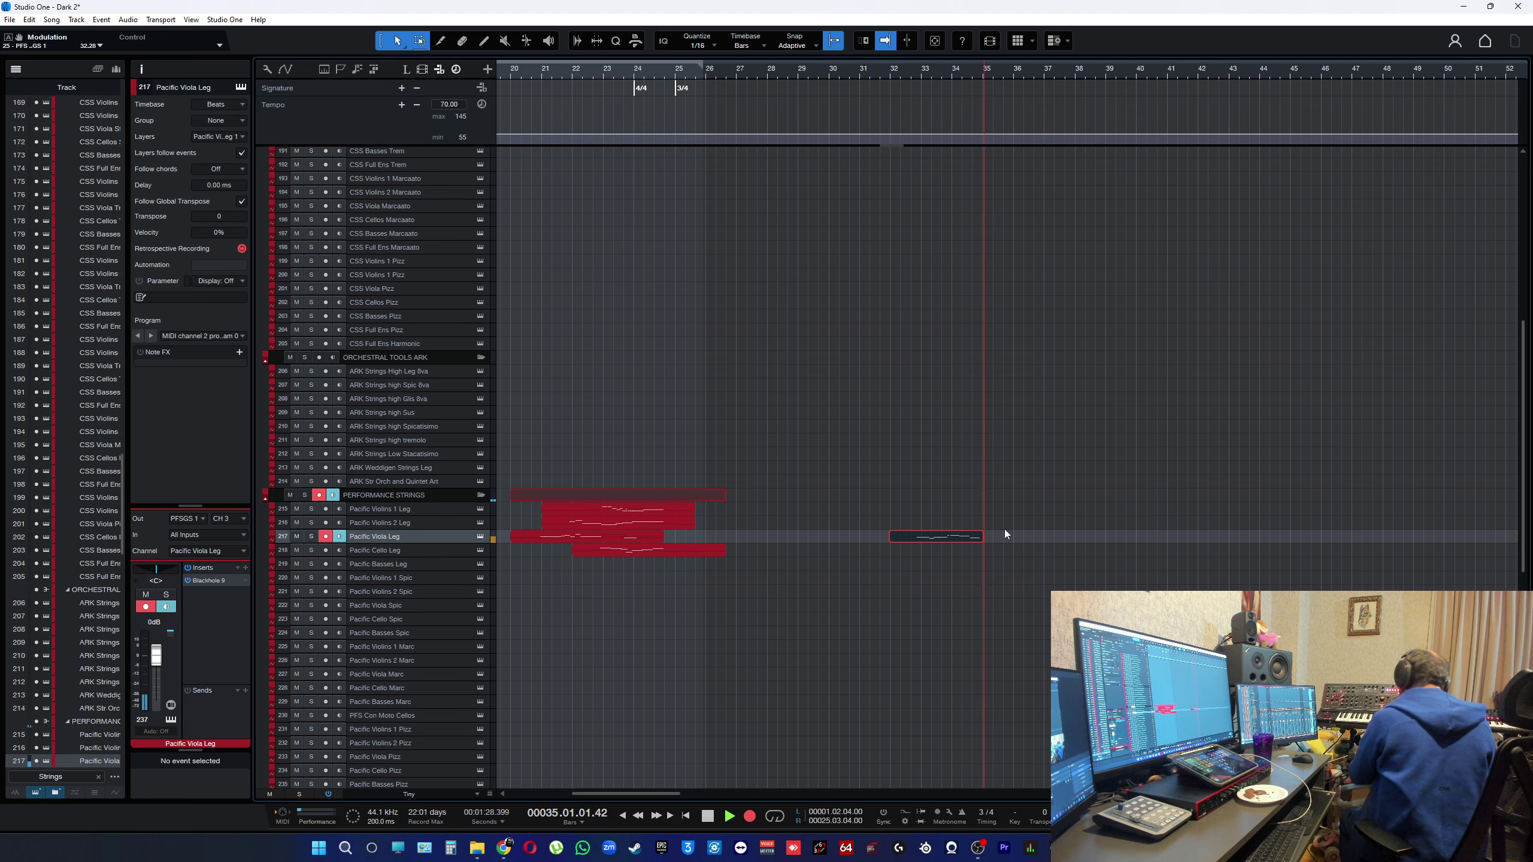
{"action": "key", "text": "space"}
{"action": "key", "text": "ctrl+z"}
- Record the Pacific Viola Leg line from 31.03.04 to past 36.03, and play the new part in the note editor
{"action": "key", "text": "KP_Multiply"}
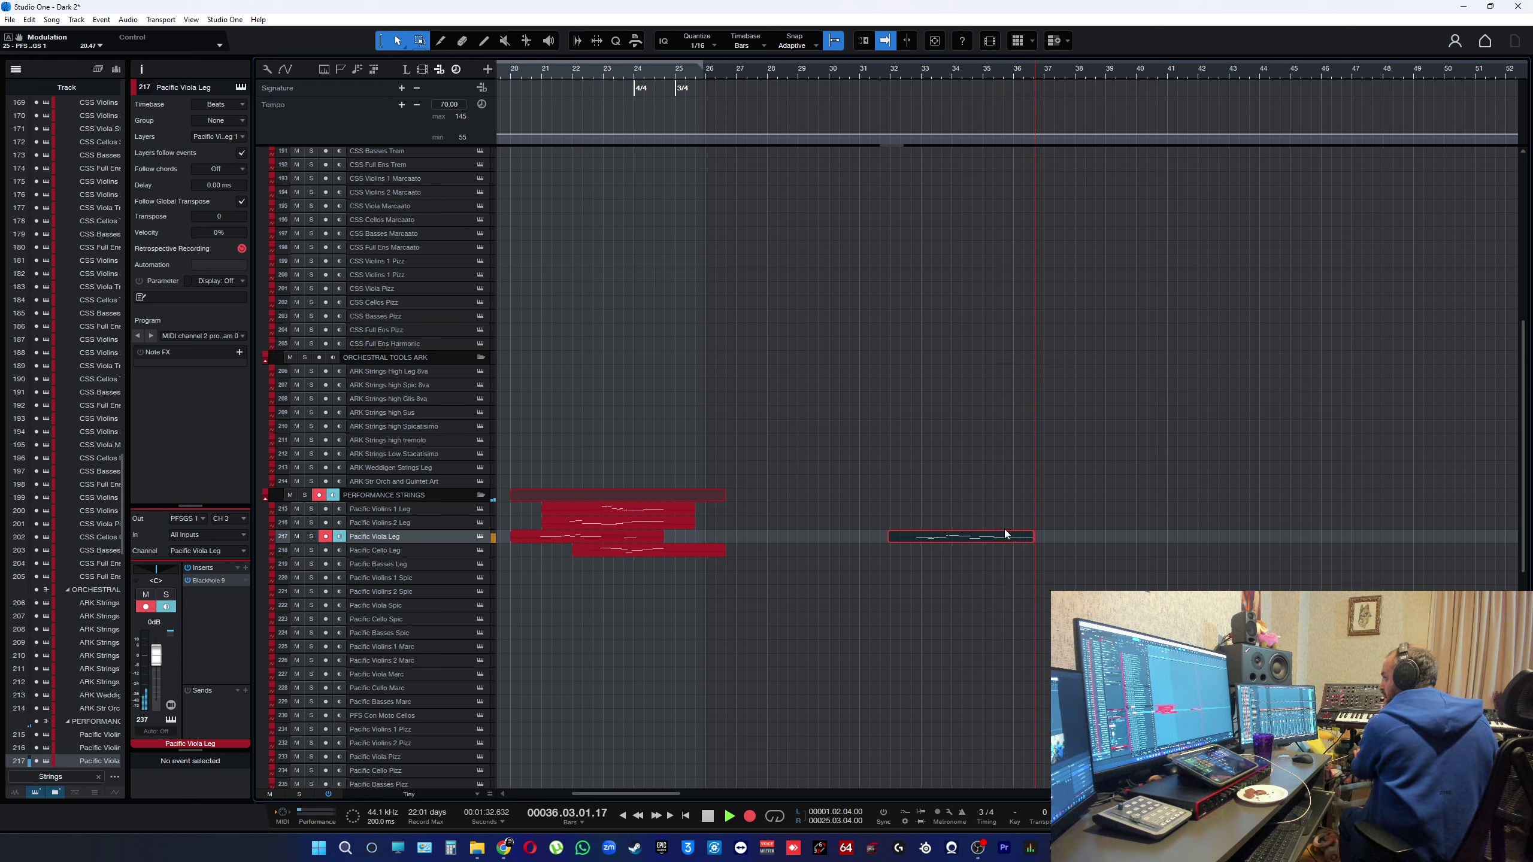
{"action": "key", "text": "space"}
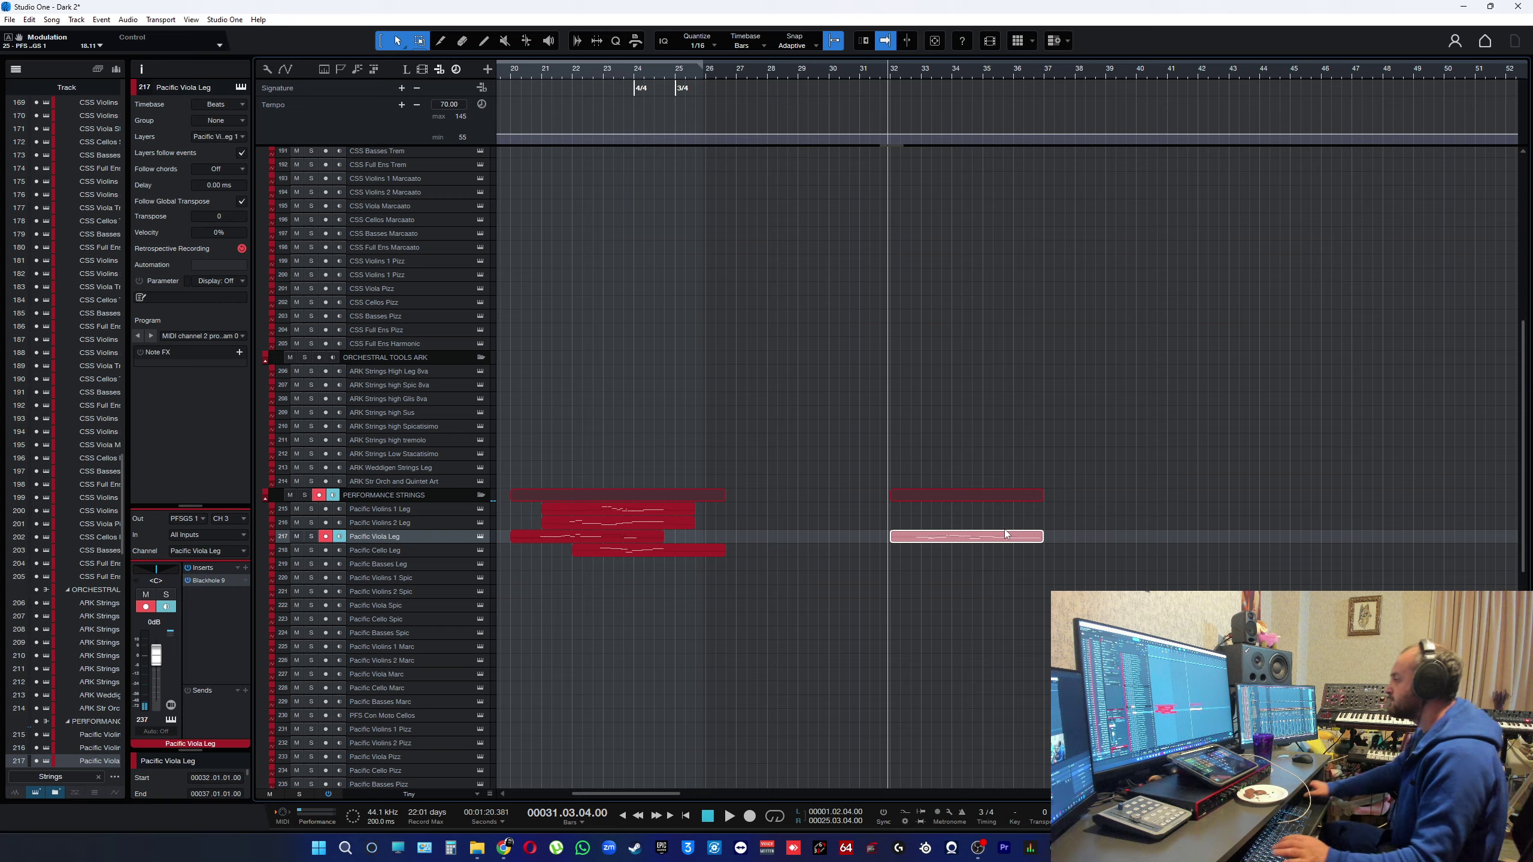
{"action": "double_click", "coordinate": [1003, 533]}
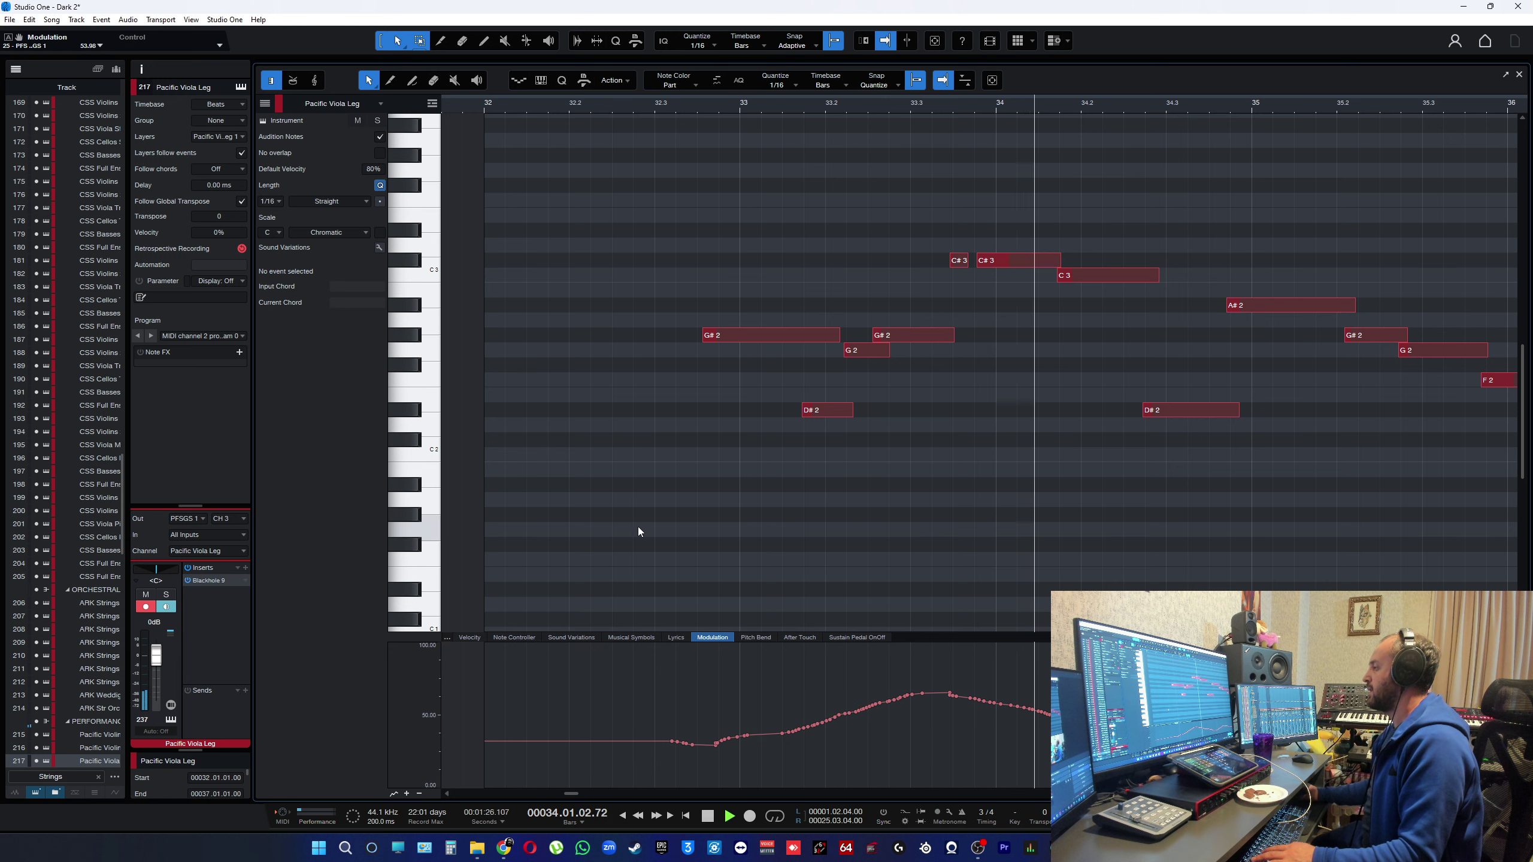
{"action": "key", "text": "space"}
- Filter the track list by "Vox" and mute the VOX Elven Voice track in the arrangement
{"action": "left_click", "coordinate": [51, 777]}
{"action": "type", "text": "Vox"}
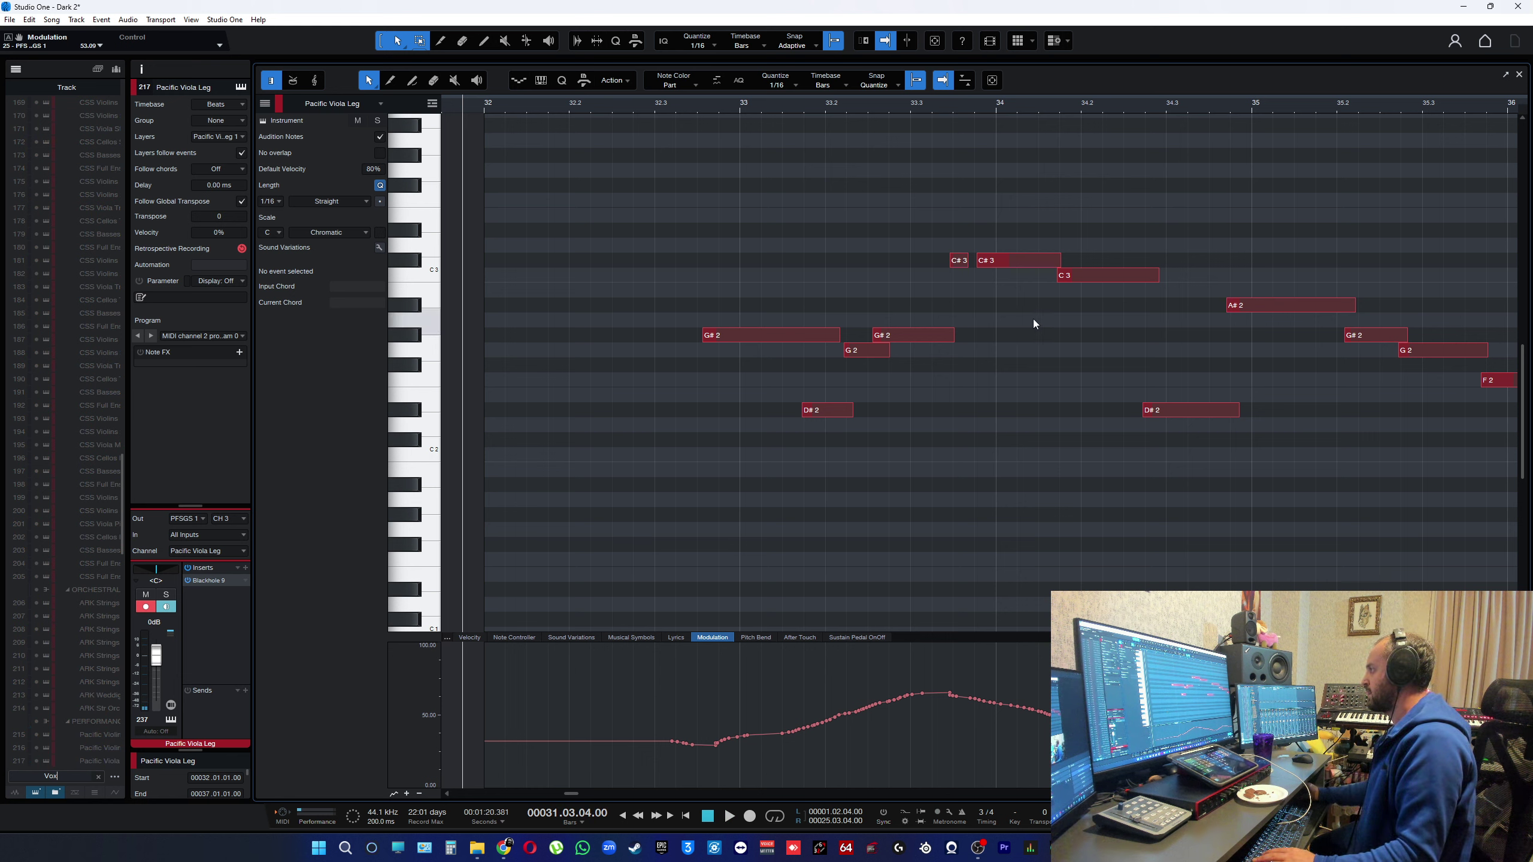
{"action": "type", "text": "e"}
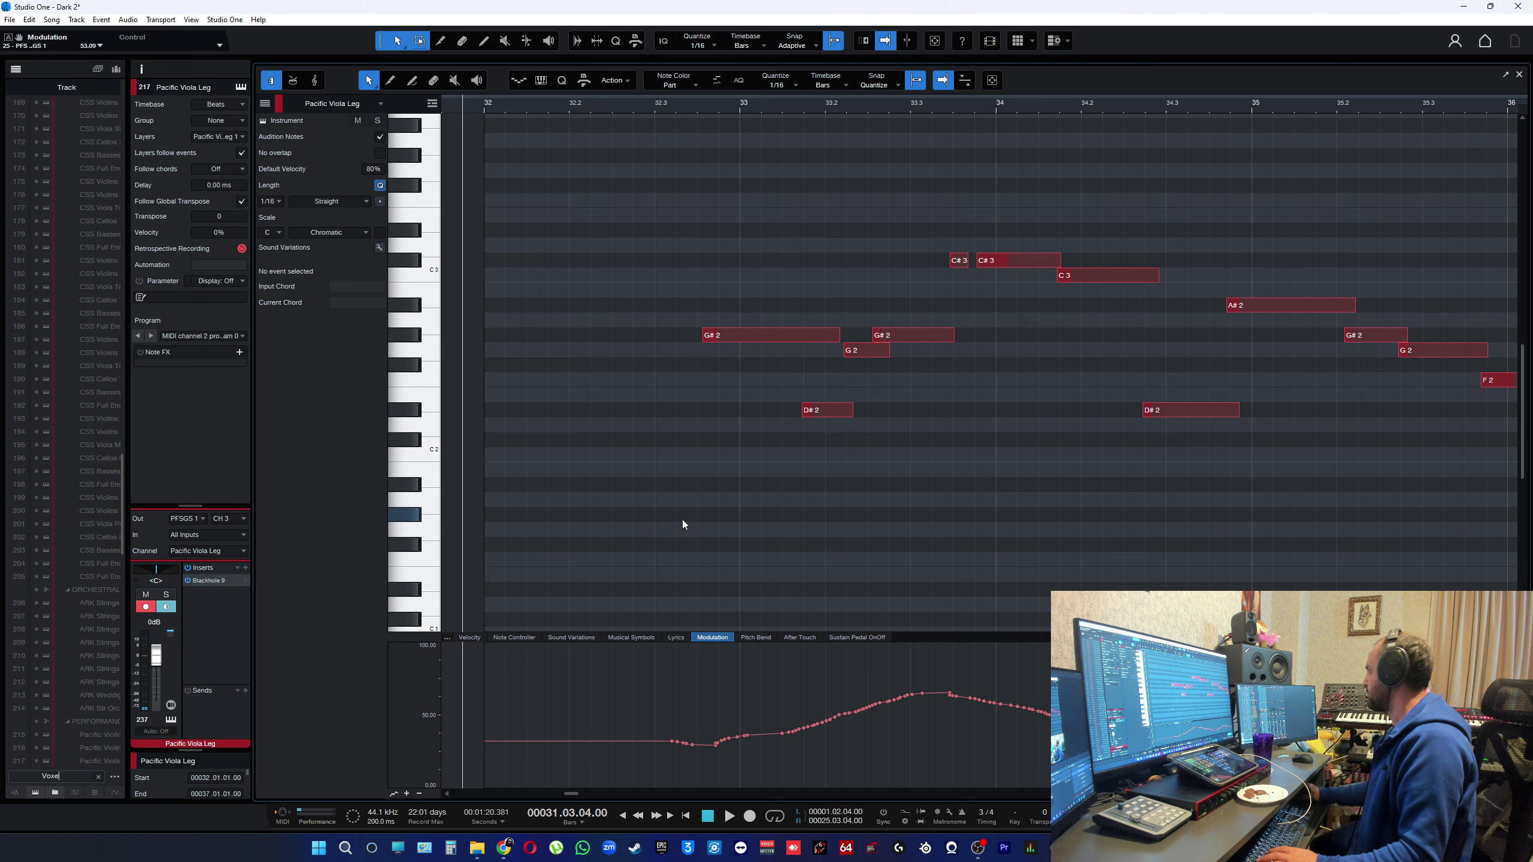
{"action": "key", "text": "F2"}
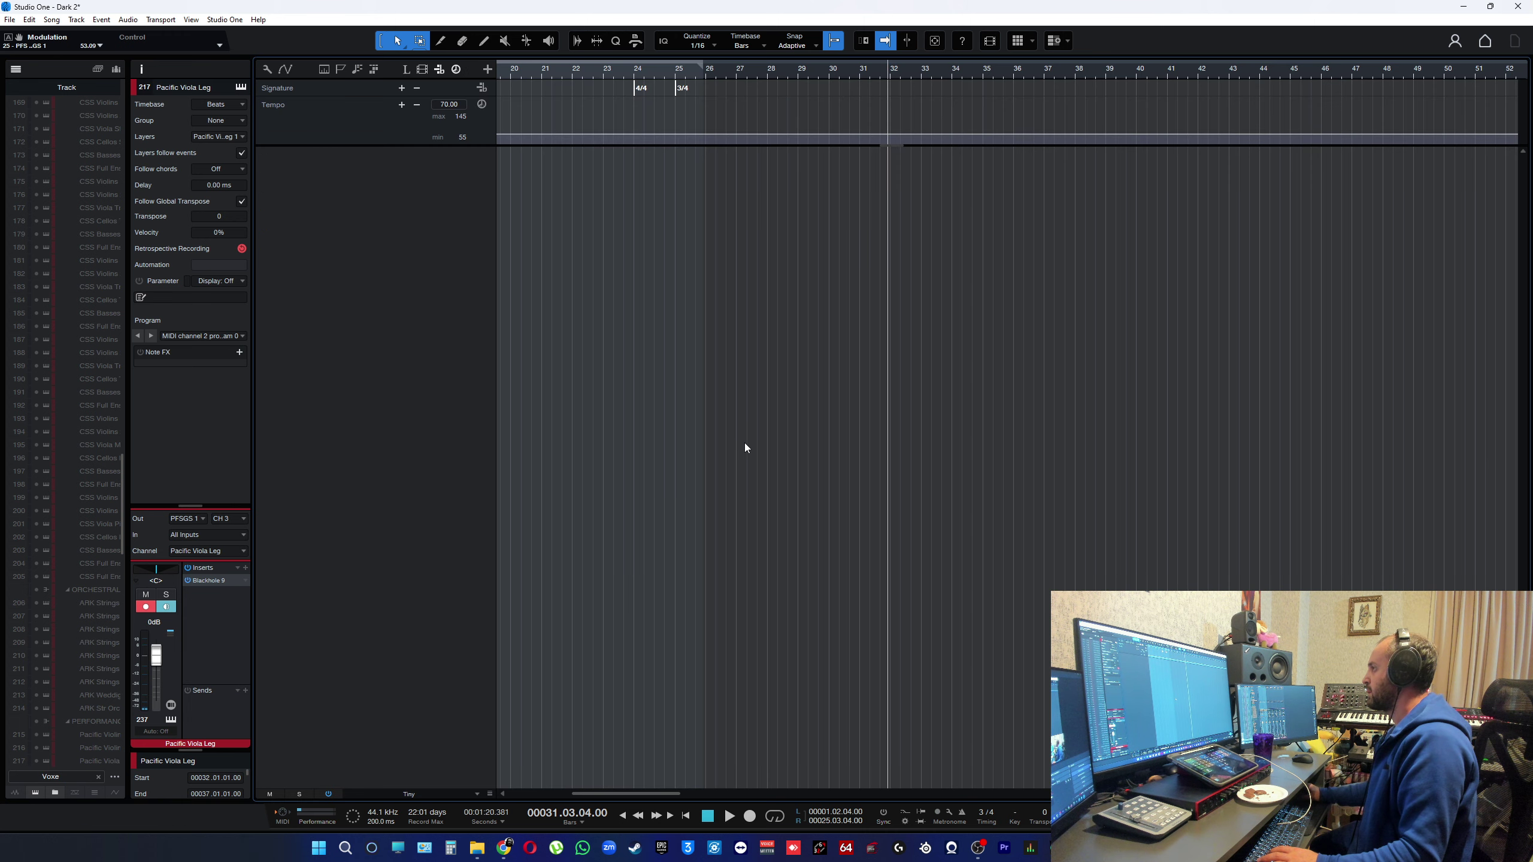
{"action": "key", "text": "BackSpace"}
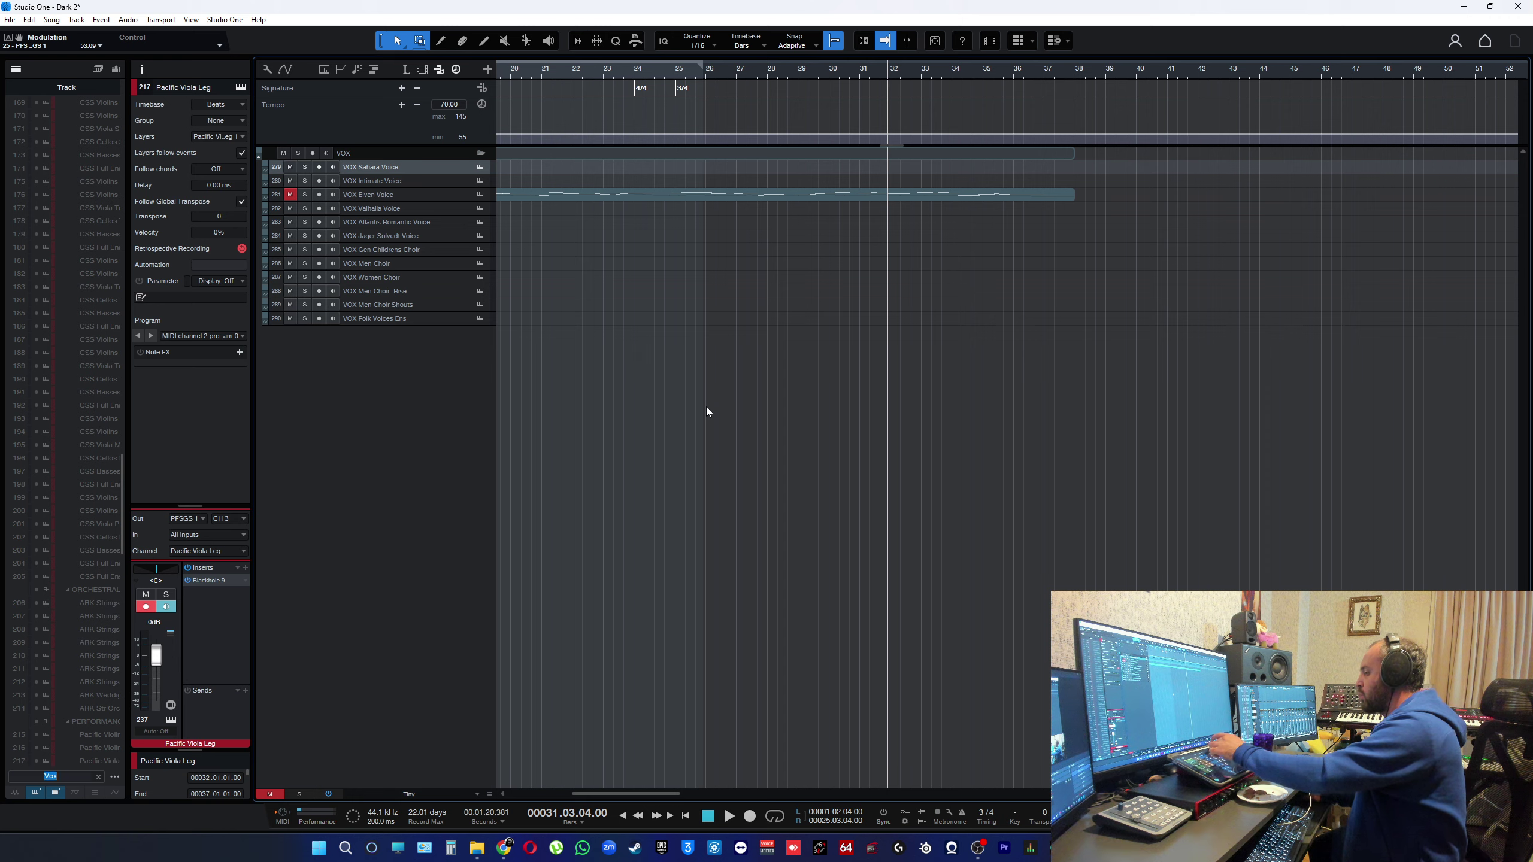
- Filter the track list by "Strings" and reopen the Pacific Viola Leg part starting at bar 32 in the note editor
{"action": "type", "text": "Strings"}
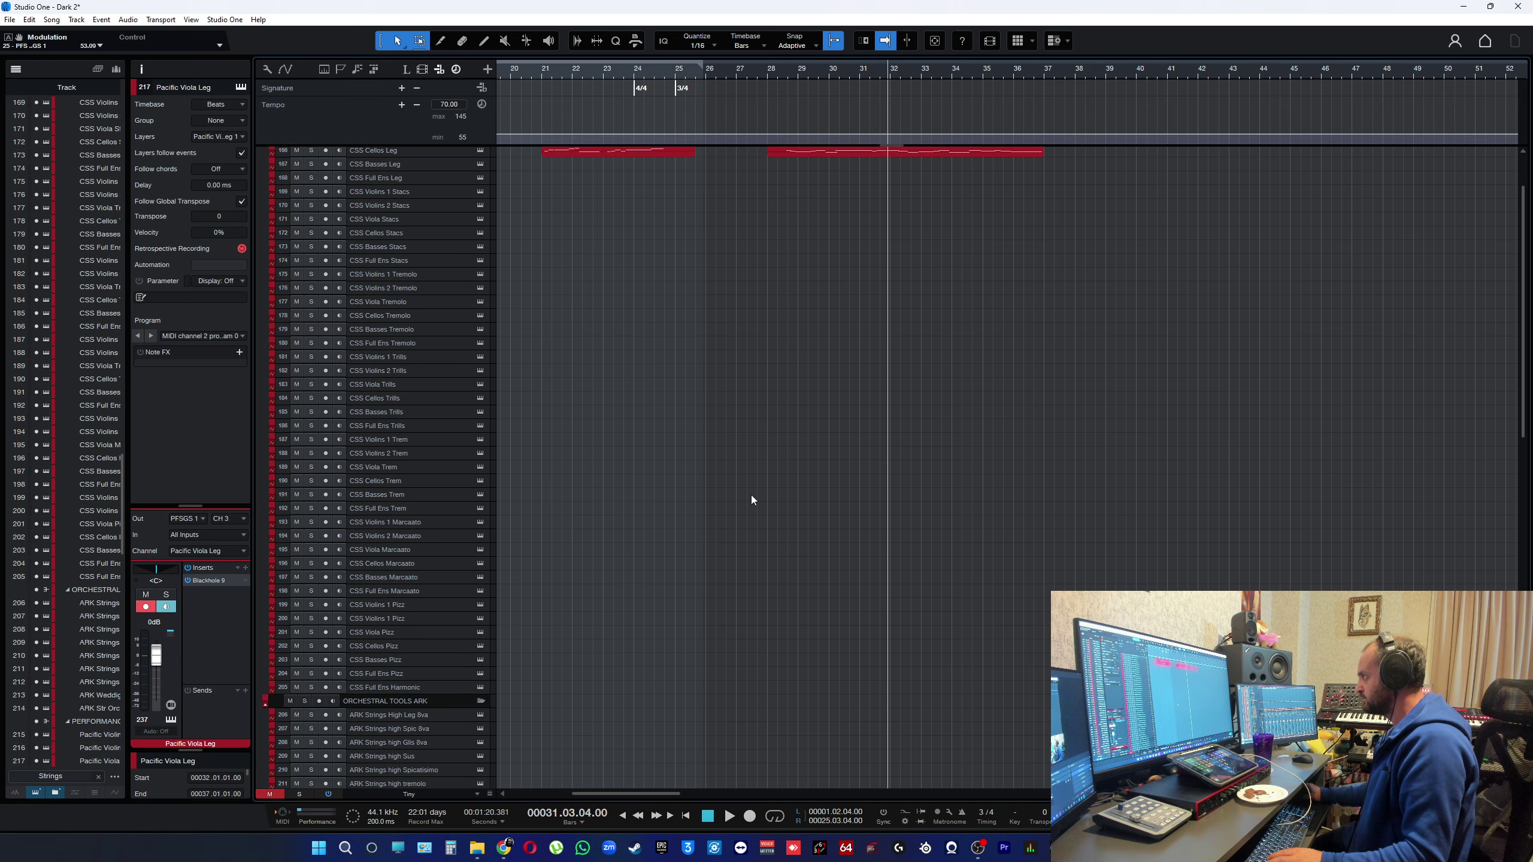
{"action": "scroll", "coordinate": [751, 500], "scroll_direction": "down", "scroll_amount": 10}
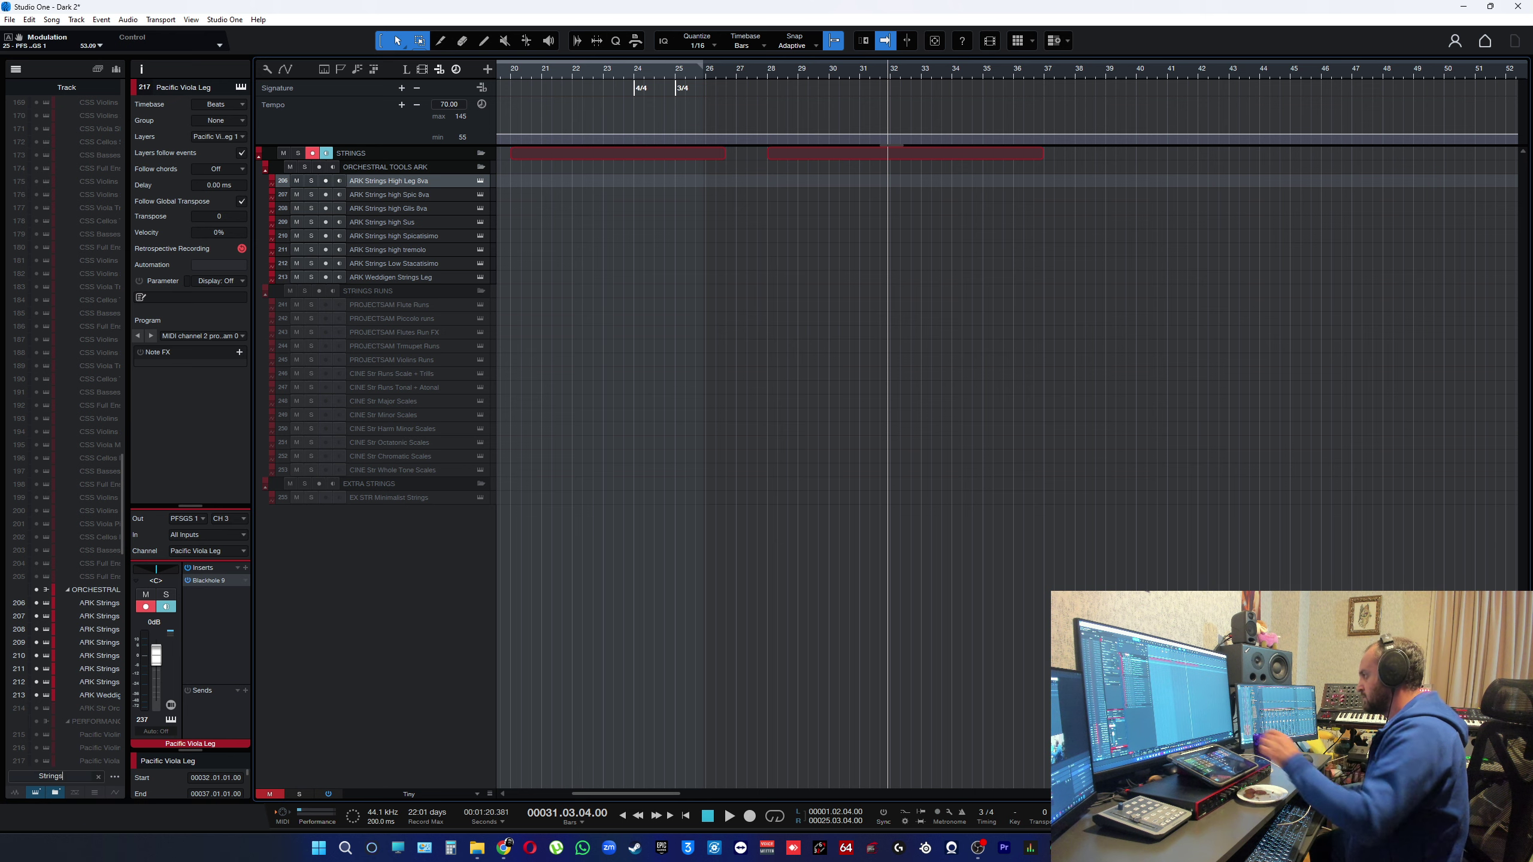
{"action": "scroll", "coordinate": [828, 390], "scroll_direction": "up", "scroll_amount": 10}
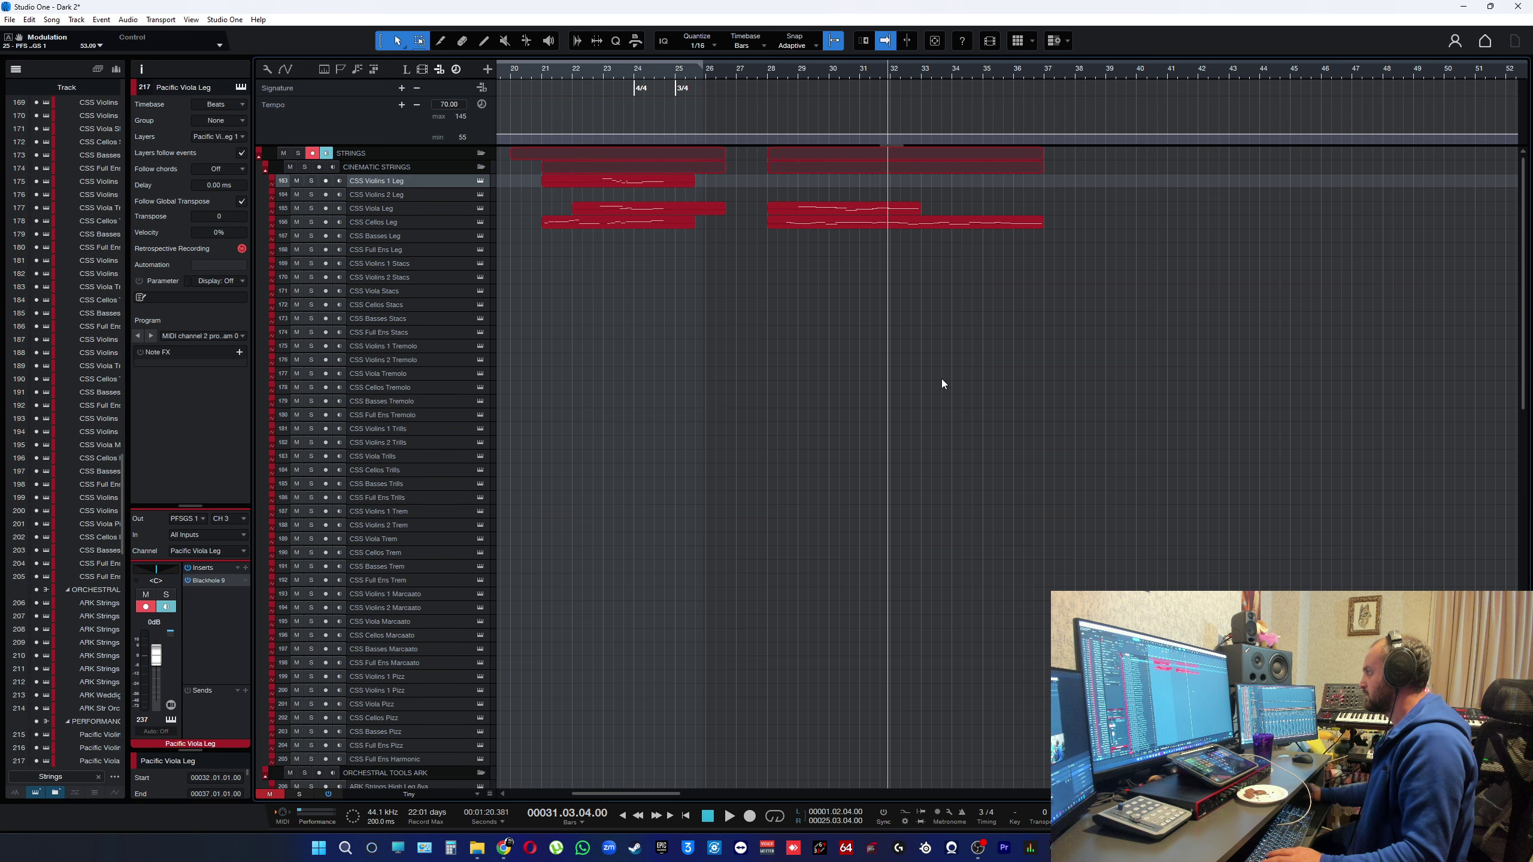
{"action": "key", "text": "space"}
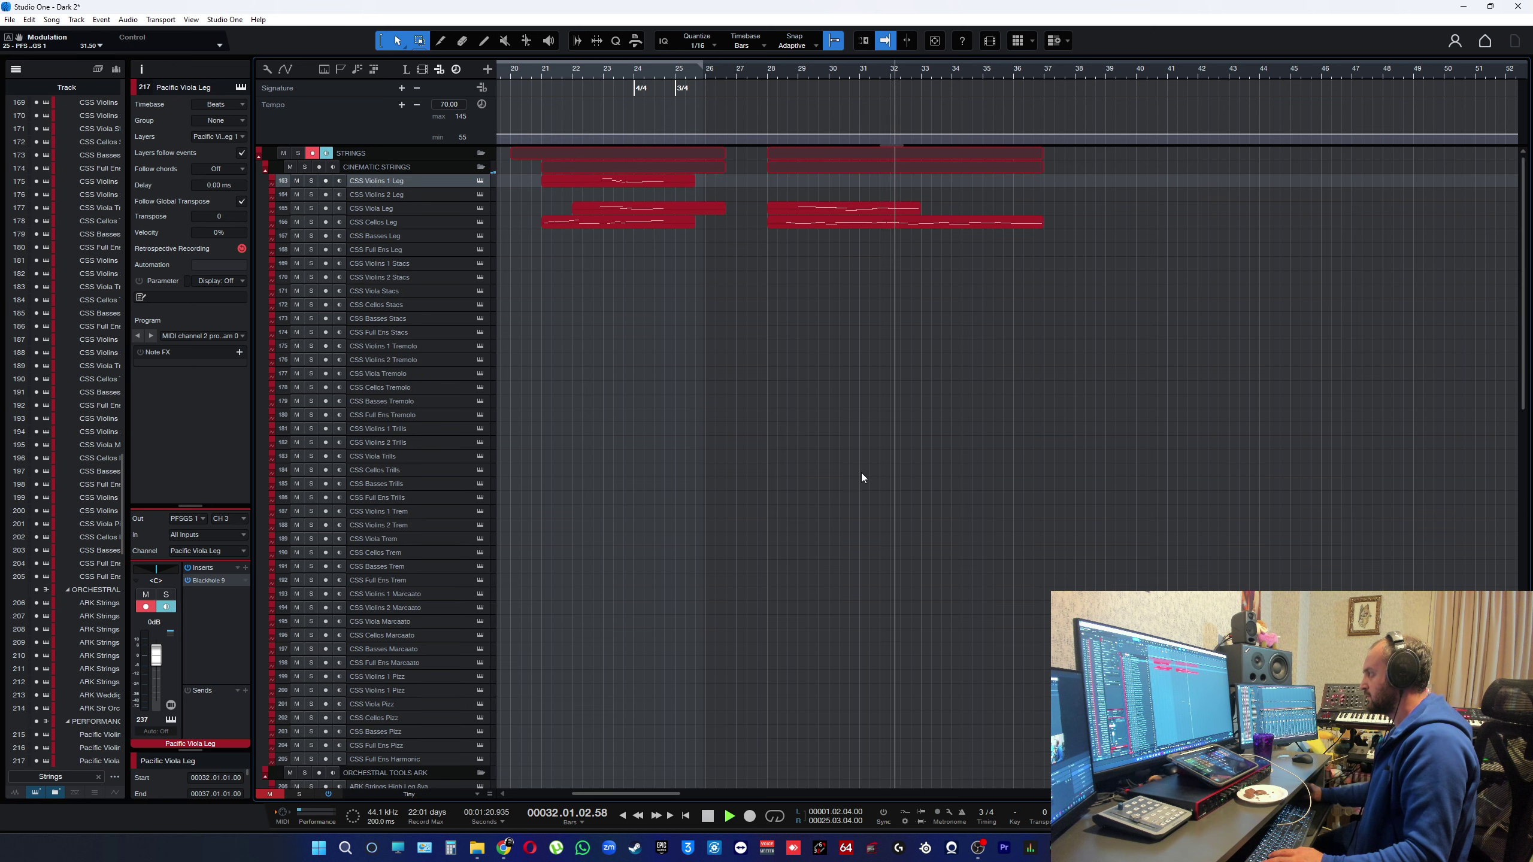
{"action": "scroll", "coordinate": [861, 473], "scroll_direction": "down", "scroll_amount": 4}
{"action": "scroll", "coordinate": [871, 450], "scroll_direction": "down", "scroll_amount": 1}
{"action": "scroll", "coordinate": [879, 456], "scroll_direction": "down", "scroll_amount": 2}
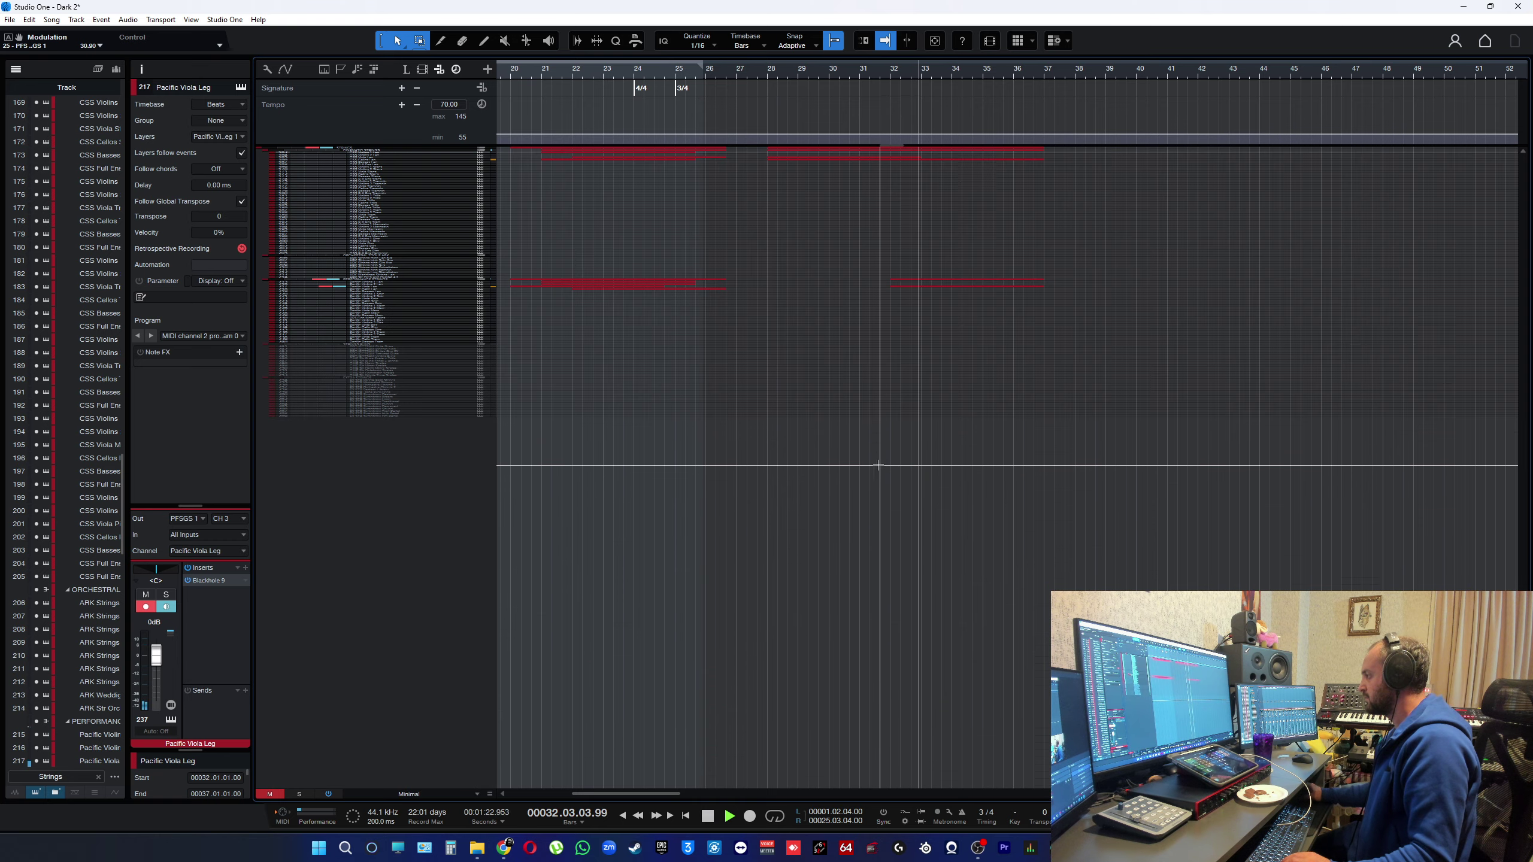
{"action": "scroll", "coordinate": [894, 477], "scroll_direction": "up", "scroll_amount": 2}
{"action": "scroll", "coordinate": [905, 507], "scroll_direction": "down", "scroll_amount": 1}
{"action": "scroll", "coordinate": [929, 562], "scroll_direction": "down", "scroll_amount": 3}
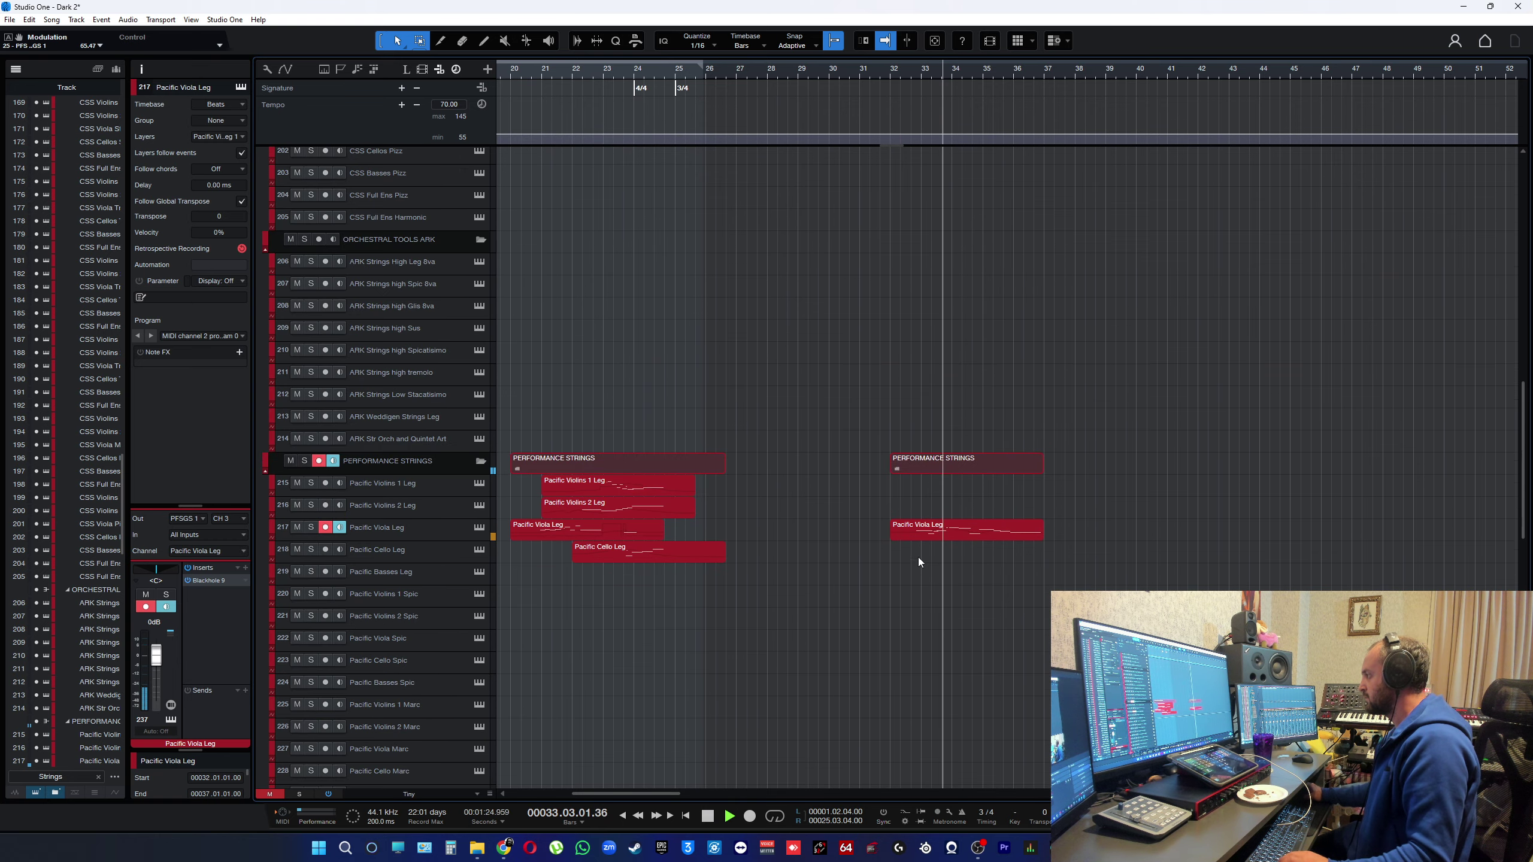
{"action": "double_click", "coordinate": [926, 540]}
- Trim the start of the first G#2 note to 32.03.04.06 and replay the phrase from 32.01.03
{"action": "left_click", "coordinate": [610, 105]}
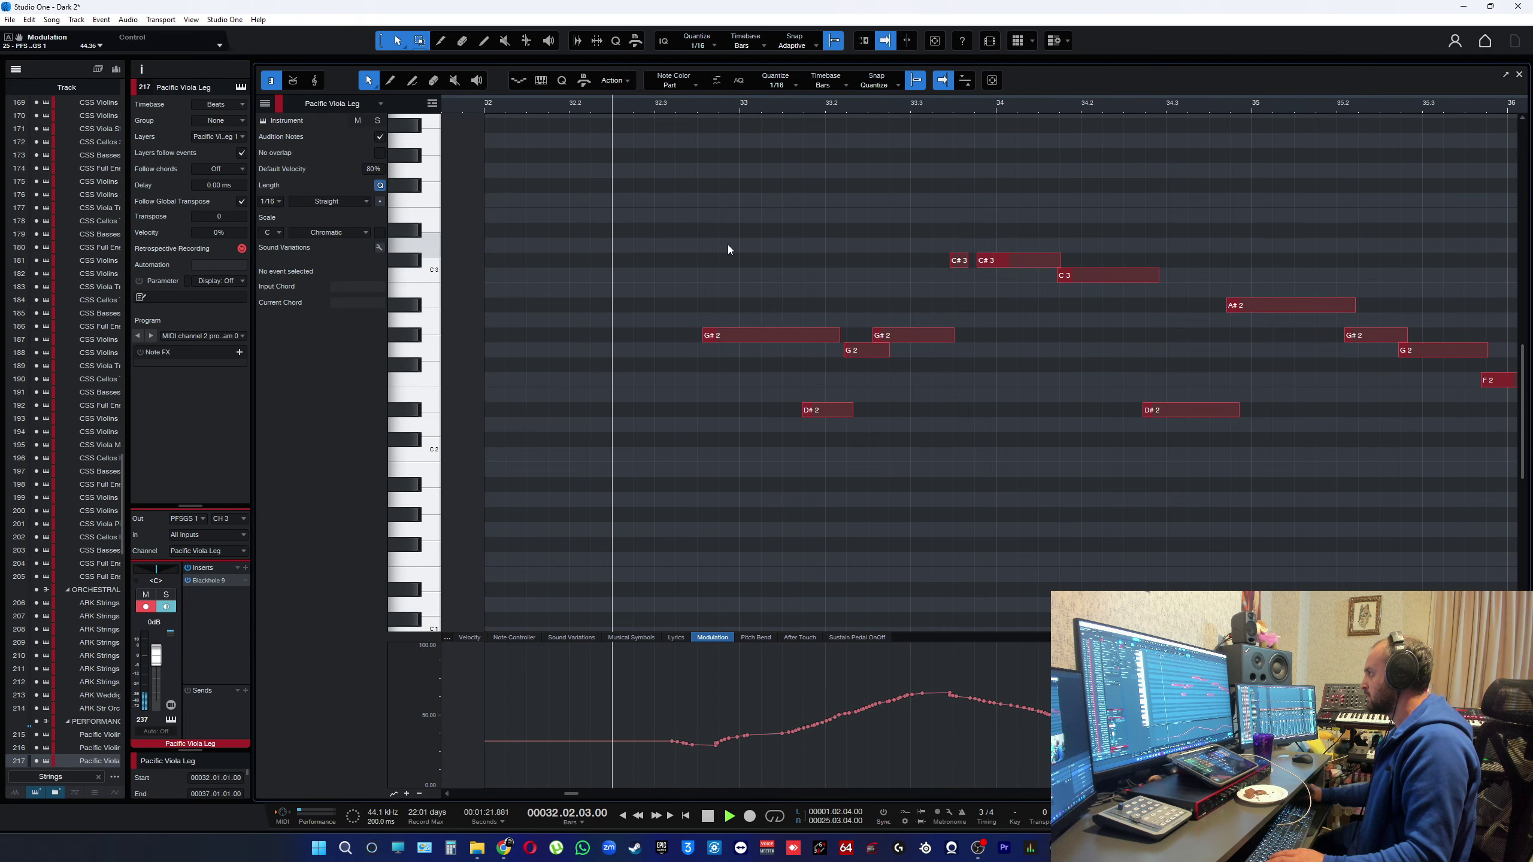
{"action": "scroll", "coordinate": [725, 496], "scroll_direction": "up", "scroll_amount": 3}
{"action": "scroll", "coordinate": [697, 524], "scroll_direction": "down", "scroll_amount": 3}
{"action": "key", "text": "space"}
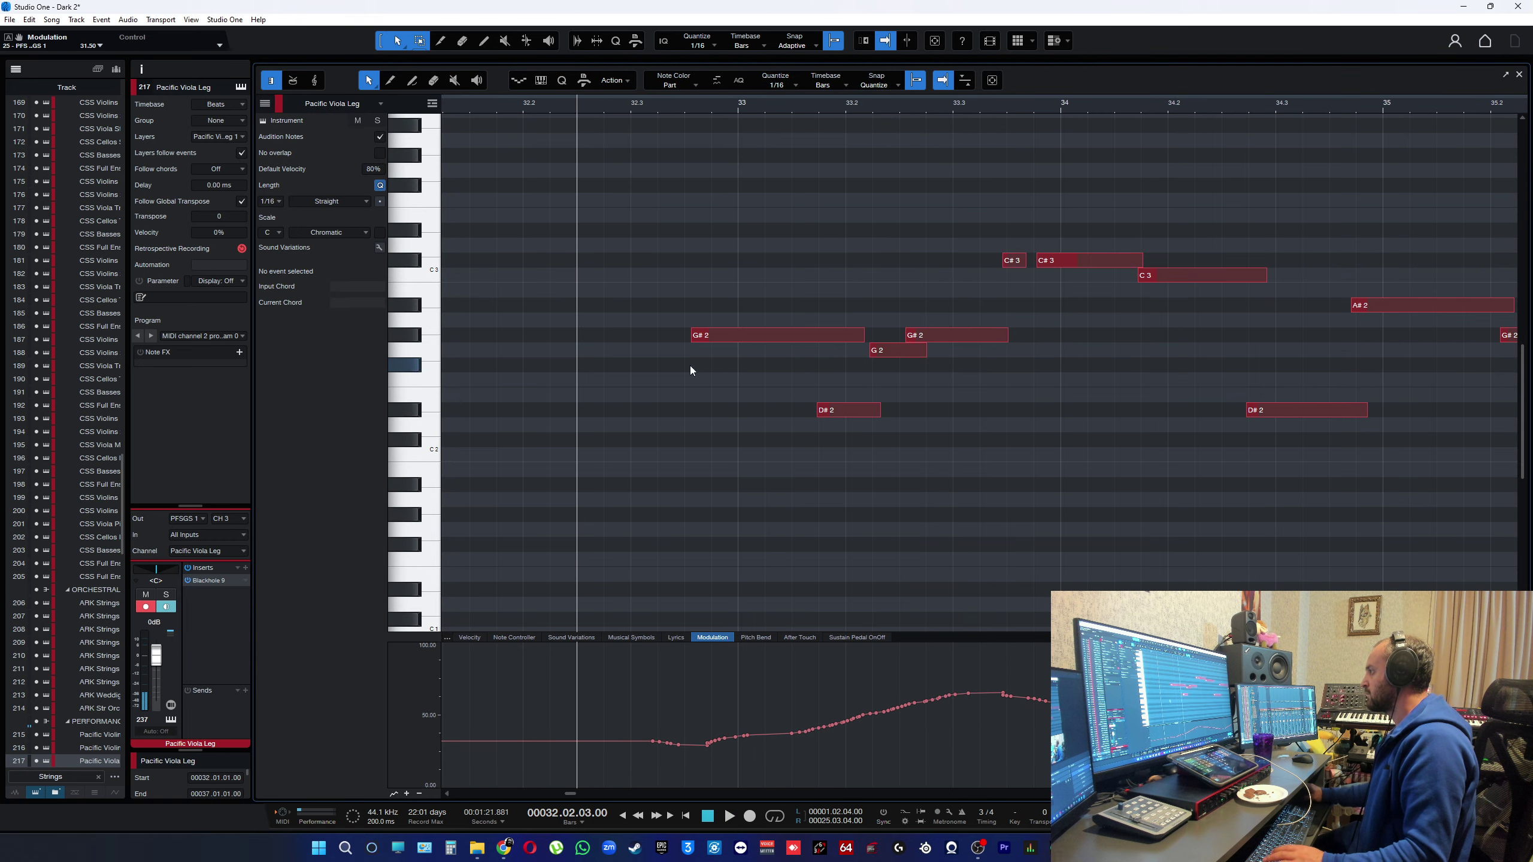
{"action": "left_click", "coordinate": [712, 335]}
{"action": "left_click_drag", "start_coordinate": [688, 336], "coordinate": [712, 336]}
{"action": "left_click", "coordinate": [472, 106]}
{"action": "key", "text": "space"}
{"action": "left_click", "coordinate": [648, 515]}
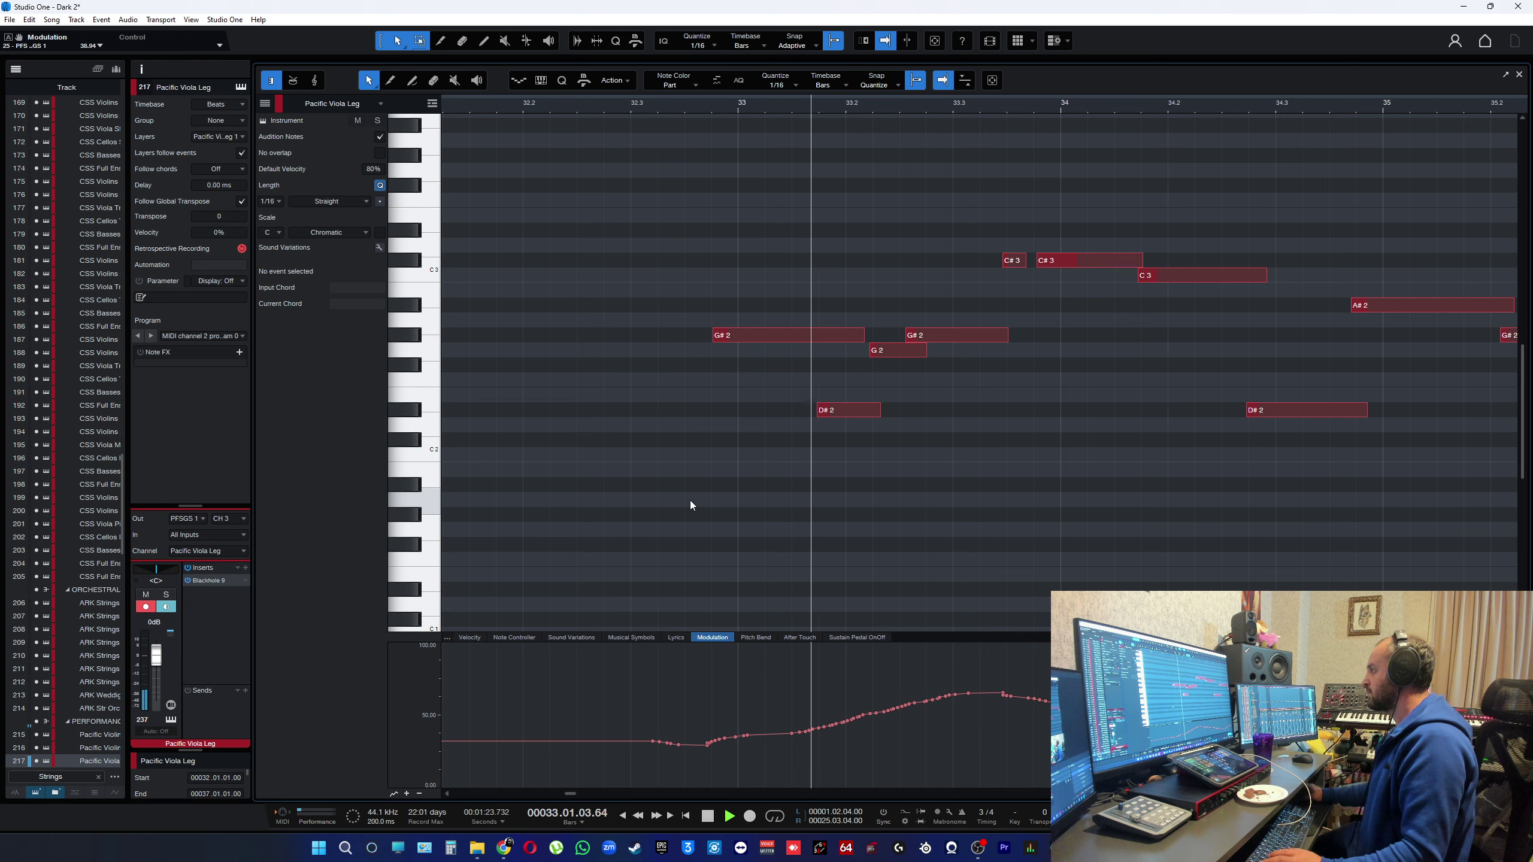
{"action": "key", "text": "space"}
- Shorten the first G#2 note so it ends at 33.02.01.00
{"action": "left_click", "coordinate": [835, 411]}
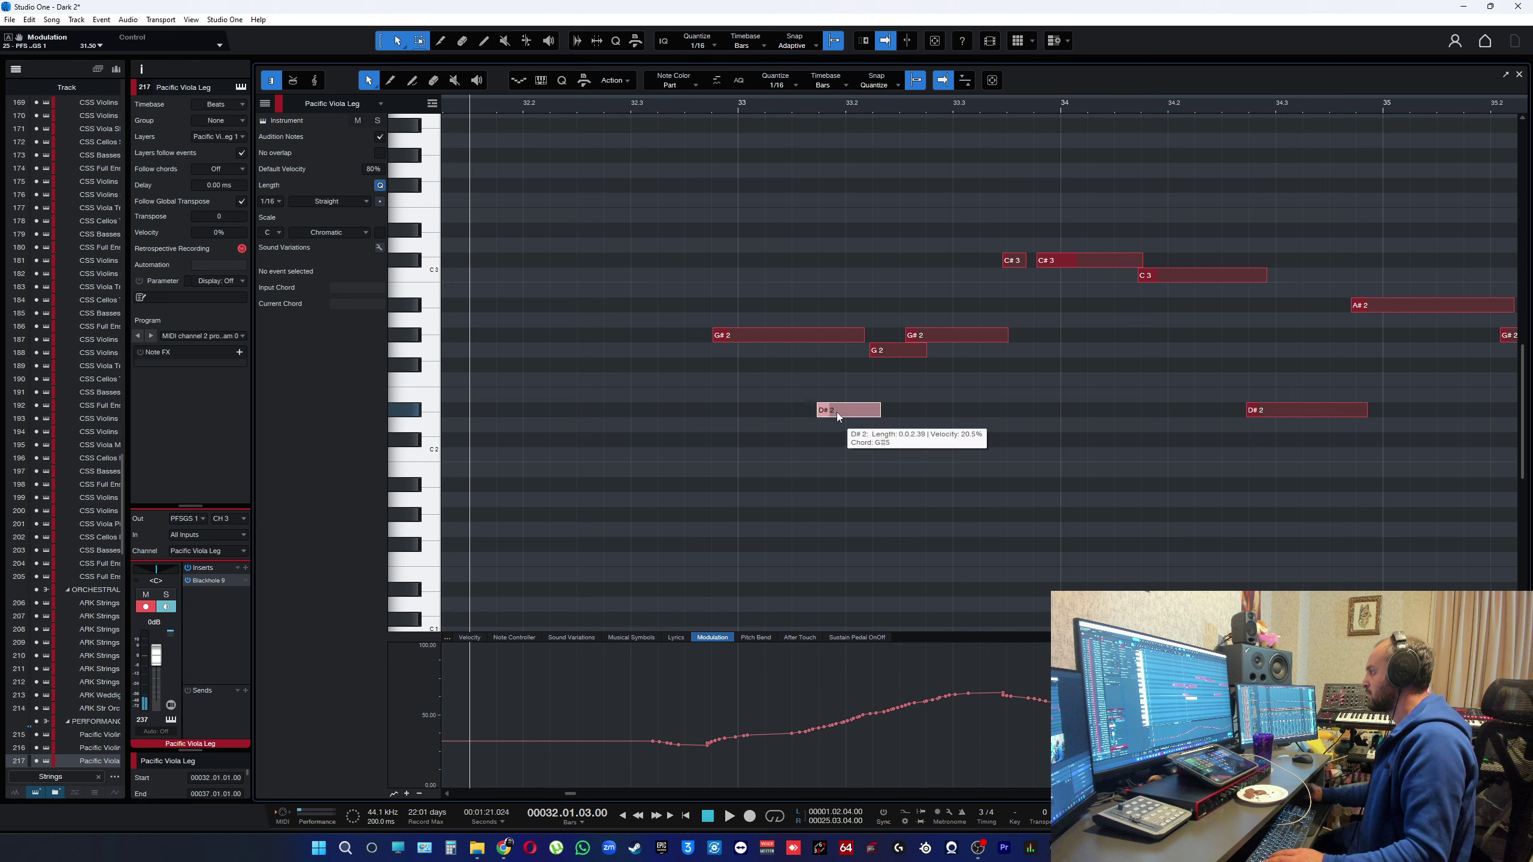
{"action": "left_click", "coordinate": [799, 336]}
{"action": "left_click_drag", "start_coordinate": [865, 335], "coordinate": [840, 336]}
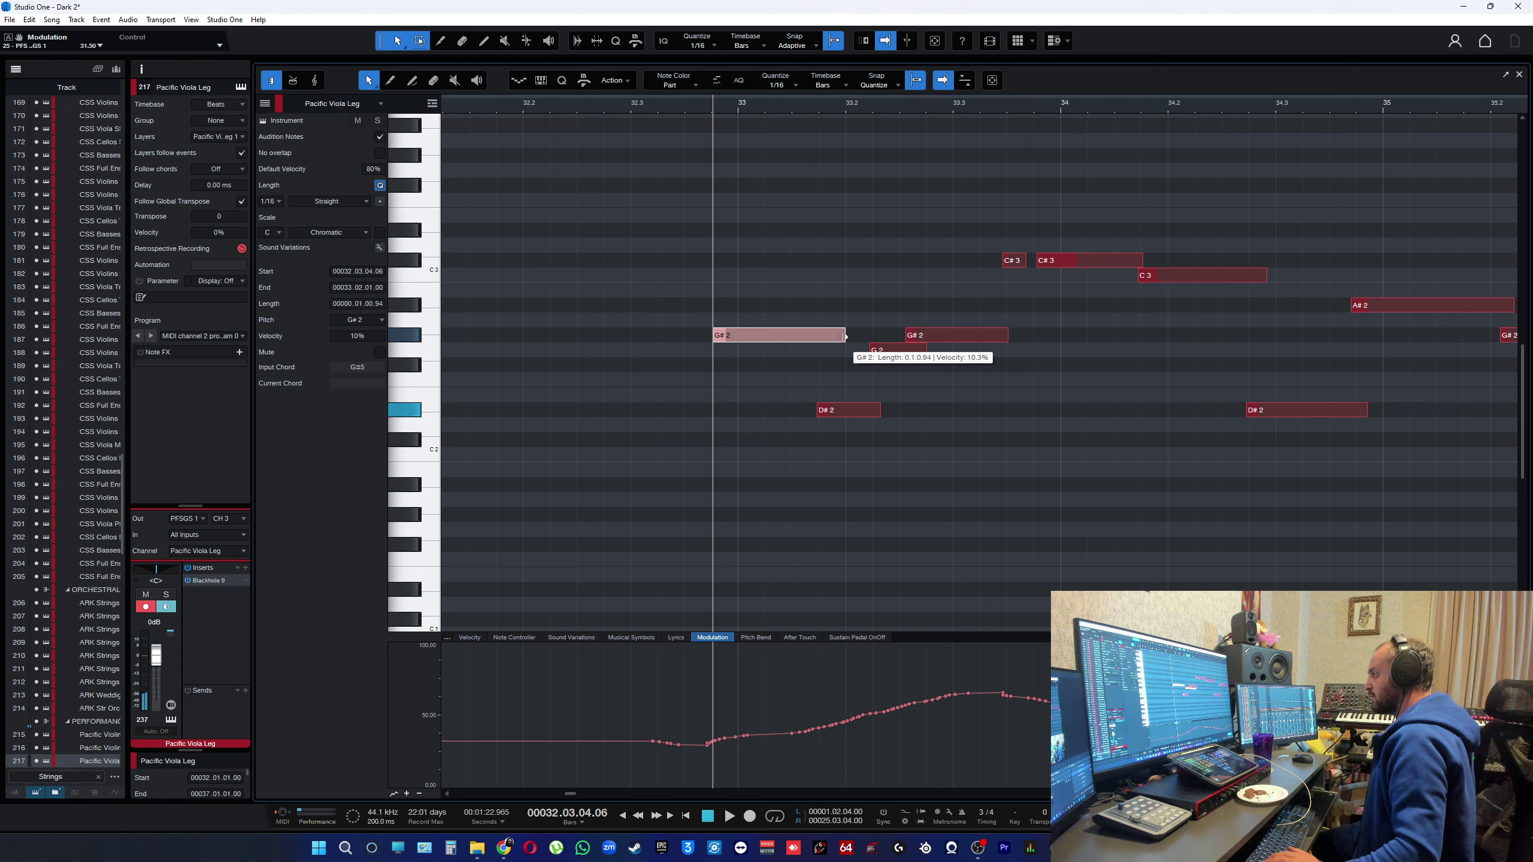
- Retime the G2 note to run from 33.02.02.03 to 33.02.04.32, start the second G#2 slightly later, and replay the phrase
{"action": "key", "text": "space"}
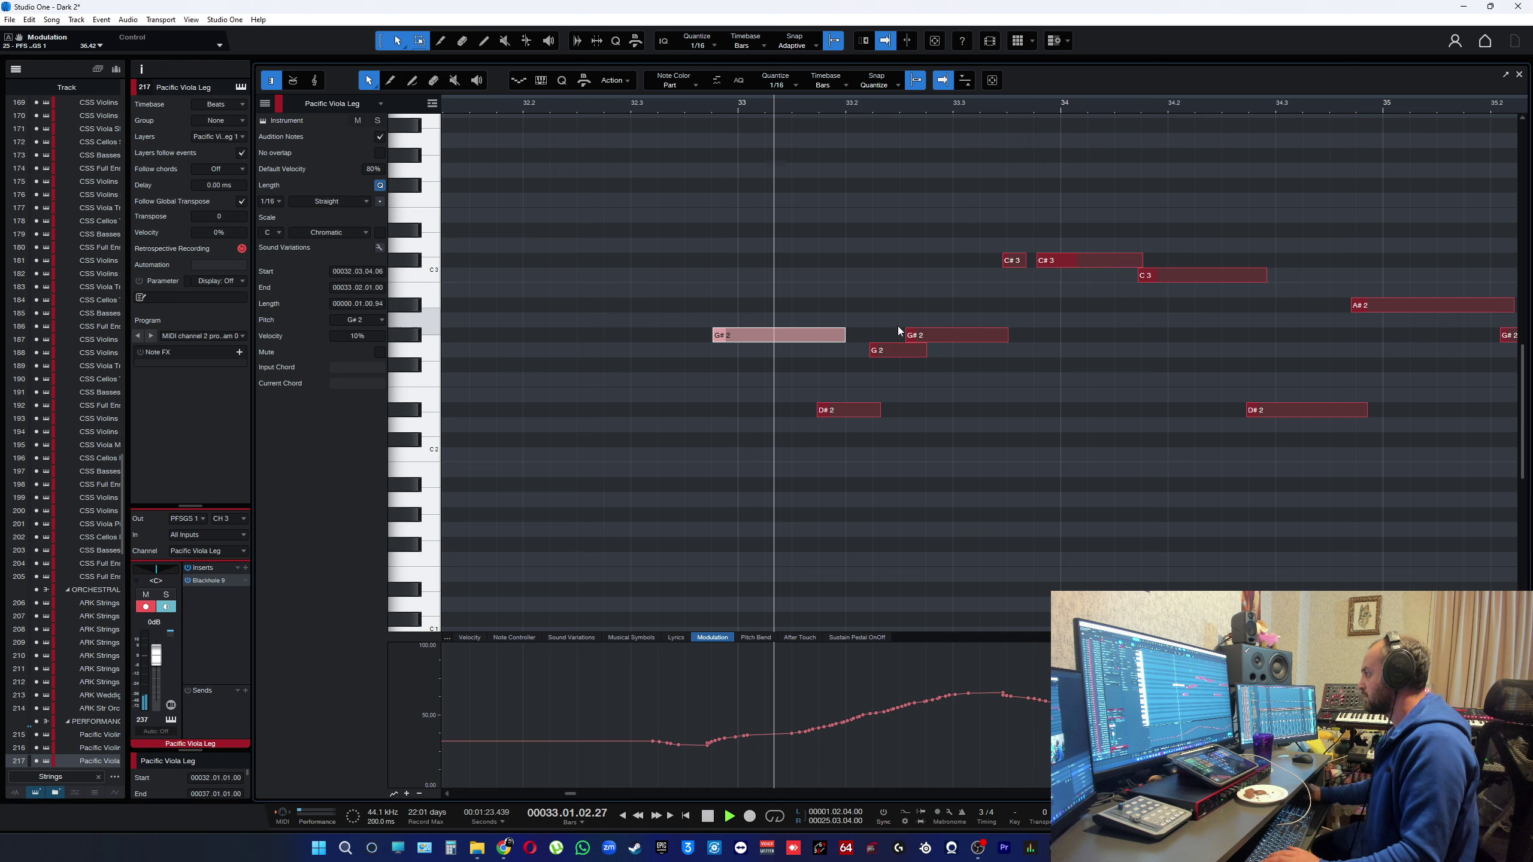
{"action": "key", "text": "space"}
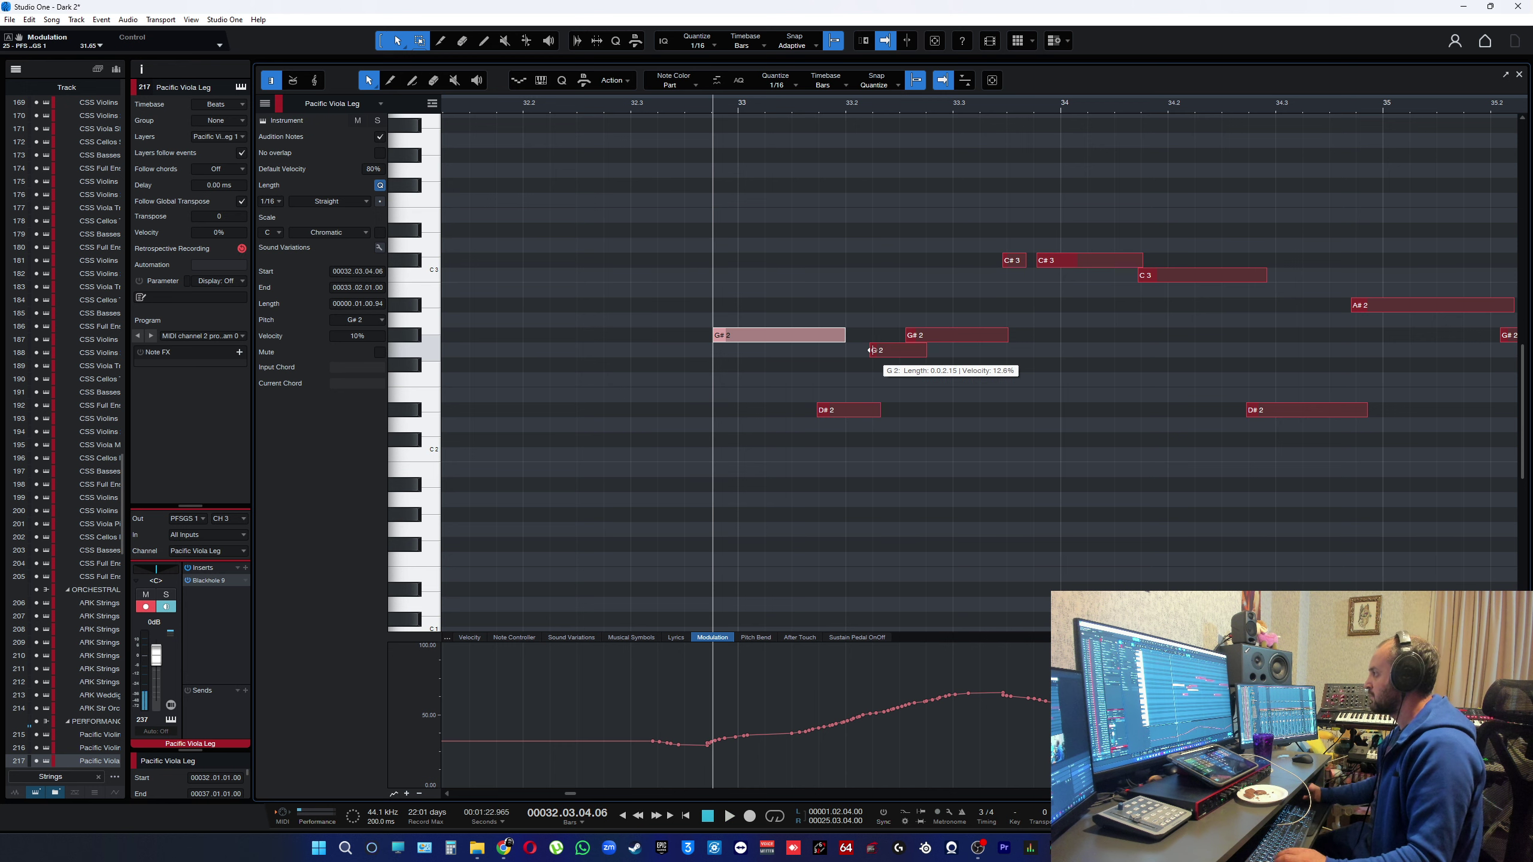
{"action": "left_click_drag", "start_coordinate": [869, 351], "coordinate": [934, 352]}
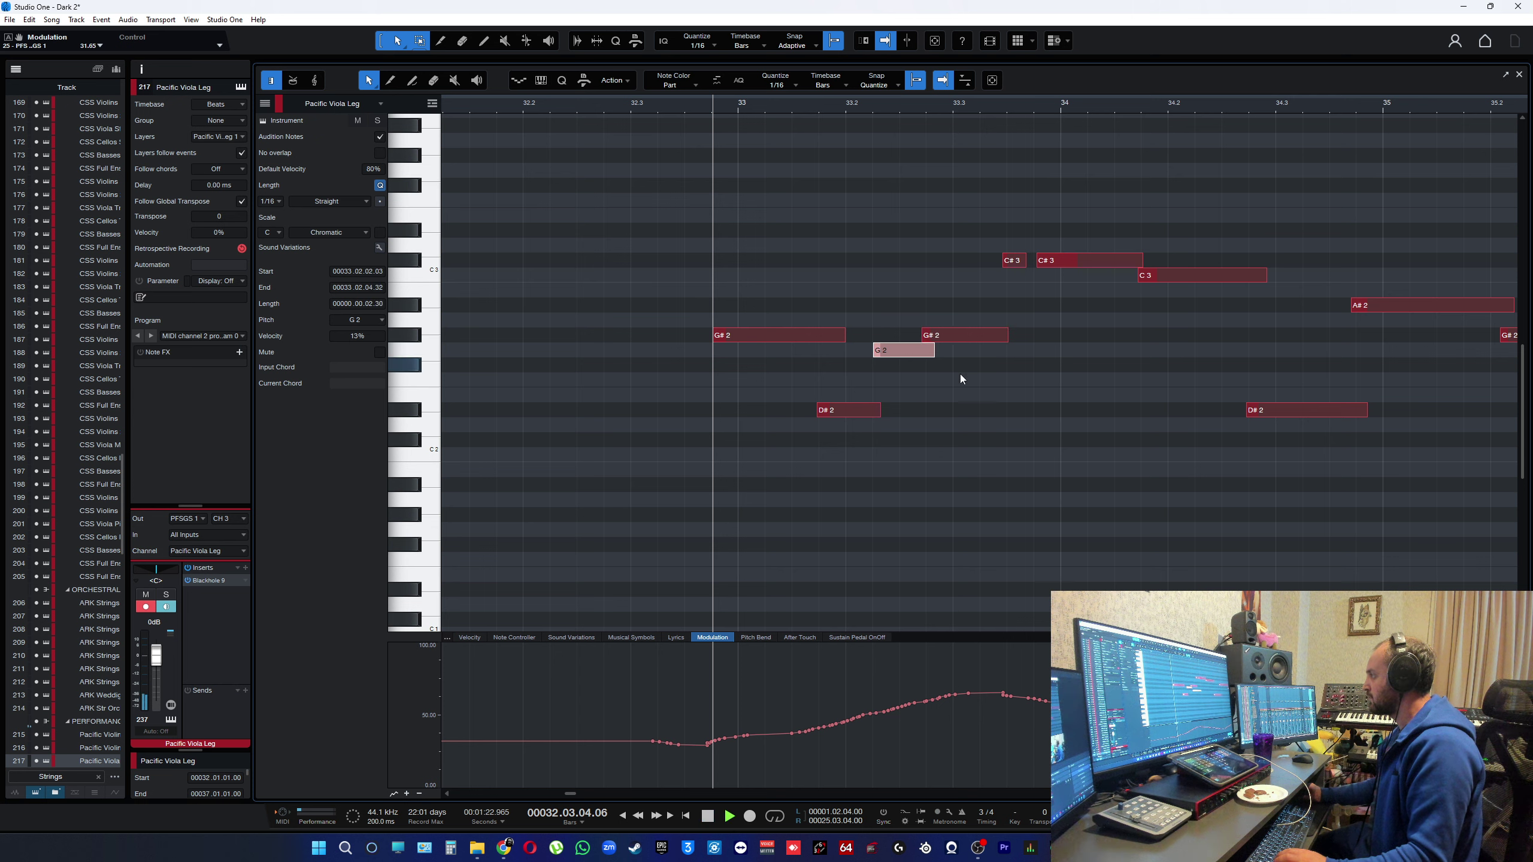
{"action": "left_click", "coordinate": [1008, 422]}
{"action": "key", "text": "space"}
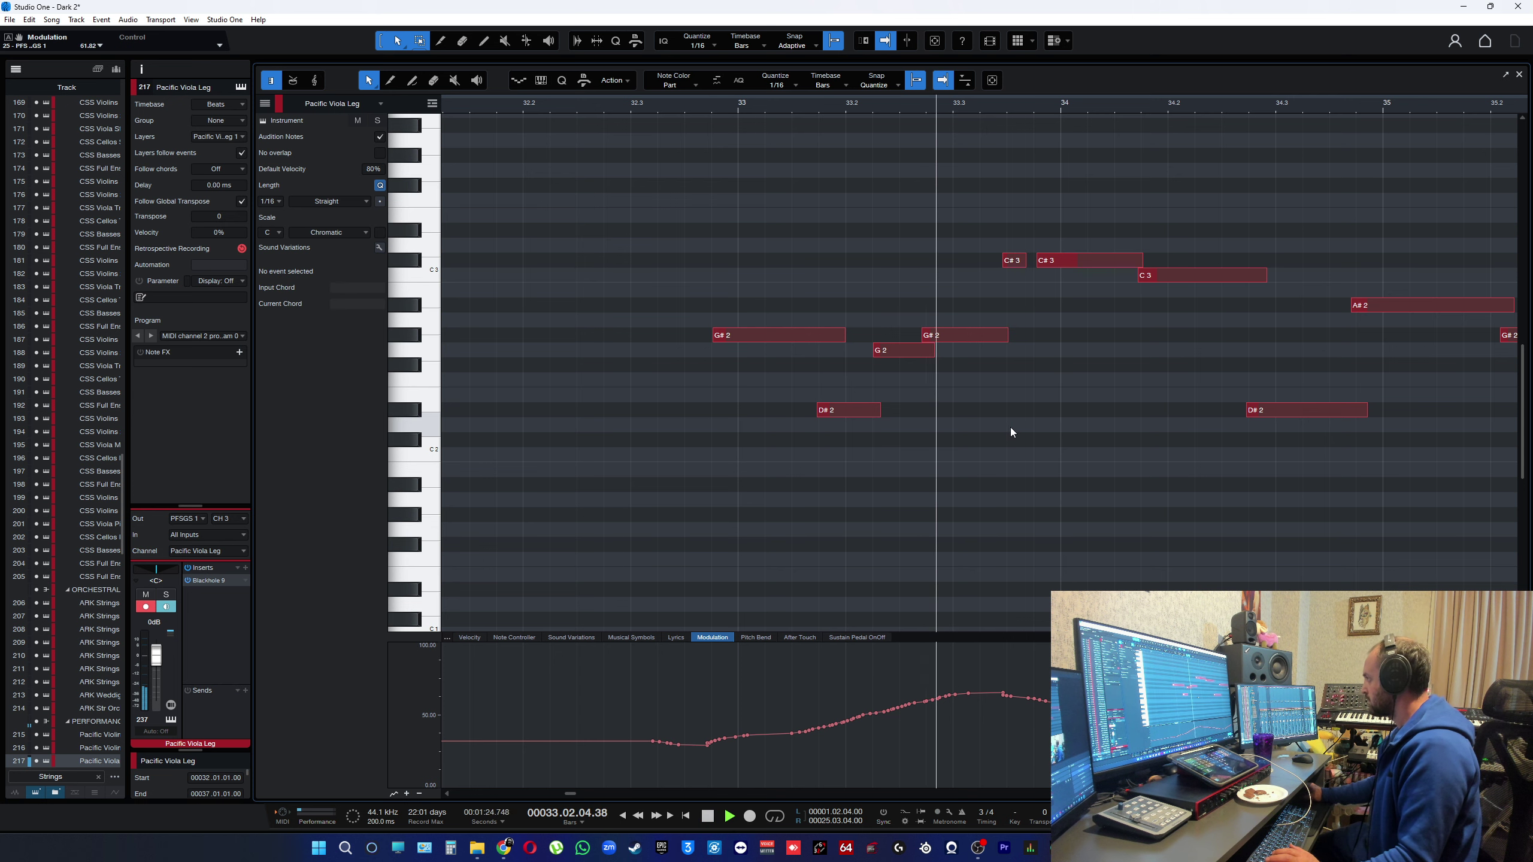
- Lengthen the G2 note to end at 33.02.04.73, trim the start of the overlapping G#2 slightly, and replay the phrase
{"action": "key", "text": "space"}
{"action": "left_click_drag", "start_coordinate": [920, 333], "coordinate": [944, 352]}
{"action": "left_click", "coordinate": [996, 411]}
{"action": "key", "text": "space"}
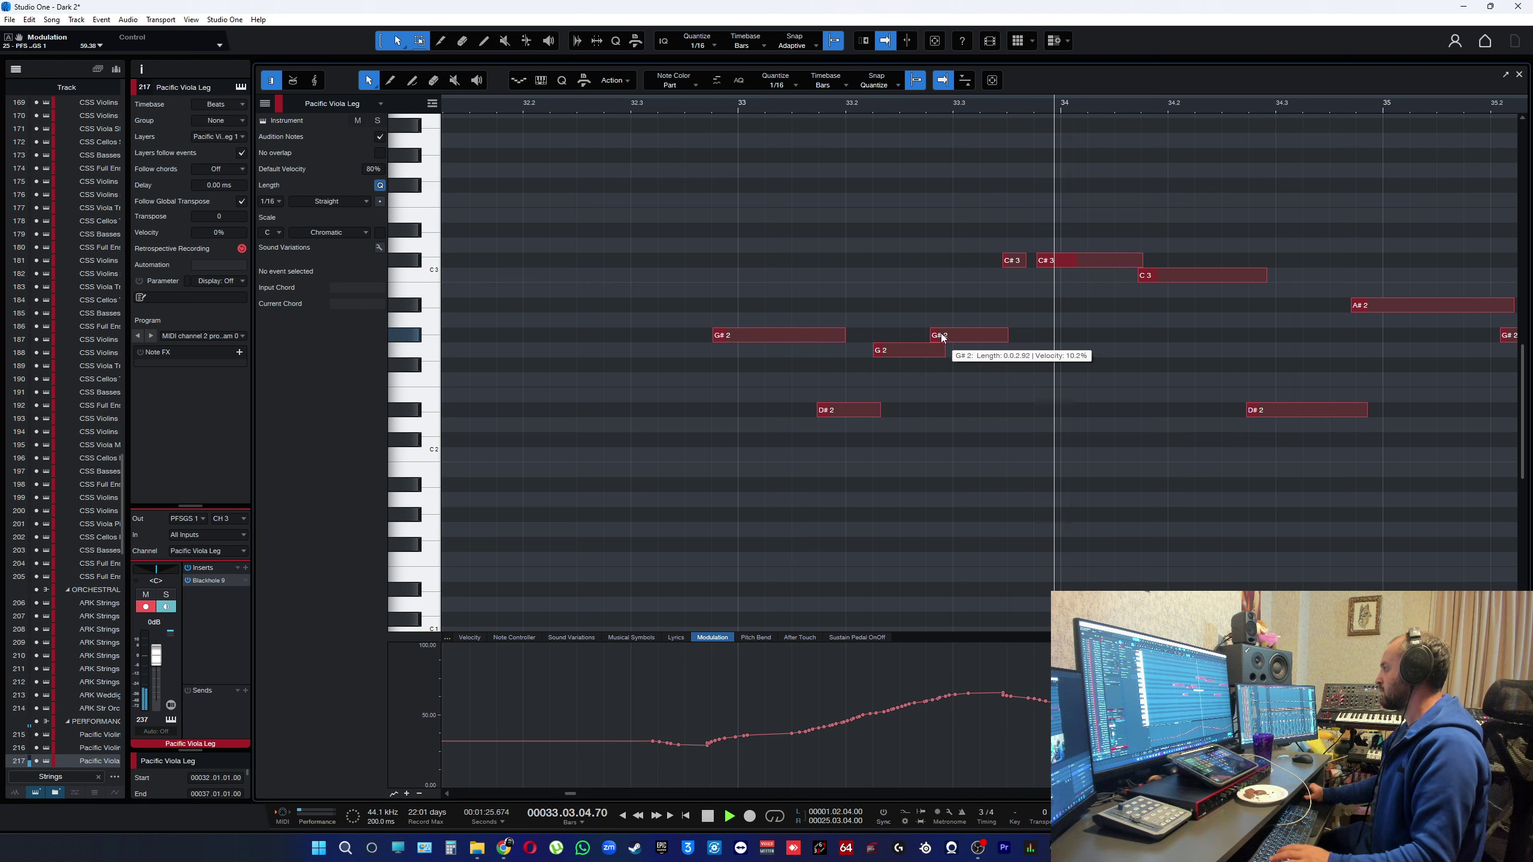
- Trim the second G#2's start to 33.02.04.48 and the G2's start to 33.02.02.21, lengthening the first D#2 slightly
{"action": "key", "text": "space"}
{"action": "left_click_drag", "start_coordinate": [931, 334], "coordinate": [940, 335]}
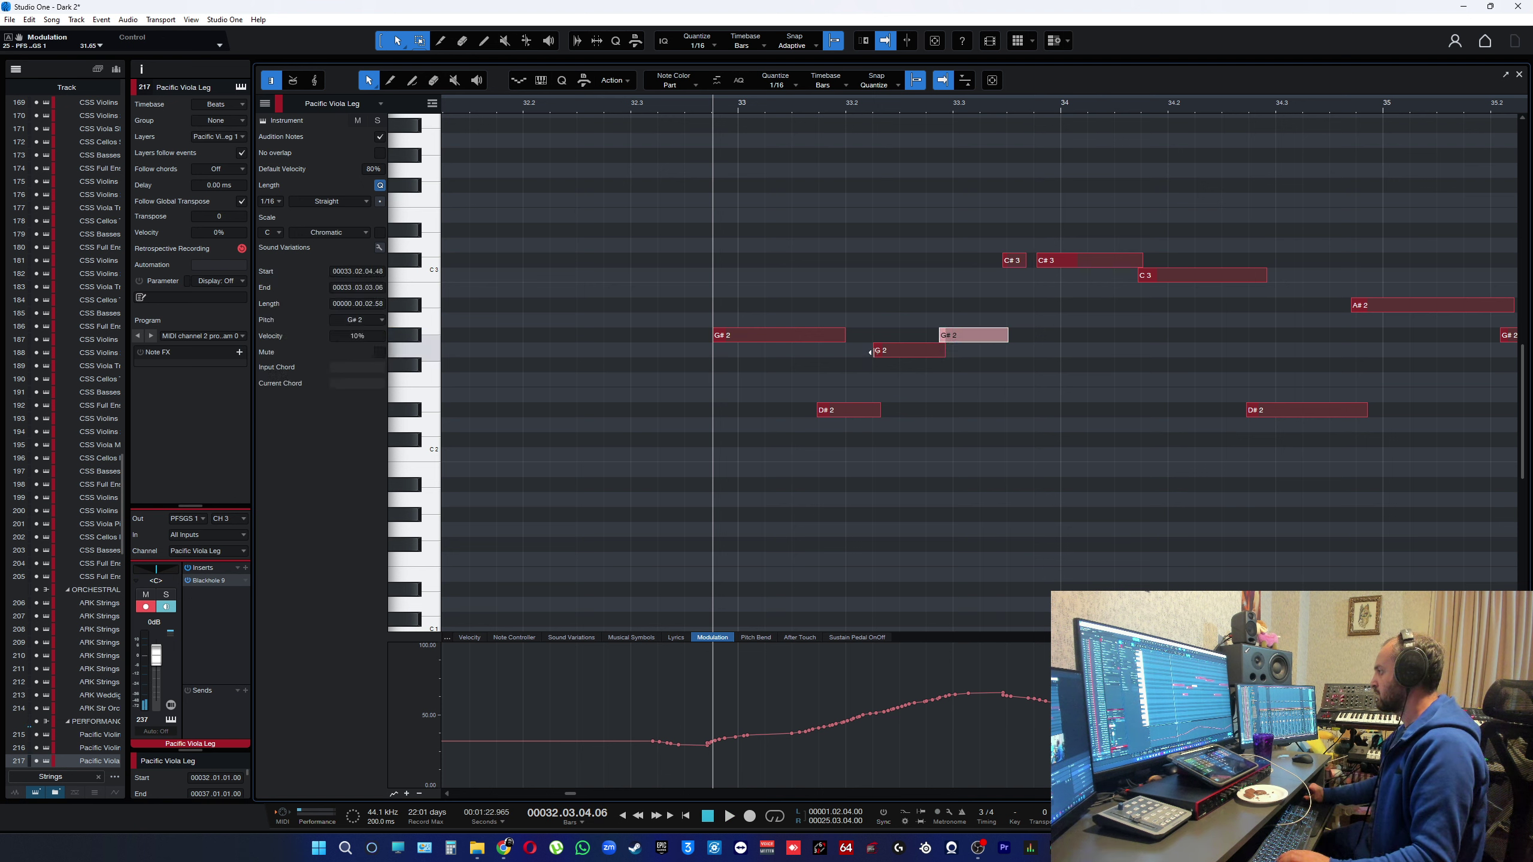
{"action": "left_click_drag", "start_coordinate": [879, 411], "coordinate": [886, 411]}
{"action": "left_click_drag", "start_coordinate": [874, 352], "coordinate": [878, 352]}
{"action": "key", "text": "space"}
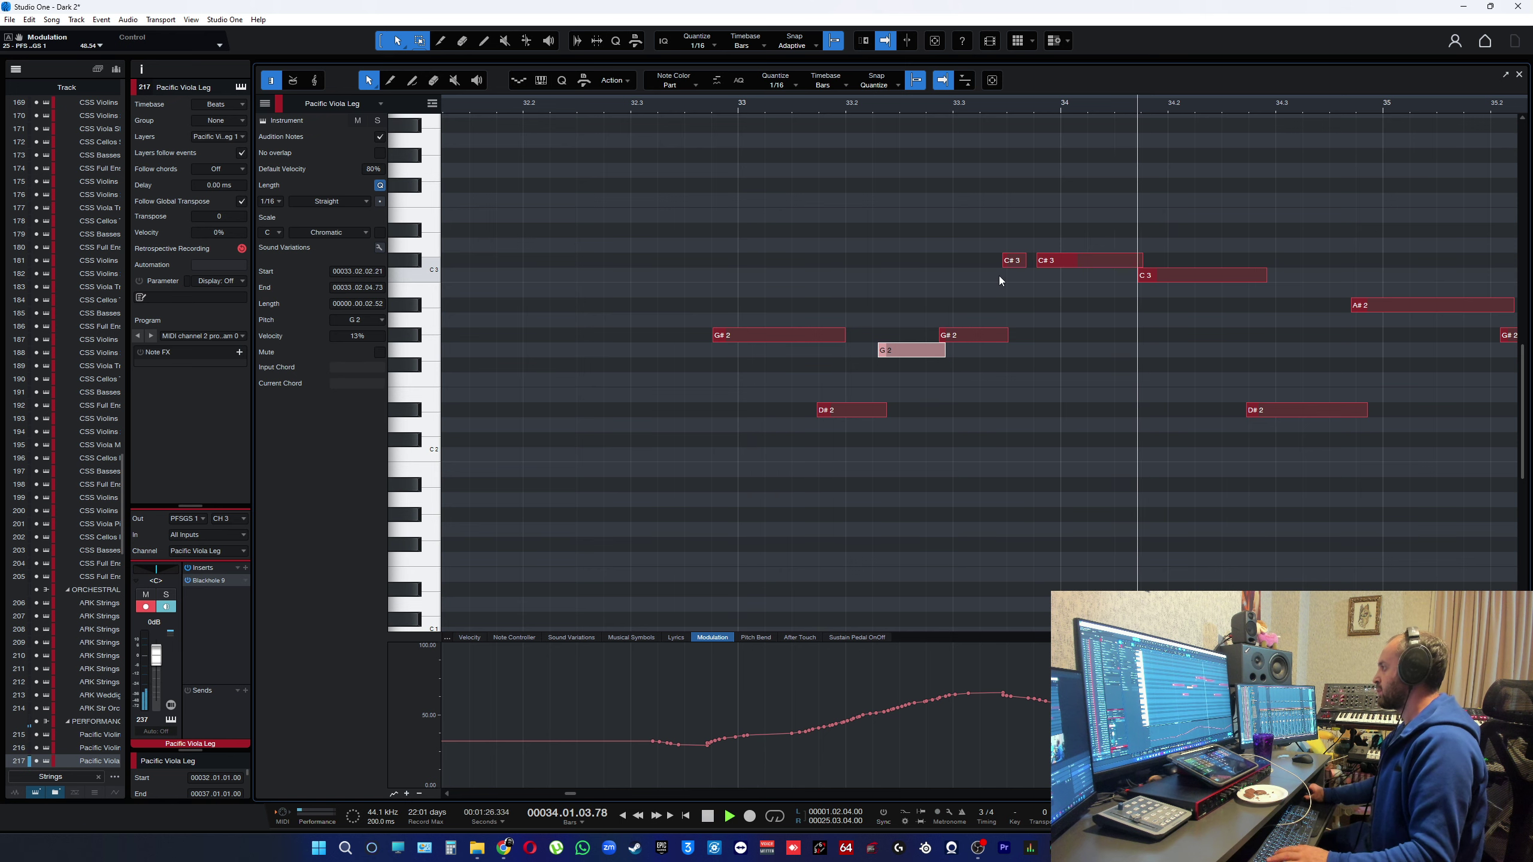
{"action": "key", "text": "space"}
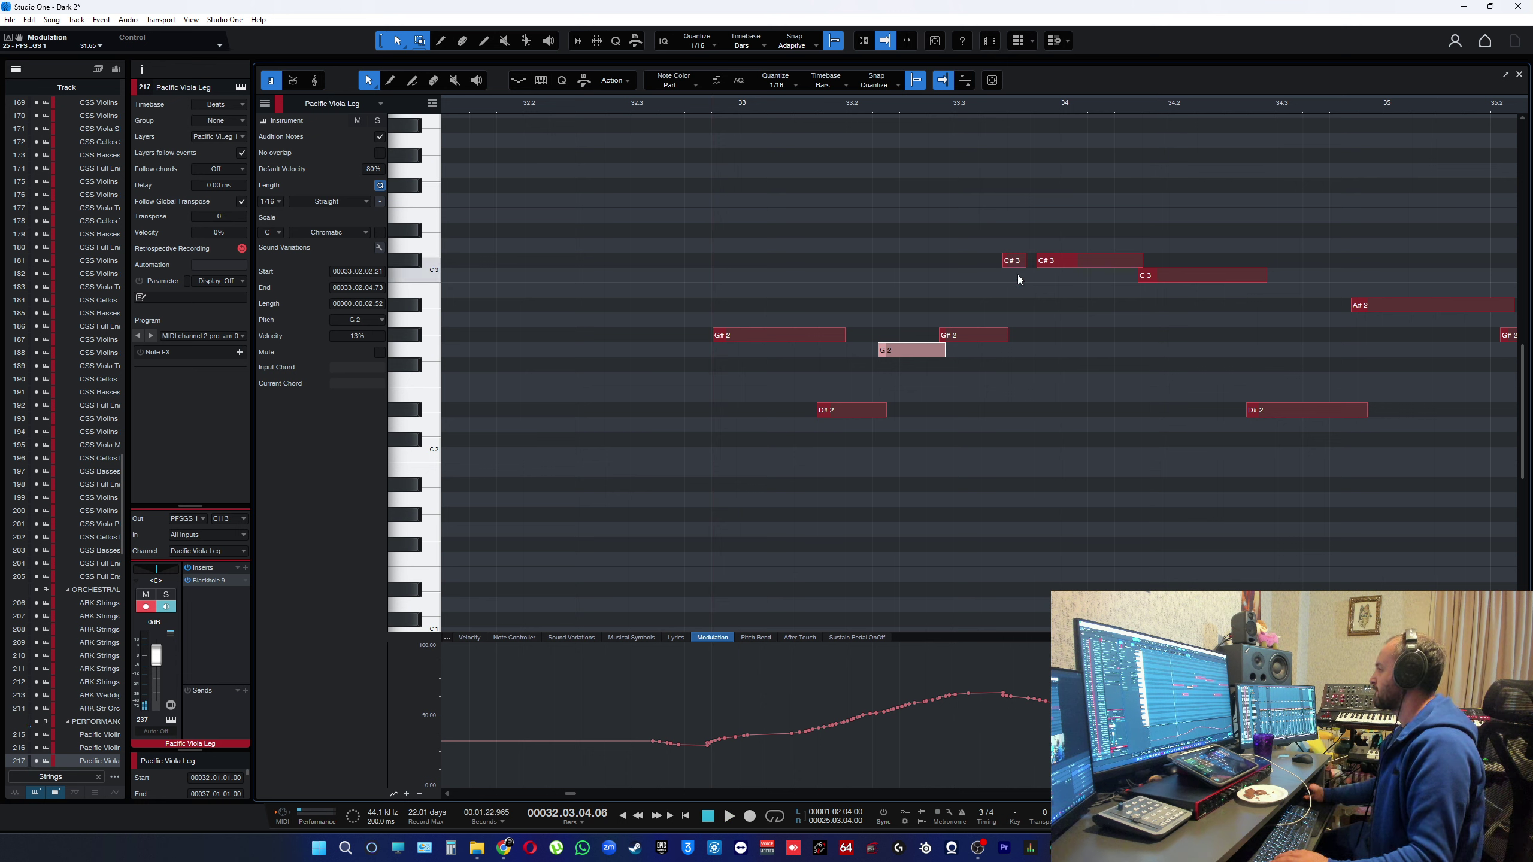
- Move the short C#3 note to start at 33.03.03.05 and replay the phrase
{"action": "left_click_drag", "start_coordinate": [1018, 263], "coordinate": [1024, 263]}
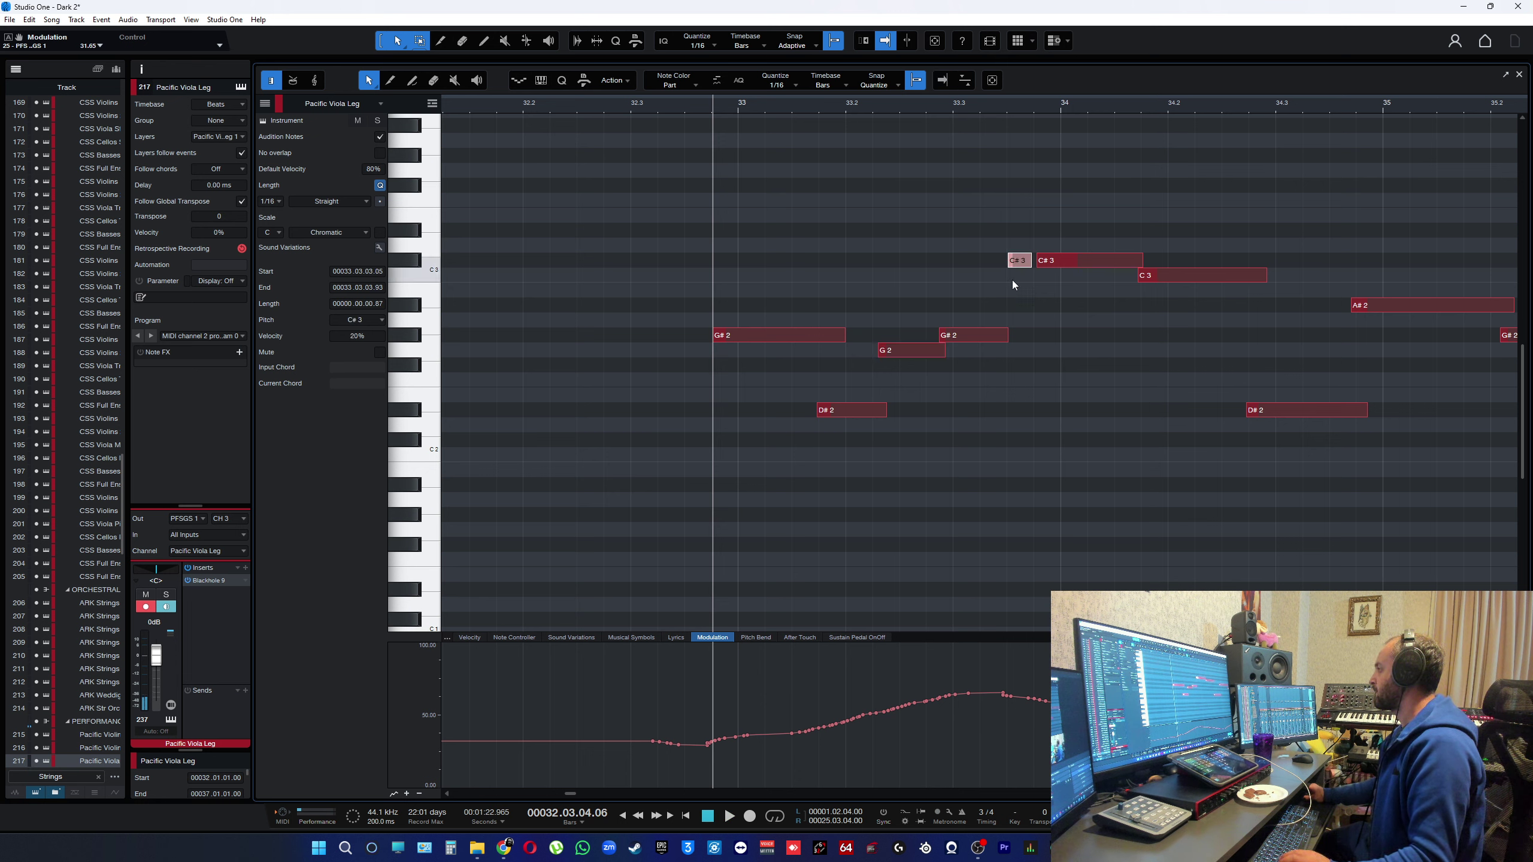
{"action": "key", "text": "f"}
{"action": "key", "text": "space"}
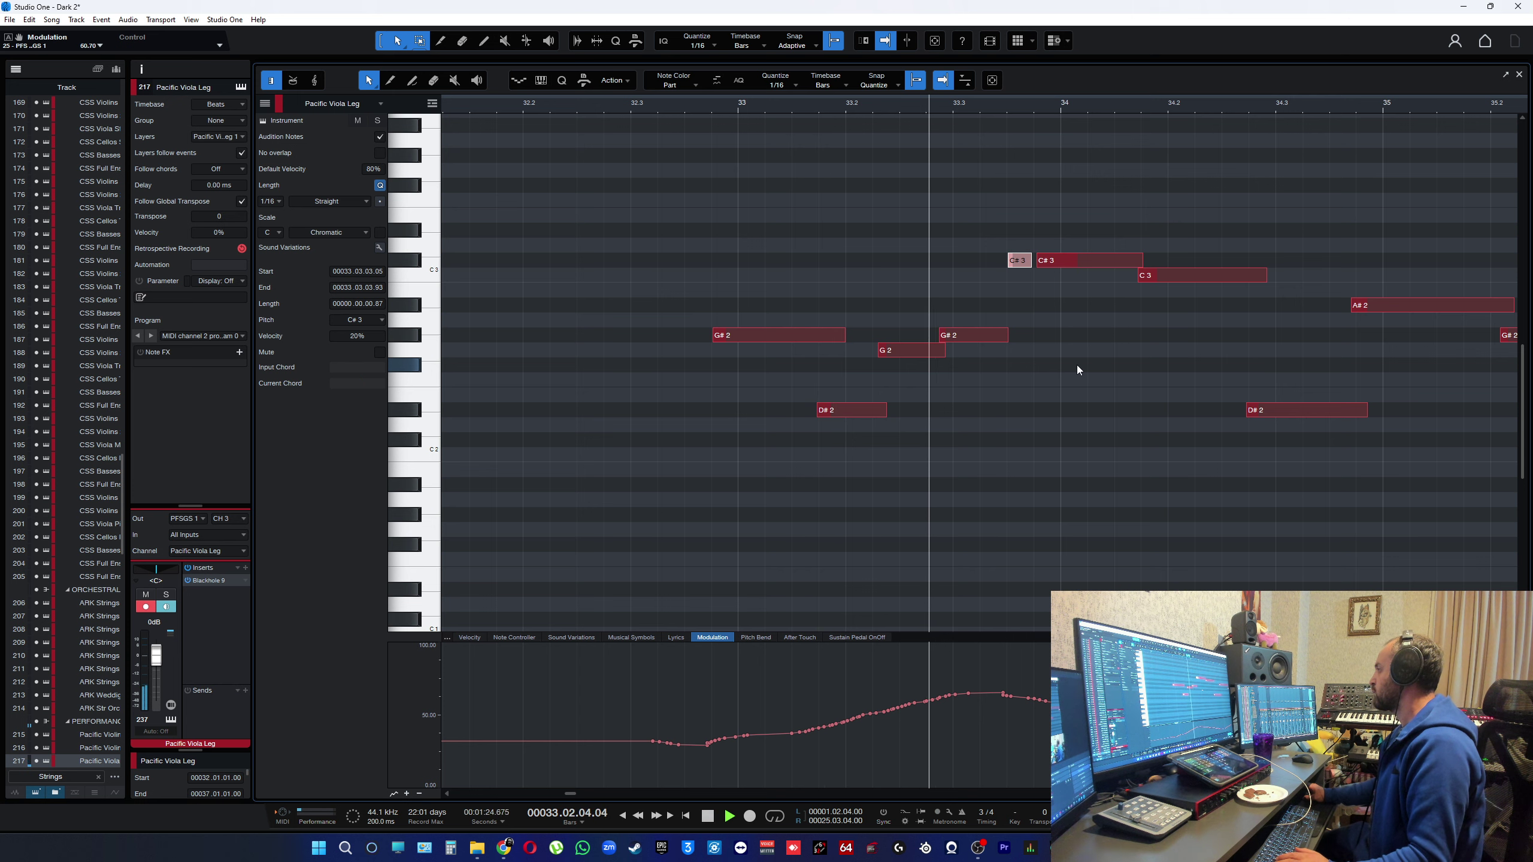
{"action": "key", "text": "space"}
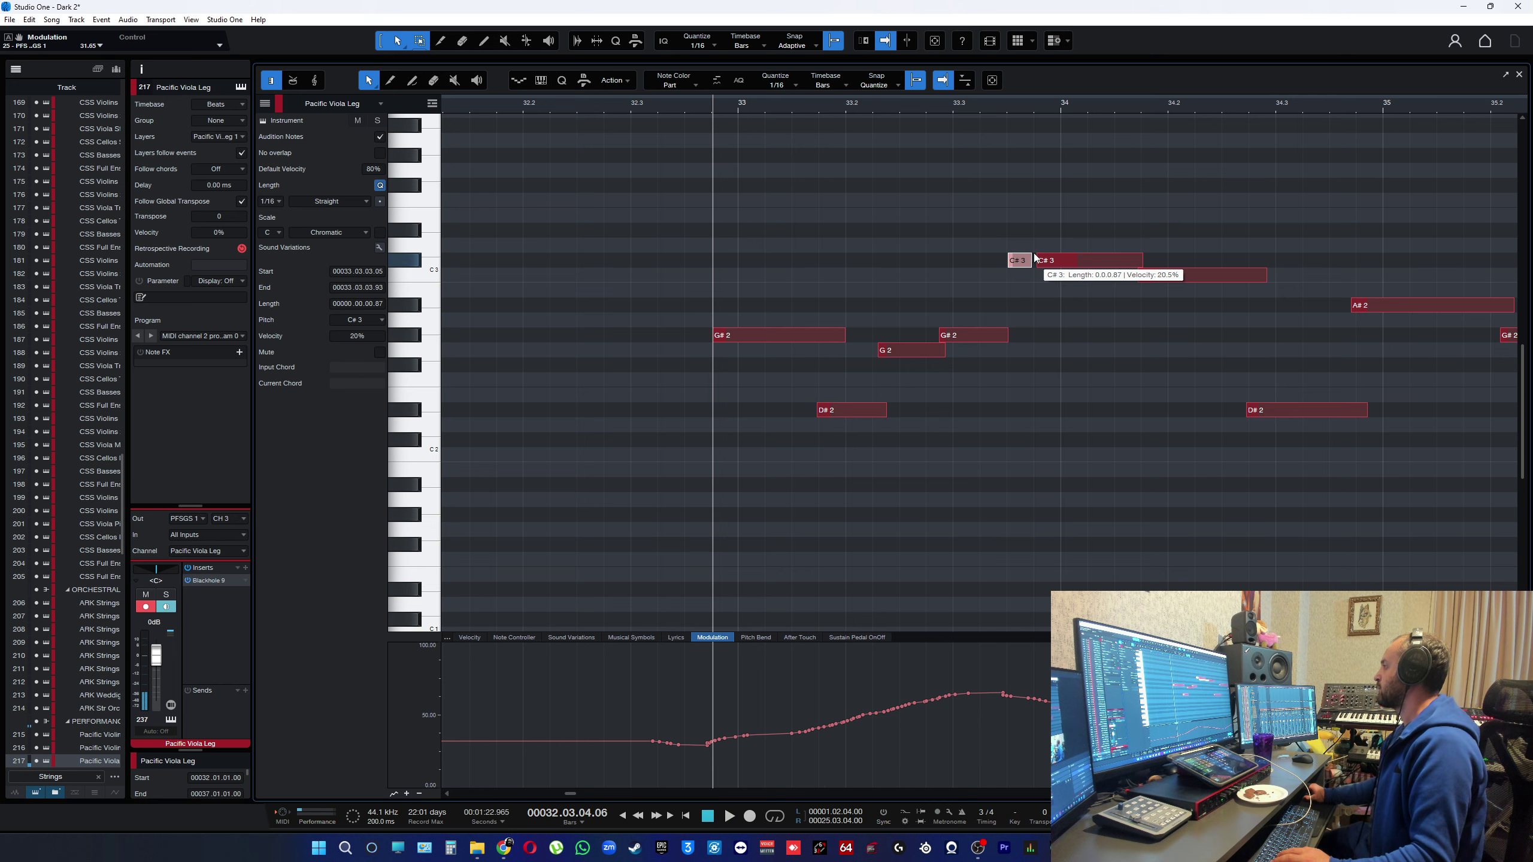
- Shift both C#3 notes slightly later together and replay the phrase
{"action": "key", "text": "f"}
{"action": "left_click_drag", "start_coordinate": [1006, 231], "coordinate": [1062, 264]}
{"action": "key", "text": "space"}
- Try lengthening the second G#2 note past the start of the short C#3
{"action": "left_click_drag", "start_coordinate": [1007, 335], "coordinate": [1020, 335]}
{"action": "left_click", "coordinate": [1063, 338]}
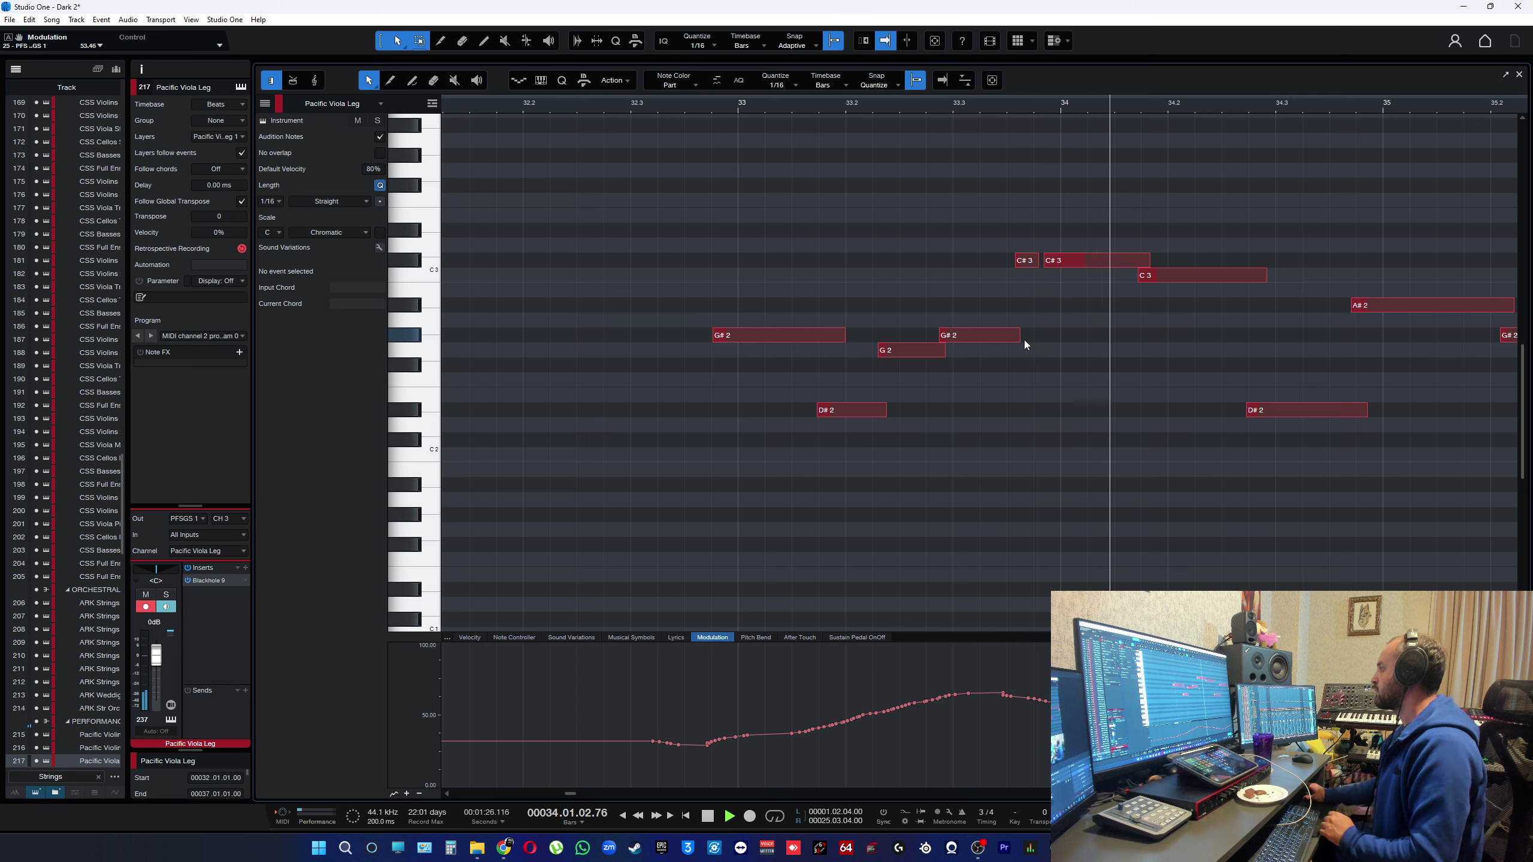
{"action": "key", "text": "space"}
{"action": "key", "text": "space"}
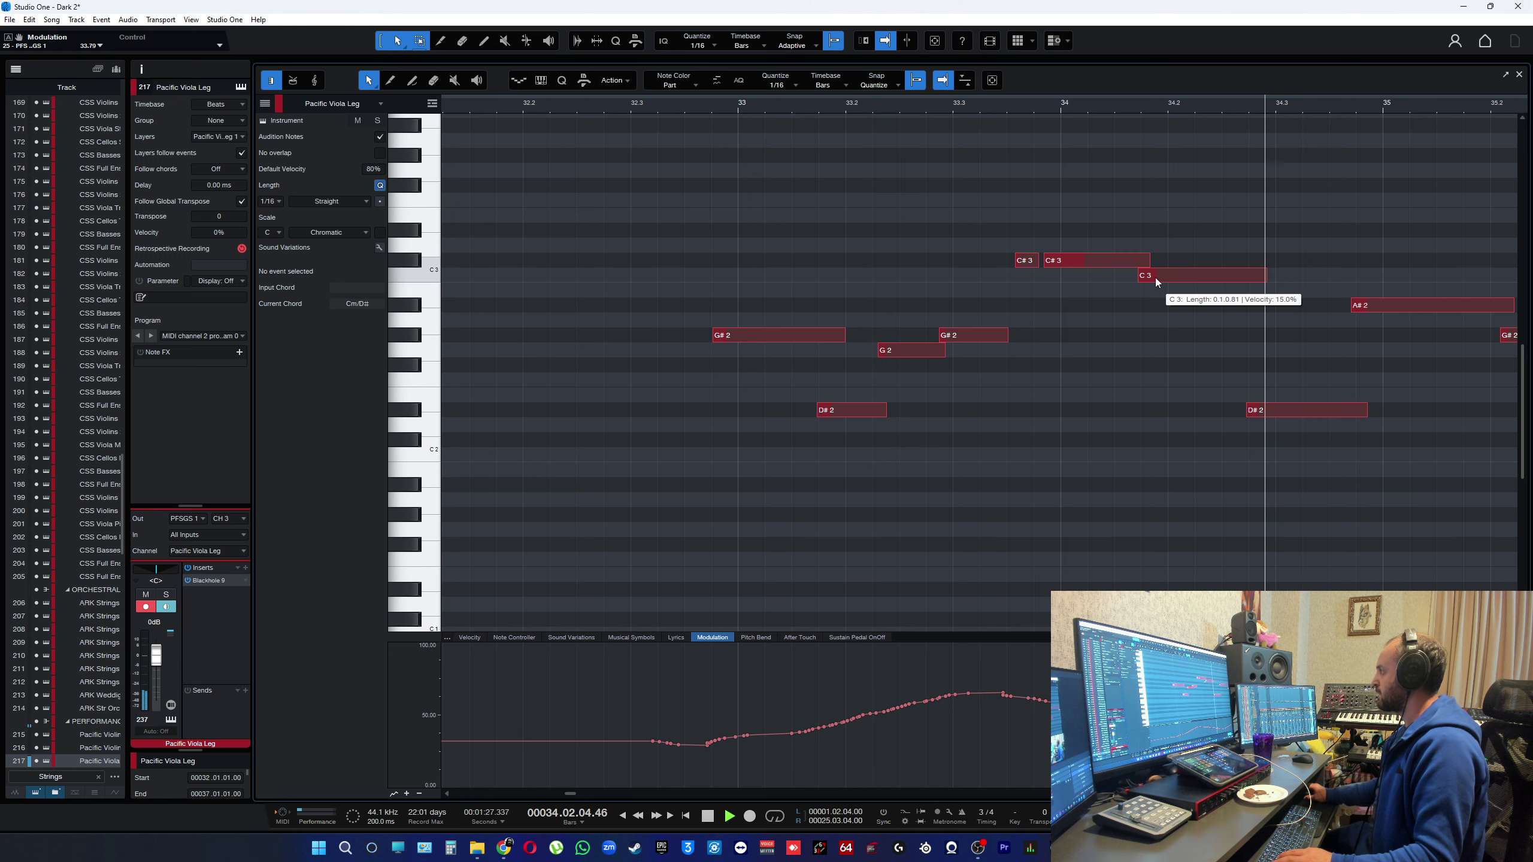
- Trim the C3 note's start, extend the preceding C#3 to overlap it, and lengthen the second G#2 slightly
{"action": "key", "text": "space"}
{"action": "mouse_move", "coordinate": [1138, 277]}
{"action": "left_mouse_down"}
{"action": "mouse_move", "coordinate": [1154, 264]}
{"action": "mouse_move", "coordinate": [1148, 280]}
{"action": "left_mouse_up"}
{"action": "left_click", "coordinate": [1012, 340]}
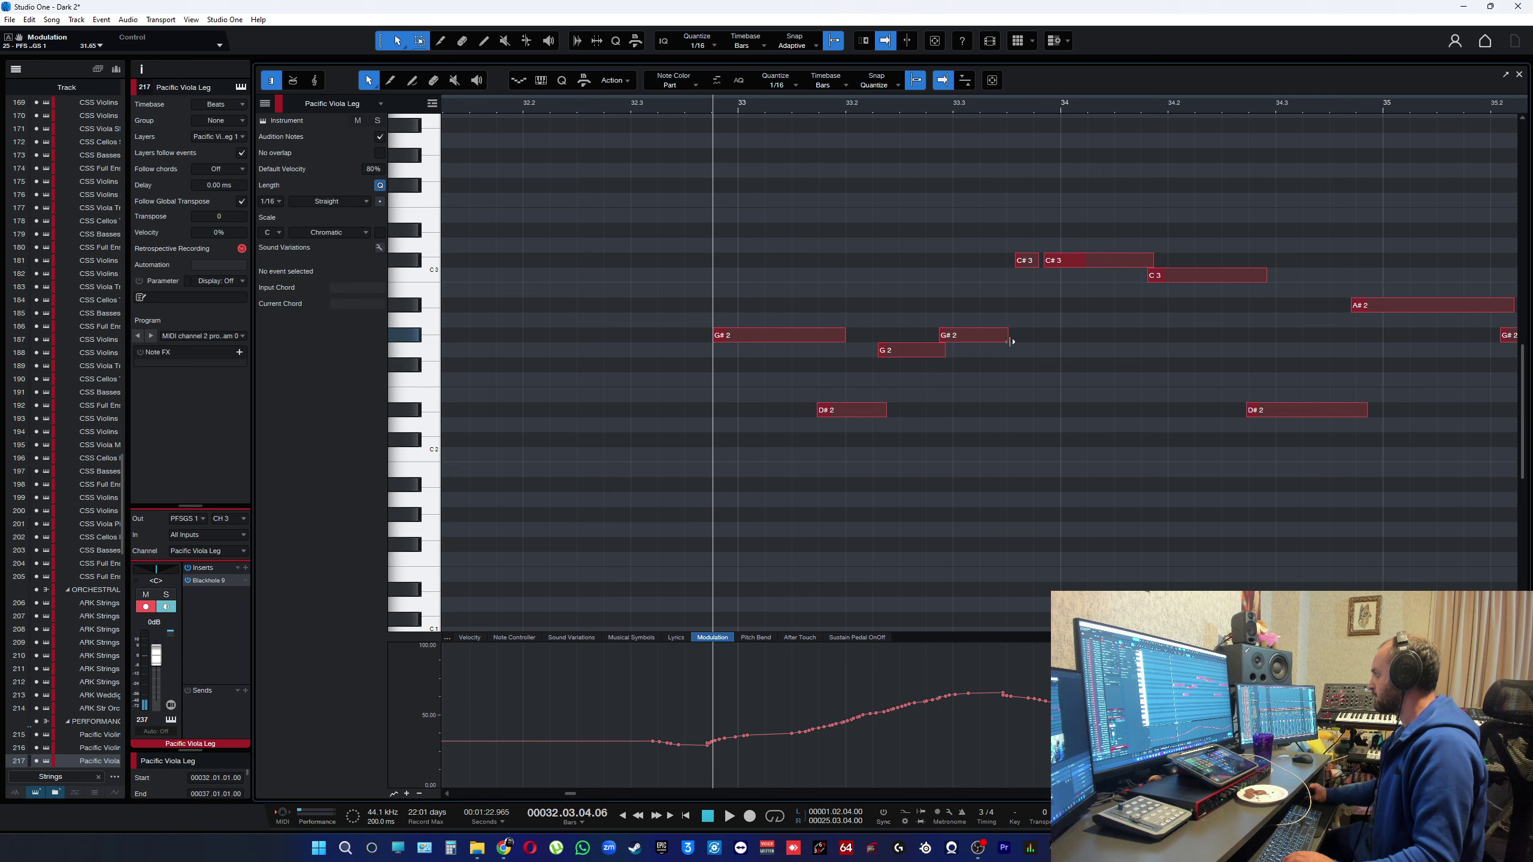
{"action": "left_click_drag", "start_coordinate": [1012, 340], "coordinate": [1014, 340]}
{"action": "left_click", "coordinate": [1144, 378]}
{"action": "key", "text": "space"}
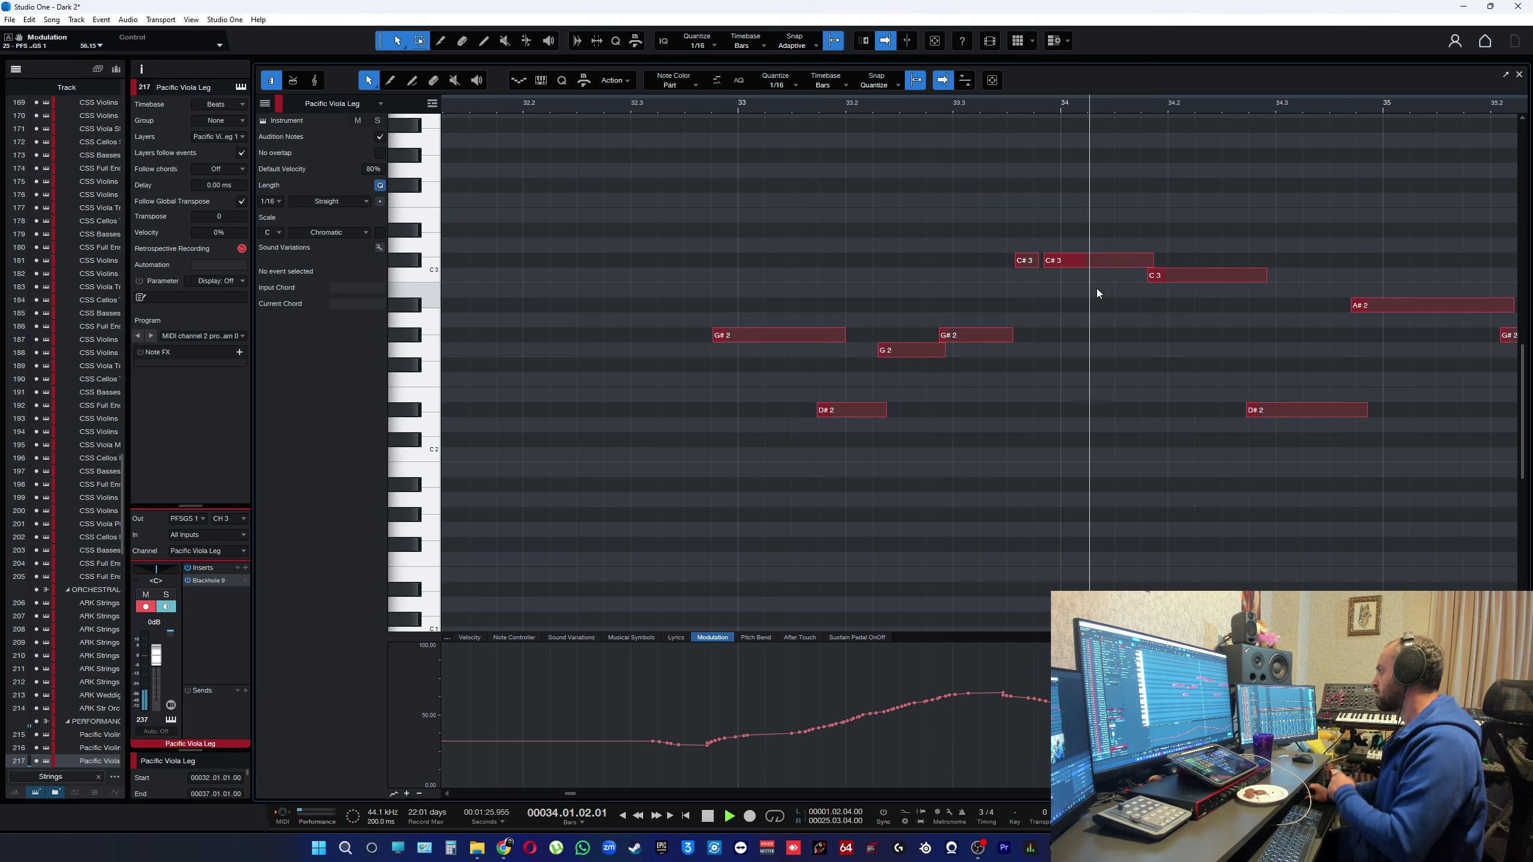
- Shift both C#3 notes slightly earlier so the short one starts at 33.03.03.32, and replay the phrase
{"action": "key", "text": "space"}
{"action": "left_click_drag", "start_coordinate": [1018, 229], "coordinate": [1058, 262]}
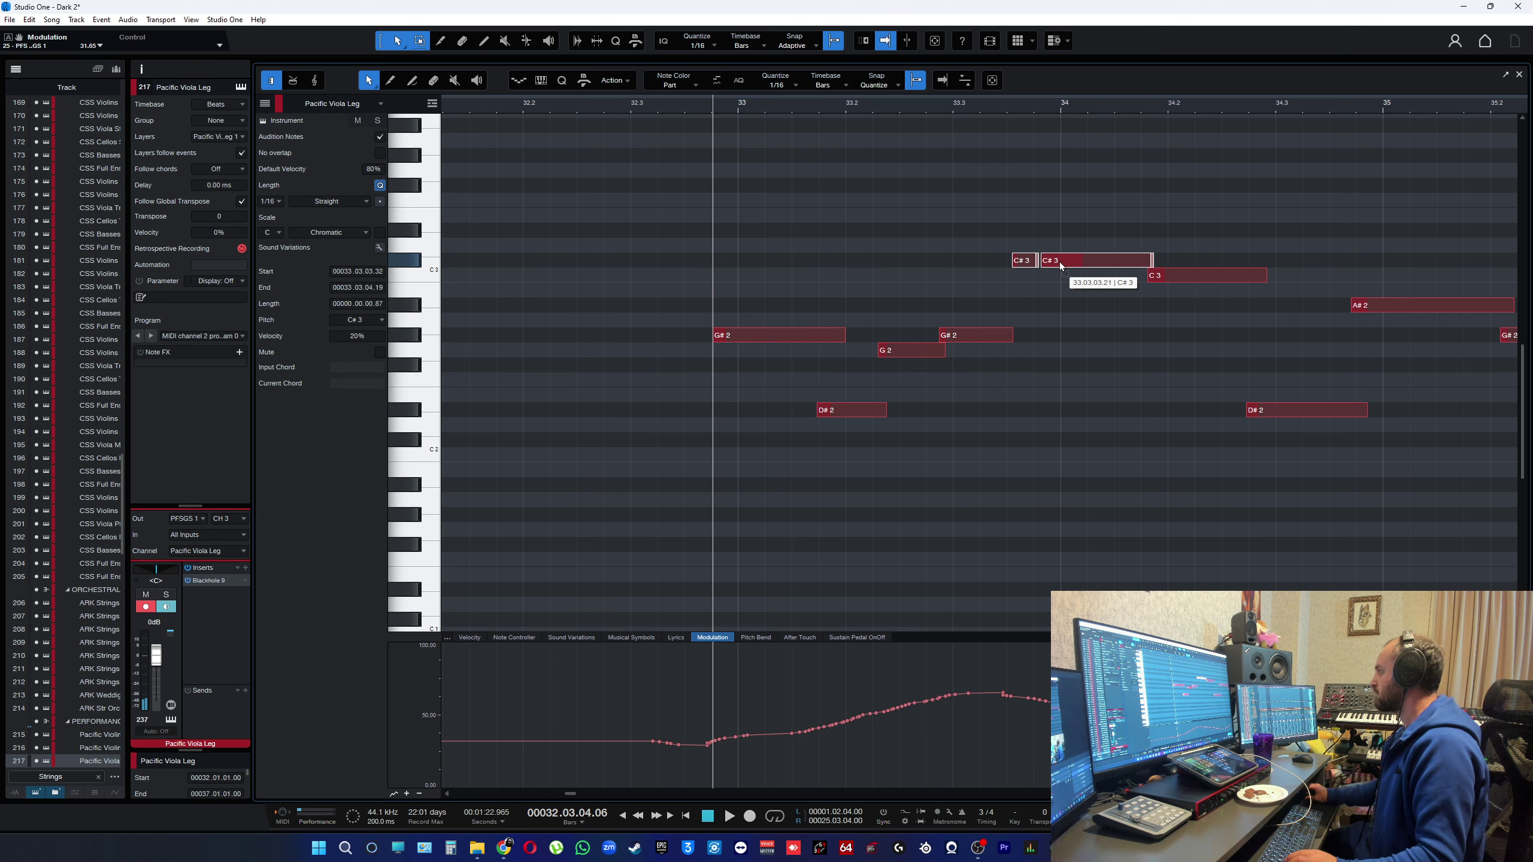
{"action": "left_click", "coordinate": [1085, 327]}
{"action": "key", "text": "space"}
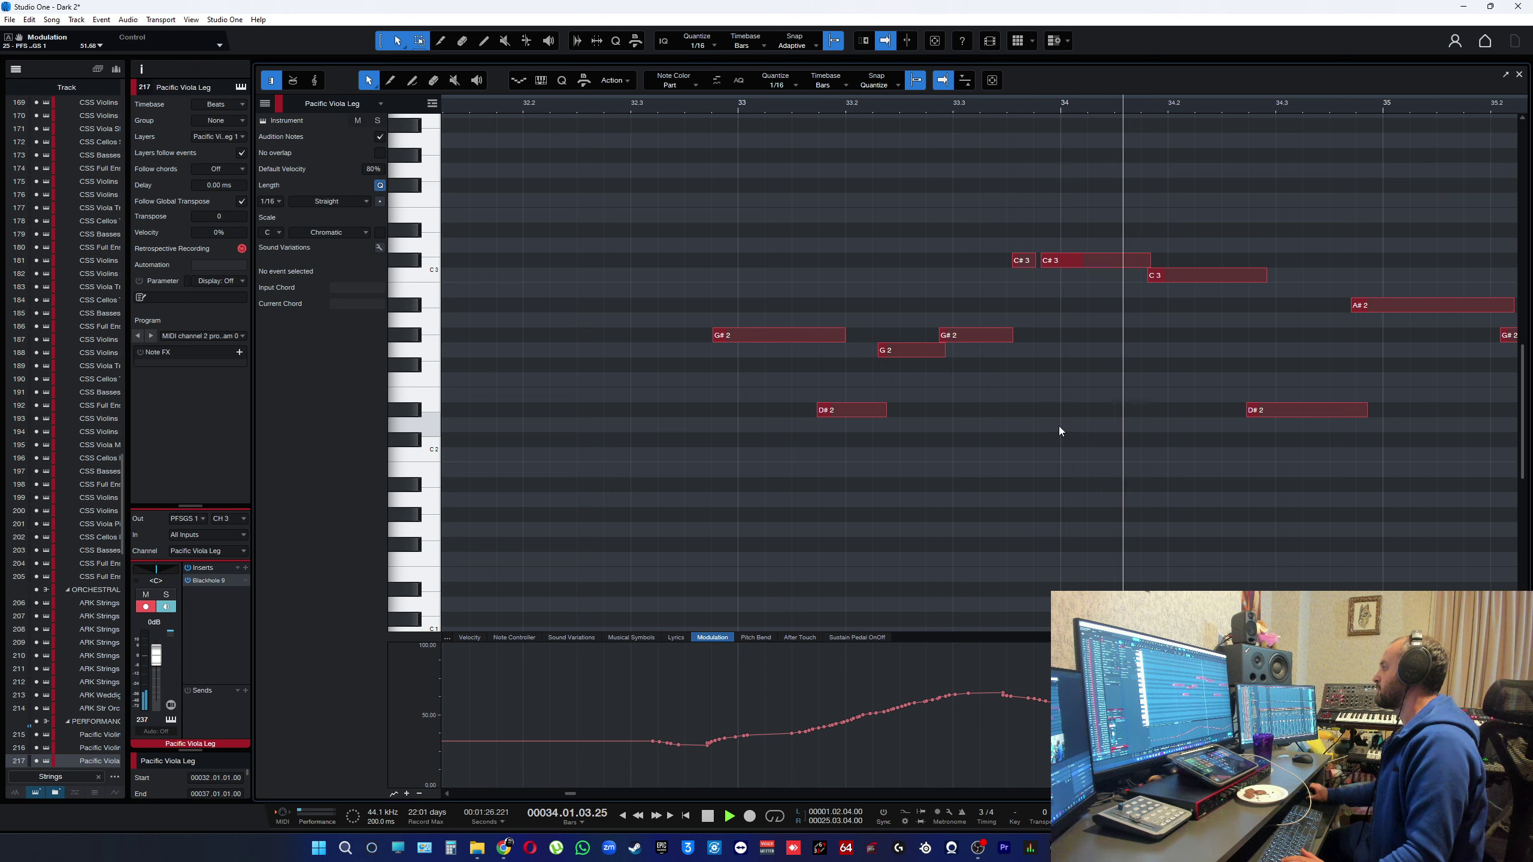
{"action": "key", "text": "space"}
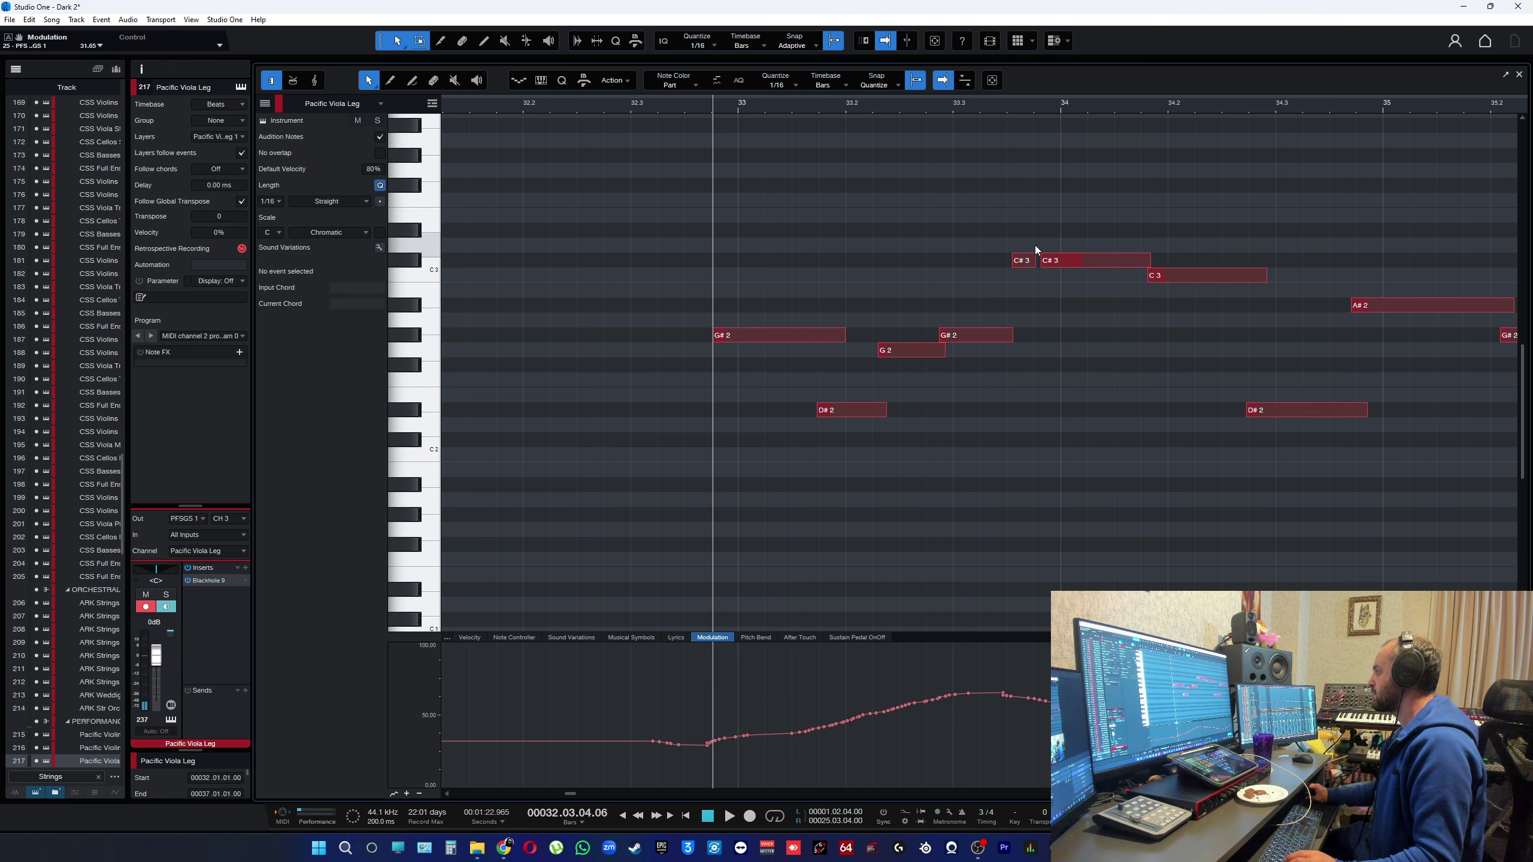
- Extend the long C#3's start back to about 33.03.04.00, shorten the short C#3 before it, and replay the phrase
{"action": "left_click", "coordinate": [1047, 262]}
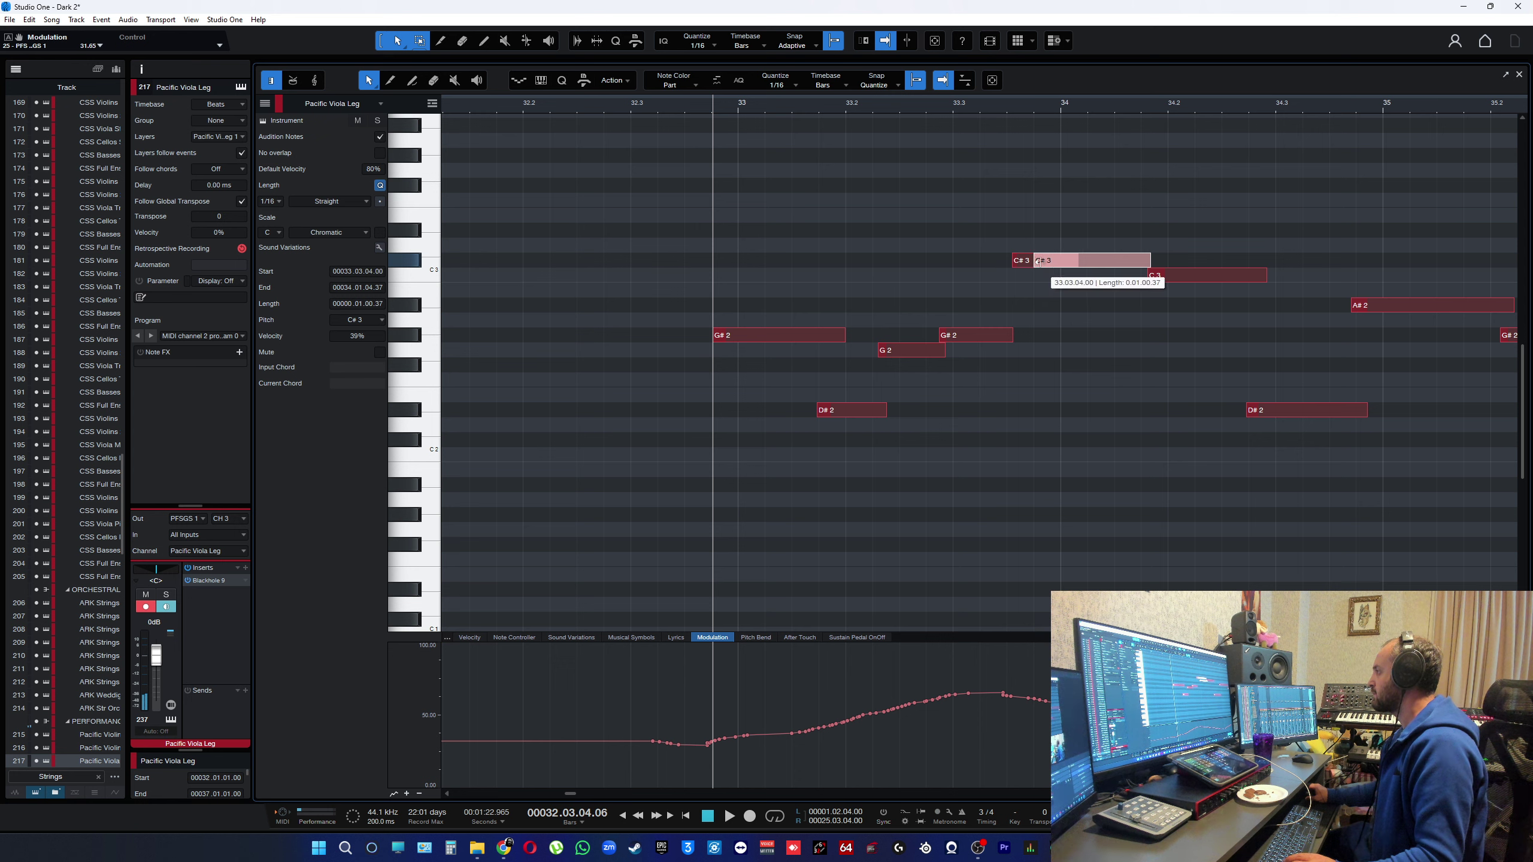
{"action": "mouse_move", "coordinate": [1028, 237]}
{"action": "left_mouse_down"}
{"action": "mouse_move", "coordinate": [1048, 267]}
{"action": "mouse_move", "coordinate": [1034, 265]}
{"action": "left_mouse_up"}
{"action": "left_click", "coordinate": [1085, 386]}
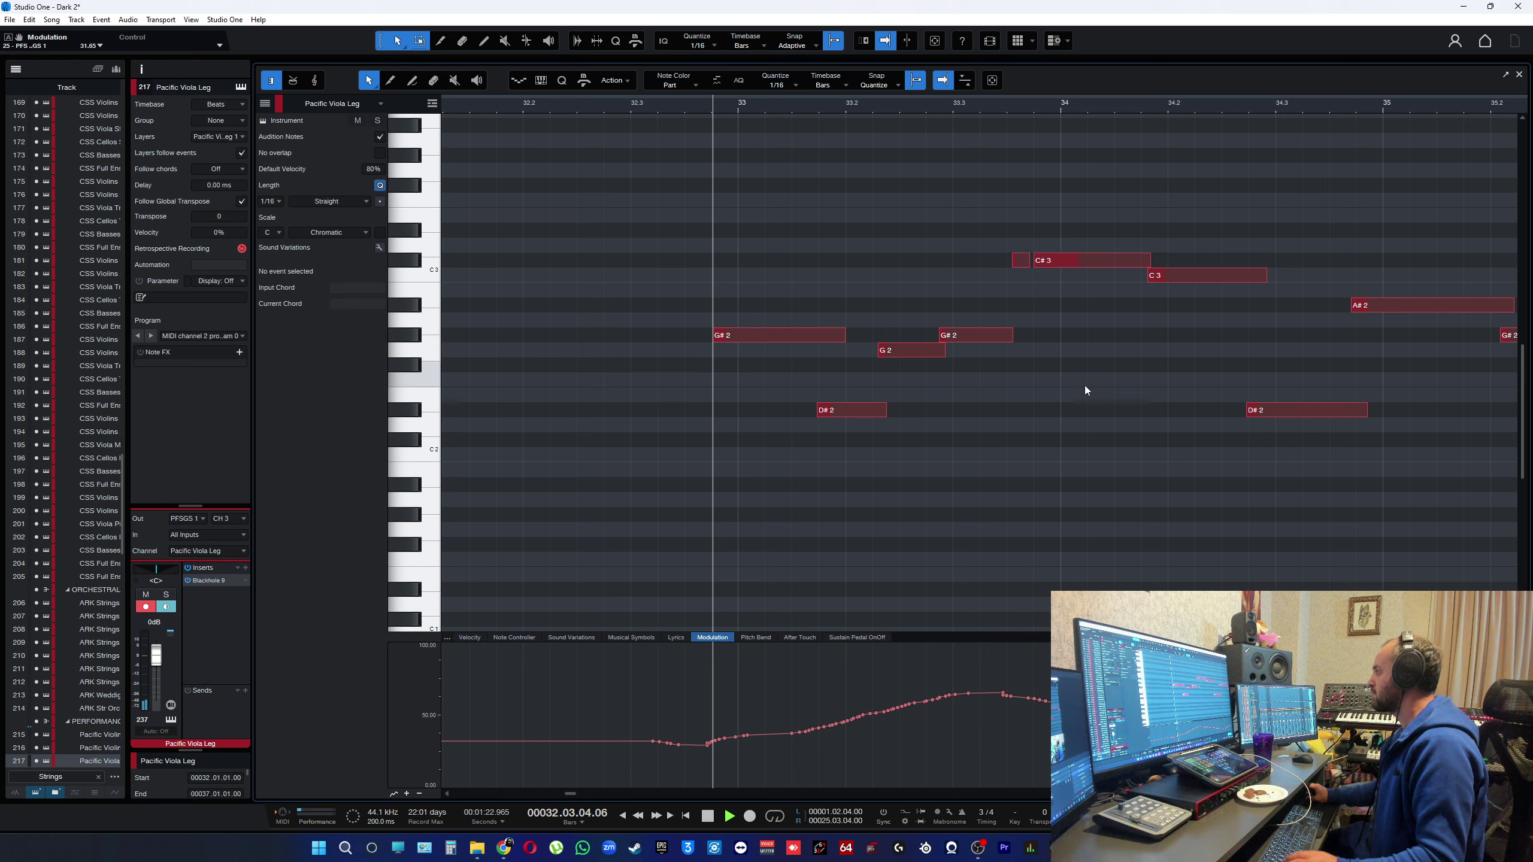
{"action": "key", "text": "space"}
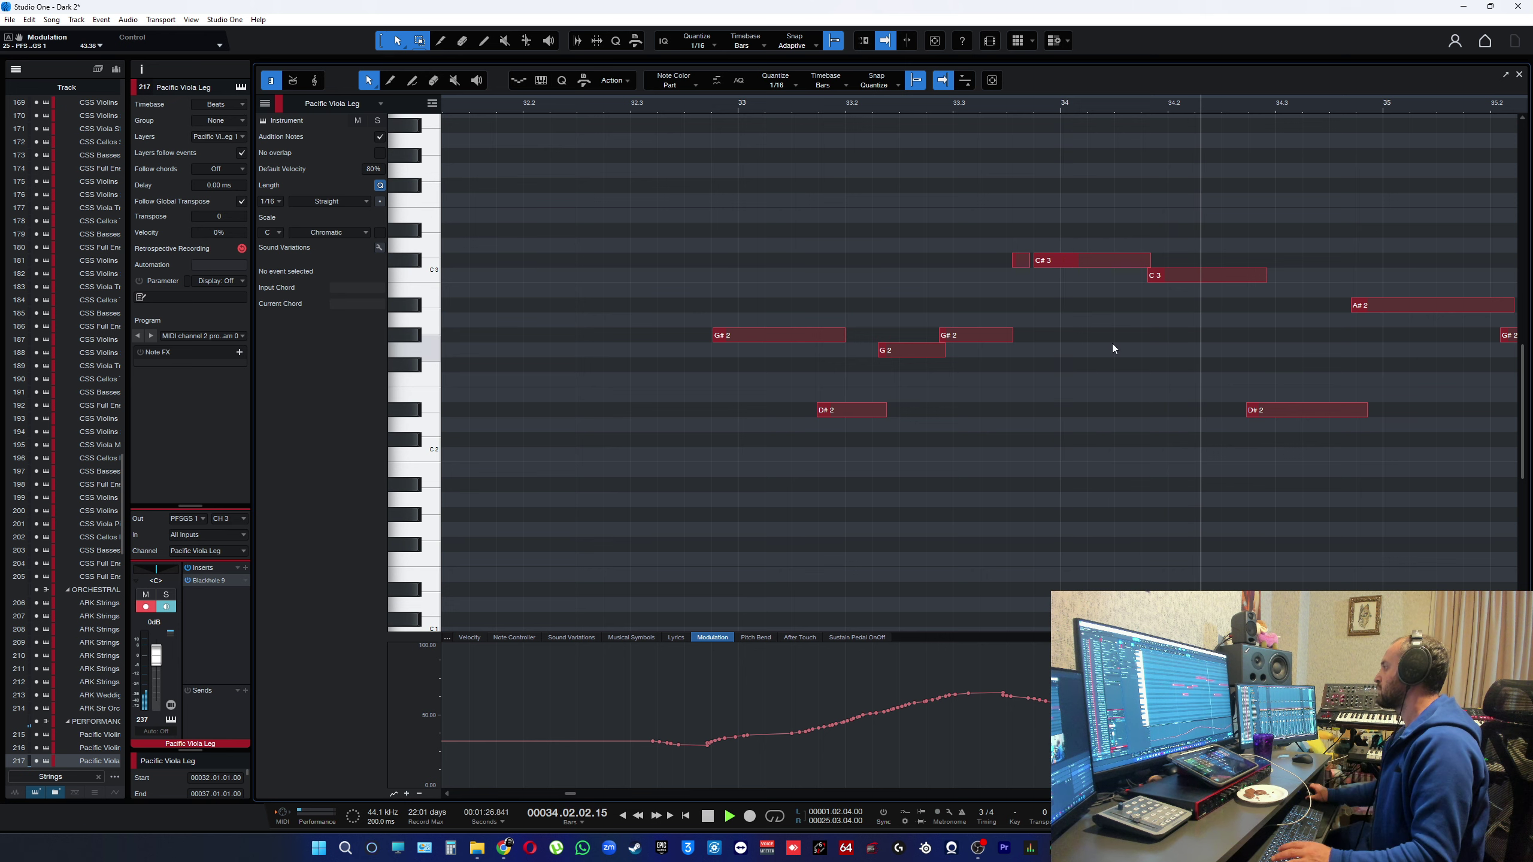
{"action": "key", "text": "space"}
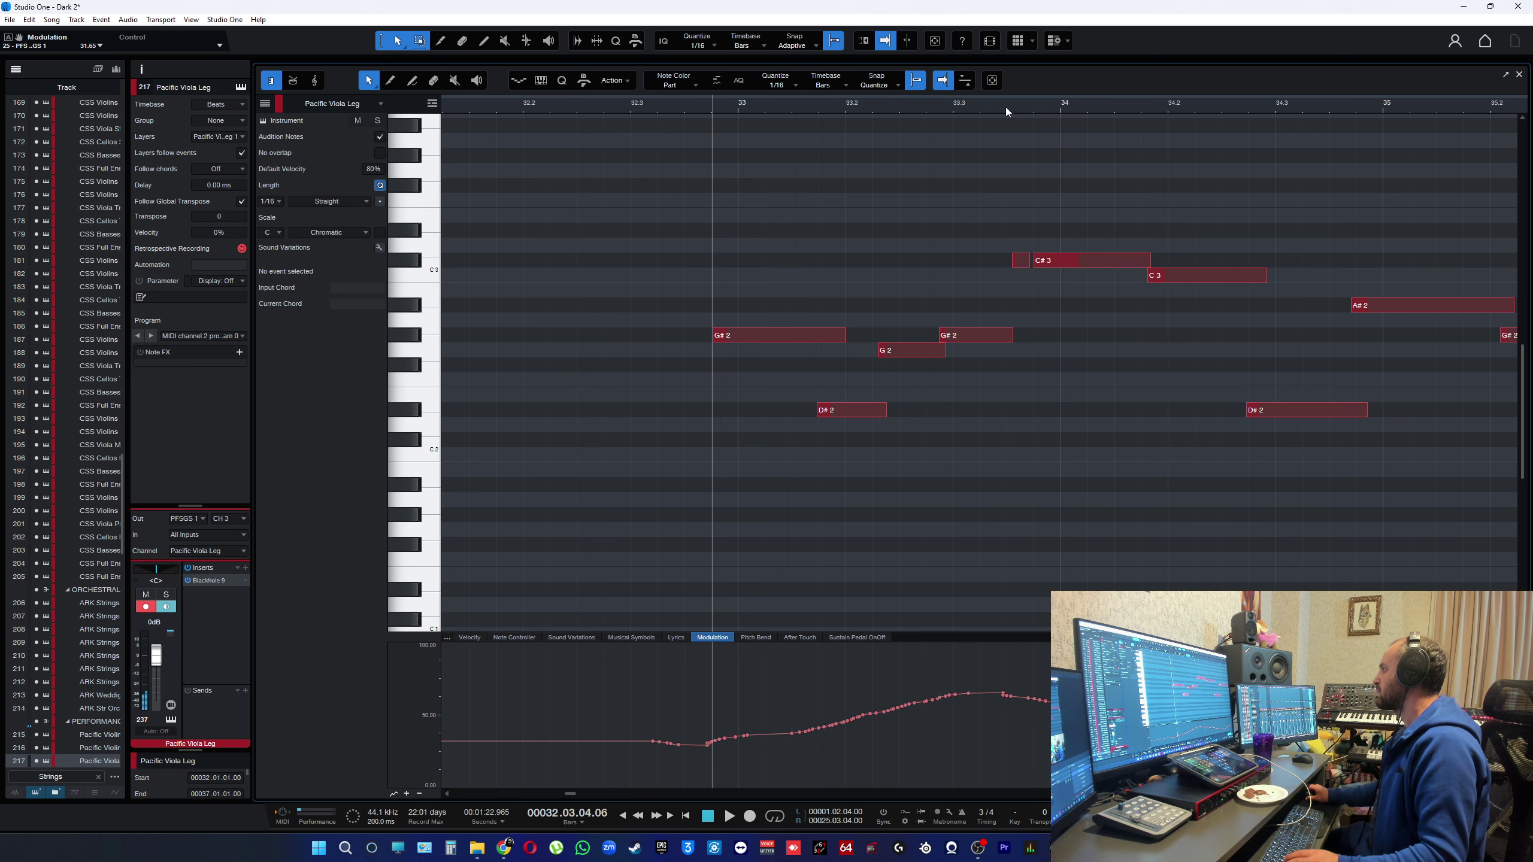
- Set the playback start to 33.03.03.00 and listen repeatedly to the passage through the second D#2 note
{"action": "left_click", "coordinate": [1006, 107]}
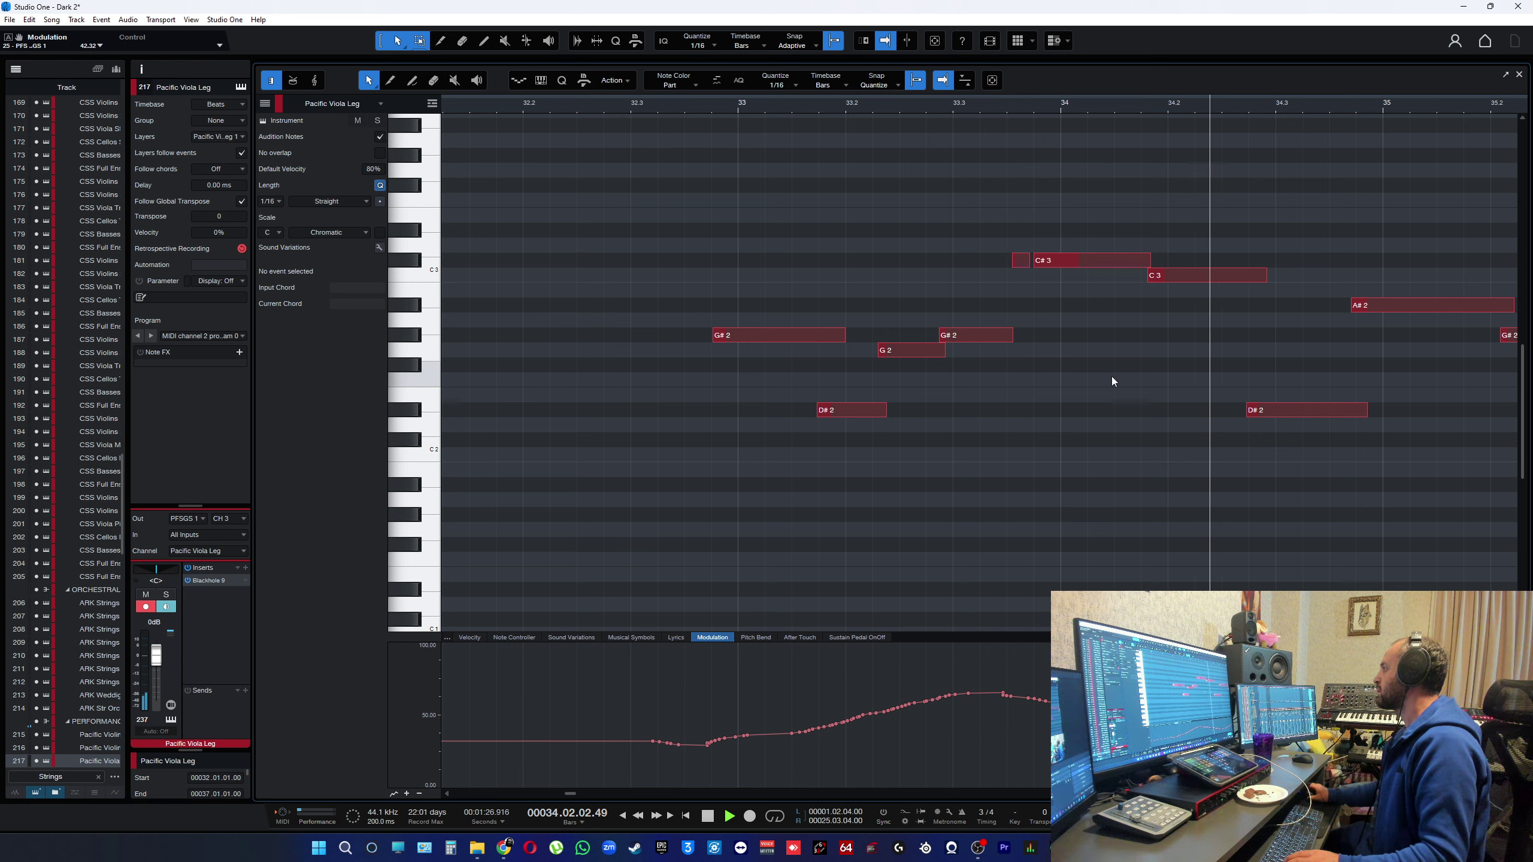
{"action": "key", "text": "space"}
{"action": "key", "text": "space"}
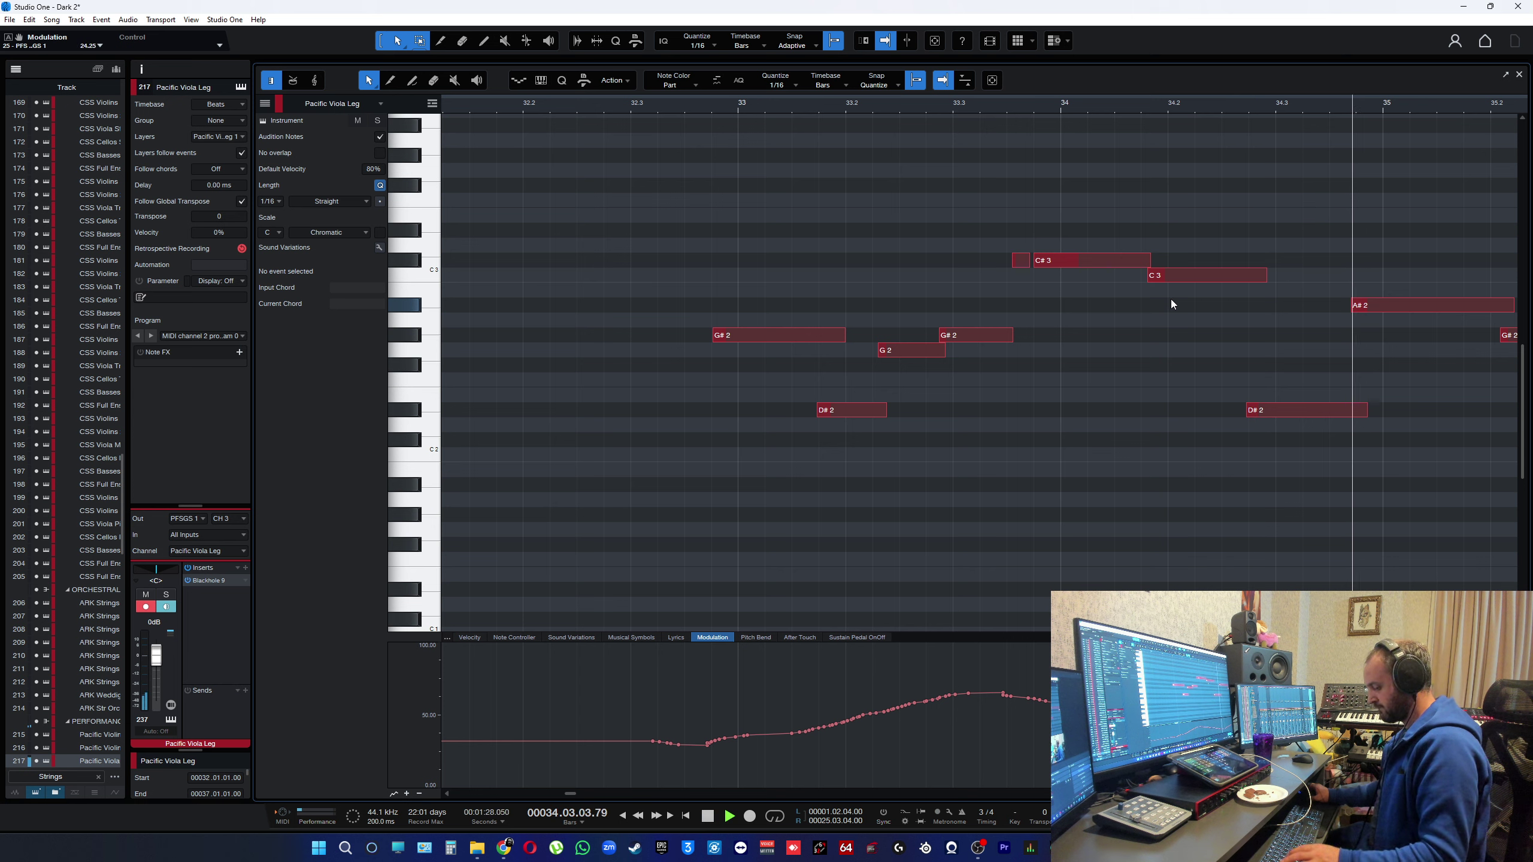
{"action": "key", "text": "space"}
{"action": "key", "text": "space"}
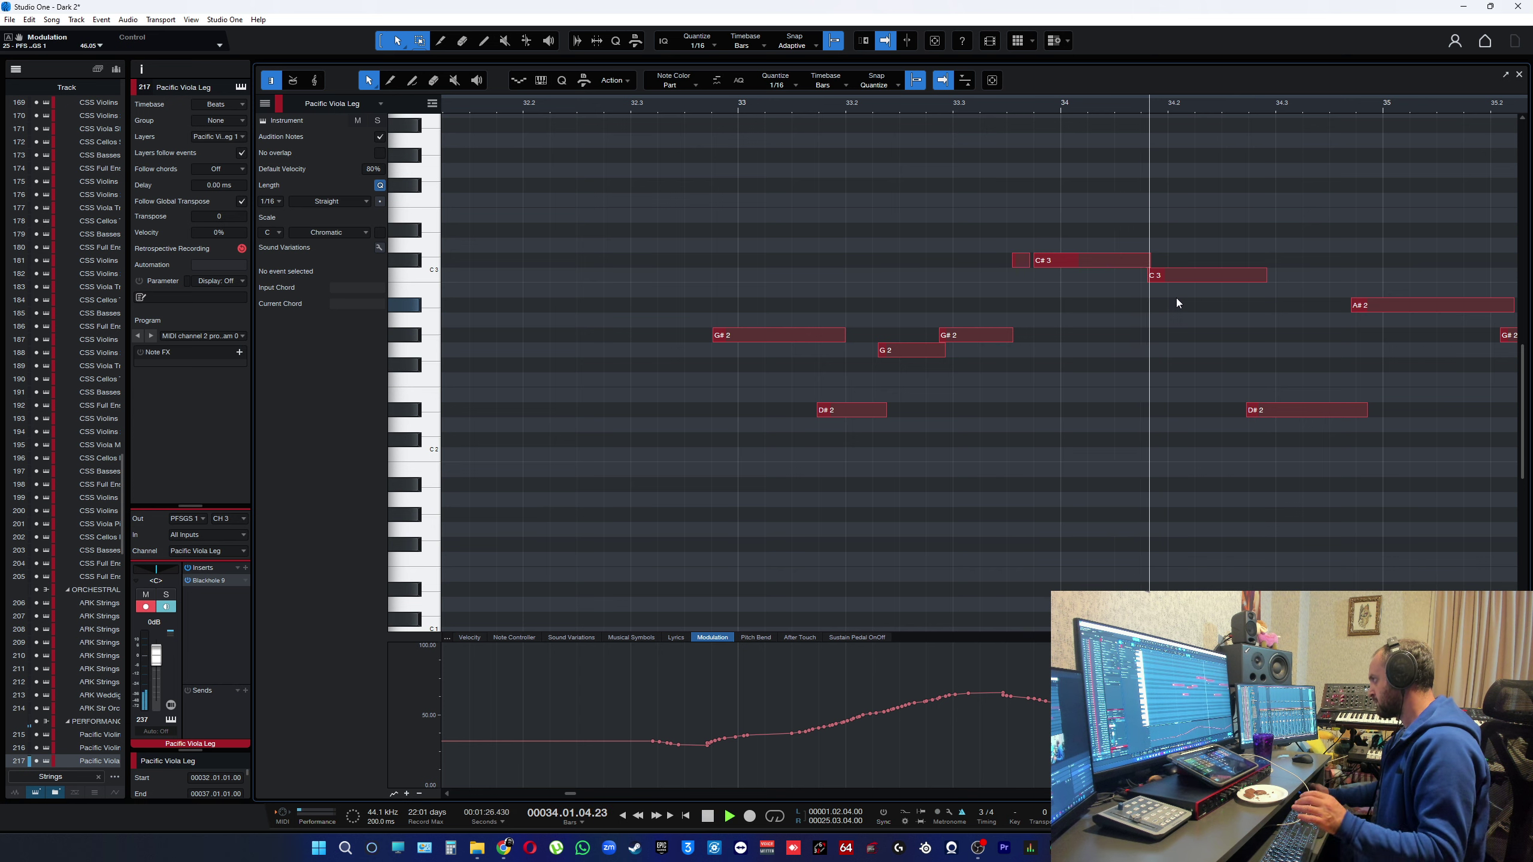
{"action": "key", "text": "space"}
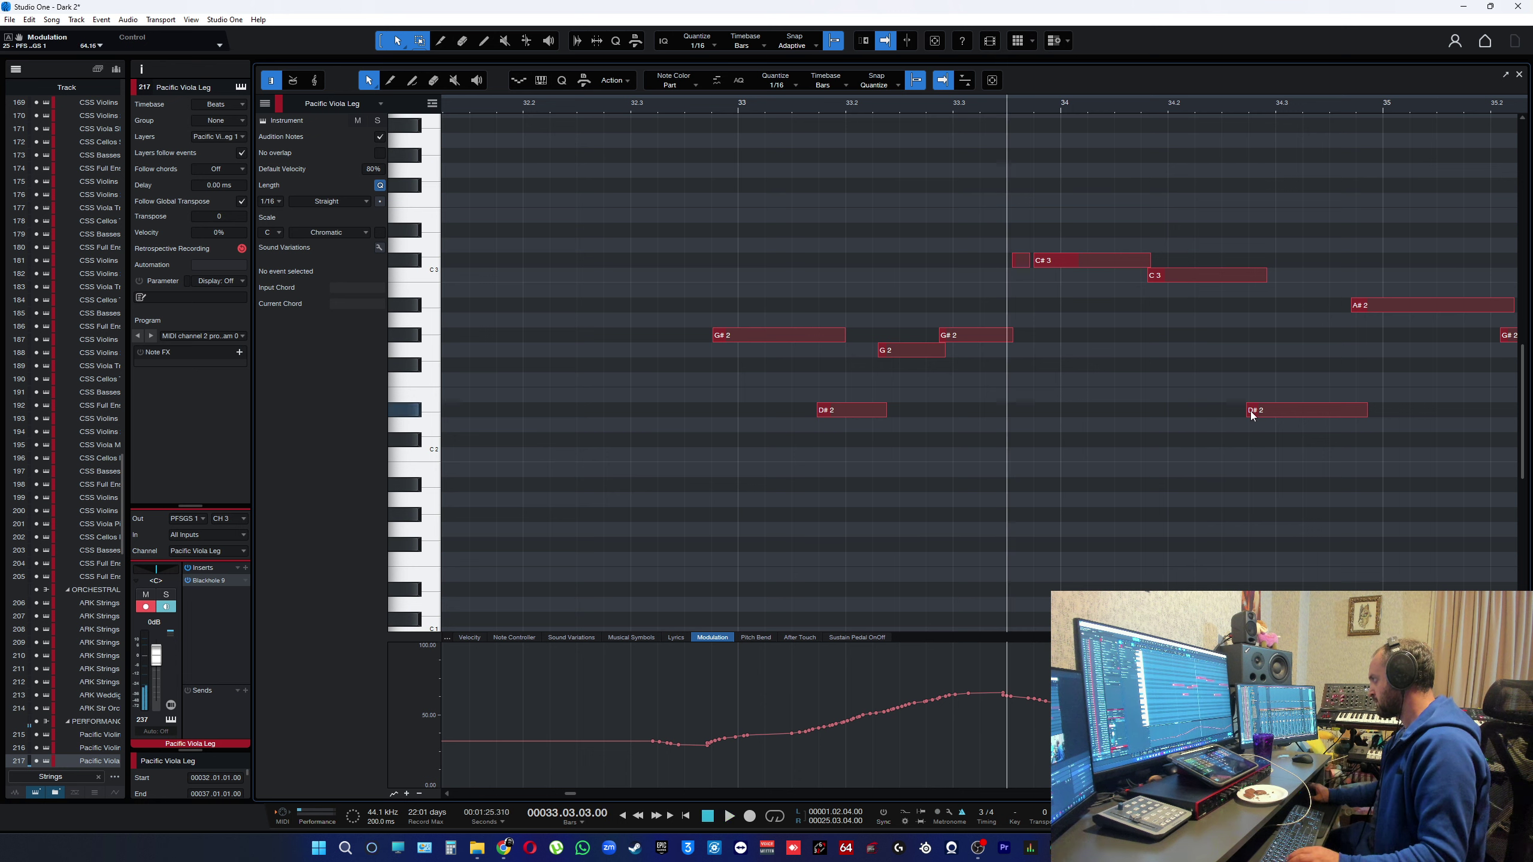
- Trim the start of the second D#2 note to 34.02.04.36 and replay from 33.03.03.00
{"action": "left_click", "coordinate": [1252, 412]}
{"action": "left_click_drag", "start_coordinate": [1244, 411], "coordinate": [1251, 411]}
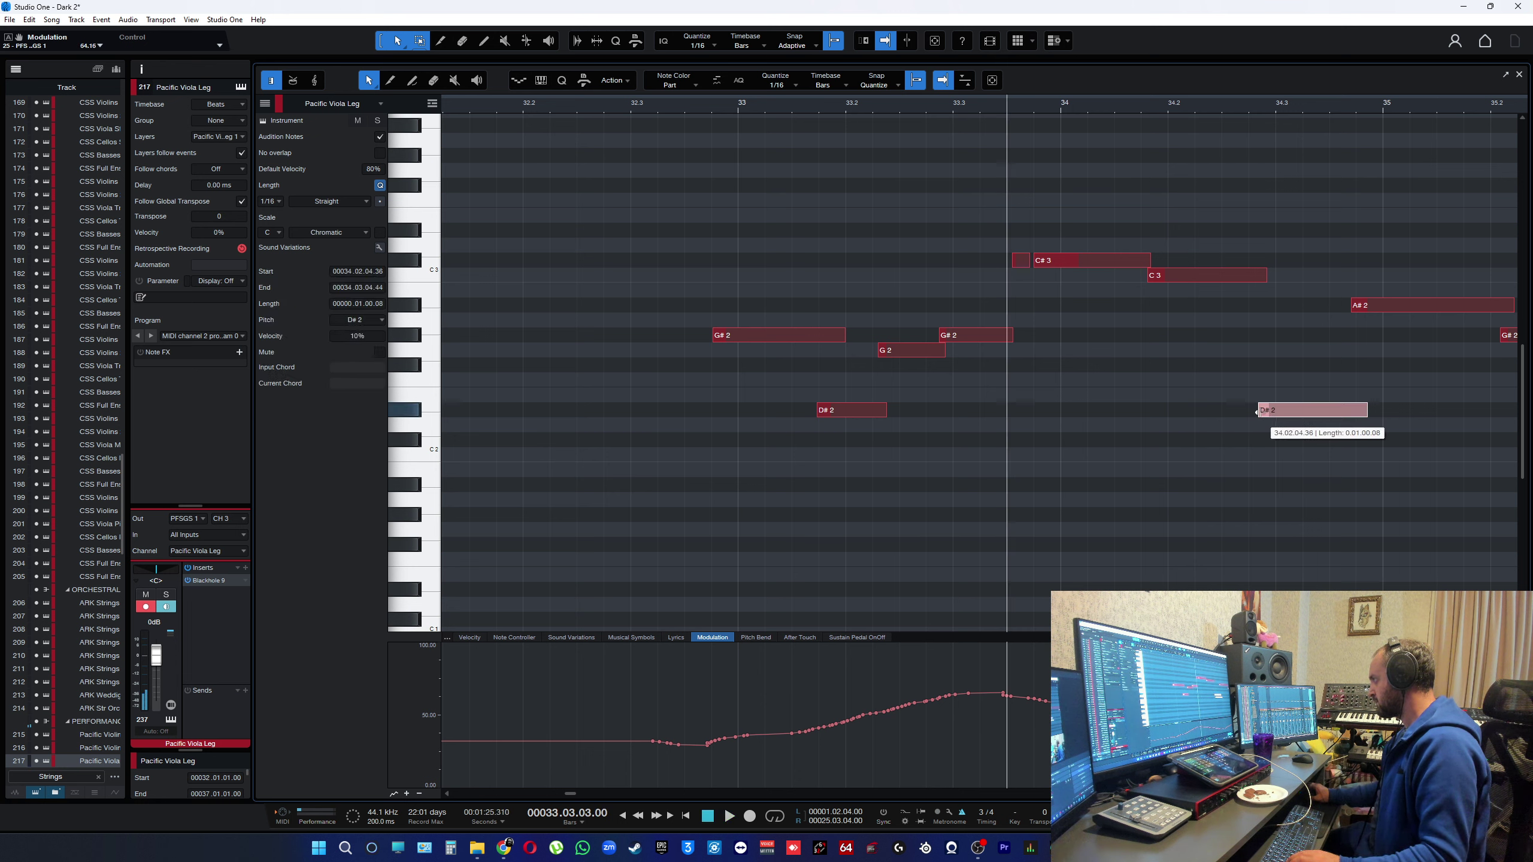
{"action": "left_click", "coordinate": [1259, 446]}
{"action": "key", "text": "space"}
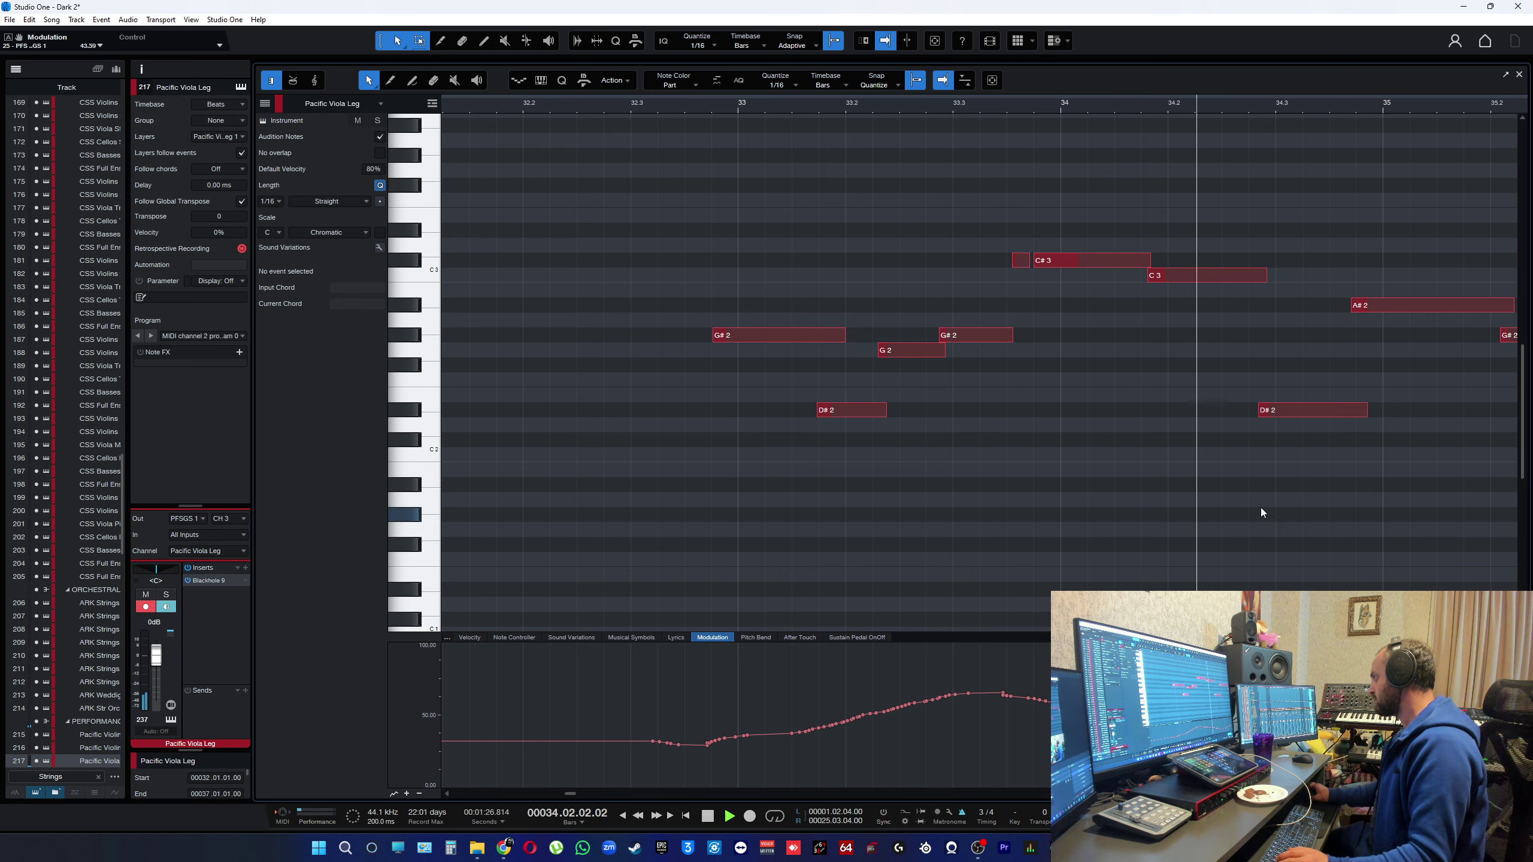
- Retime the bar 35 G#2 to 35.02.01.95–35.02.04.62, delay the following G2 and F2 starts, and extend the A#2 and G2 ends to overlap
{"action": "scroll", "coordinate": [898, 379], "scroll_direction": "down", "scroll_amount": 4}
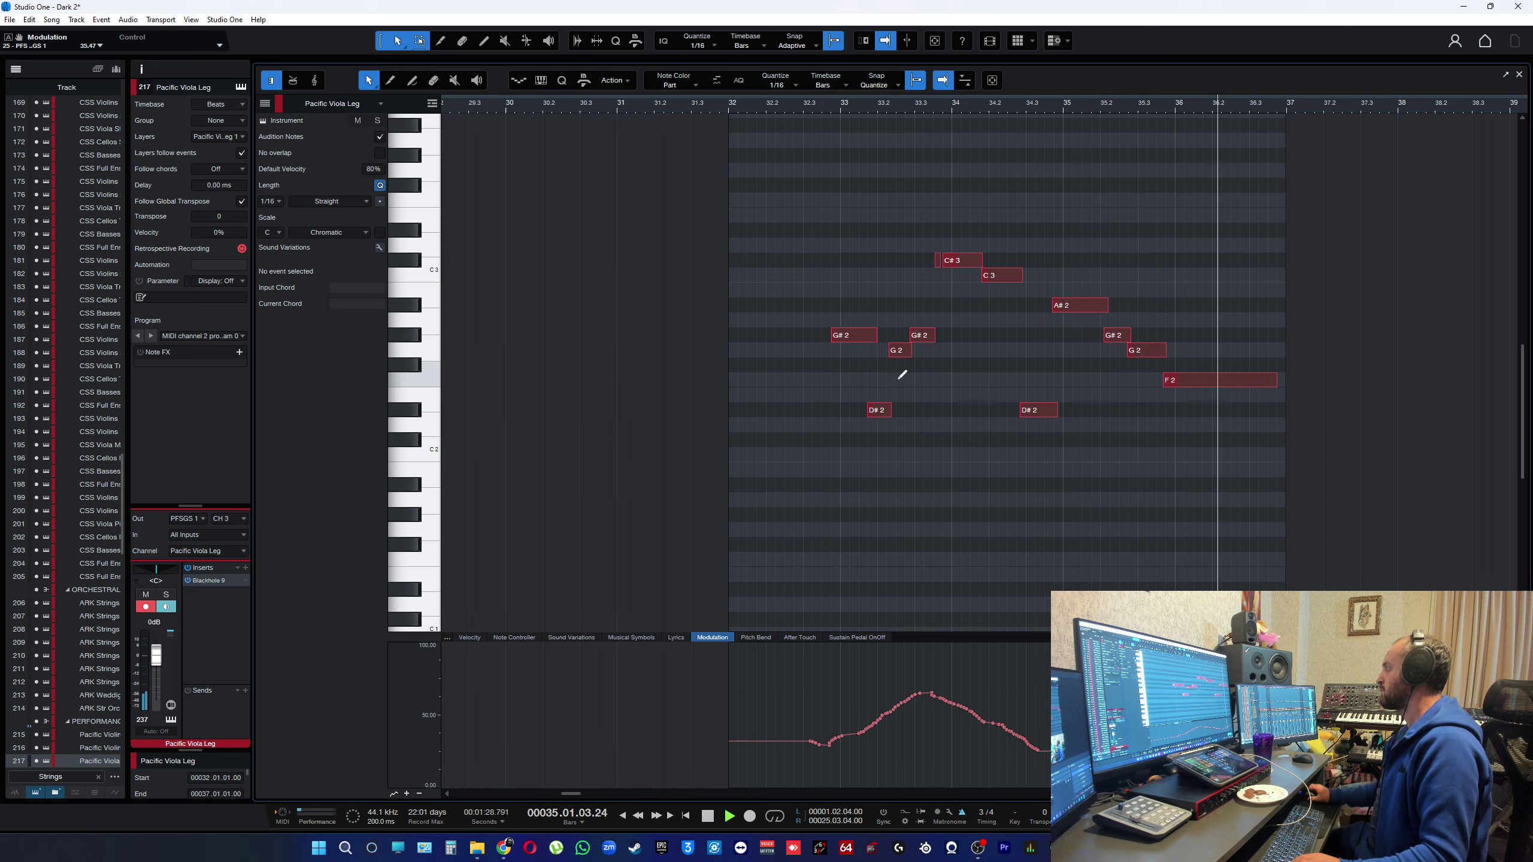
{"action": "scroll", "coordinate": [1159, 399], "scroll_direction": "up", "scroll_amount": 2}
{"action": "key", "text": "space"}
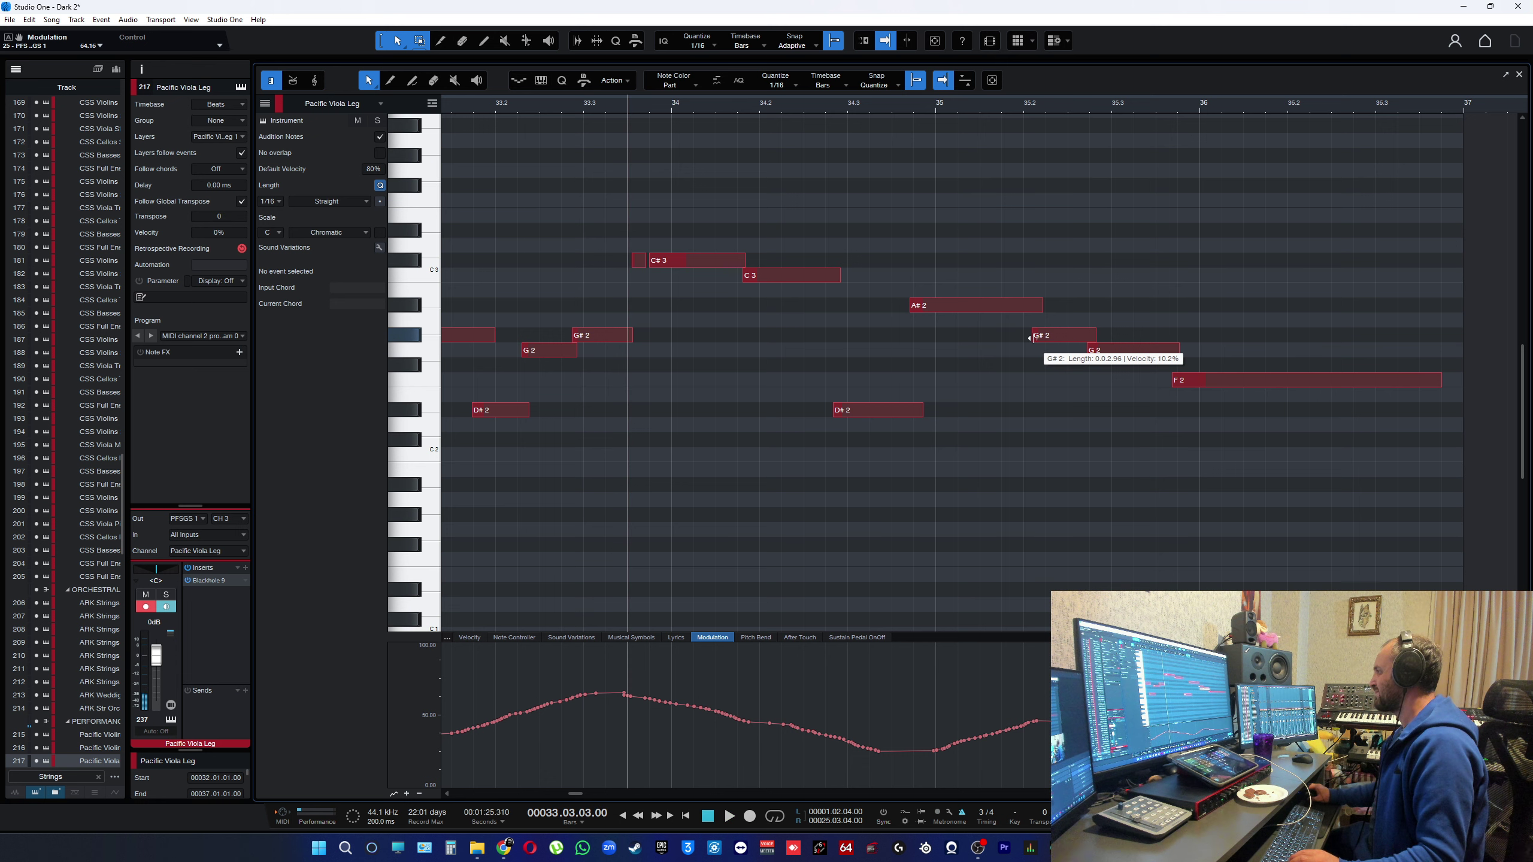
{"action": "left_click_drag", "start_coordinate": [1029, 338], "coordinate": [1102, 336]}
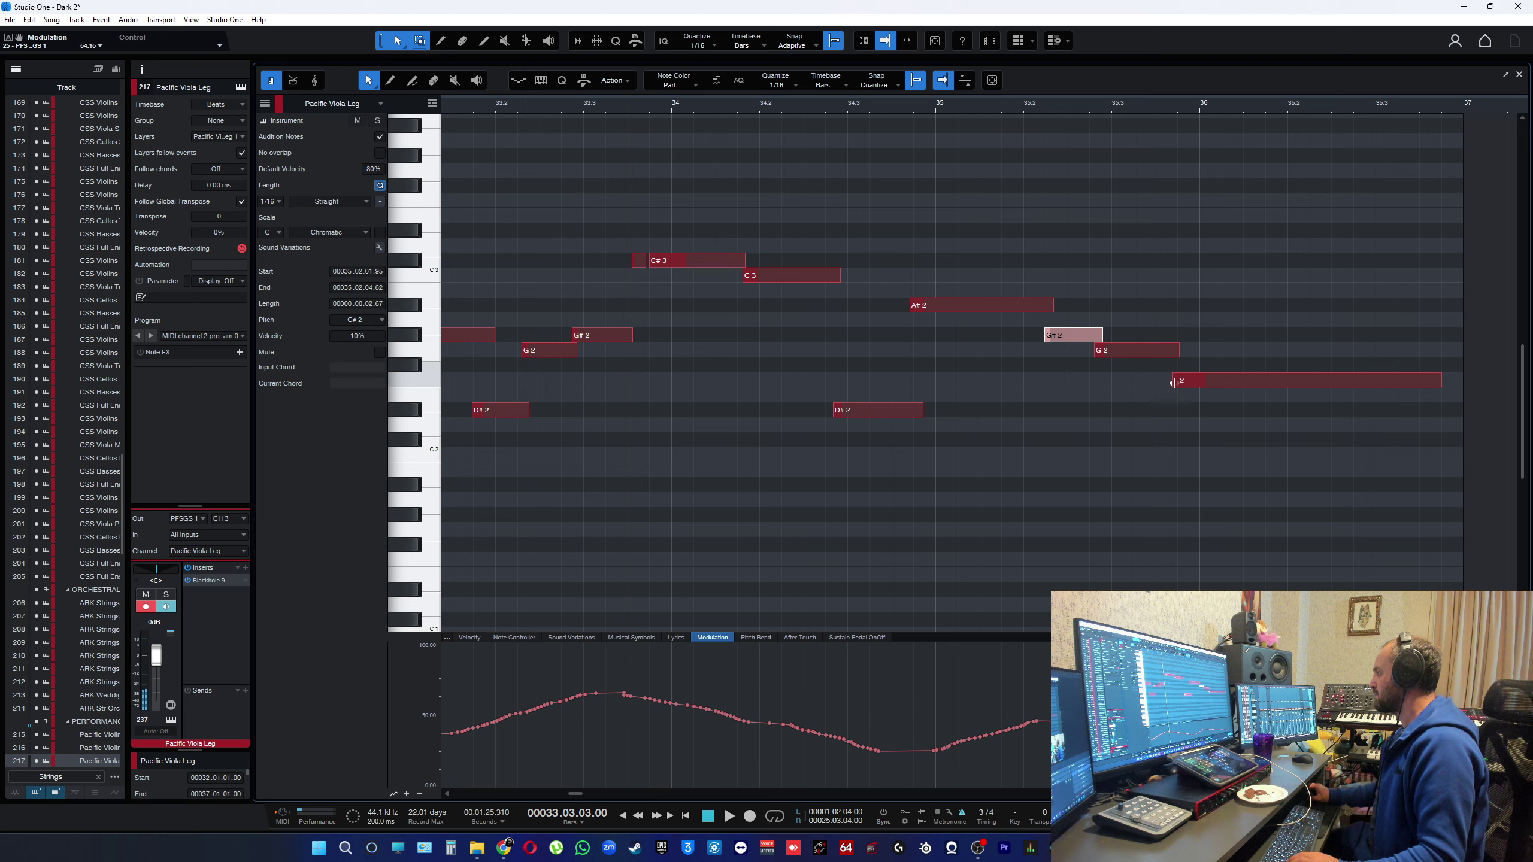
{"action": "left_click_drag", "start_coordinate": [1172, 380], "coordinate": [1190, 350]}
{"action": "key", "text": "space"}
{"action": "left_click", "coordinate": [1167, 443]}
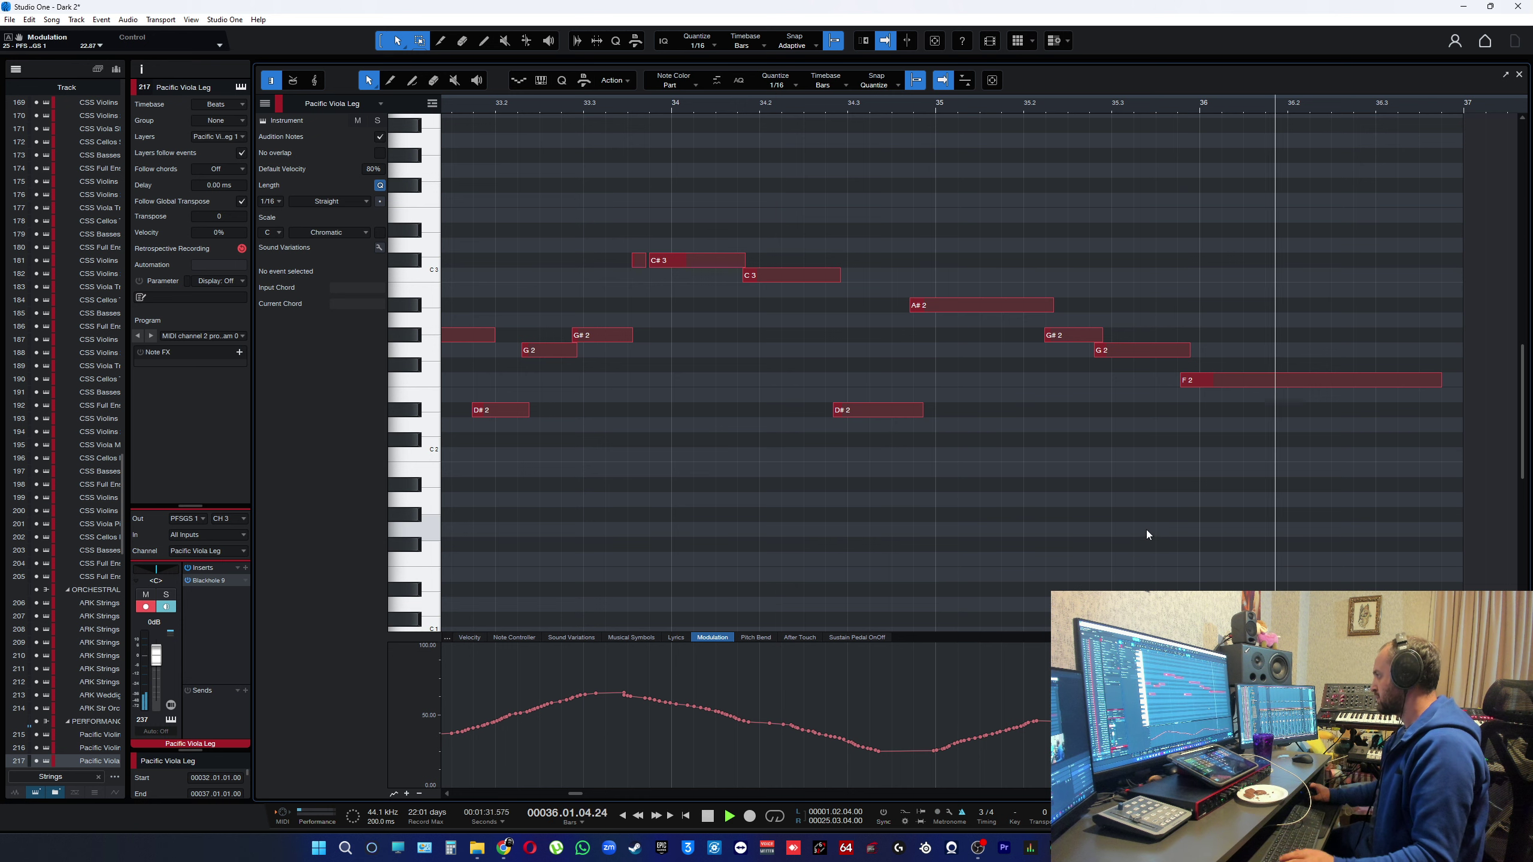
- Set the playback start to 32.01.04.00, replay the whole viola phrase, and save the song
{"action": "scroll", "coordinate": [1176, 508], "scroll_direction": "down", "scroll_amount": 3}
{"action": "scroll", "coordinate": [1179, 503], "scroll_direction": "down", "scroll_amount": 2}
{"action": "left_click", "coordinate": [840, 104]}
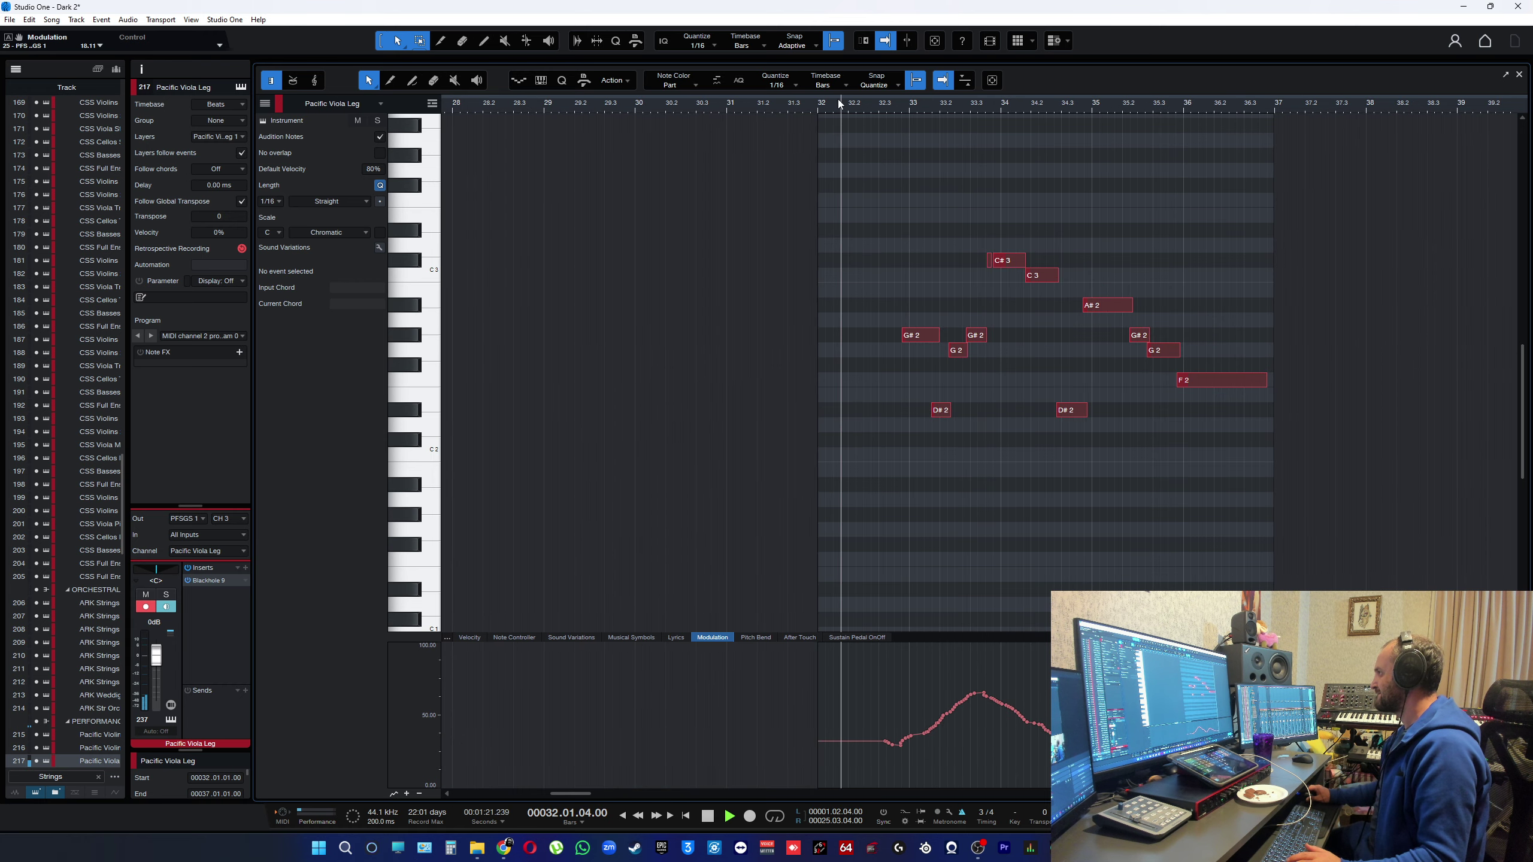
{"action": "scroll", "coordinate": [986, 548], "scroll_direction": "up", "scroll_amount": 3}
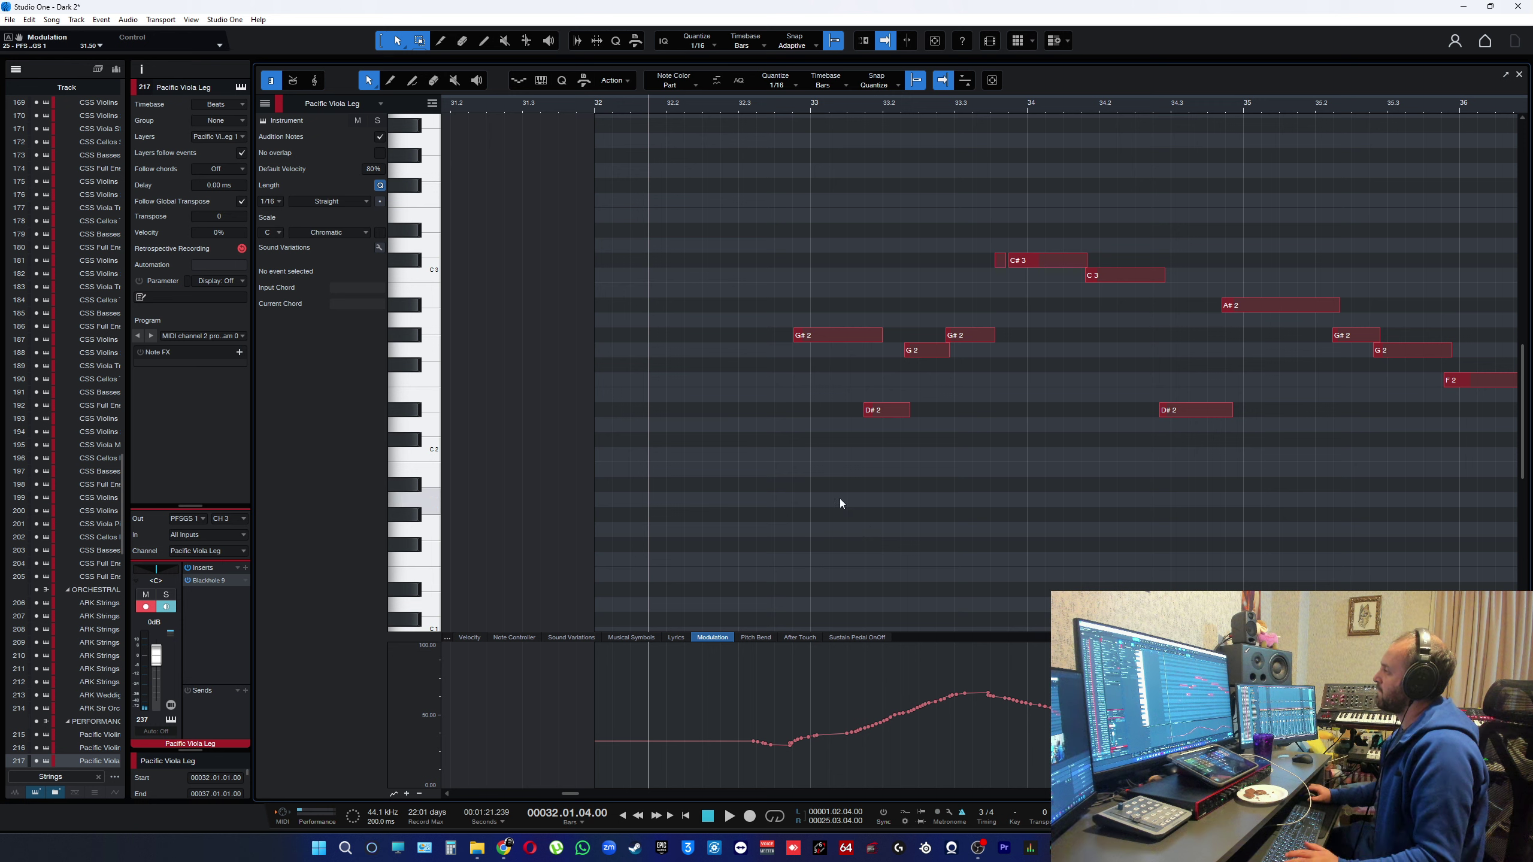
{"action": "key", "text": "space"}
{"action": "key", "text": "ctrl+s"}
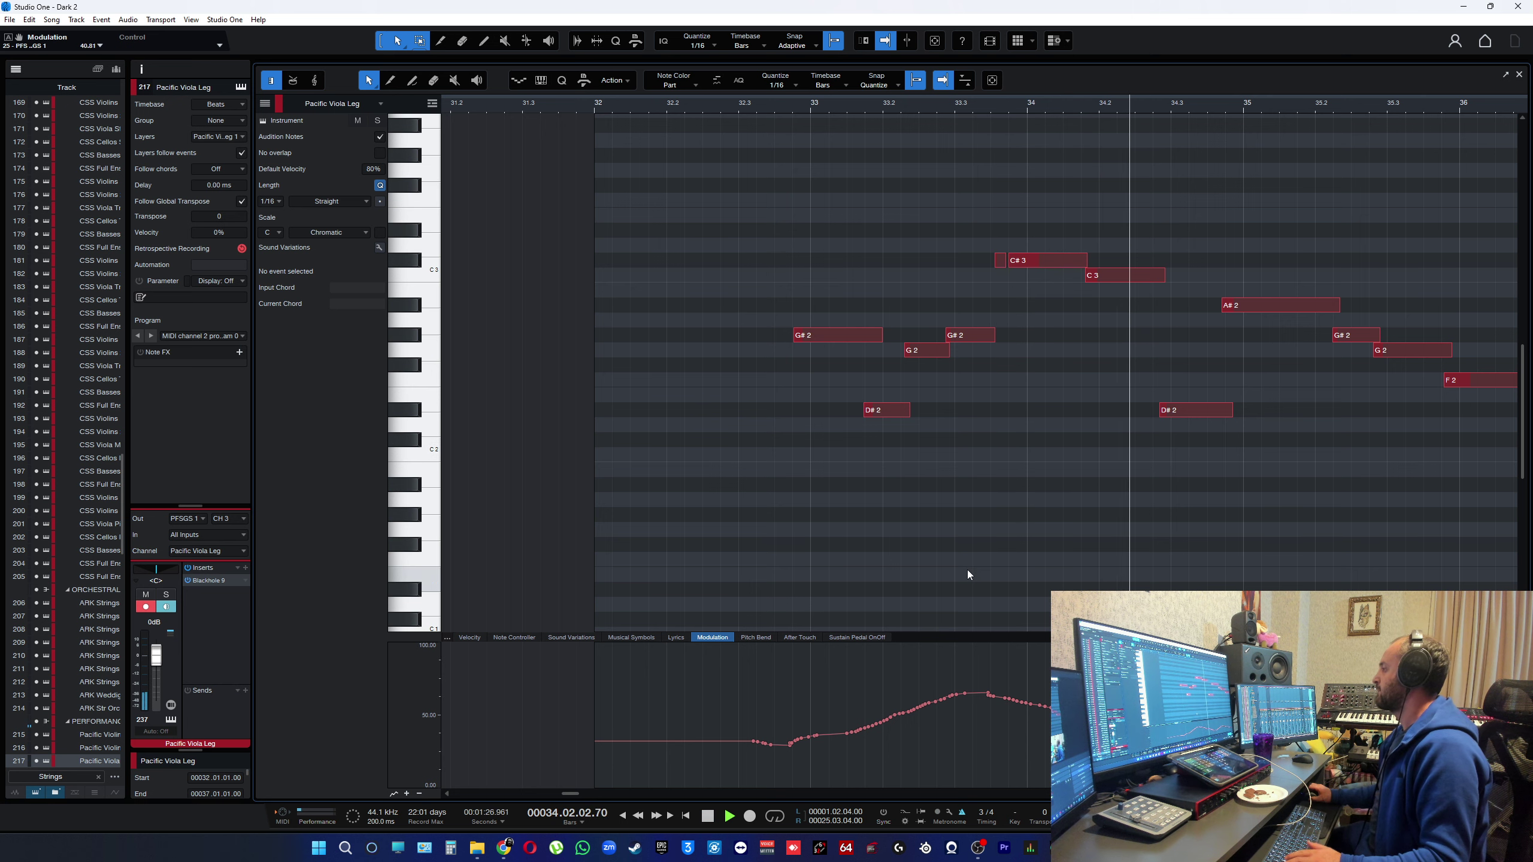
- Replay the viola phrase from 32.01.04.00 and check the G#2, D#2 and G2 transitions around bar 33
{"action": "key", "text": "space"}
{"action": "key", "text": "space"}
{"action": "scroll", "coordinate": [950, 456], "scroll_direction": "up", "scroll_amount": 5}
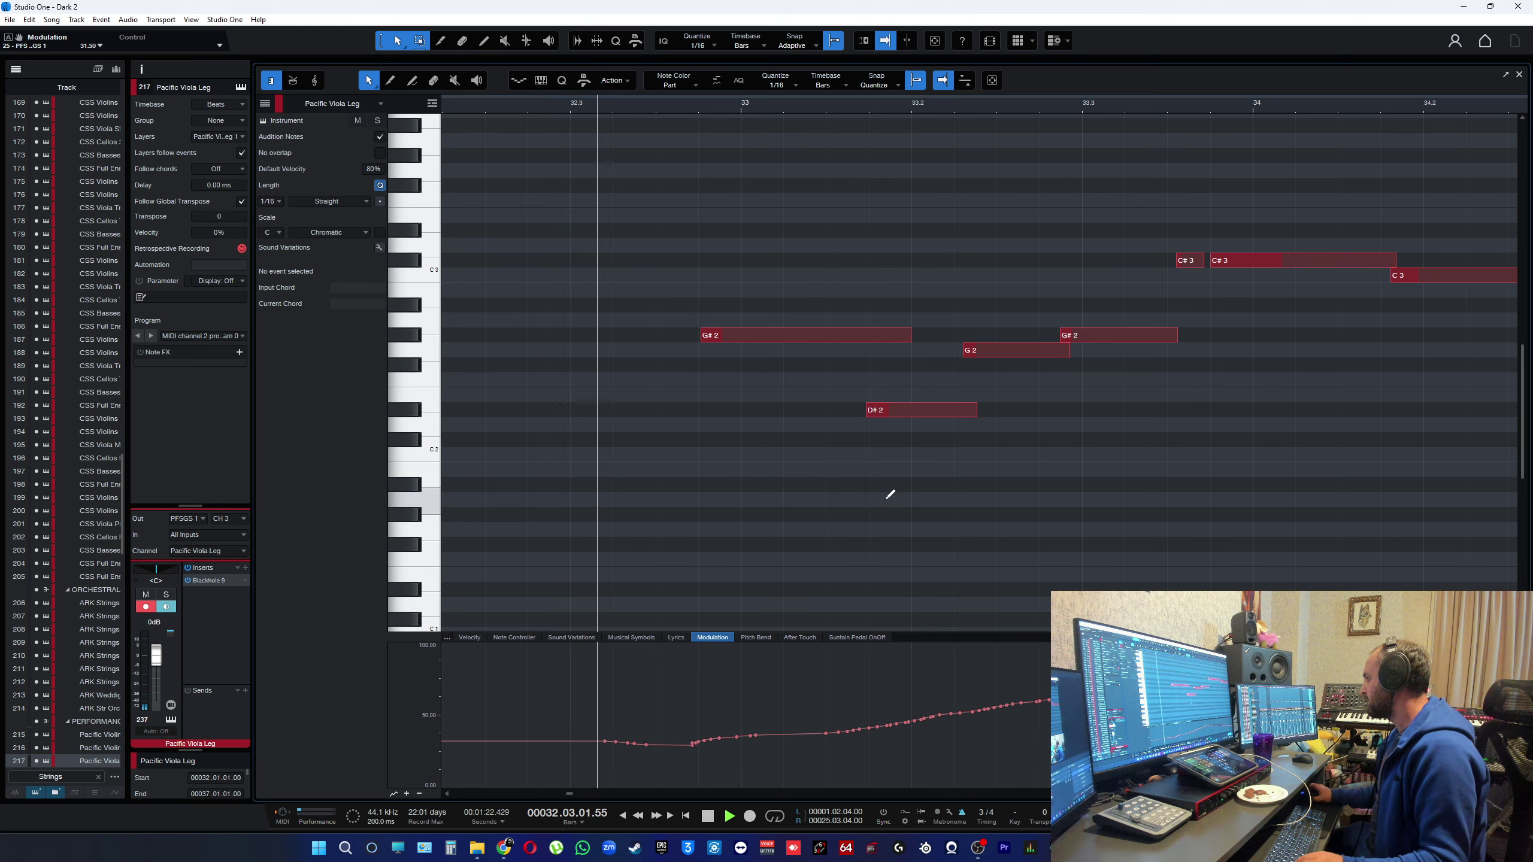
{"action": "scroll", "coordinate": [885, 501], "scroll_direction": "down", "scroll_amount": 3}
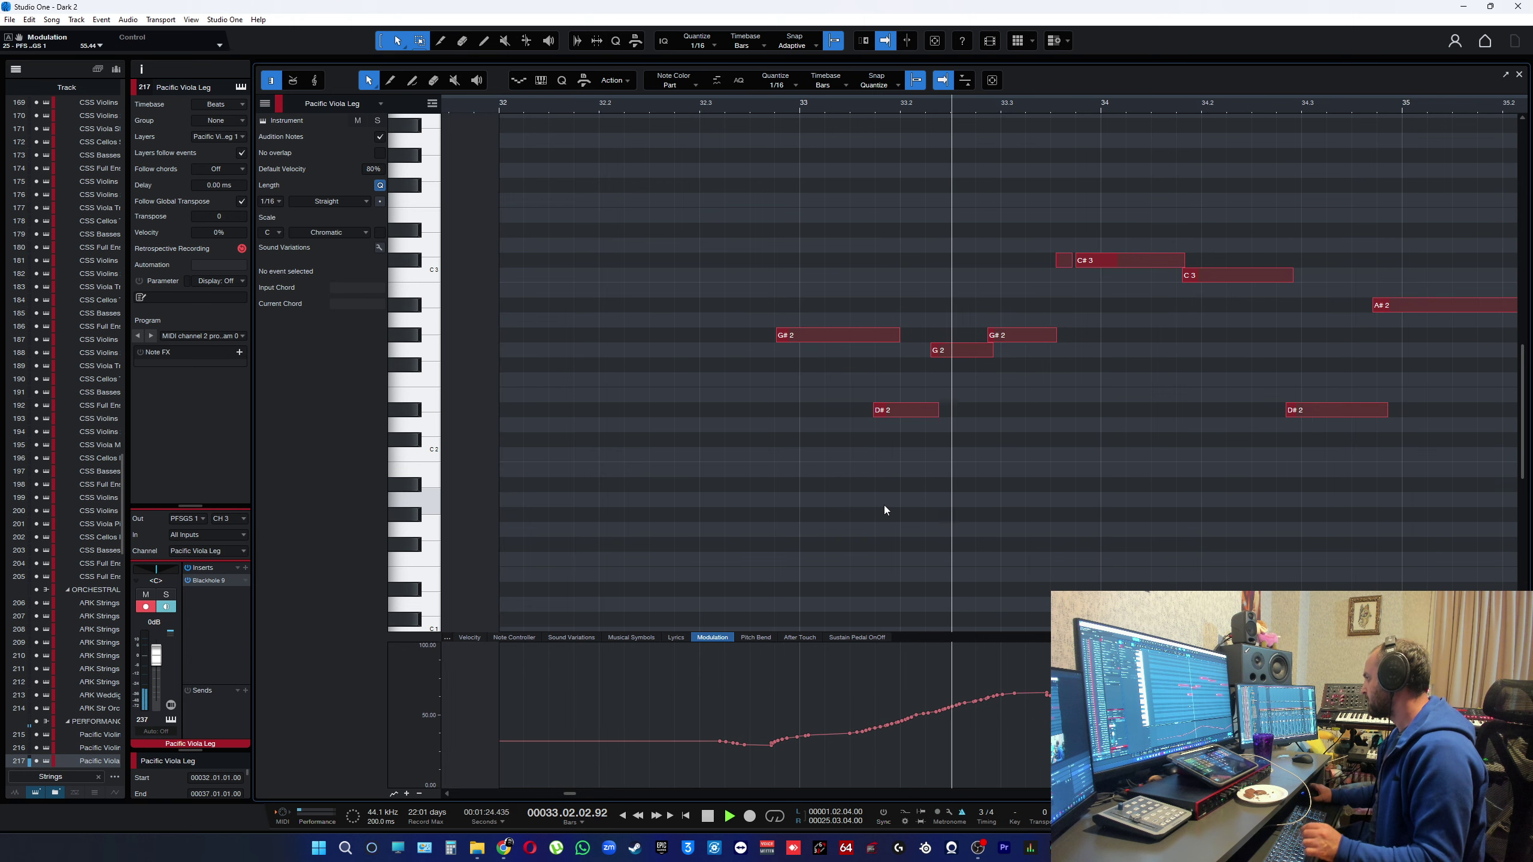
{"action": "key", "text": "space"}
{"action": "key", "text": "F5"}
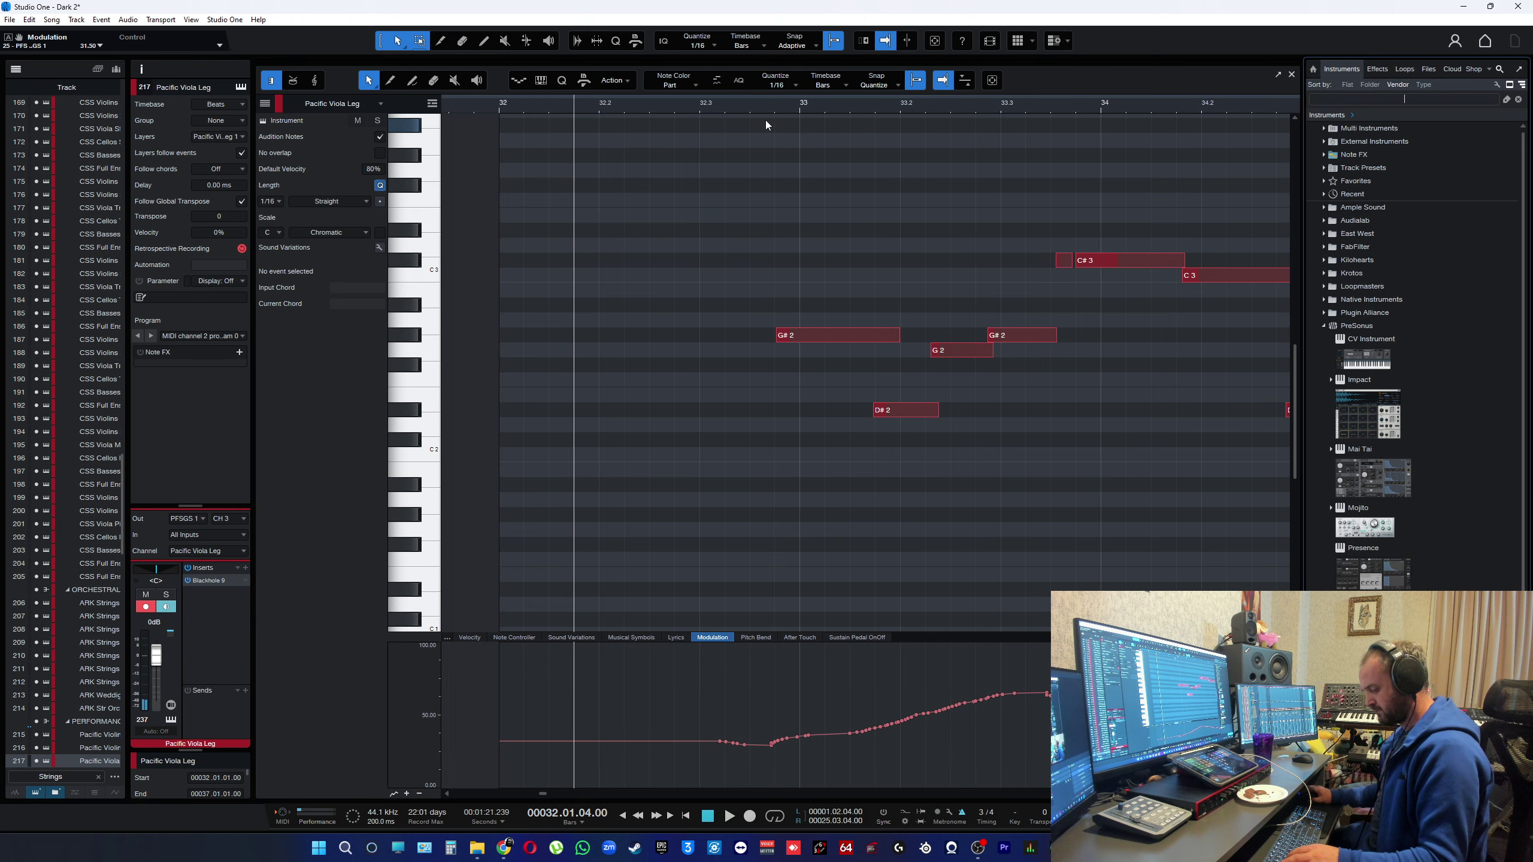
{"action": "type", "text": "b"}
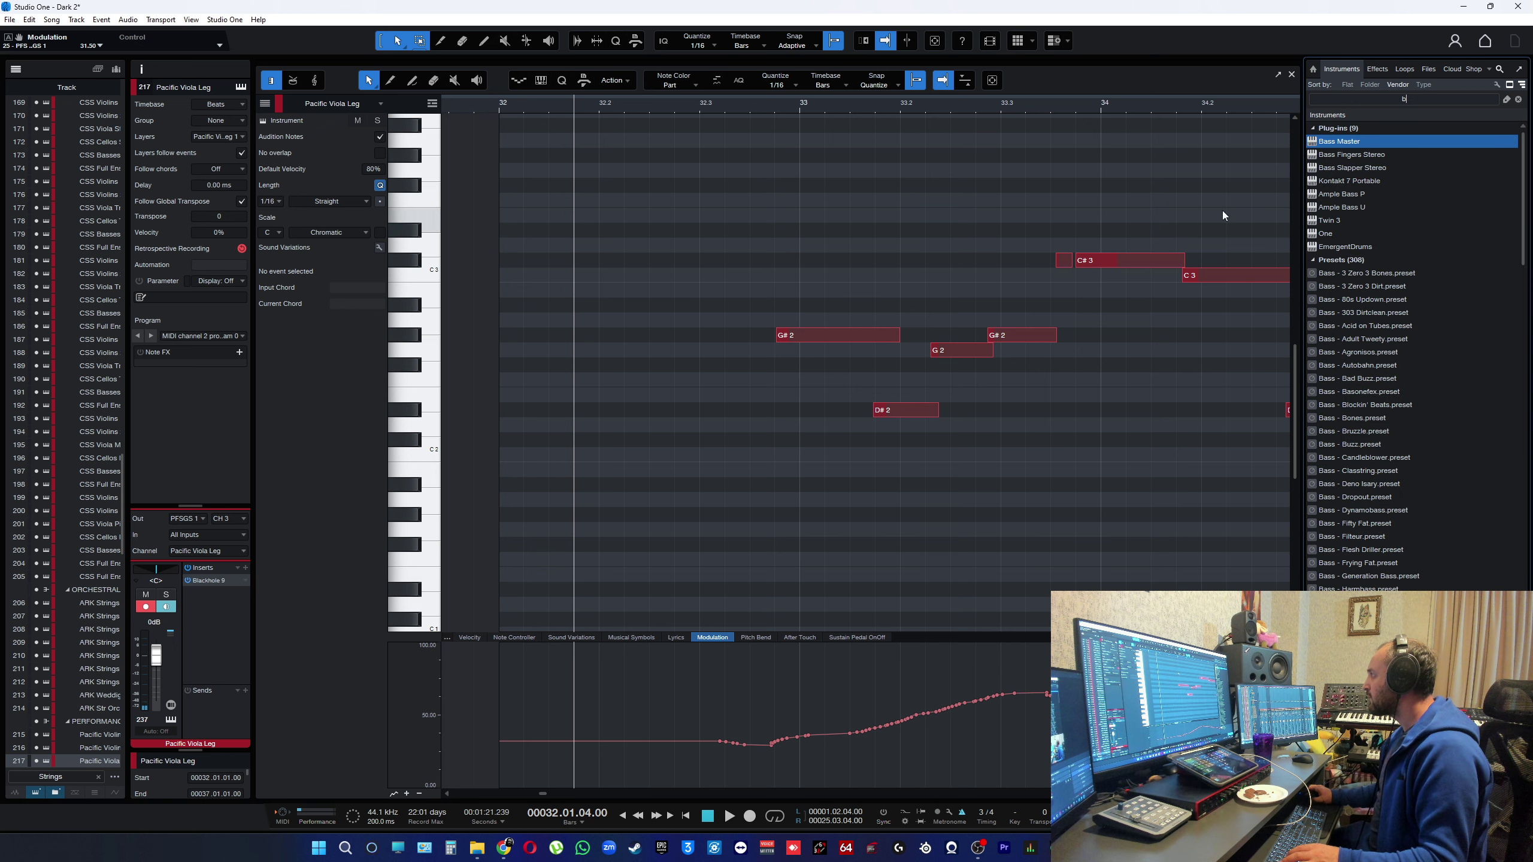
{"action": "left_click", "coordinate": [1519, 99]}
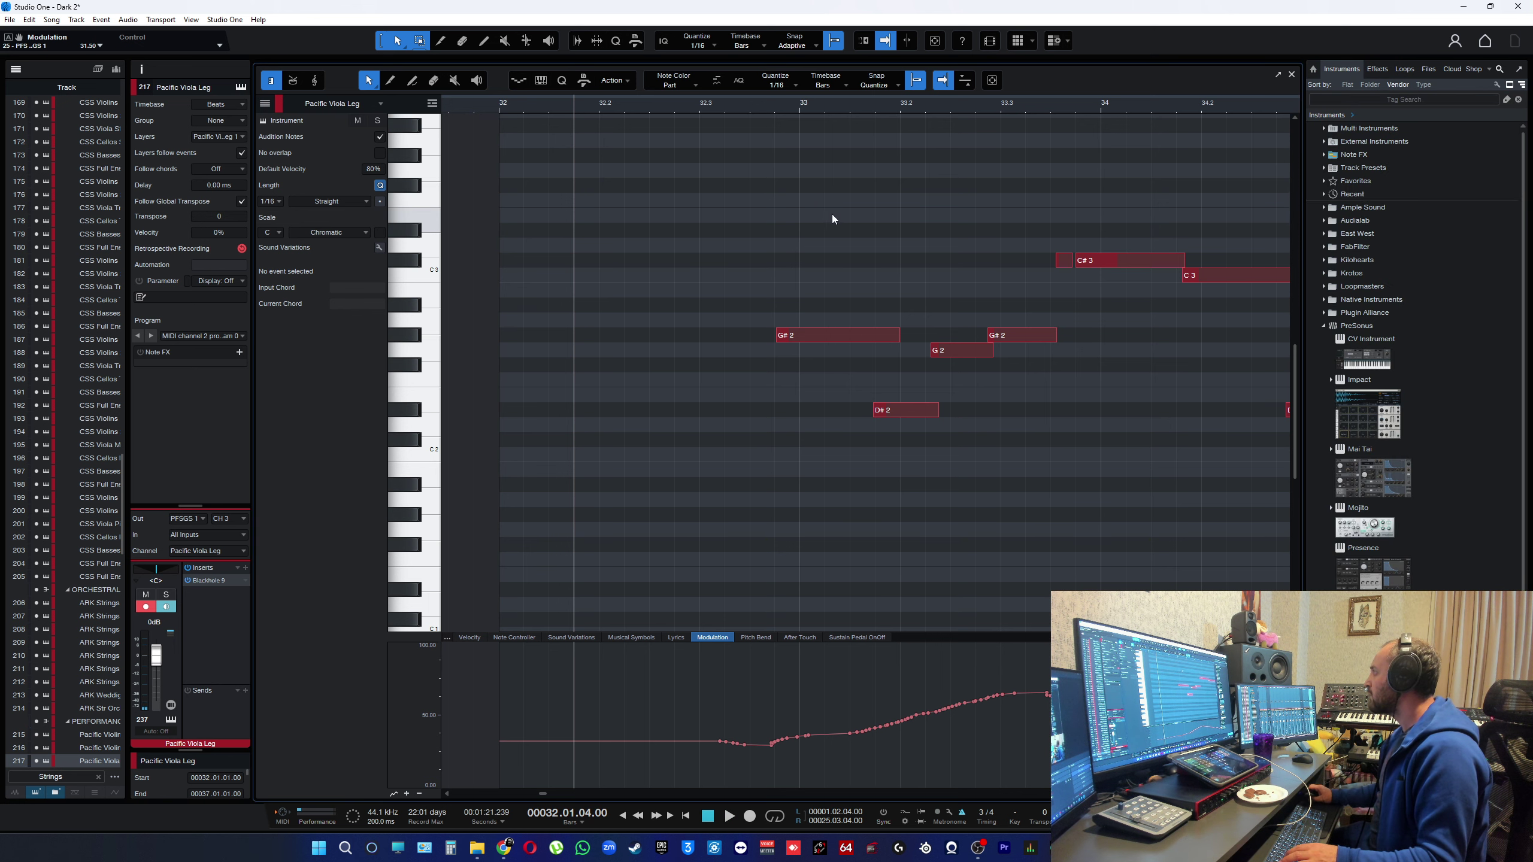
{"action": "key", "text": "F5"}
- Trim the start of the first G#2 note to 32.03.04.30 and replay from bar 32
{"action": "left_click", "coordinate": [731, 103]}
{"action": "scroll", "coordinate": [824, 445], "scroll_direction": "up", "scroll_amount": 2}
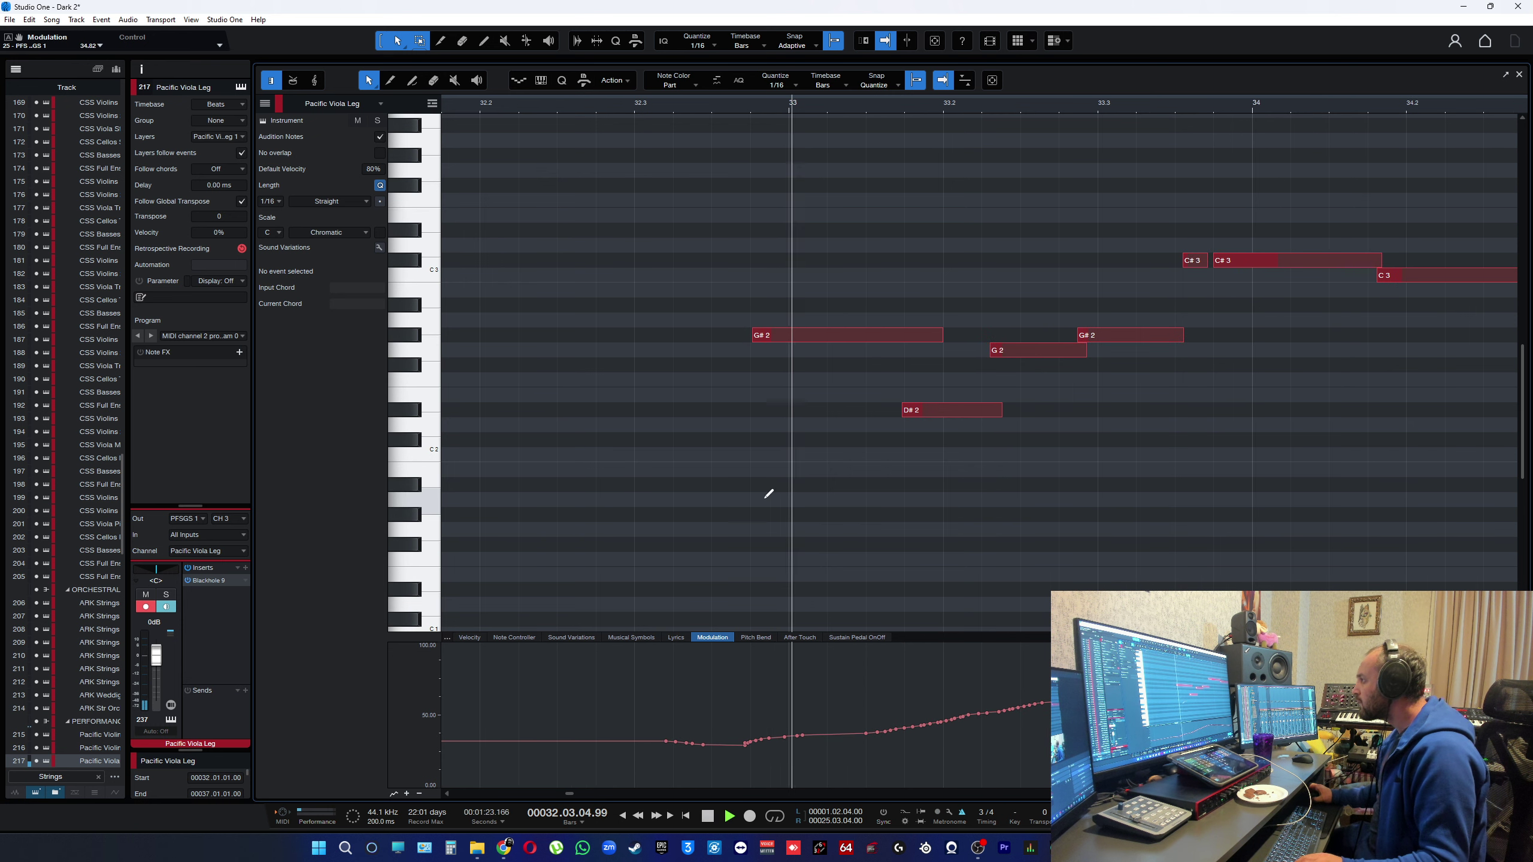
{"action": "left_click", "coordinate": [777, 336]}
{"action": "left_click_drag", "start_coordinate": [757, 335], "coordinate": [759, 338]}
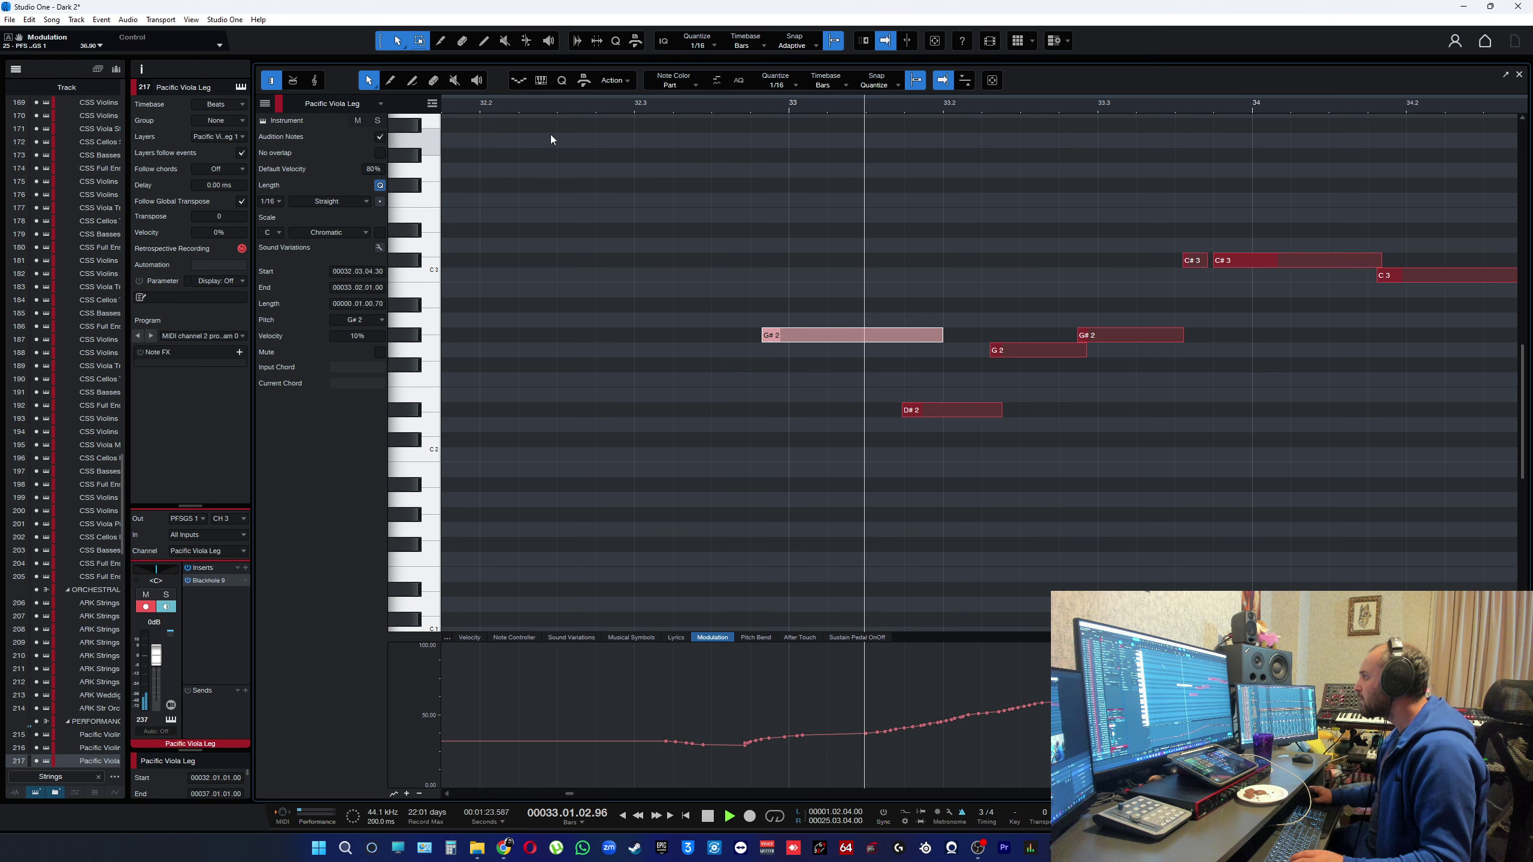
{"action": "left_click", "coordinate": [462, 106]}
{"action": "key", "text": "space"}
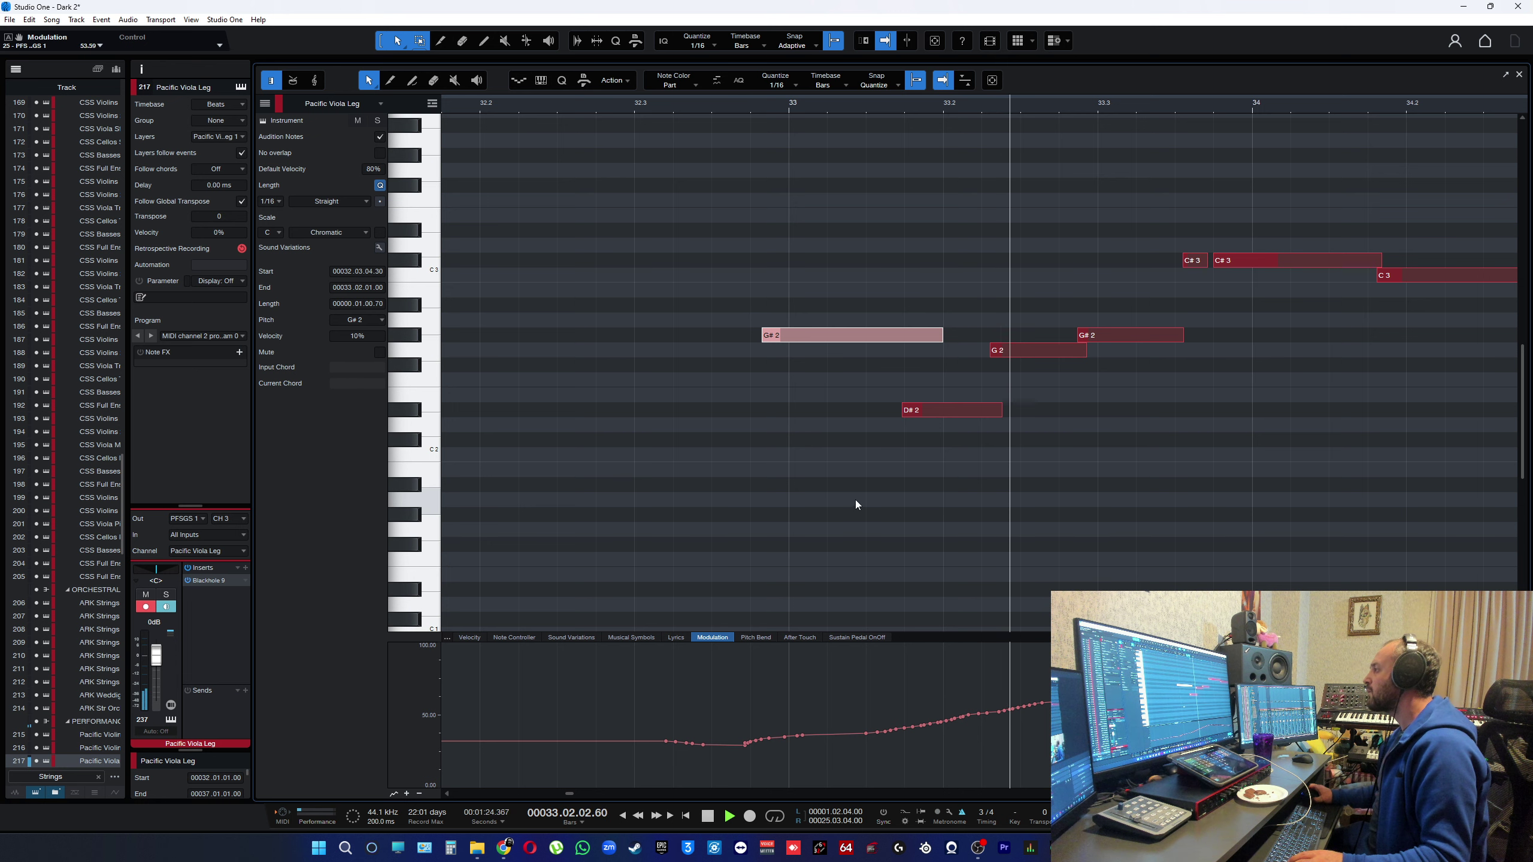
- Trim the start of the first D#2 note to 33.01.04.18, replay the phrase to its end, and close the note editor
{"action": "key", "text": "space"}
{"action": "left_click_drag", "start_coordinate": [903, 412], "coordinate": [911, 414]}
{"action": "key", "text": "space"}
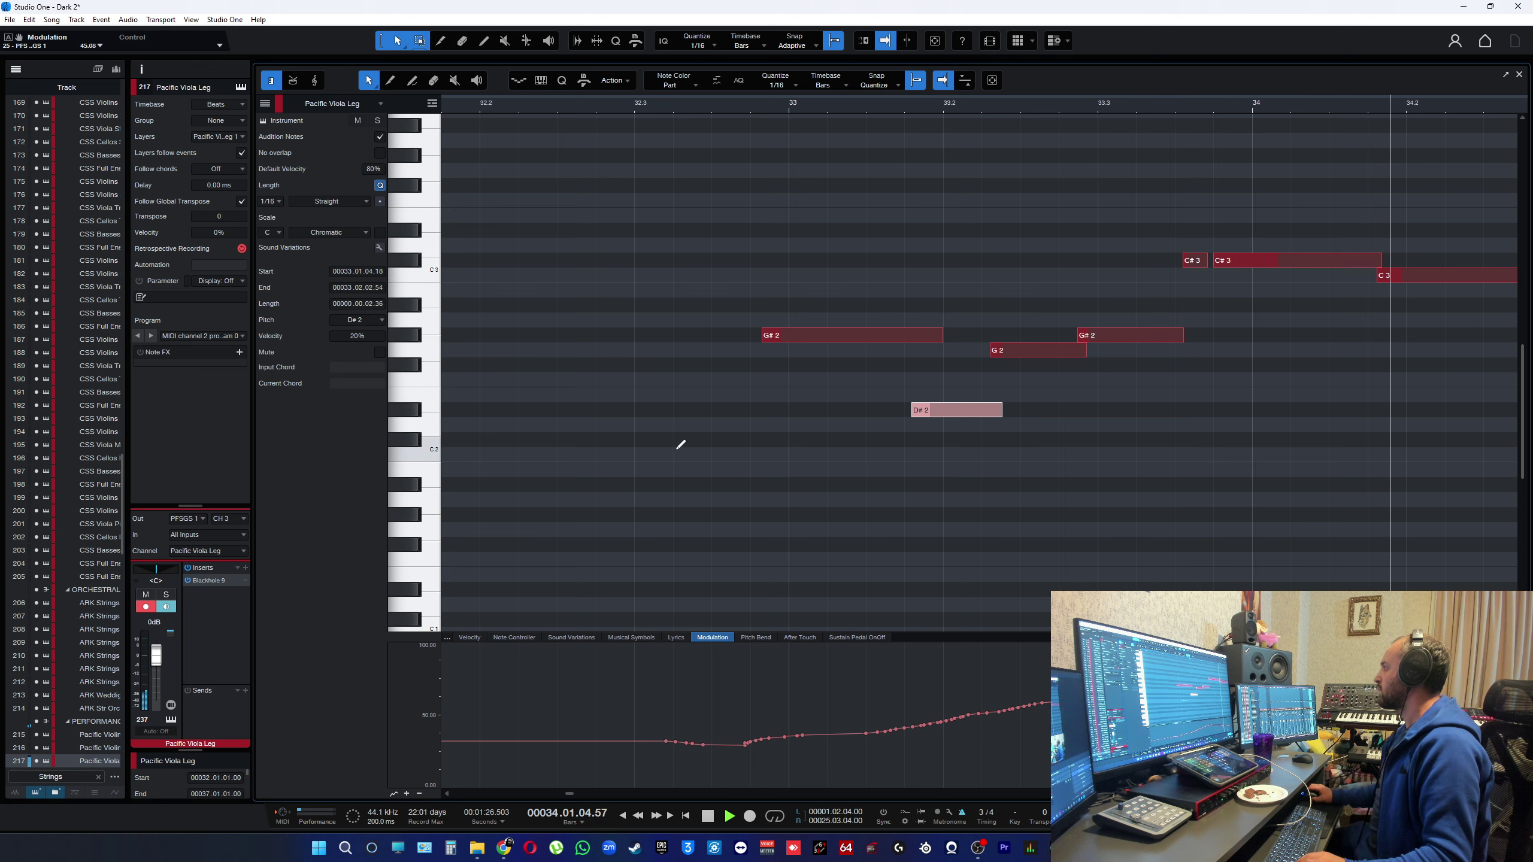
{"action": "scroll", "coordinate": [843, 359], "scroll_direction": "down", "scroll_amount": 2}
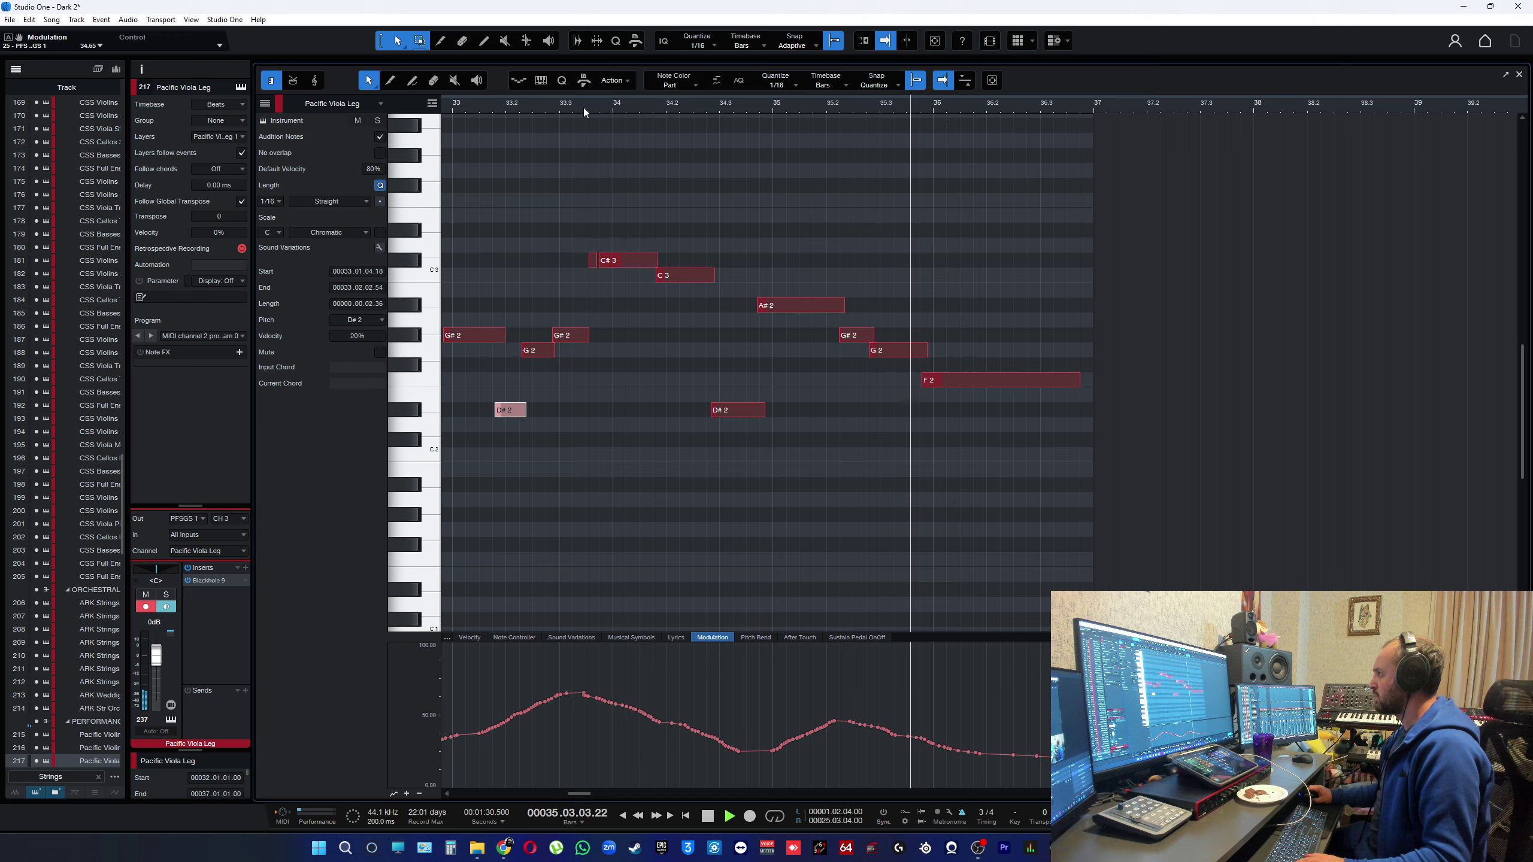
{"action": "left_click", "coordinate": [1517, 76]}
{"action": "key", "text": "space"}
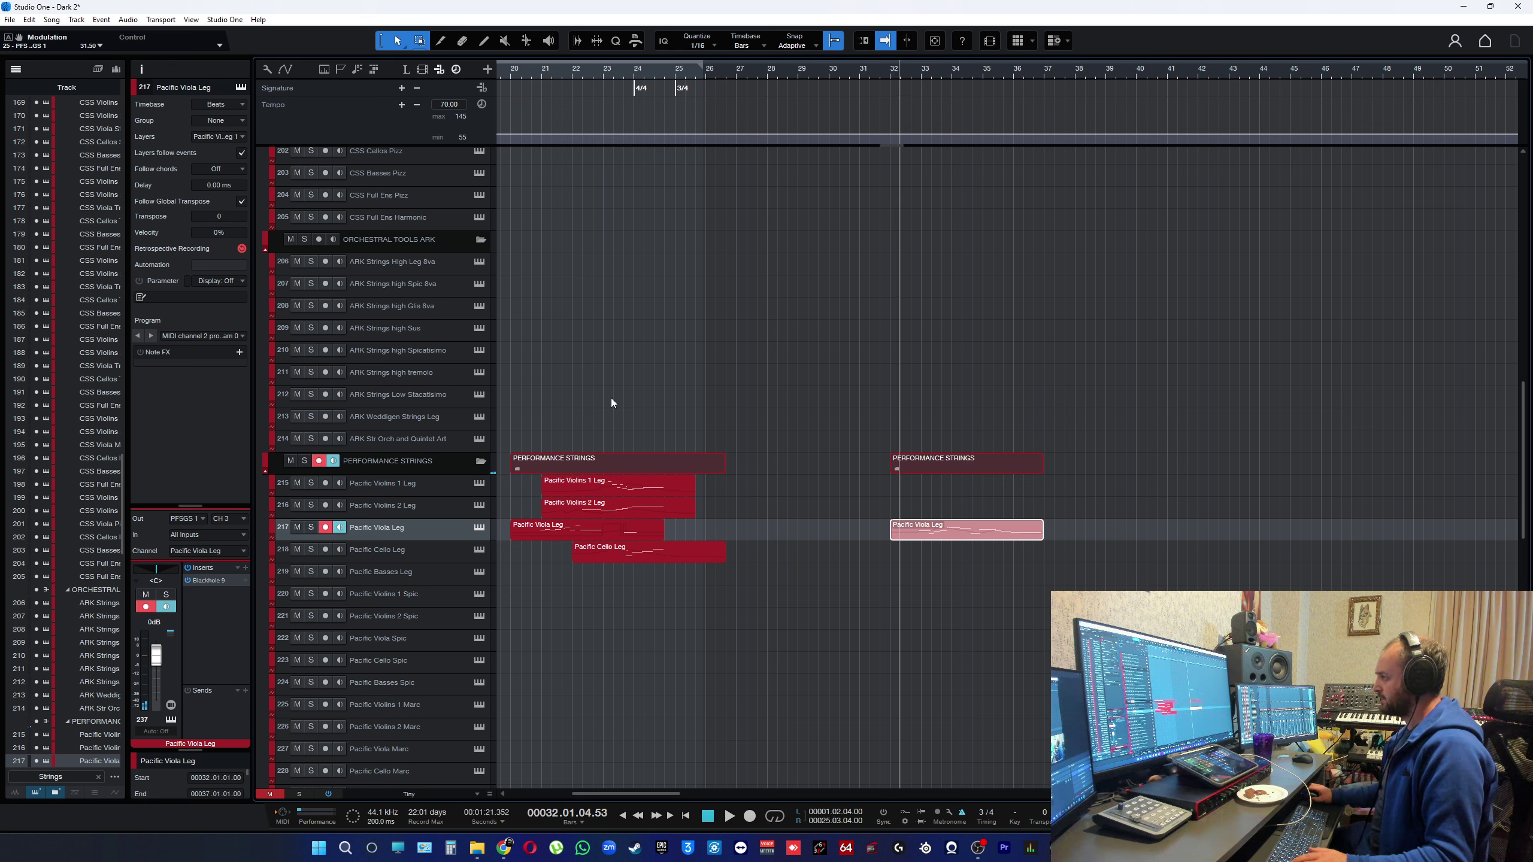
- Select the Pacific Violins 1 Leg track, set the playback start to 31.03.01.00, and audition it against the viola phrase
{"action": "left_click", "coordinate": [562, 481]}
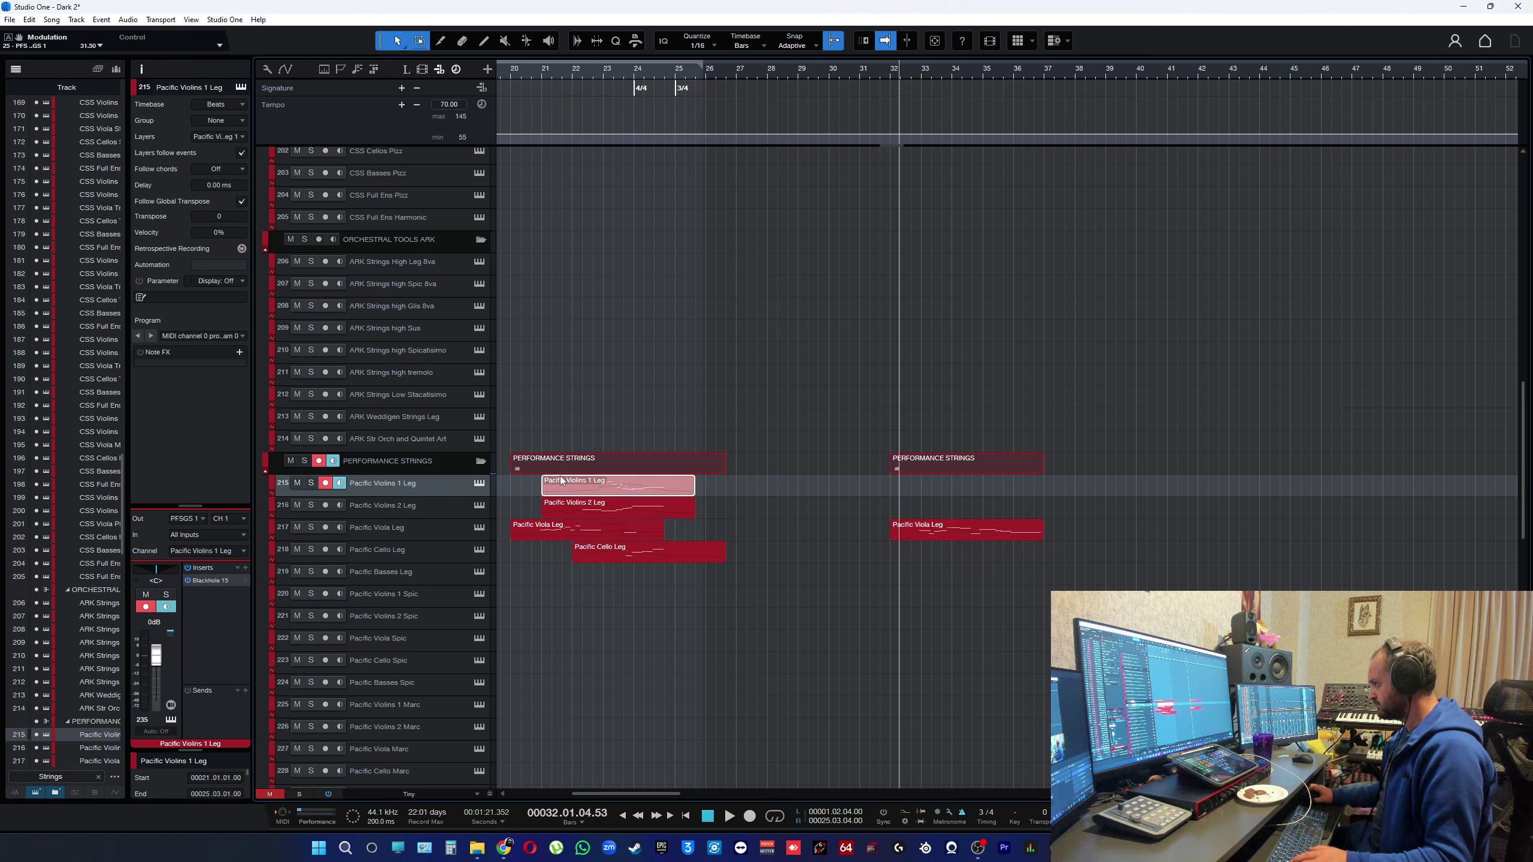
{"action": "left_click", "coordinate": [879, 69]}
{"action": "key", "text": "space"}
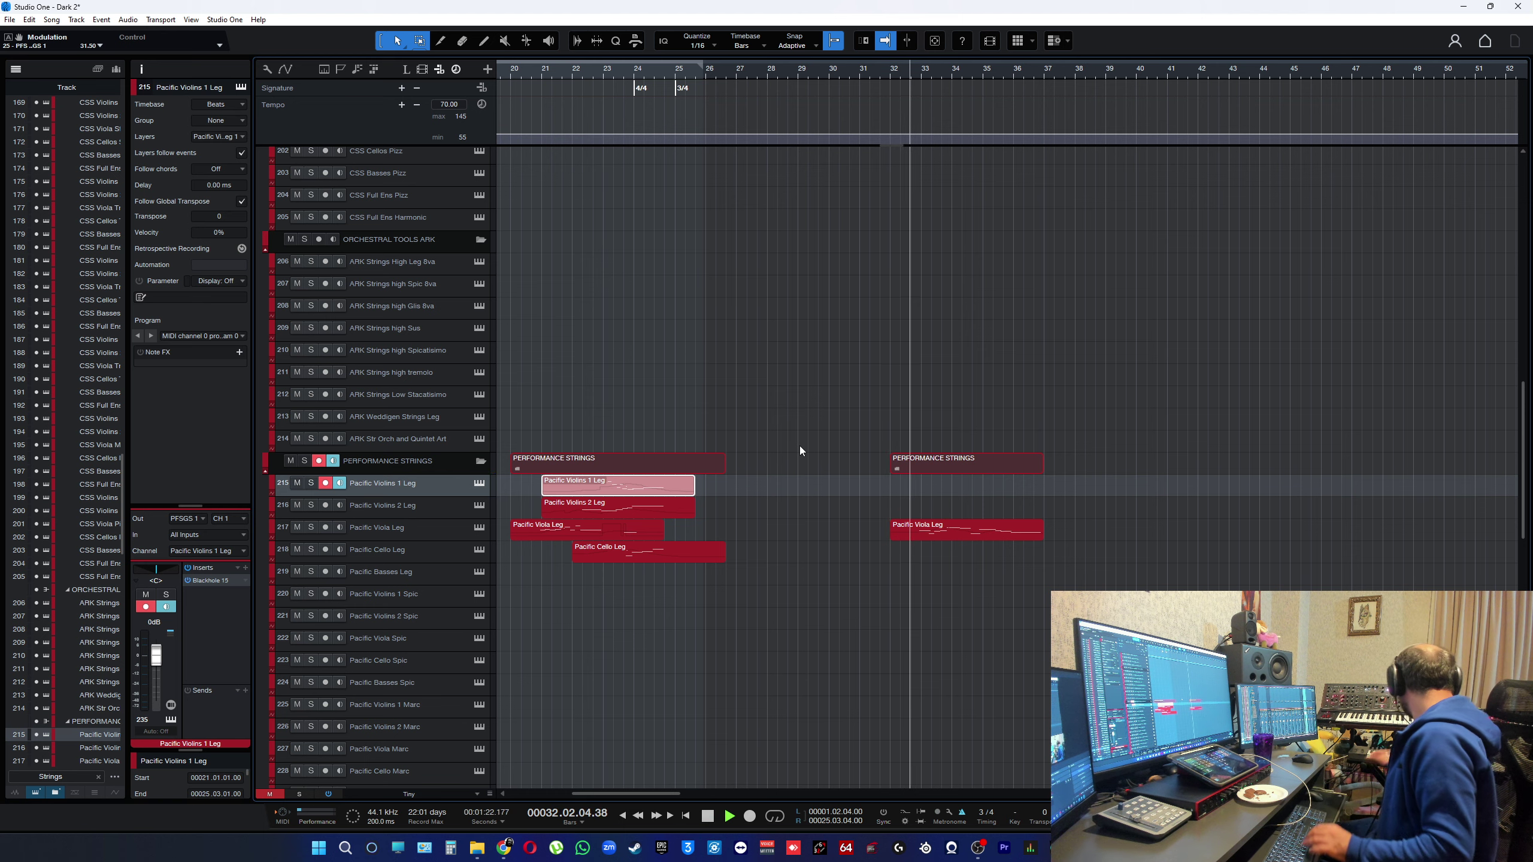
{"action": "key", "text": "space"}
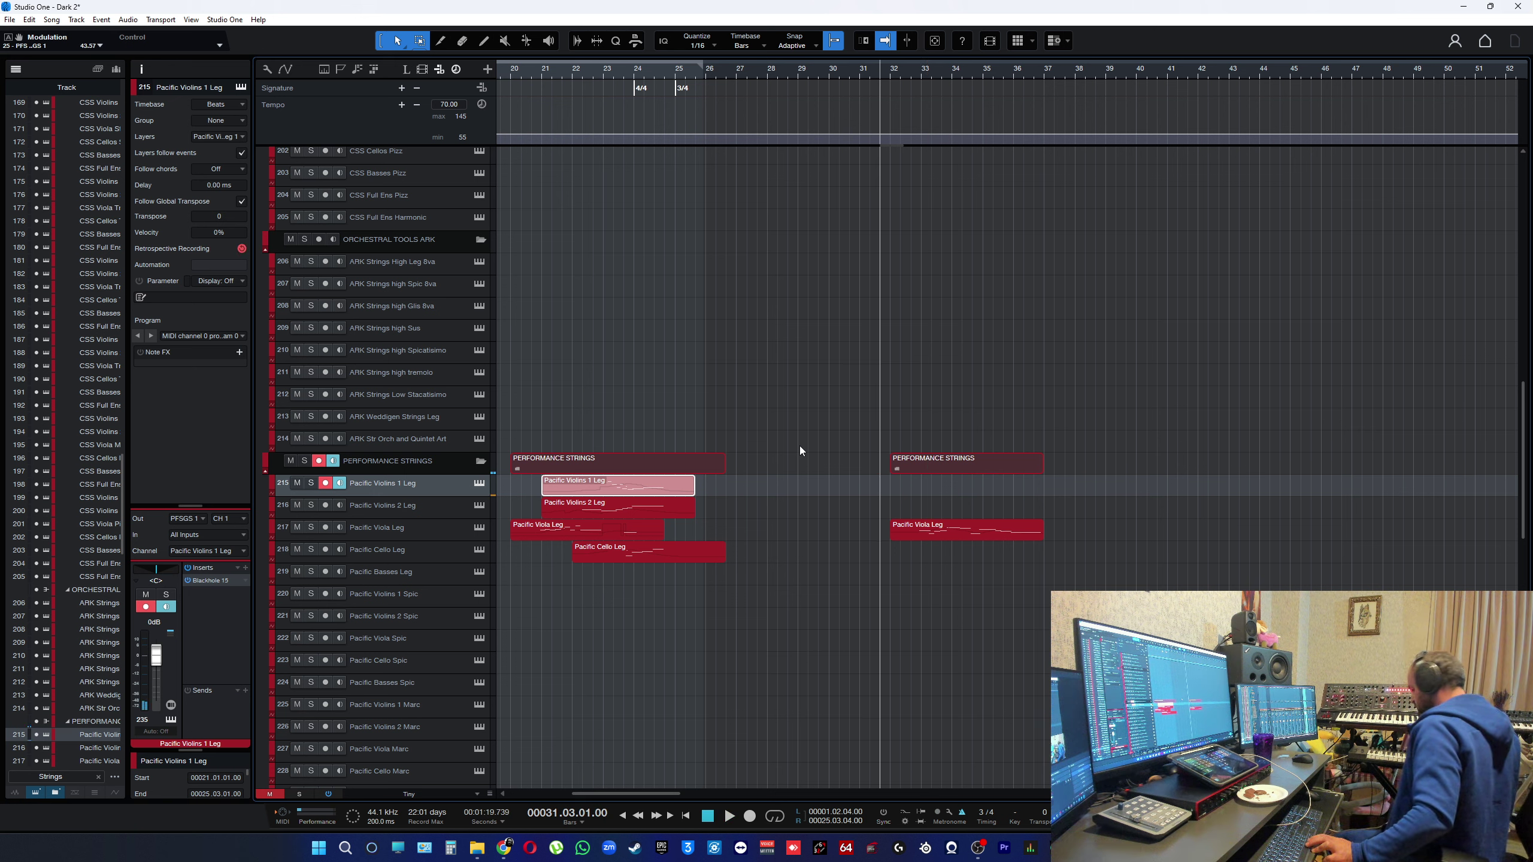
{"action": "key", "text": "space"}
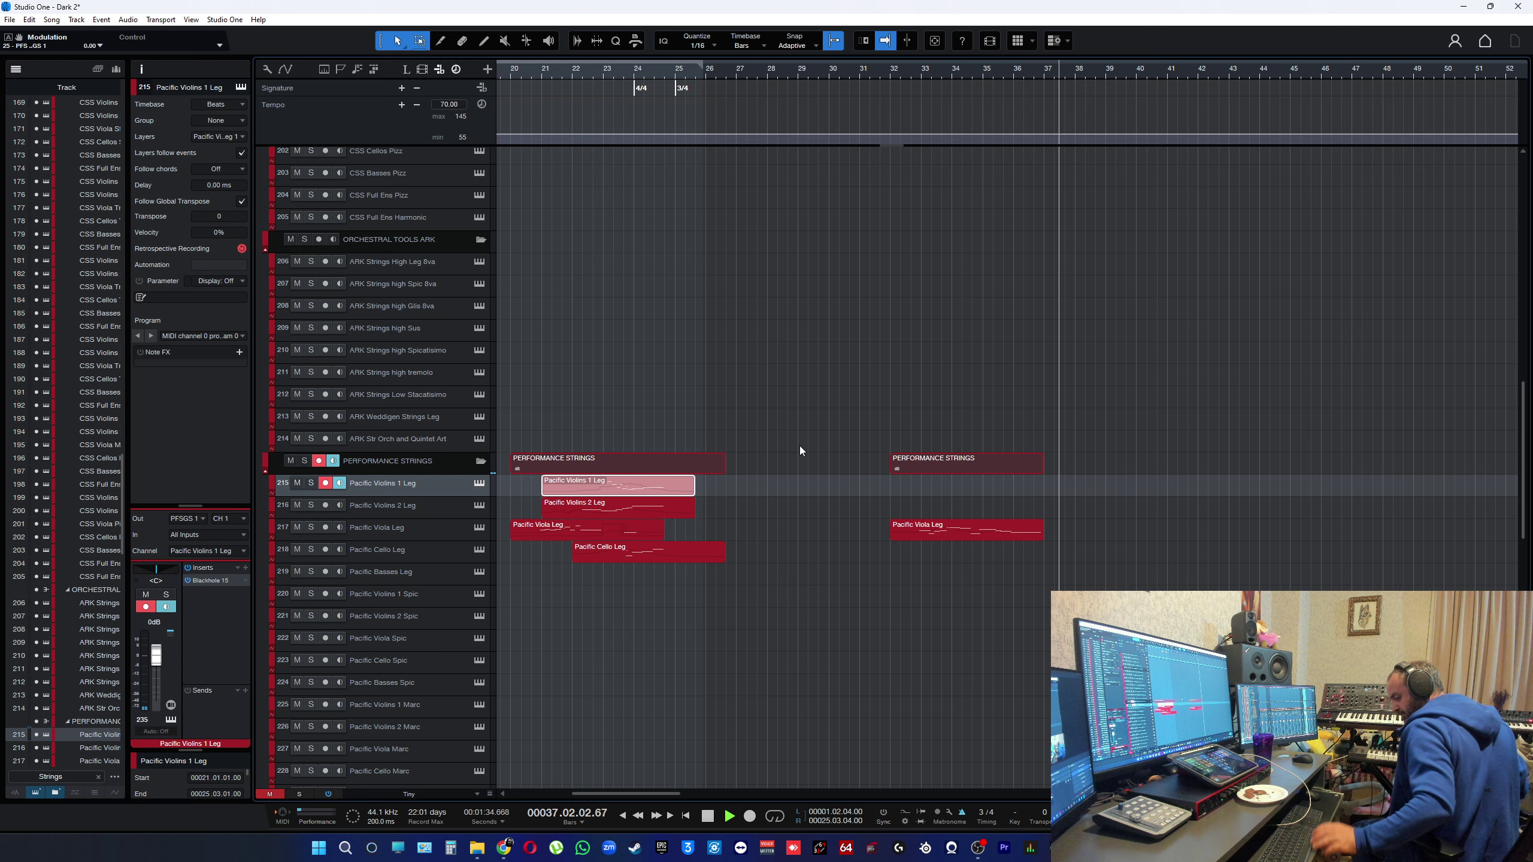
{"action": "key", "text": "space"}
{"action": "key", "text": "space"}
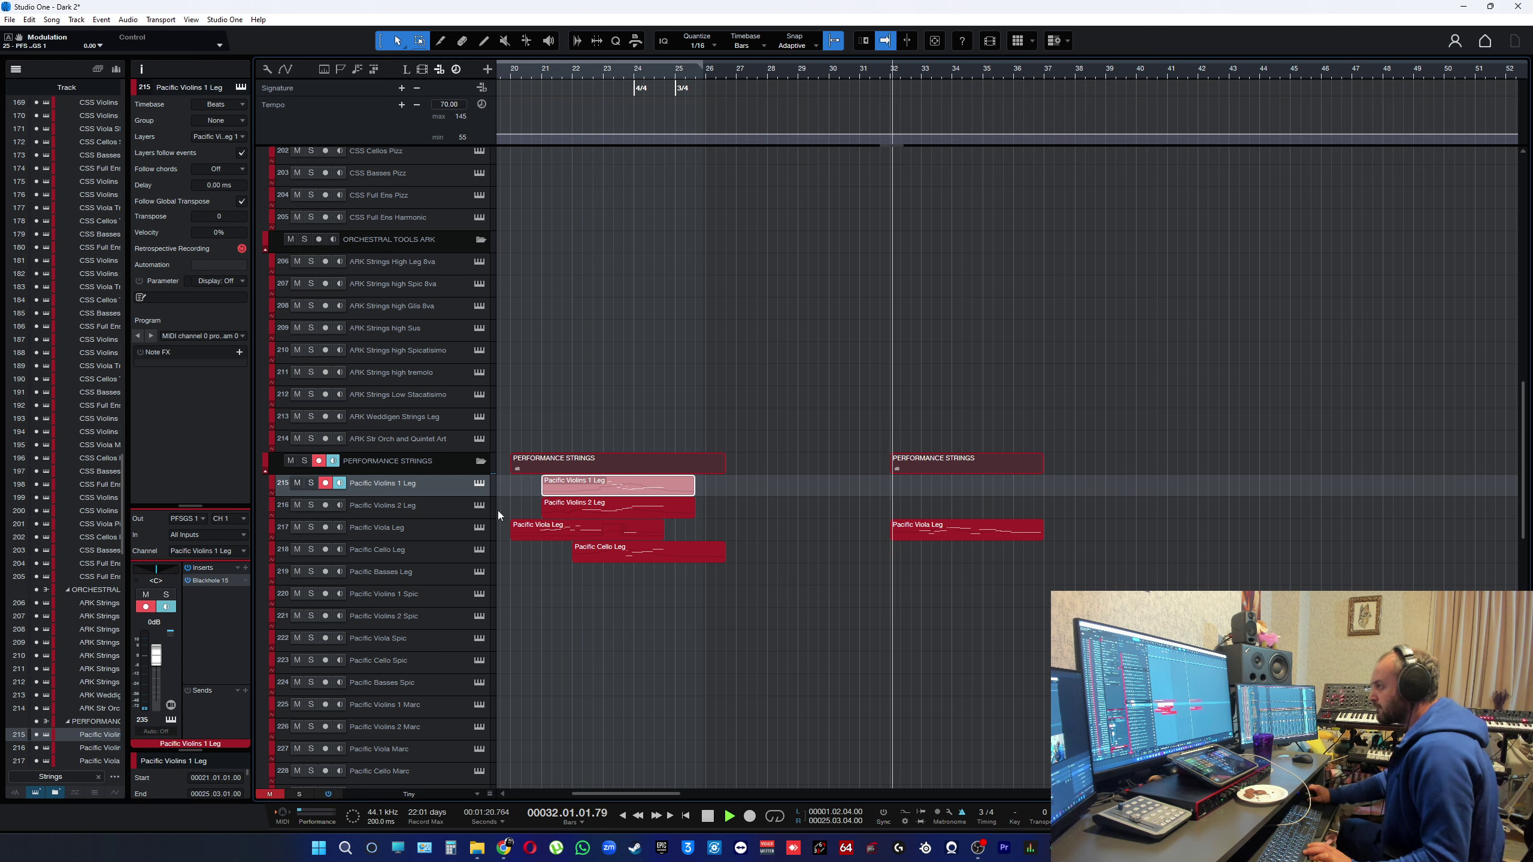
- Switch to the Pacific Violins 2 Leg track and audition it against the viola phrase over repeated playbacks
{"action": "left_click", "coordinate": [441, 506]}
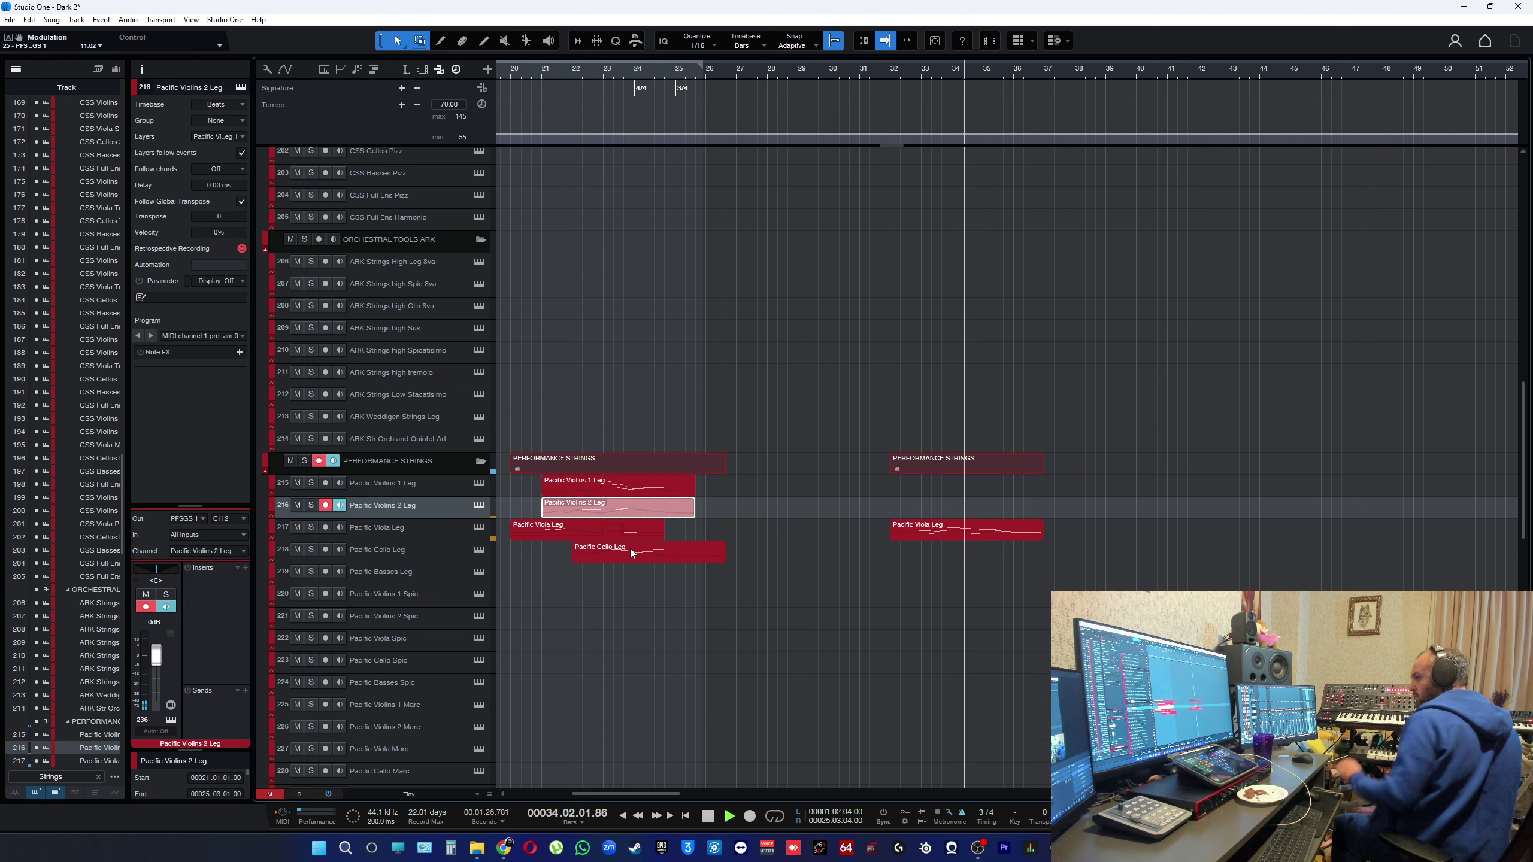
{"action": "key", "text": "space"}
{"action": "key", "text": "space"}
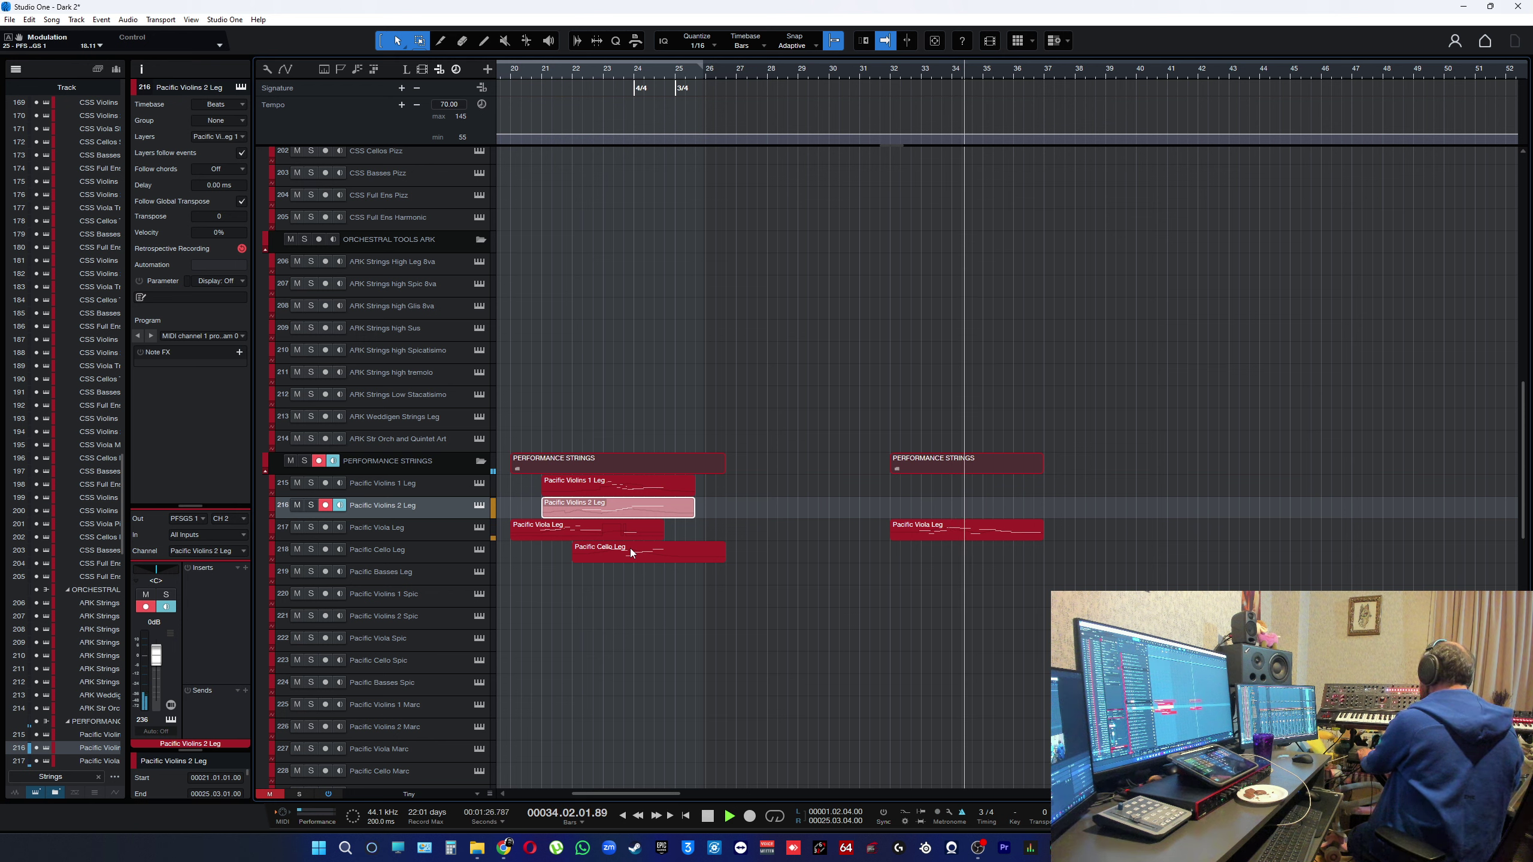
{"action": "key", "text": "space"}
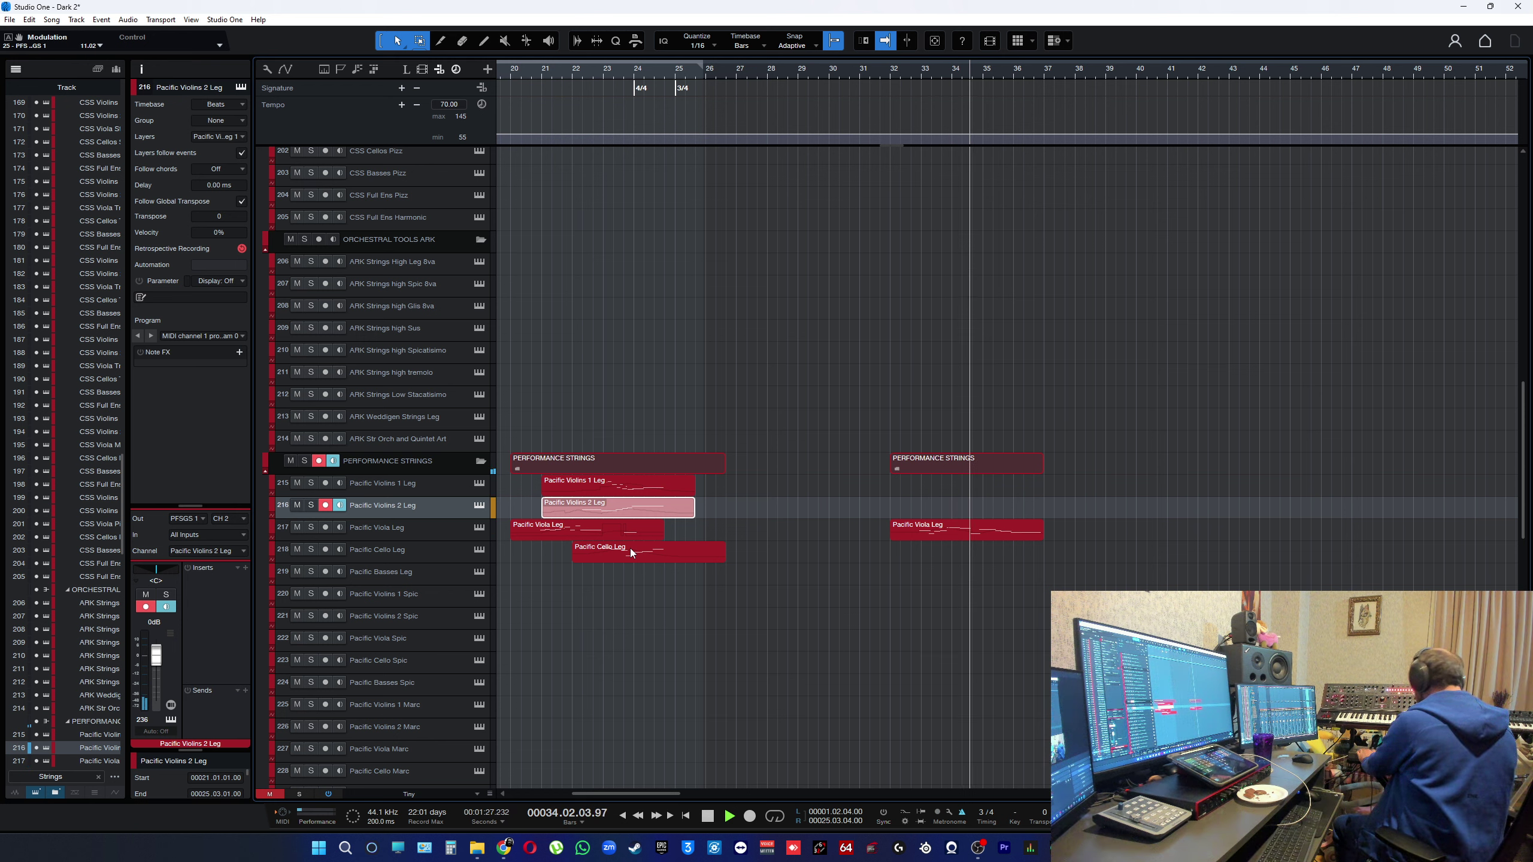
{"action": "key", "text": "space"}
{"action": "key", "text": "space"}
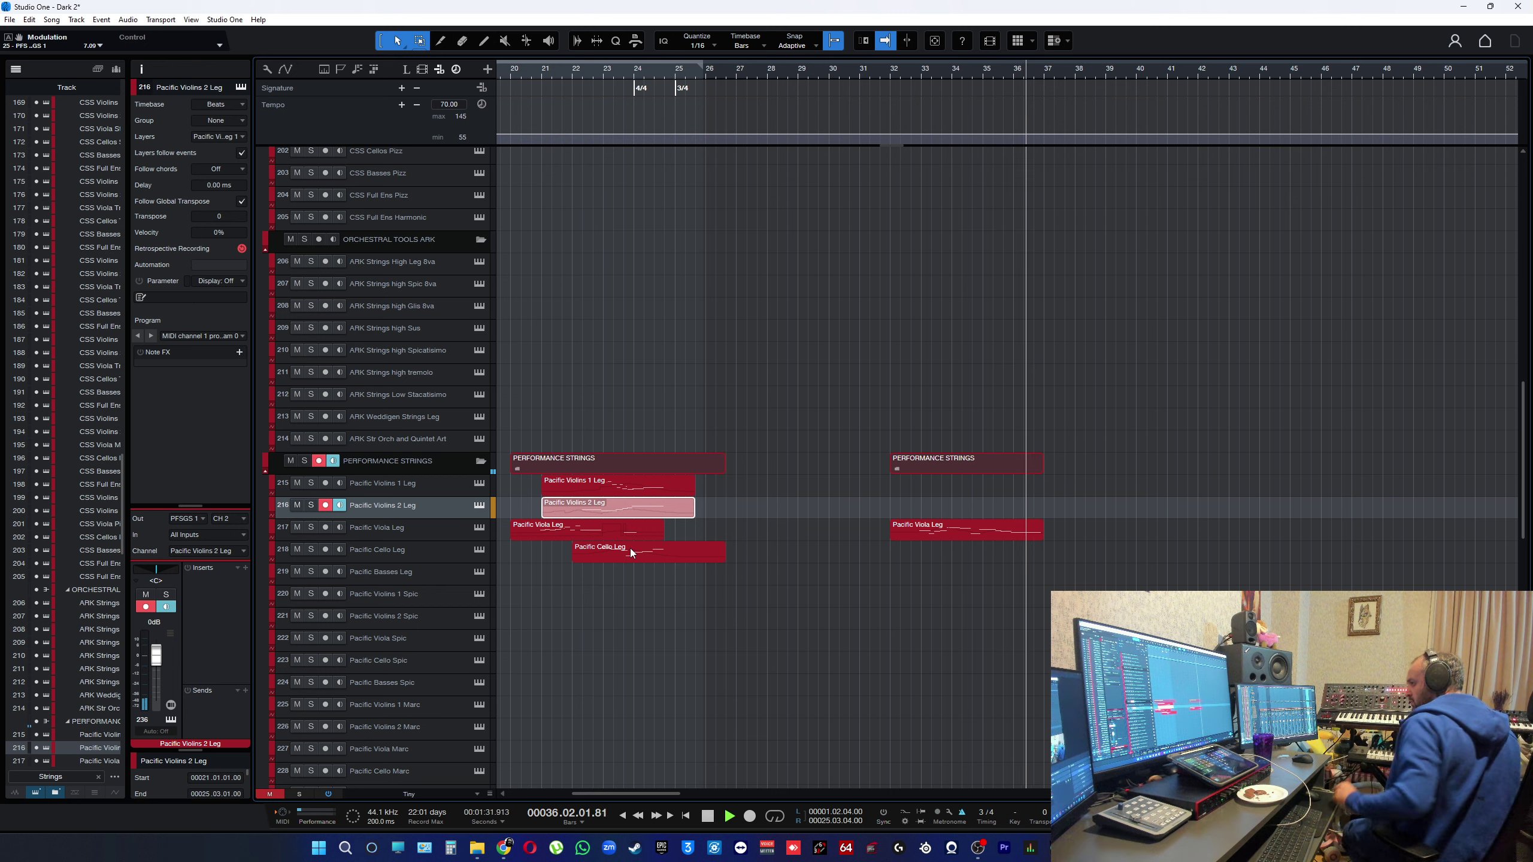
{"action": "key", "text": "space"}
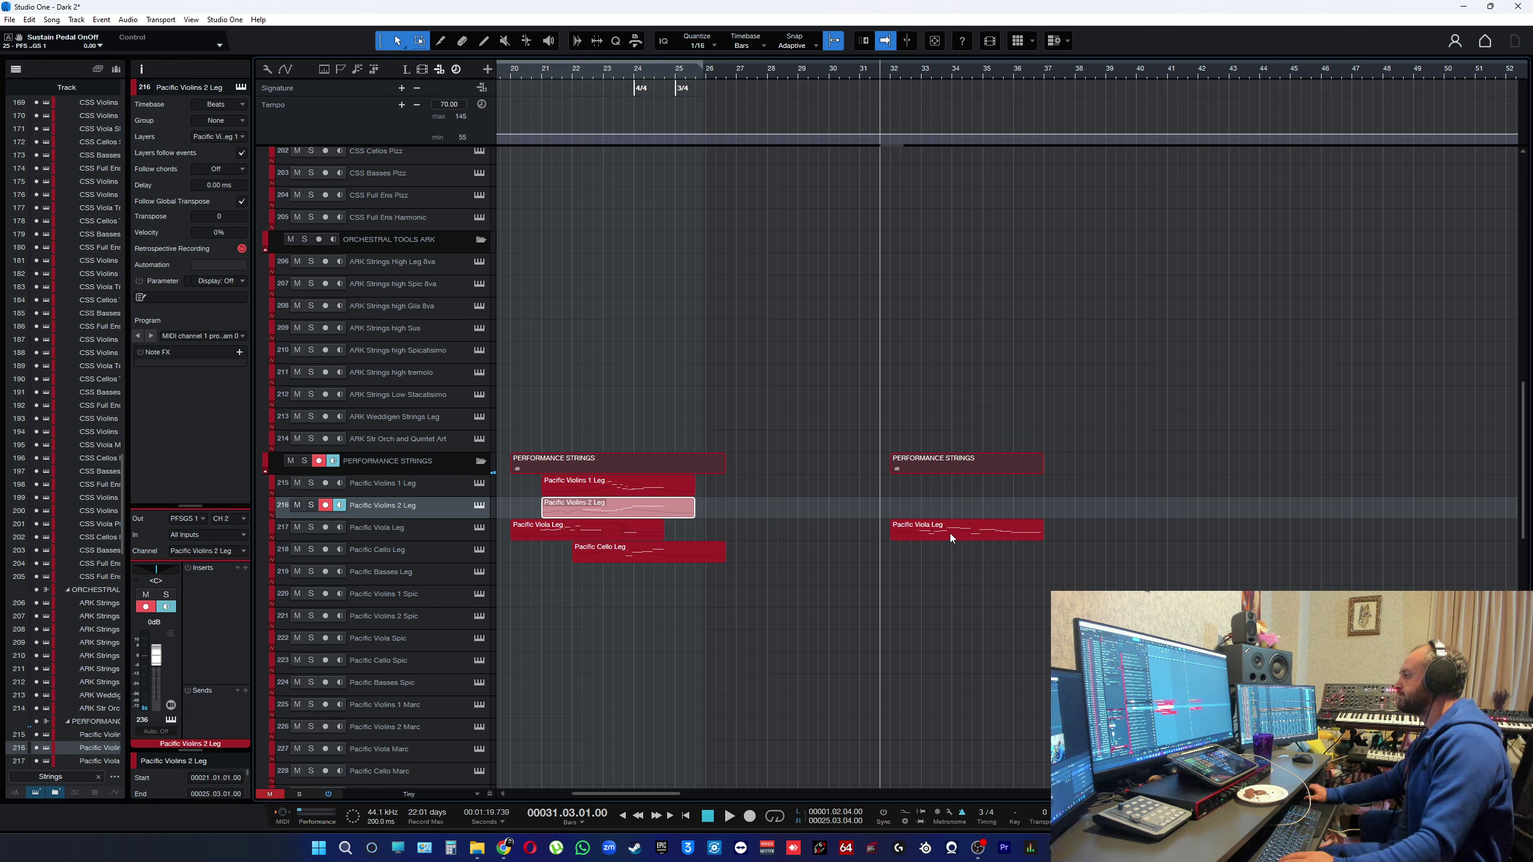
- Copy the bar 32 Pacific Viola Leg part onto the Pacific Violins 2 Leg track and open the copy for note editing
{"action": "left_click_drag", "start_coordinate": [959, 532], "coordinate": [965, 510]}
{"action": "key", "text": "space"}
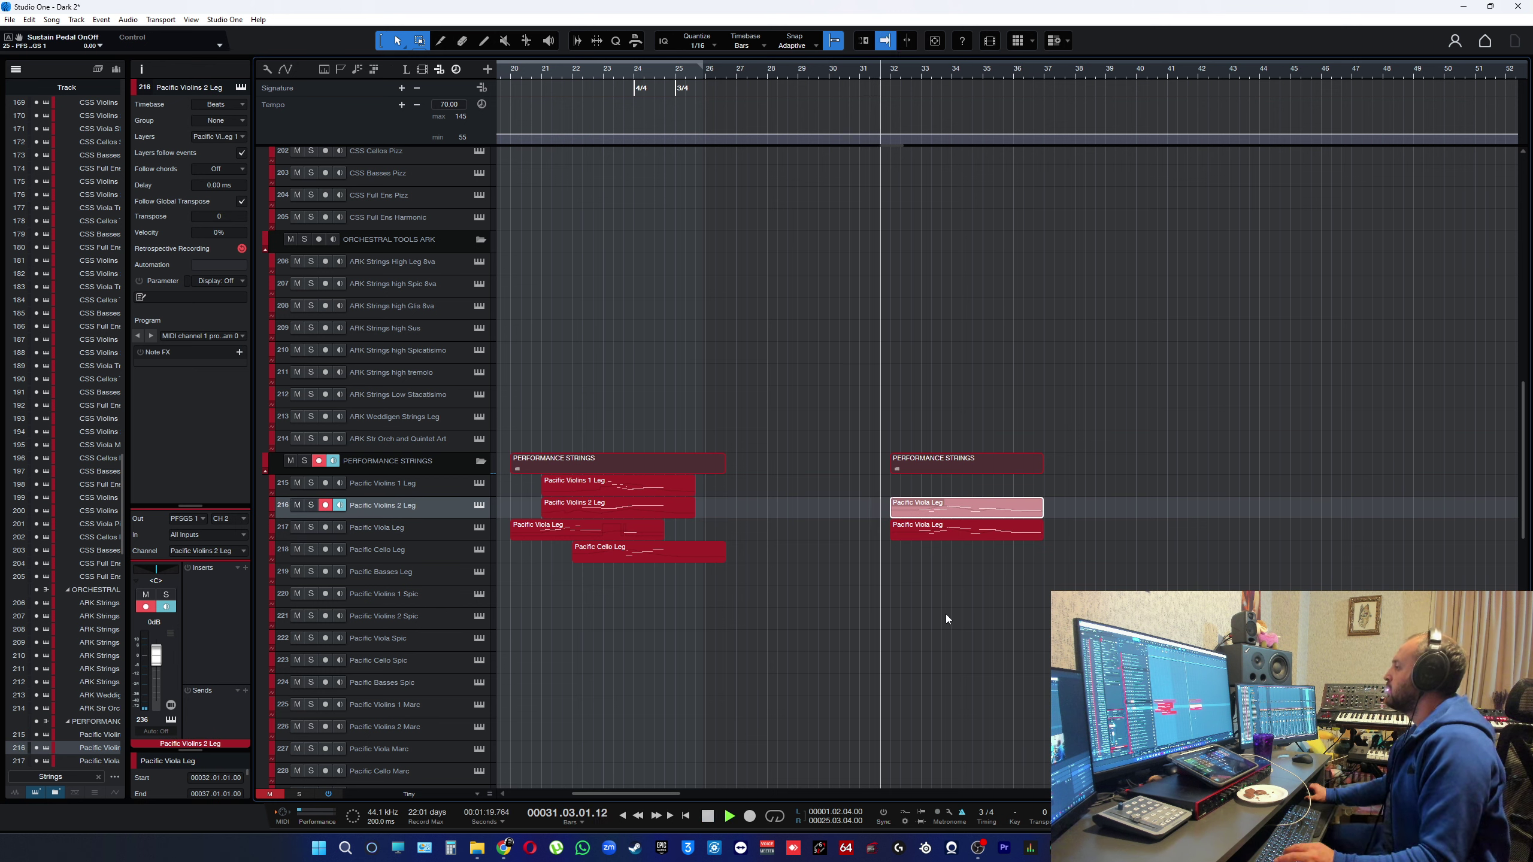
{"action": "left_click", "coordinate": [946, 614]}
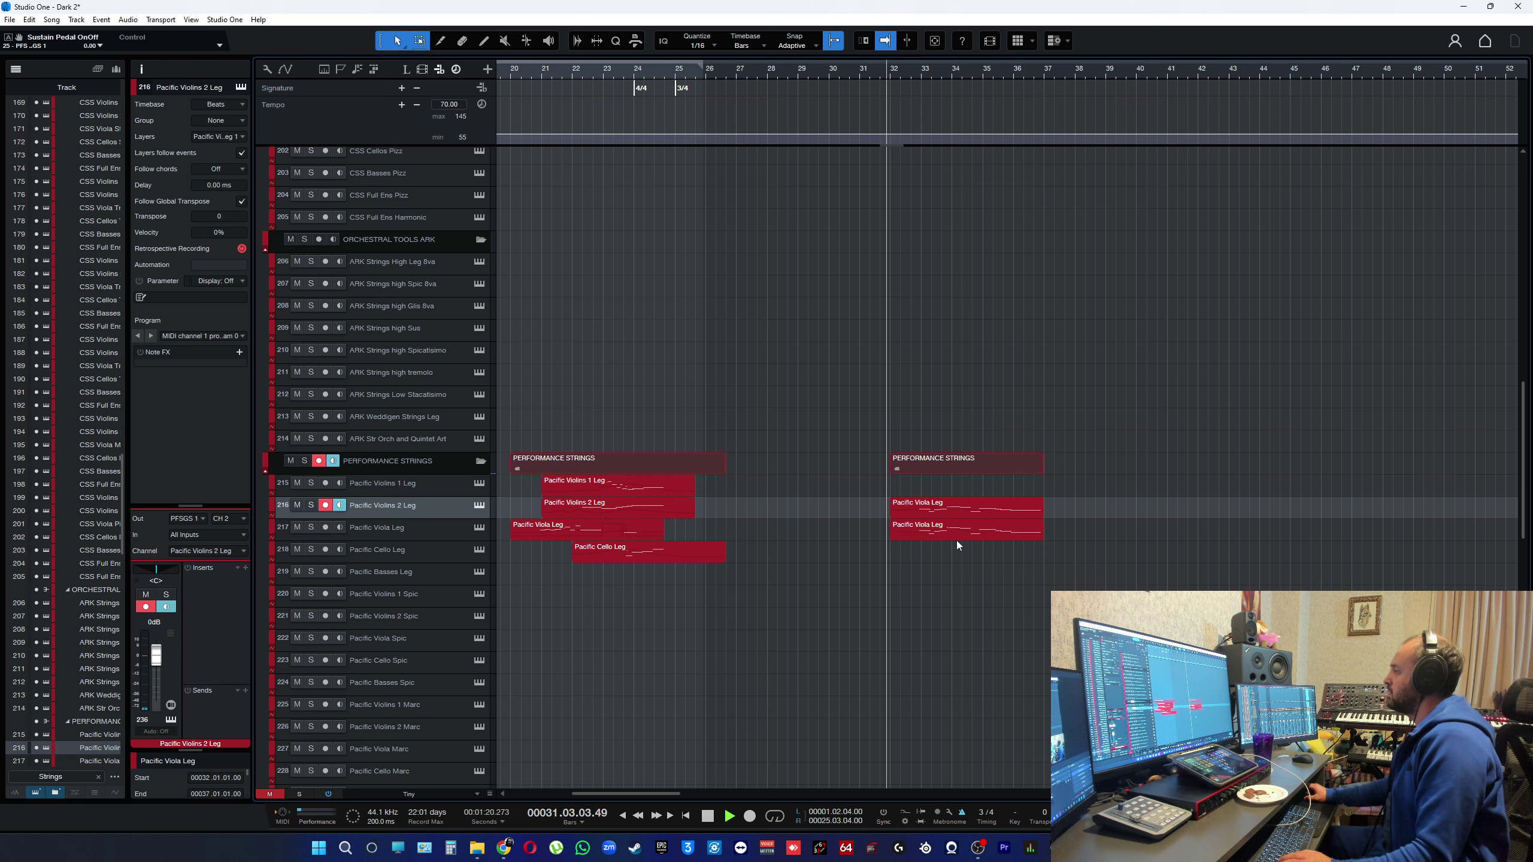
{"action": "double_click", "coordinate": [962, 508]}
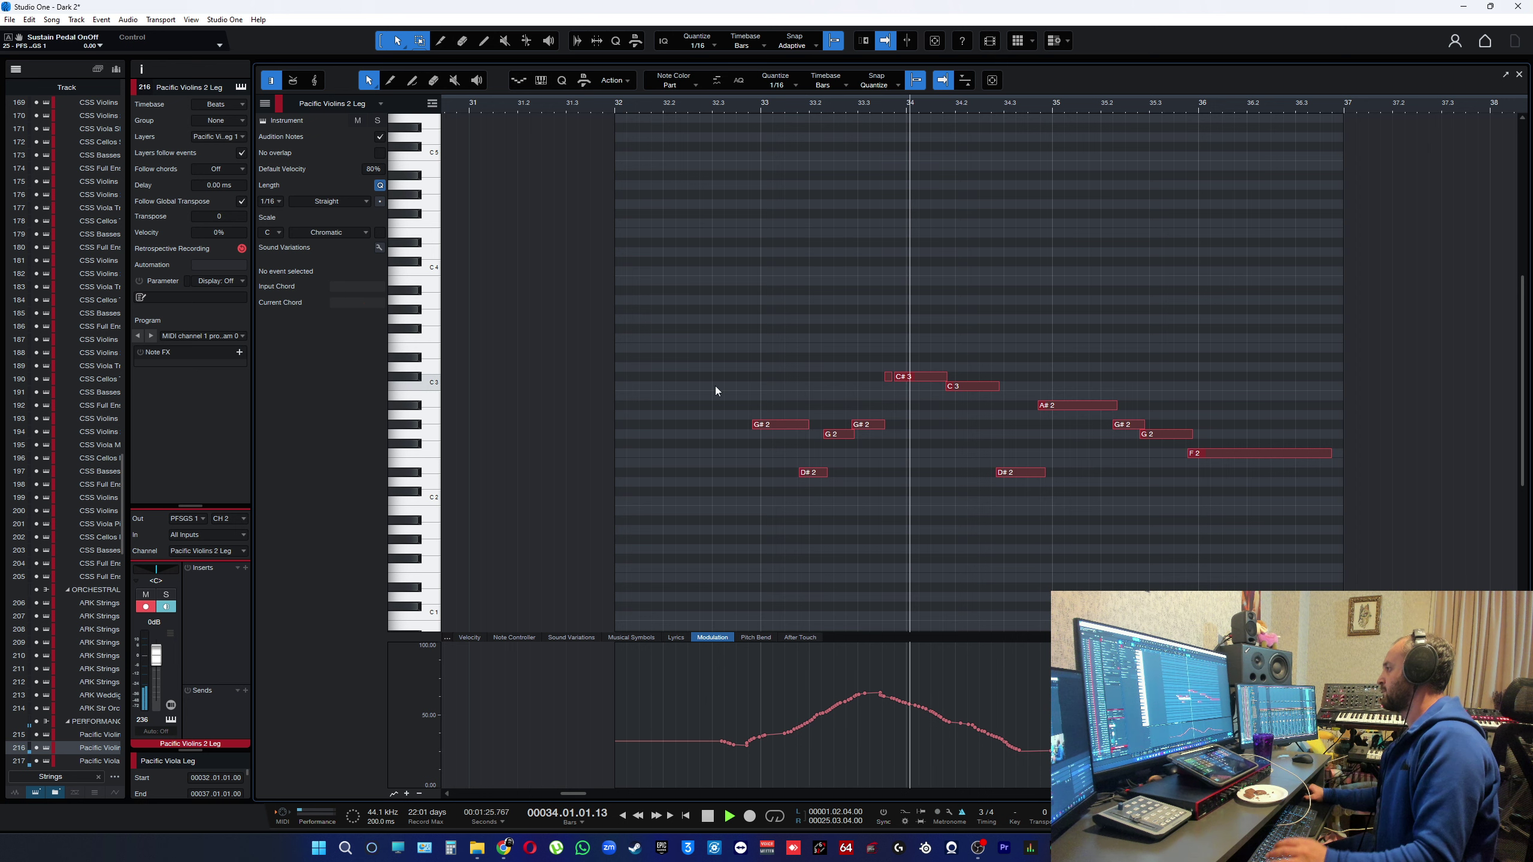
- Transpose all notes of the copied Violins 2 part up one octave and replay from 31.03.01.00
{"action": "key", "text": "space"}
{"action": "left_click_drag", "start_coordinate": [742, 339], "coordinate": [1387, 528]}
{"action": "key", "text": "shift+Up"}
{"action": "key", "text": "space"}
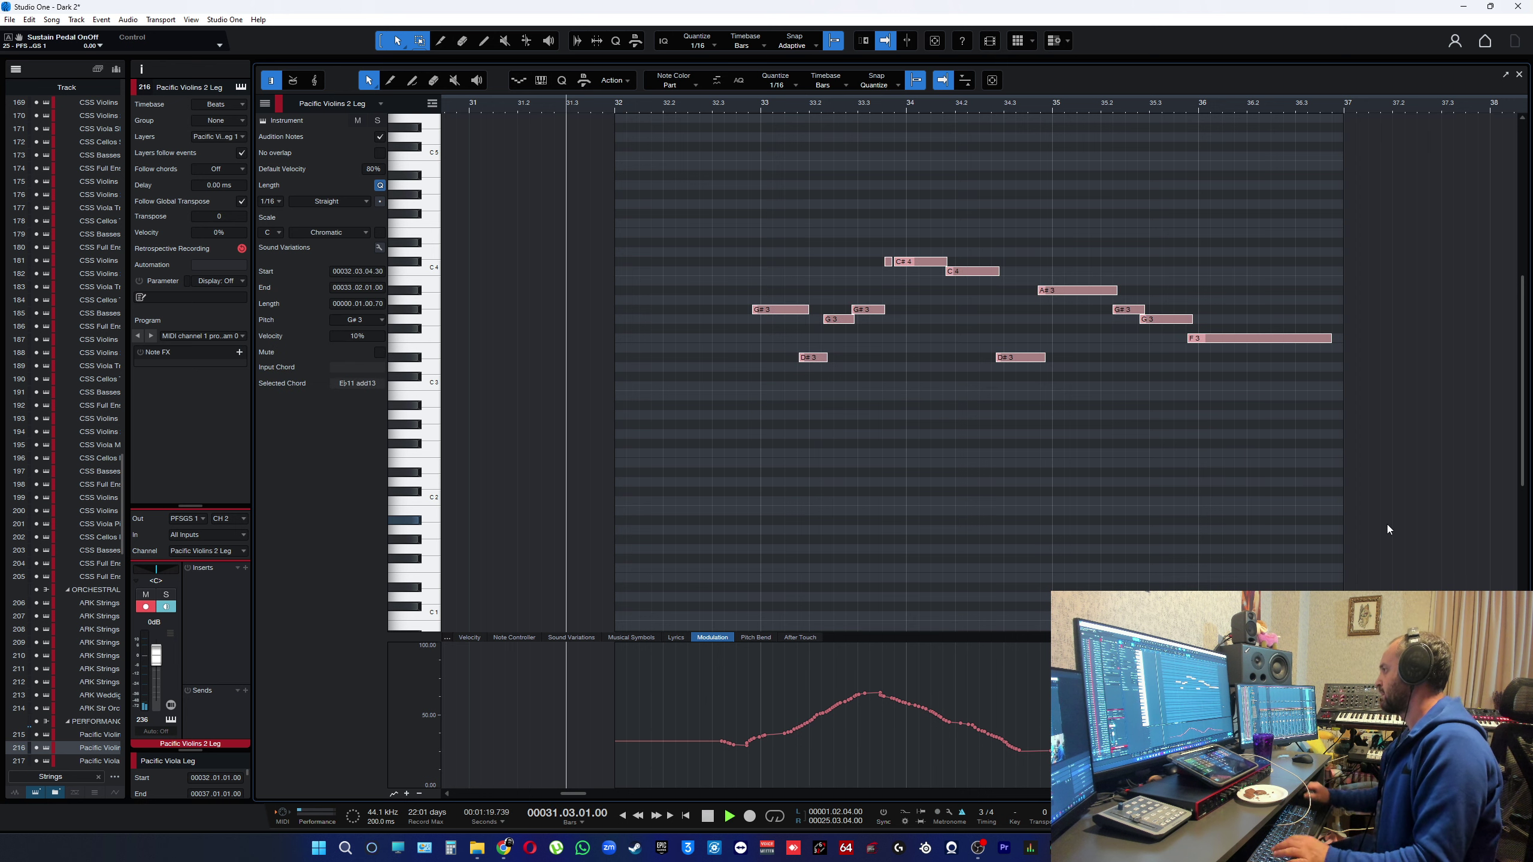
{"action": "left_click", "coordinate": [941, 438]}
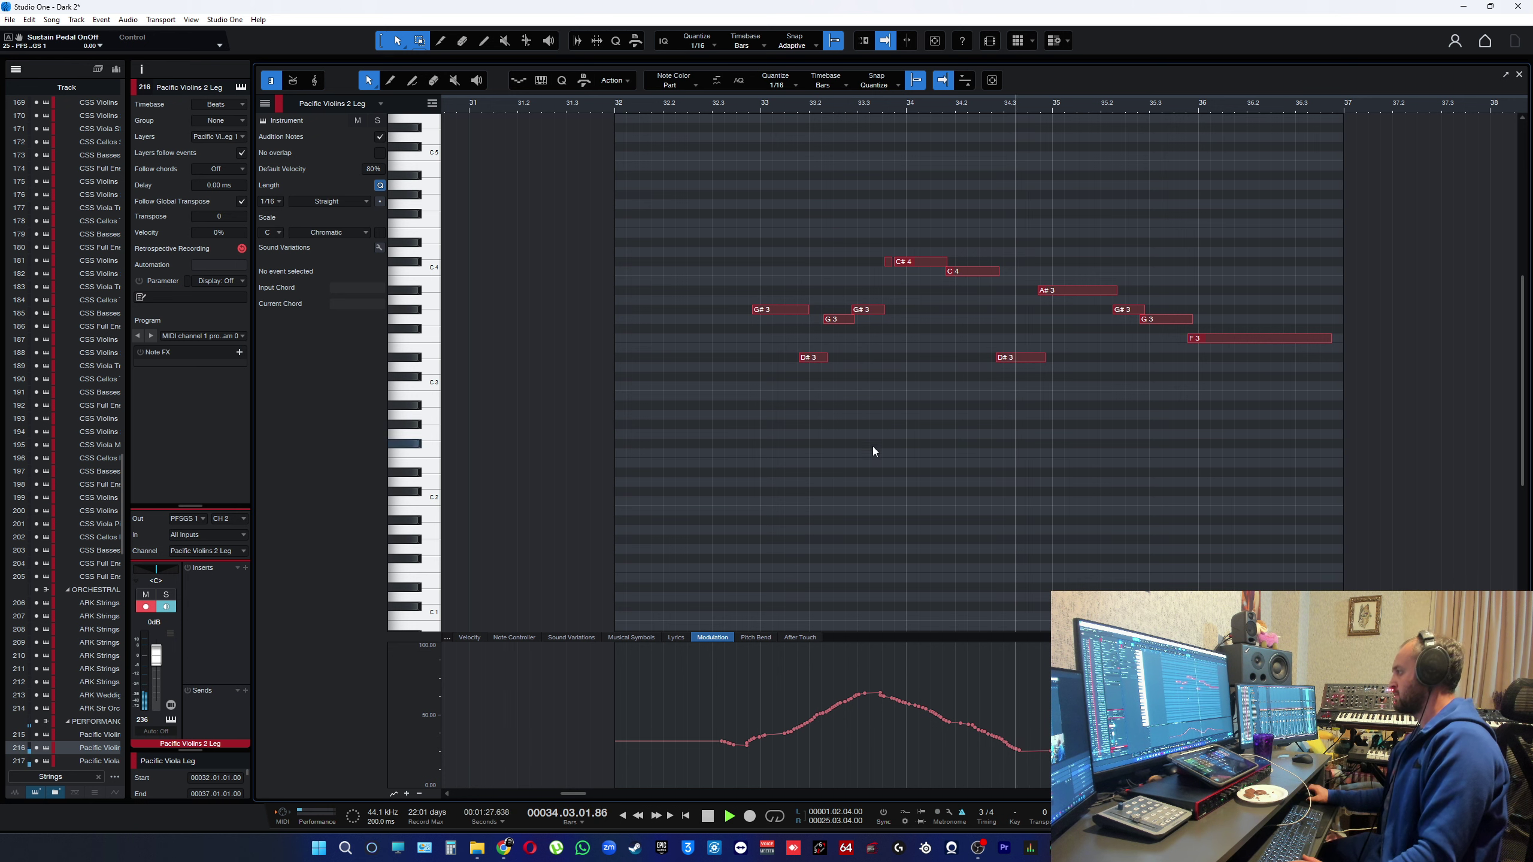
{"action": "key", "text": "space"}
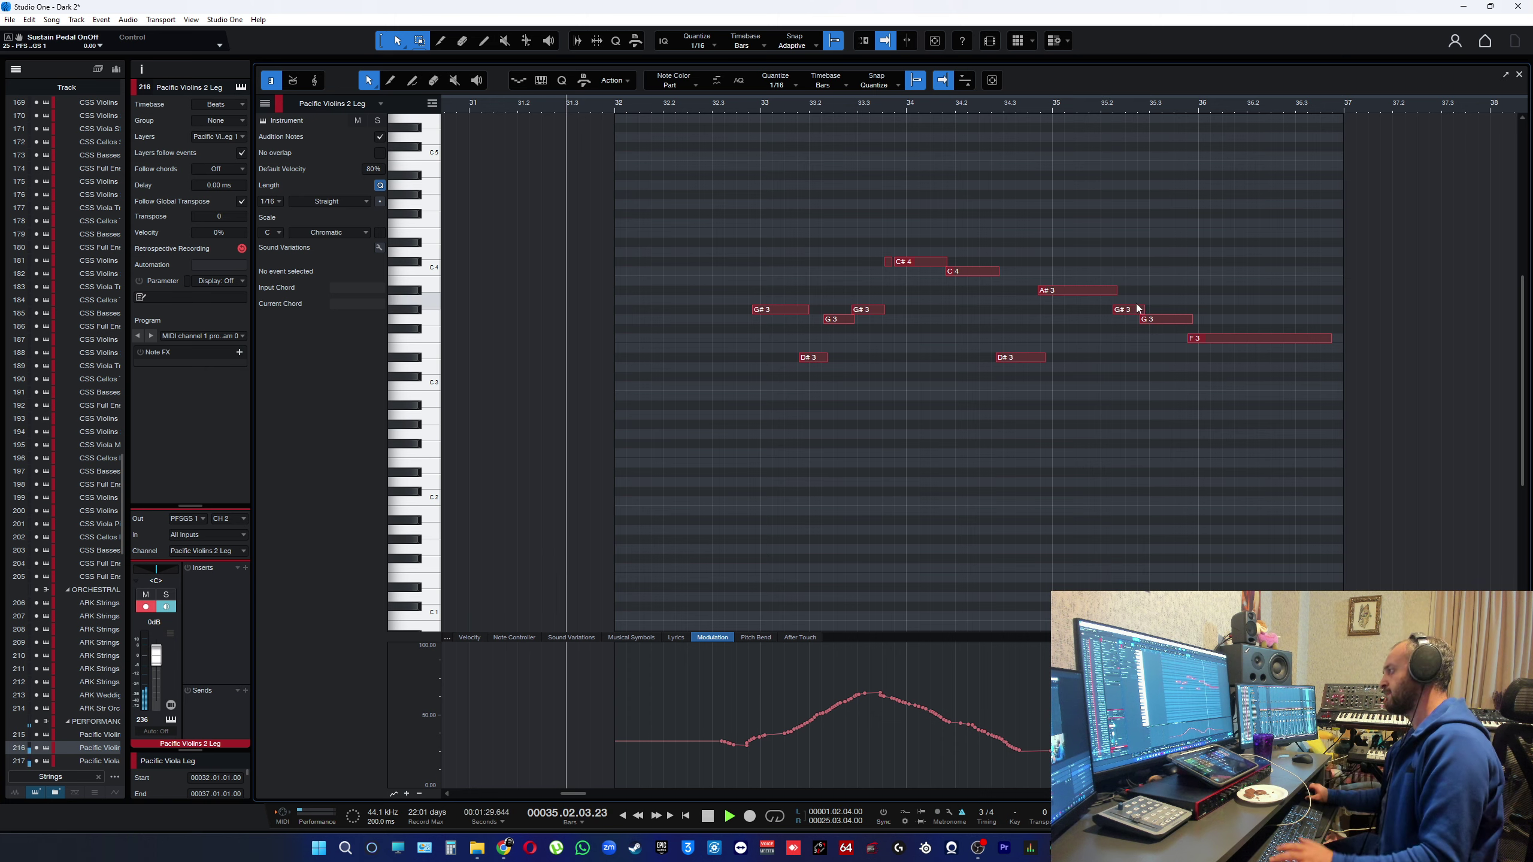
- Trim the A#3 note's start to 34.03.04.18, set its velocity to about 5%, and replay from 34.02.02.56
{"action": "key", "text": "Caps_Lock"}
{"action": "scroll", "coordinate": [1051, 293], "scroll_direction": "up", "scroll_amount": 6}
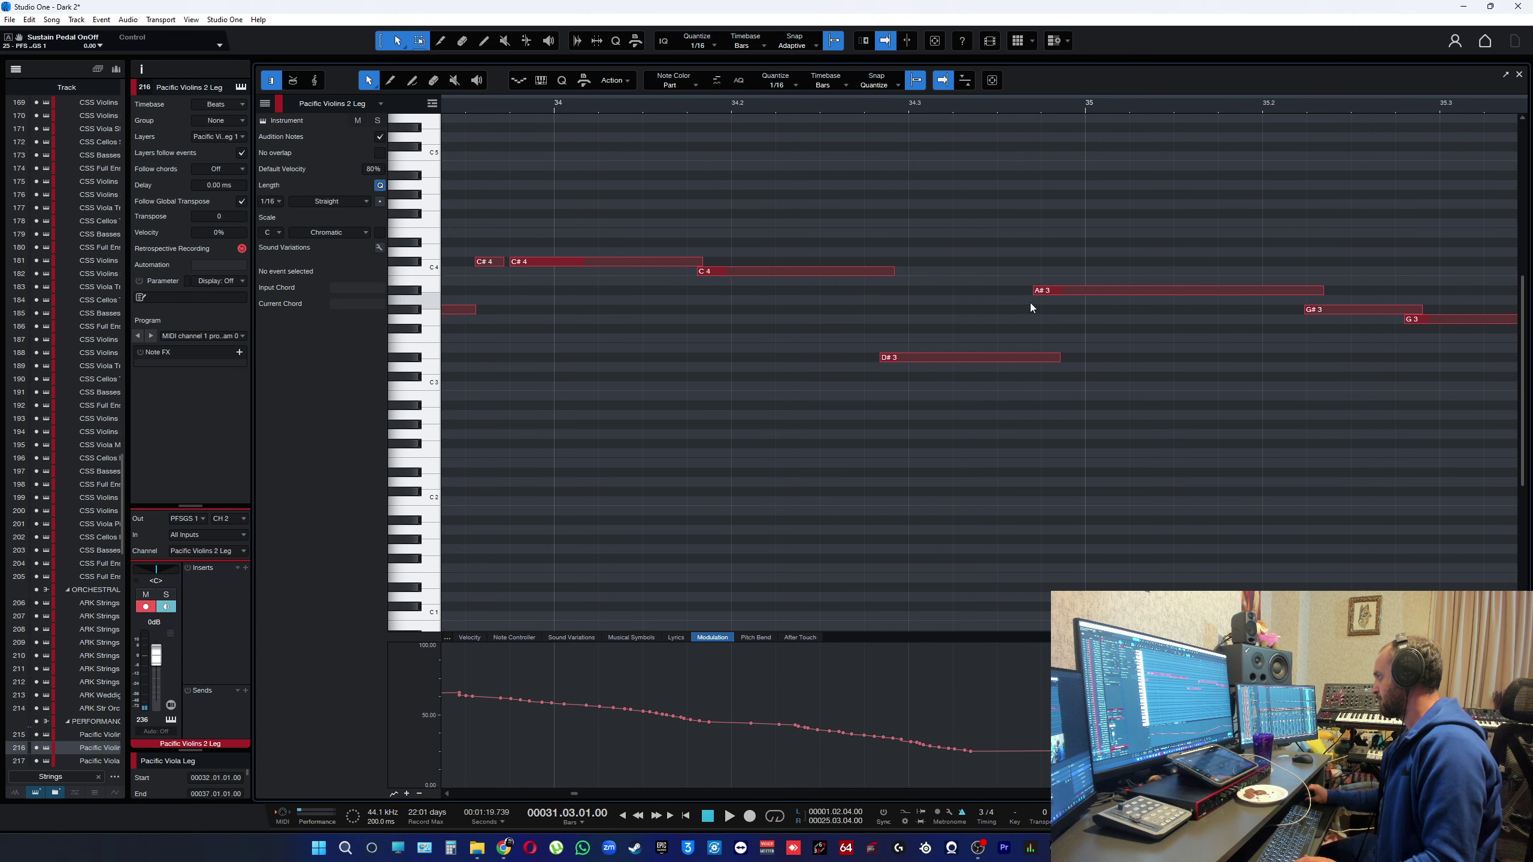
{"action": "left_click", "coordinate": [1032, 295]}
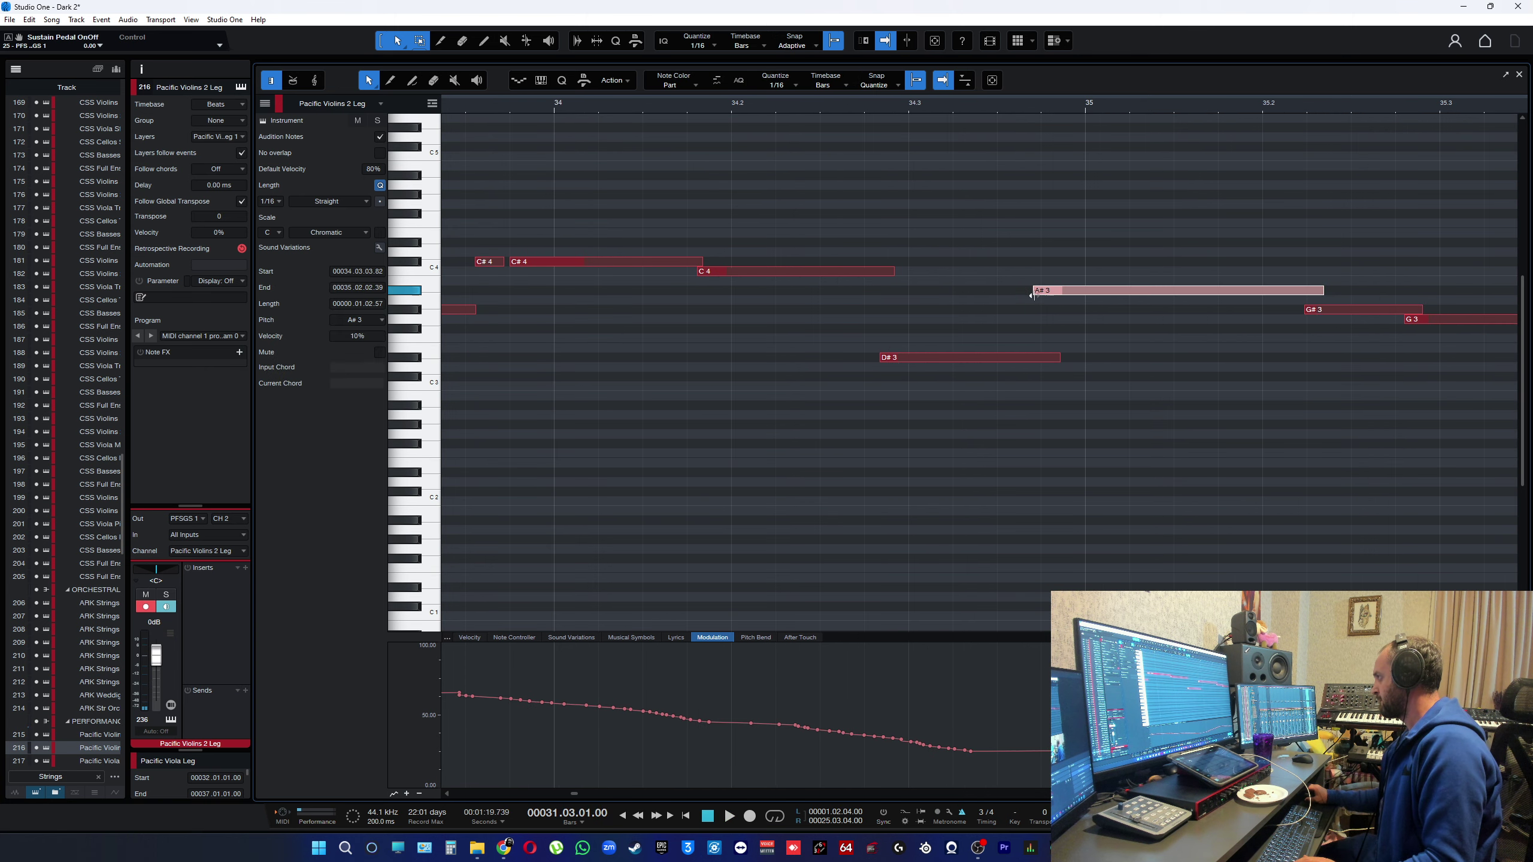
{"action": "left_click", "coordinate": [1022, 358]}
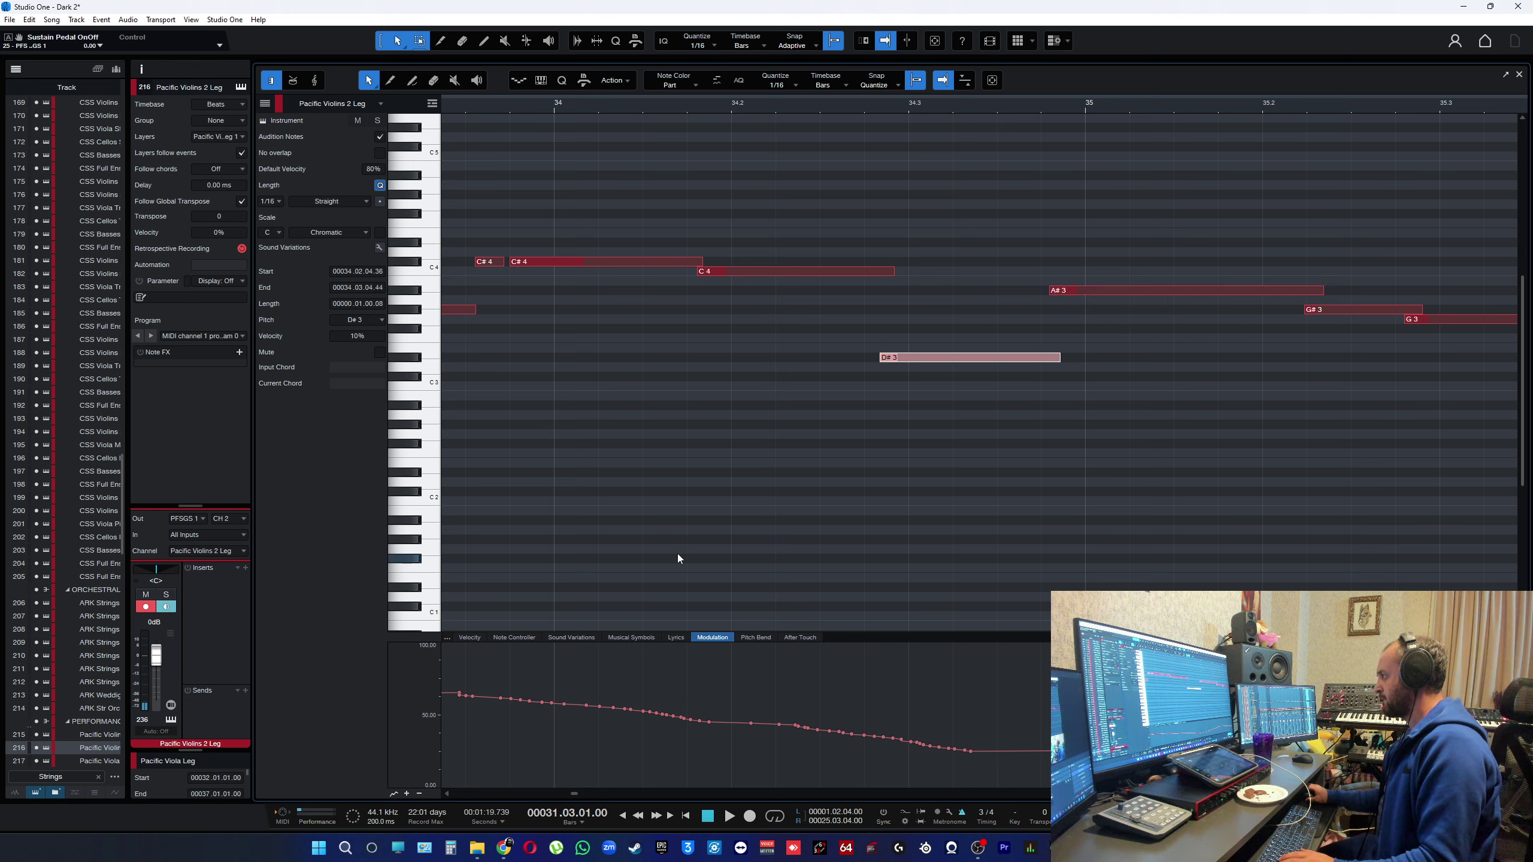
{"action": "left_click", "coordinate": [1071, 290]}
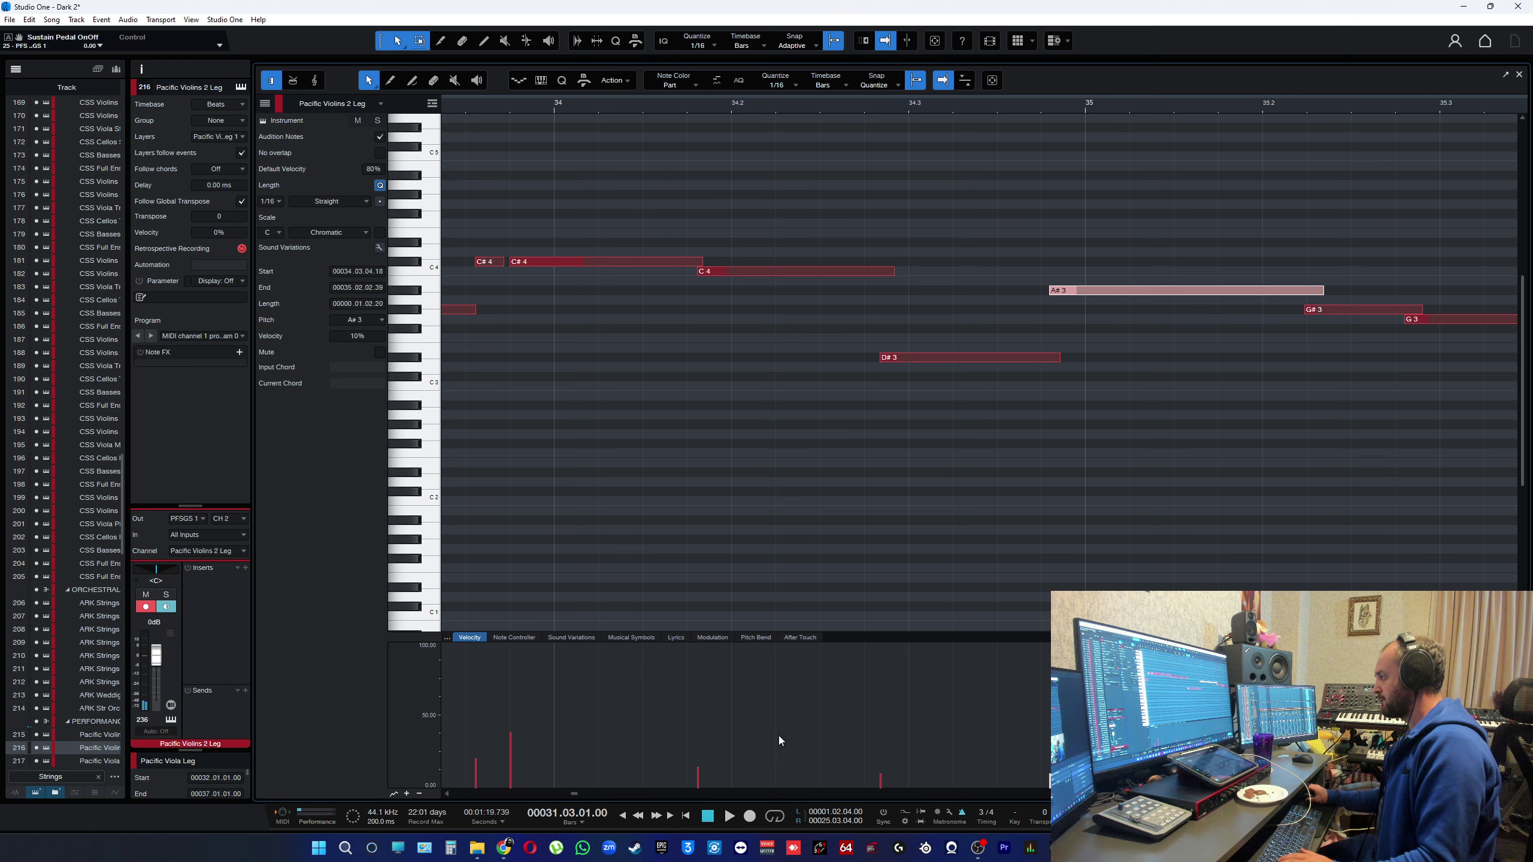
{"action": "left_click", "coordinate": [800, 106]}
{"action": "key", "text": "space"}
{"action": "left_click", "coordinate": [996, 501]}
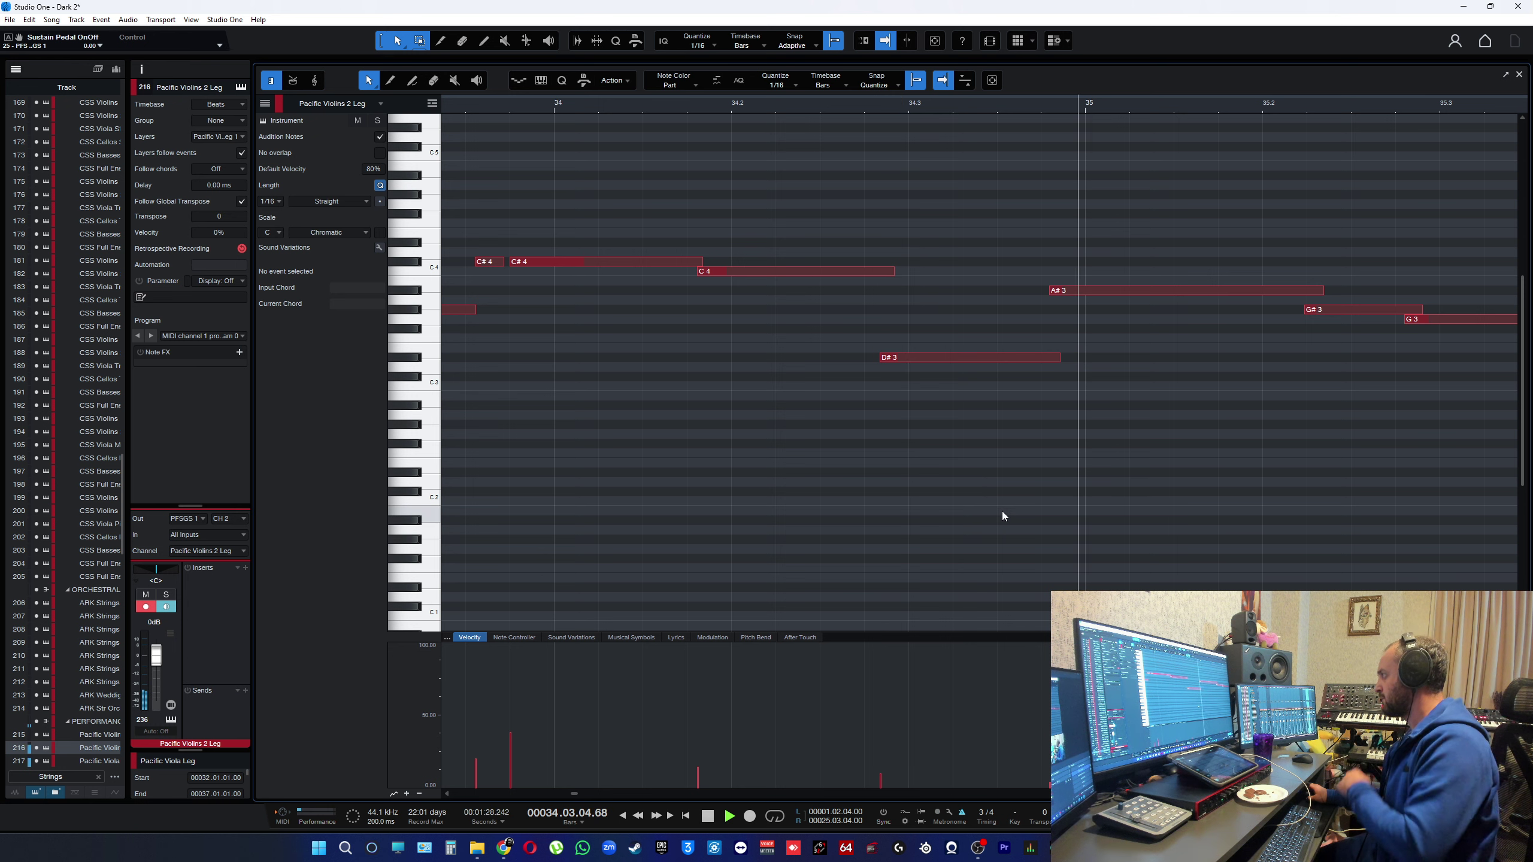
{"action": "key", "text": "space"}
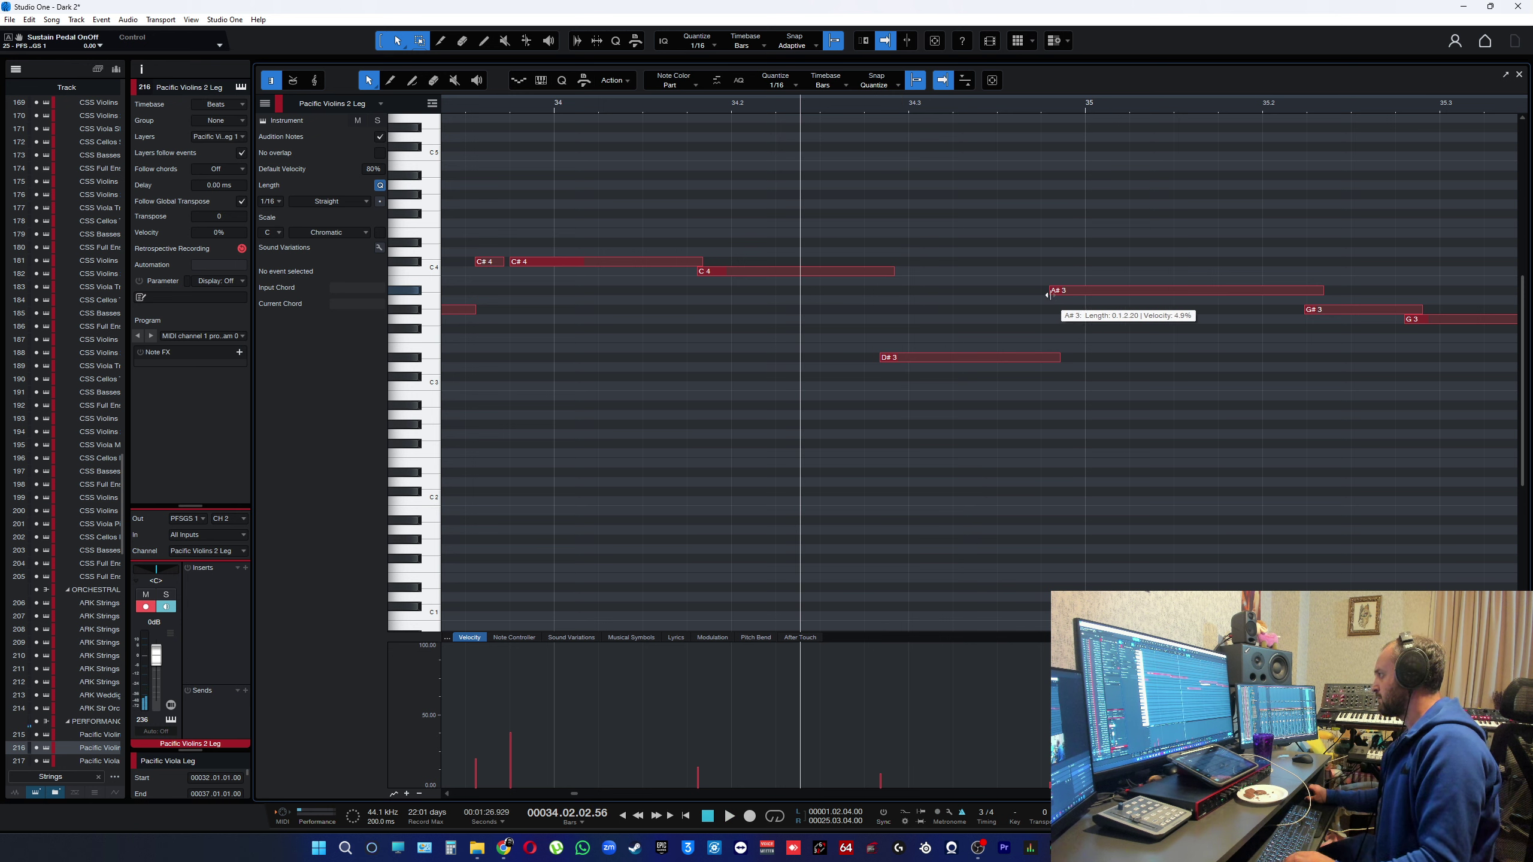
- Trim the A#3 note's start further to 34.03.04.37 and replay the transition from 34.02.02.56
{"action": "left_click_drag", "start_coordinate": [1048, 294], "coordinate": [1057, 296]}
{"action": "key", "text": "space"}
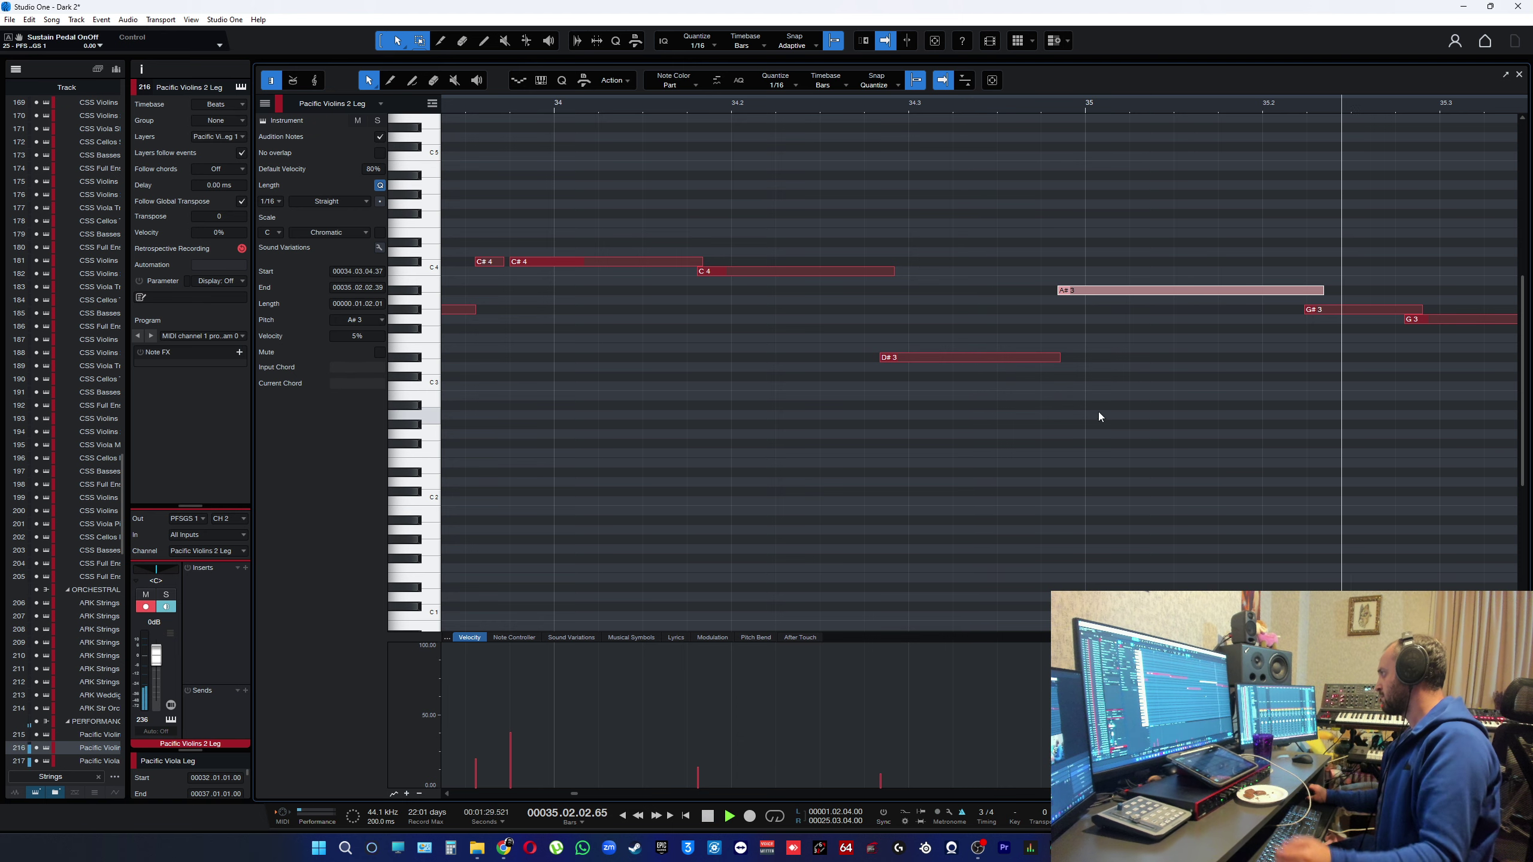
{"action": "key", "text": "space"}
{"action": "scroll", "coordinate": [1105, 383], "scroll_direction": "down", "scroll_amount": 5}
{"action": "scroll", "coordinate": [1194, 366], "scroll_direction": "up", "scroll_amount": 6}
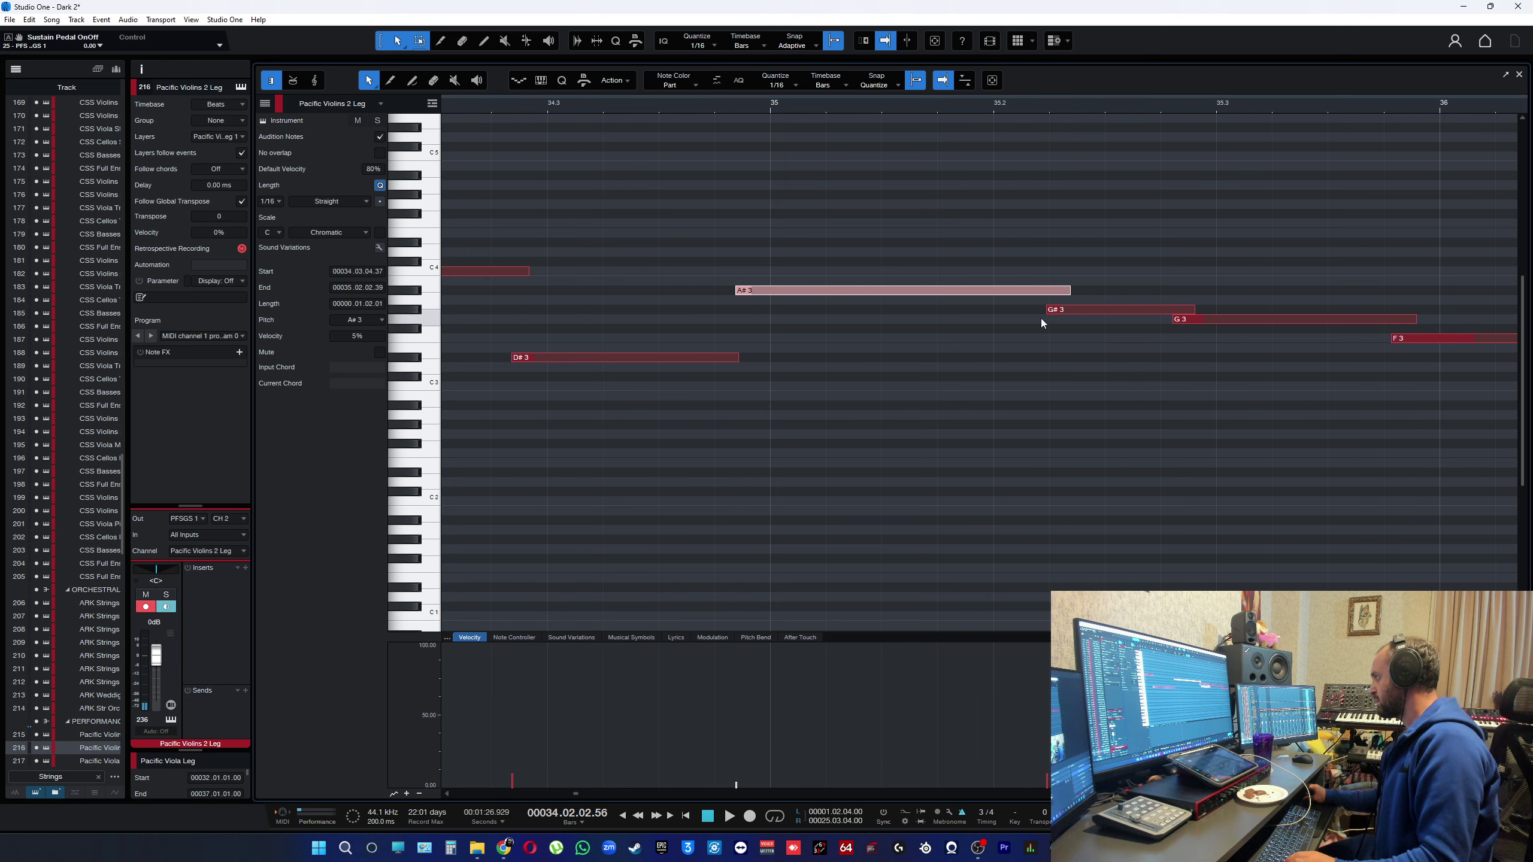
- Trim the starts of the G#3, G3 and F3 notes to 35.02.02.15, 35.02.04.43 and 35.03.04.40 and replay
{"action": "left_click_drag", "start_coordinate": [1046, 312], "coordinate": [1052, 312]}
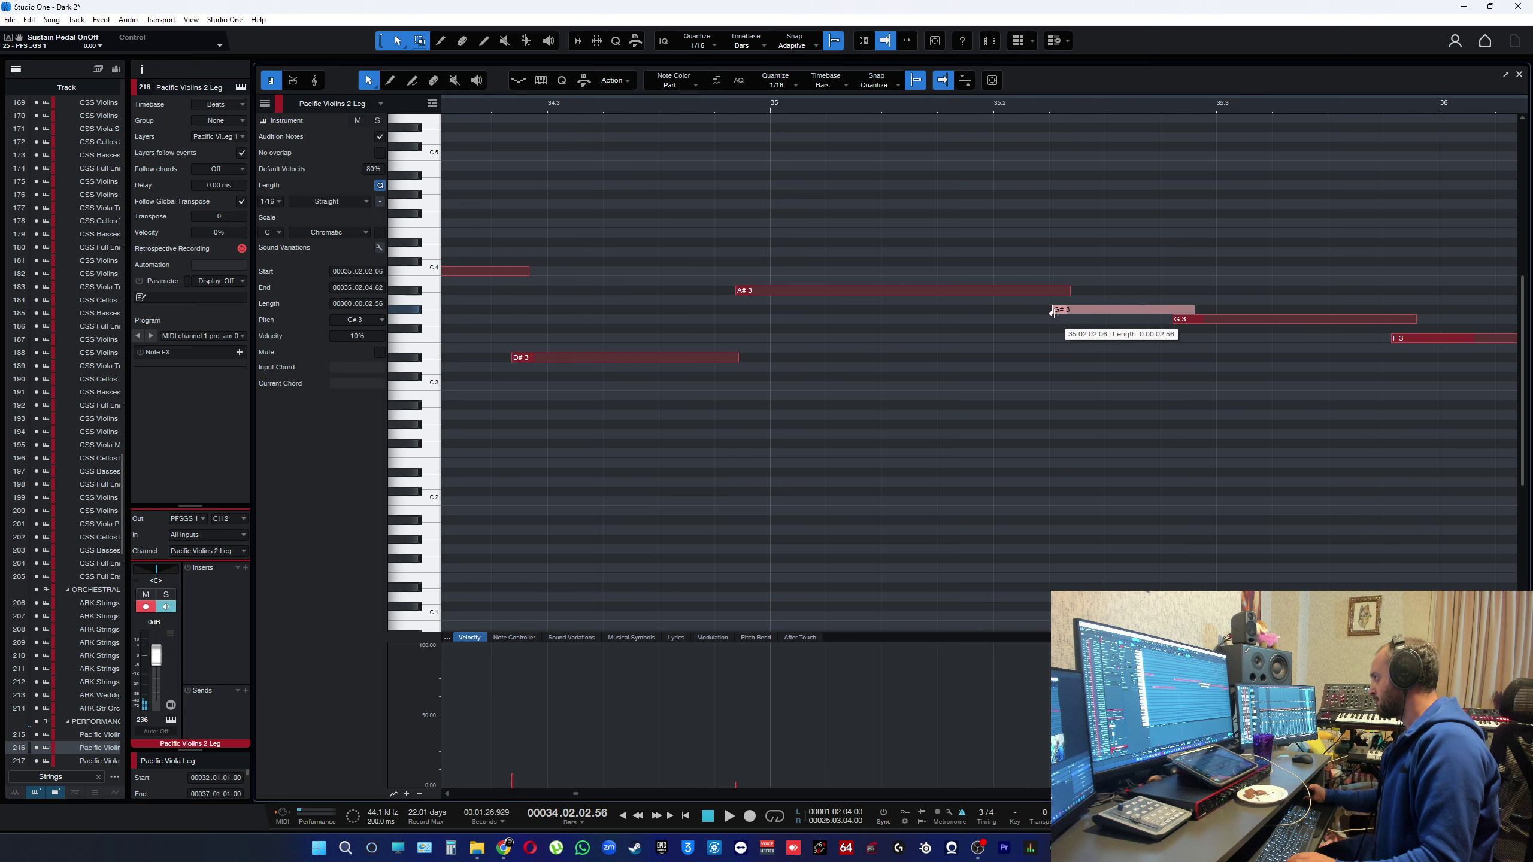
{"action": "left_click", "coordinate": [1175, 321]}
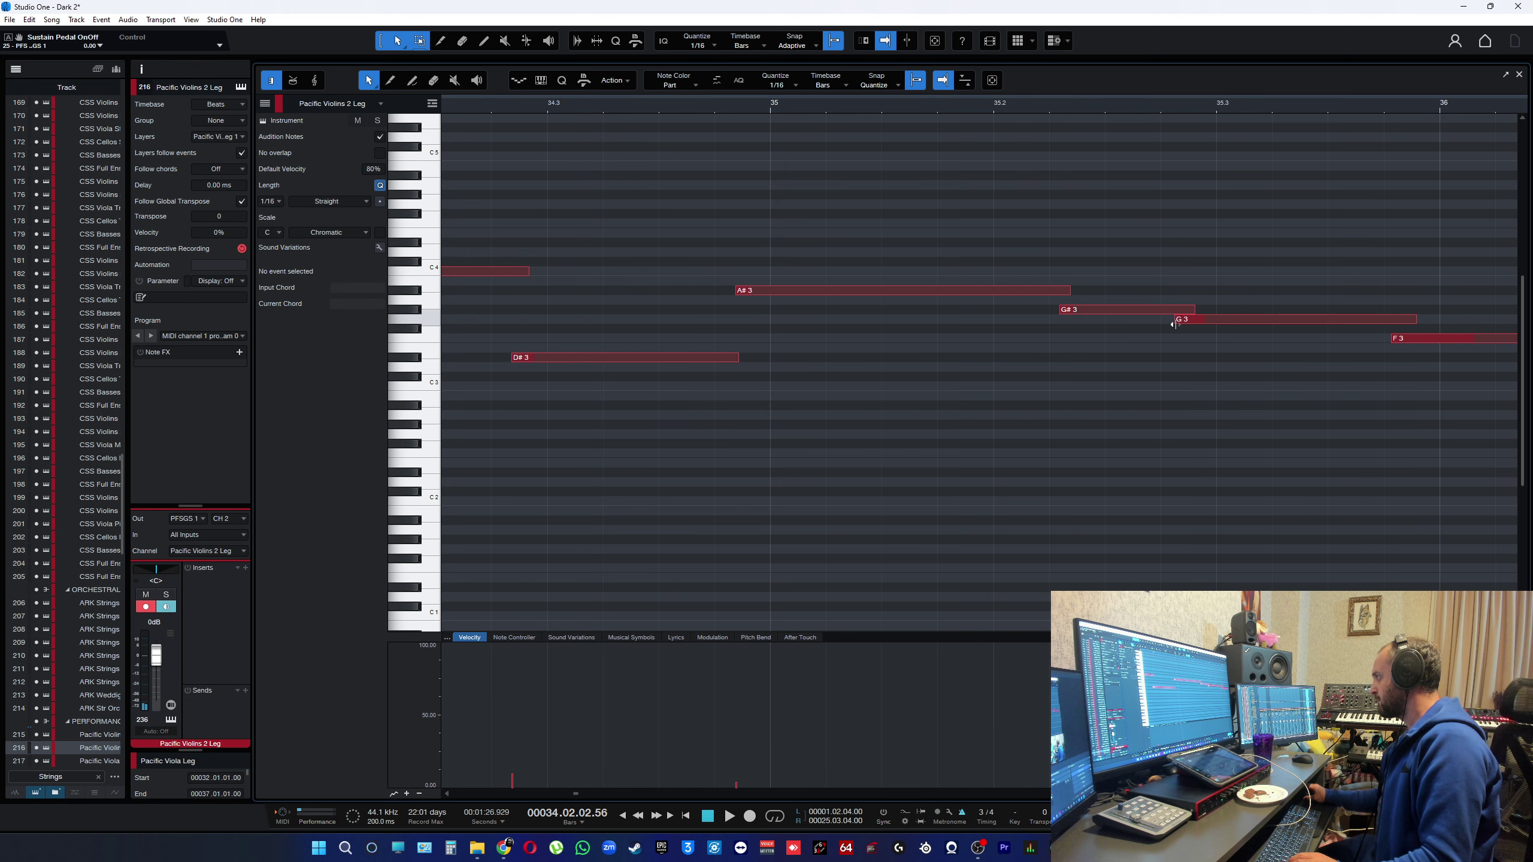
{"action": "left_click_drag", "start_coordinate": [1170, 326], "coordinate": [1179, 325]}
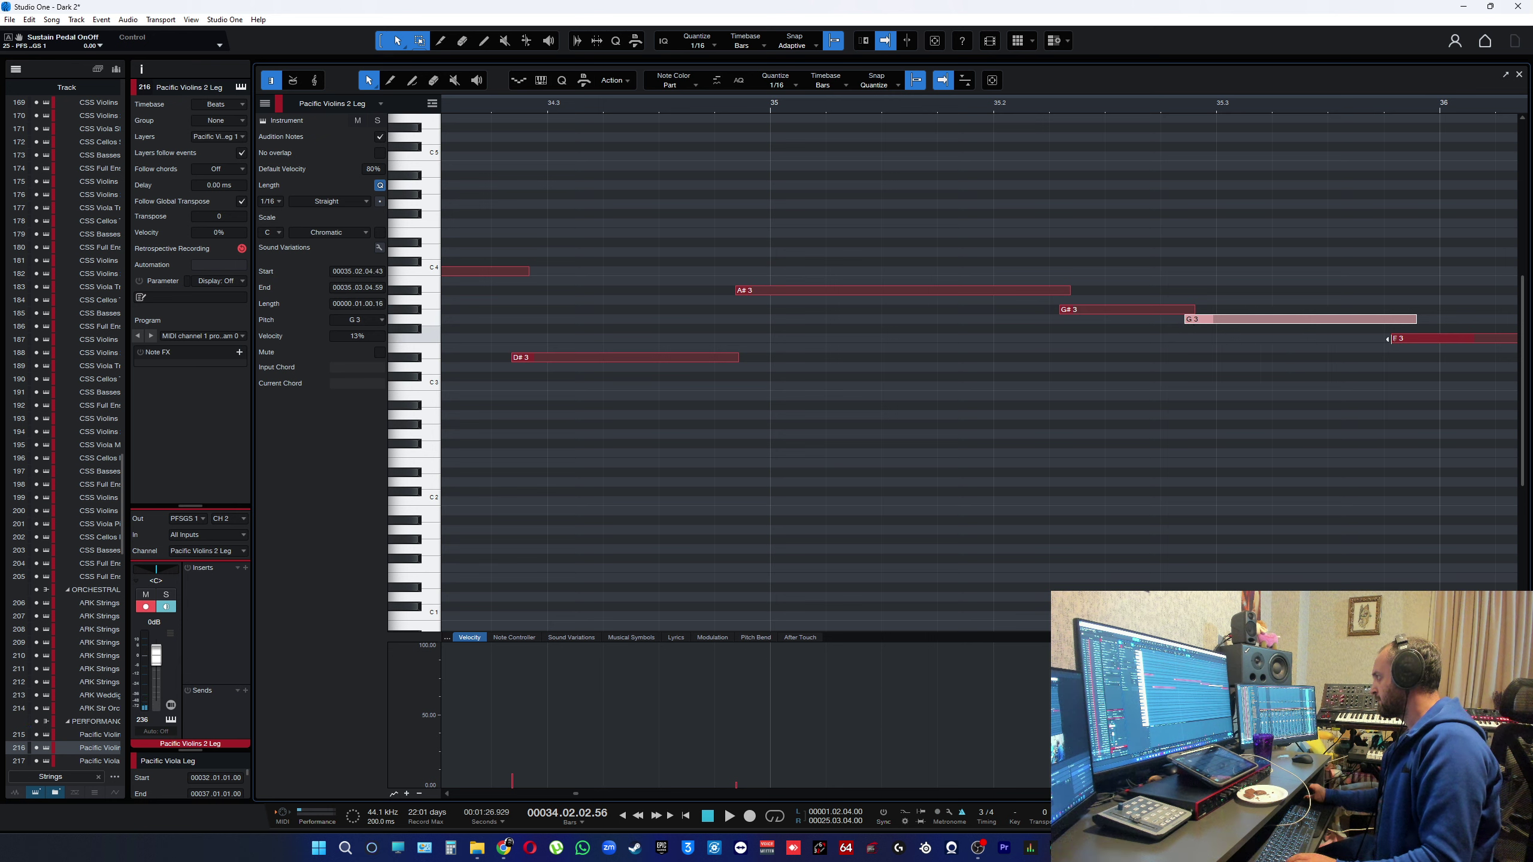
{"action": "left_click", "coordinate": [1372, 357]}
{"action": "left_click_drag", "start_coordinate": [1393, 340], "coordinate": [1407, 341]}
{"action": "key", "text": "space"}
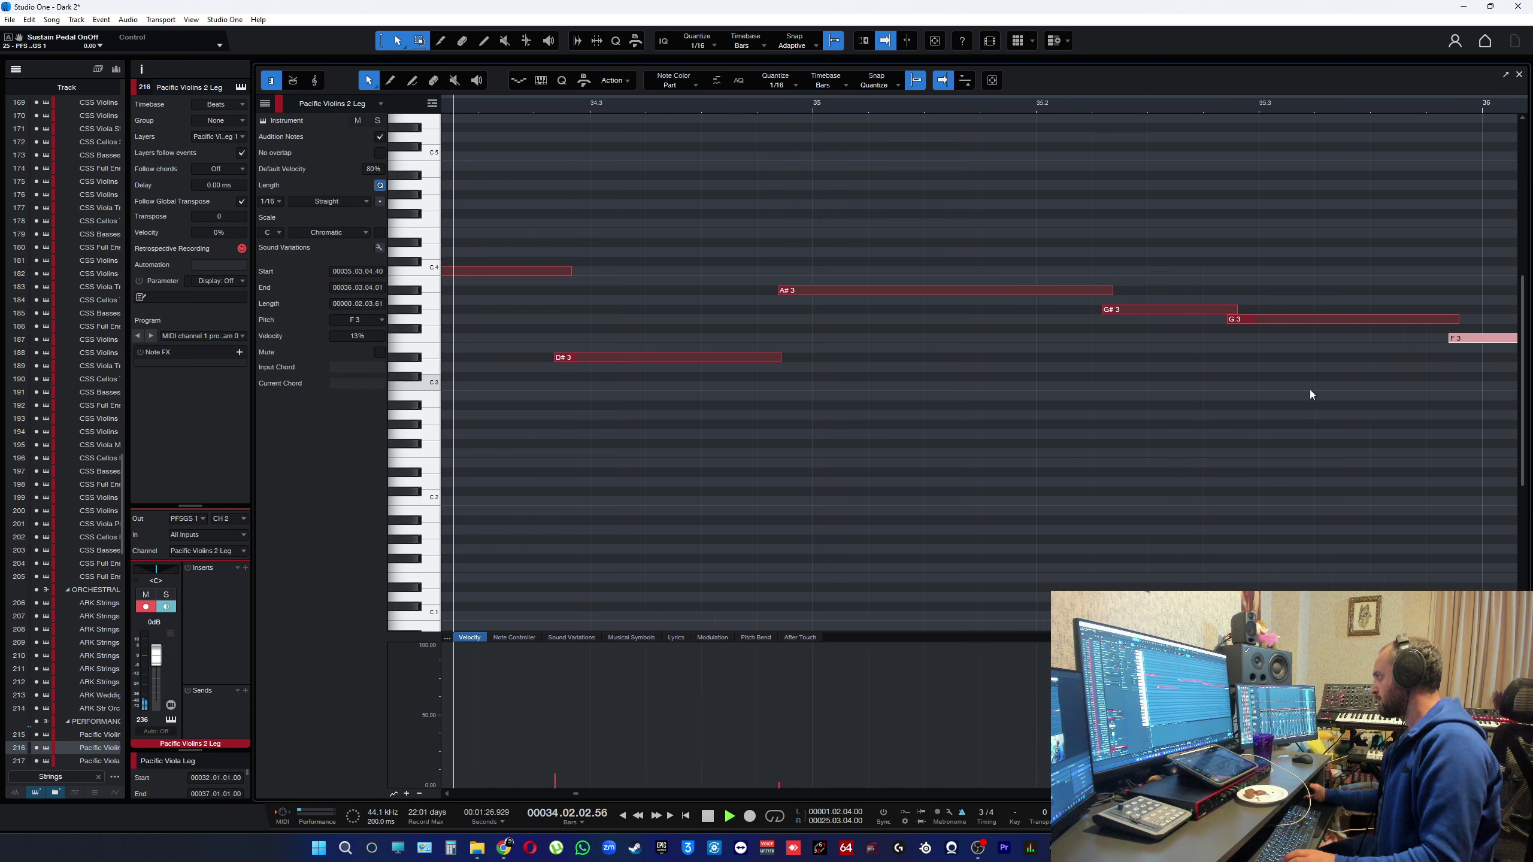
{"action": "scroll", "coordinate": [873, 463], "scroll_direction": "down", "scroll_amount": 3}
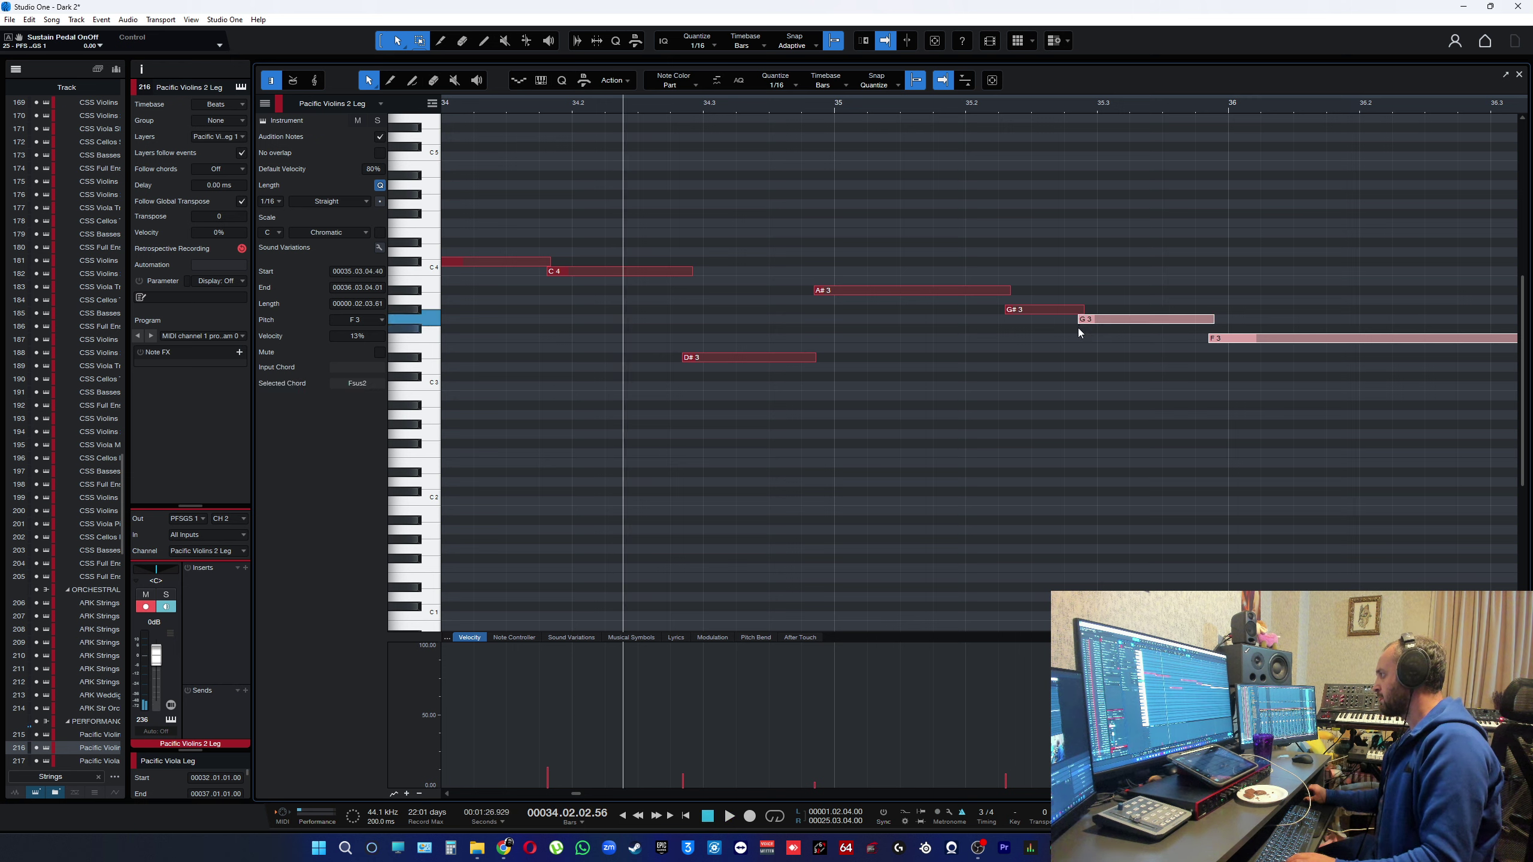
- Extend the G3 note's start back to 35.02.04.35, set its velocity to 5%, and replay from 34.02.02.56
{"action": "left_click_drag", "start_coordinate": [1079, 321], "coordinate": [1074, 324]}
{"action": "key", "text": "space"}
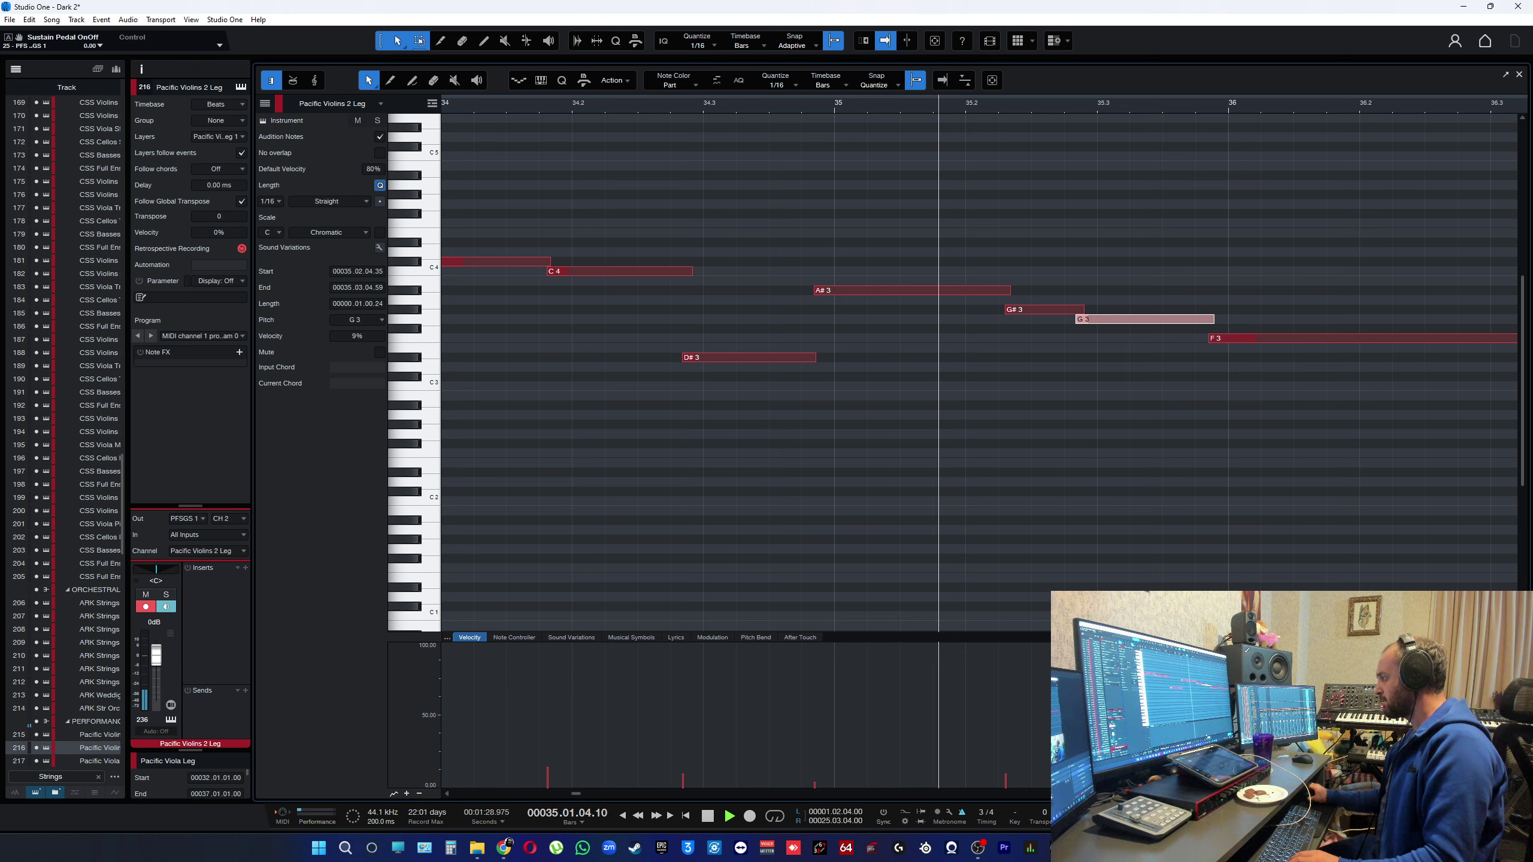
{"action": "left_click", "coordinate": [1146, 613]}
{"action": "key", "text": "space"}
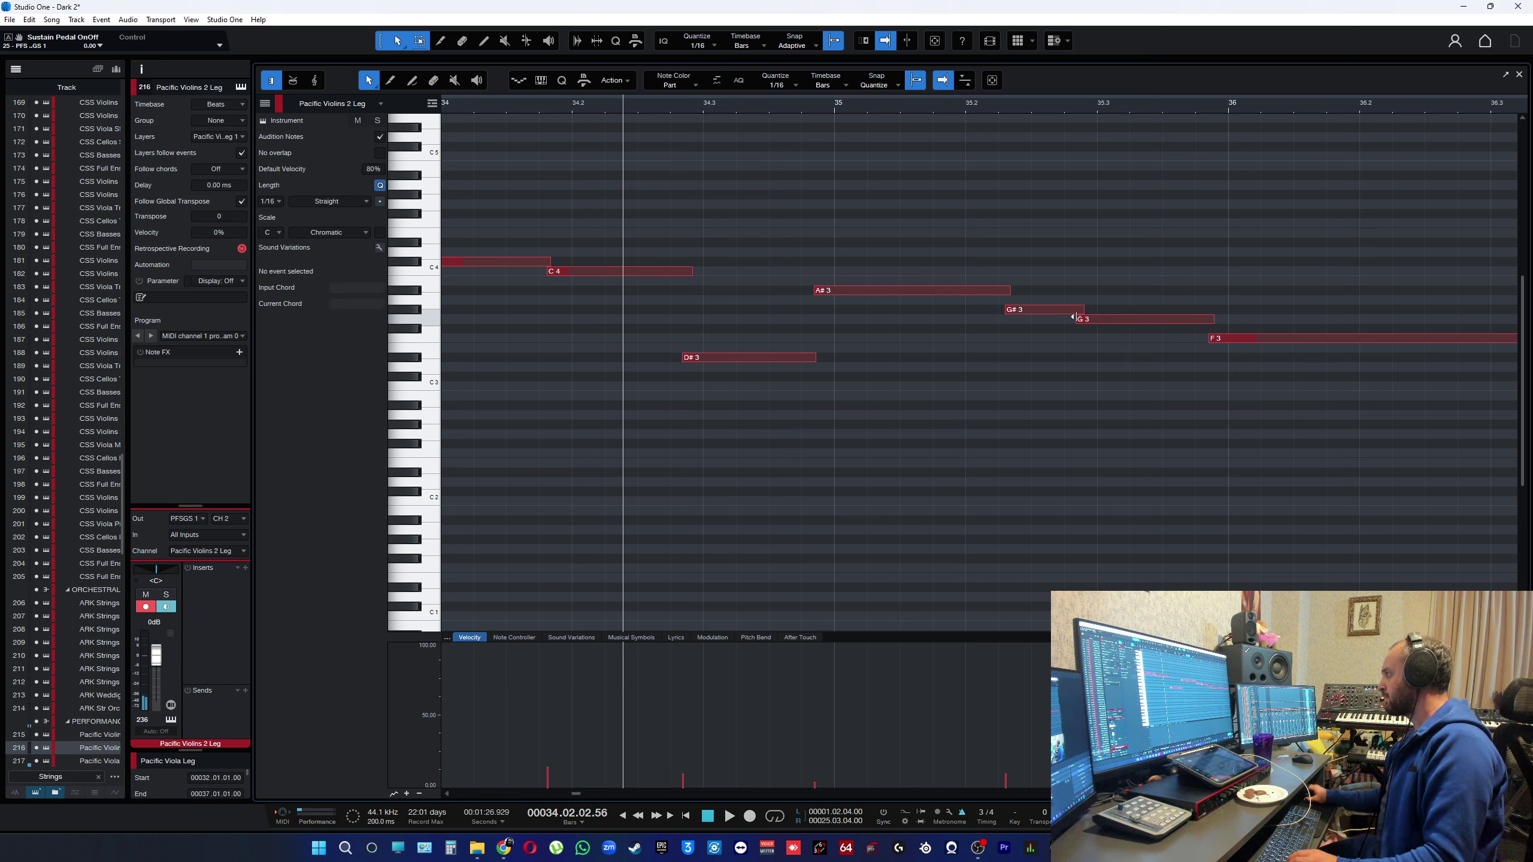
- Set the G3 note's velocity to 35% and replay the passage into the F3 note
{"action": "left_click", "coordinate": [1080, 319]}
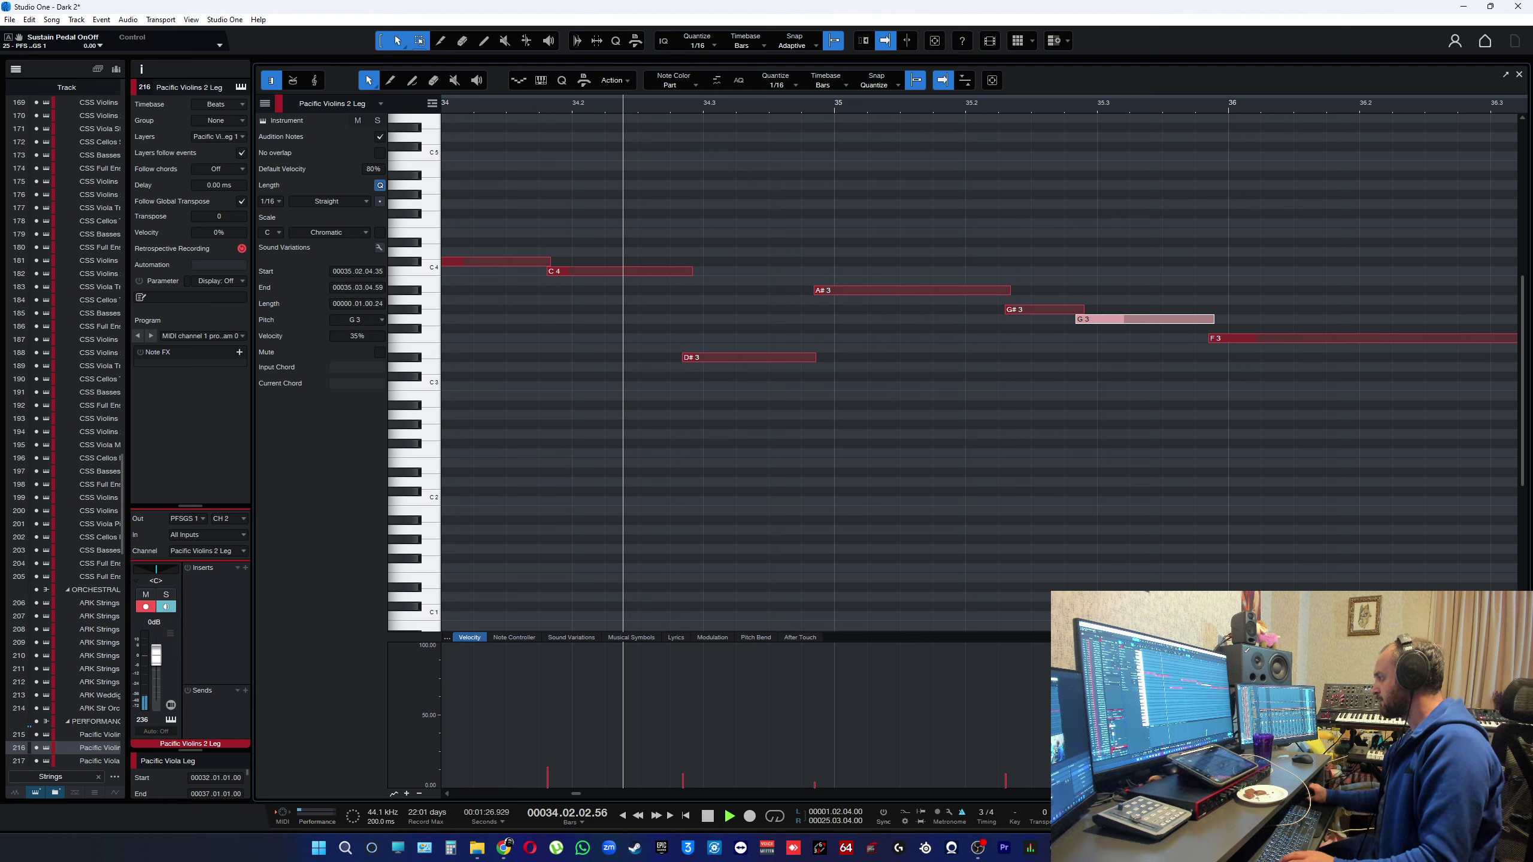
{"action": "key", "text": "space"}
{"action": "key", "text": "Escape"}
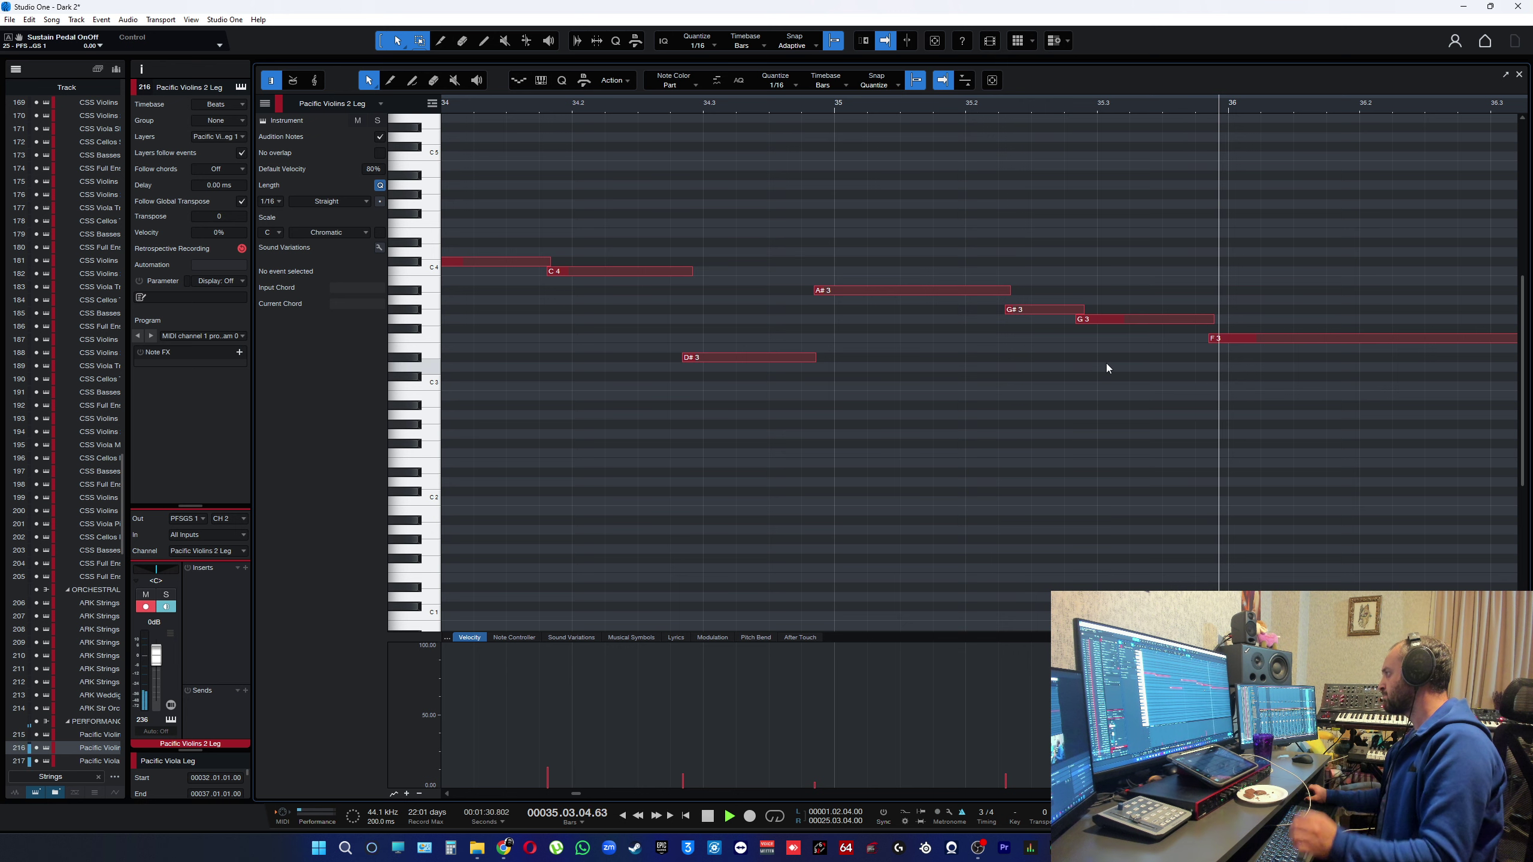
- Trim the bar 33 D#3 note's start to 33.01.04.41, set its velocity to about 5%, and replay from 32.03.03.00
{"action": "scroll", "coordinate": [1141, 425], "scroll_direction": "down", "scroll_amount": 5}
{"action": "left_click", "coordinate": [962, 107]}
{"action": "left_click", "coordinate": [743, 110]}
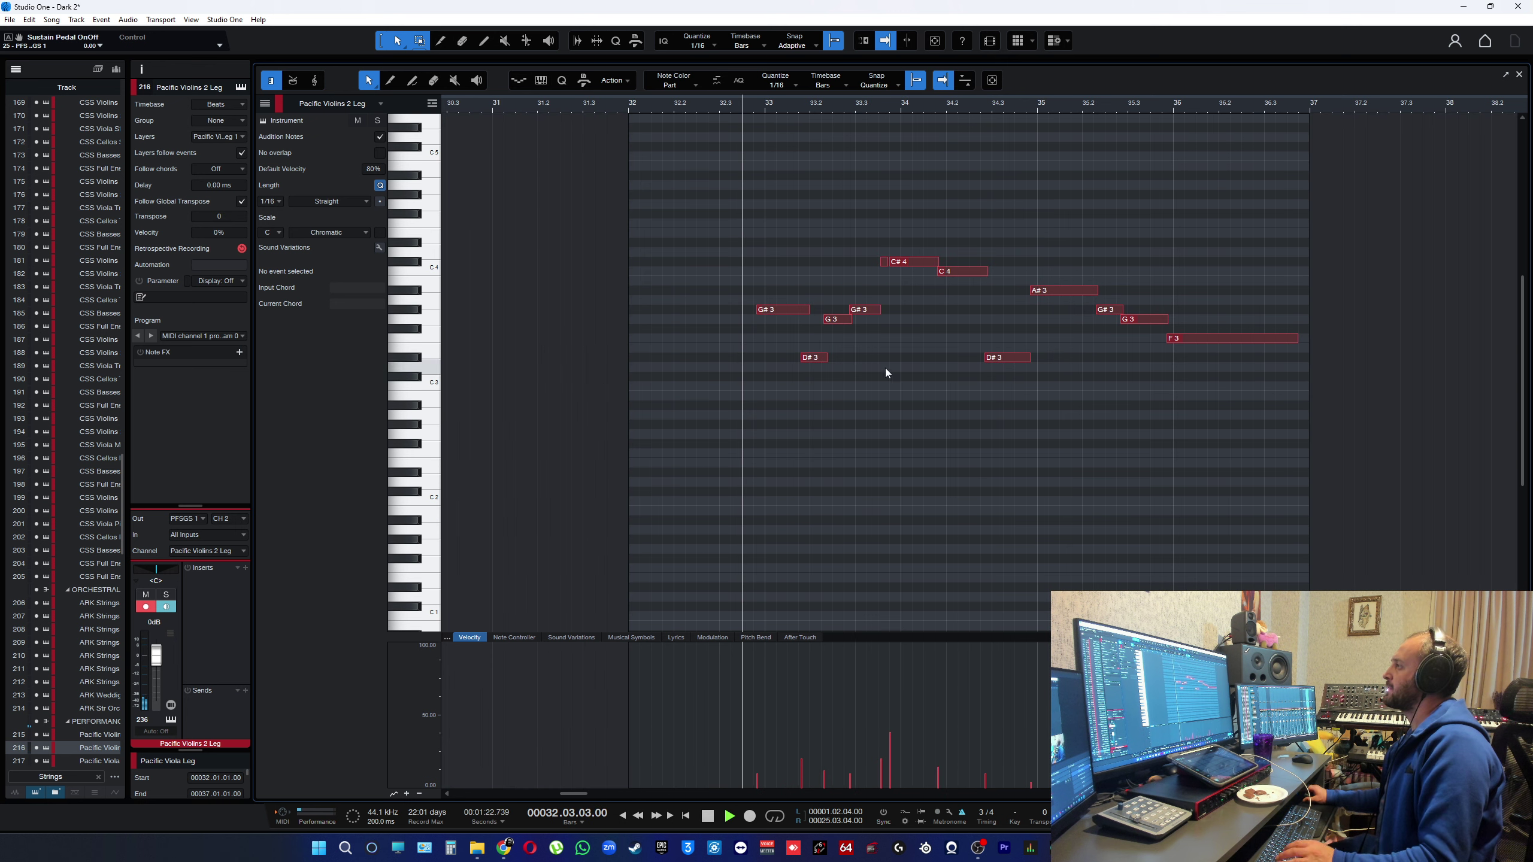
{"action": "key", "text": "e"}
{"action": "key", "text": "e"}
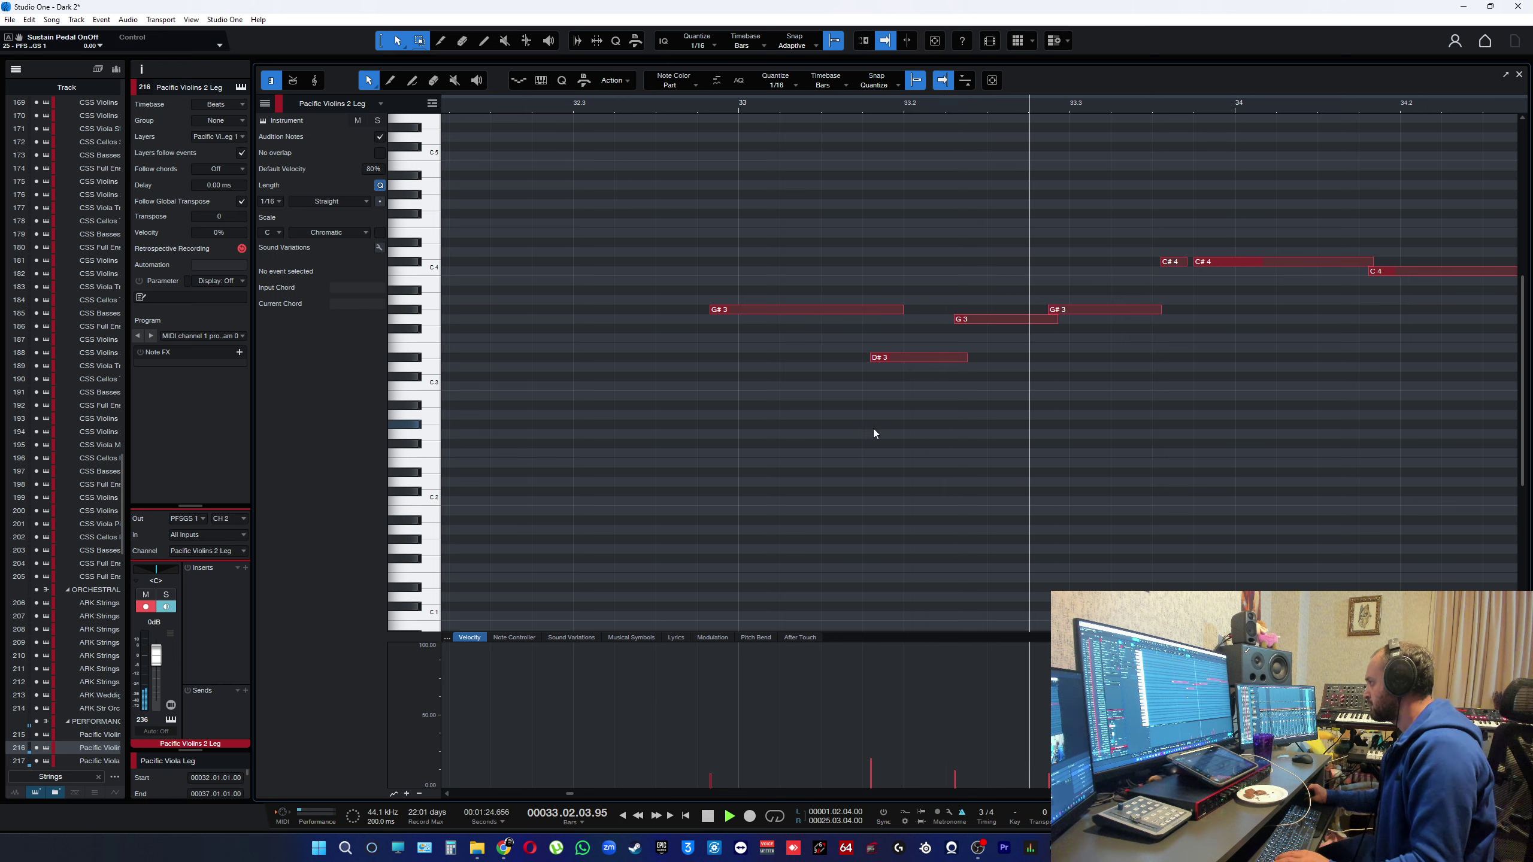
{"action": "key", "text": "space"}
{"action": "left_click_drag", "start_coordinate": [872, 358], "coordinate": [872, 358]}
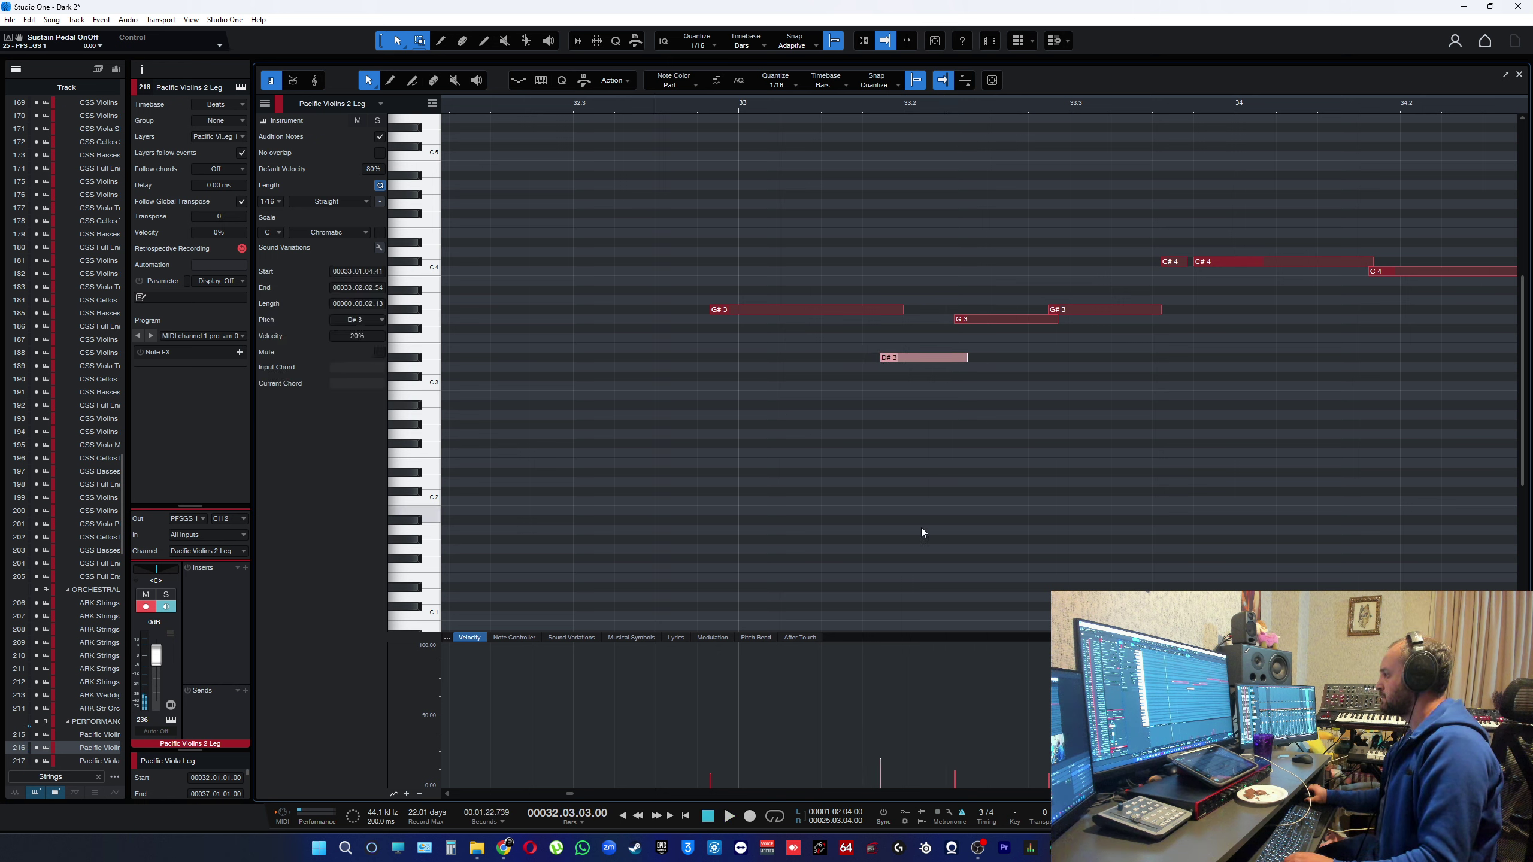
{"action": "left_click_drag", "start_coordinate": [879, 767], "coordinate": [887, 774]}
{"action": "key", "text": "space"}
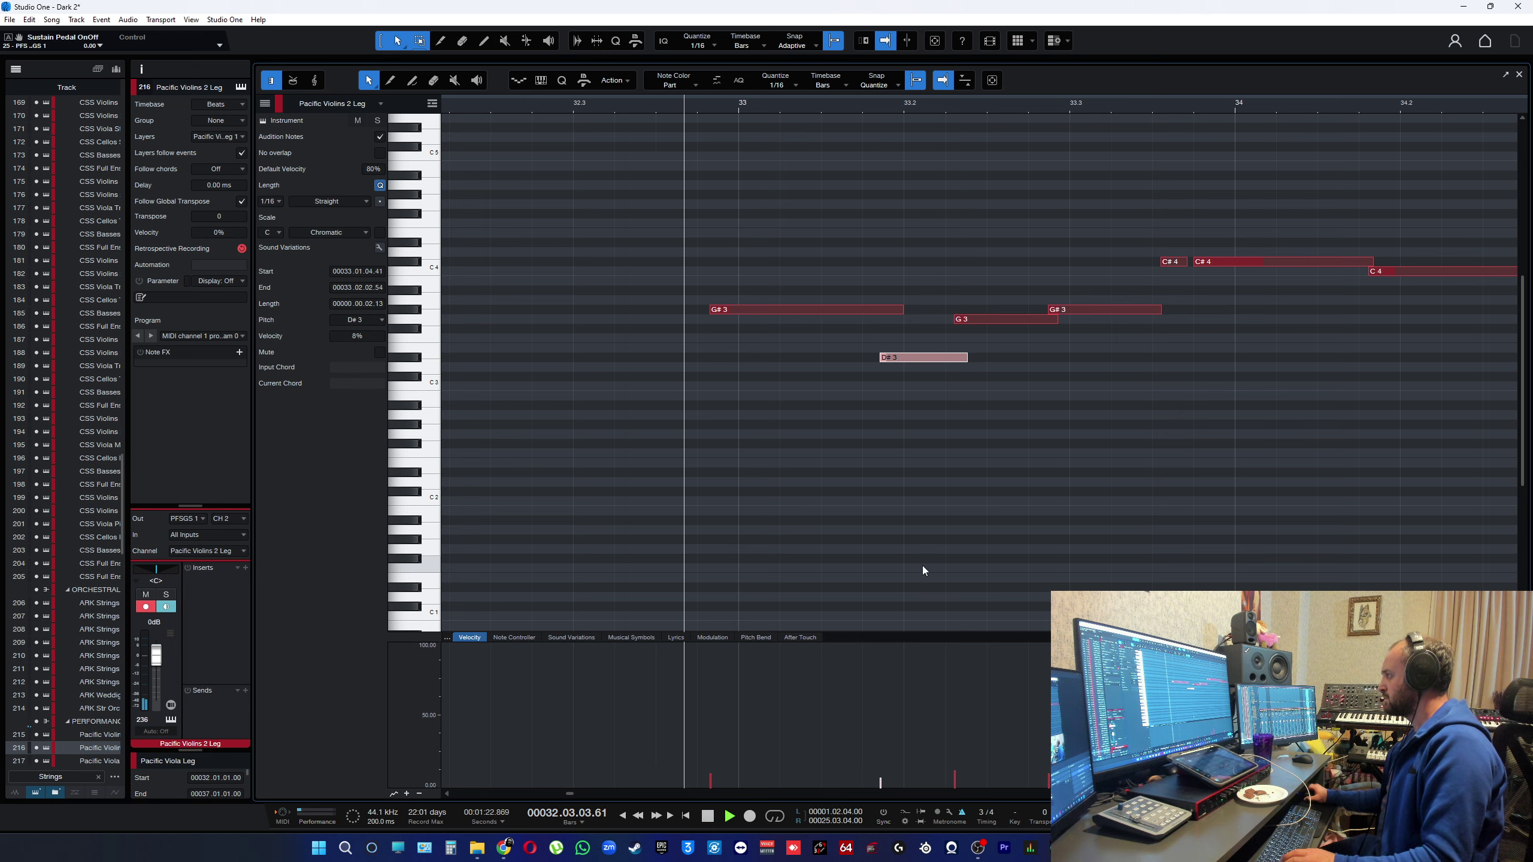
{"action": "left_click", "coordinate": [922, 565]}
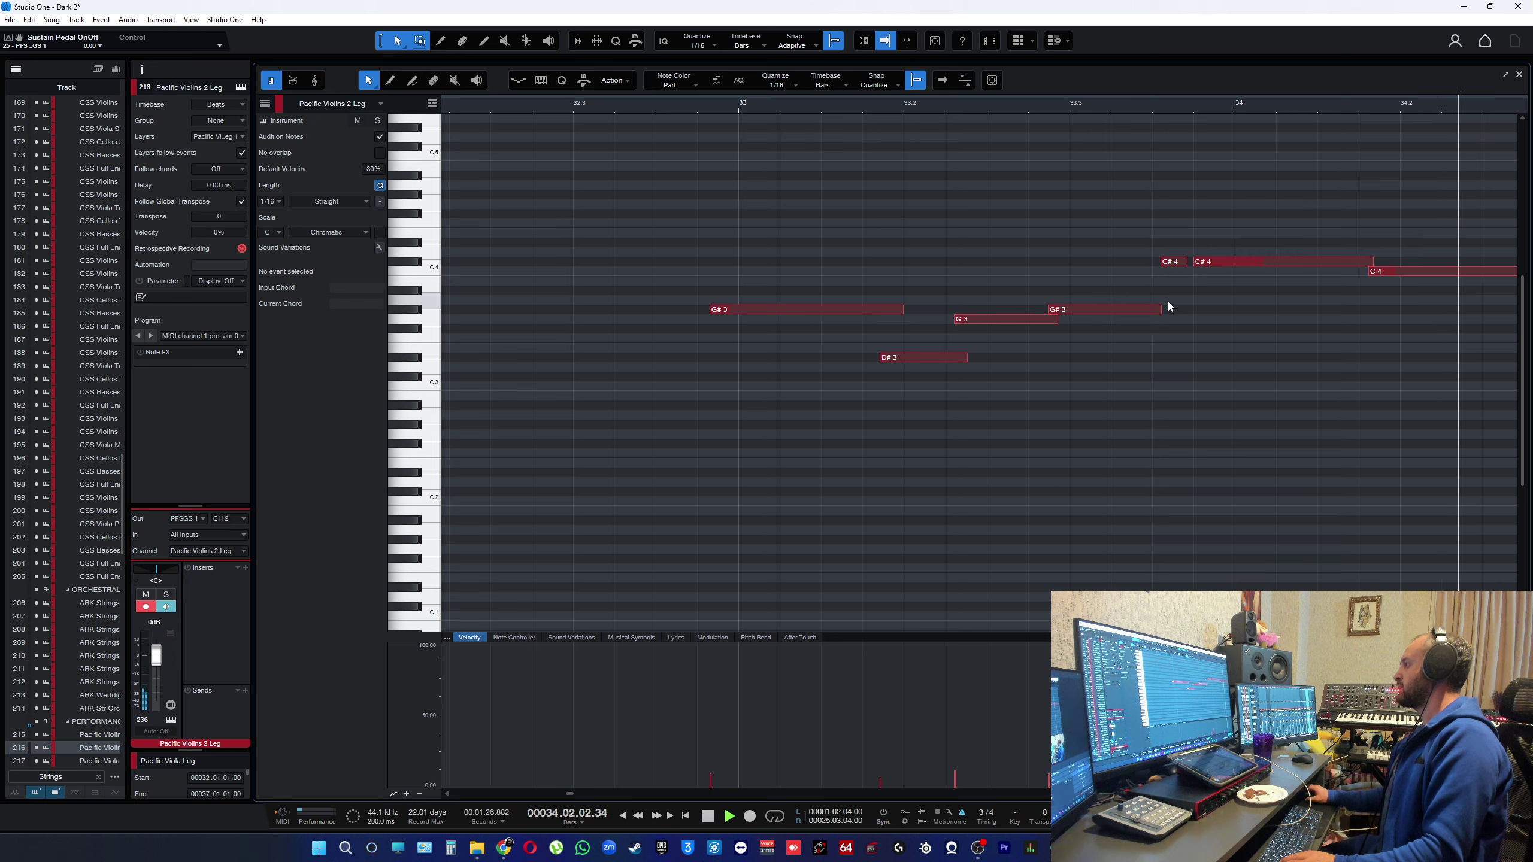
- Extend the second C#4 note's start back to 33.03.03.90, closing the gap to the first C#4, and replay from 32.03.03.00
{"action": "key", "text": "space"}
{"action": "key", "text": "space"}
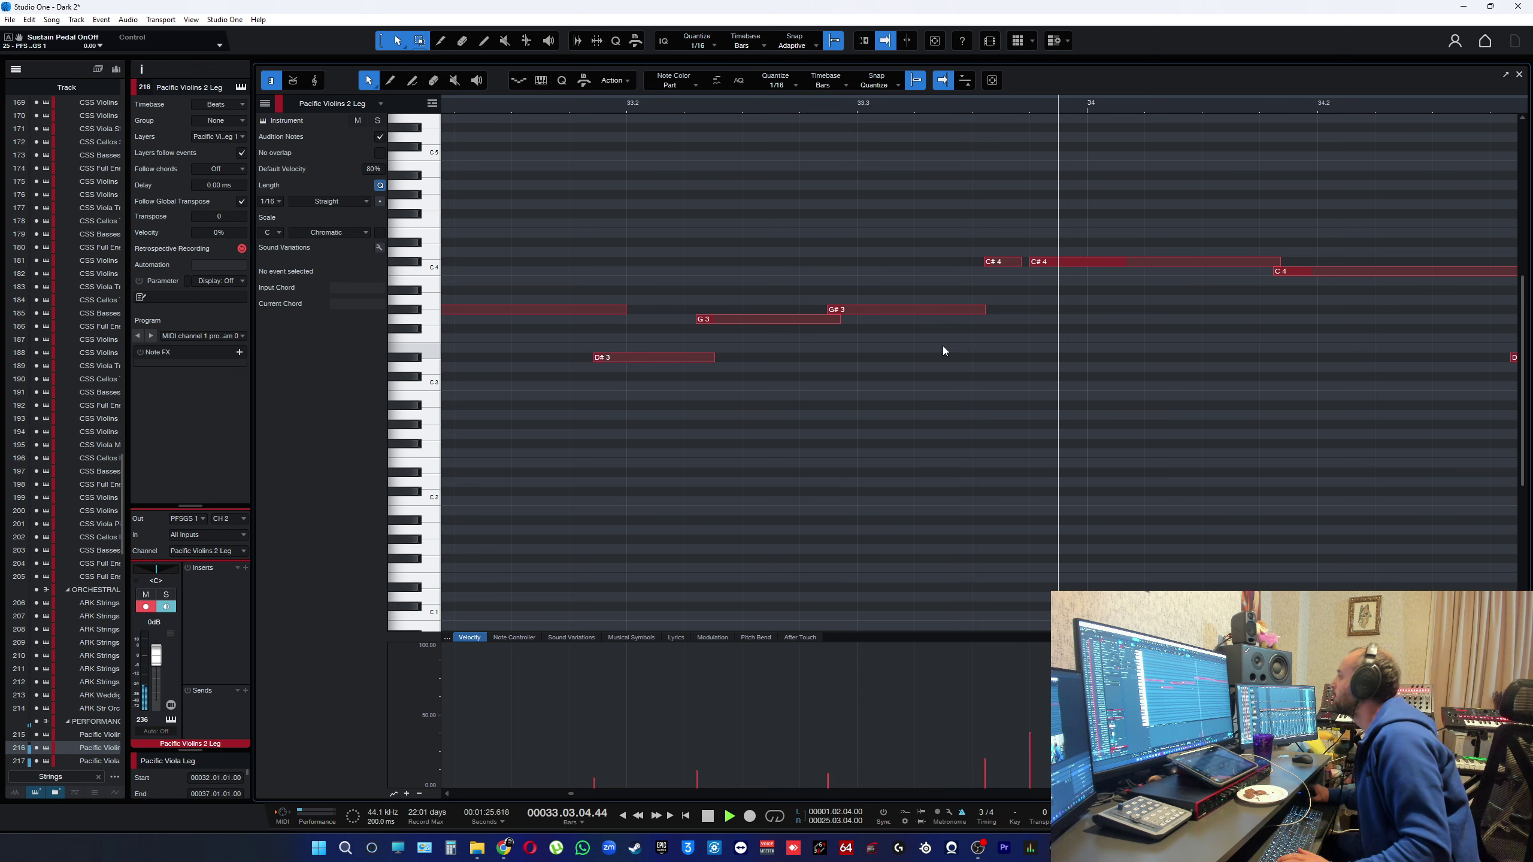
{"action": "key", "text": "space"}
{"action": "left_click", "coordinate": [1198, 266]}
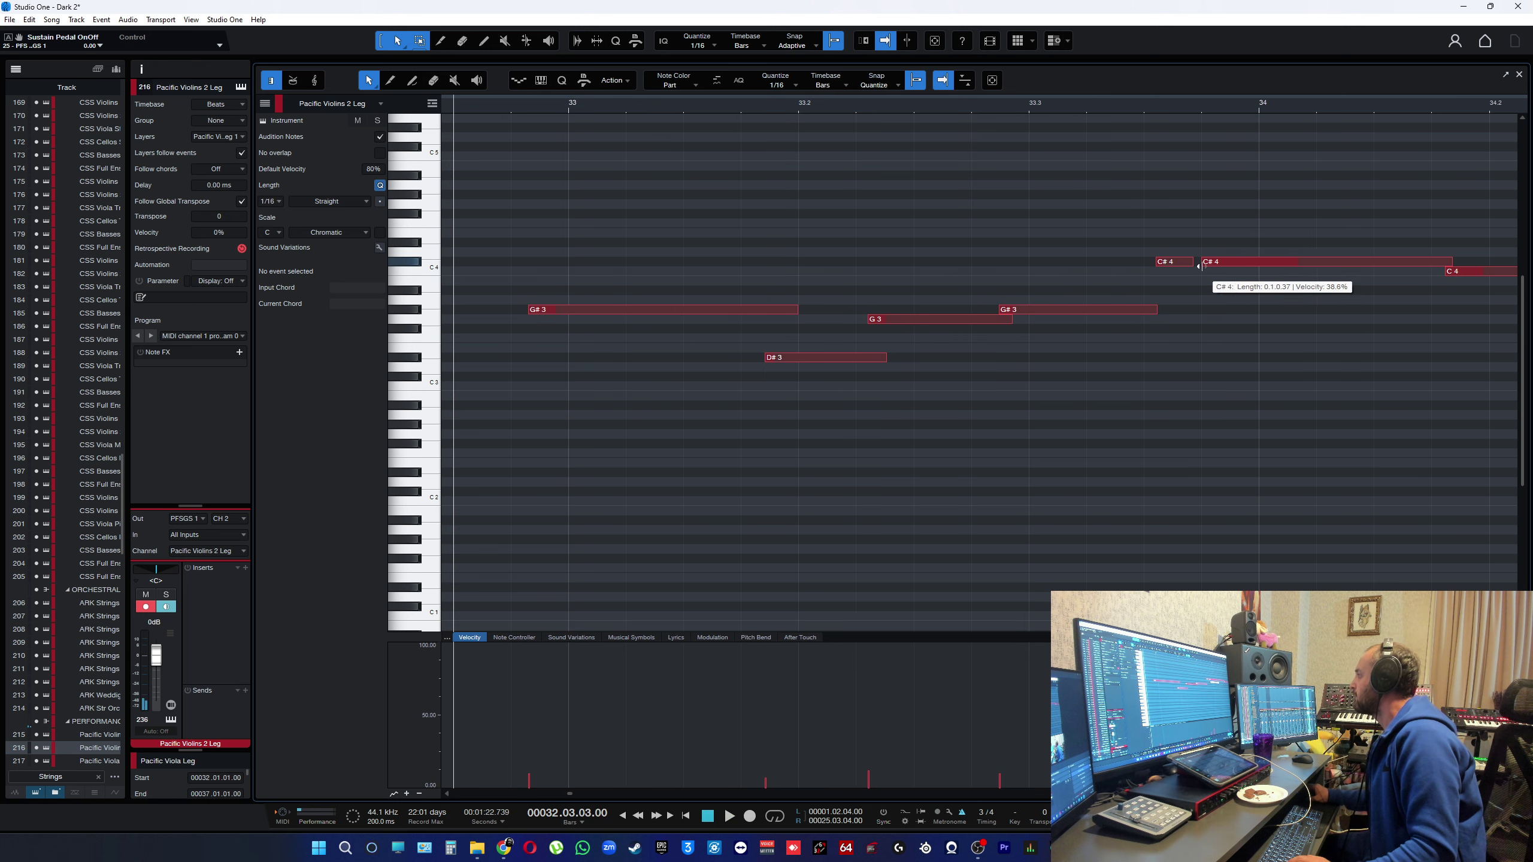
{"action": "key", "text": "space"}
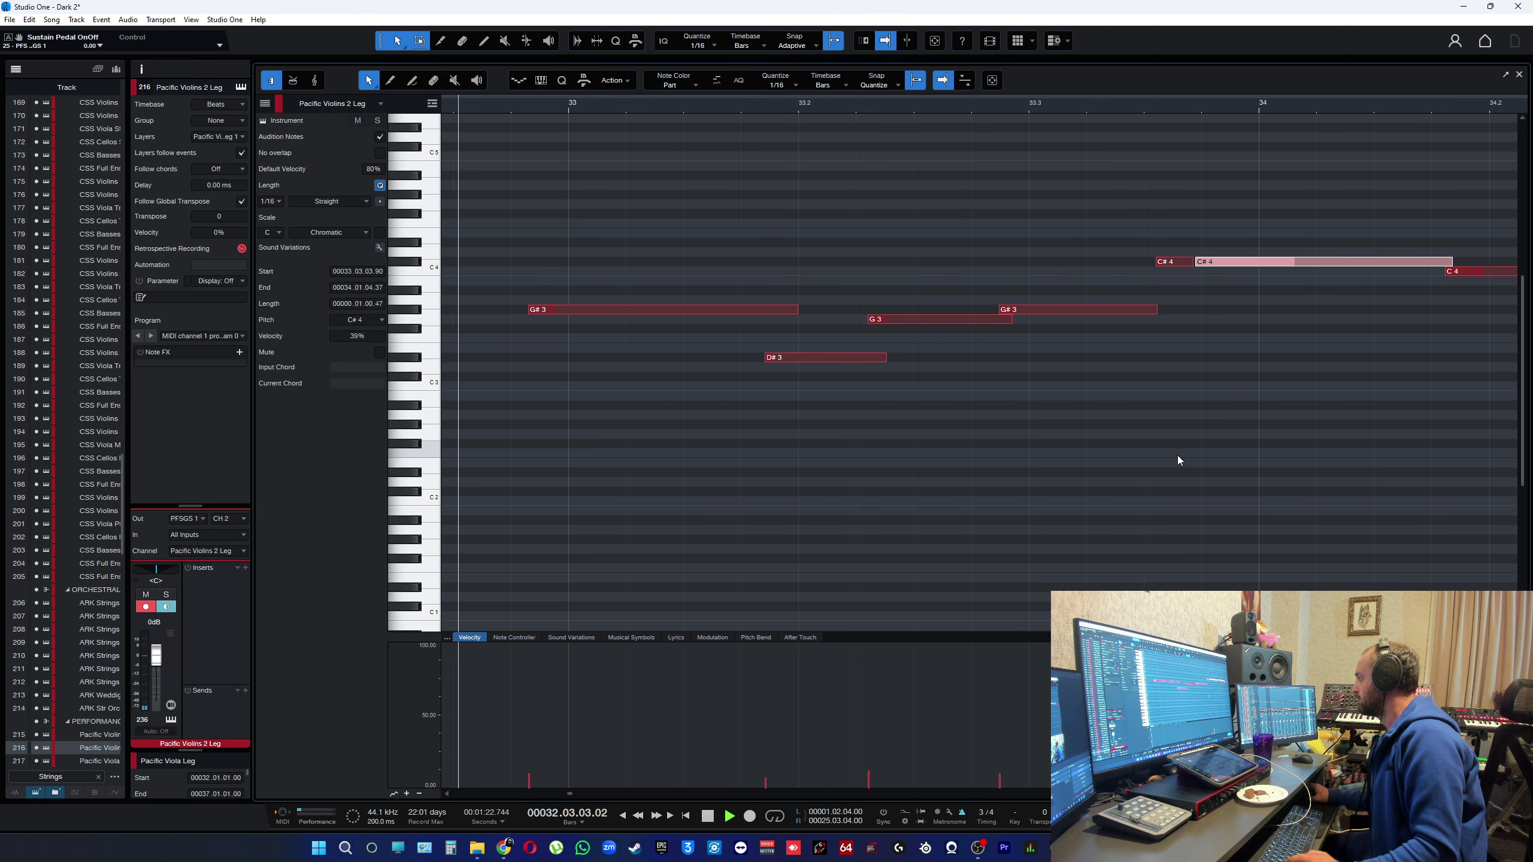
{"action": "left_click", "coordinate": [1176, 456]}
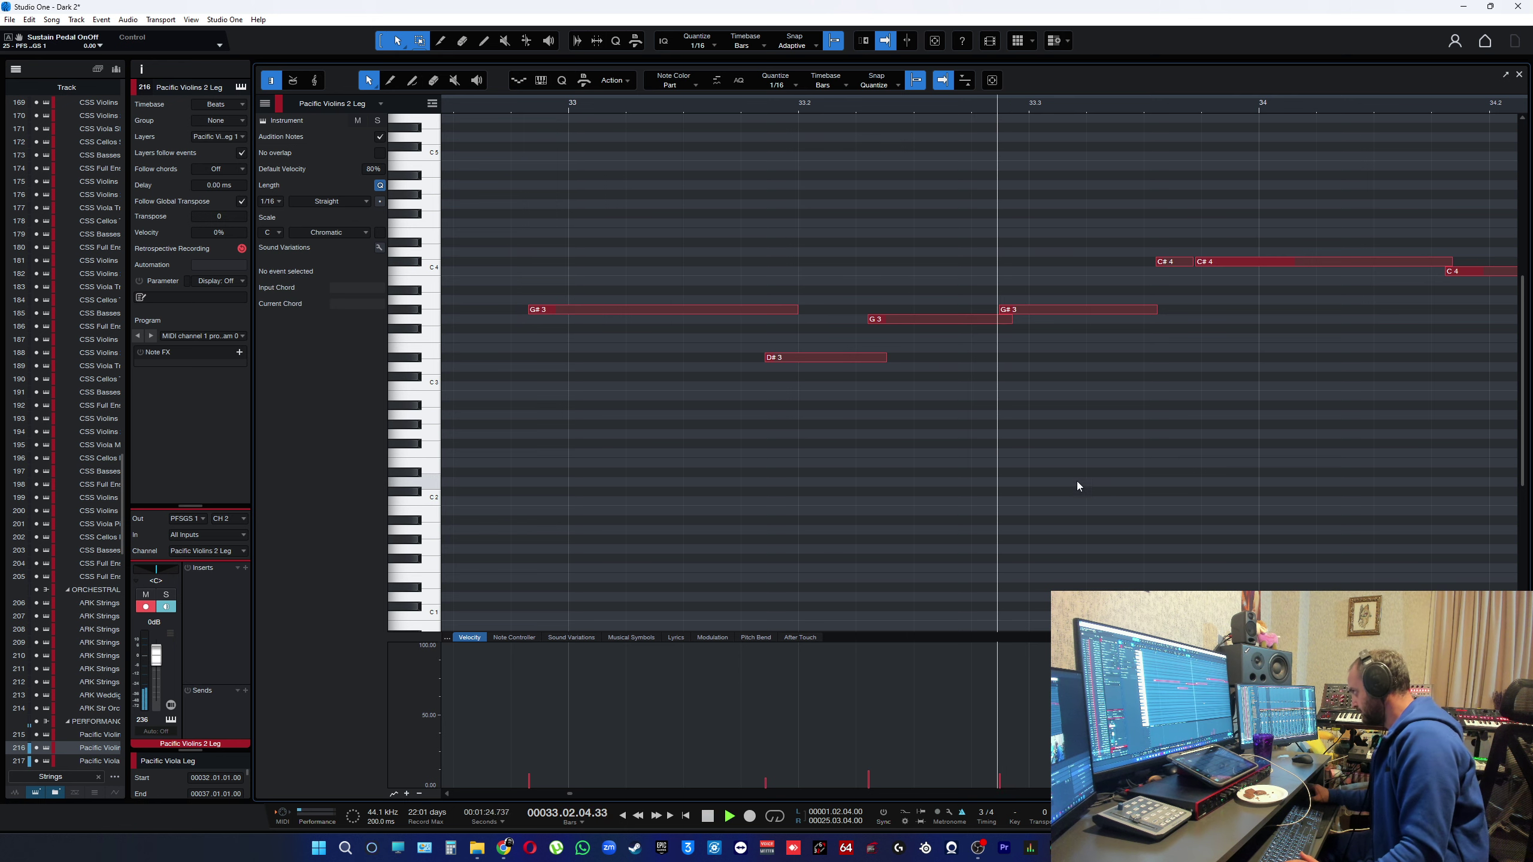
- Trim the C4 note's start slightly in bar 34, extend the preceding C#4 to overlap it, and replay the transition
{"action": "key", "text": "space"}
{"action": "key", "text": "space"}
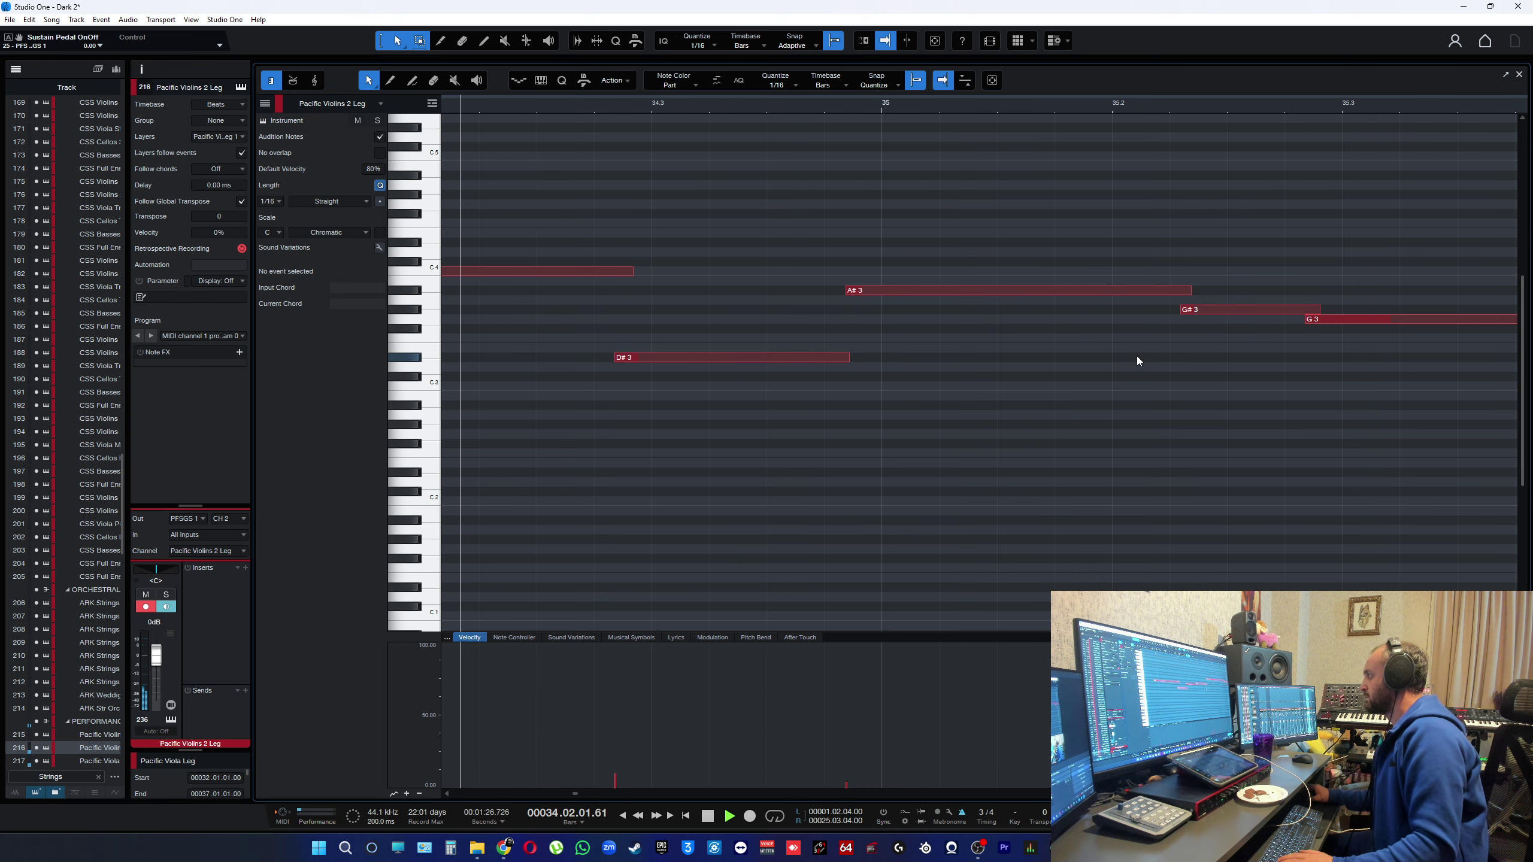
{"action": "key", "text": "space"}
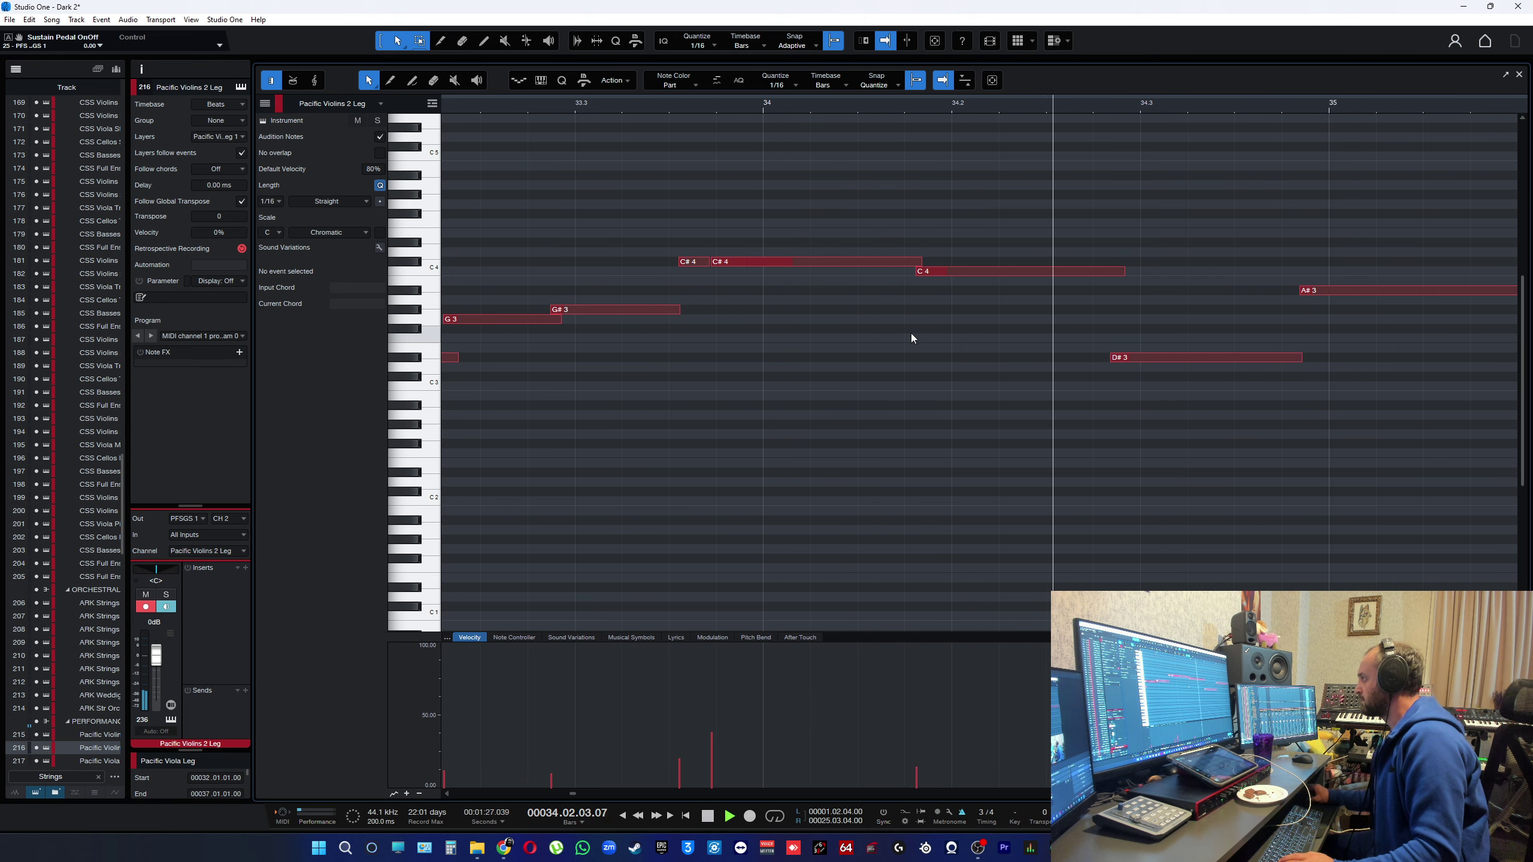
{"action": "key", "text": "space"}
{"action": "left_click_drag", "start_coordinate": [915, 276], "coordinate": [933, 262]}
{"action": "left_click", "coordinate": [948, 343]}
{"action": "key", "text": "space"}
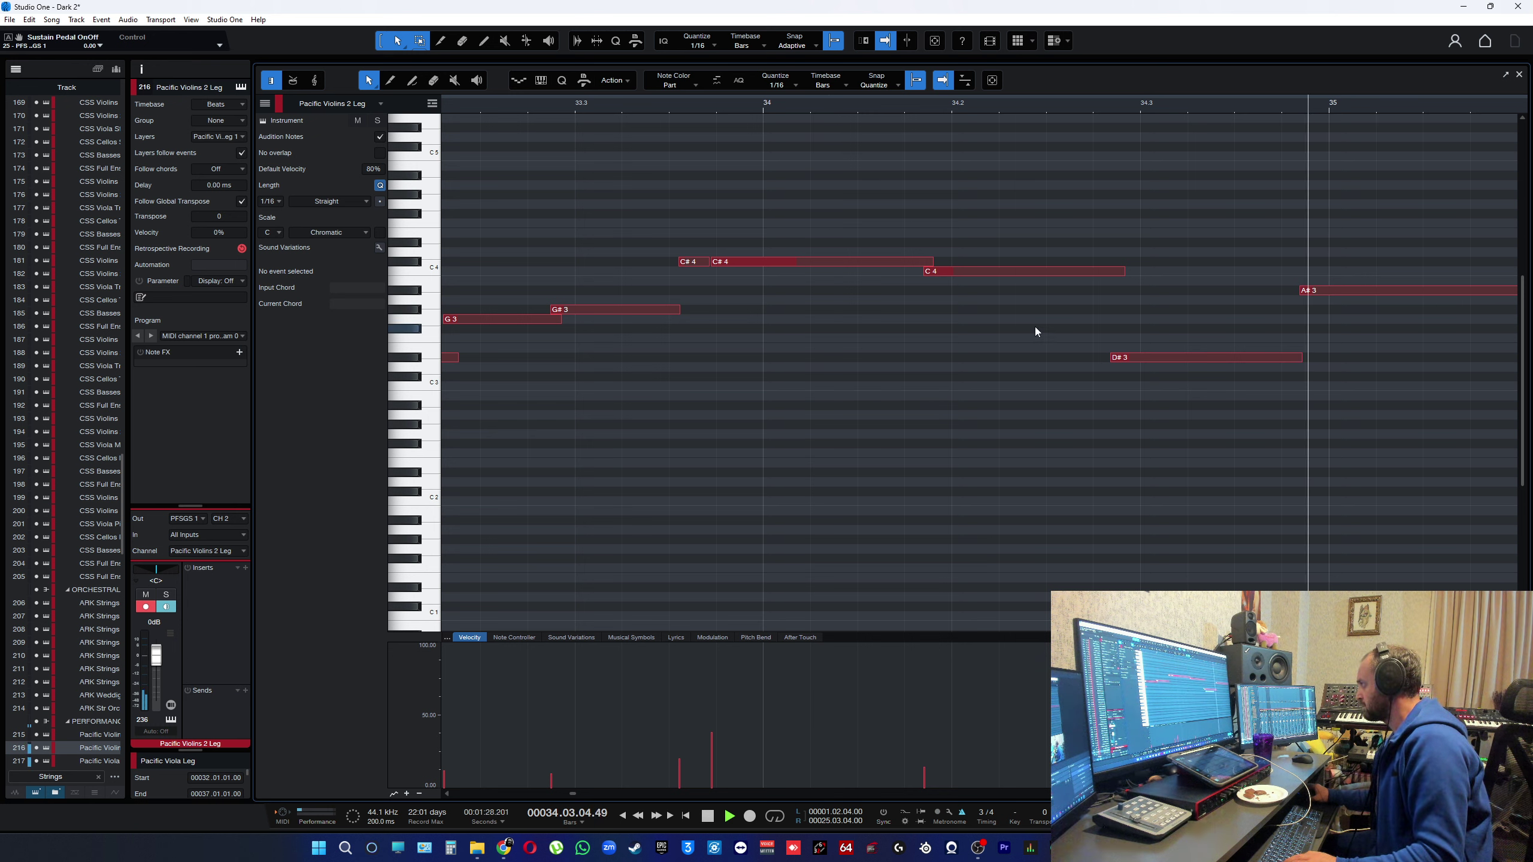
- Trim the bar 34 D#3 note's start slightly, raise the C4 note's velocity to about 40%, and replay
{"action": "left_click_drag", "start_coordinate": [1108, 357], "coordinate": [1113, 357]}
{"action": "left_click", "coordinate": [996, 346]}
{"action": "key", "text": "space"}
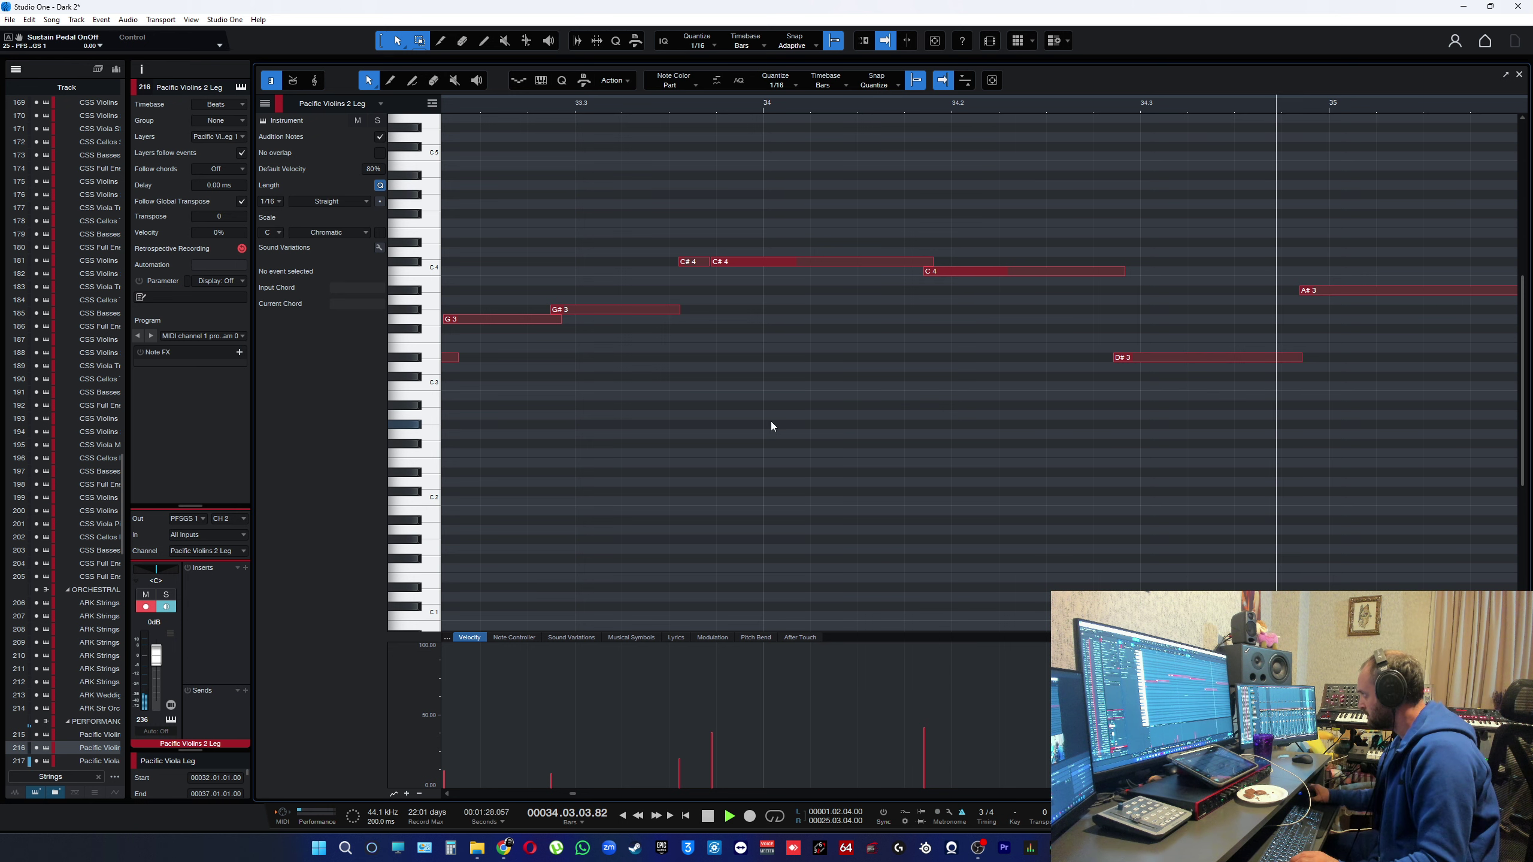
- Replay the Violins 2 phrase from beat 3 of bar 32 and again from 33.02.03.00, and close the note editor
{"action": "scroll", "coordinate": [748, 445], "scroll_direction": "down", "scroll_amount": 4}
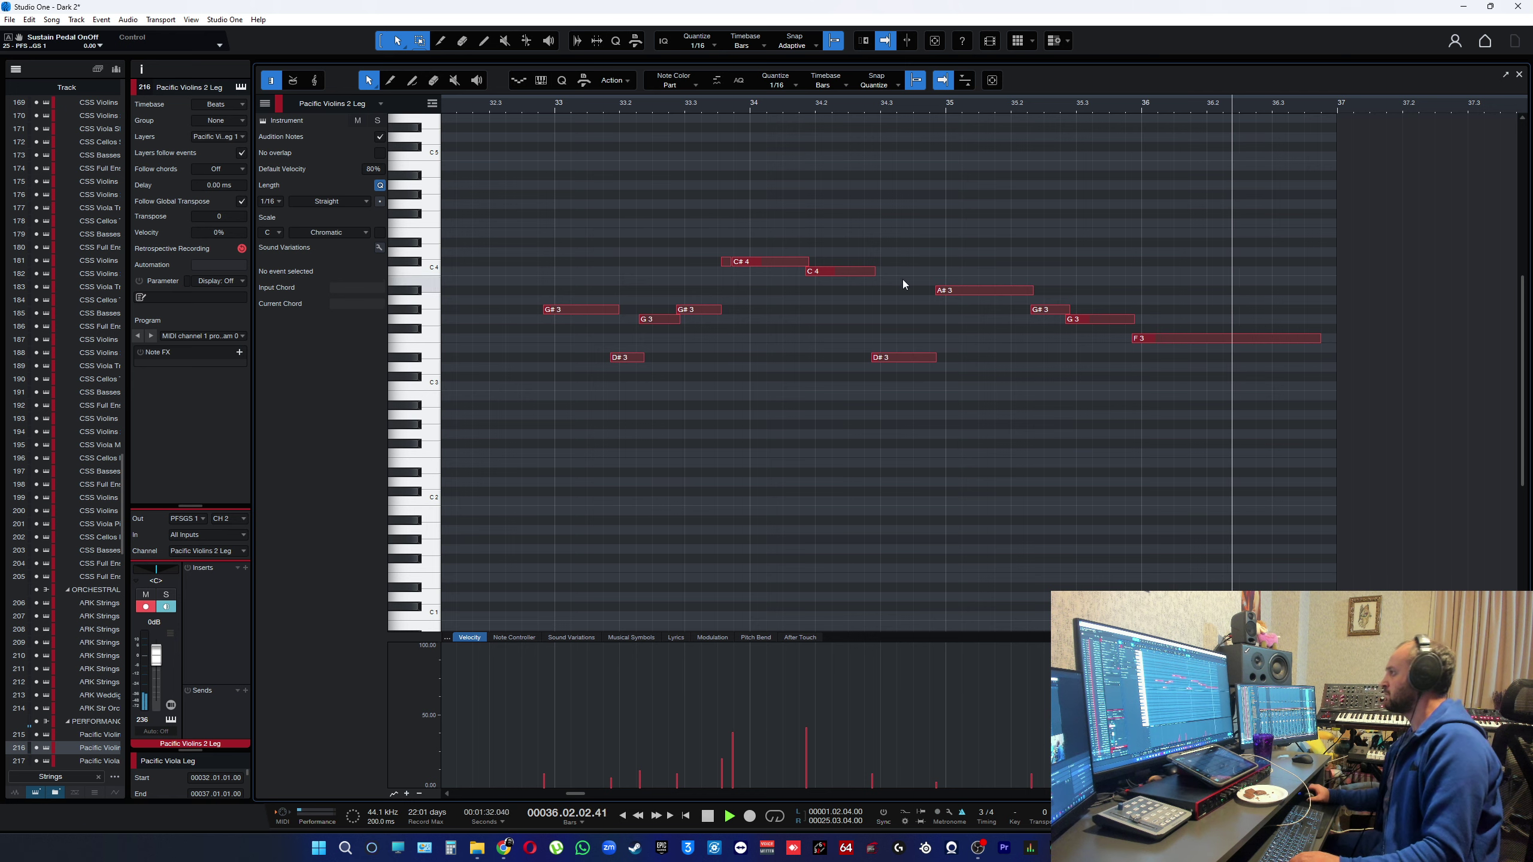
{"action": "key", "text": "space"}
{"action": "left_click", "coordinate": [499, 106]}
{"action": "key", "text": "space"}
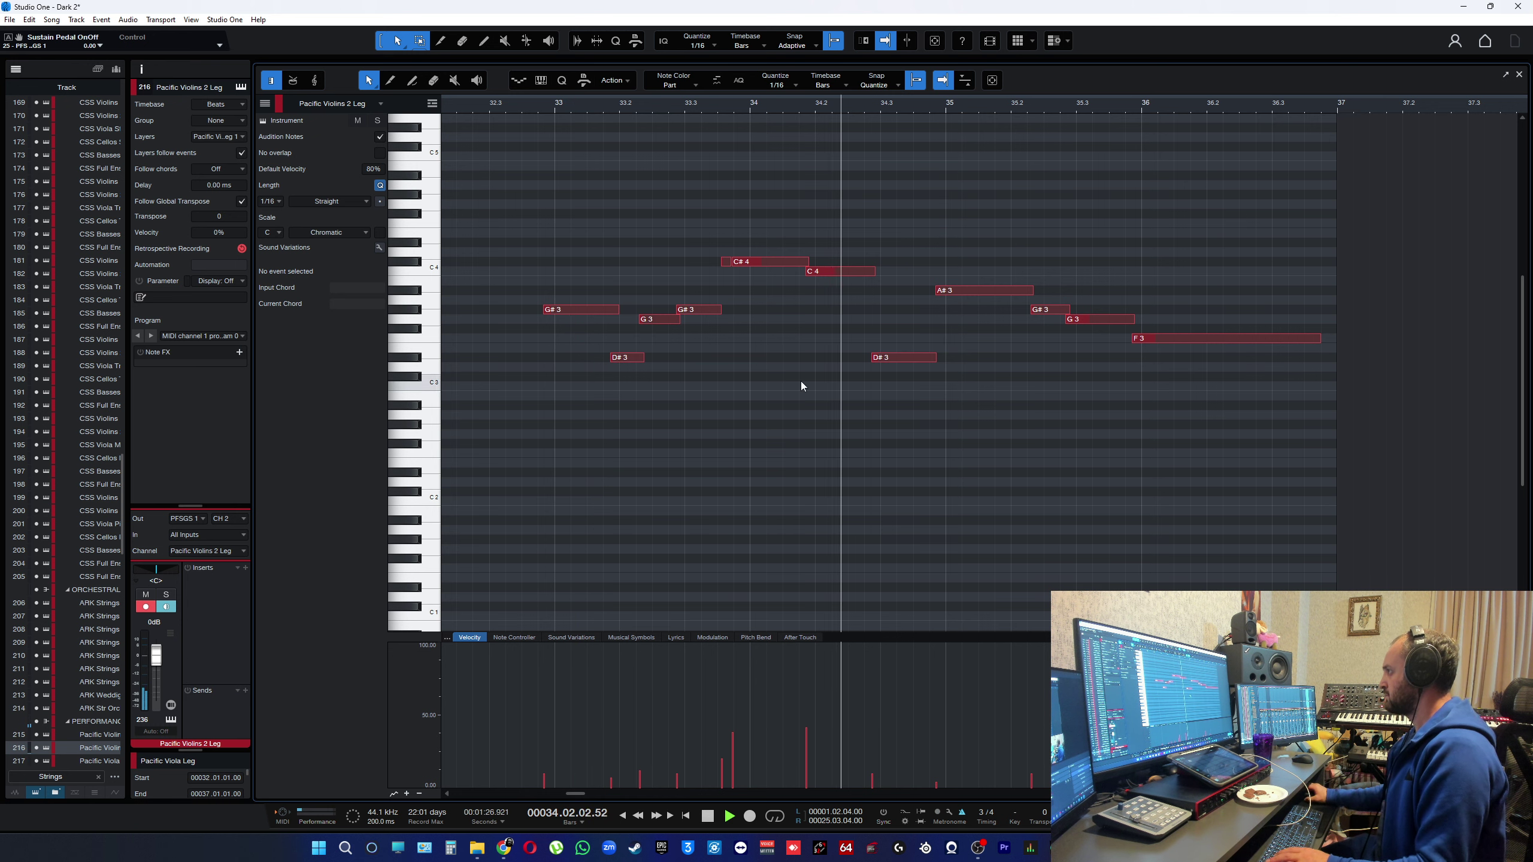
{"action": "left_click", "coordinate": [650, 108]}
{"action": "scroll", "coordinate": [715, 390], "scroll_direction": "up", "scroll_amount": 3}
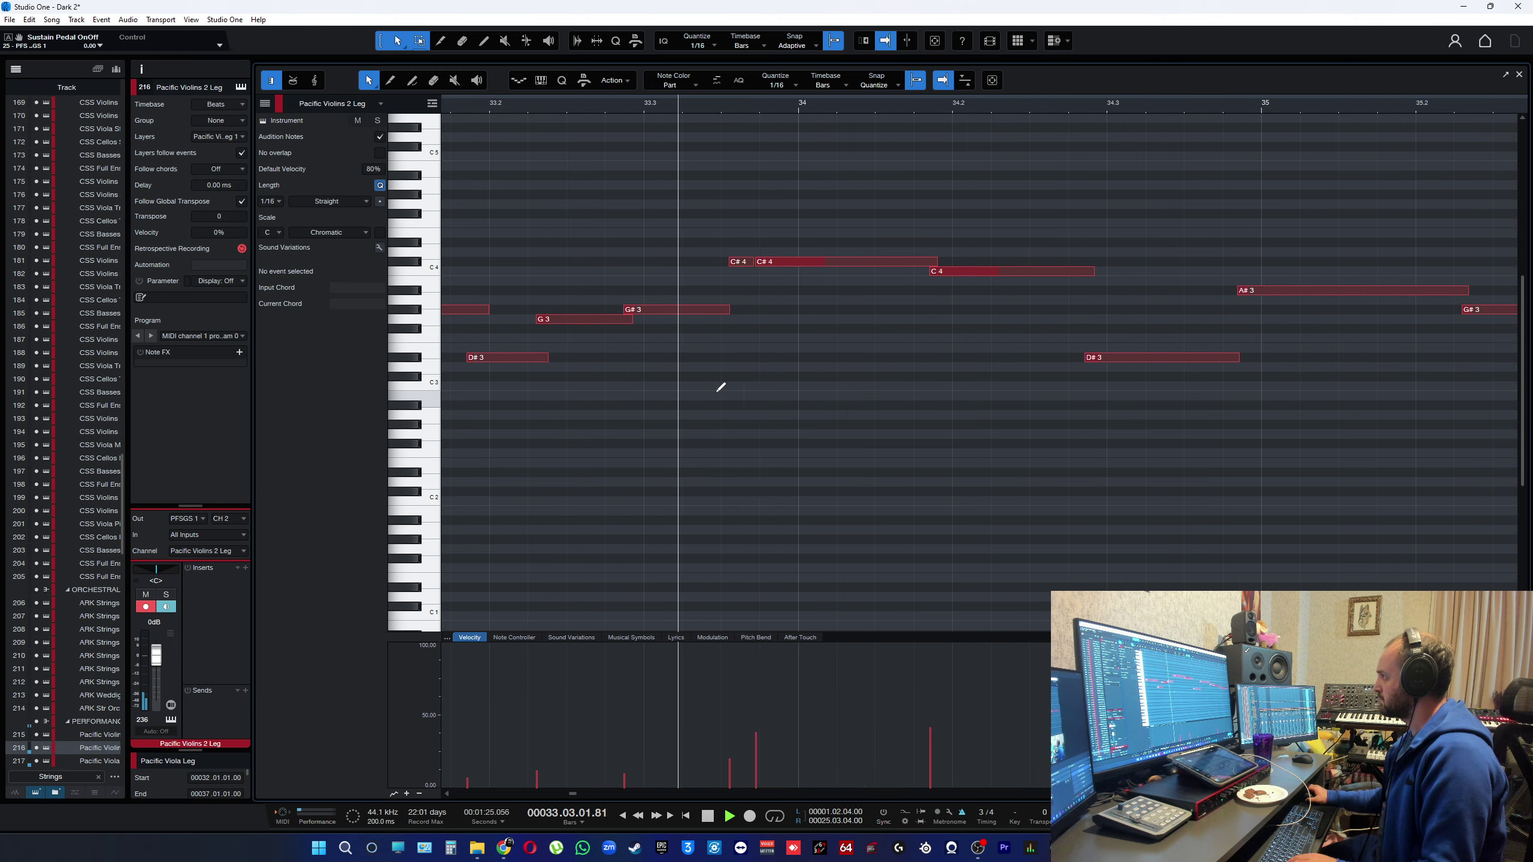
{"action": "key", "text": "space"}
{"action": "key", "text": "space"}
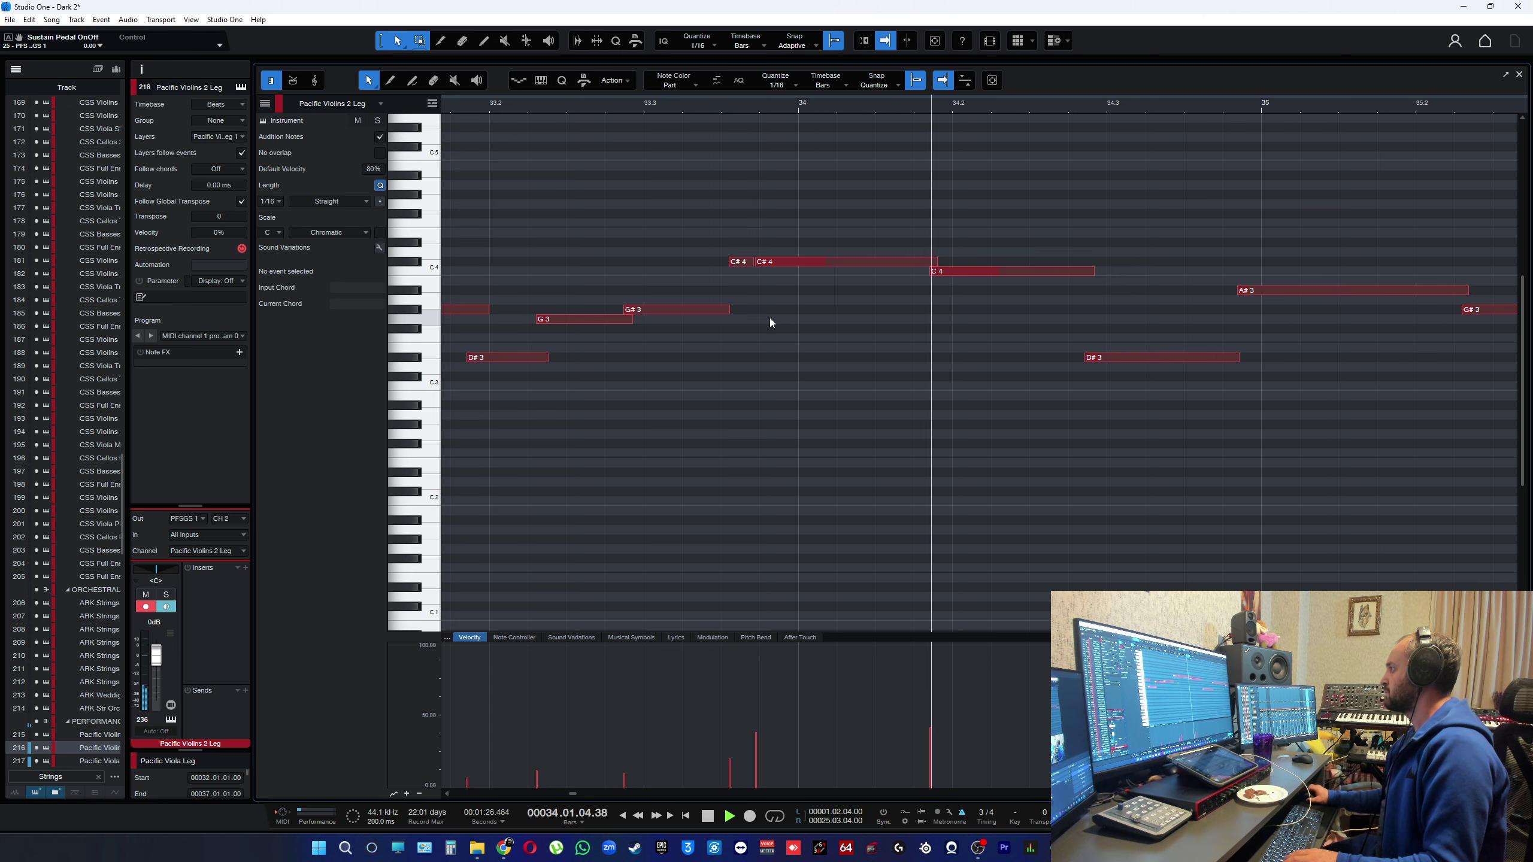
{"action": "left_click", "coordinate": [1519, 74]}
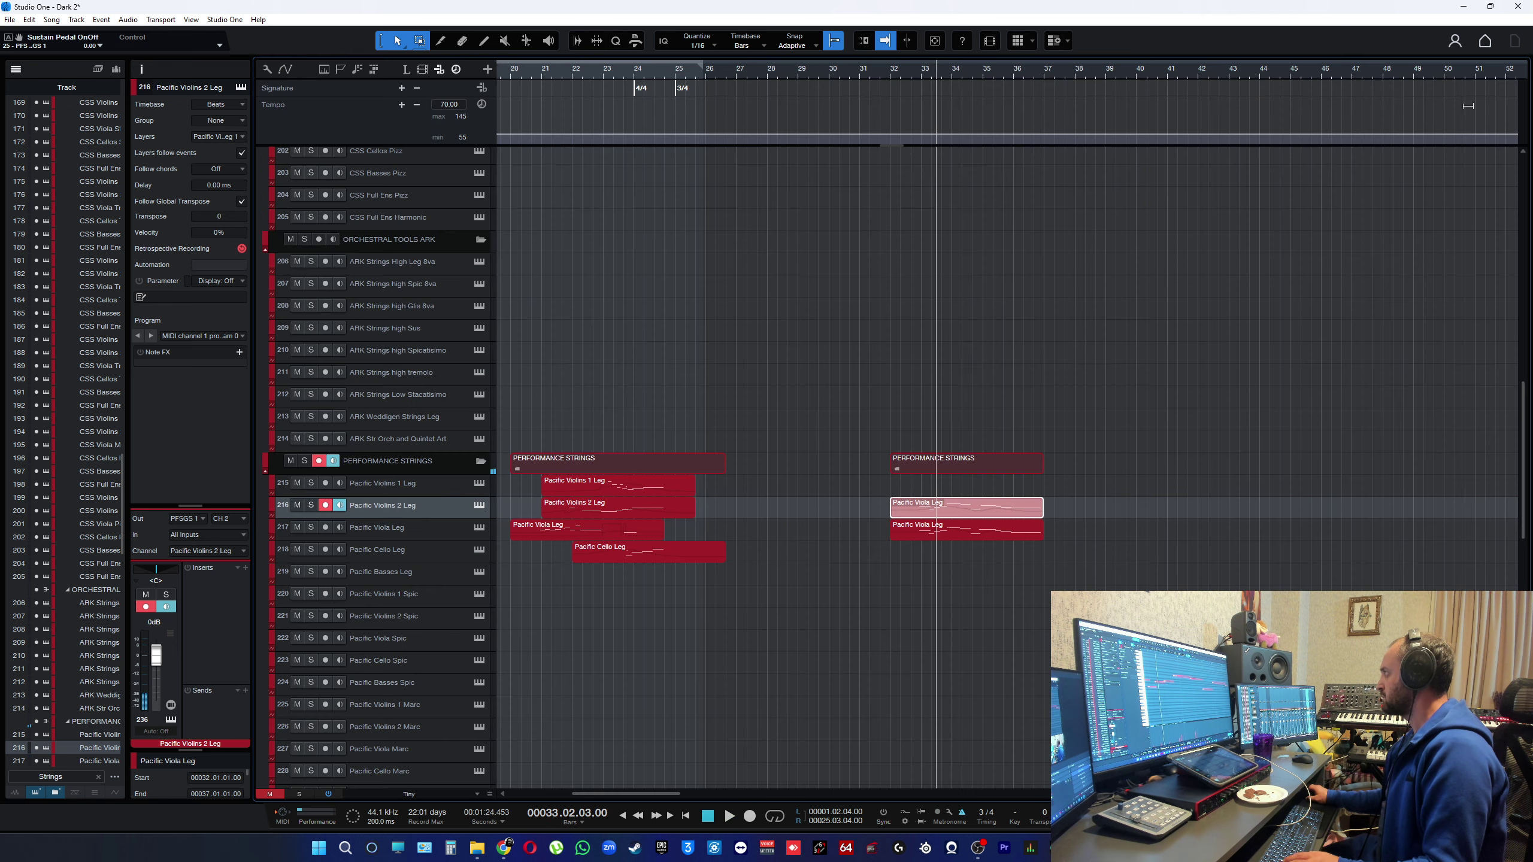
- Play the Pacific Violins 2 and Viola parts together from 31.02.01.00 and save the song
{"action": "left_click", "coordinate": [1004, 232]}
{"action": "scroll", "coordinate": [1141, 431], "scroll_direction": "up", "scroll_amount": 4}
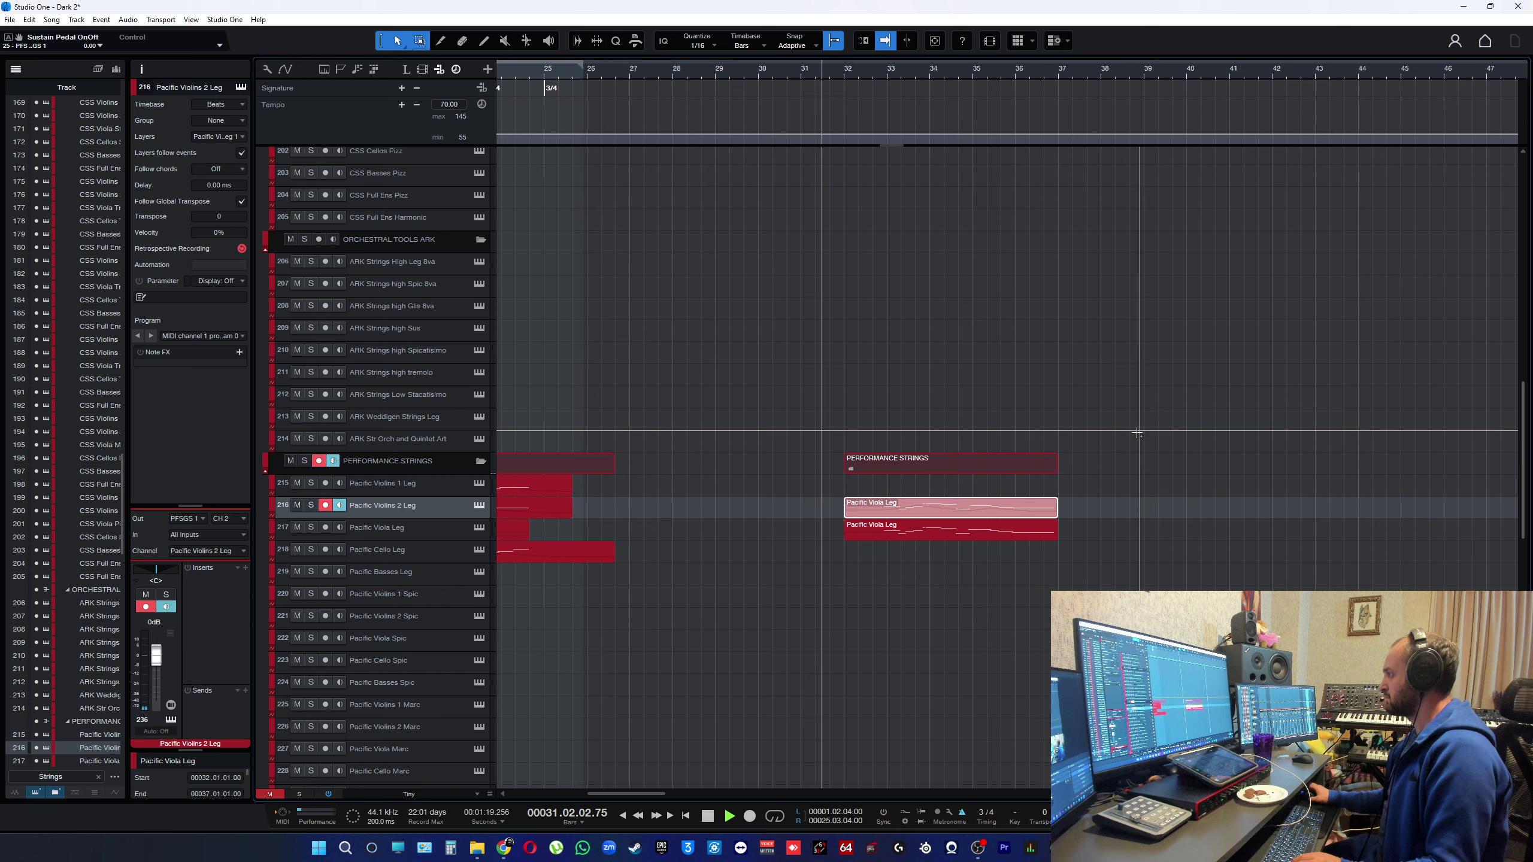
{"action": "left_click", "coordinate": [846, 631]}
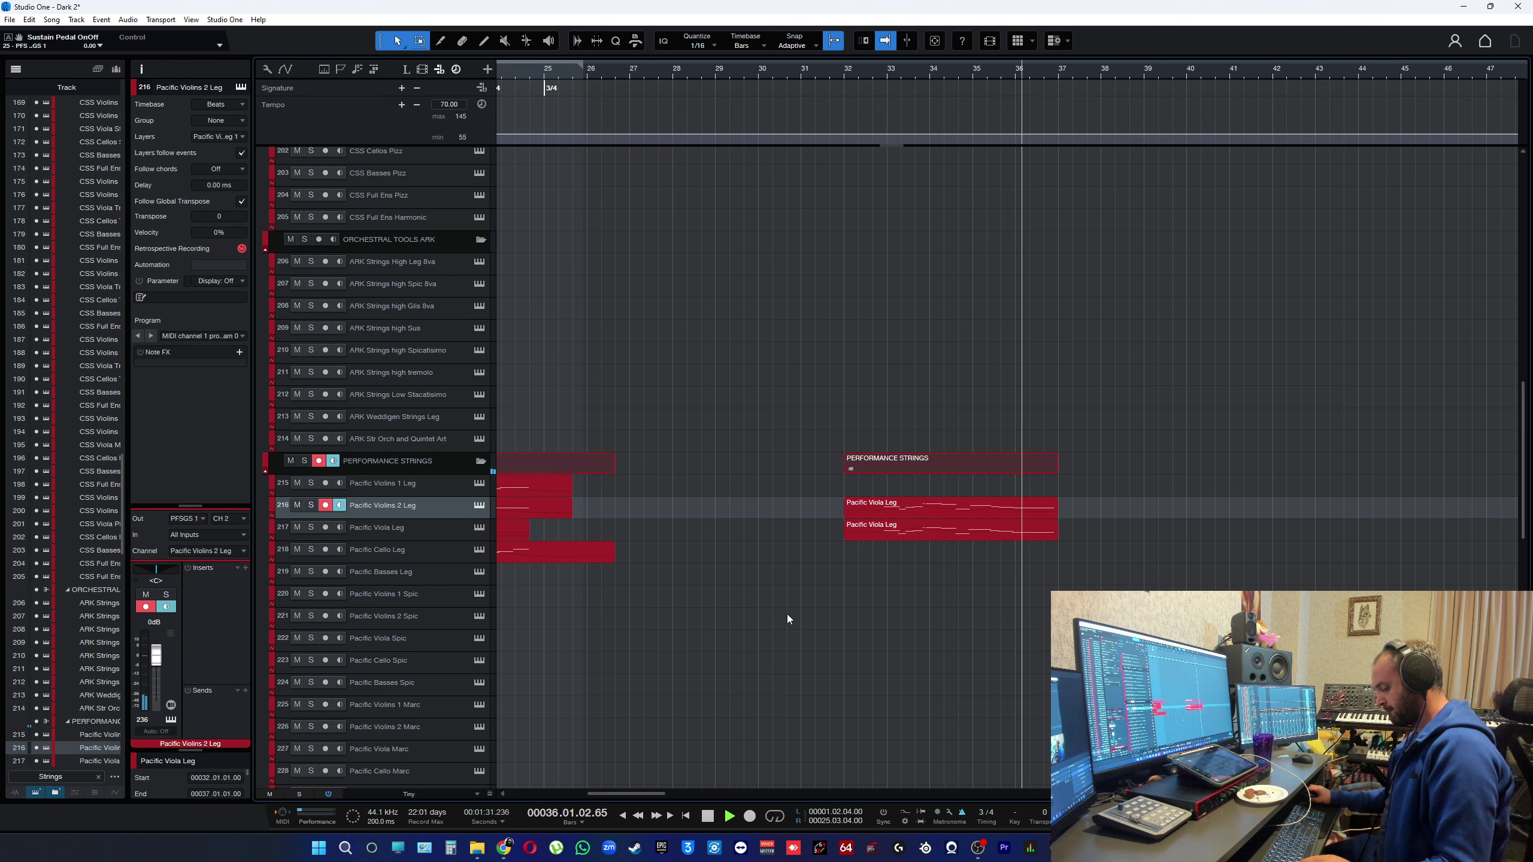
{"action": "key", "text": "ctrl+s"}
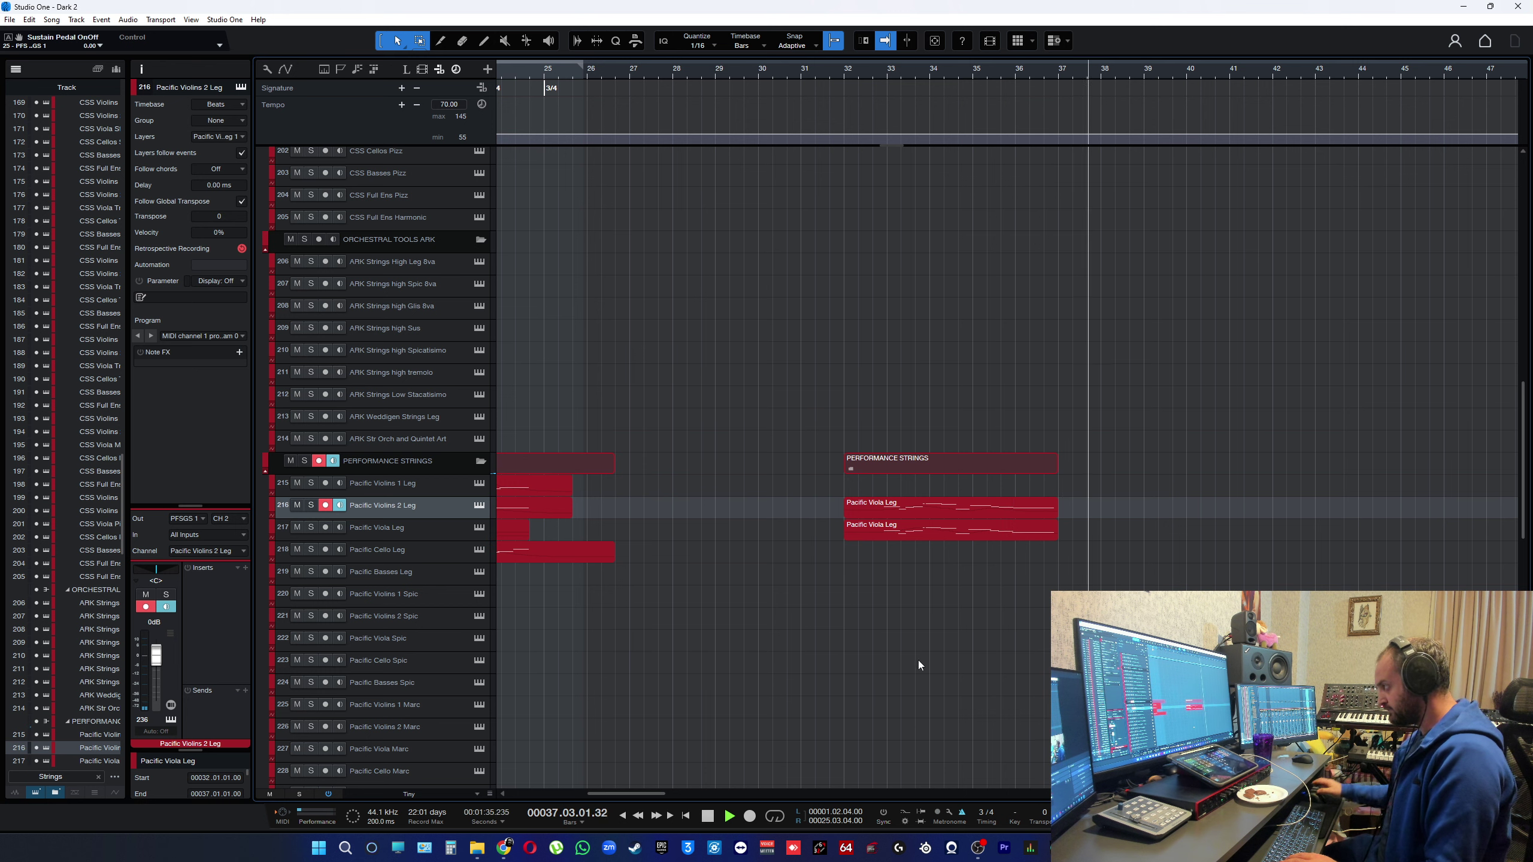
{"action": "key", "text": "space"}
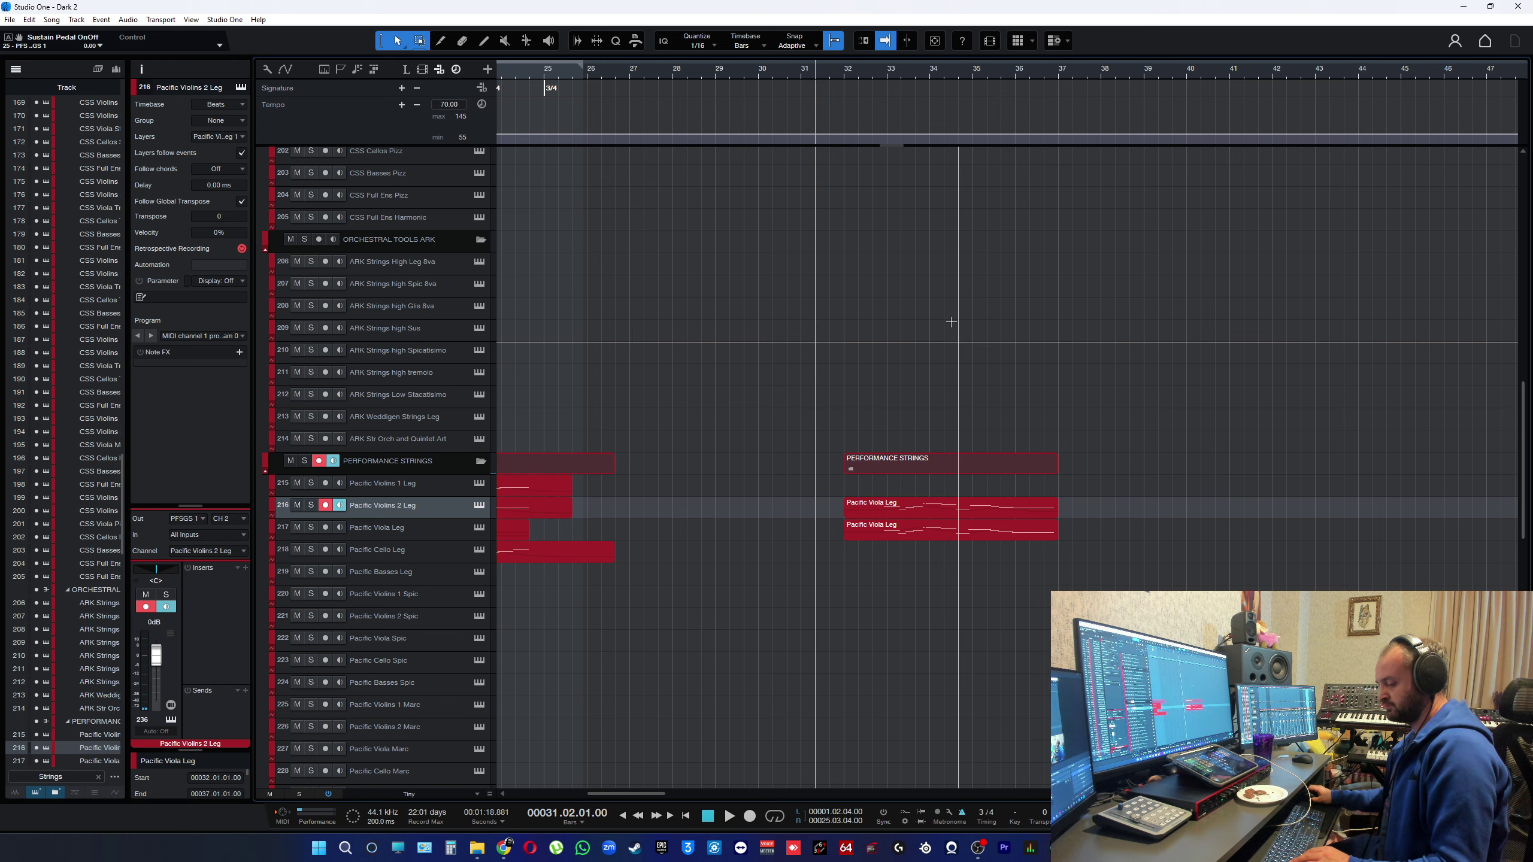
- Play the arrangement from bar 32 and check the parts across all the string tracks in a zoomed-out overview
{"action": "left_click", "coordinate": [844, 70]}
{"action": "key", "text": "space"}
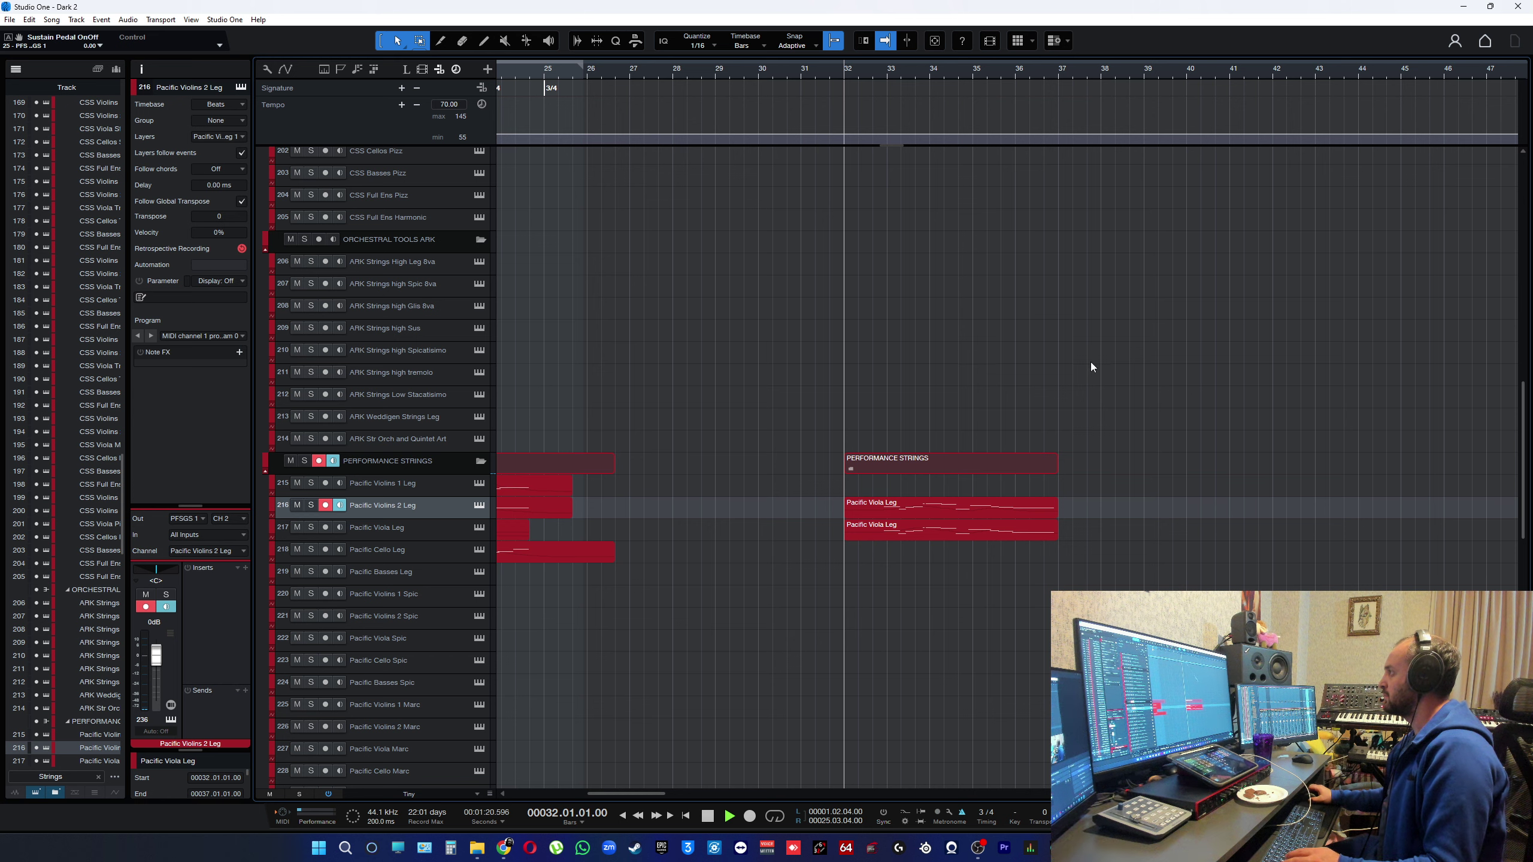
{"action": "scroll", "coordinate": [1061, 584], "scroll_direction": "down", "scroll_amount": 2, "text": "ctrl"}
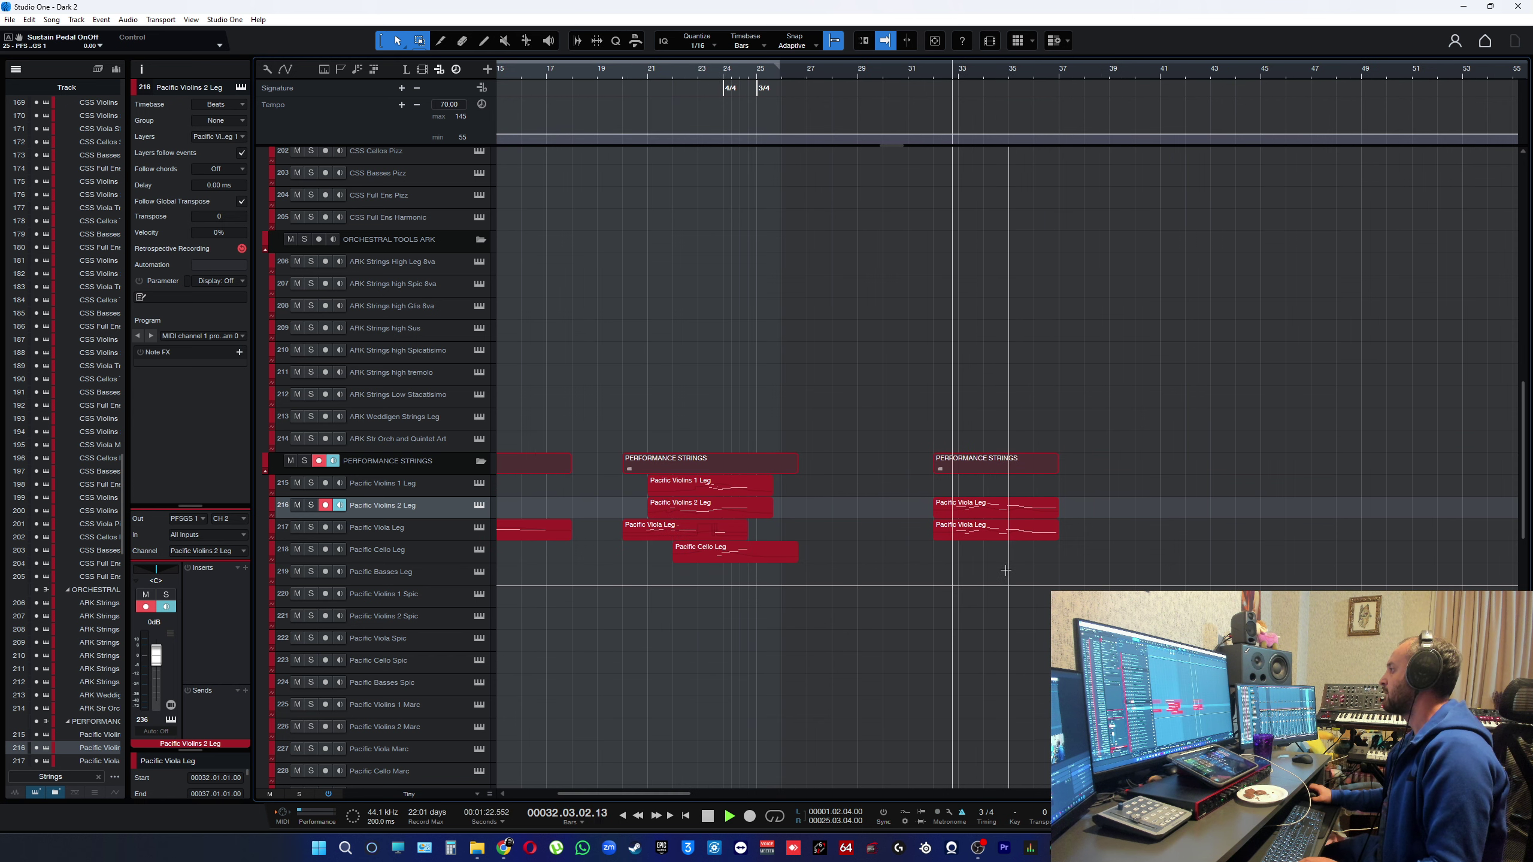
{"action": "scroll", "coordinate": [1003, 571], "scroll_direction": "down", "scroll_amount": 1, "text": "ctrl"}
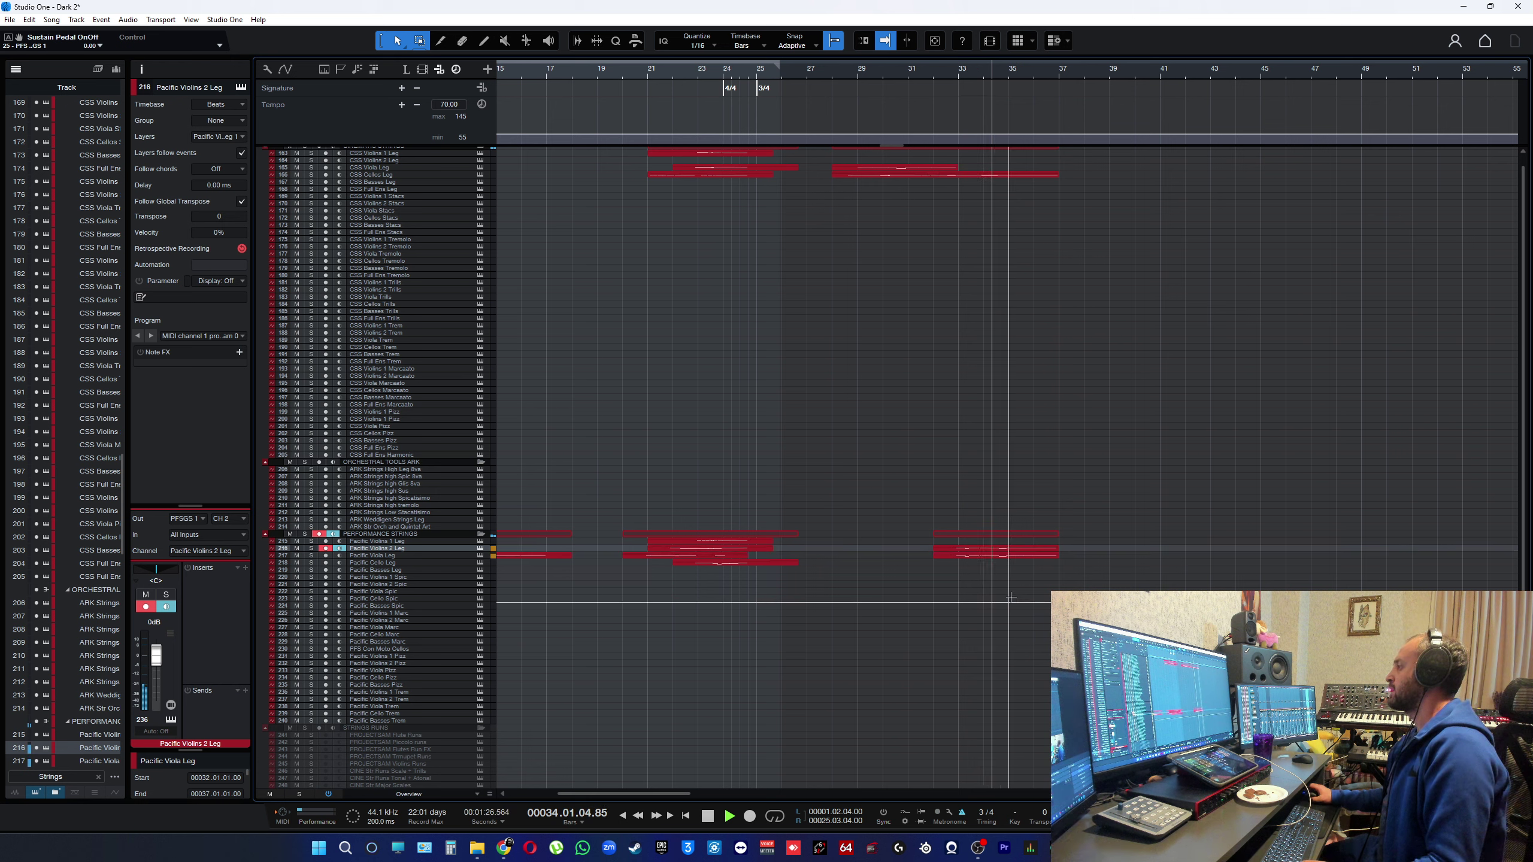
{"action": "key", "text": "space"}
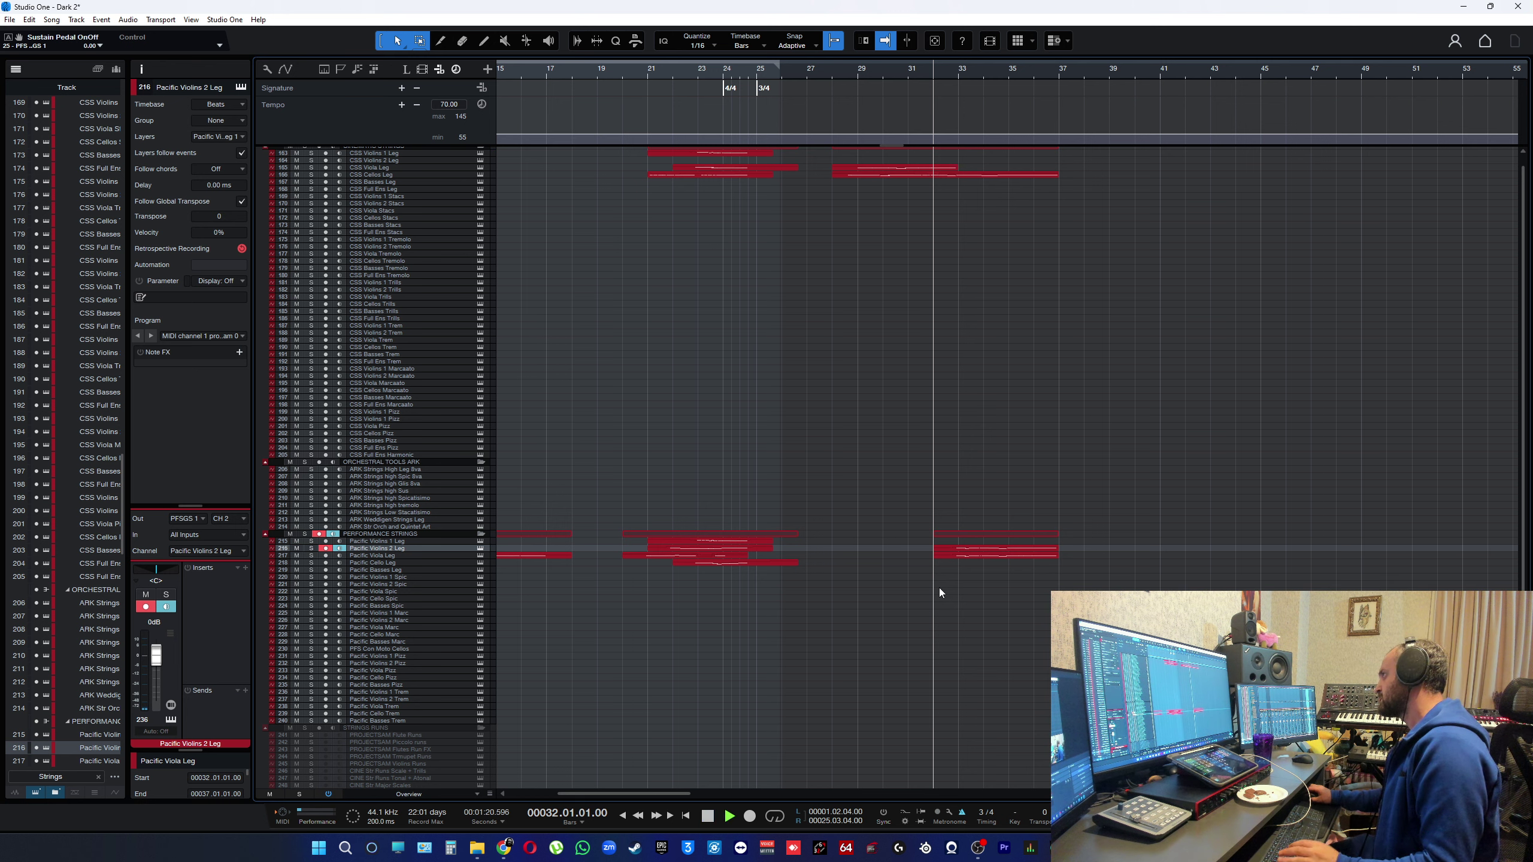
- Play the strings from bar 32 and follow the Pacific Violins 2 Leg phrase in the note editor
{"action": "key", "text": "space"}
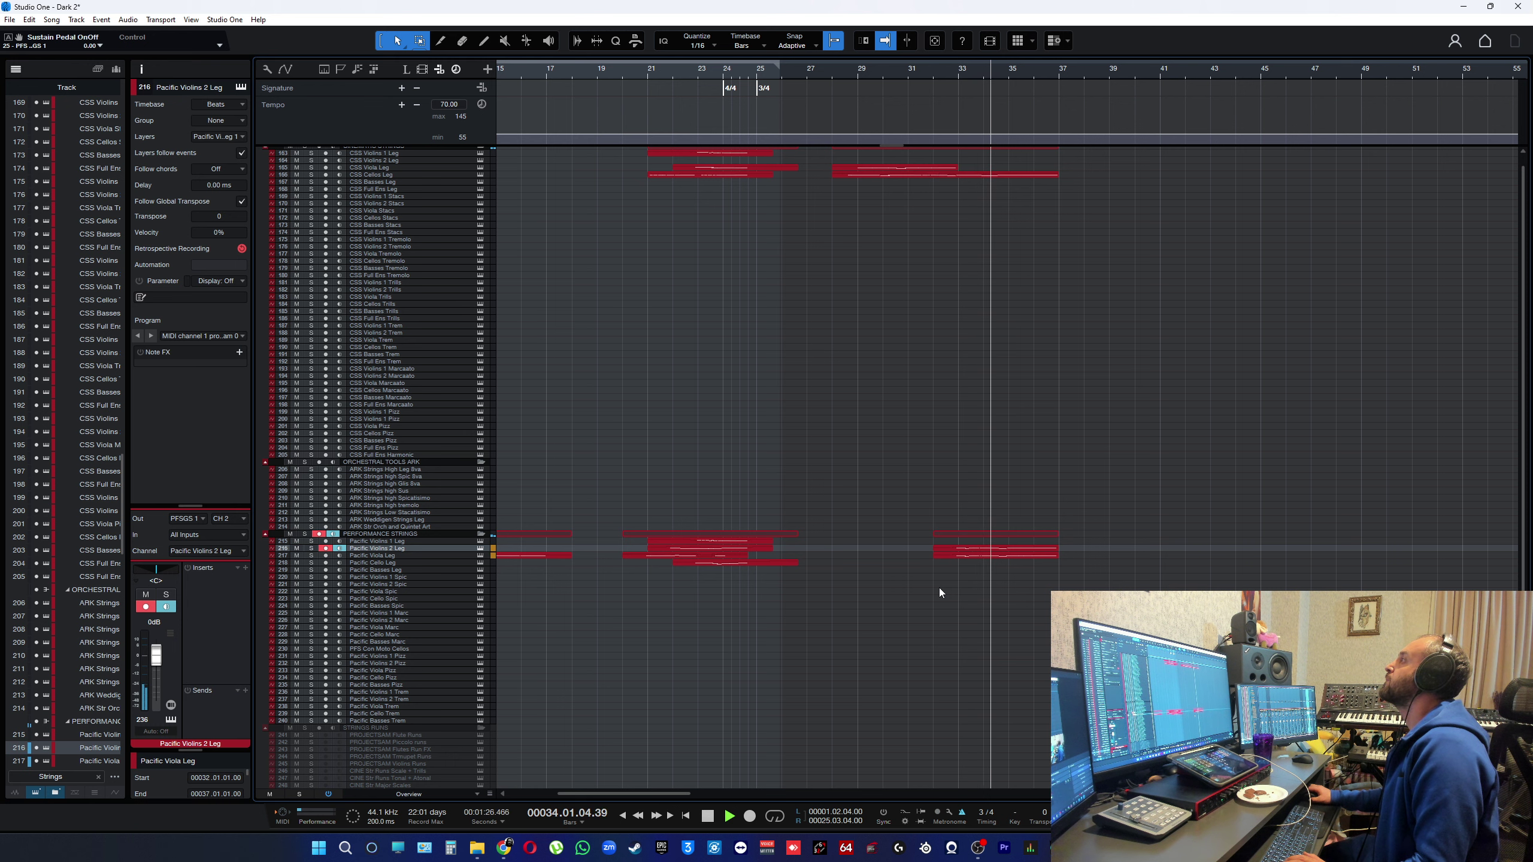
{"action": "key", "text": "space"}
{"action": "key", "text": "space"}
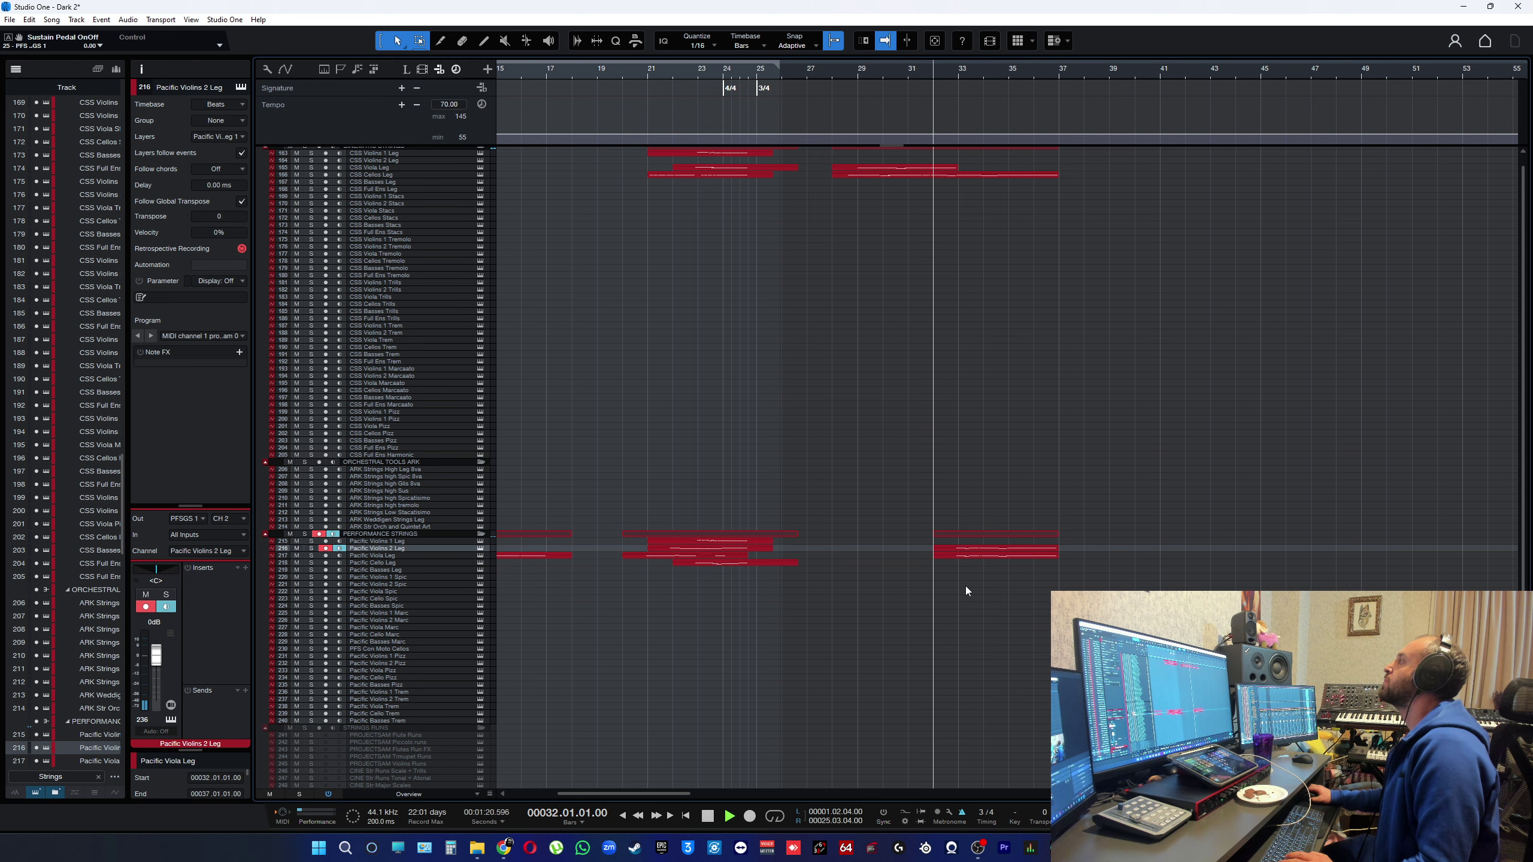
{"action": "double_click", "coordinate": [994, 549]}
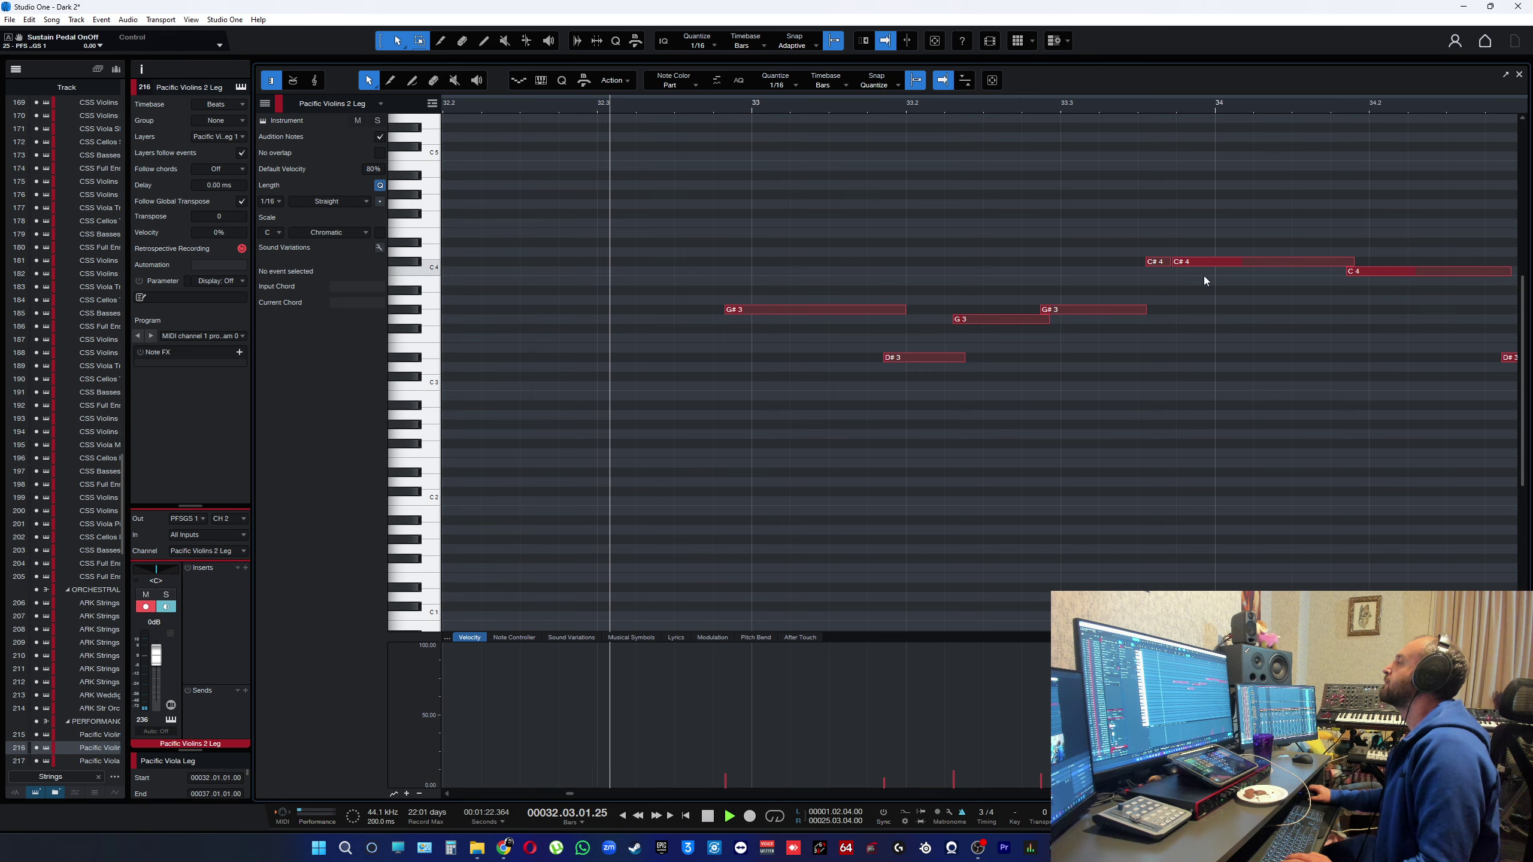
{"action": "scroll", "coordinate": [1147, 286], "scroll_direction": "down", "scroll_amount": 2}
{"action": "scroll", "coordinate": [846, 332], "scroll_direction": "down", "scroll_amount": 3}
{"action": "key", "text": "e"}
{"action": "key", "text": "e"}
{"action": "key", "text": "e"}
{"action": "key", "text": "e"}
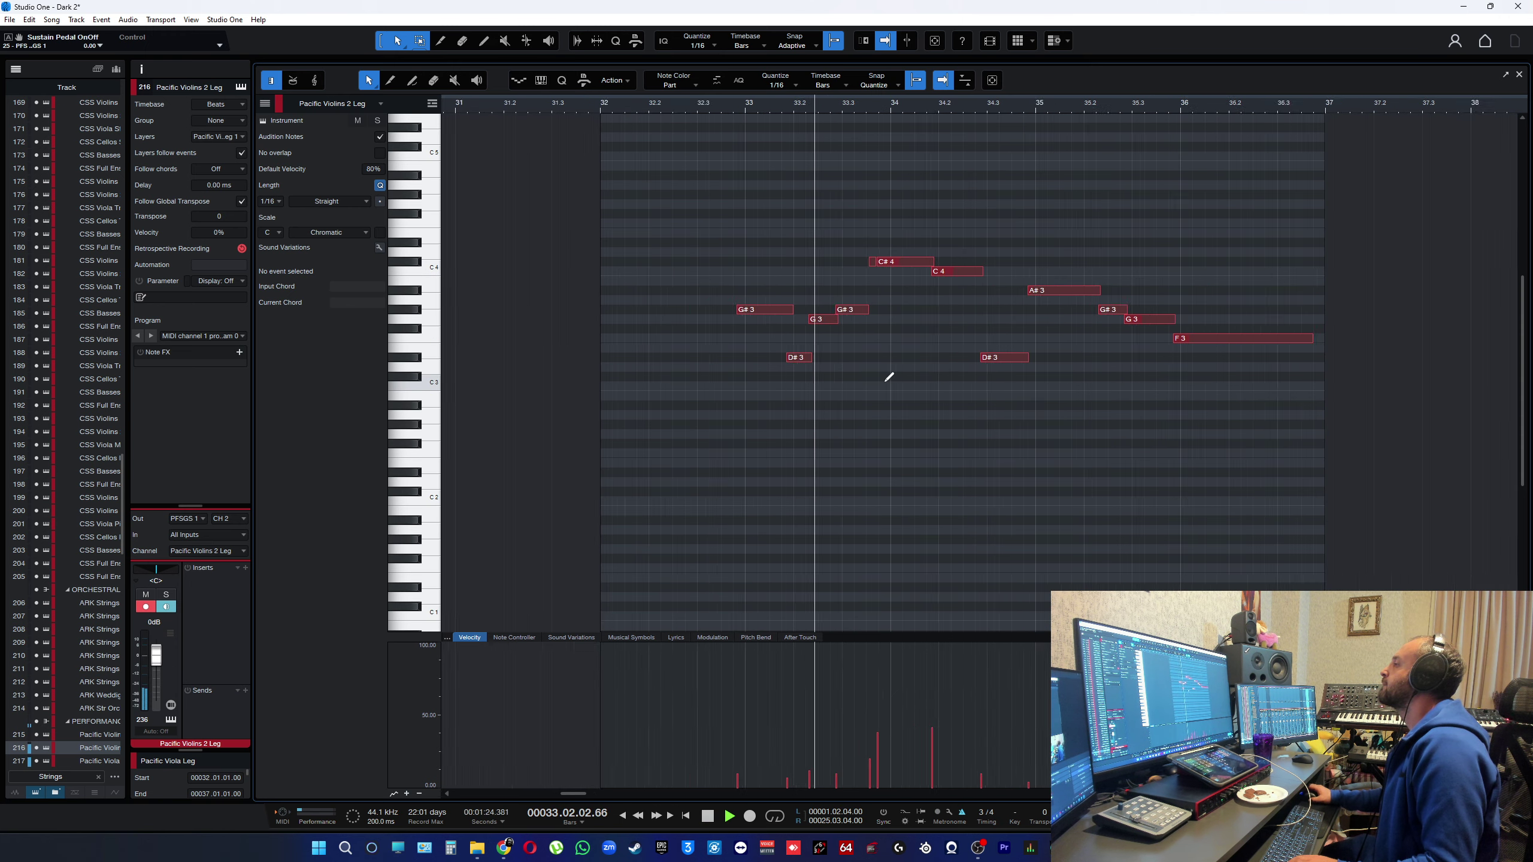
{"action": "key", "text": "space"}
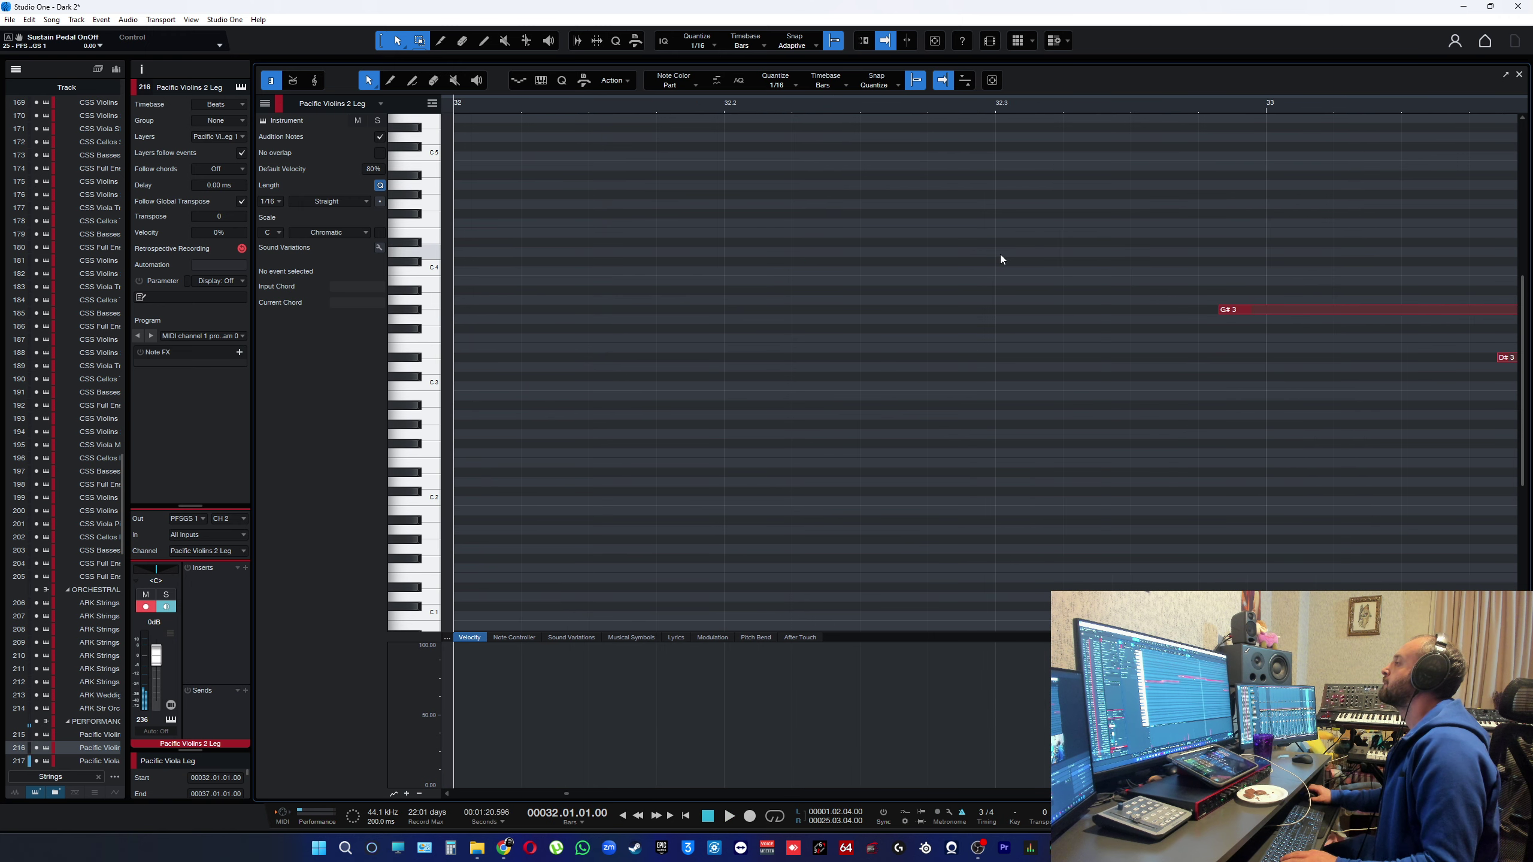
- Try the long C#4 at the end of bar 33 as C4, restore its pitch, close the editor and play from bar 32
{"action": "scroll", "coordinate": [990, 285], "scroll_direction": "down", "scroll_amount": 8}
{"action": "scroll", "coordinate": [1178, 307], "scroll_direction": "up", "scroll_amount": 5}
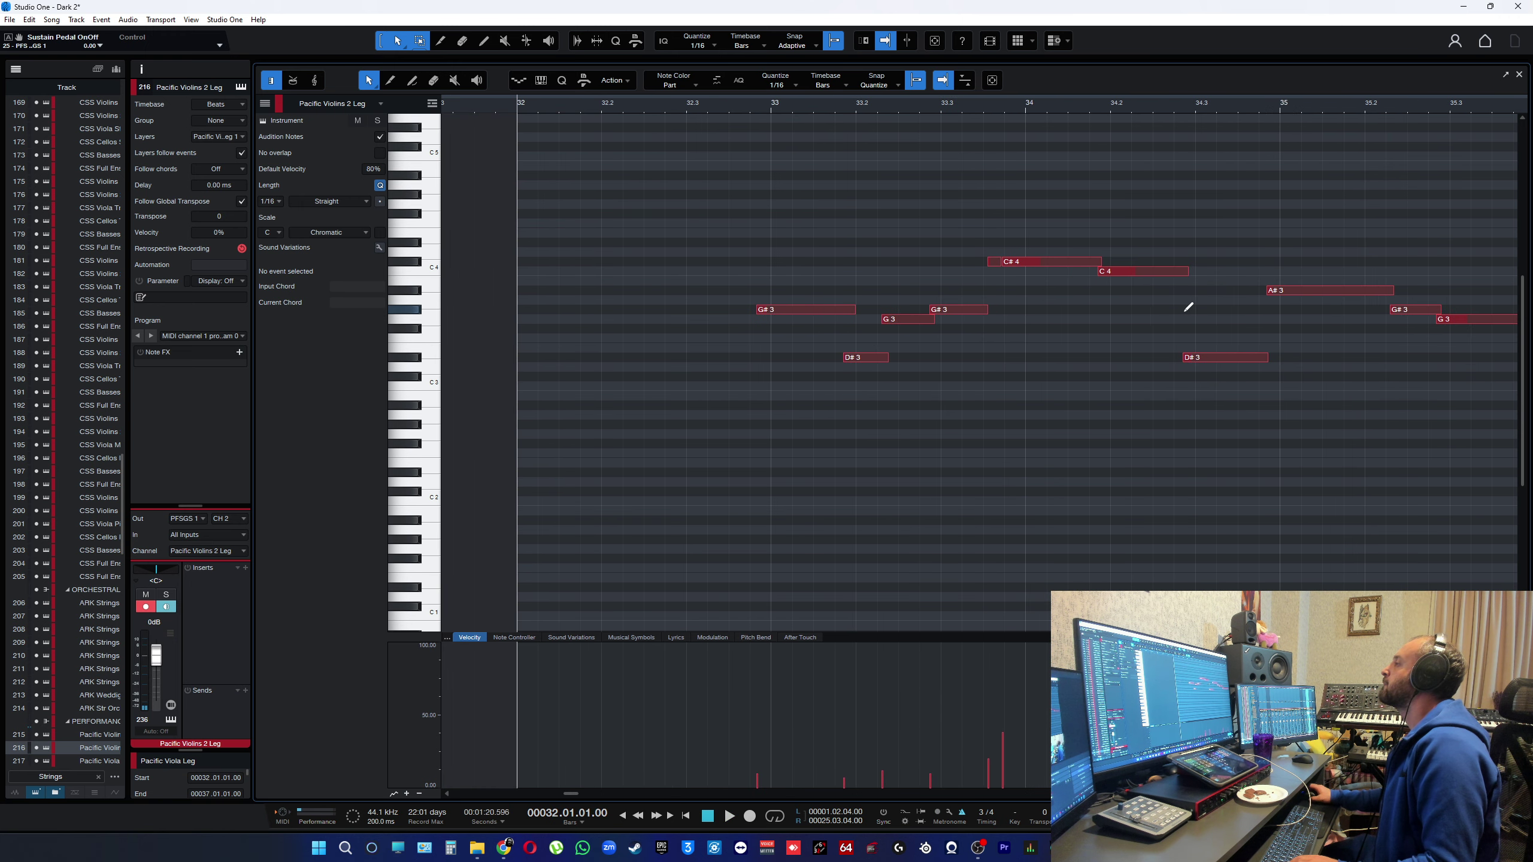
{"action": "left_click", "coordinate": [990, 264]}
{"action": "key", "text": "Down"}
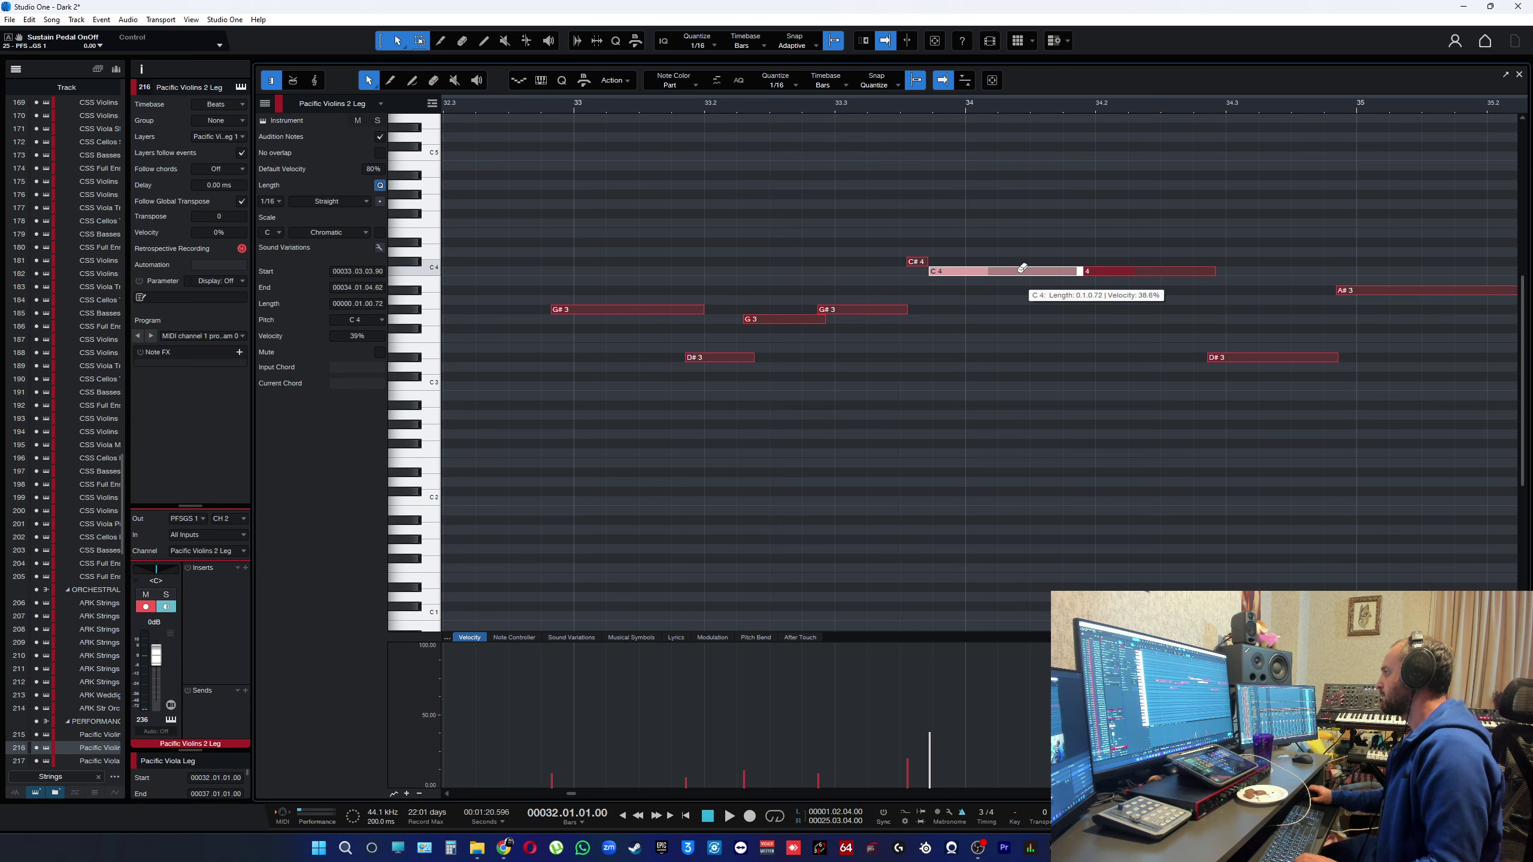
{"action": "key", "text": "Up"}
{"action": "left_click", "coordinate": [950, 352]}
{"action": "key", "text": "F2"}
{"action": "key", "text": "space"}
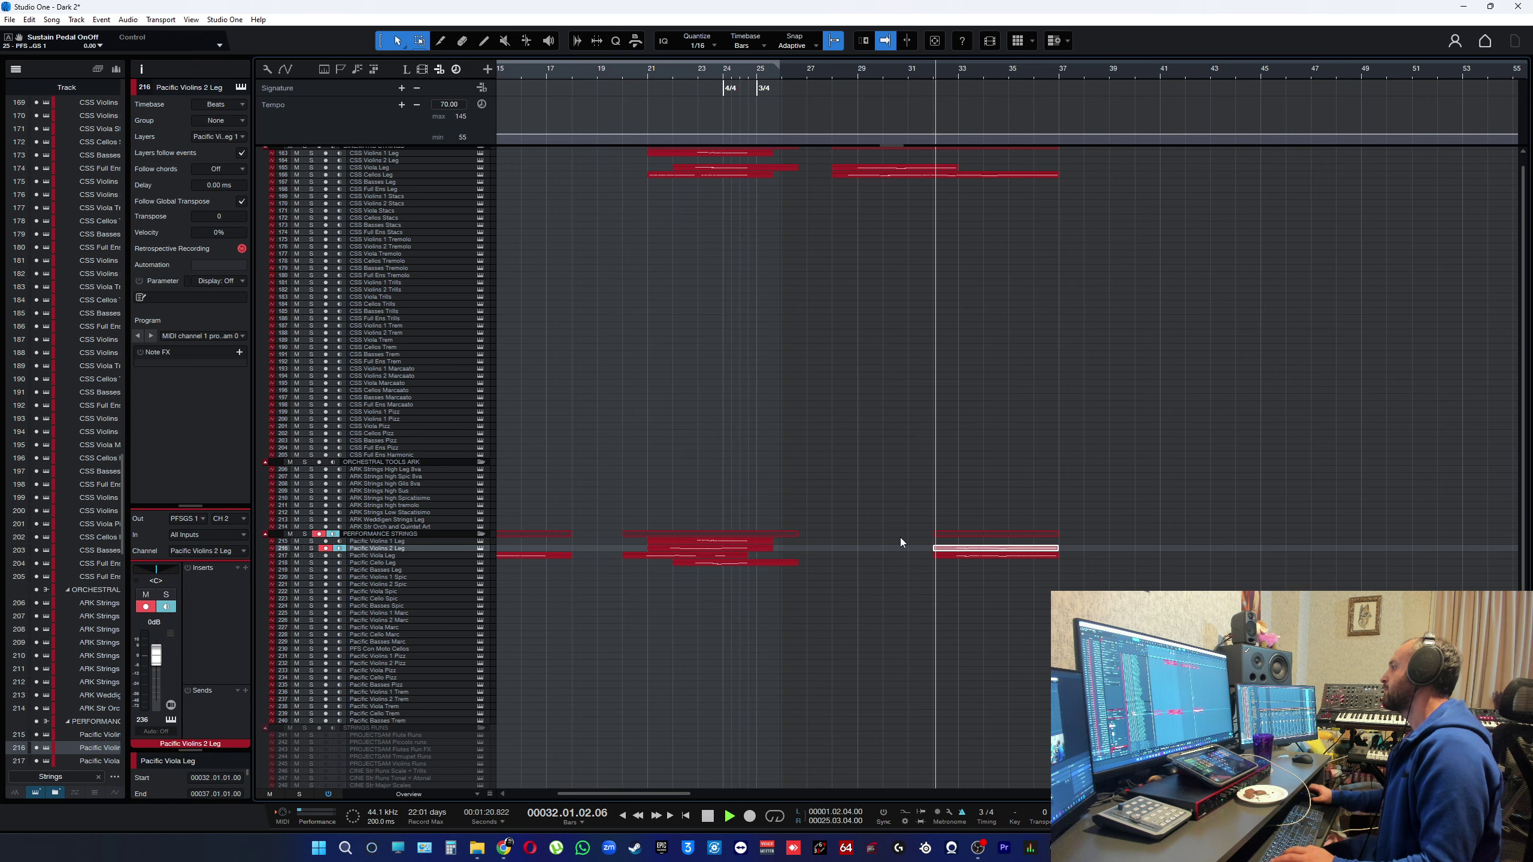
- Filter the tracks by "Vox" and open the VOX Elven Voice part at bar 33 in the note editor
{"action": "left_click", "coordinate": [853, 607]}
{"action": "key", "text": "ctrl+f"}
{"action": "type", "text": "Vox"}
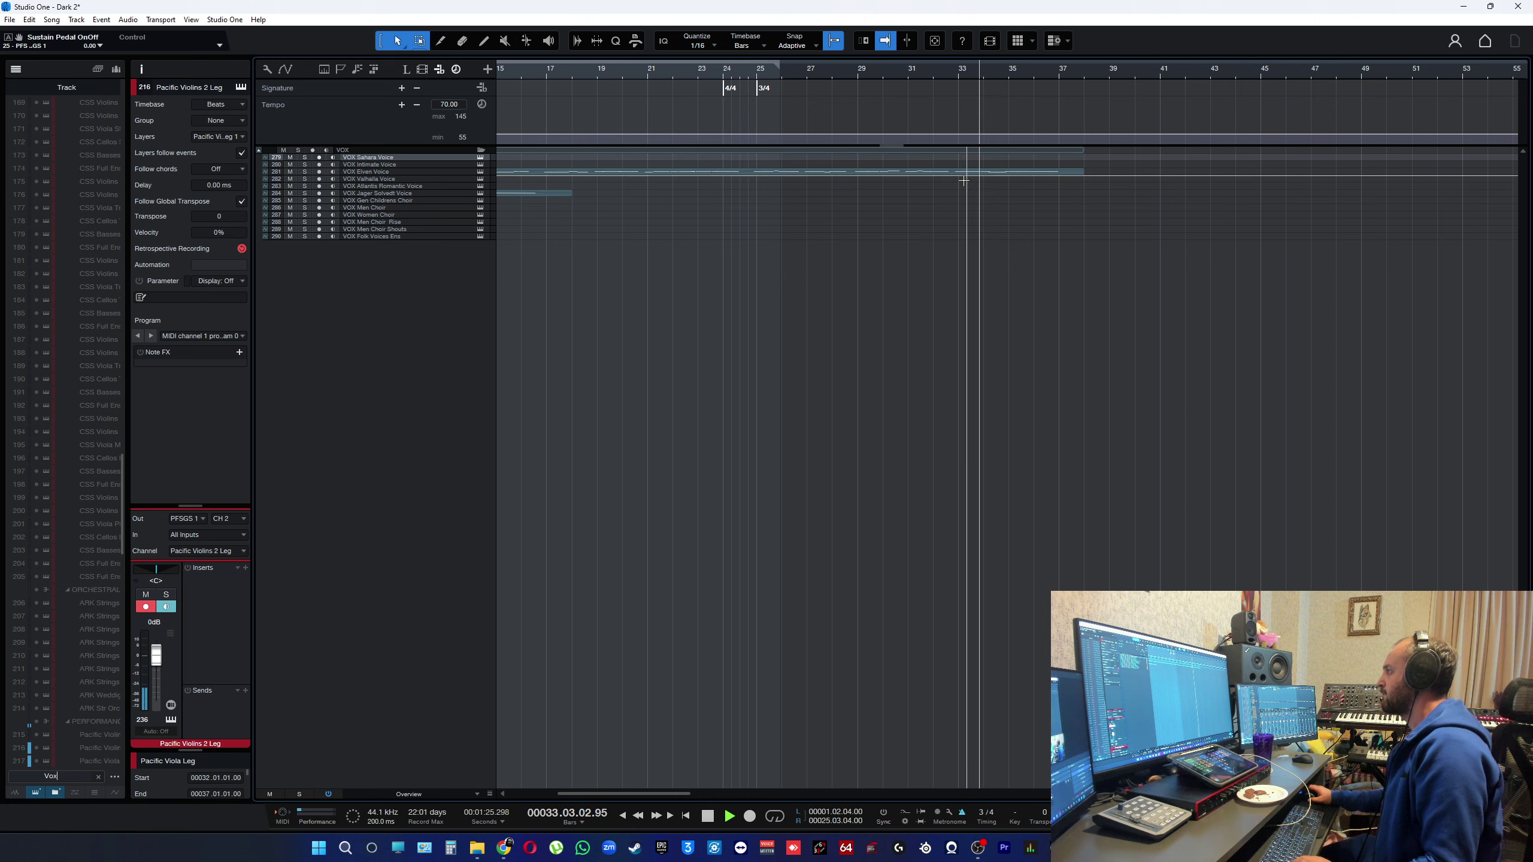
{"action": "double_click", "coordinate": [966, 225]}
{"action": "key", "text": "space"}
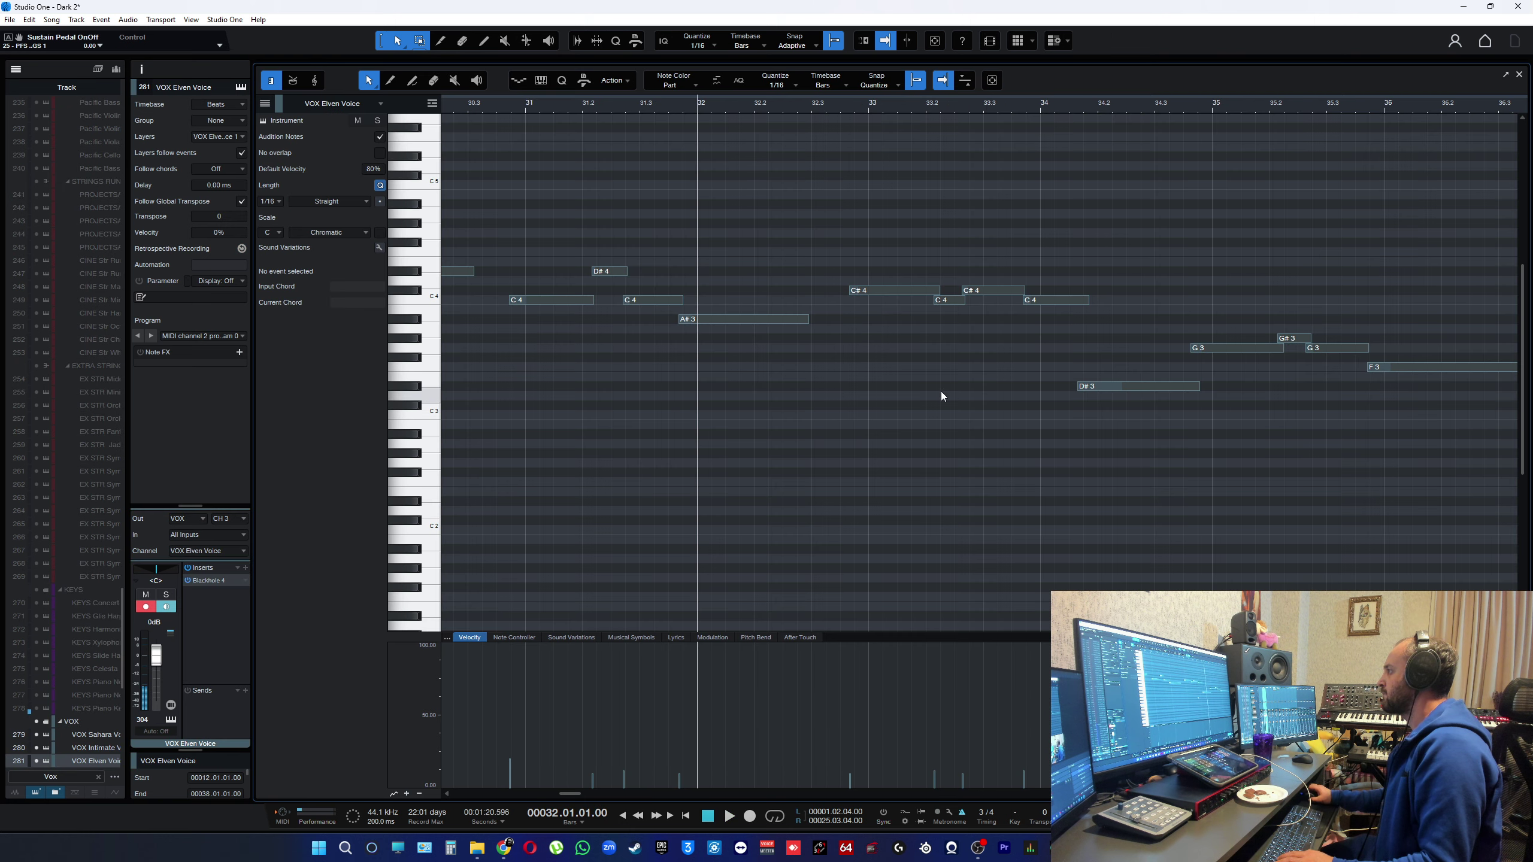
- Try the voice's C4 note just before bar 34 as C#4 during playback, and lower it back to C4
{"action": "key", "text": "space"}
{"action": "left_click_drag", "start_coordinate": [1049, 263], "coordinate": [1179, 299]}
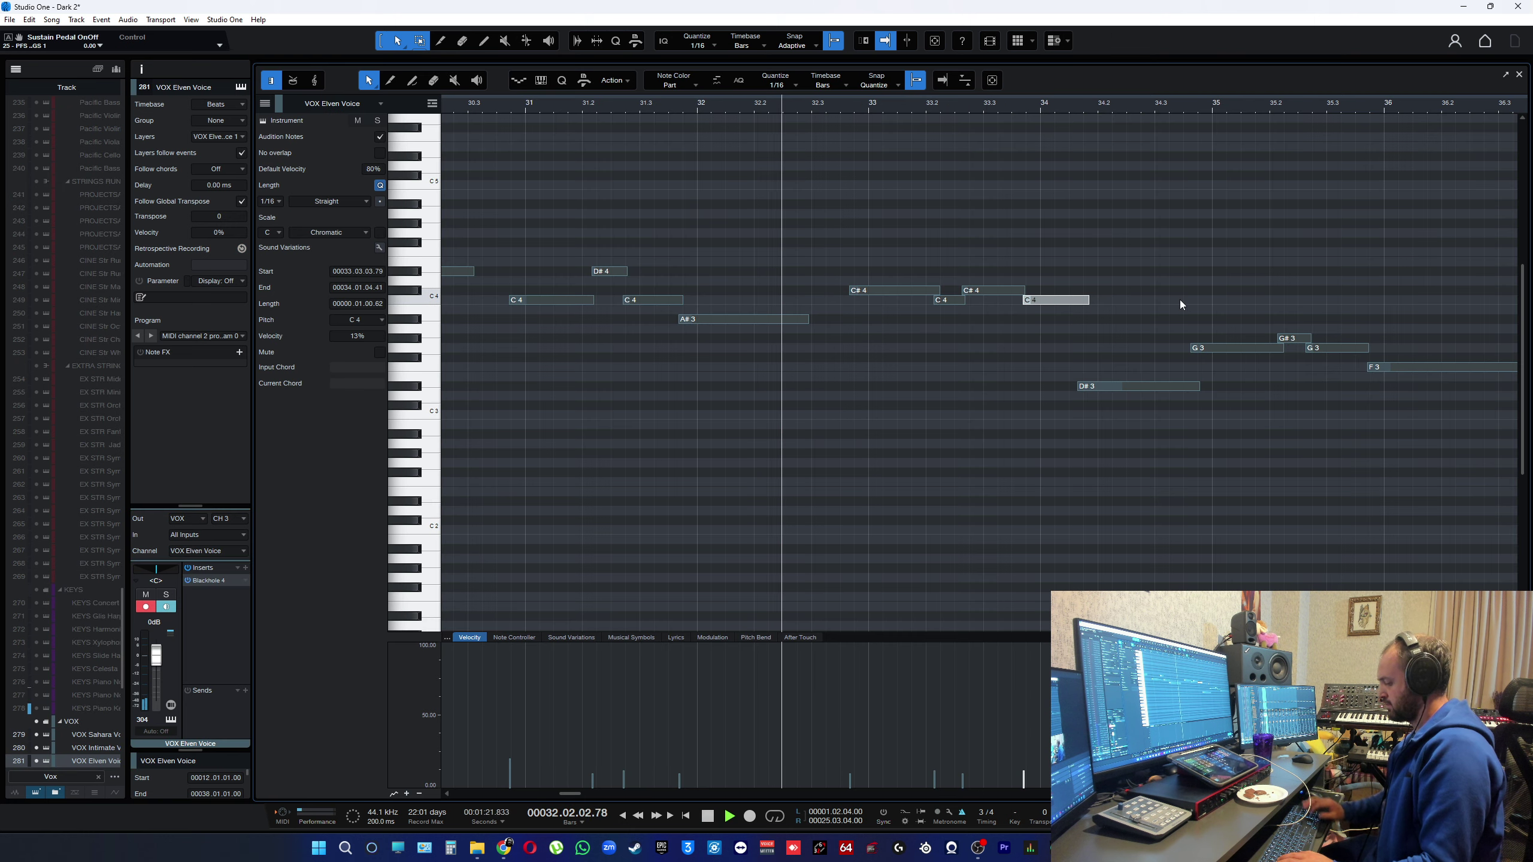
{"action": "key", "text": "Up"}
{"action": "left_click", "coordinate": [1179, 299]}
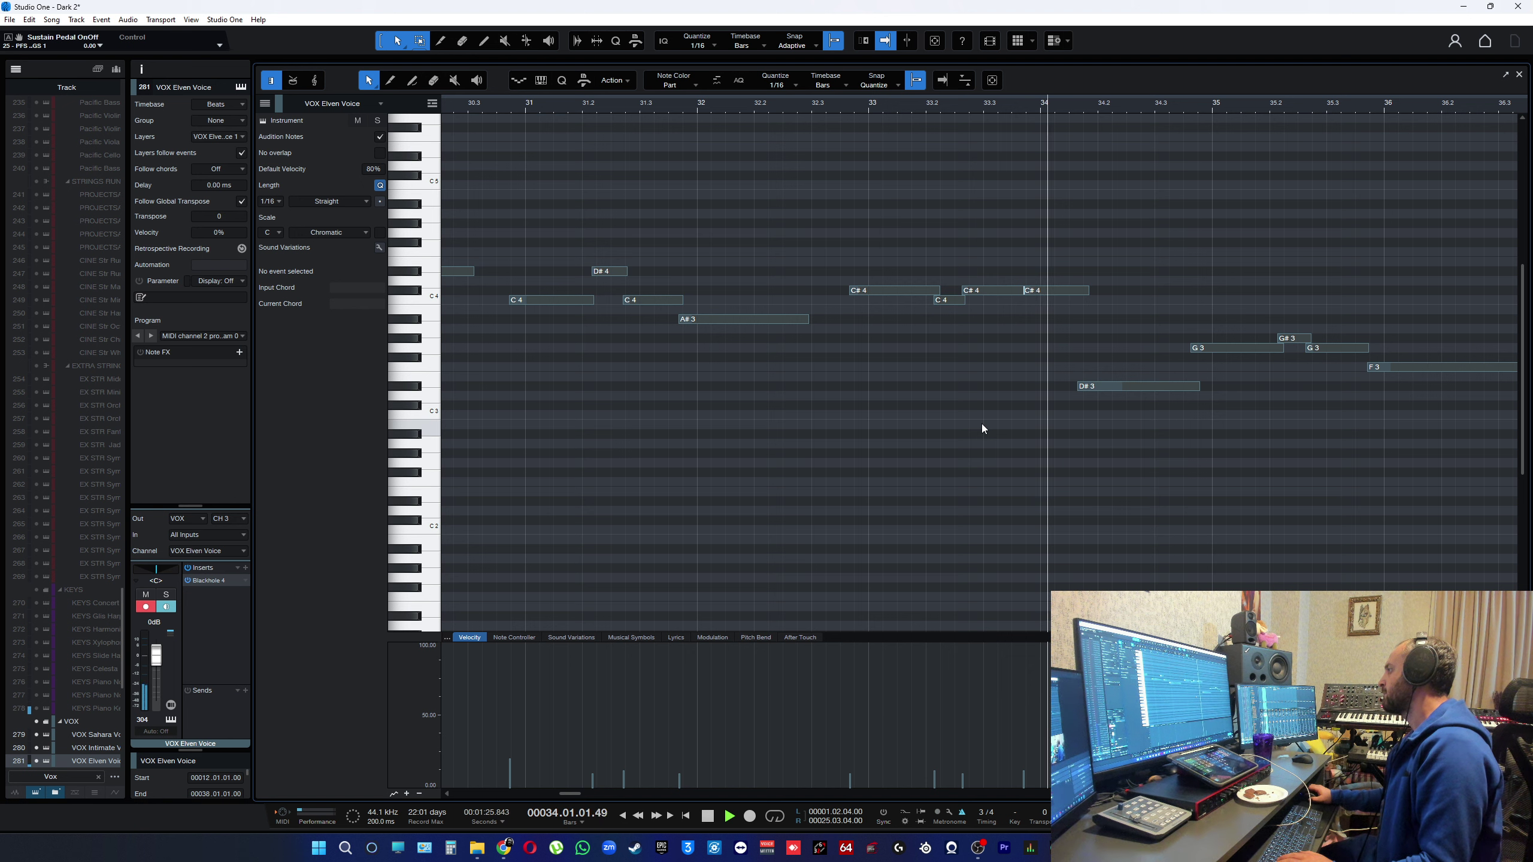
{"action": "key", "text": "space"}
{"action": "scroll", "coordinate": [1027, 303], "scroll_direction": "up", "scroll_amount": 2, "text": "ctrl"}
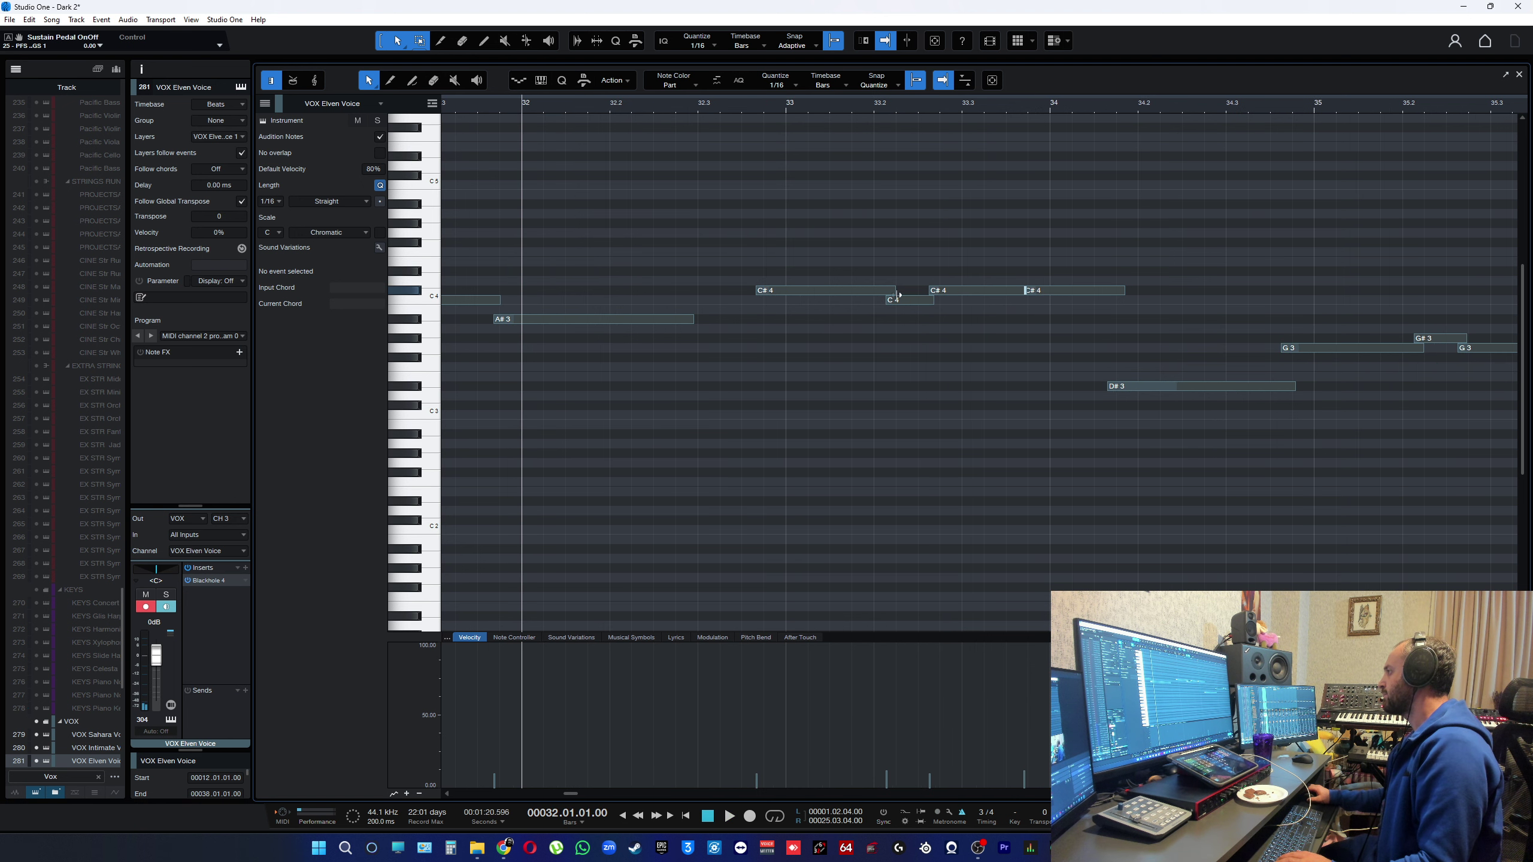
{"action": "left_click_drag", "start_coordinate": [1071, 258], "coordinate": [1130, 311]}
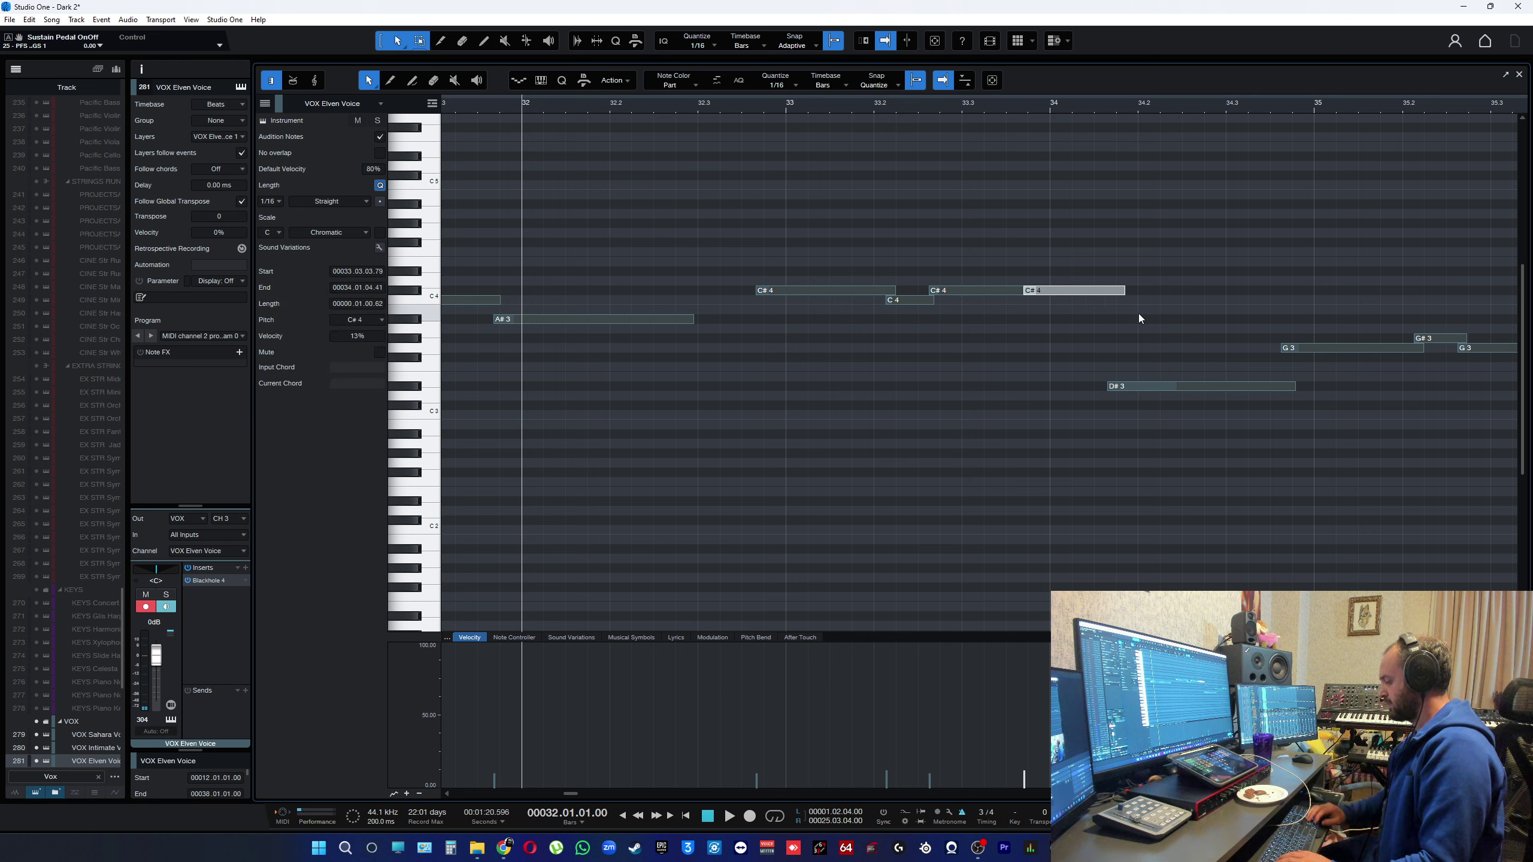
{"action": "key", "text": "Down"}
{"action": "key", "text": "space"}
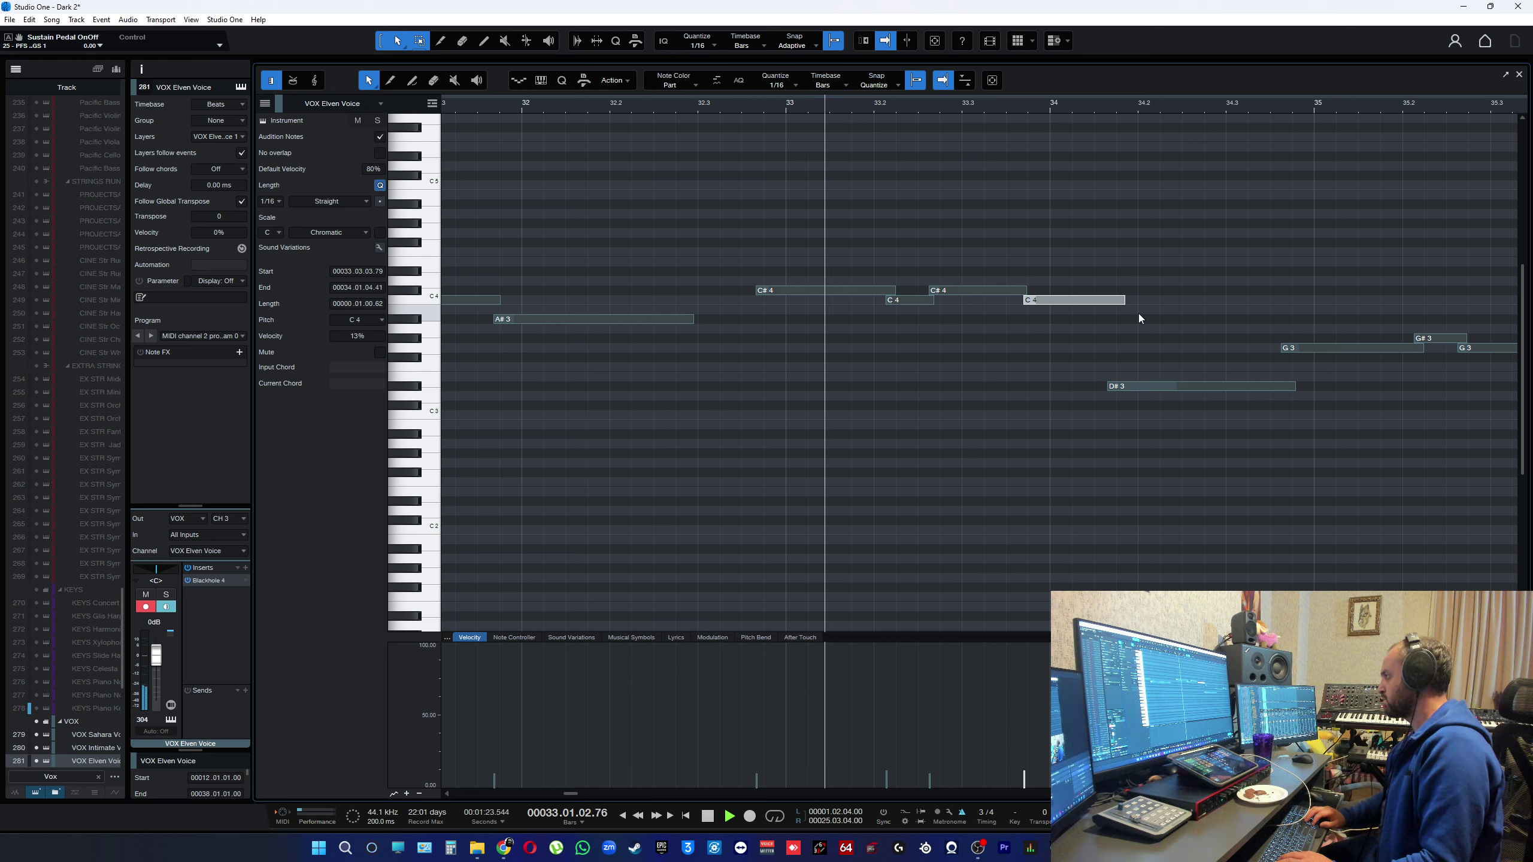
- Try the same note just before bar 34 as D#4, undo the pitch change to C4, and replay from bar 32
{"action": "key", "text": "space"}
{"action": "key", "text": "Up"}
{"action": "key", "text": "Up"}
{"action": "key", "text": "Up"}
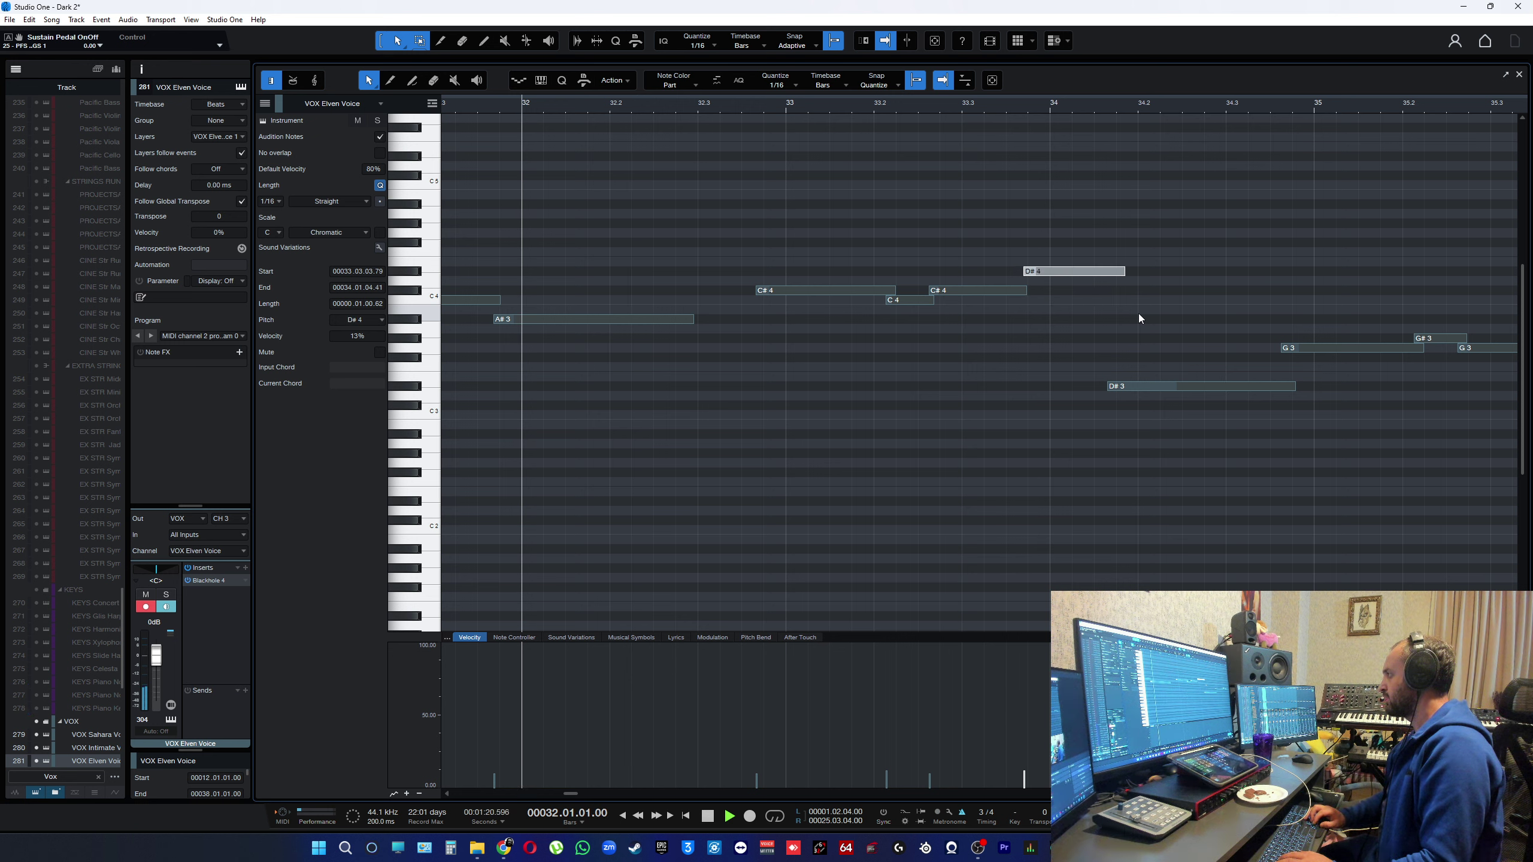
{"action": "key", "text": "space"}
{"action": "left_click", "coordinate": [944, 527]}
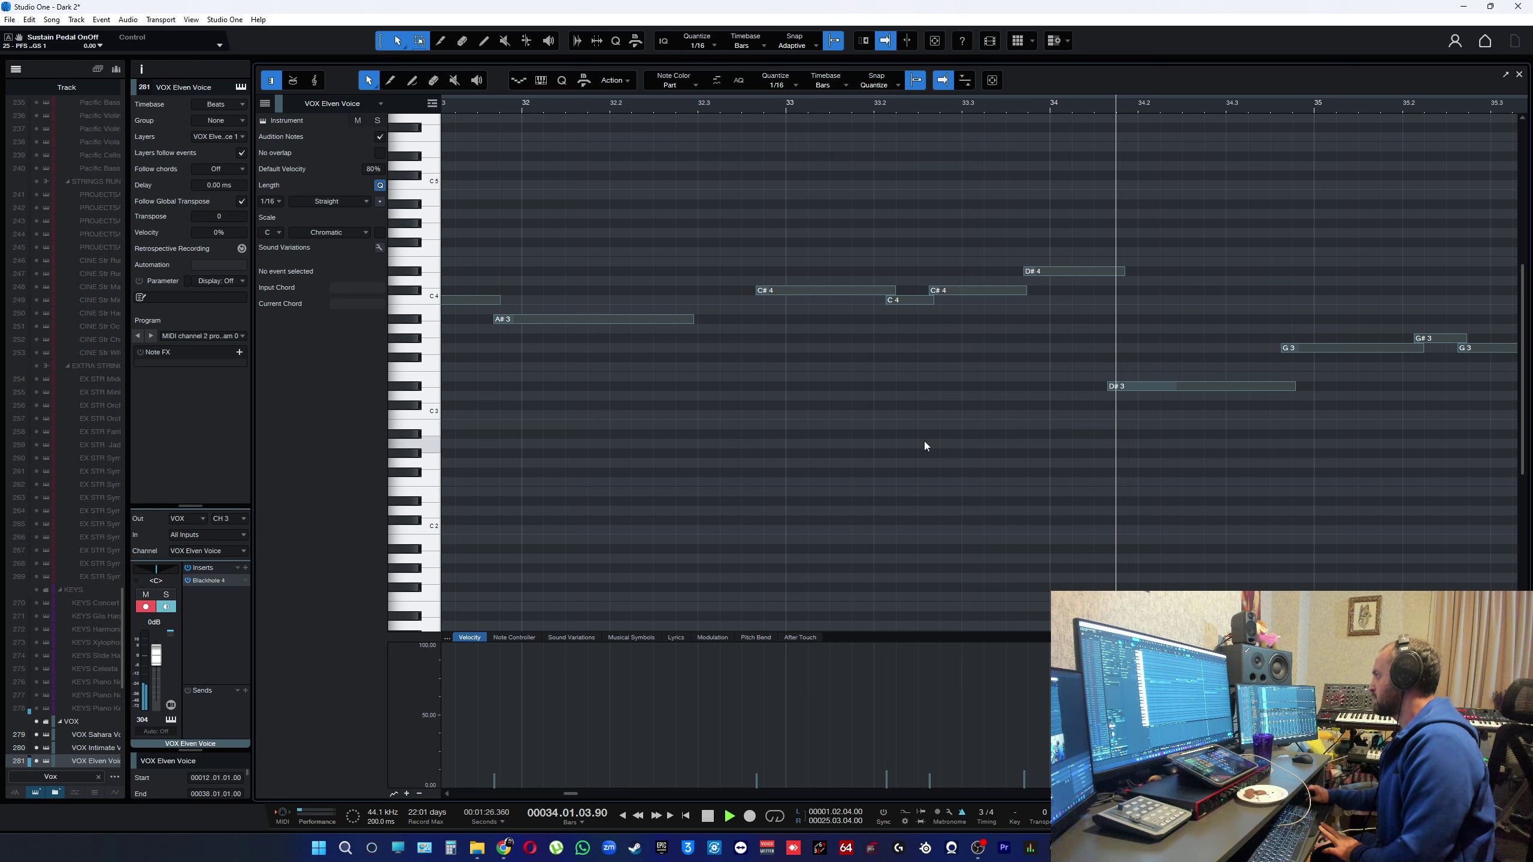
{"action": "key", "text": "space"}
{"action": "key", "text": "ctrl+z"}
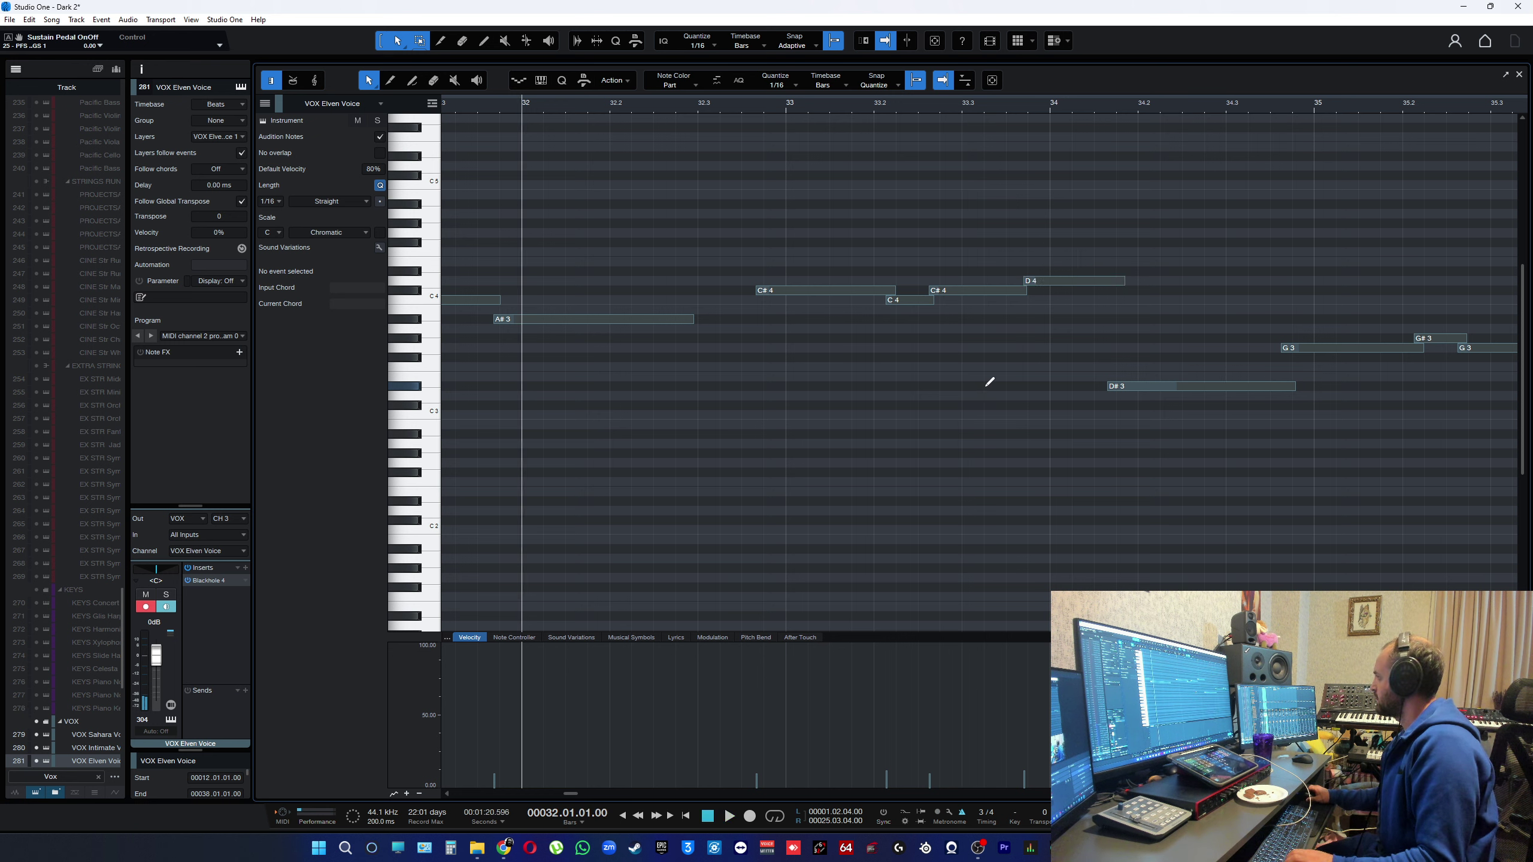
{"action": "key", "text": "space"}
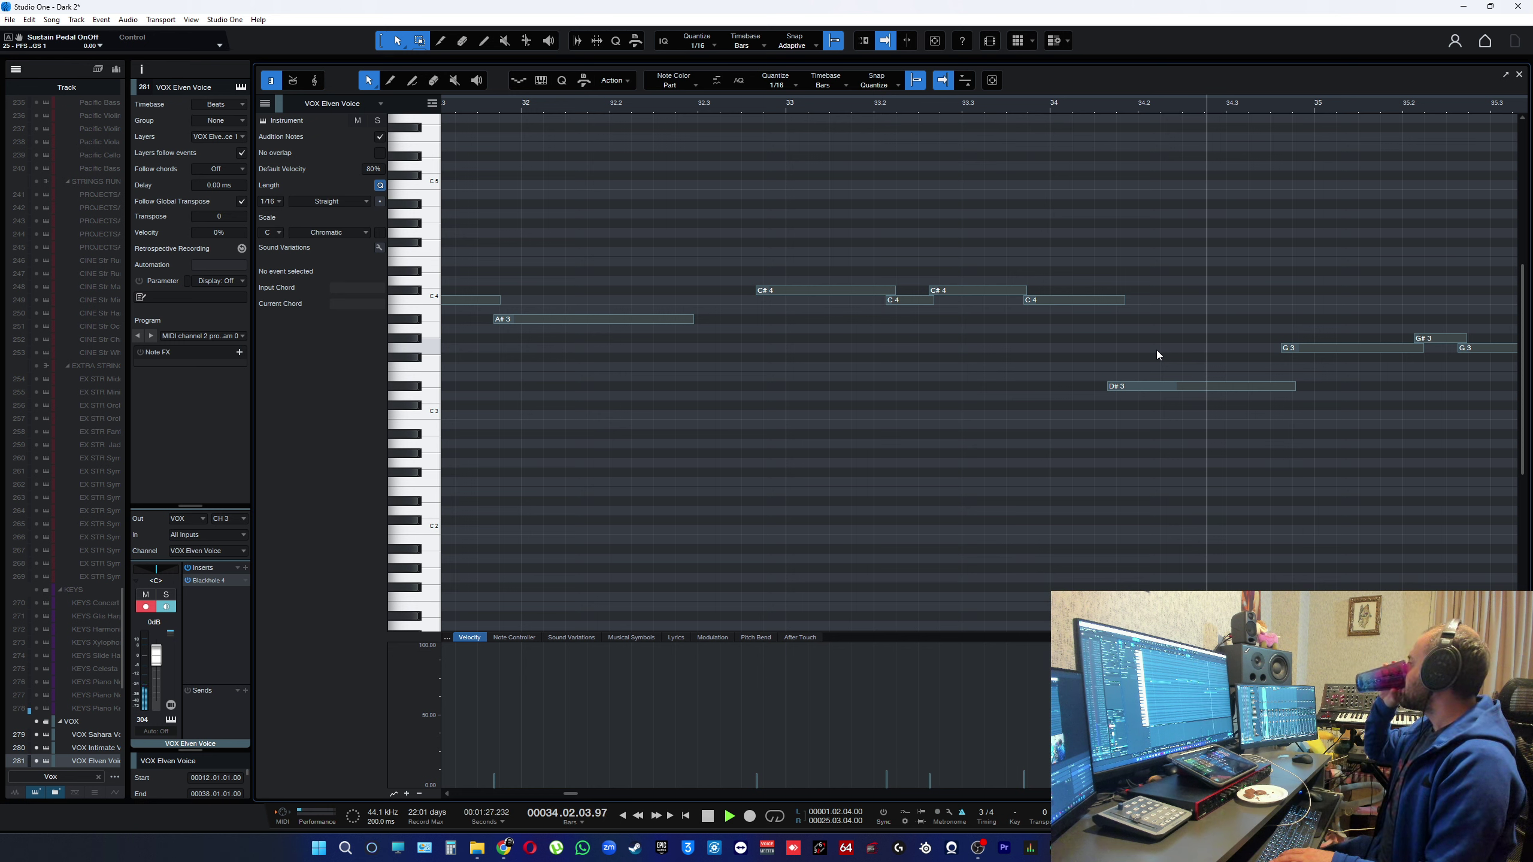
{"action": "key", "text": "space"}
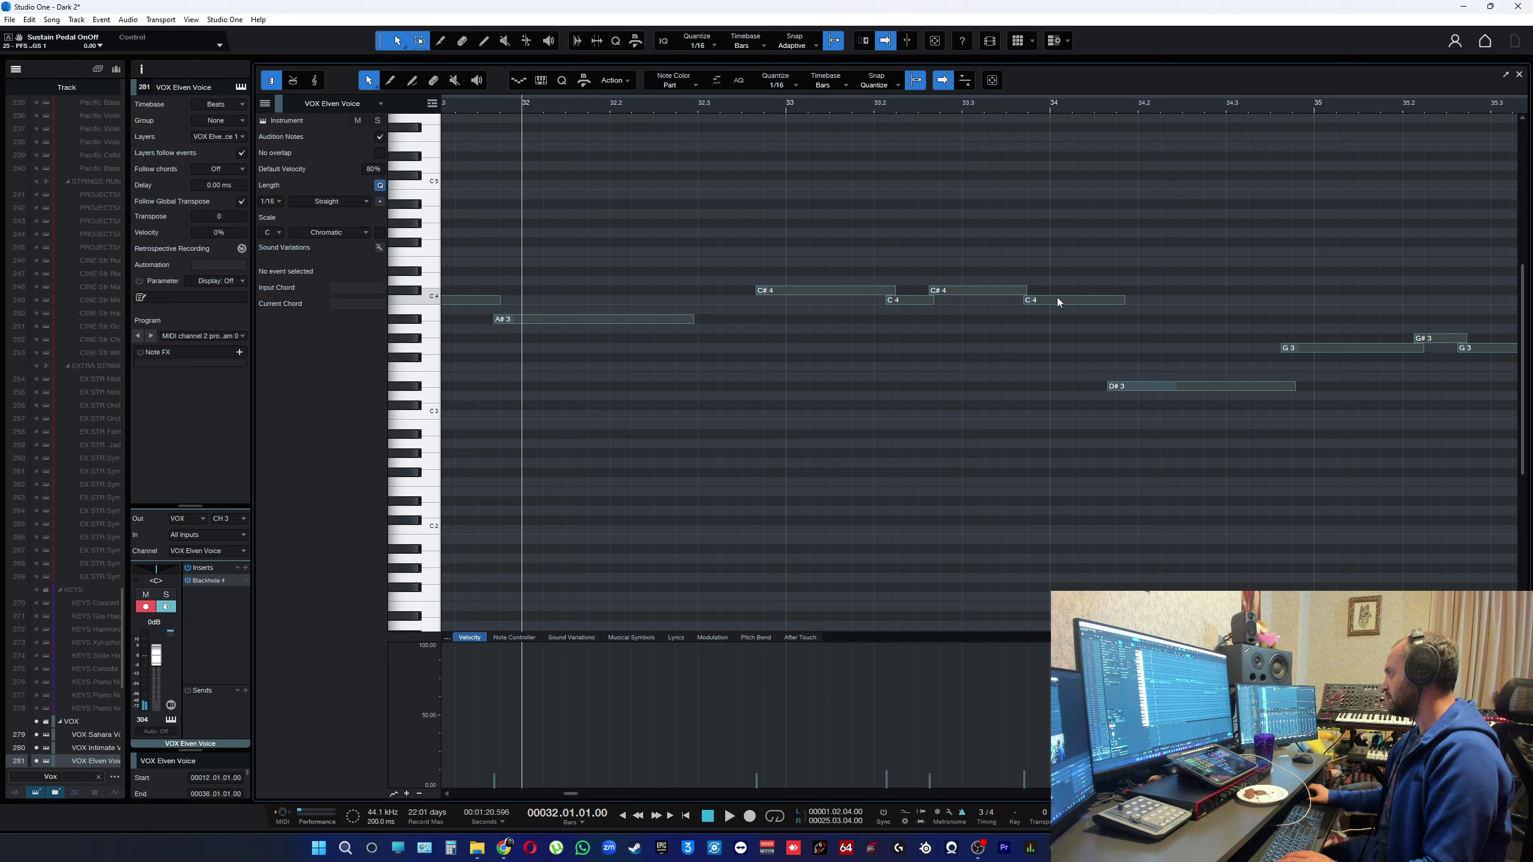
- Shorten the bar 33 C#4, raise the following note to C#4, and add a copy of it on C4 at 34.01.03.40
{"action": "left_click_drag", "start_coordinate": [1027, 291], "coordinate": [1066, 294]}
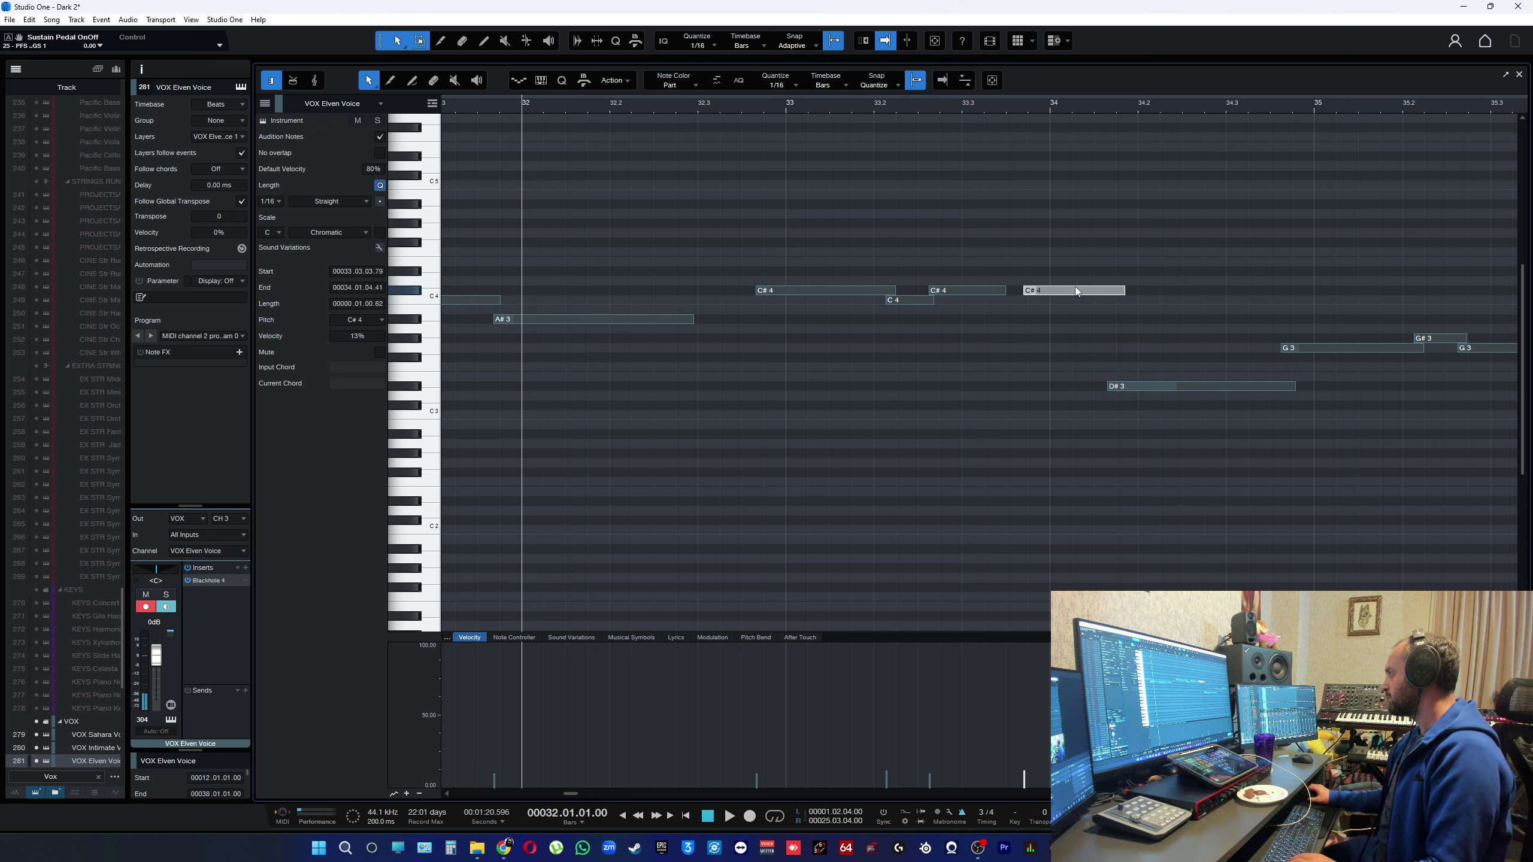
{"action": "key", "text": "space"}
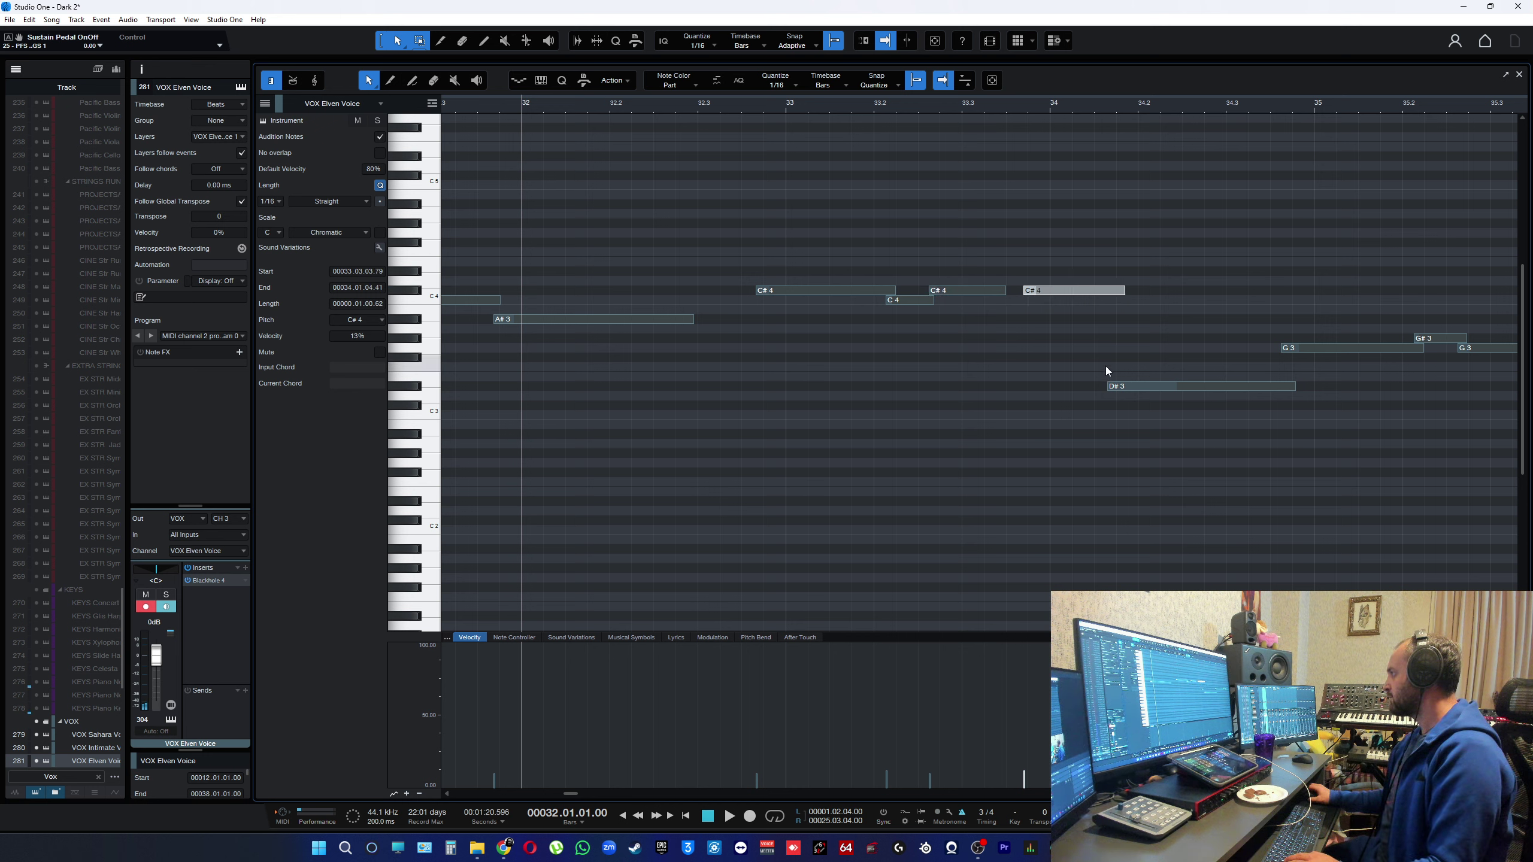
{"action": "left_click_drag", "start_coordinate": [1087, 292], "coordinate": [1170, 302]}
{"action": "key", "text": "ctrl+z"}
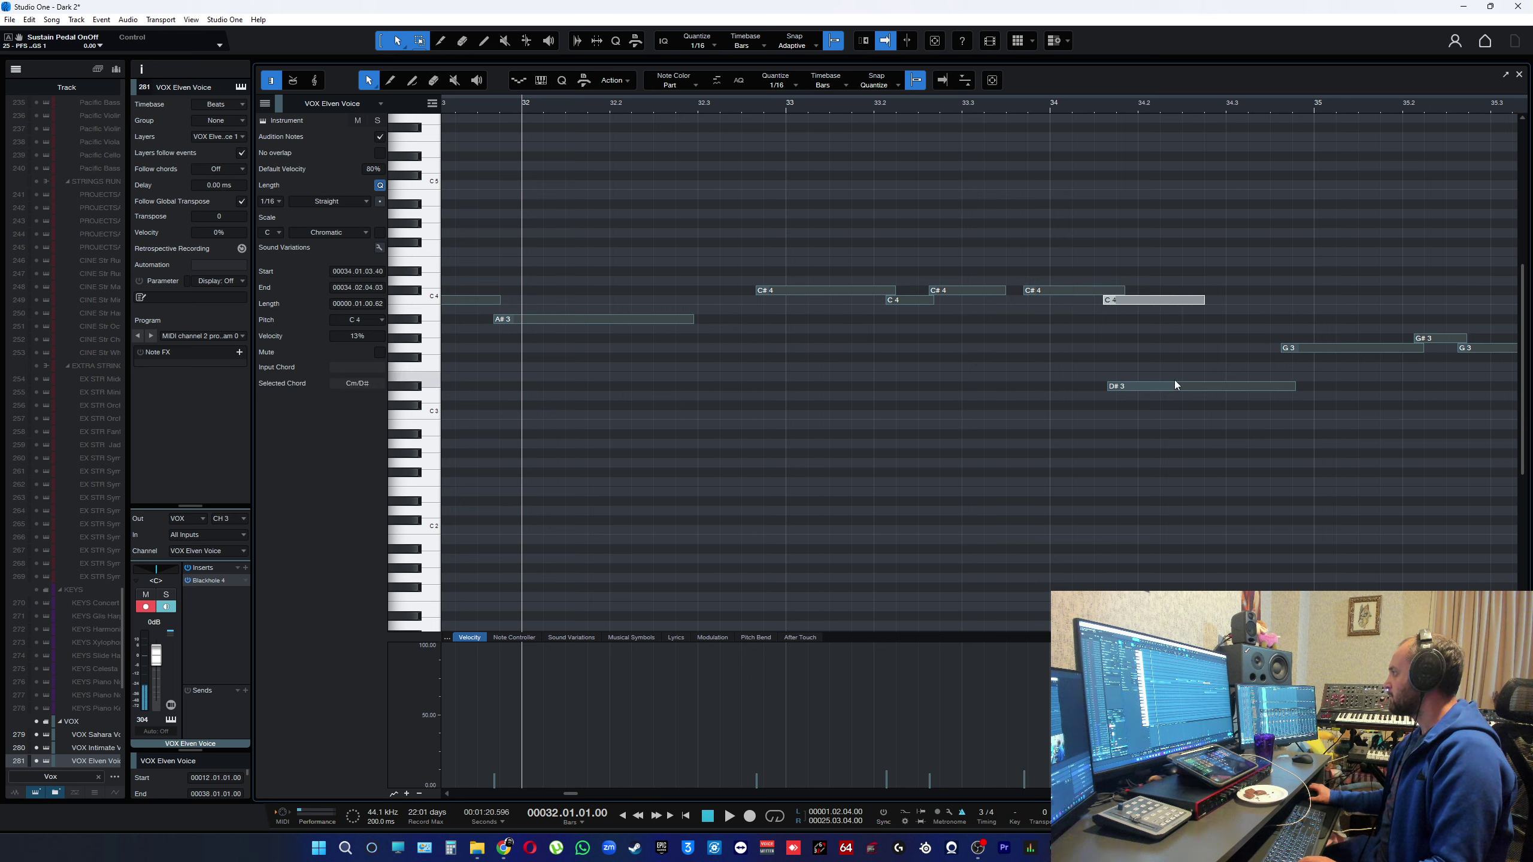
- Copy the bar 34 D#3 to 34.02.03.46, end the copy at 34.03.04.00, and delete the original D#3
{"action": "left_click_drag", "start_coordinate": [1141, 388], "coordinate": [1226, 392]}
{"action": "left_click_drag", "start_coordinate": [1383, 391], "coordinate": [1305, 397]}
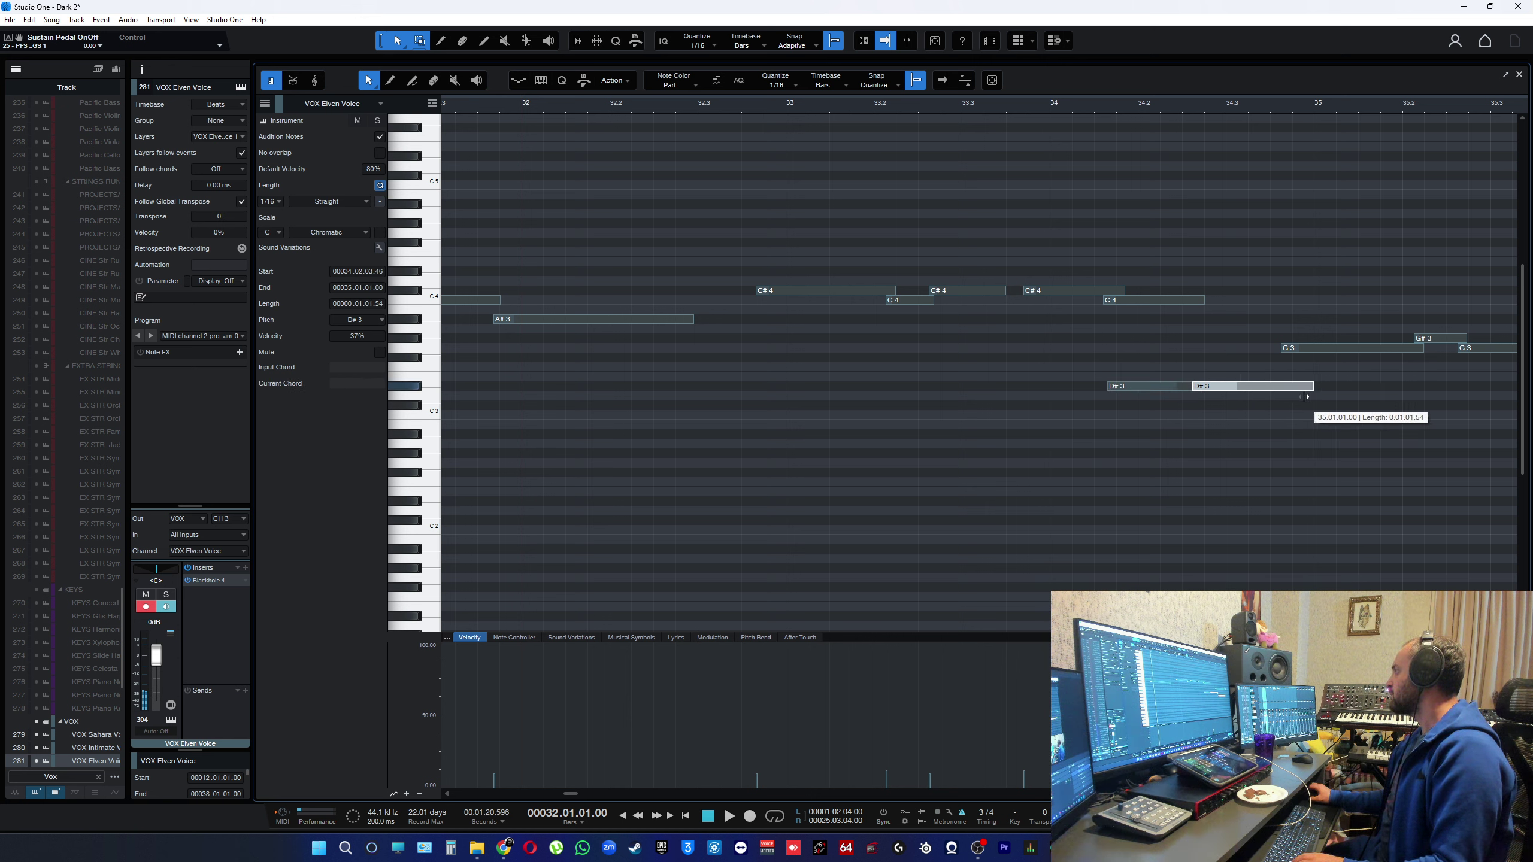
{"action": "key", "text": "f"}
{"action": "key", "text": "space"}
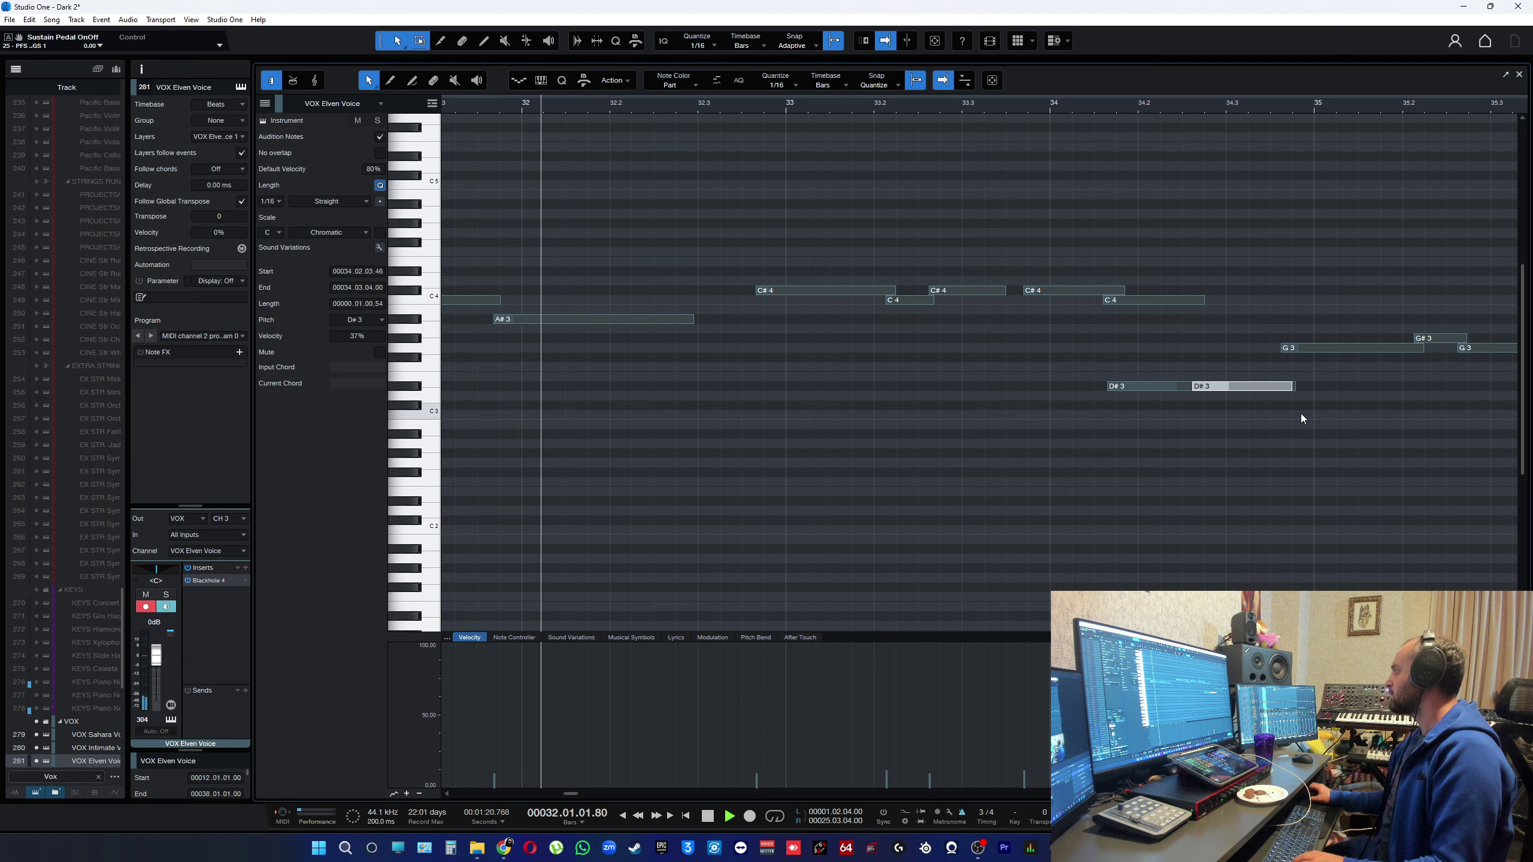
{"action": "left_click", "coordinate": [1151, 387], "text": "shift"}
{"action": "key", "text": "Delete"}
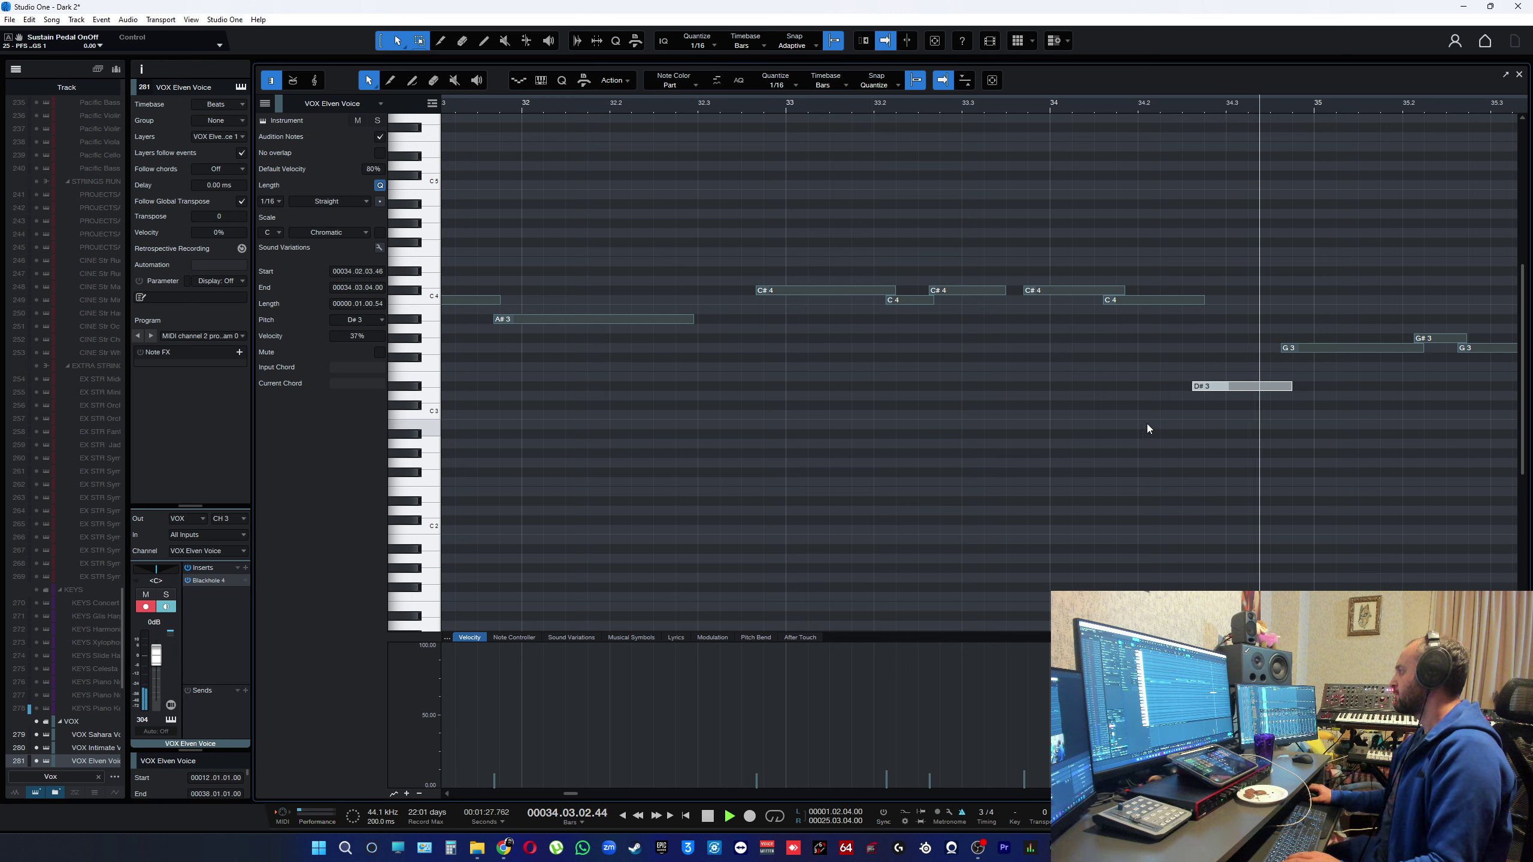
- Trim the start of the bar 34 C4 to 34.01.03.00 and replay the phrase from 33.03.03.00
{"action": "left_click", "coordinate": [1003, 102]}
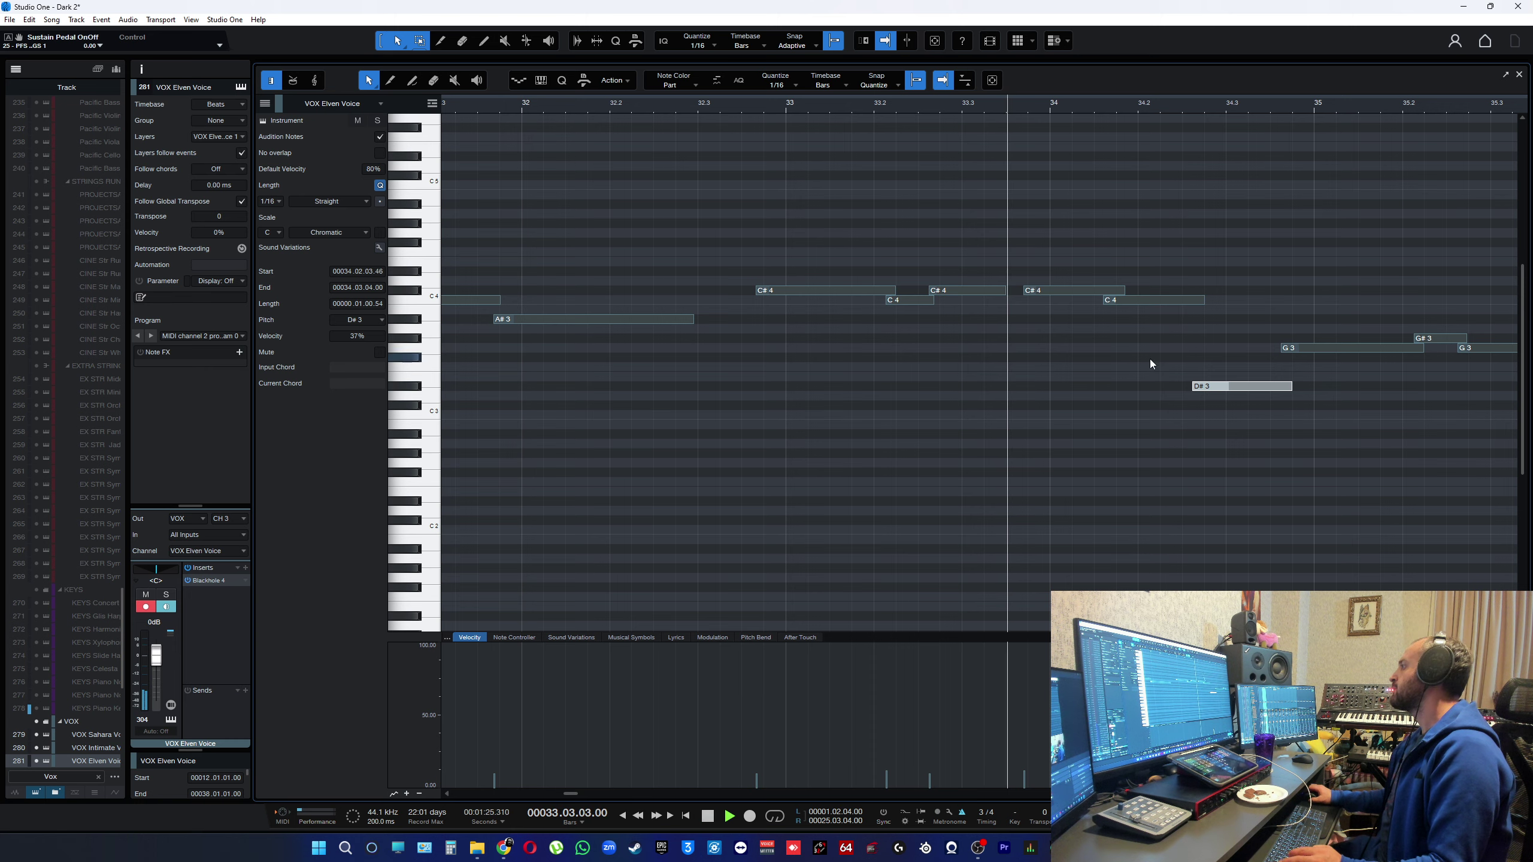
{"action": "scroll", "coordinate": [1149, 363], "scroll_direction": "up", "scroll_amount": 3}
{"action": "scroll", "coordinate": [1006, 411], "scroll_direction": "down", "scroll_amount": 2}
{"action": "key", "text": "space"}
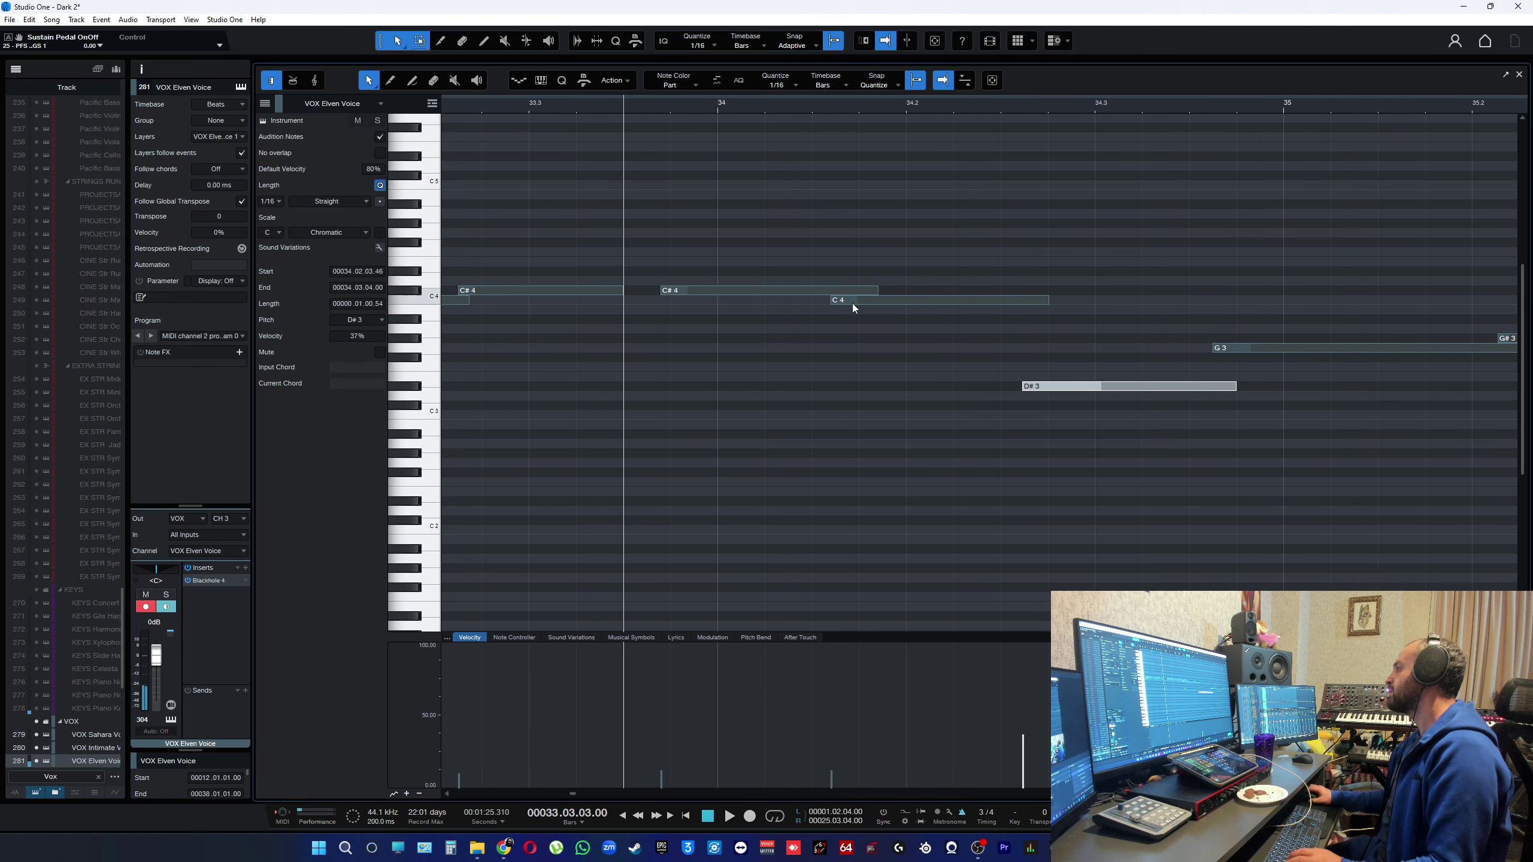
{"action": "left_click_drag", "start_coordinate": [829, 301], "coordinate": [842, 301]}
{"action": "key", "text": "space"}
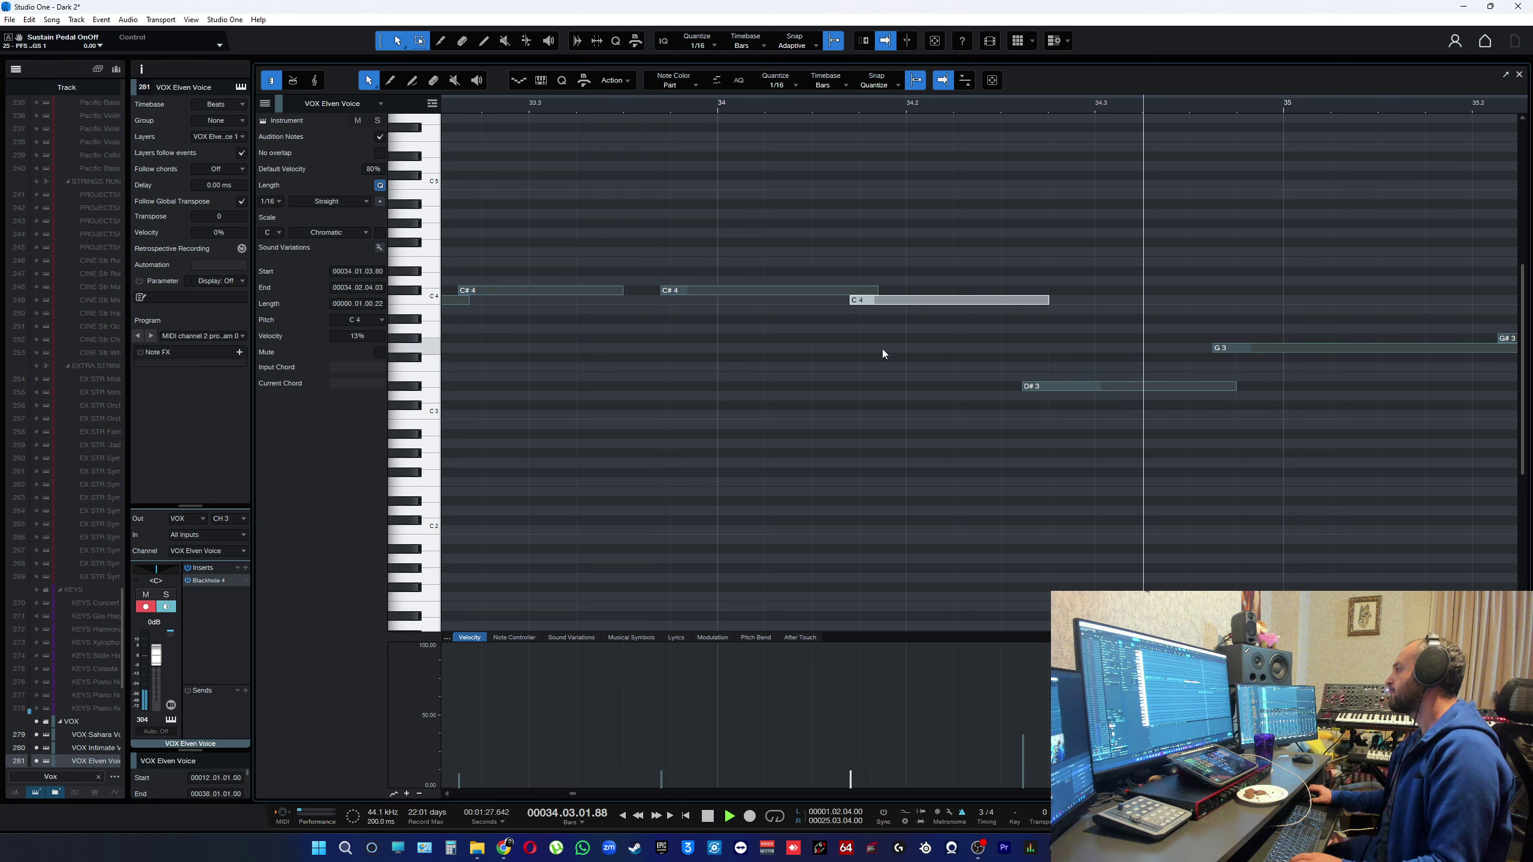
{"action": "key", "text": "space"}
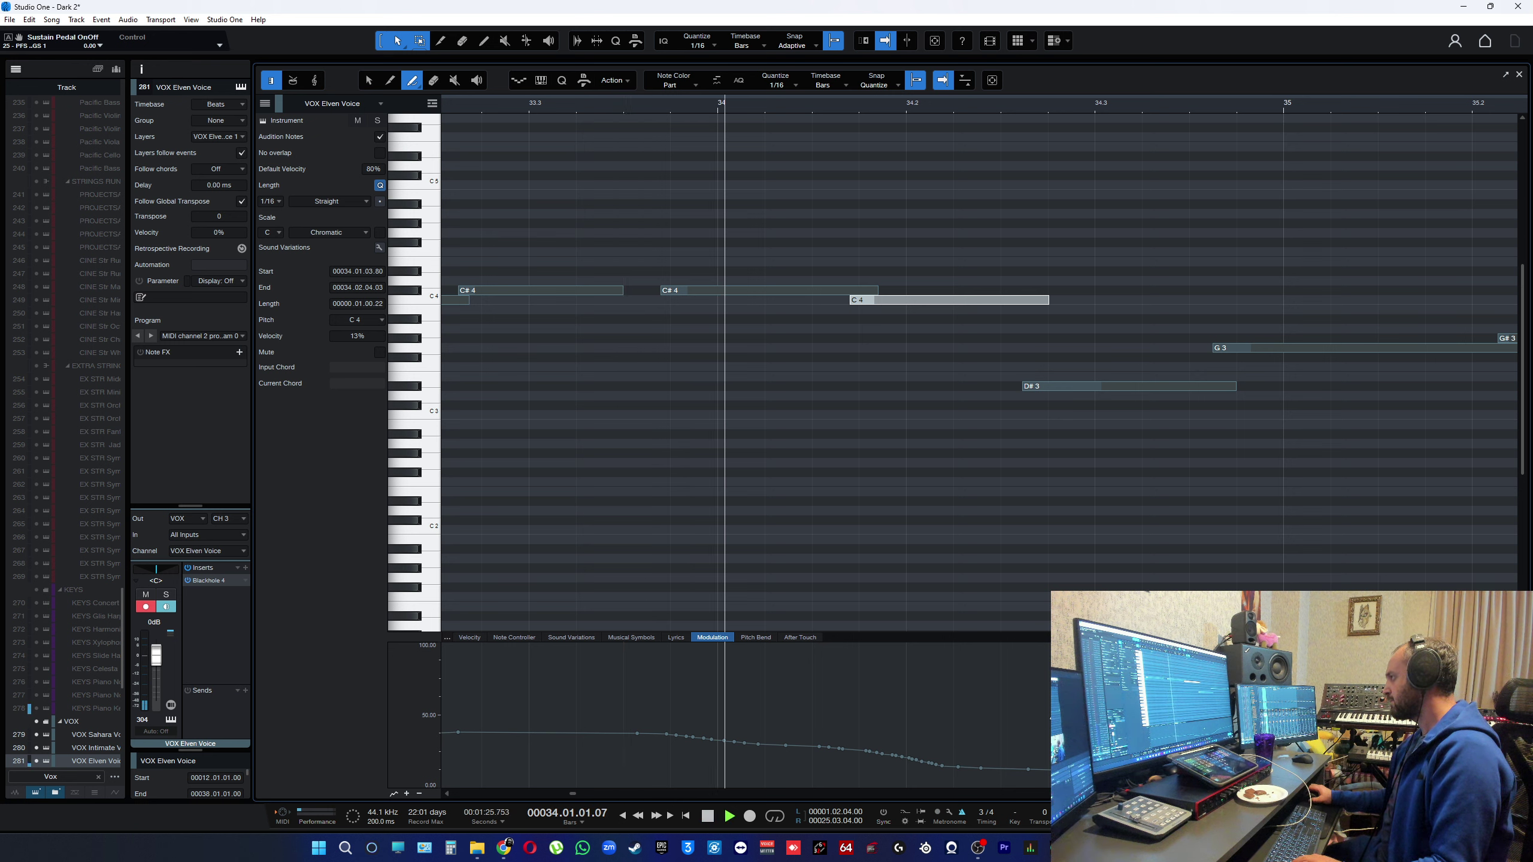
- Redraw the Elven Voice modulation curve through bar 34 as a gentler descent that stays higher, and replay from 33.03.03.00
{"action": "key", "text": "space"}
{"action": "left_click_drag", "start_coordinate": [1000, 745], "coordinate": [641, 731]}
{"action": "key", "text": "space"}
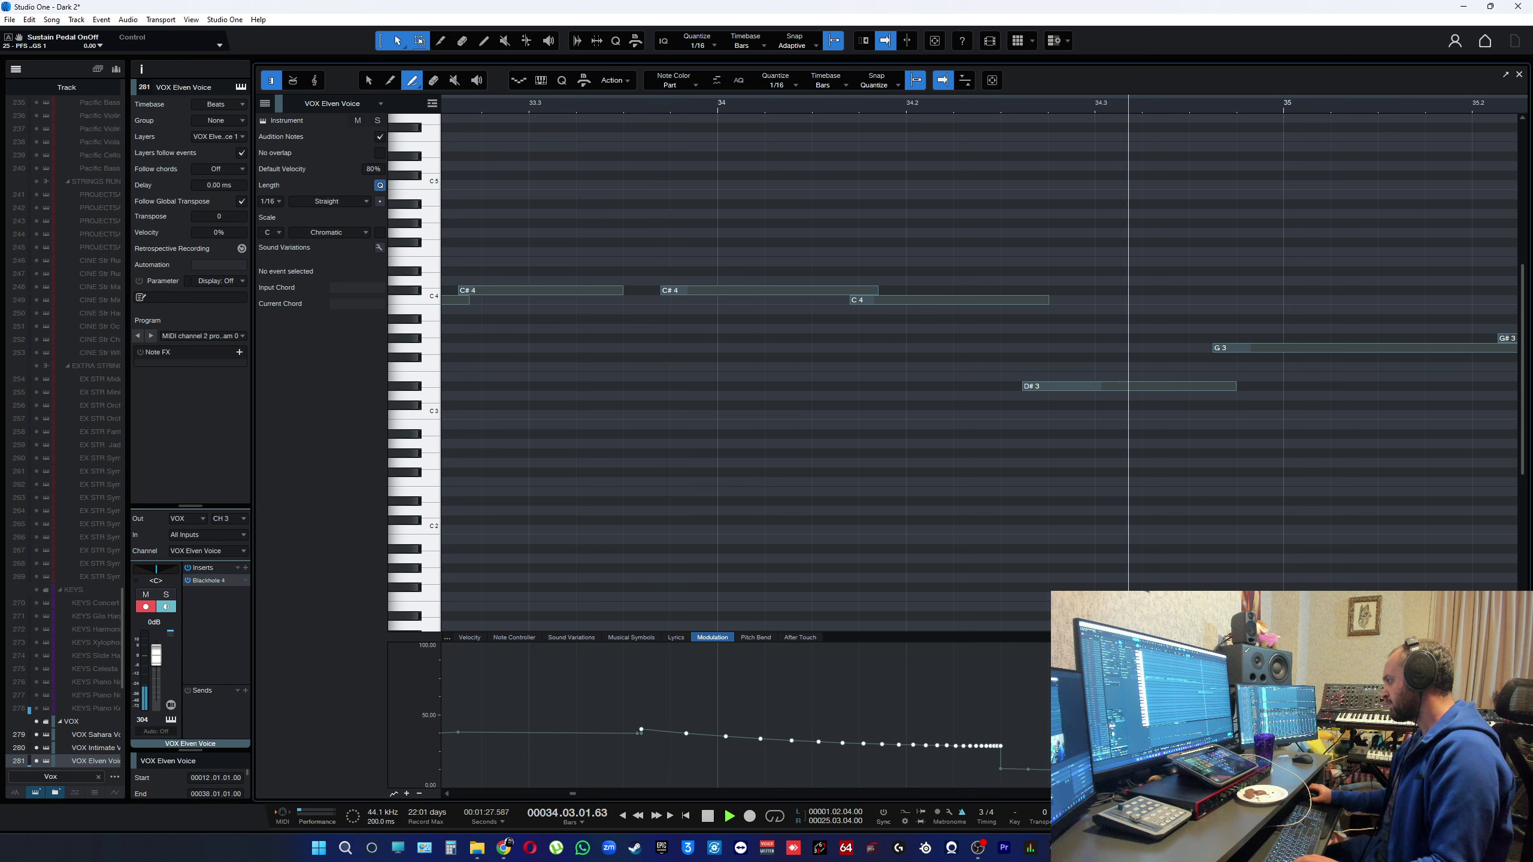
{"action": "key", "text": "space"}
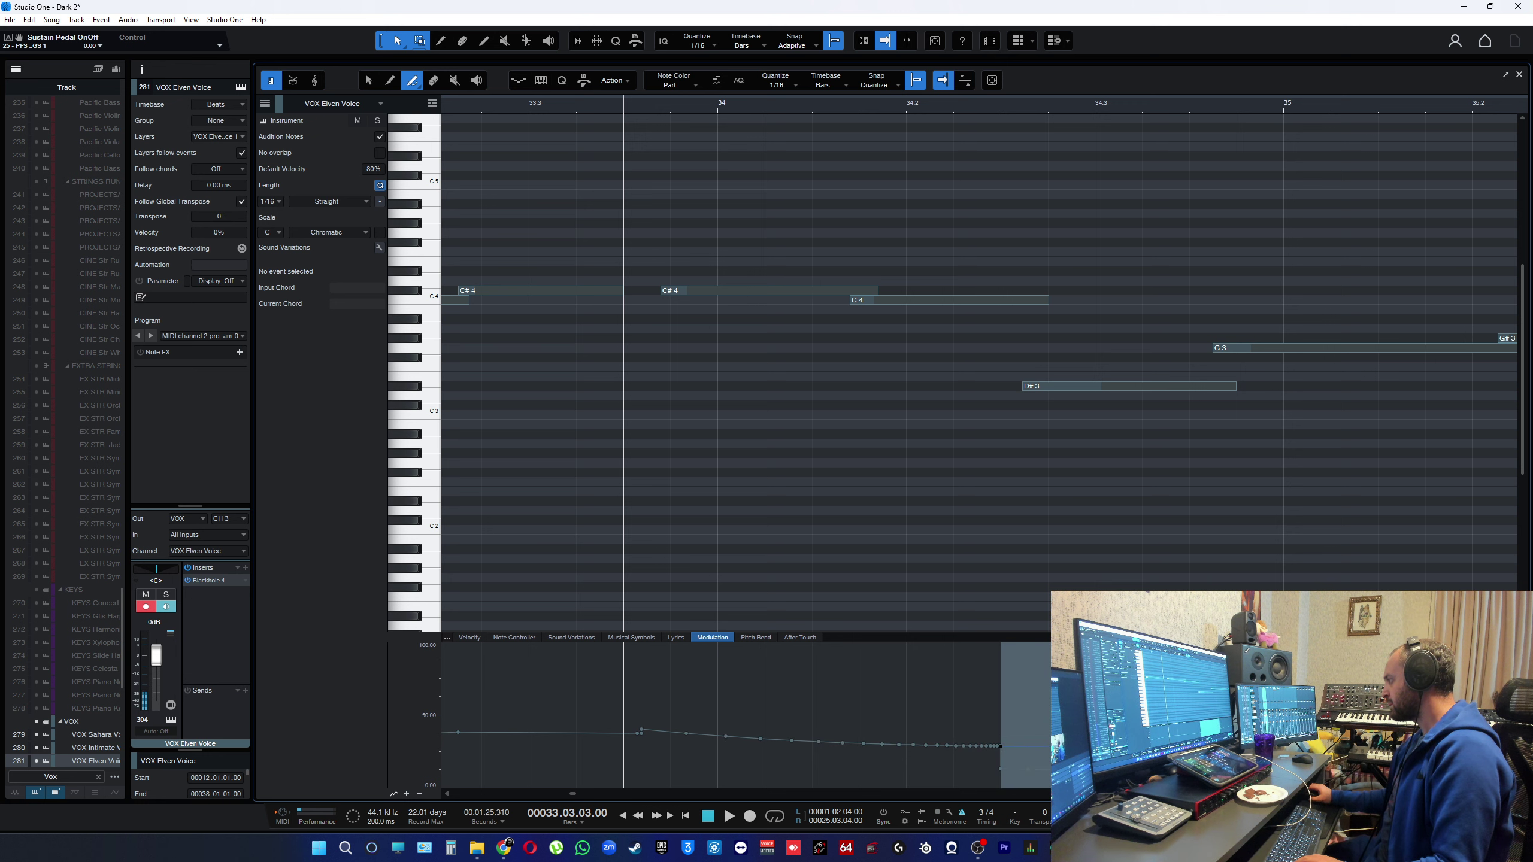
{"action": "key", "text": "1"}
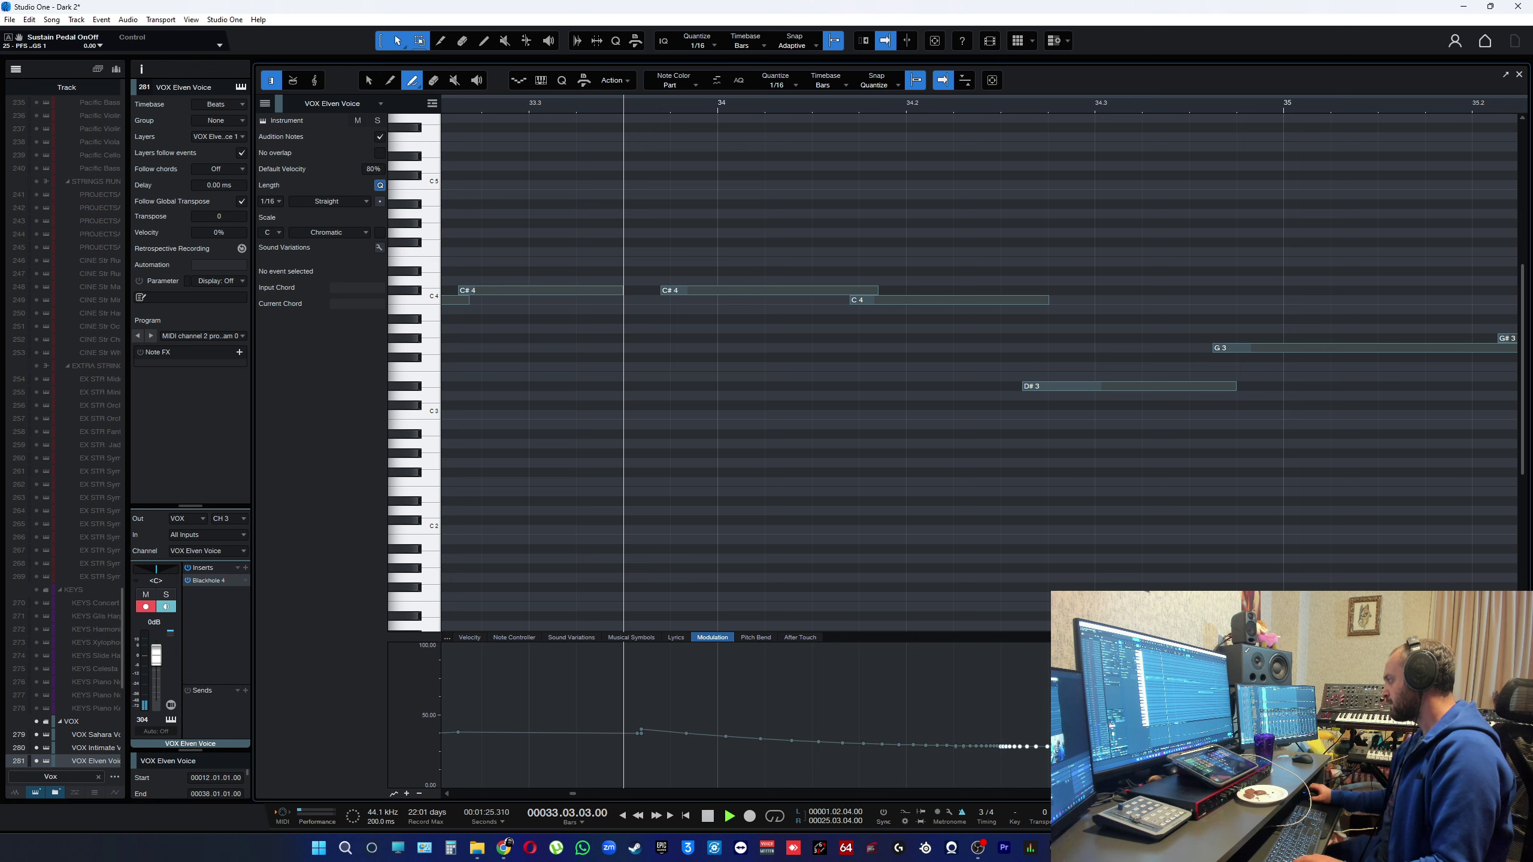
{"action": "key", "text": "space"}
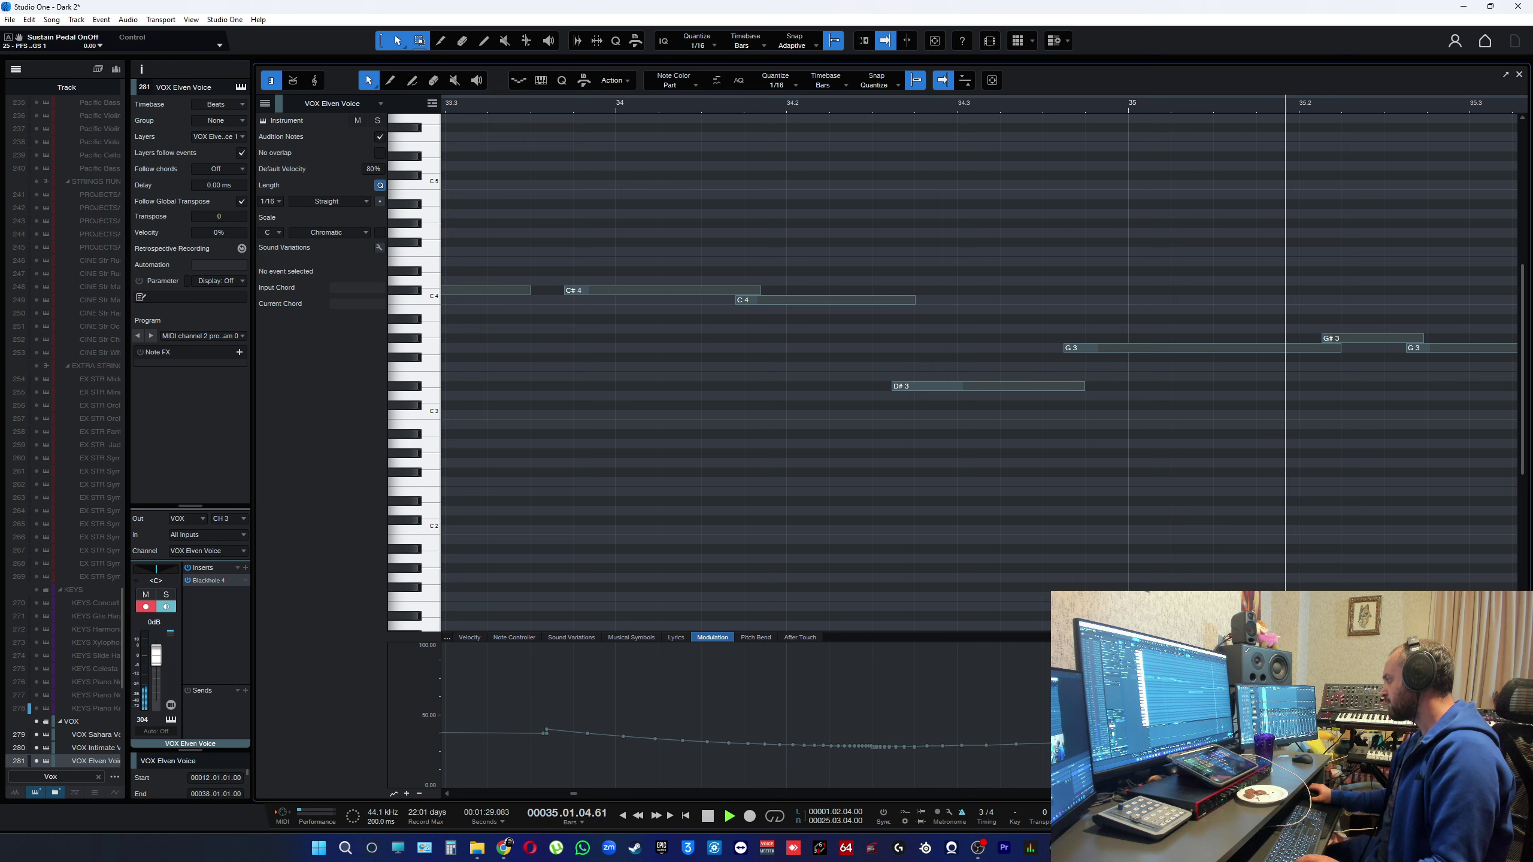
{"action": "key", "text": "space"}
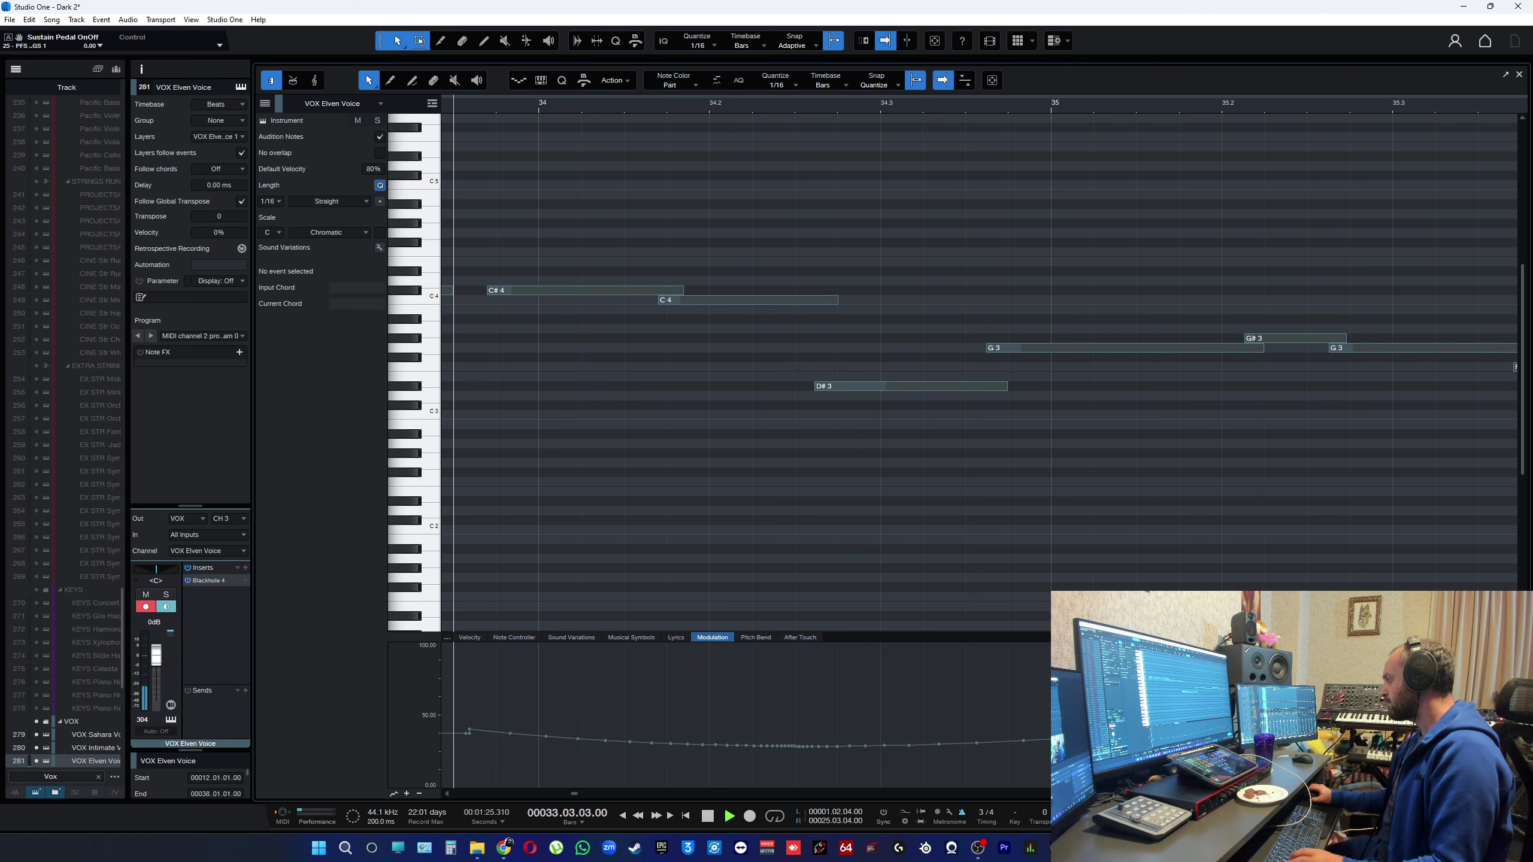
- Replay the Elven Voice phrase from 33.03.03.00 to check the note transitions through bars 34–35
{"action": "key", "text": "space"}
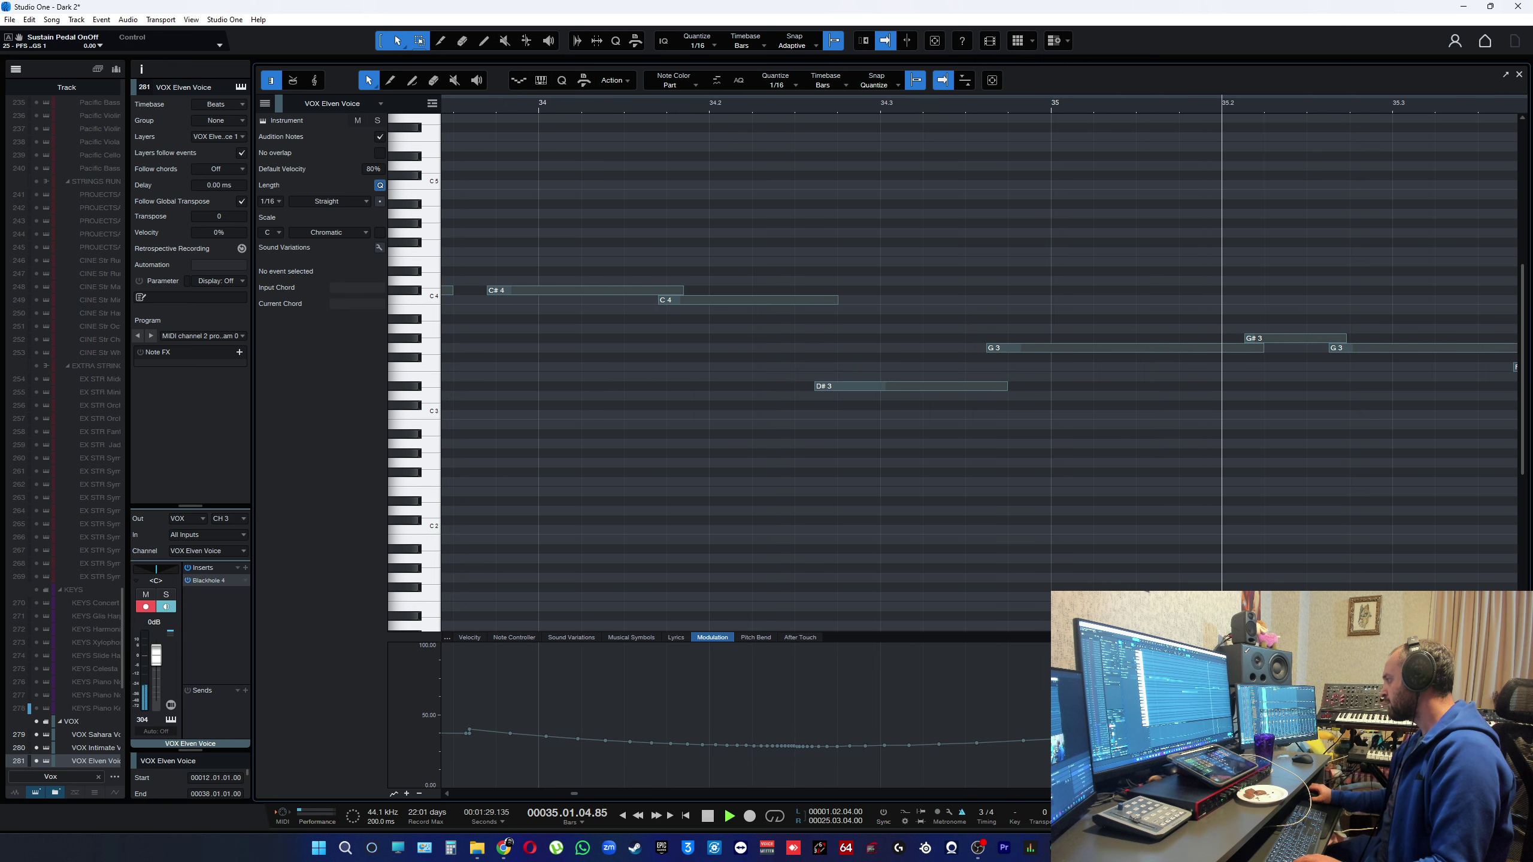
{"action": "key", "text": "space"}
{"action": "key", "text": "space"}
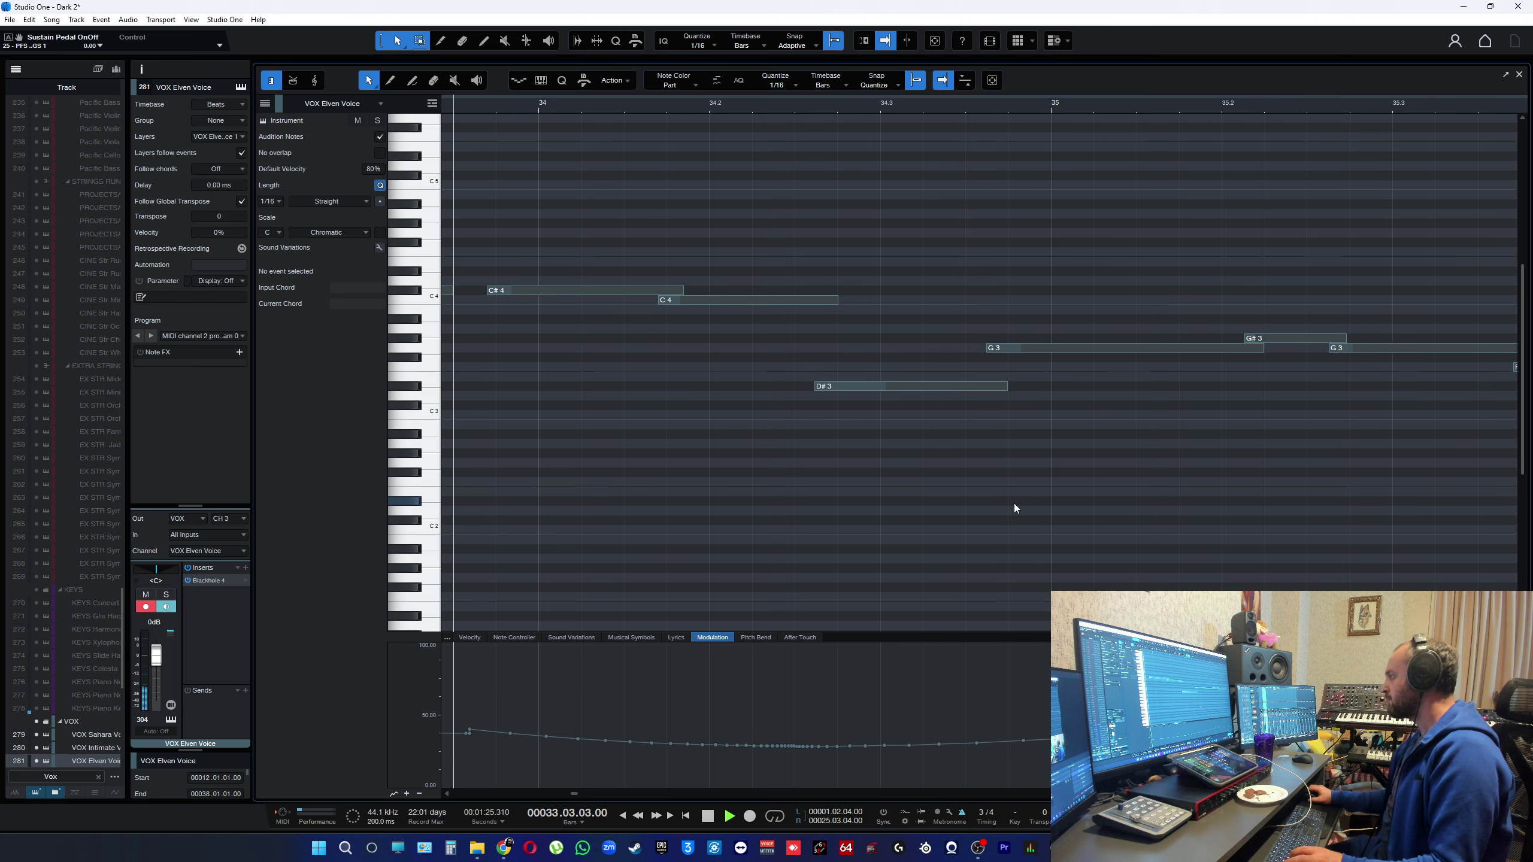
{"action": "scroll", "coordinate": [674, 477], "scroll_direction": "up", "scroll_amount": 2}
{"action": "scroll", "coordinate": [675, 476], "scroll_direction": "down", "scroll_amount": 7}
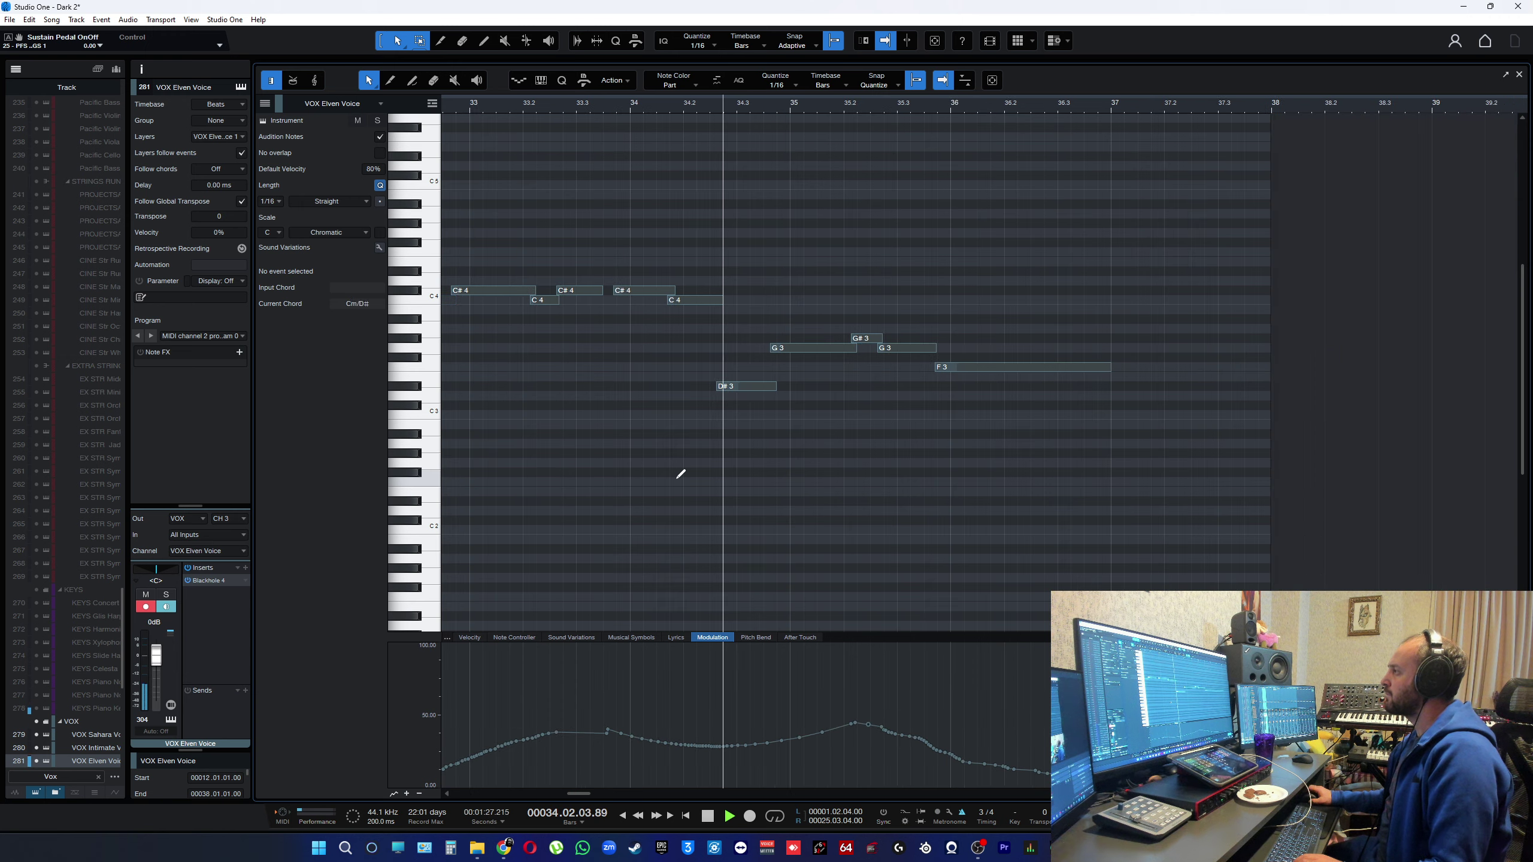
{"action": "key", "text": "space"}
{"action": "scroll", "coordinate": [640, 310], "scroll_direction": "up", "scroll_amount": 6}
{"action": "scroll", "coordinate": [700, 331], "scroll_direction": "down", "scroll_amount": 3}
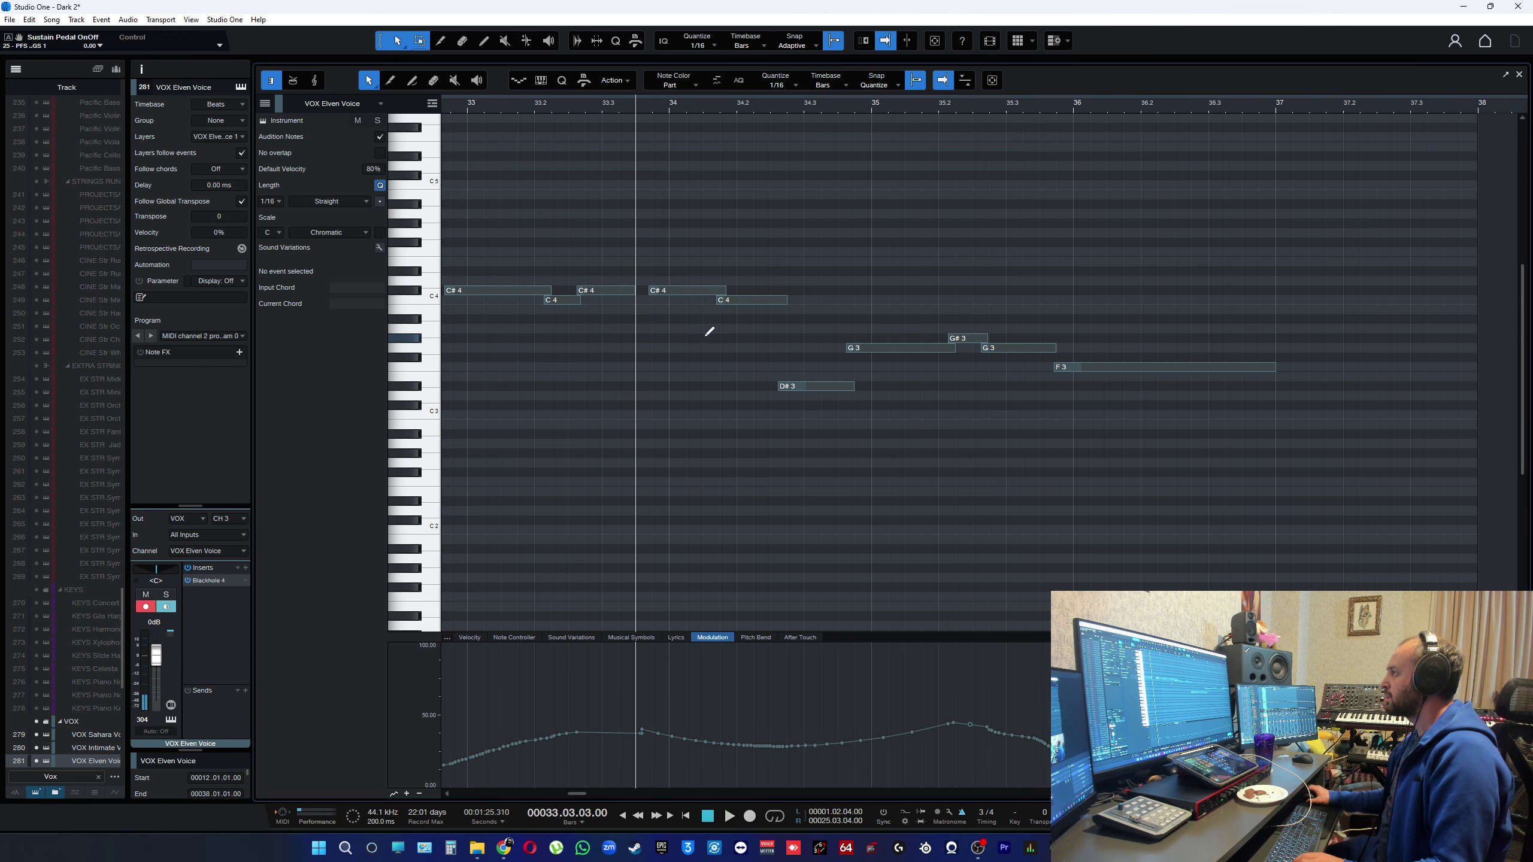
- Shorten the C#4 before the bar 34 C4 to end at 34.01.04.00 and replay from 33.01.03.00
{"action": "left_click", "coordinate": [509, 106]}
{"action": "key", "text": "space"}
{"action": "scroll", "coordinate": [556, 369], "scroll_direction": "up", "scroll_amount": 5}
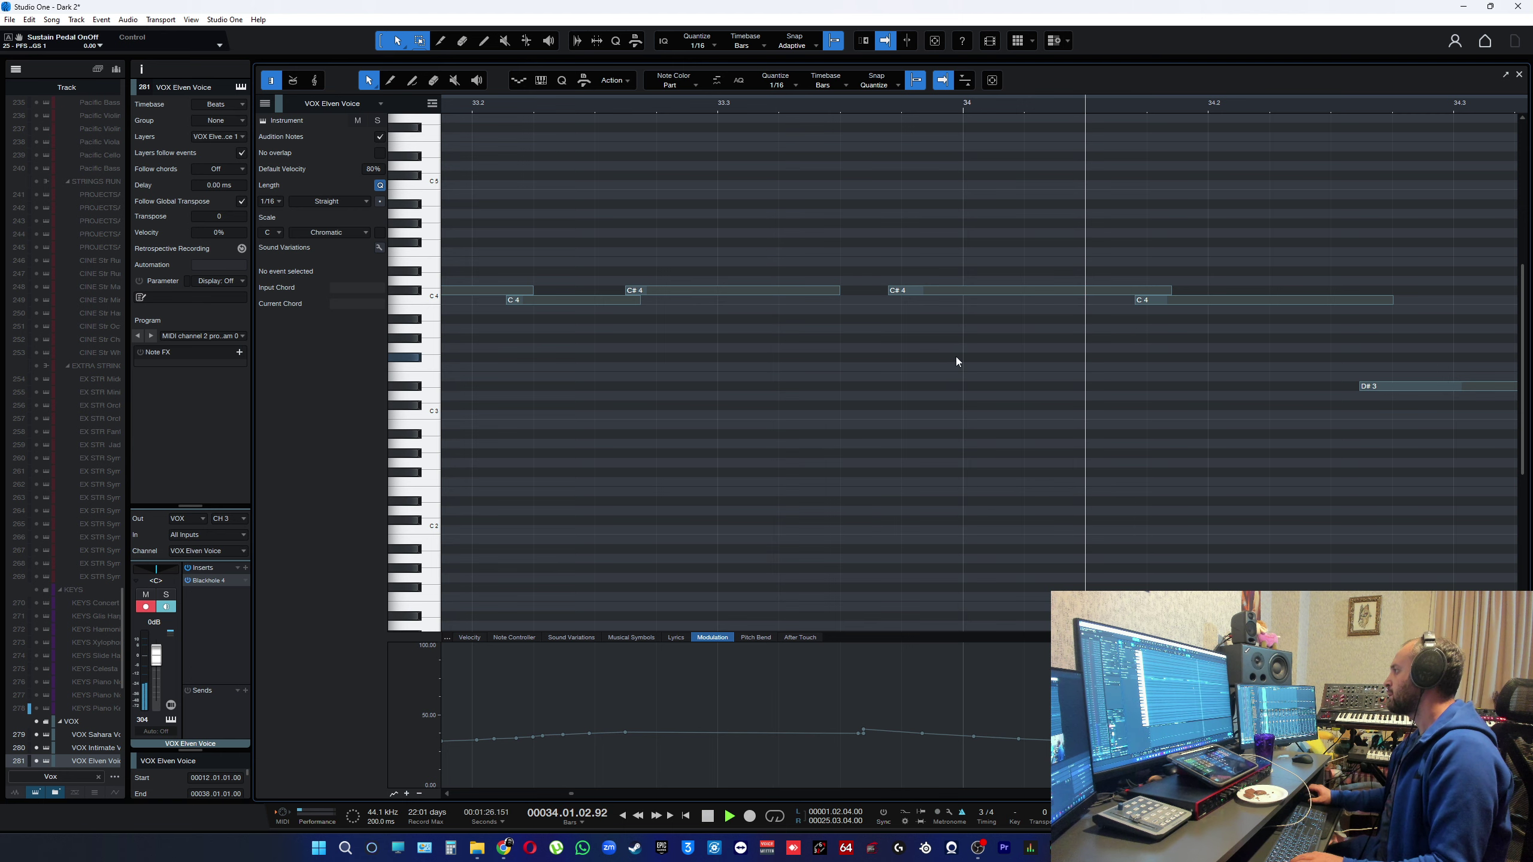
{"action": "key", "text": "space"}
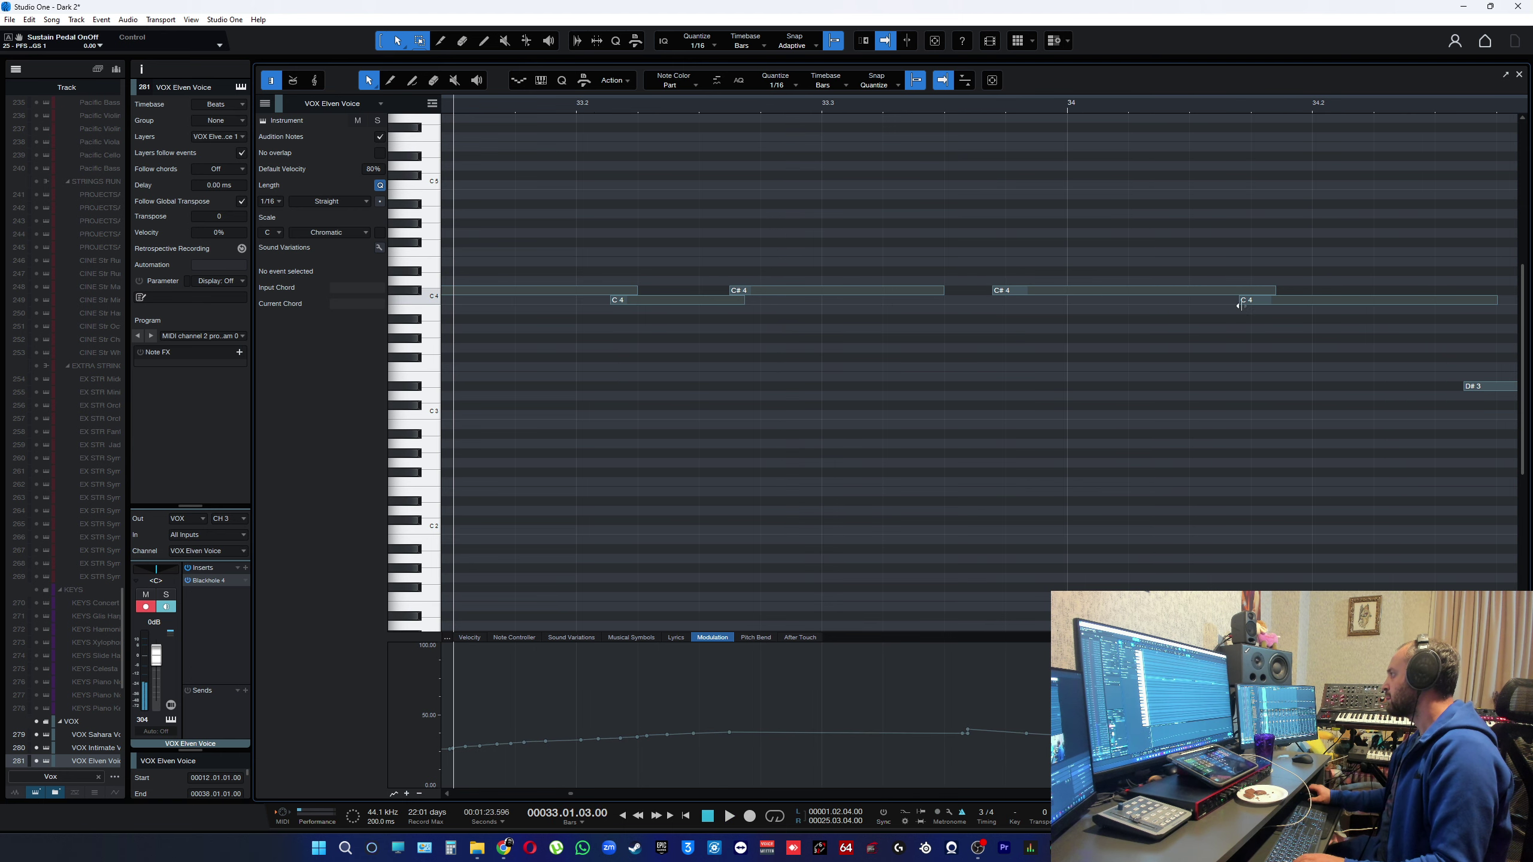
{"action": "left_click_drag", "start_coordinate": [1275, 291], "coordinate": [1255, 296]}
{"action": "key", "text": "space"}
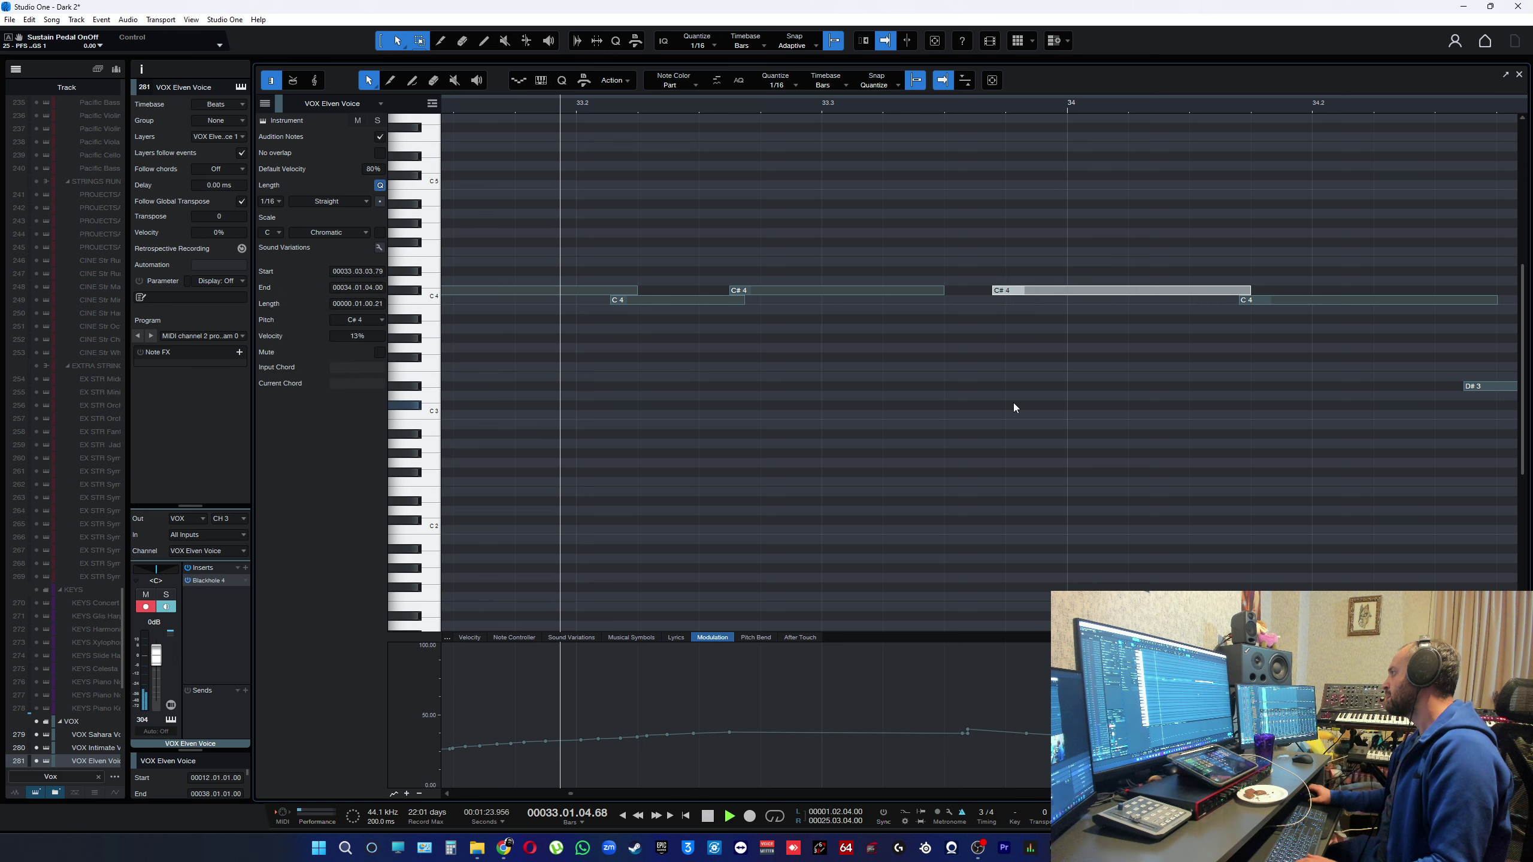
{"action": "left_click", "coordinate": [1009, 417]}
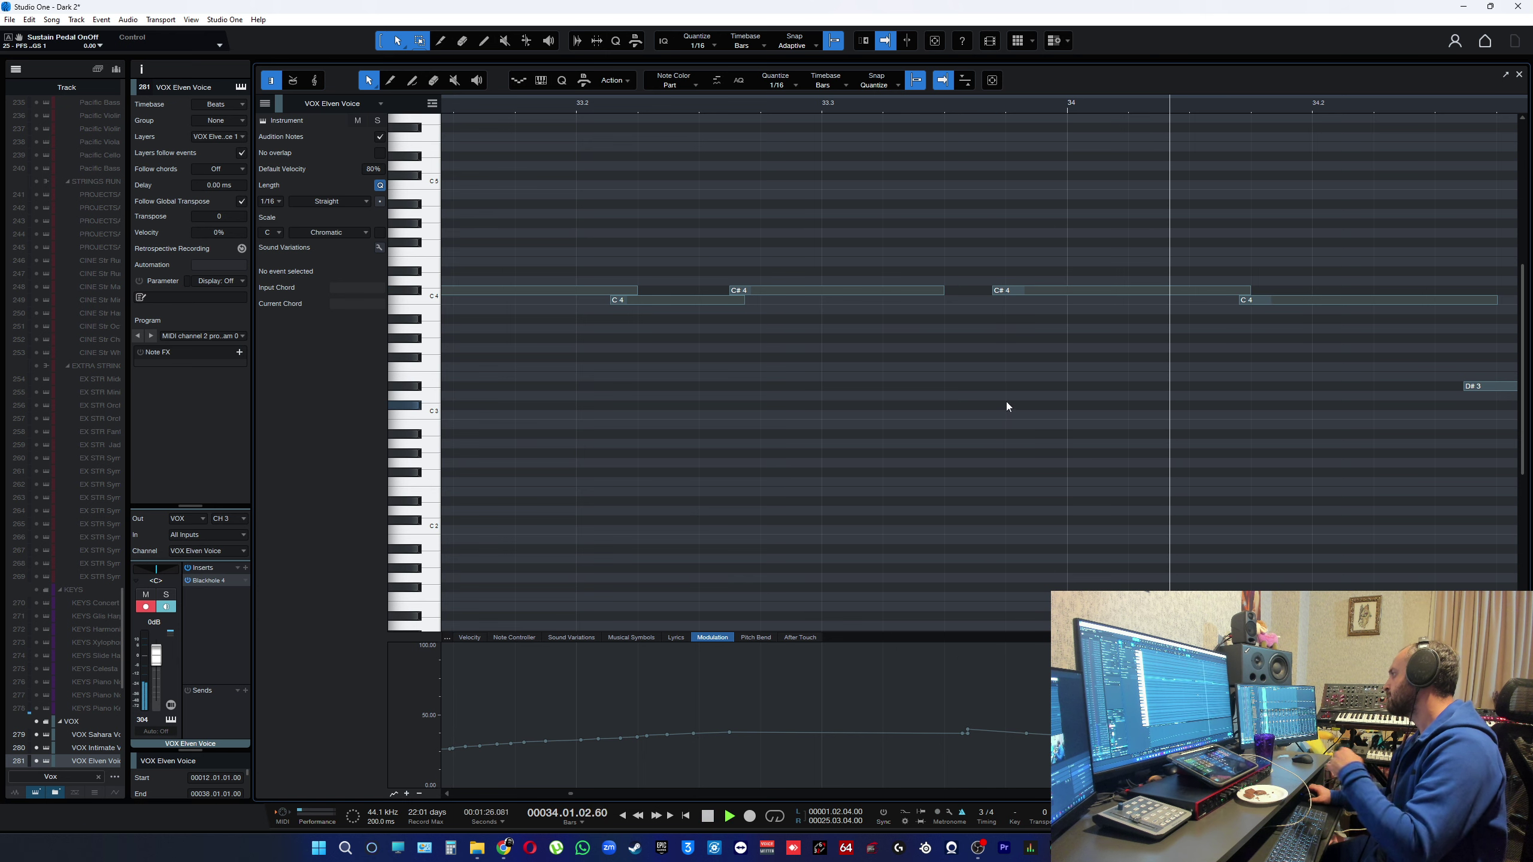
{"action": "key", "text": "space"}
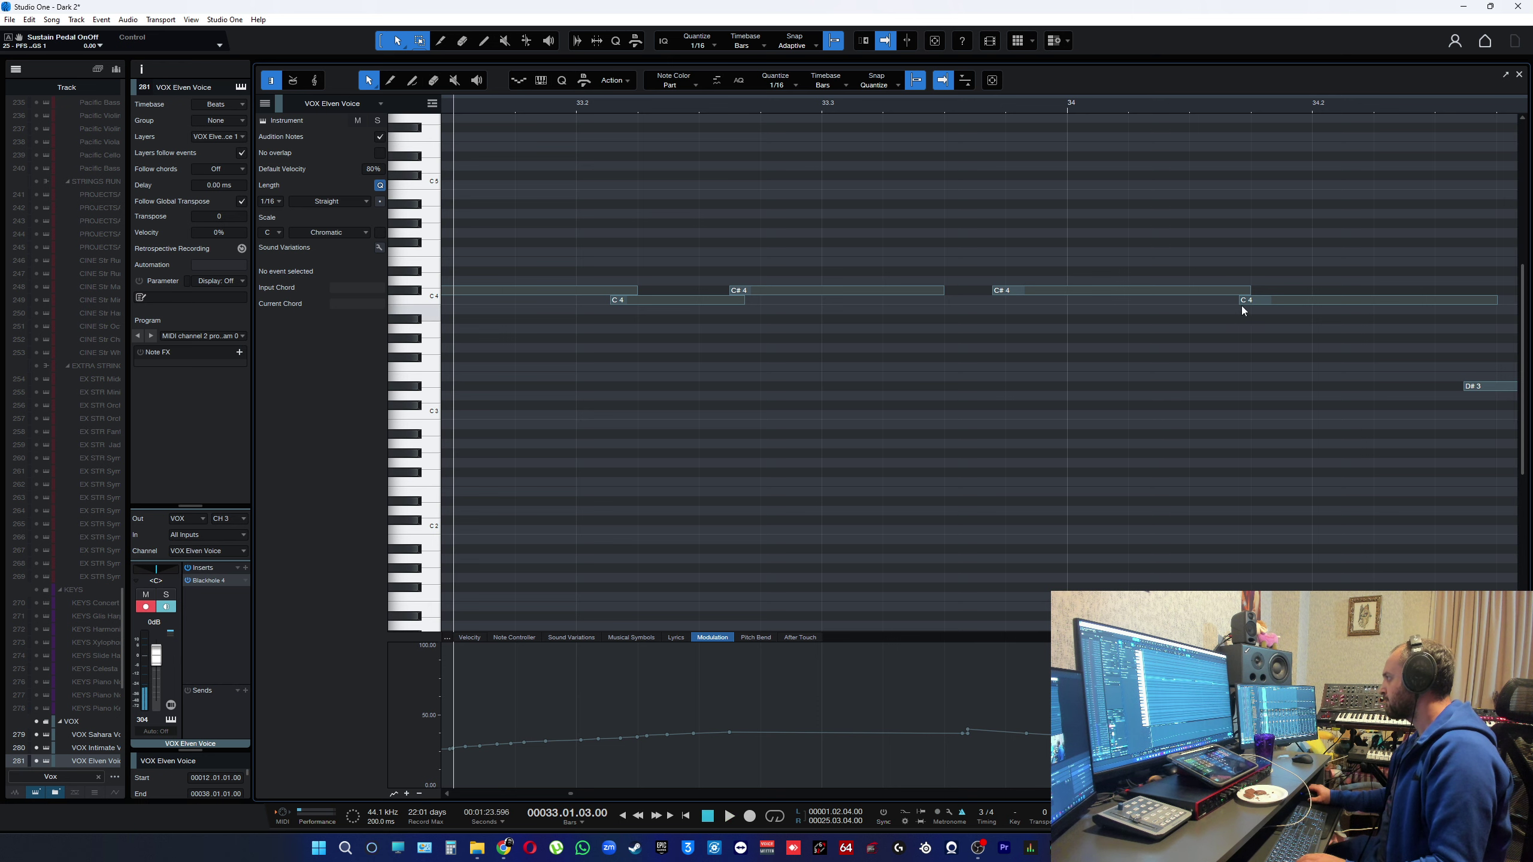
- Extend the start of the bar 34 C4 back to 34.01.03.60 and play the phrase again
{"action": "left_click_drag", "start_coordinate": [1242, 306], "coordinate": [1227, 307]}
{"action": "key", "text": "space"}
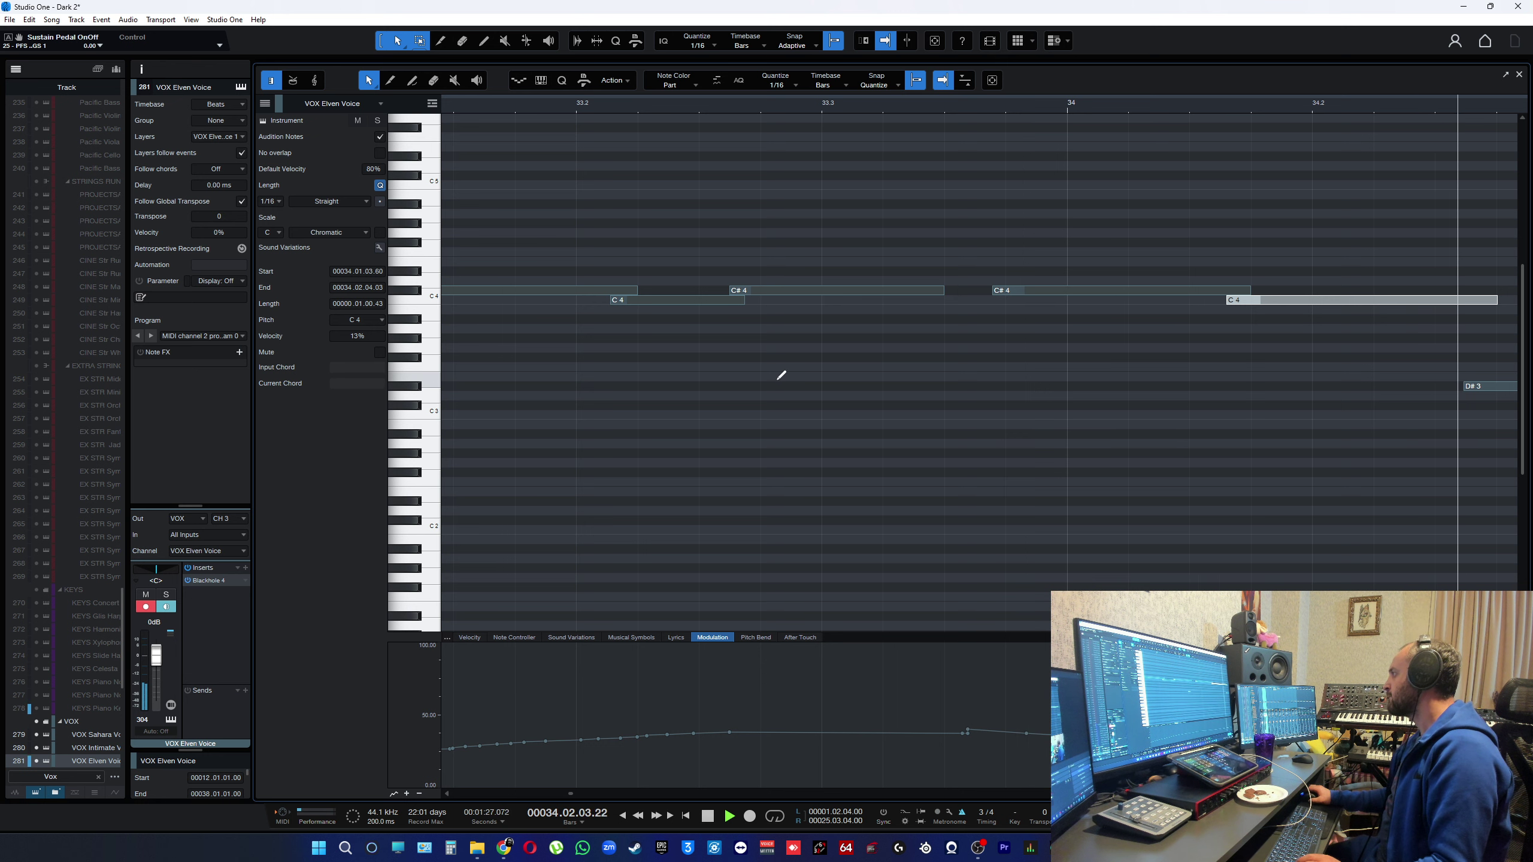
{"action": "scroll", "coordinate": [694, 375], "scroll_direction": "down", "scroll_amount": 4}
{"action": "key", "text": "space"}
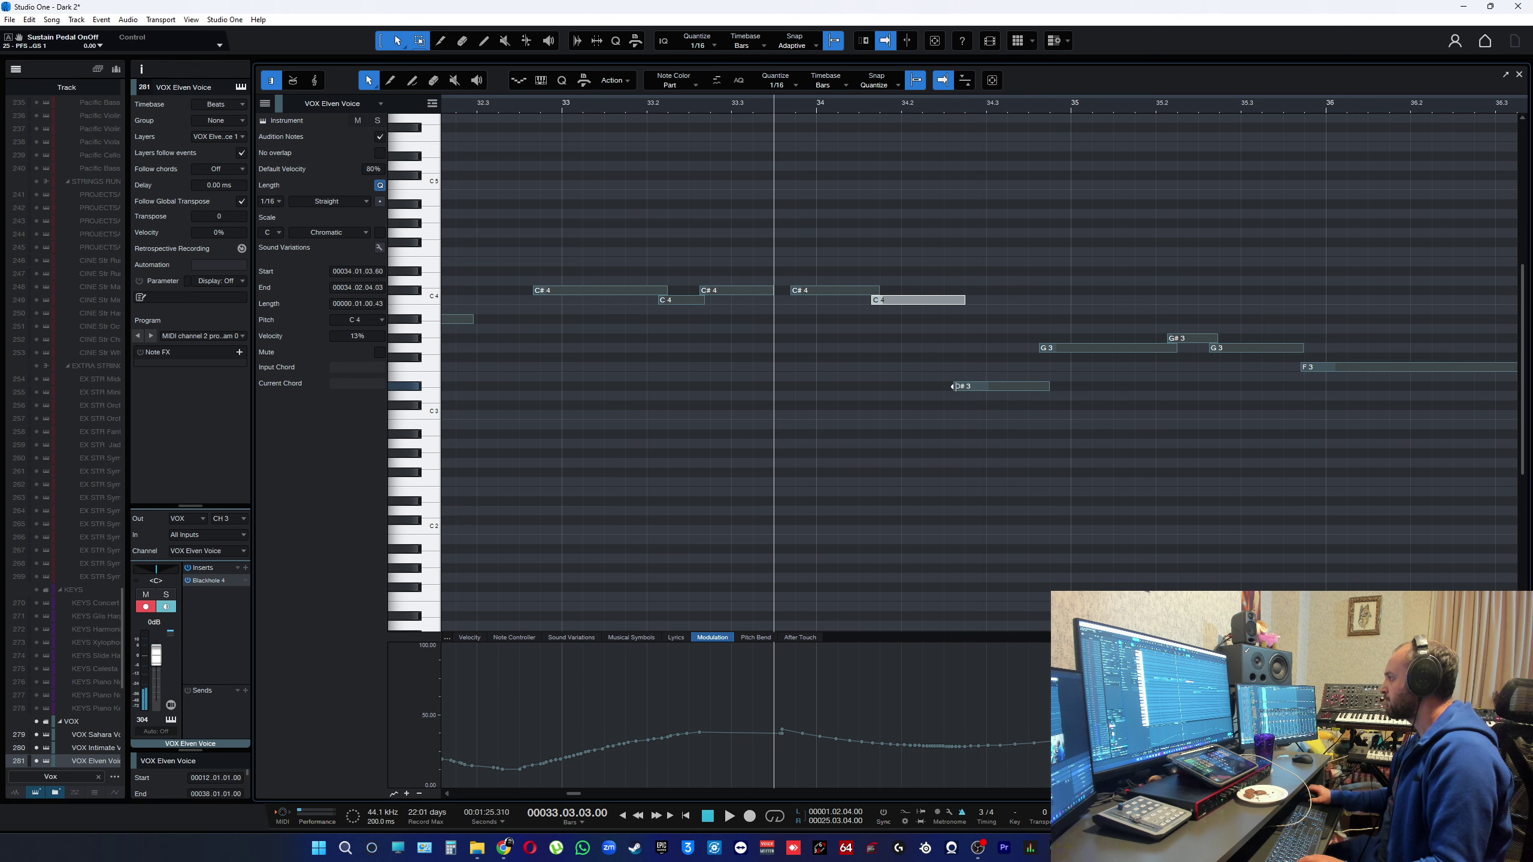
- Set the start of the bar 34 D#3 to 34.02.03.64 and listen to how it leads into the G3
{"action": "key", "text": "space"}
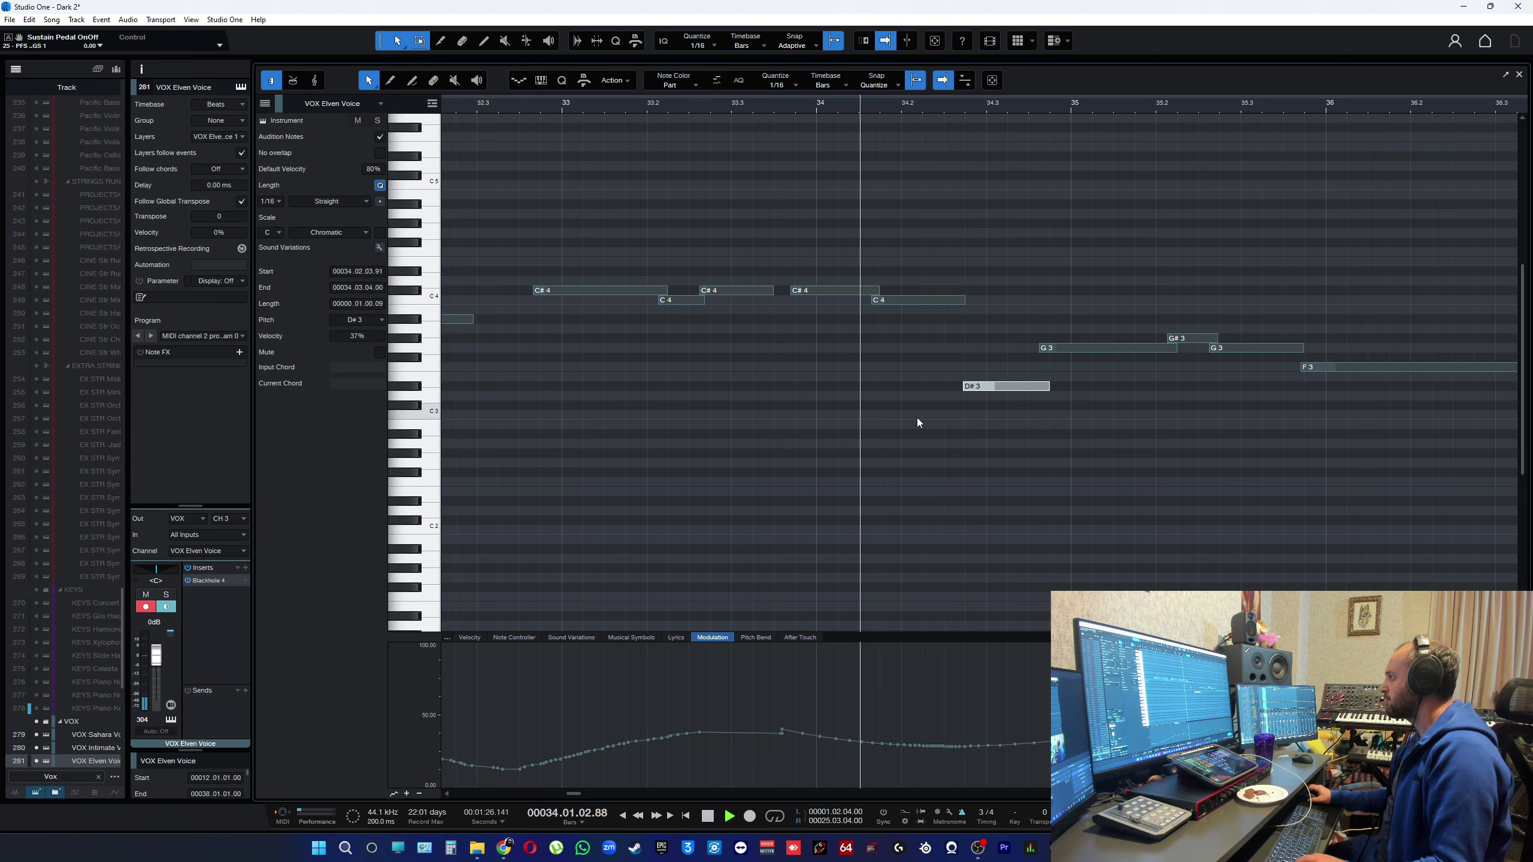
{"action": "scroll", "coordinate": [1026, 447], "scroll_direction": "up", "scroll_amount": 2, "text": "ctrl"}
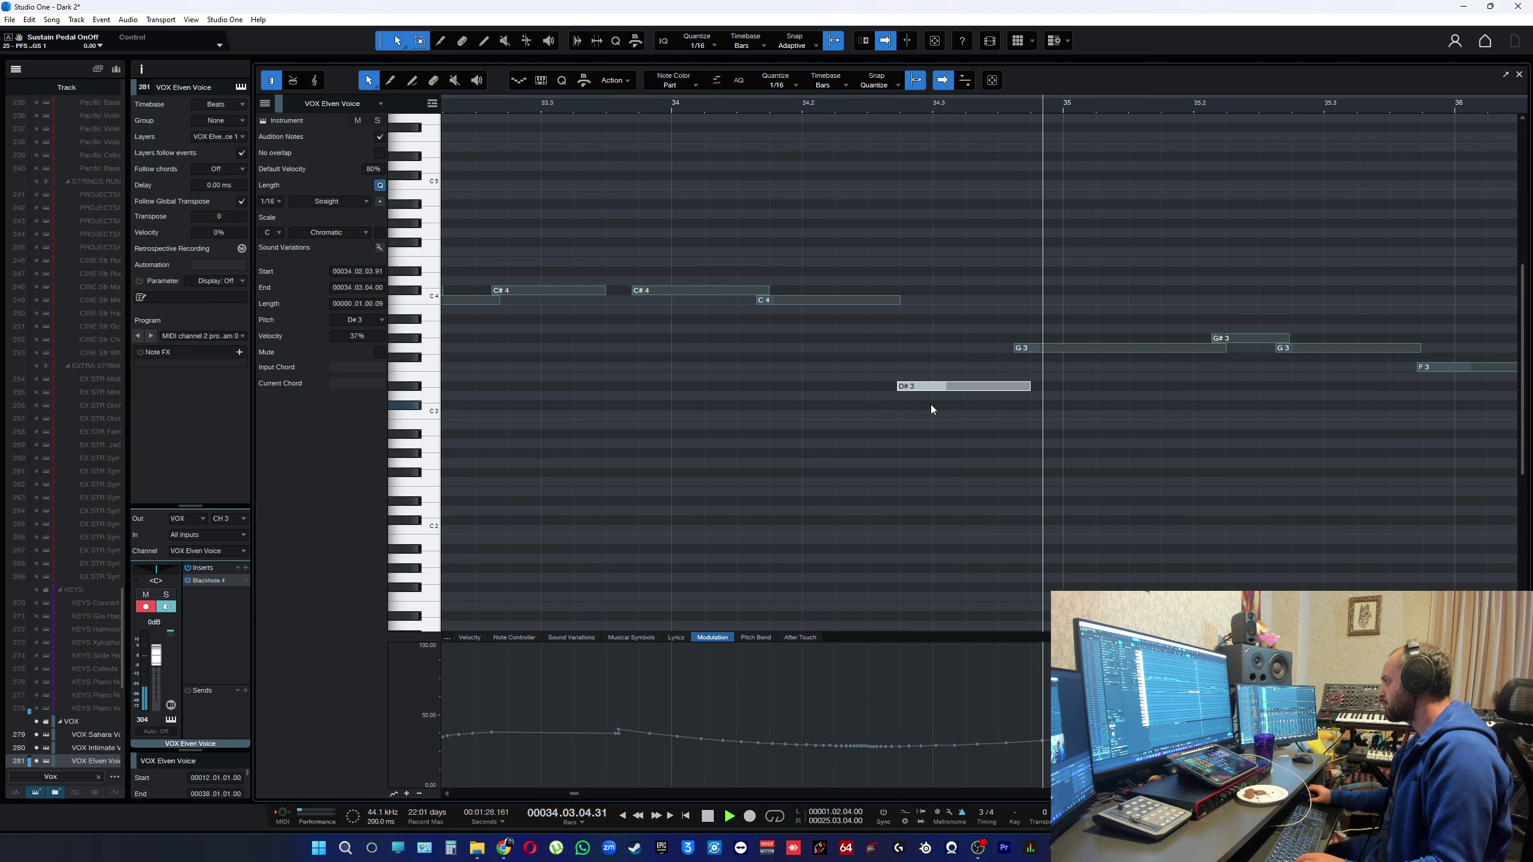
{"action": "key", "text": "space"}
{"action": "left_click_drag", "start_coordinate": [900, 387], "coordinate": [889, 387]}
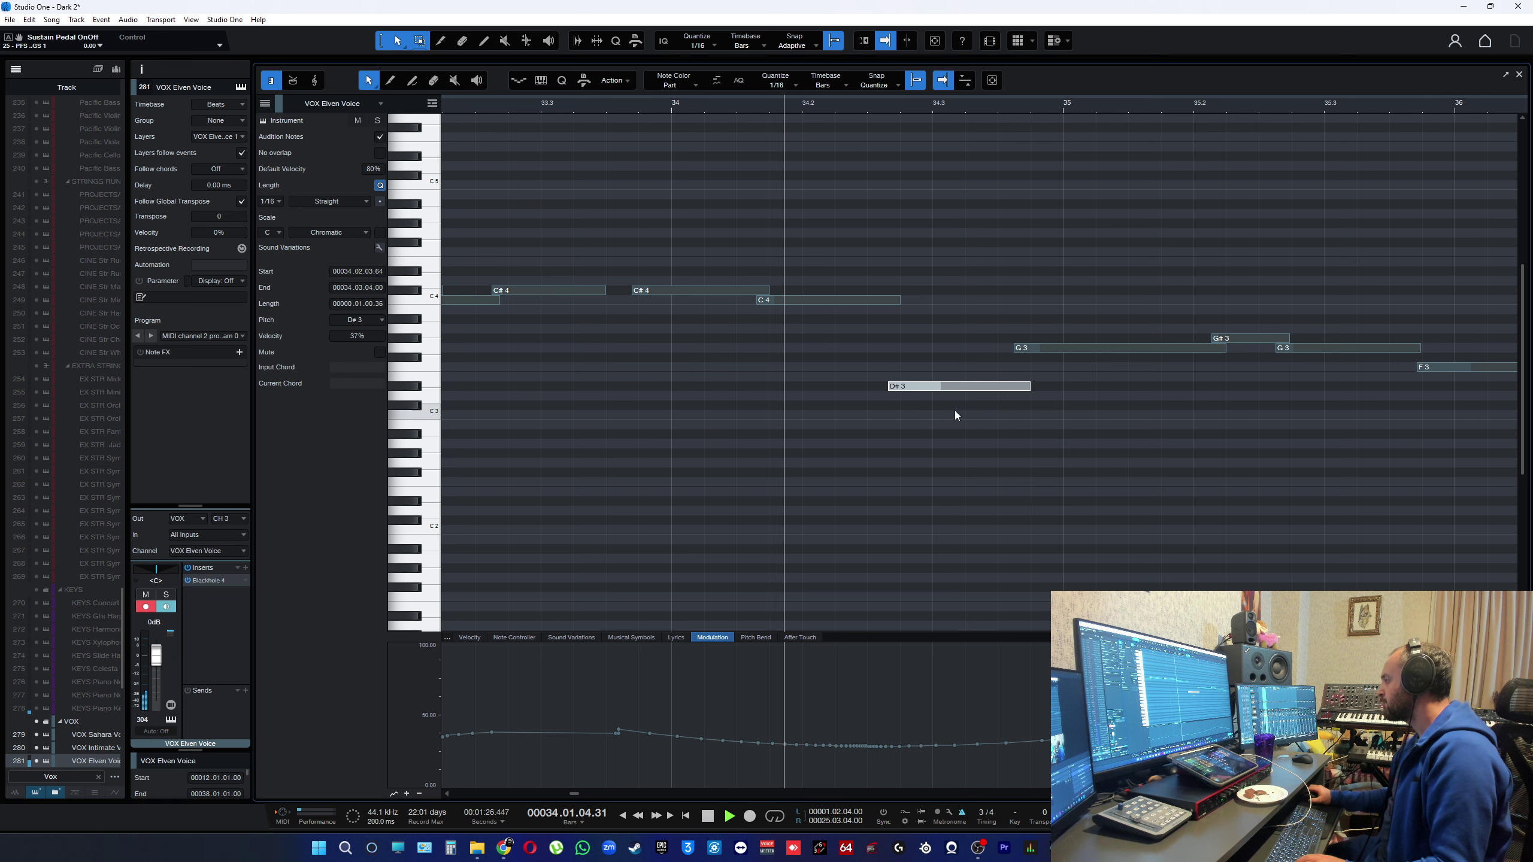
{"action": "scroll", "coordinate": [953, 414], "scroll_direction": "up", "scroll_amount": 3, "text": "alt"}
{"action": "scroll", "coordinate": [950, 418], "scroll_direction": "up", "scroll_amount": 2, "text": "ctrl"}
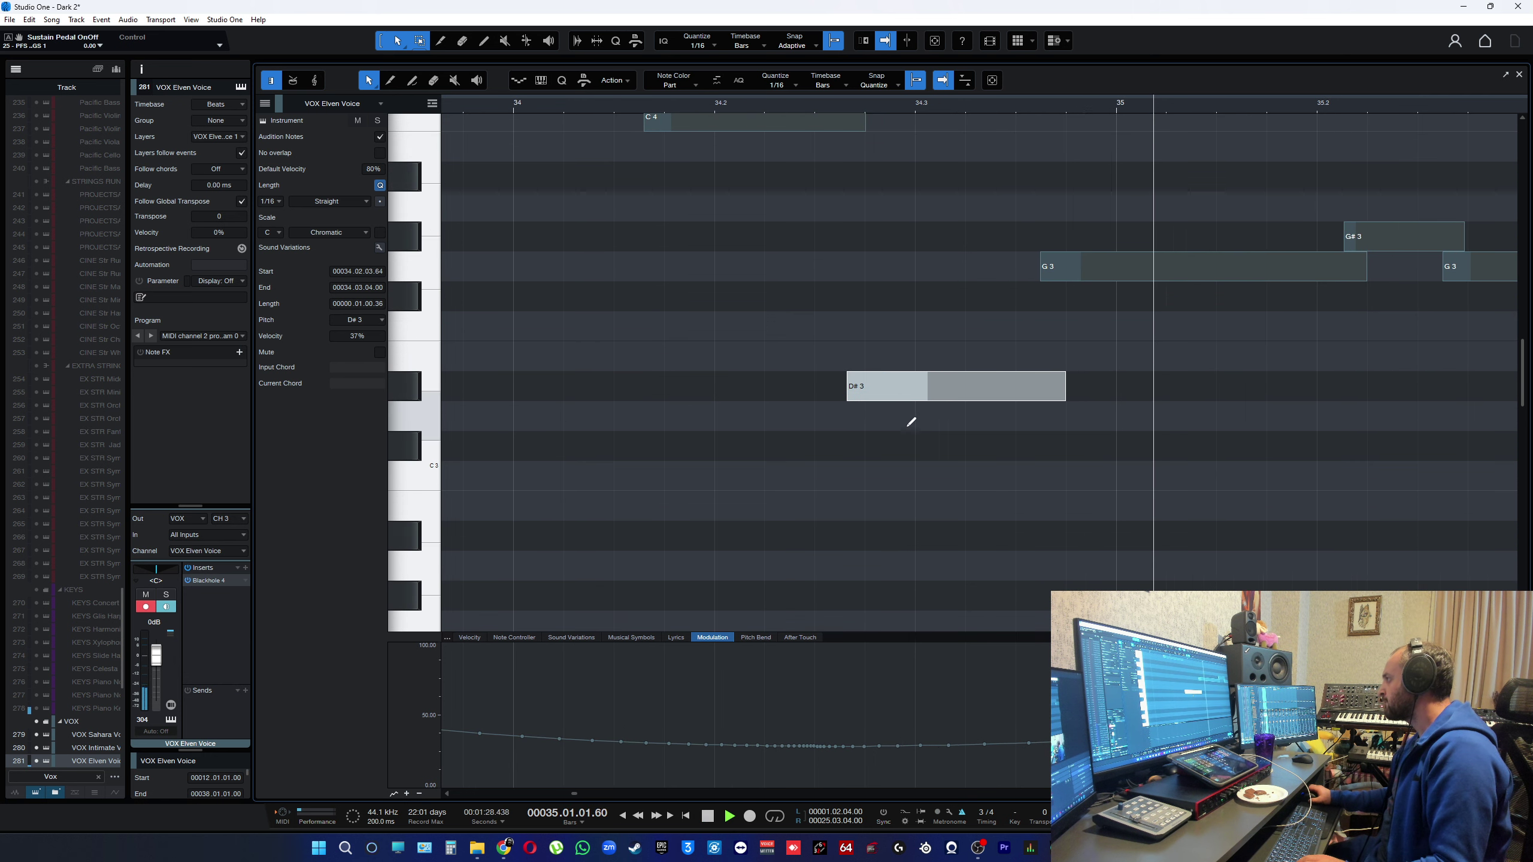
{"action": "scroll", "coordinate": [910, 418], "scroll_direction": "down", "scroll_amount": 3, "text": "ctrl"}
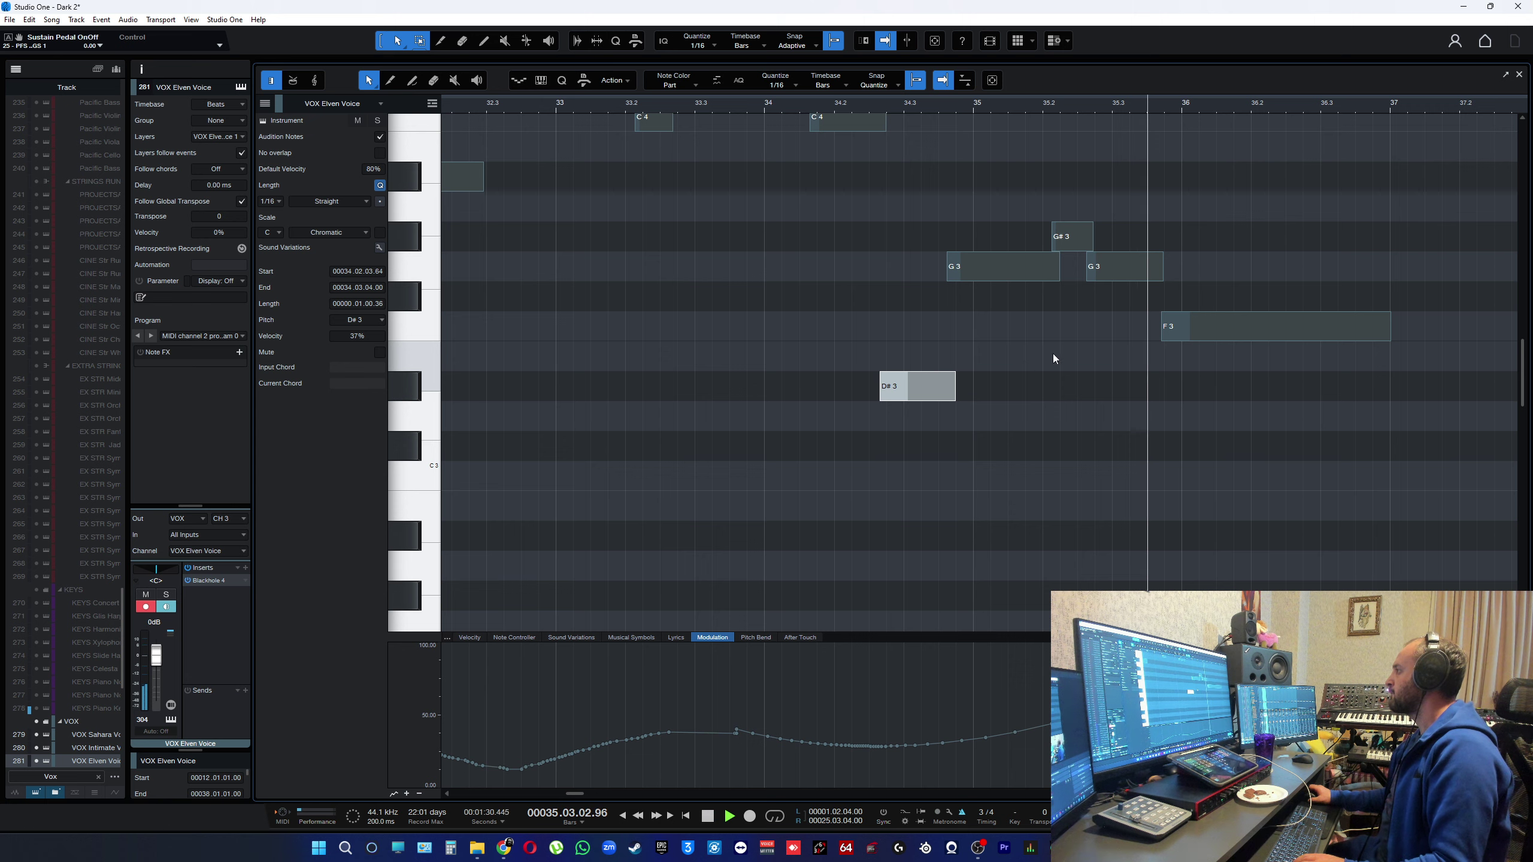
{"action": "key", "text": "space"}
- Trim the start of the second bar 35 G3 to 35.02.03.71 and replay the end of the phrase
{"action": "scroll", "coordinate": [1100, 268], "scroll_direction": "up", "scroll_amount": 5, "text": "ctrl"}
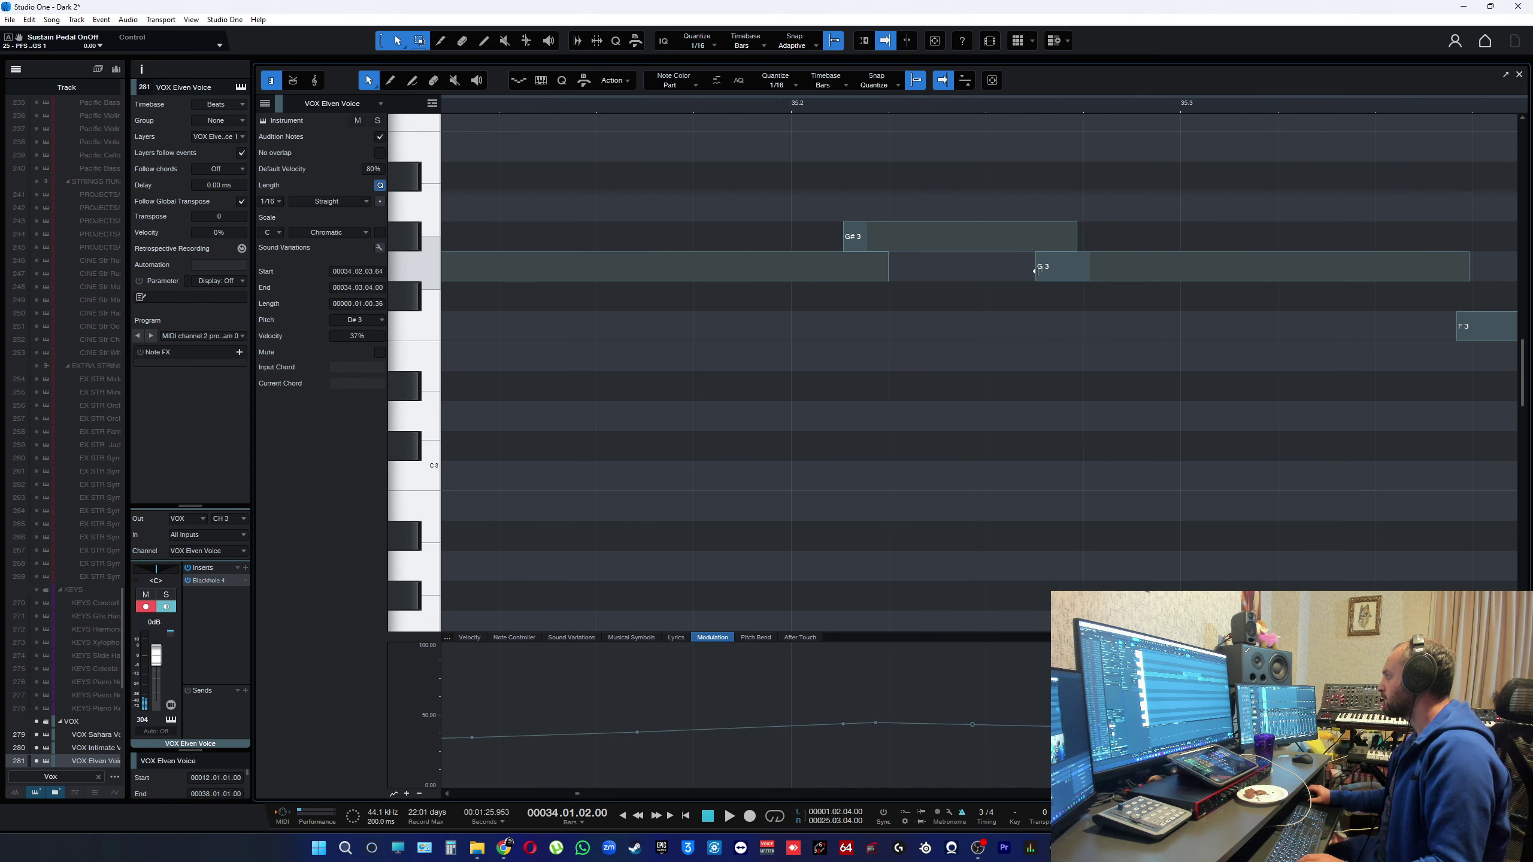
{"action": "left_click", "coordinate": [1034, 270]}
{"action": "scroll", "coordinate": [1003, 343], "scroll_direction": "down", "scroll_amount": 5, "text": "ctrl"}
{"action": "key", "text": "space"}
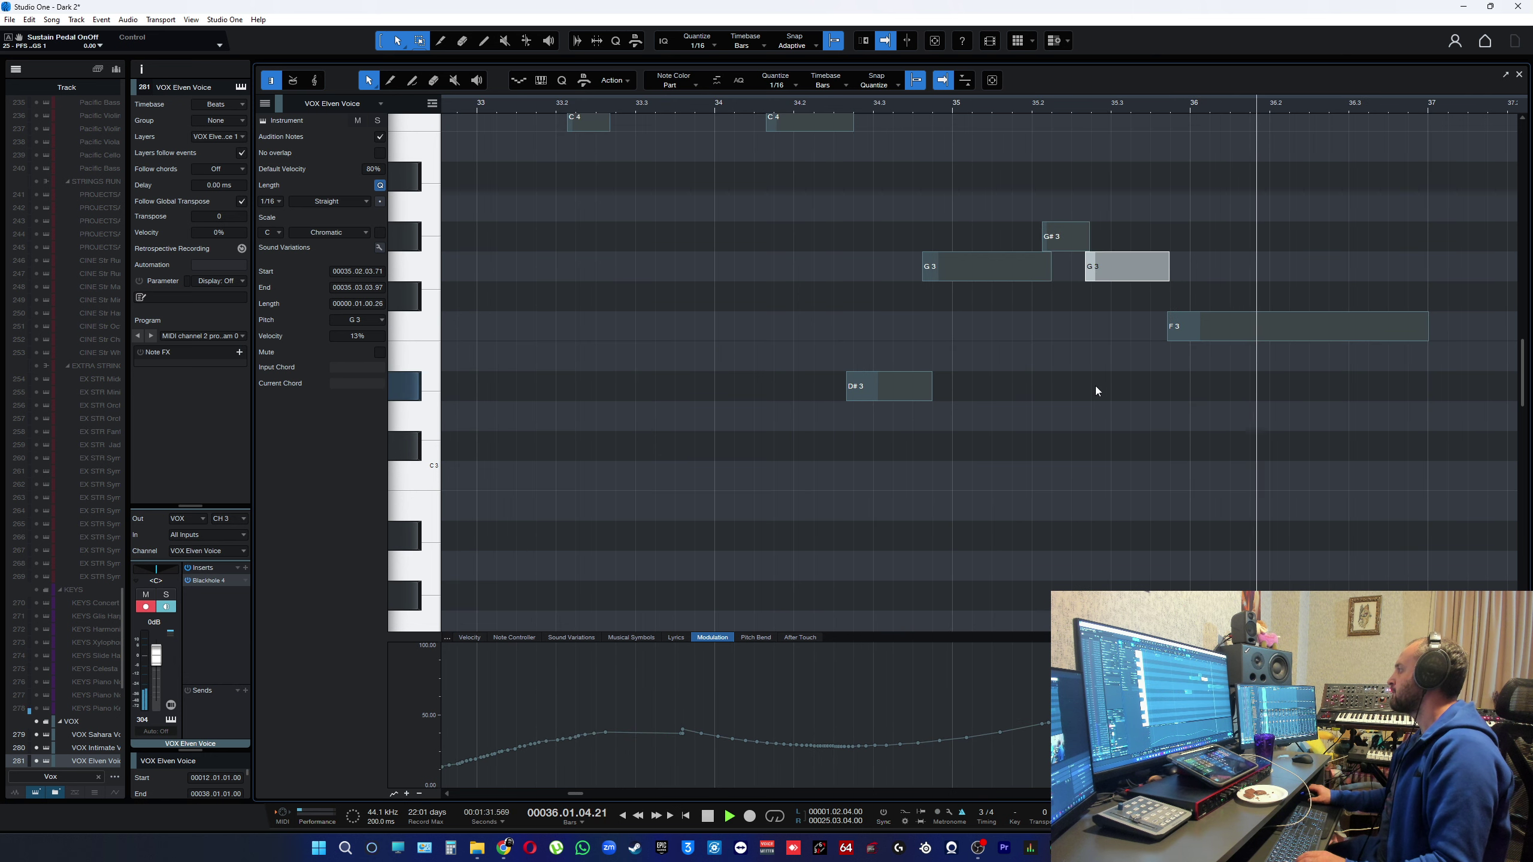
{"action": "scroll", "coordinate": [1044, 372], "scroll_direction": "down", "scroll_amount": 6, "text": "ctrl+shift"}
{"action": "scroll", "coordinate": [1044, 371], "scroll_direction": "down", "scroll_amount": 7, "text": "ctrl"}
{"action": "key", "text": "space"}
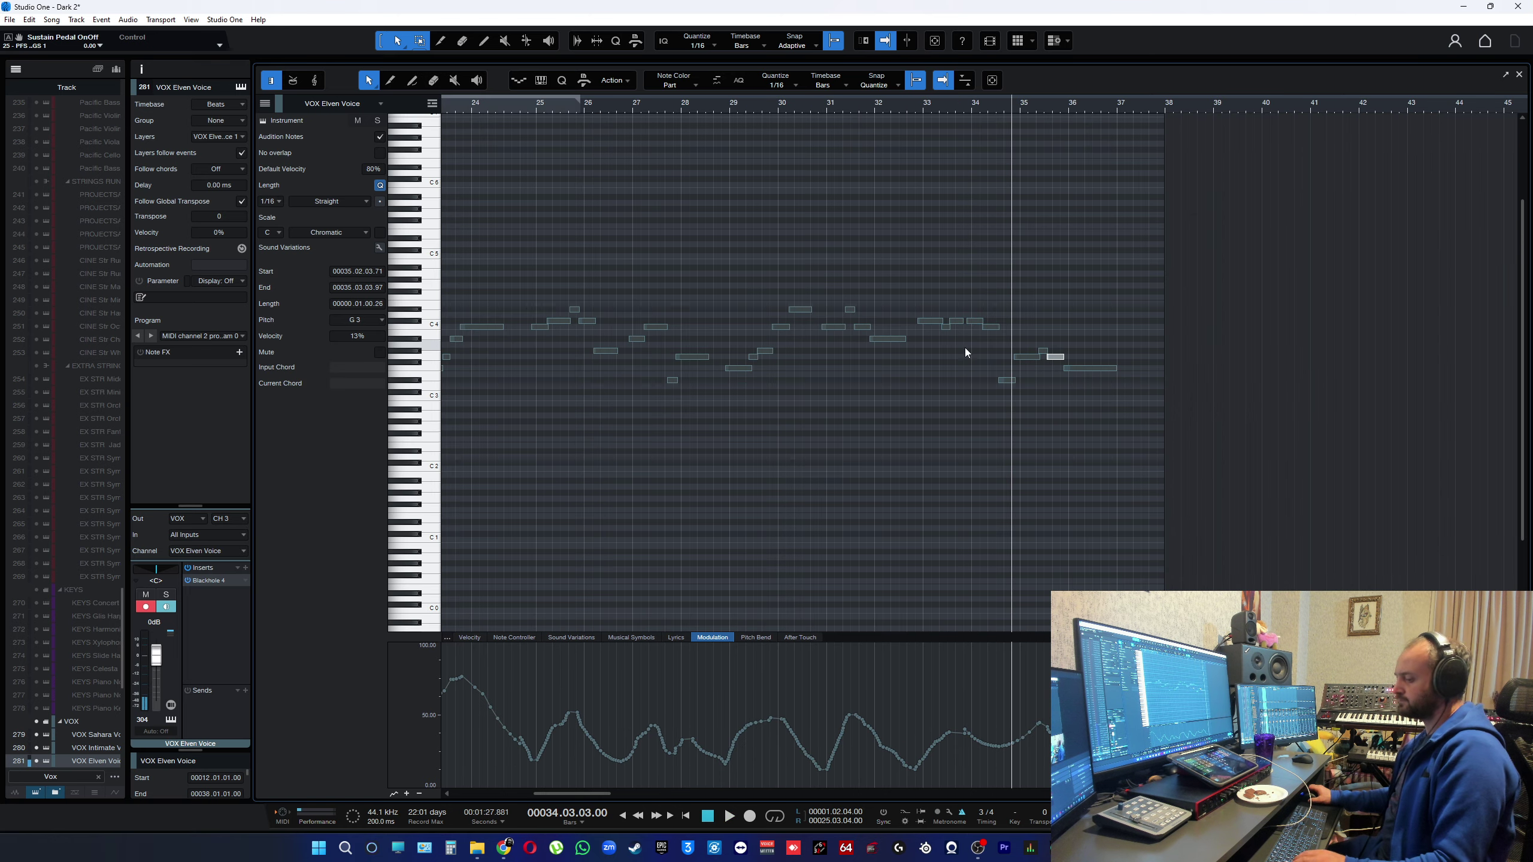
- Save the song and return to the arrangement with the Strings track group displayed
{"action": "key", "text": "ctrl+s"}
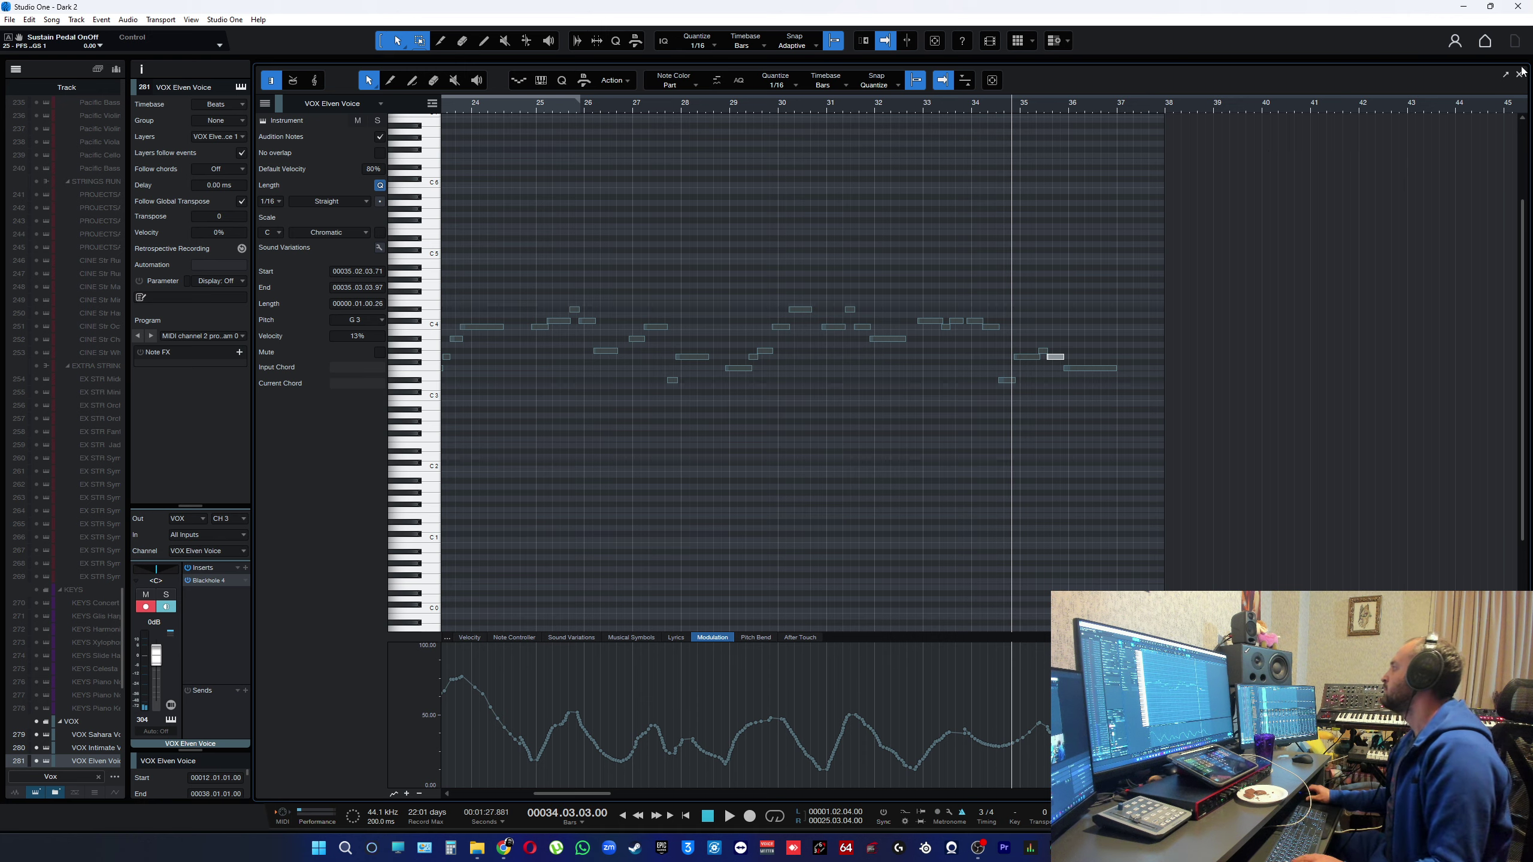
{"action": "left_click", "coordinate": [1519, 75]}
{"action": "left_click", "coordinate": [810, 420]}
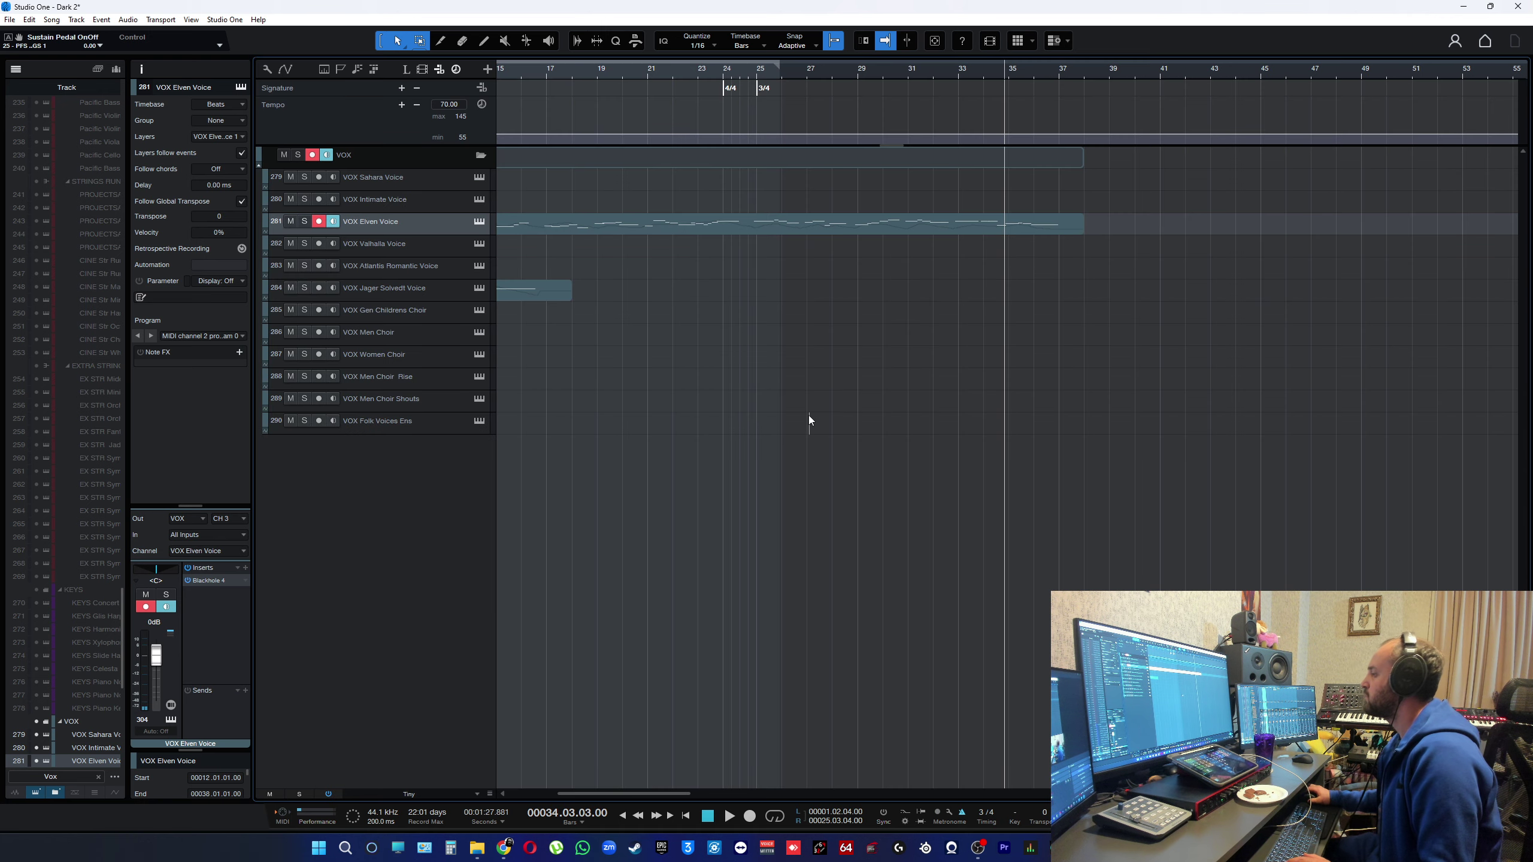
{"action": "scroll", "coordinate": [839, 434], "scroll_direction": "up", "scroll_amount": 10}
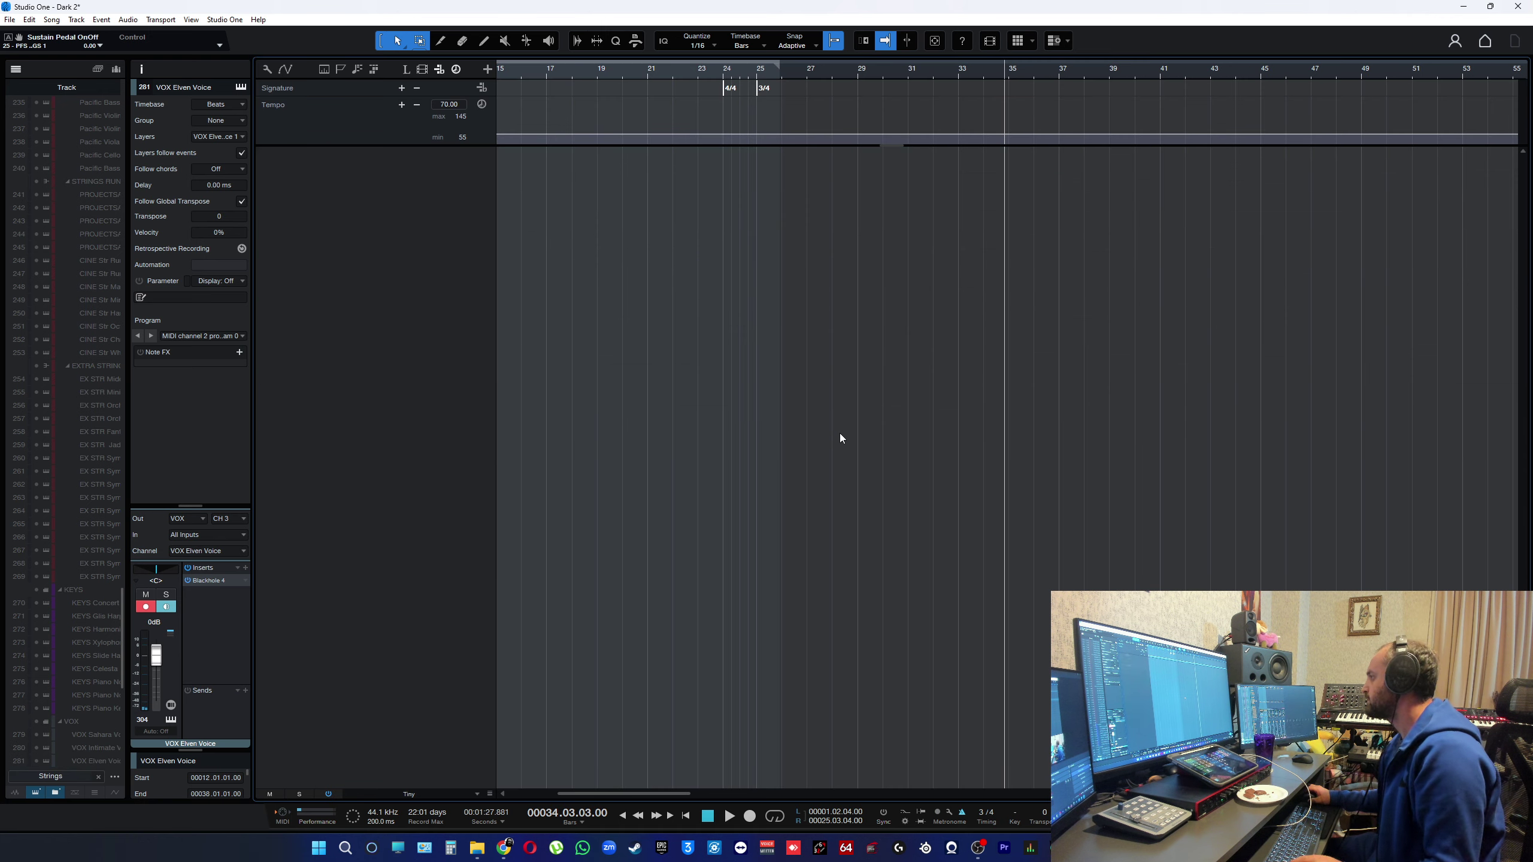
- Play the arrangement from 27.03.01.00 and examine how the string parts support the vocal through bar 36
{"action": "left_click", "coordinate": [828, 70]}
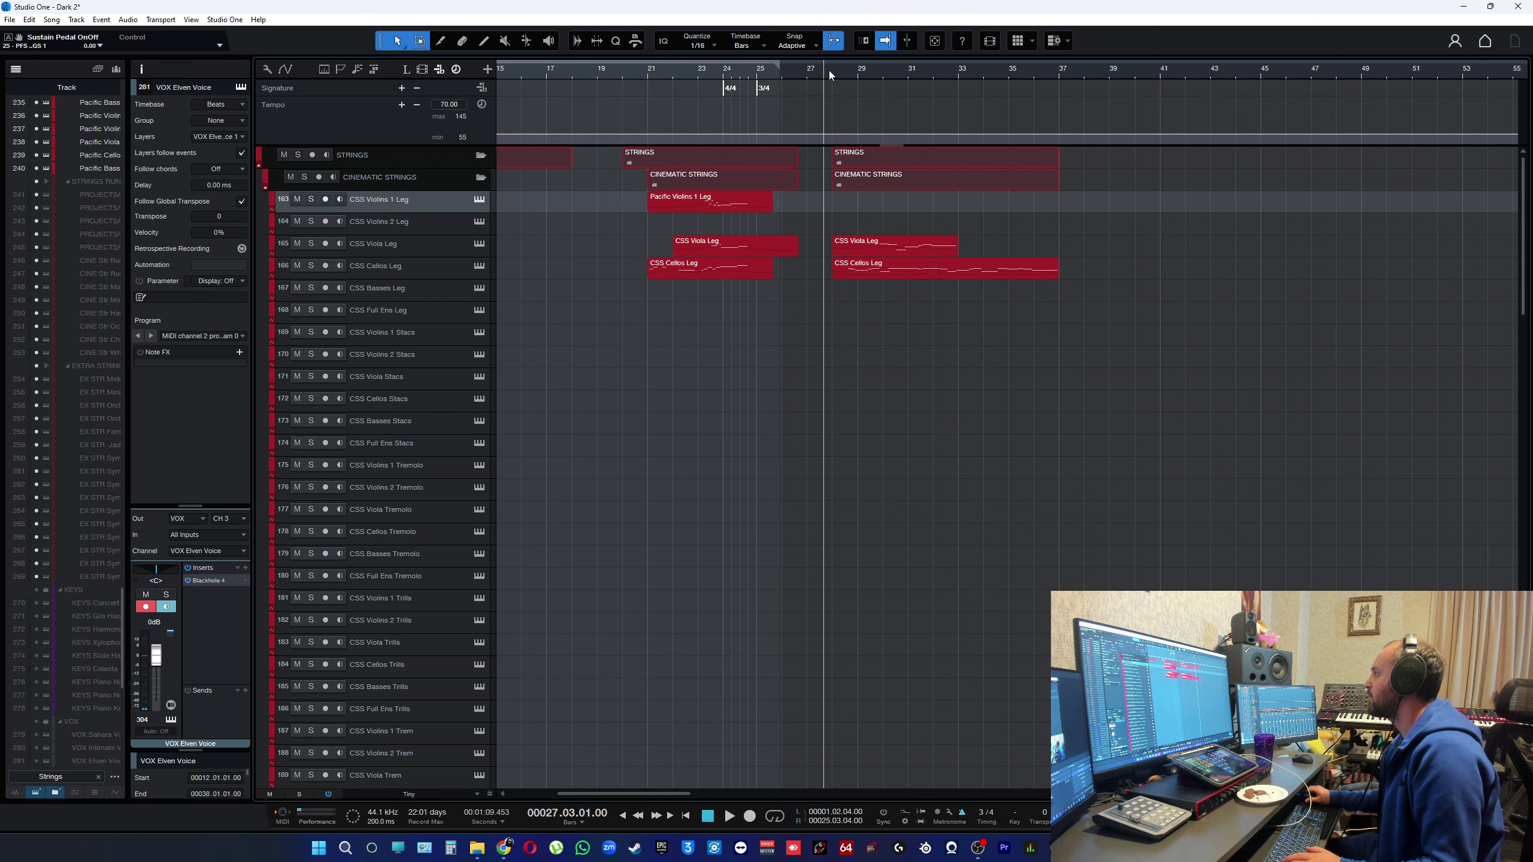
{"action": "key", "text": "space"}
{"action": "scroll", "coordinate": [922, 396], "scroll_direction": "down", "scroll_amount": 2}
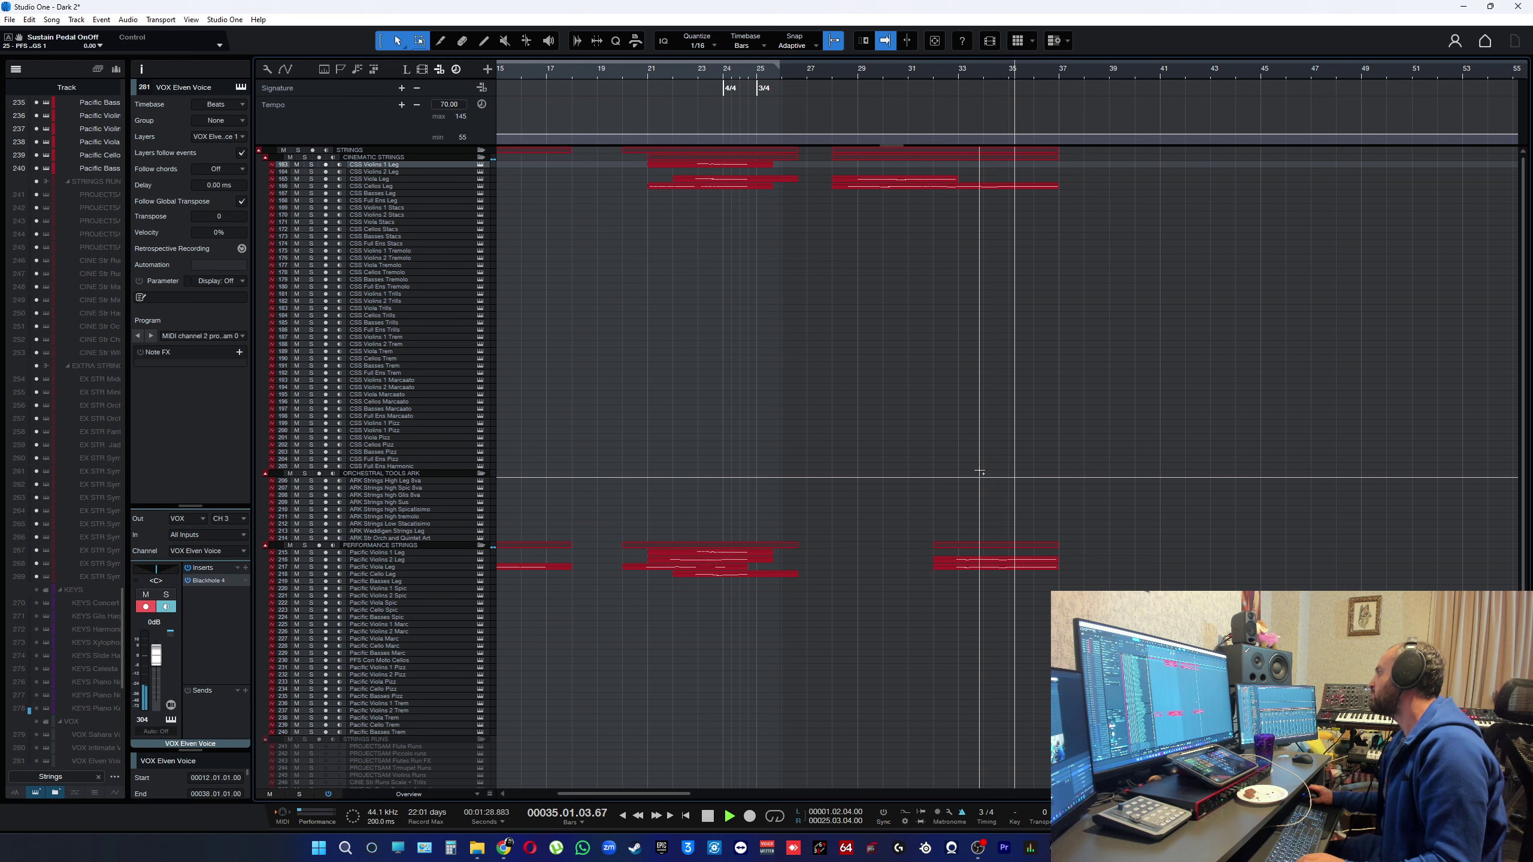
{"action": "scroll", "coordinate": [986, 478], "scroll_direction": "up", "scroll_amount": 3, "text": "ctrl"}
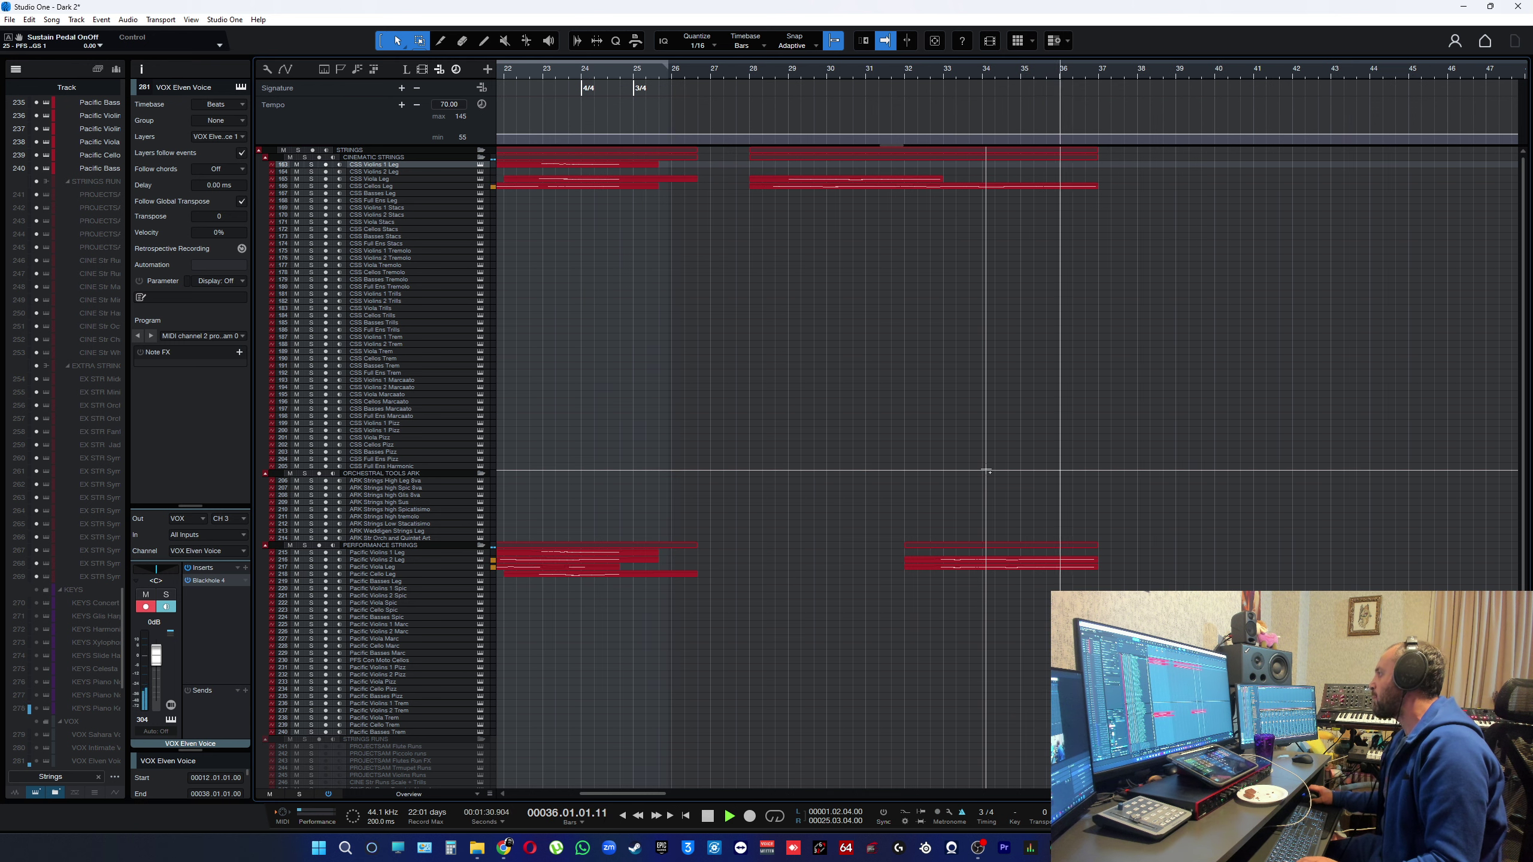
{"action": "scroll", "coordinate": [986, 472], "scroll_direction": "down", "scroll_amount": 3, "text": "ctrl"}
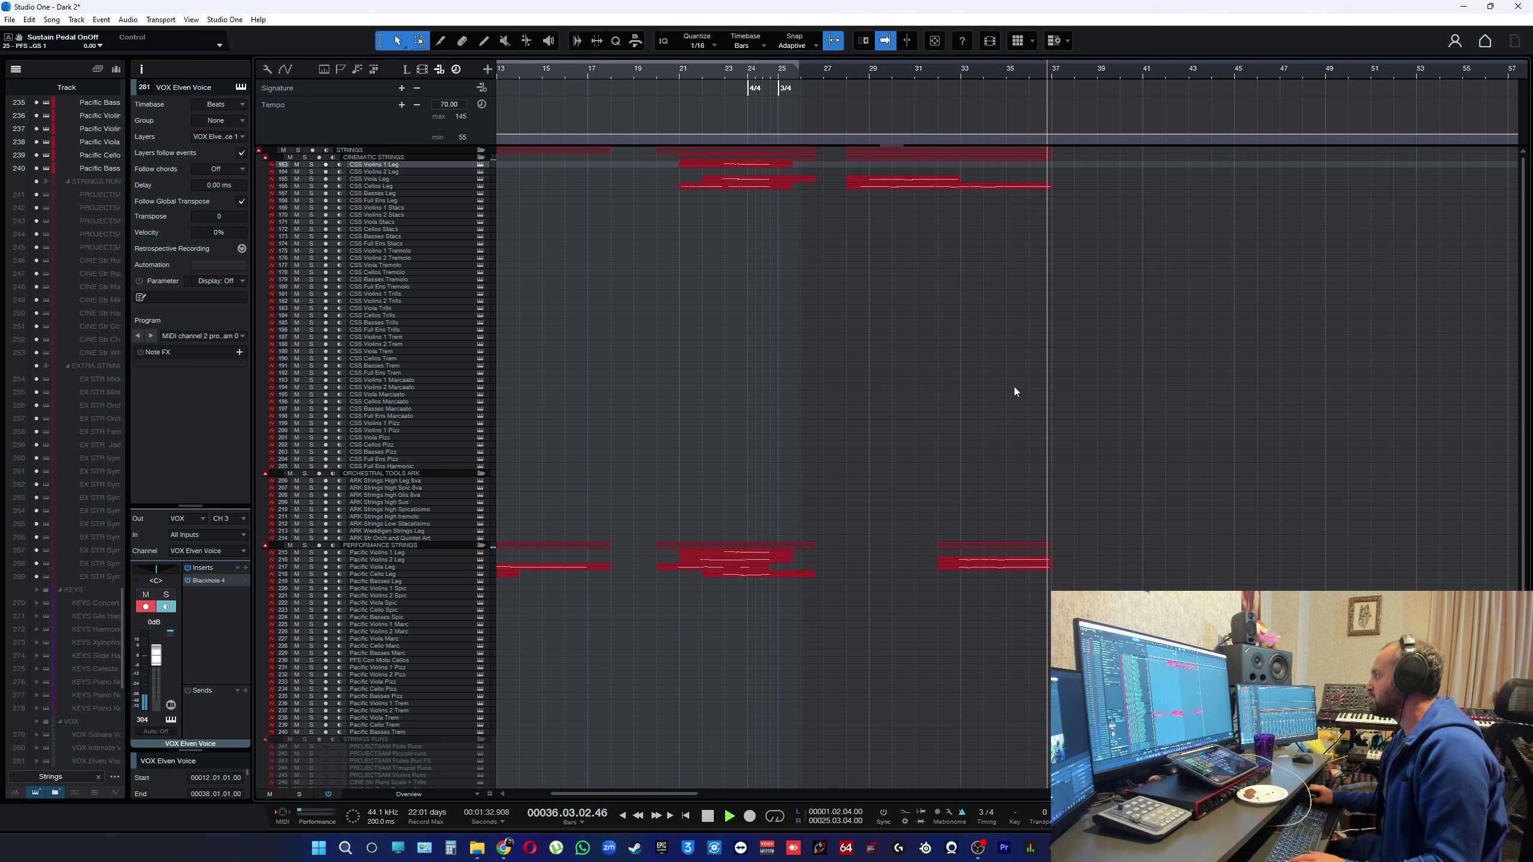
- Replay the section from 32.03.01.00 and 31.03.01.00, examining the Cinematic Strings and Performance Strings parts up to bar 36
{"action": "left_click", "coordinate": [952, 75]}
{"action": "key", "text": "space"}
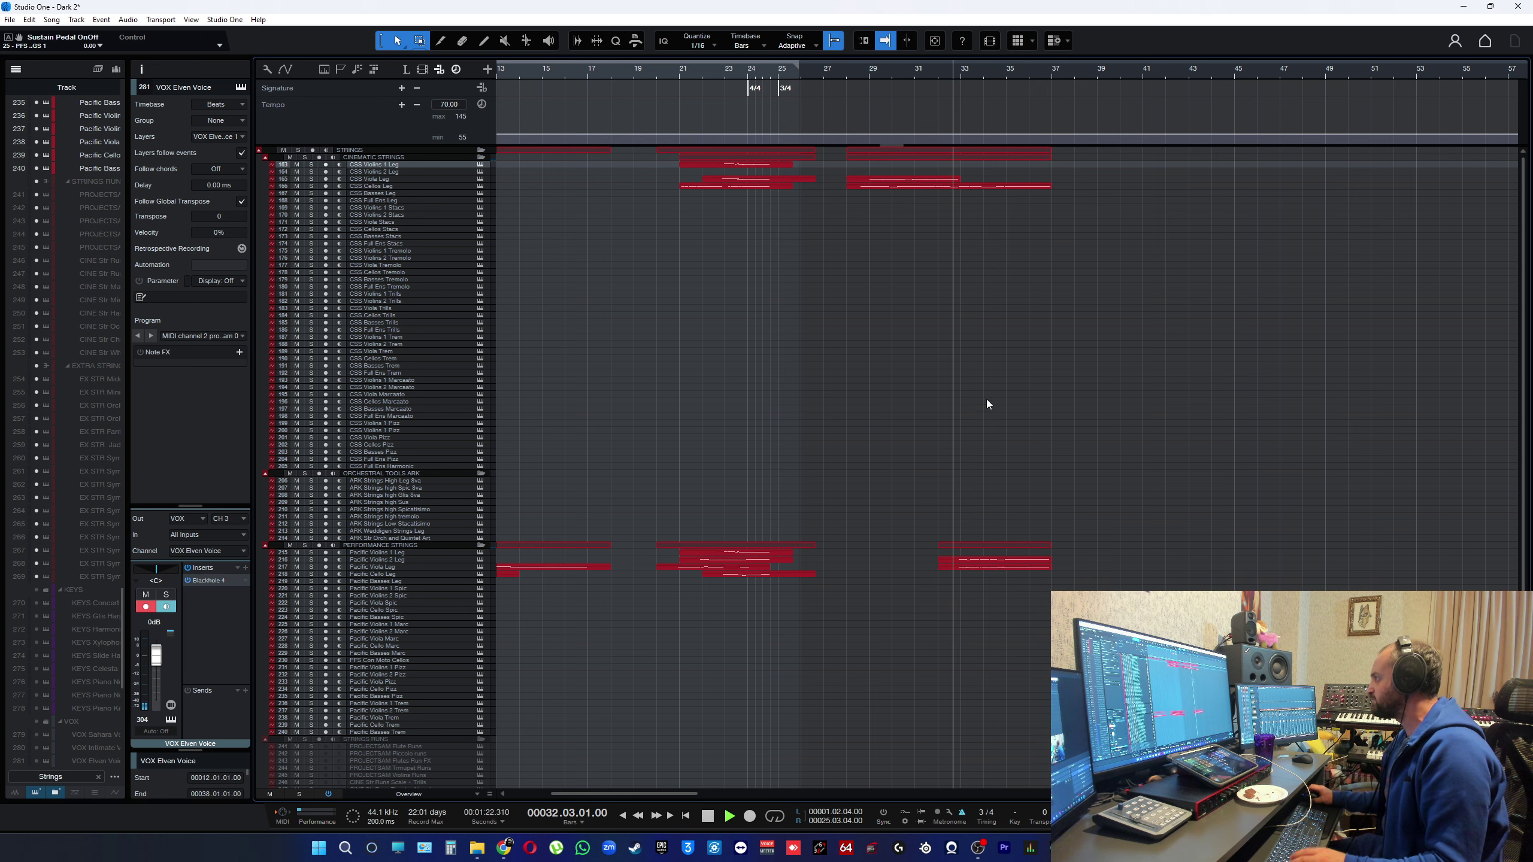
{"action": "scroll", "coordinate": [988, 435], "scroll_direction": "up", "scroll_amount": 2, "text": "ctrl"}
{"action": "scroll", "coordinate": [1043, 435], "scroll_direction": "up", "scroll_amount": 2, "text": "ctrl+shift"}
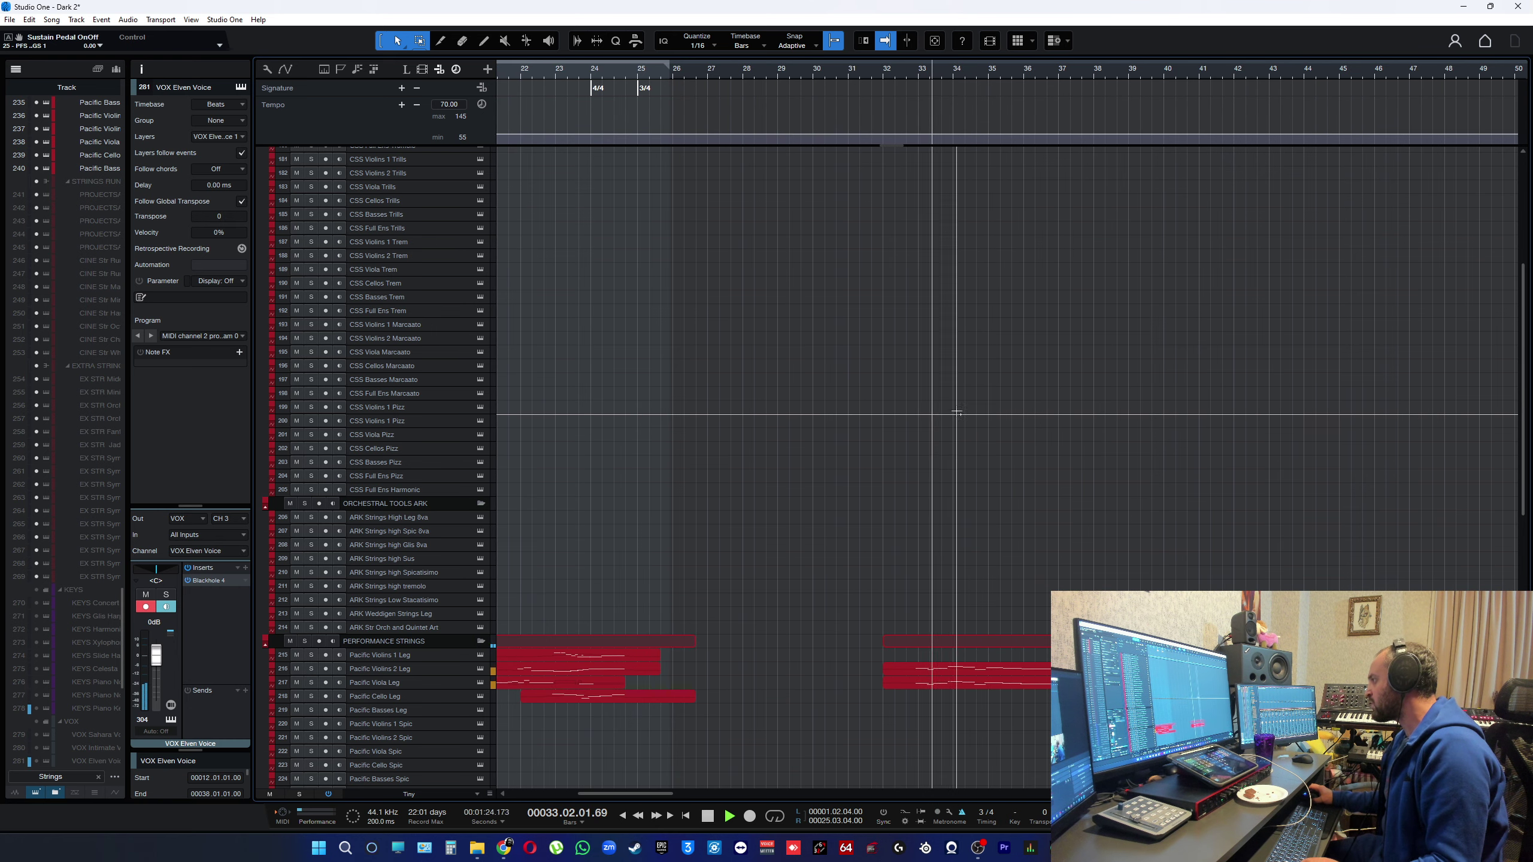
{"action": "scroll", "coordinate": [951, 423], "scroll_direction": "up", "scroll_amount": 3}
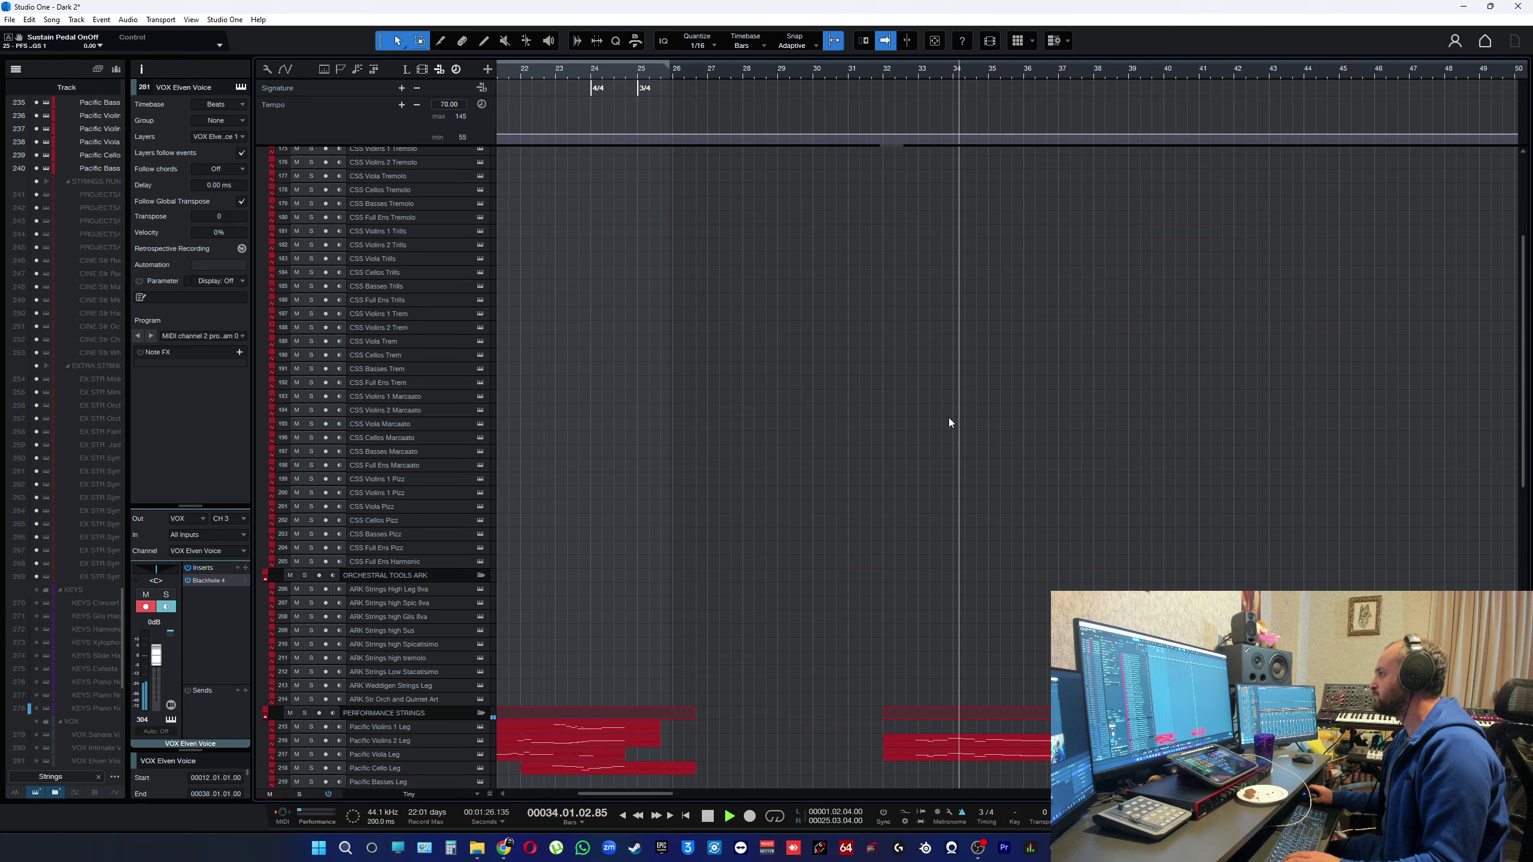
{"action": "scroll", "coordinate": [949, 384], "scroll_direction": "down", "scroll_amount": 10}
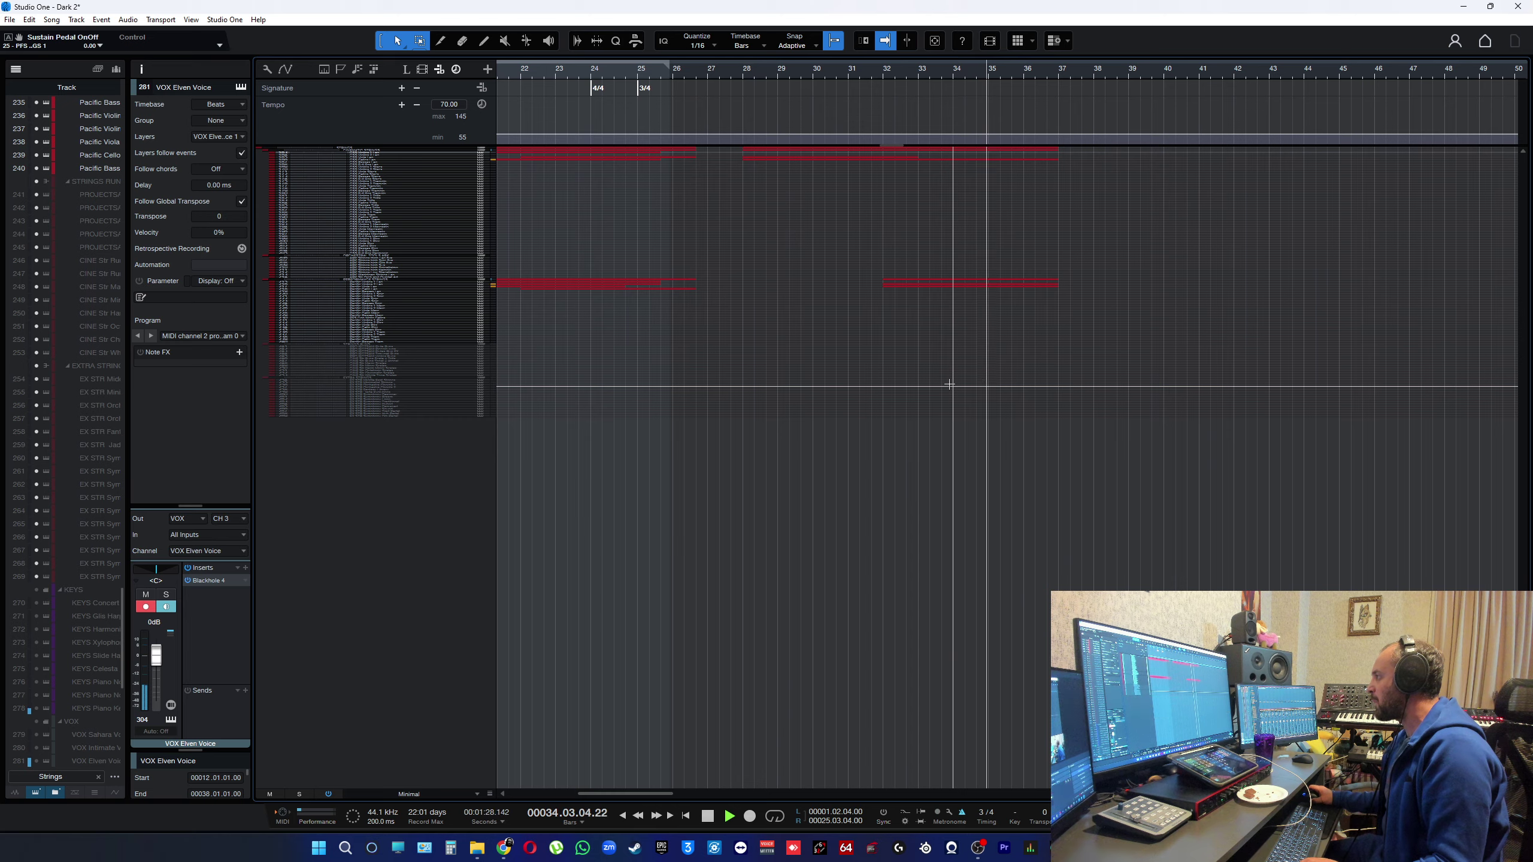
{"action": "scroll", "coordinate": [949, 384], "scroll_direction": "down", "scroll_amount": 2}
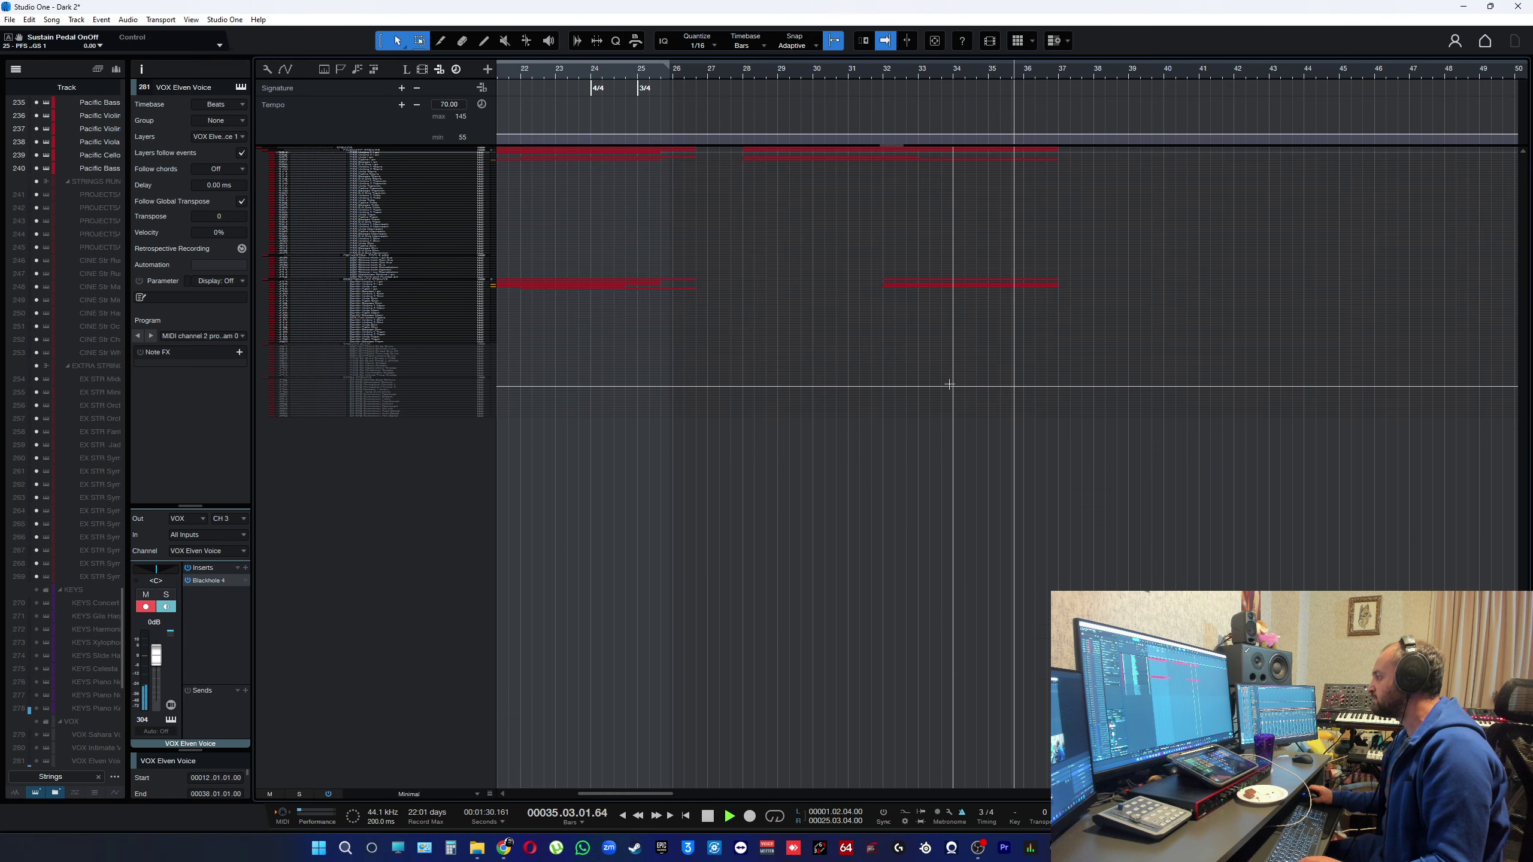
{"action": "left_click", "coordinate": [904, 71]}
{"action": "left_click", "coordinate": [871, 72]}
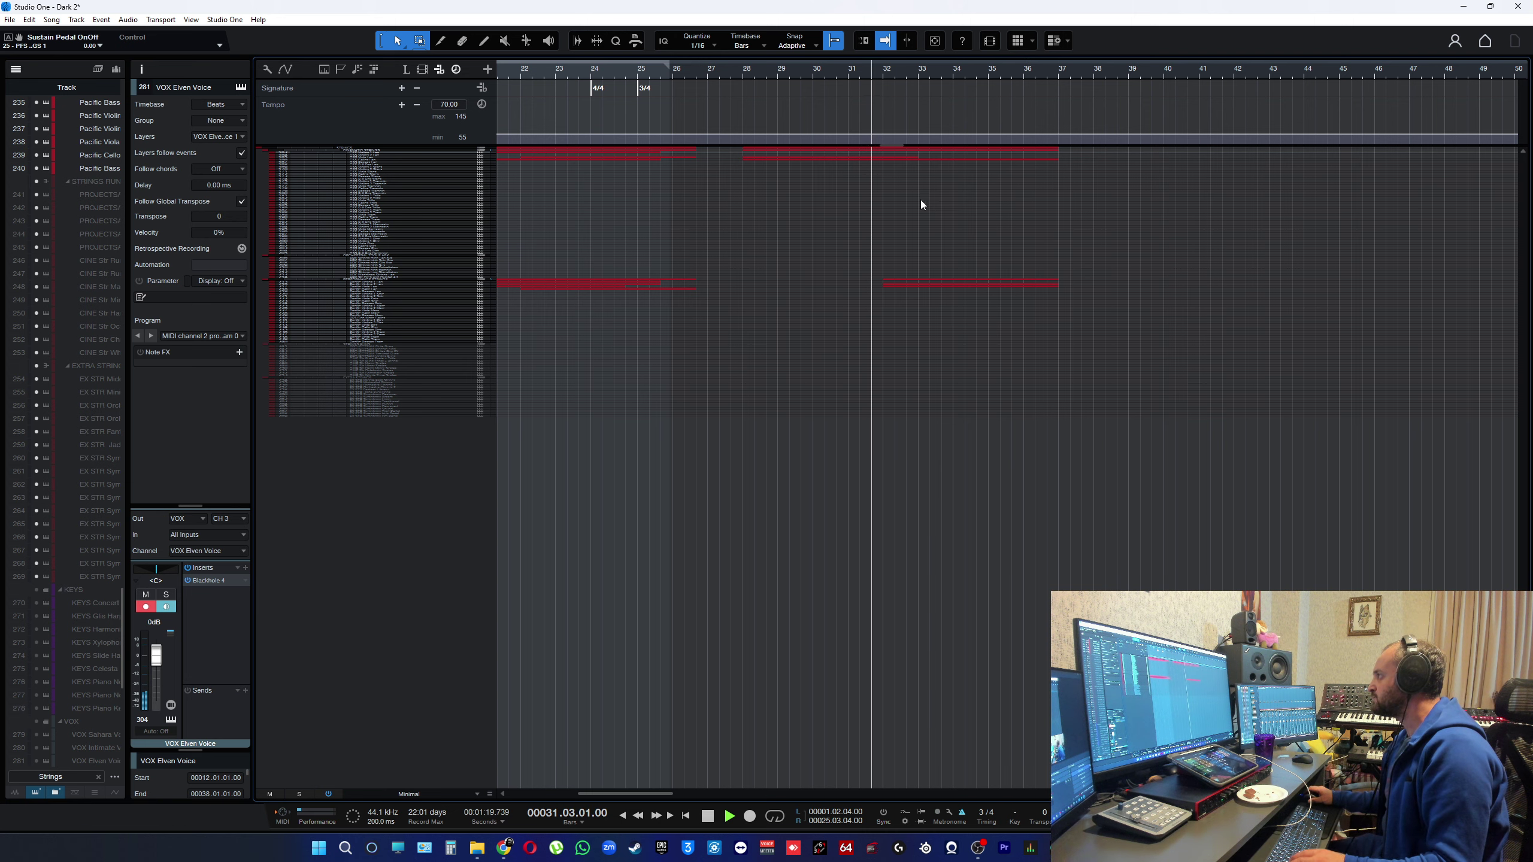
{"action": "scroll", "coordinate": [886, 320], "scroll_direction": "up", "scroll_amount": 2}
{"action": "scroll", "coordinate": [889, 337], "scroll_direction": "up", "scroll_amount": 1}
{"action": "scroll", "coordinate": [891, 301], "scroll_direction": "up", "scroll_amount": 3}
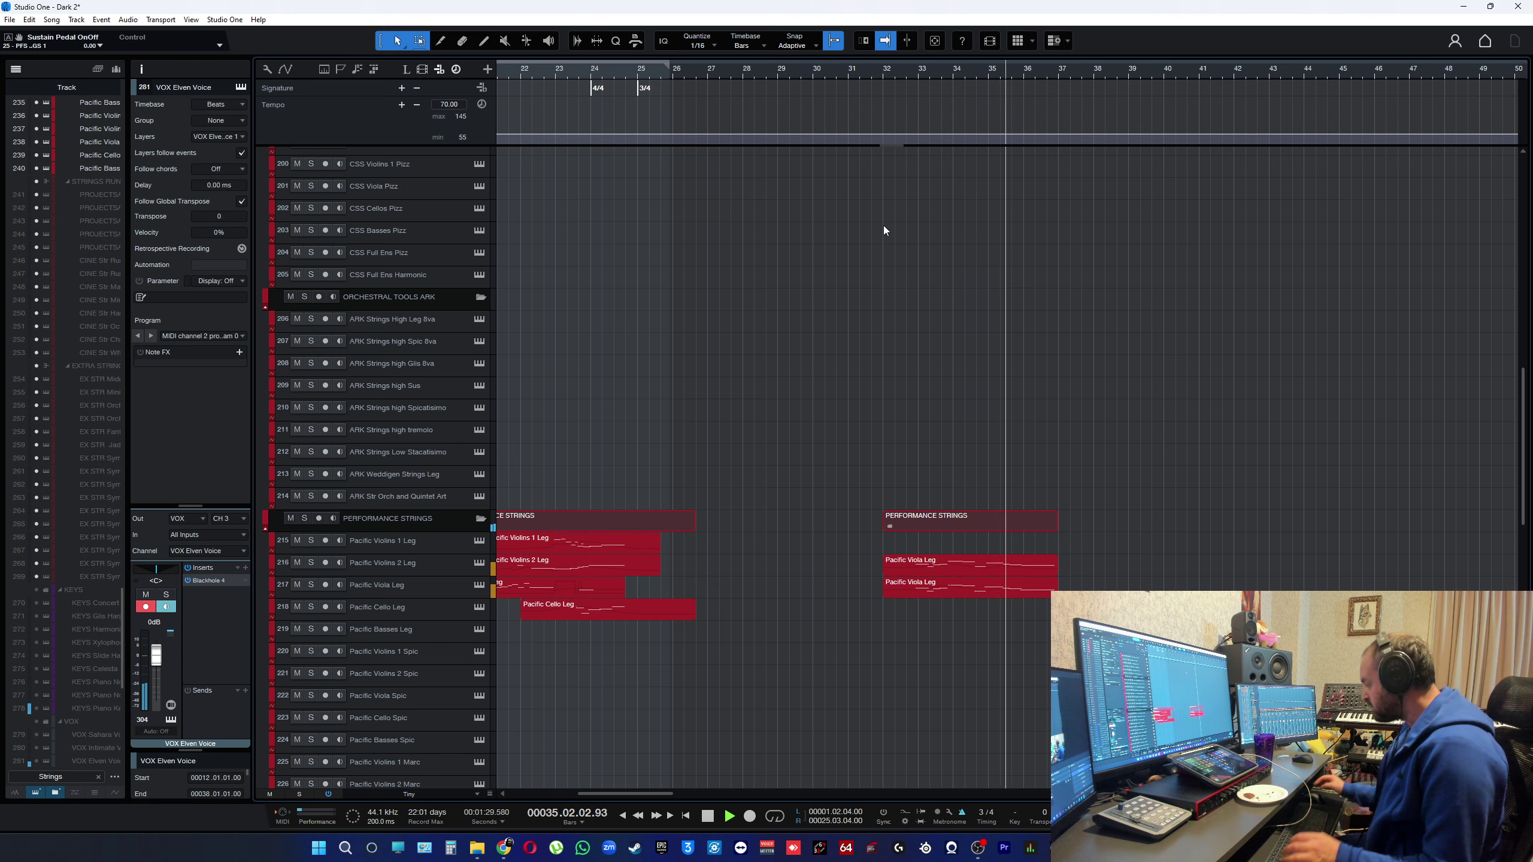
{"action": "key", "text": "space"}
- Arm the Pacific Violins 1 Leg track for live playing and start playback from 31.03.01.00
{"action": "left_click", "coordinate": [867, 70]}
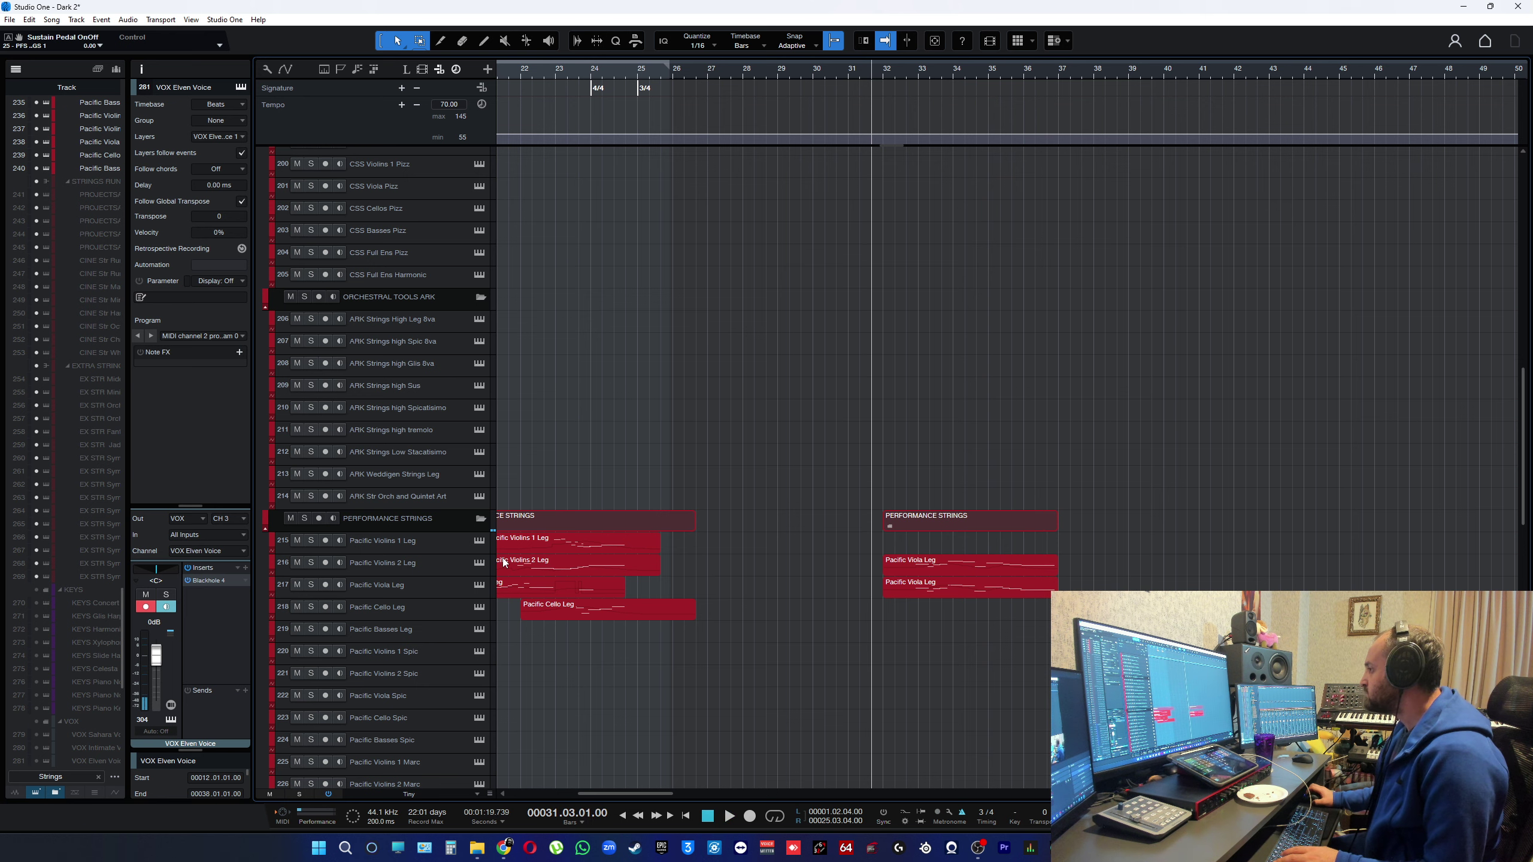
{"action": "scroll", "coordinate": [798, 534], "scroll_direction": "down", "scroll_amount": 3}
{"action": "left_click", "coordinate": [430, 482]}
{"action": "key", "text": "space"}
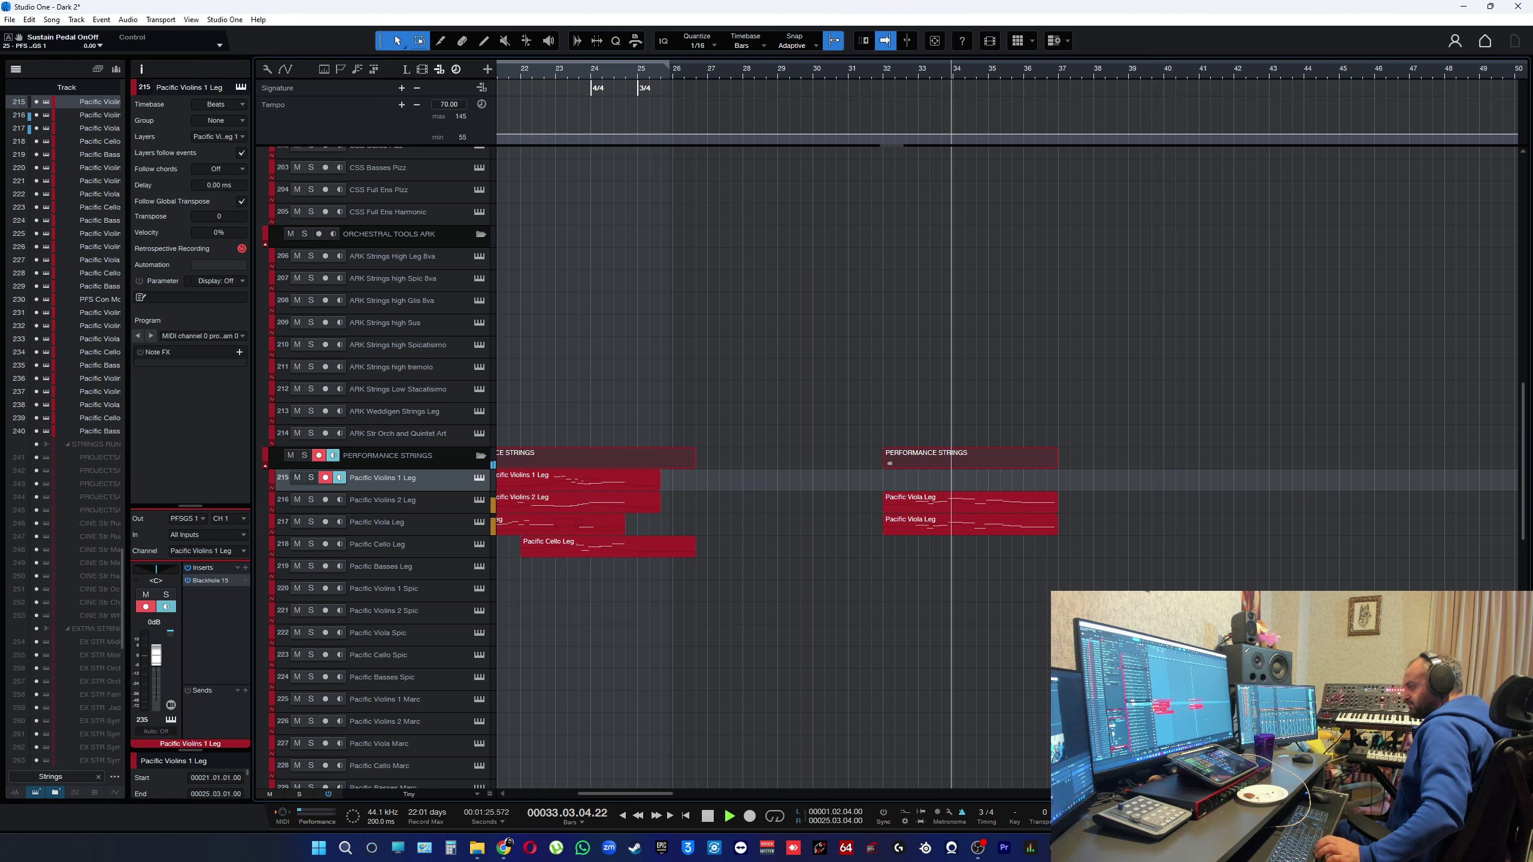
- Replay the passage from 31.03.01.00 to bar 36 repeatedly to rehearse a Pacific Violins 1 Leg line over the existing string parts
{"action": "key", "text": "space"}
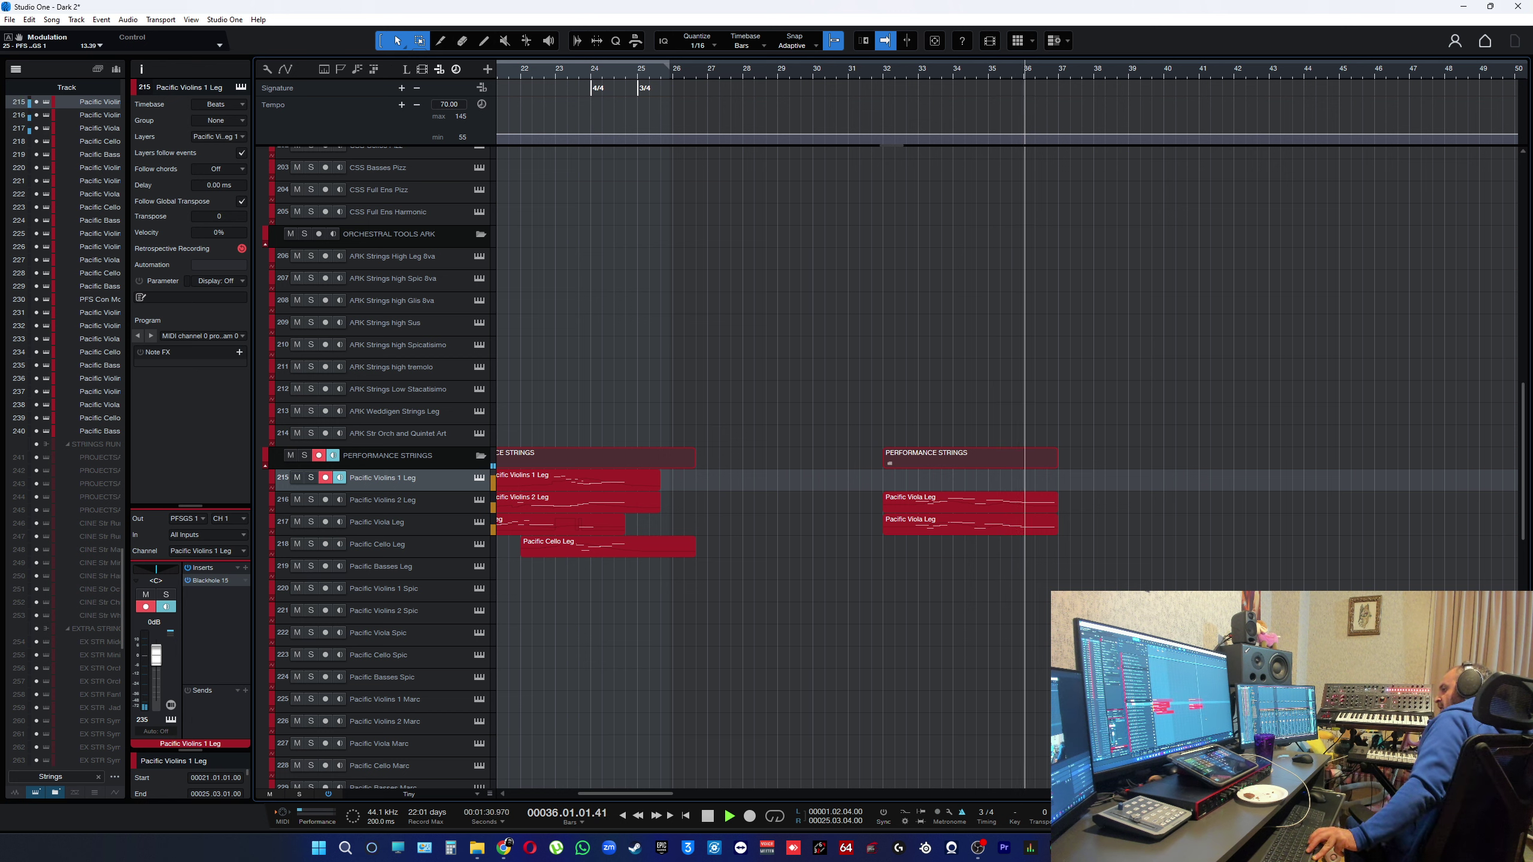
{"action": "key", "text": "space"}
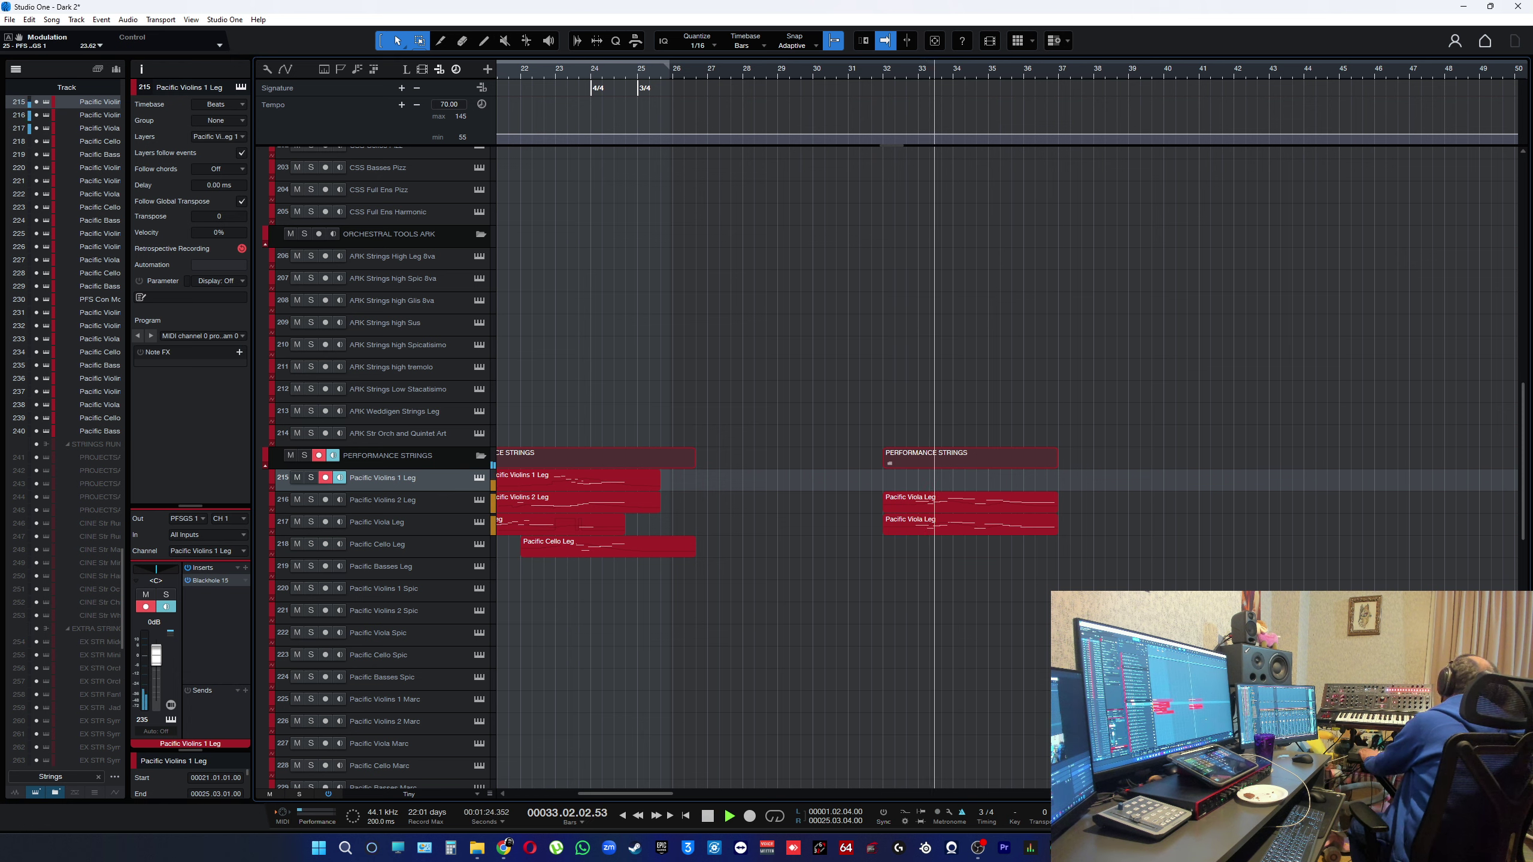
{"action": "key", "text": "space"}
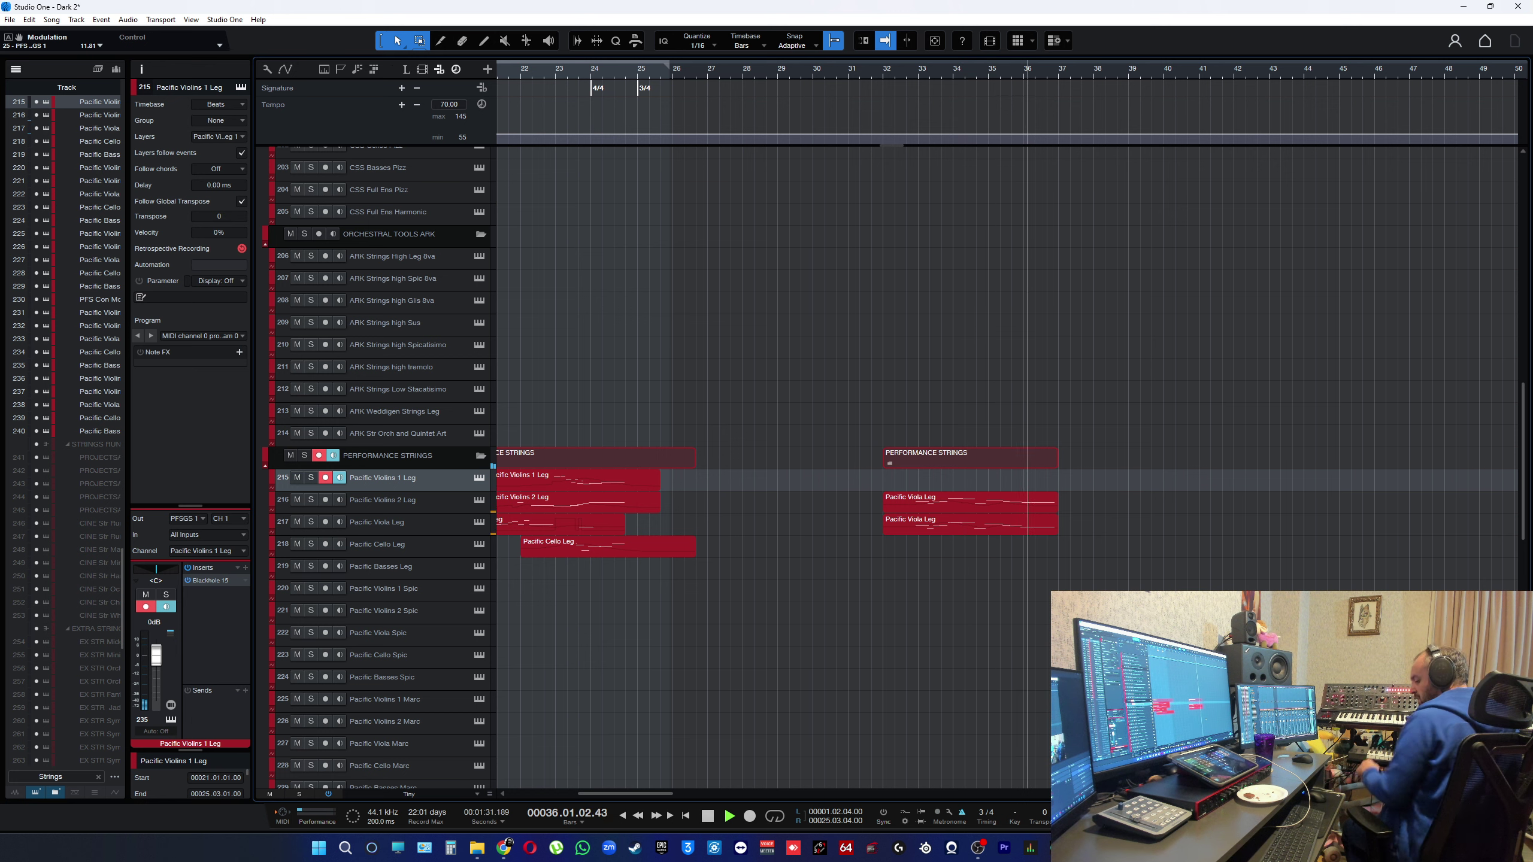
{"action": "key", "text": "space"}
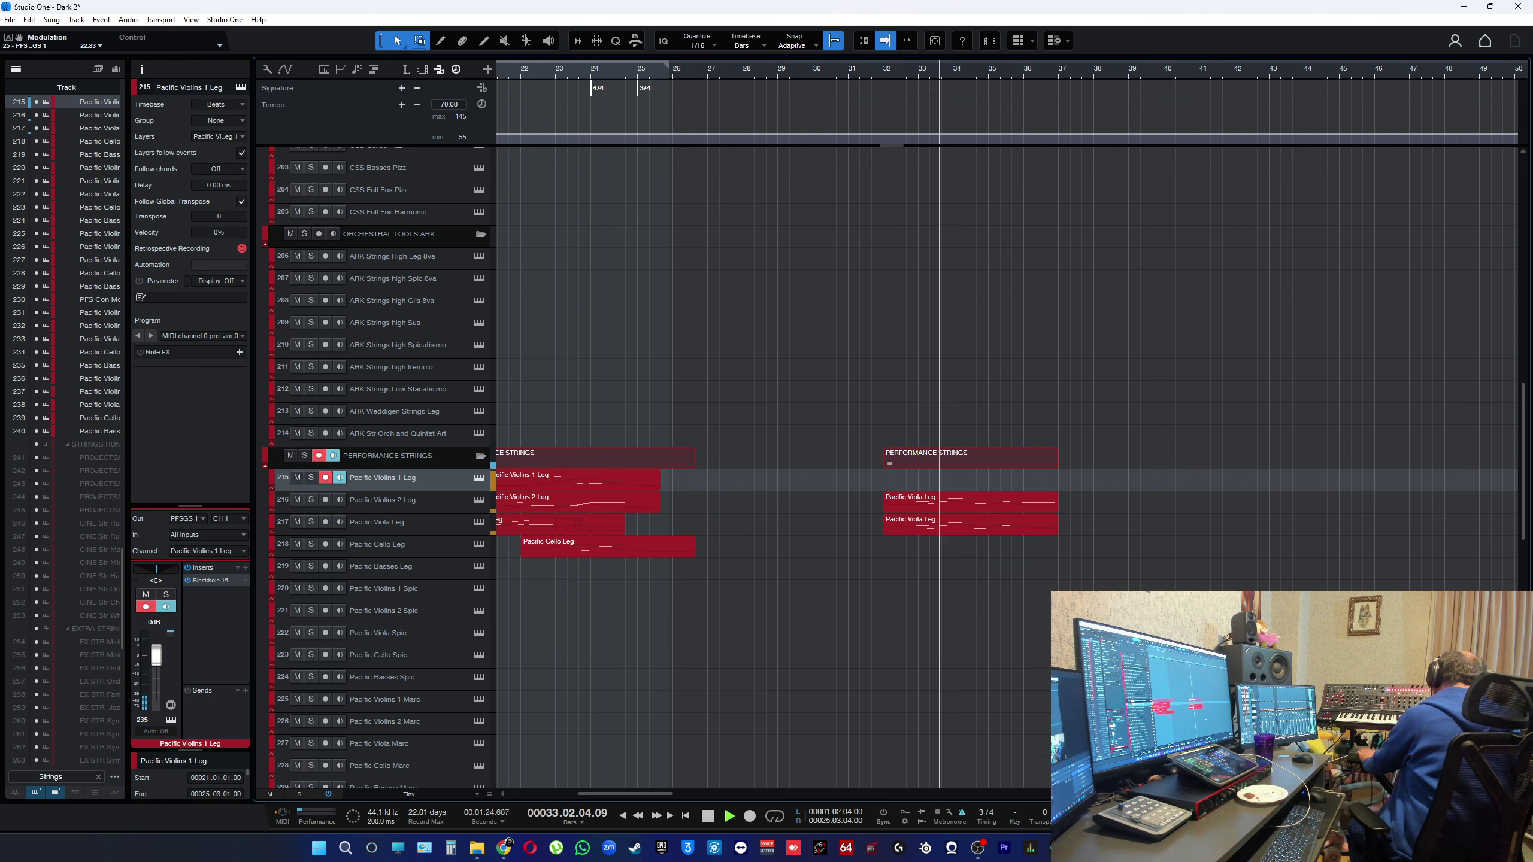
{"action": "key", "text": "space"}
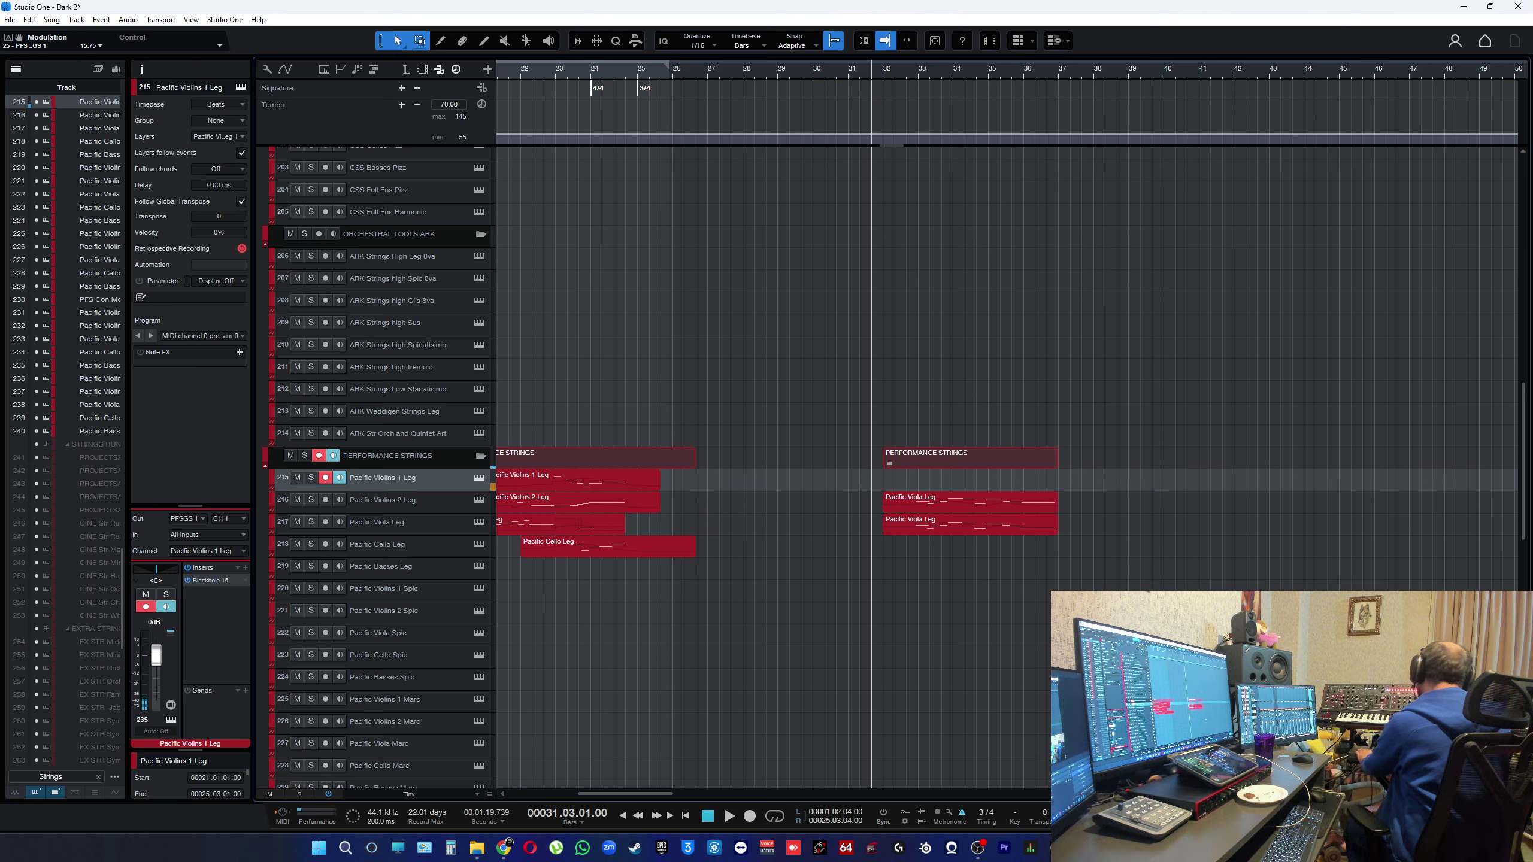
{"action": "key", "text": "space"}
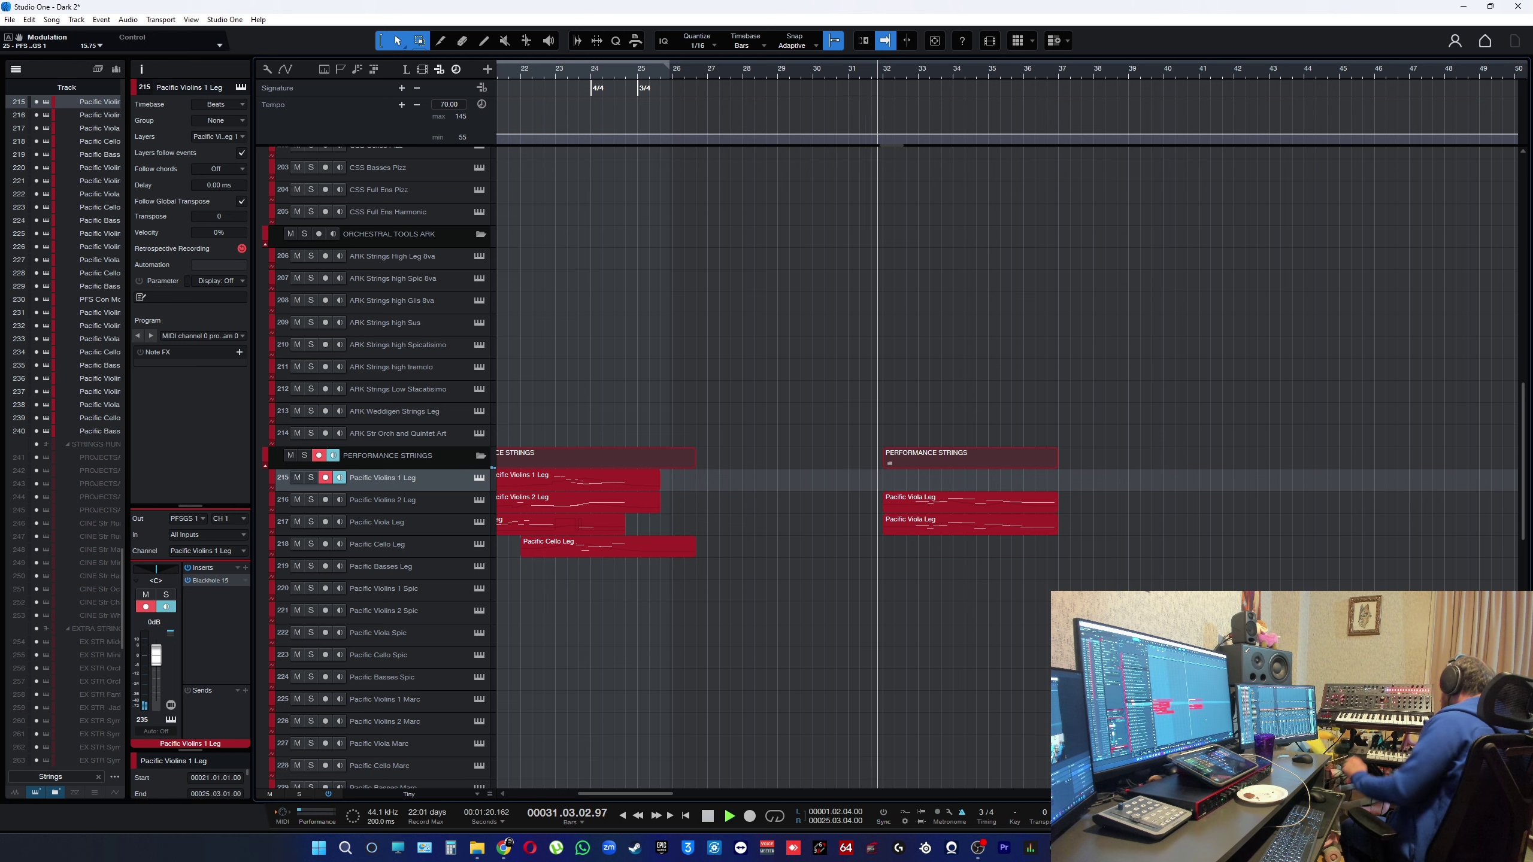
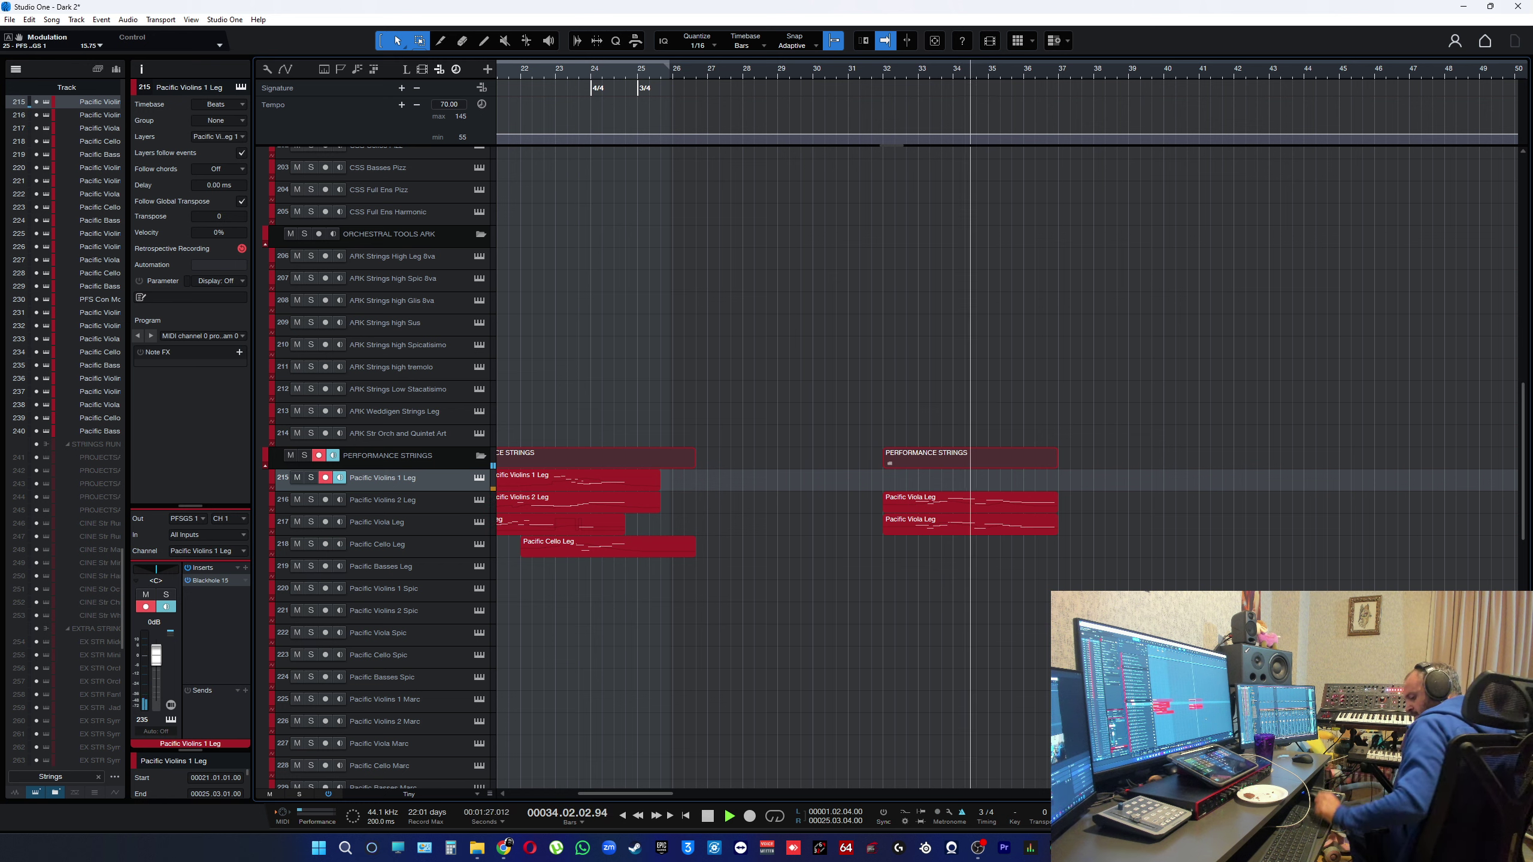
- Replay from 31.03.01.00 through bar 35, trying out a Pacific Violins 1 Leg line against the strings
{"action": "key", "text": "space"}
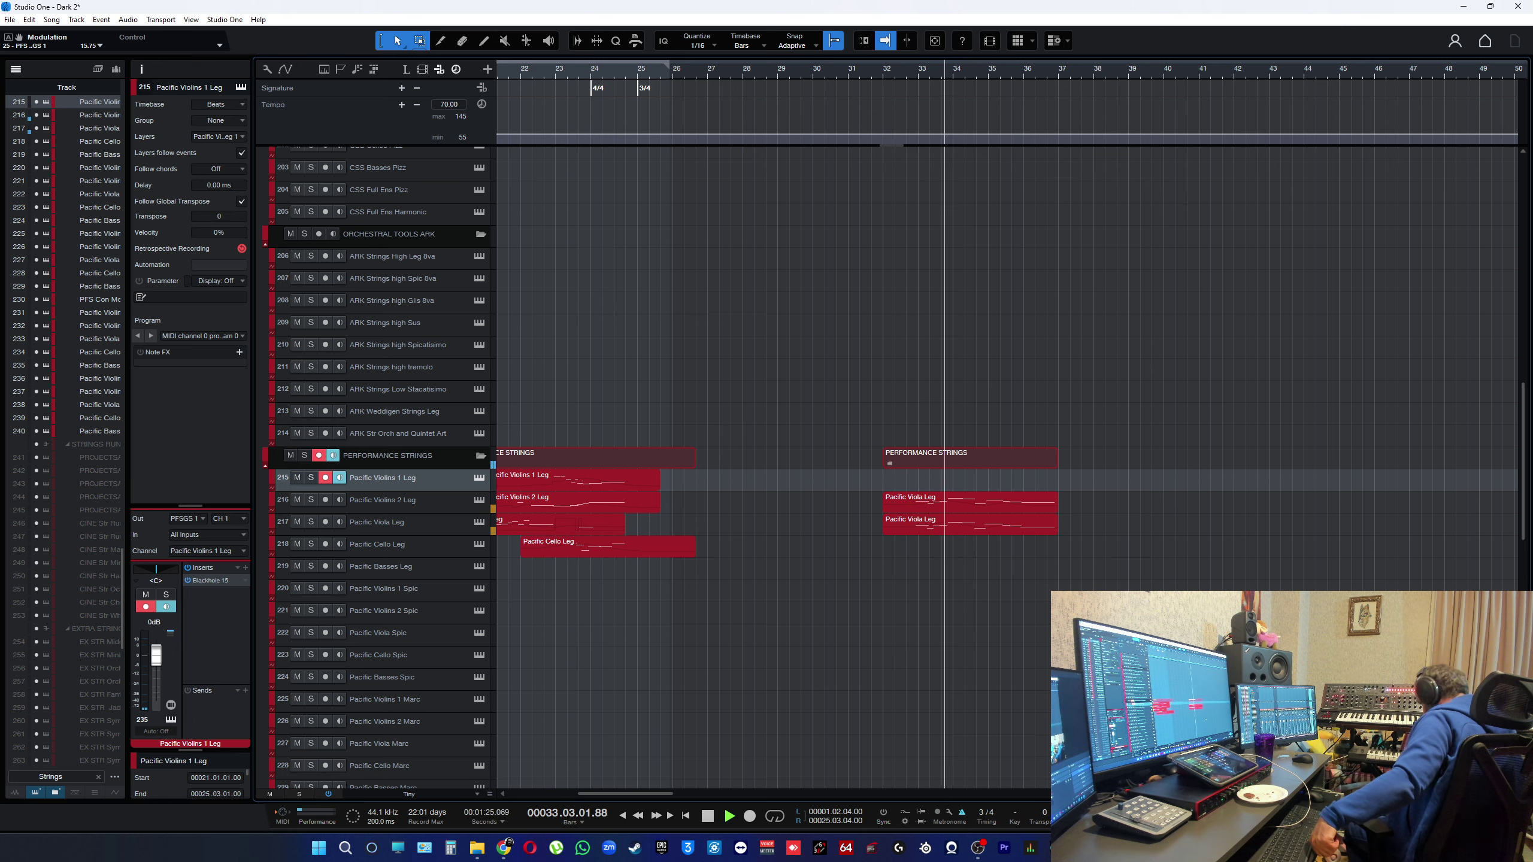
{"action": "key", "text": "space"}
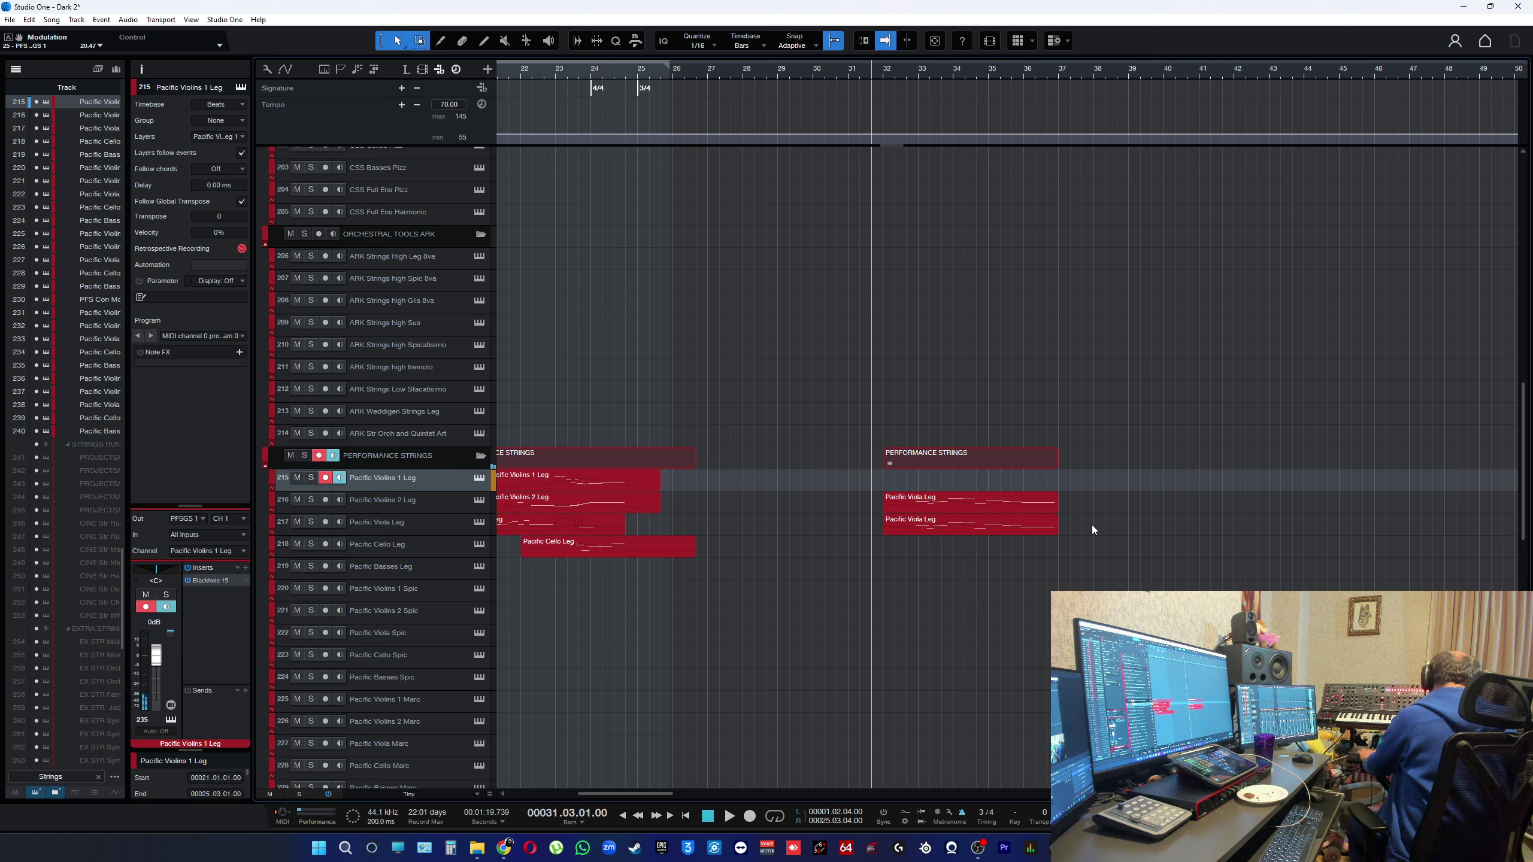
{"action": "key", "text": "space"}
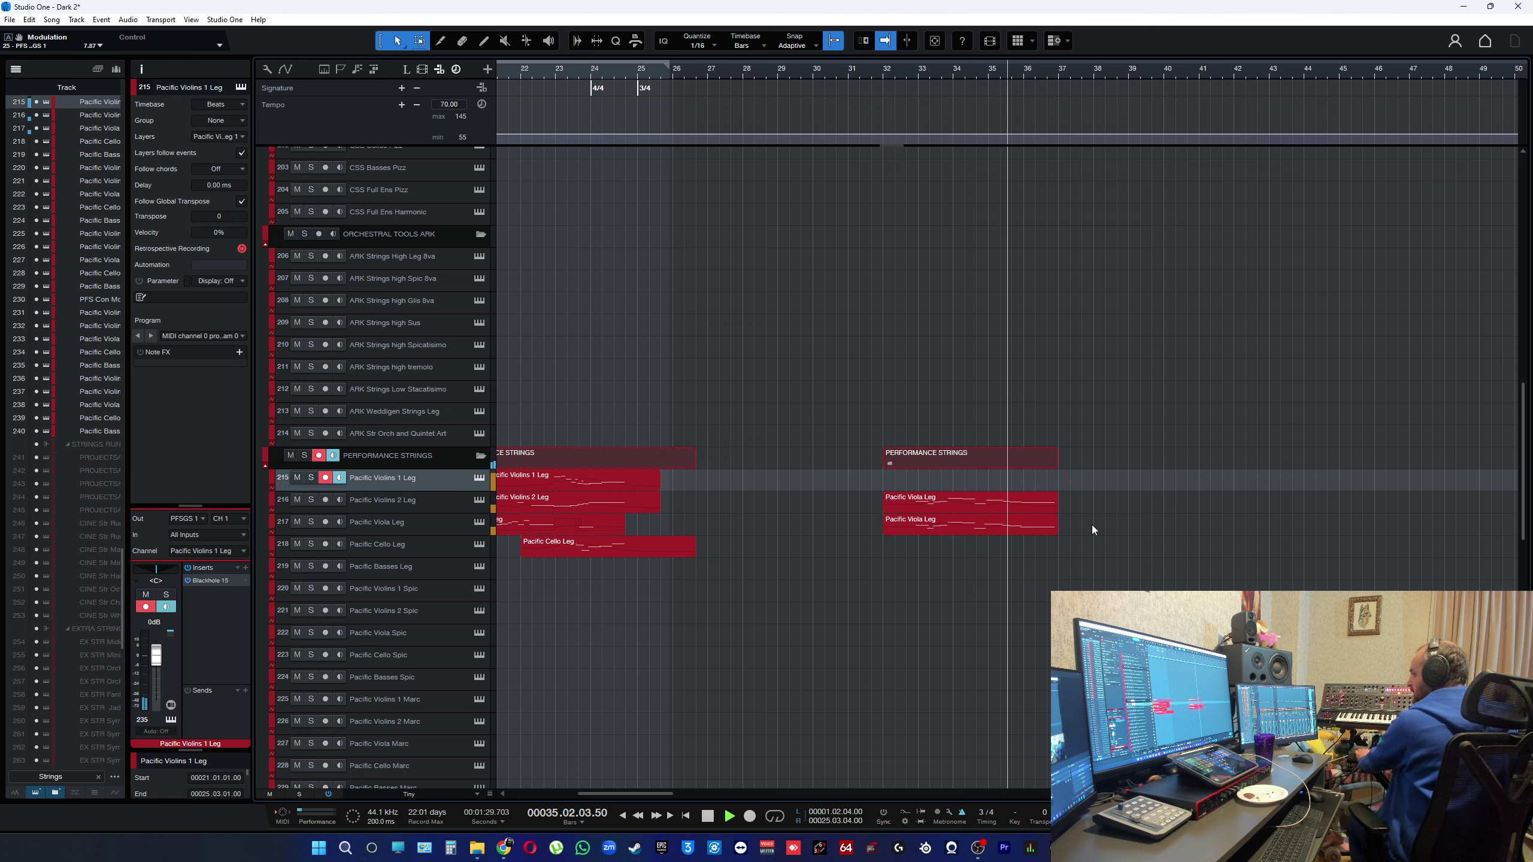
{"action": "key", "text": "space"}
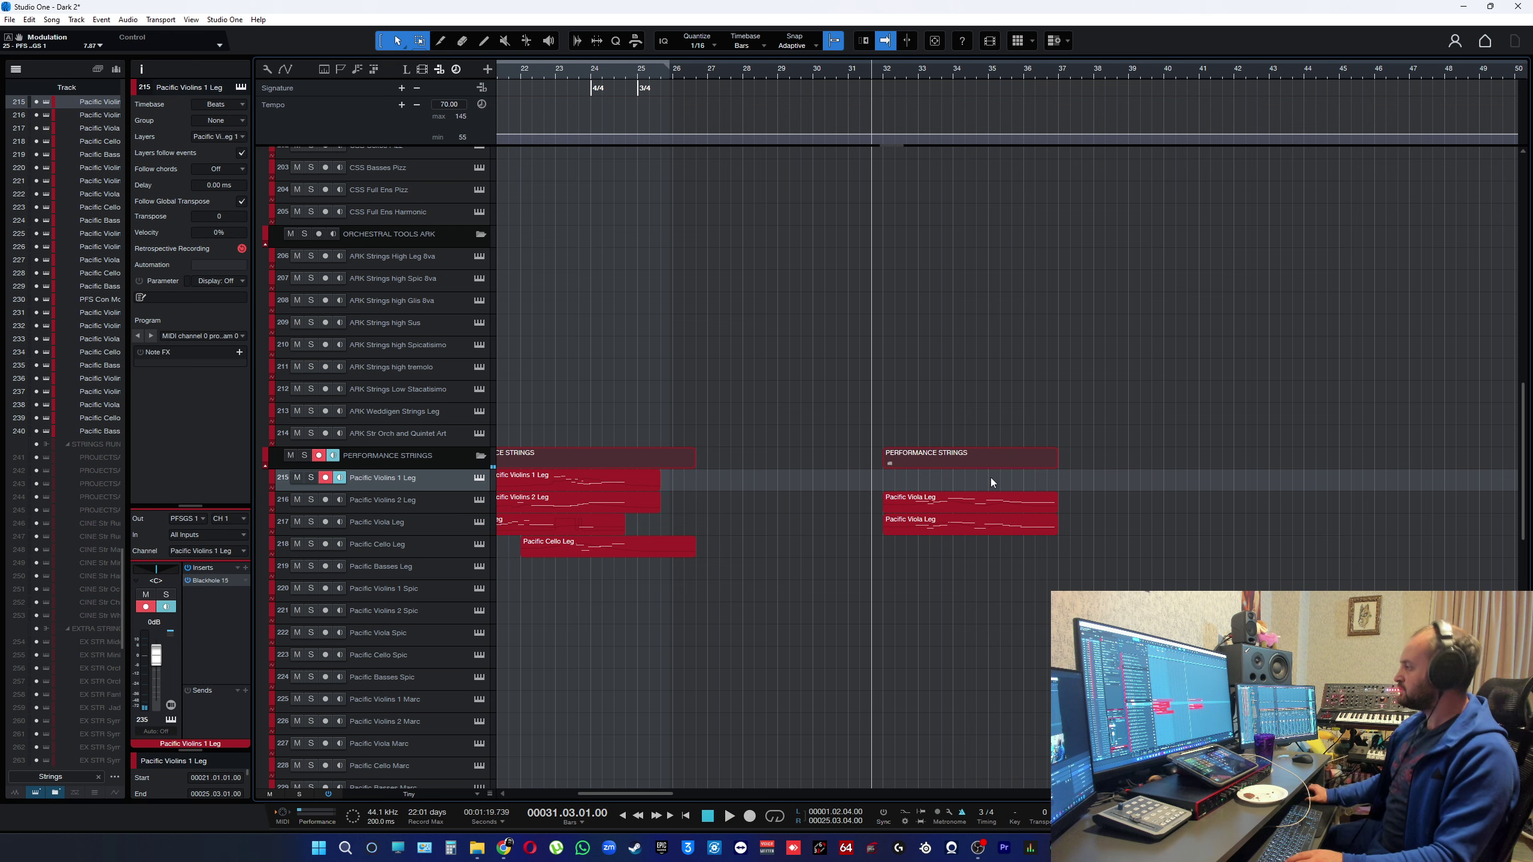
- Copy the bar 32–36 clip from the Pacific Violins 2 Leg track onto Pacific Violins 1 Leg and open the copy for note editing
{"action": "left_click", "coordinate": [1002, 503]}
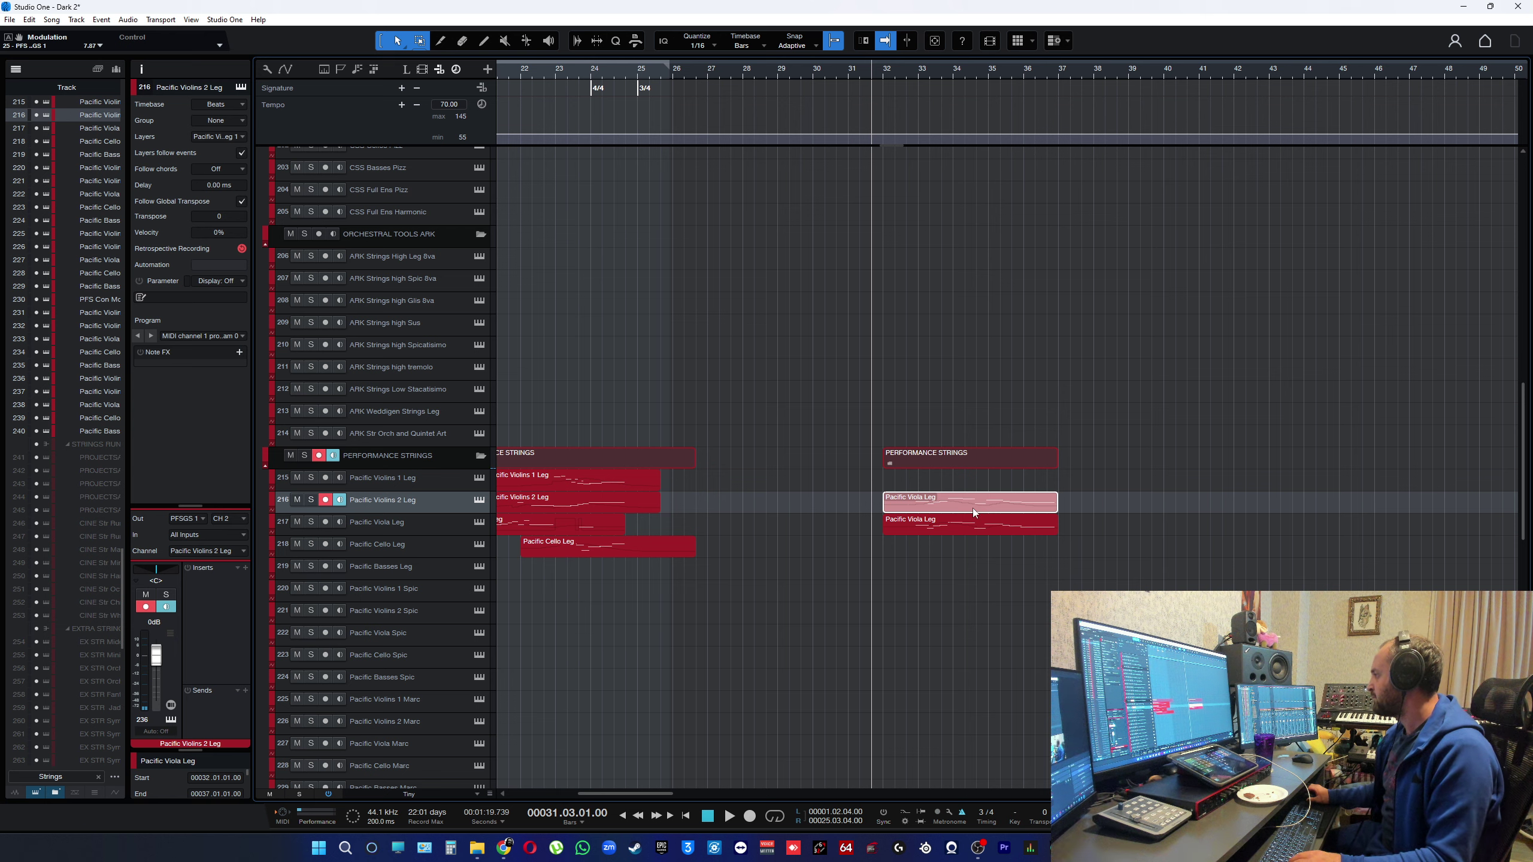
{"action": "left_click_drag", "start_coordinate": [973, 508], "coordinate": [971, 487]}
{"action": "double_click", "coordinate": [971, 488]}
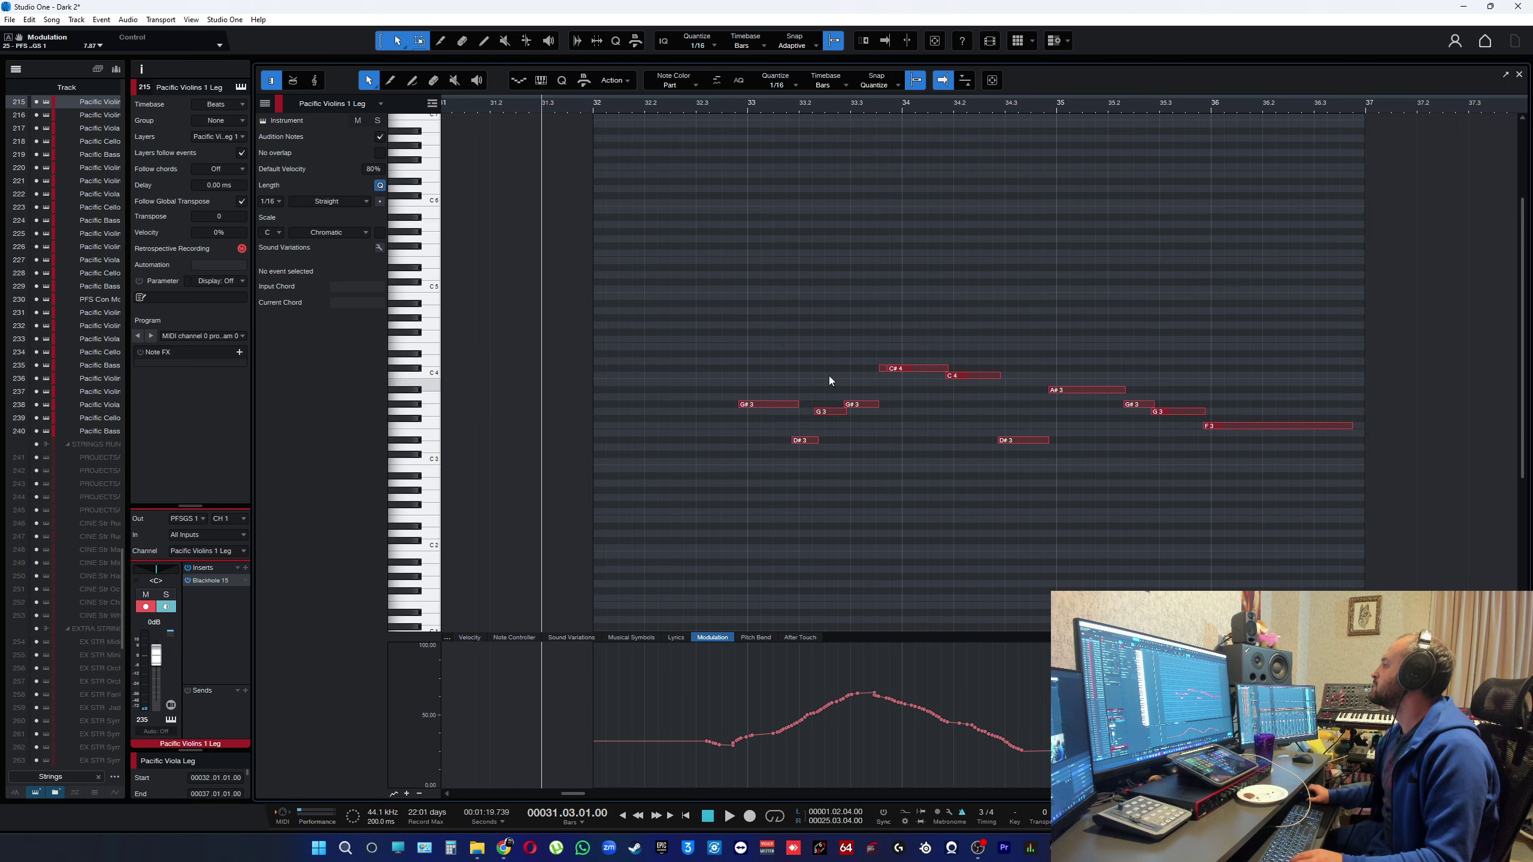
- Transpose all notes in the copied clip up one octave overall and audition it from 32.03.03.00
{"action": "key", "text": "ctrl+a"}
{"action": "key", "text": "shift+Up"}
{"action": "key", "text": "shift+Up"}
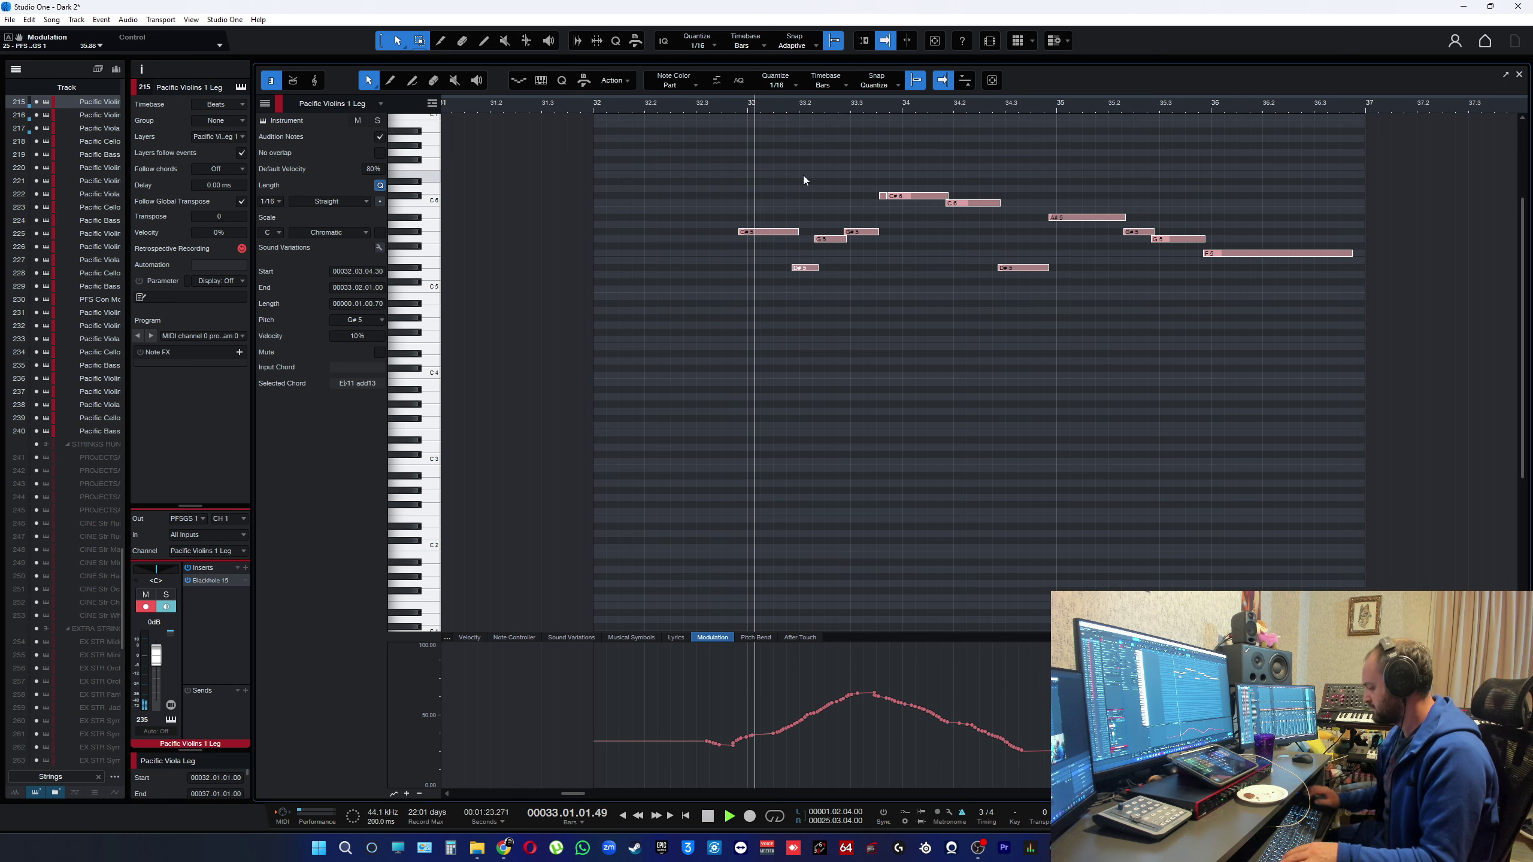
{"action": "key", "text": "shift+Down"}
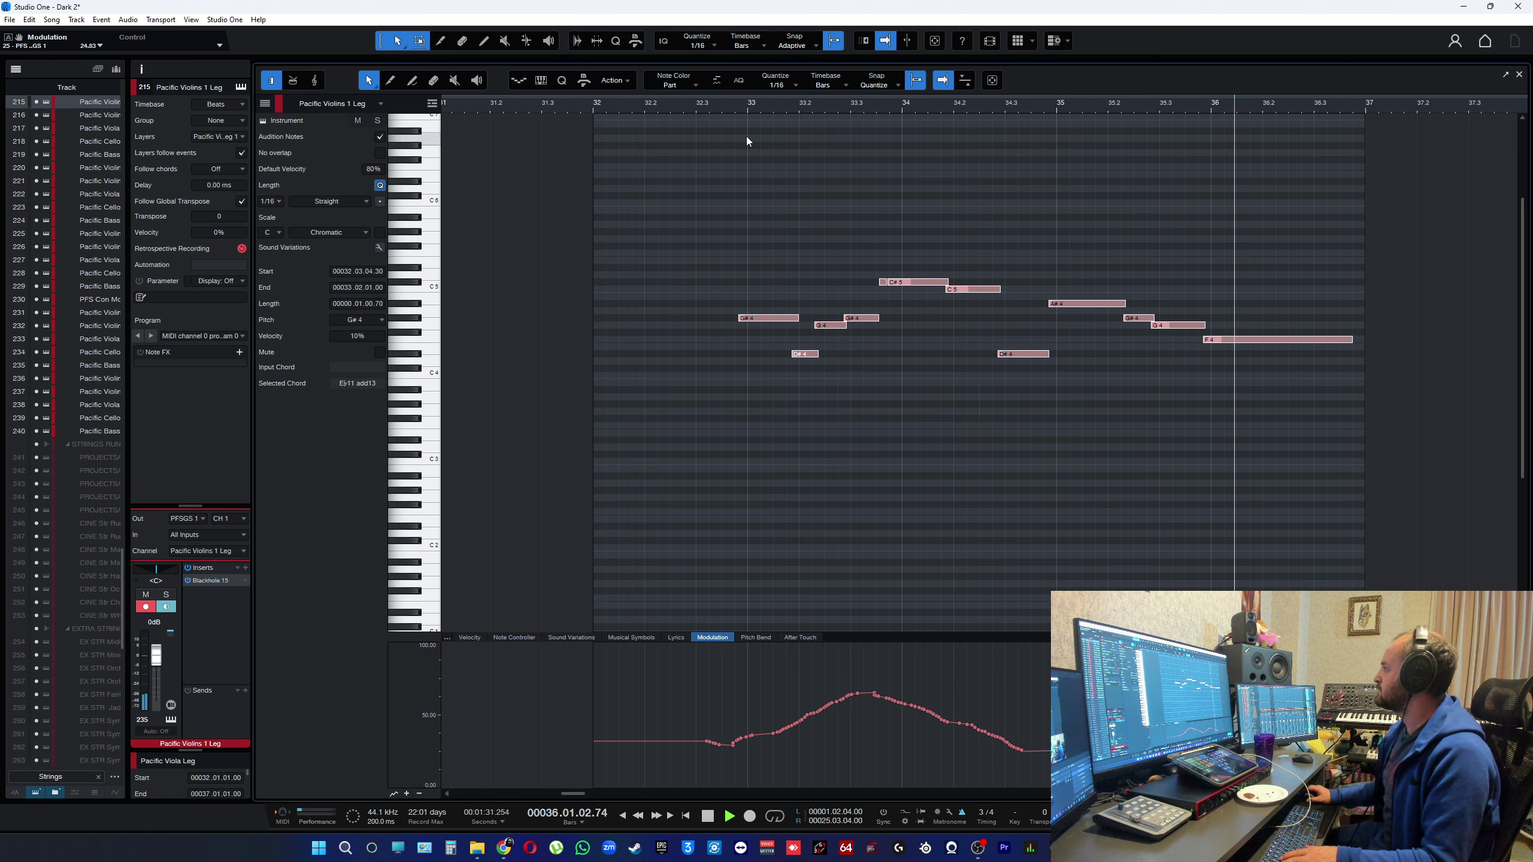
{"action": "left_click", "coordinate": [722, 105]}
{"action": "left_click", "coordinate": [824, 464]}
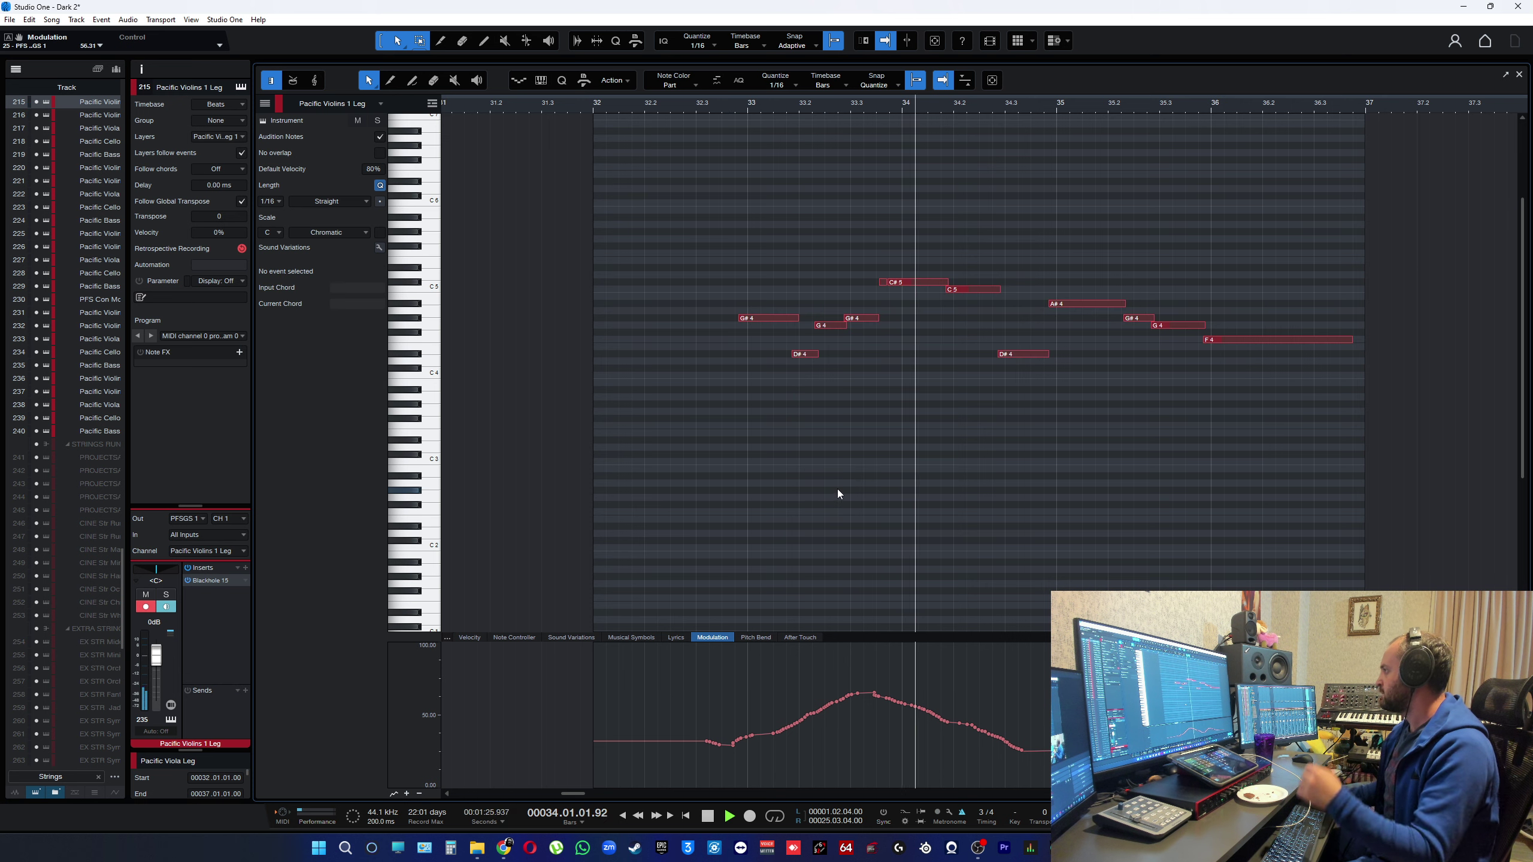
{"action": "key", "text": "space"}
- Move the starts of the two C#5 notes before bar 34 slightly earlier, the second to 33.03.03.77, and audition them
{"action": "scroll", "coordinate": [882, 178], "scroll_direction": "up", "scroll_amount": 4, "text": "ctrl"}
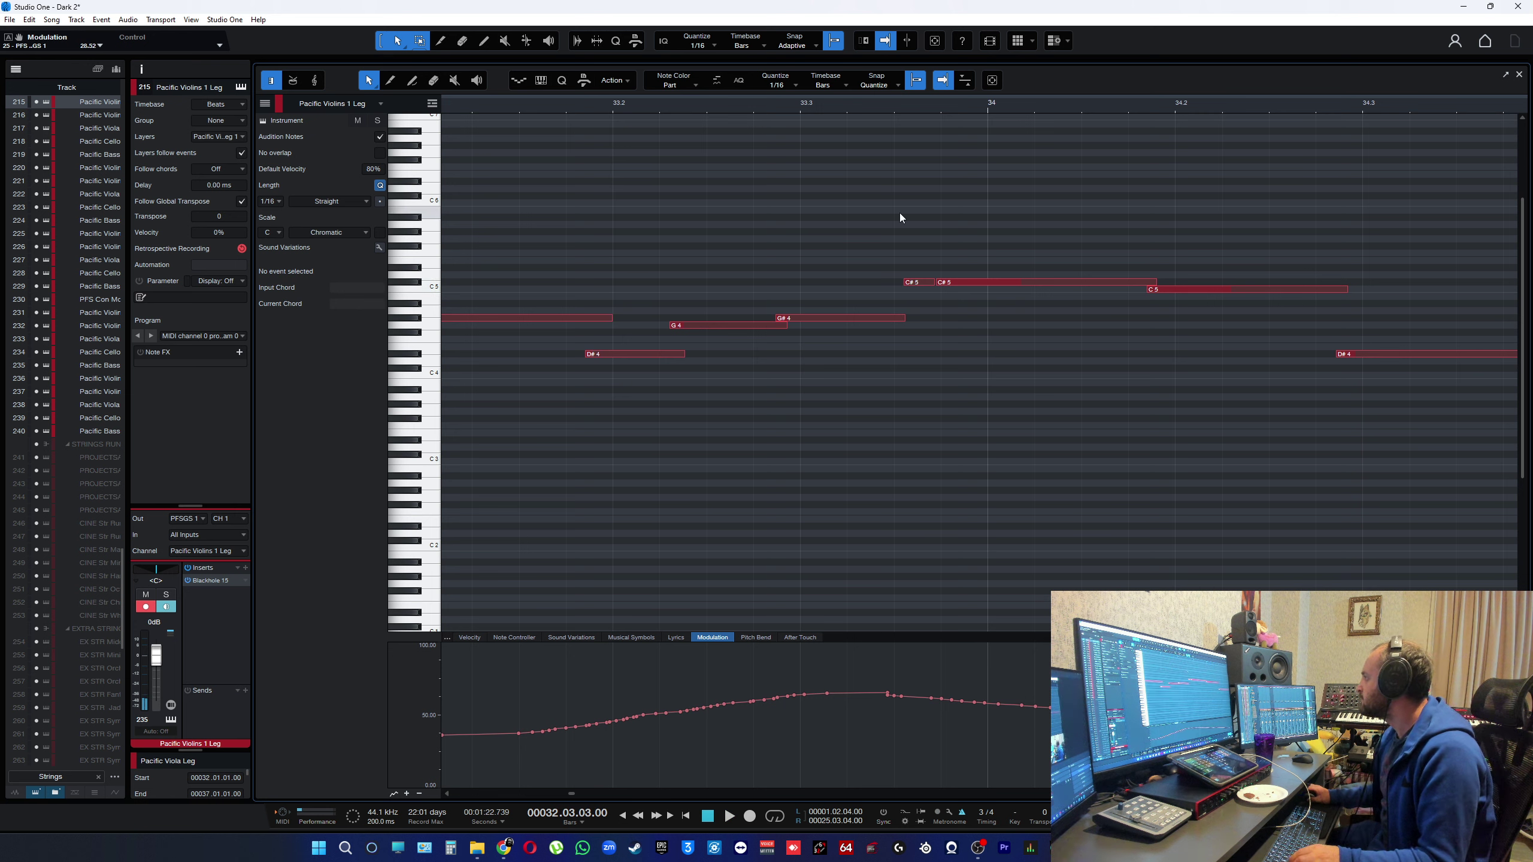
{"action": "left_click", "coordinate": [771, 109]}
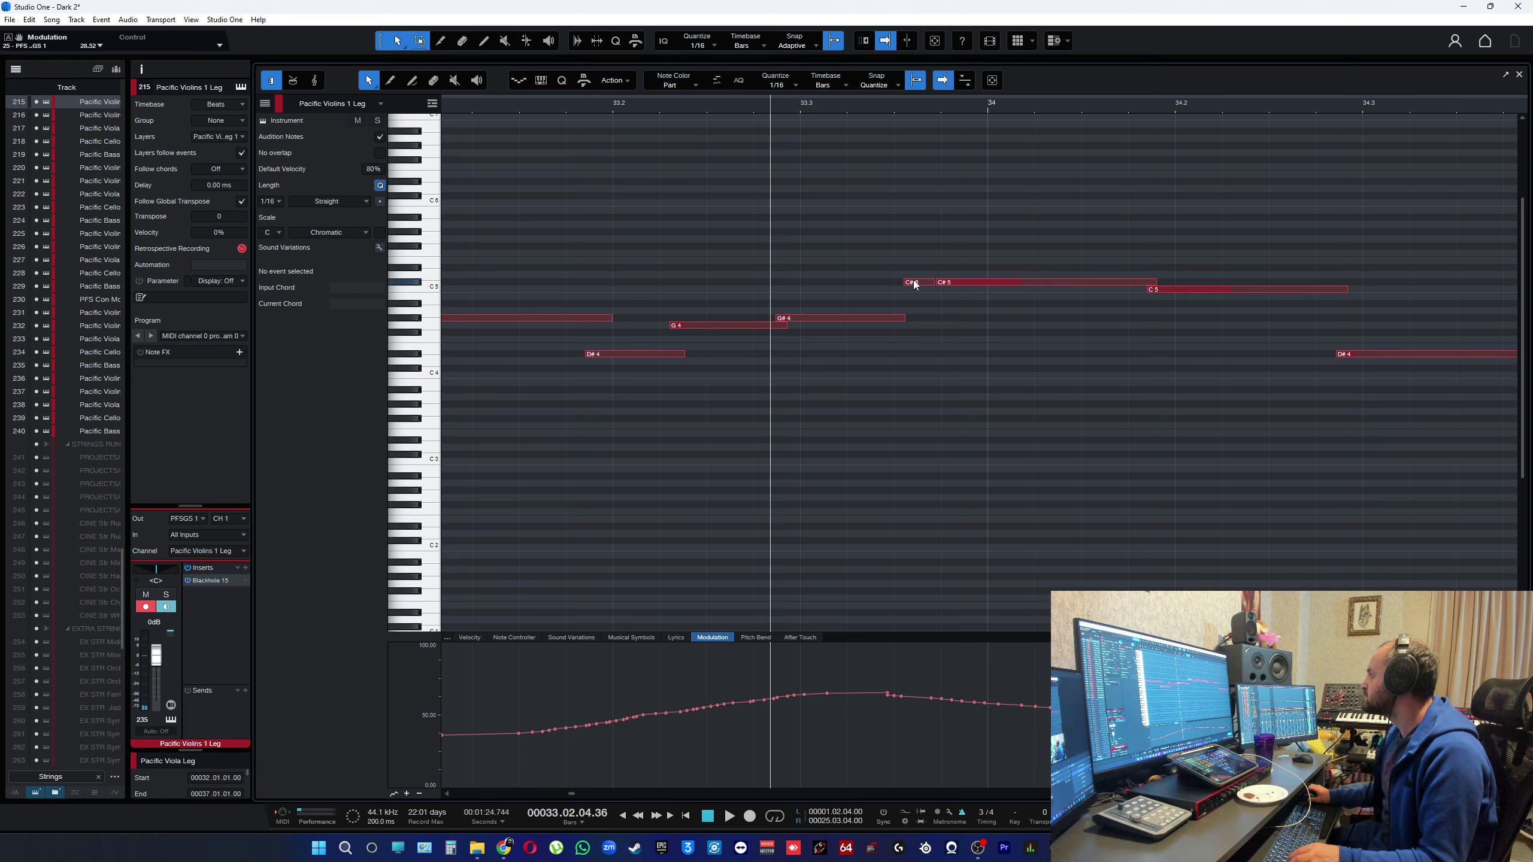
{"action": "left_click", "coordinate": [912, 282]}
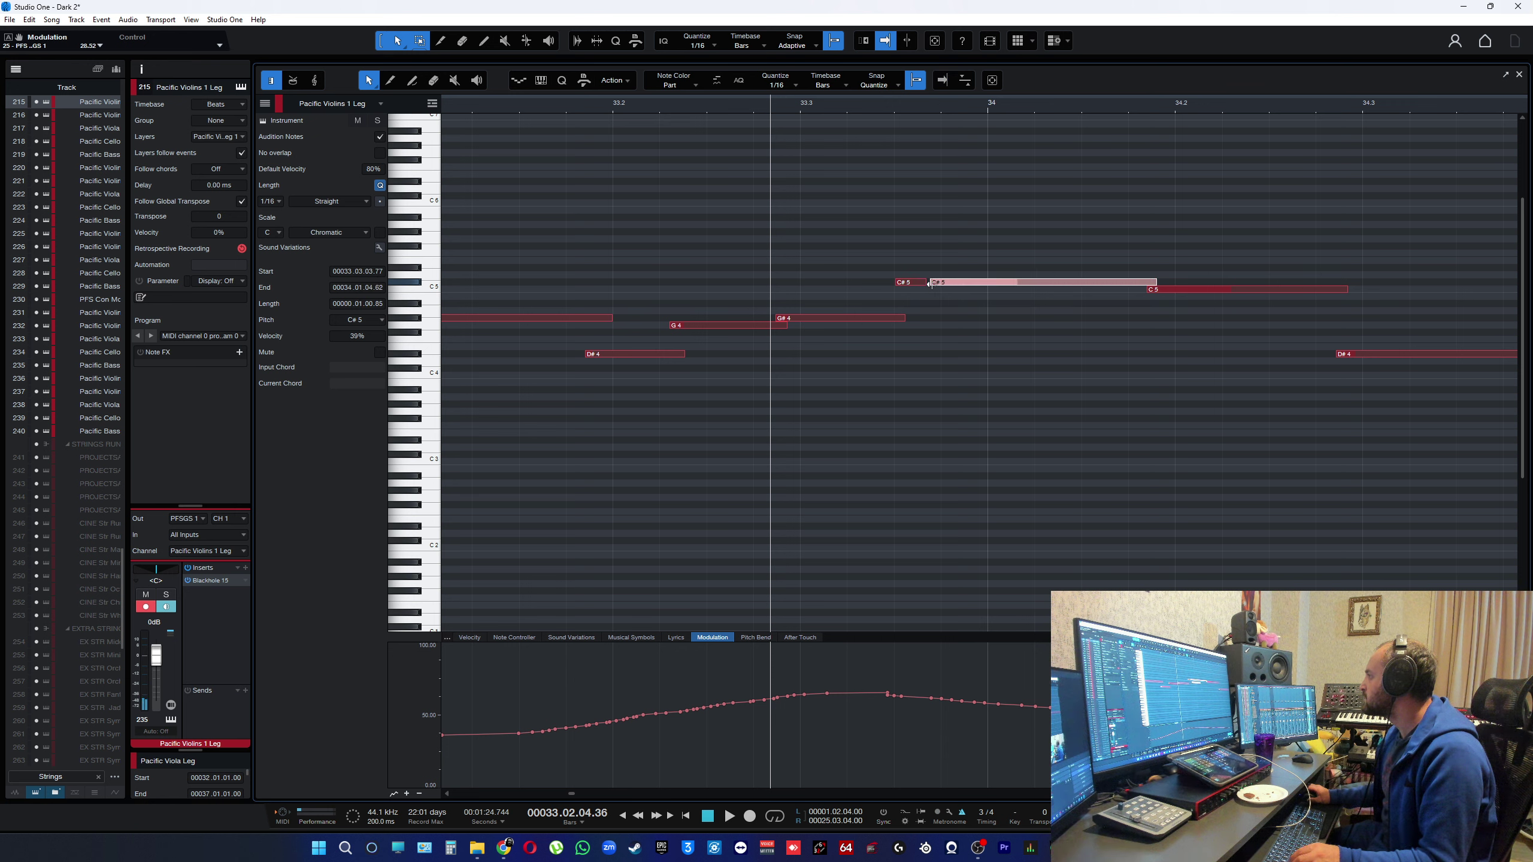
{"action": "key", "text": "space"}
{"action": "left_click", "coordinate": [978, 370]}
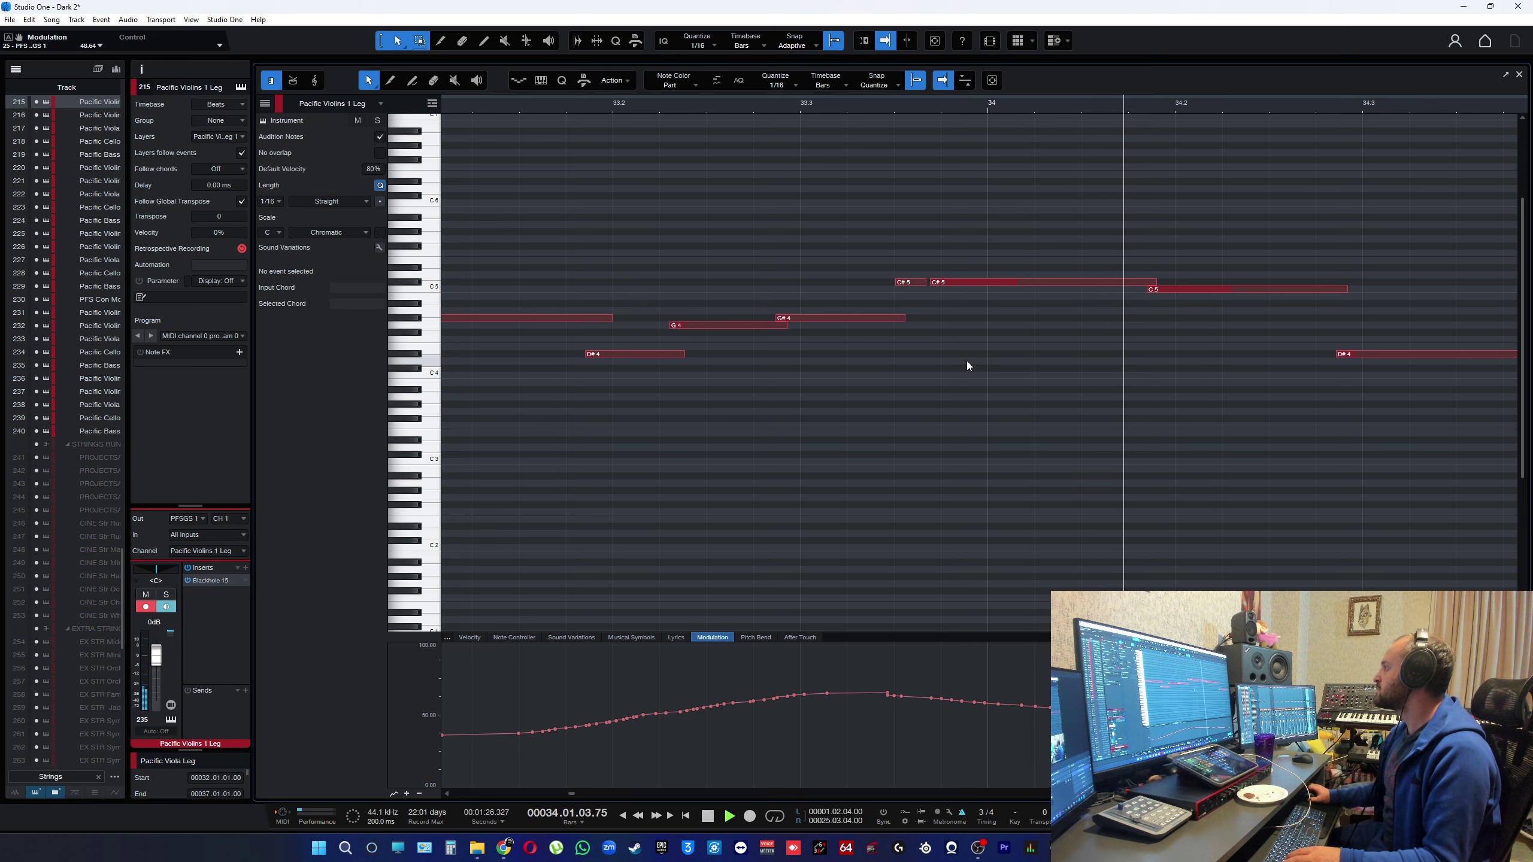
- Shorten the G#4 note before the first C#5 to end at 33.03.03.06 and audition it from 33.01.04.00
{"action": "left_click", "coordinate": [566, 107]}
{"action": "key", "text": "space"}
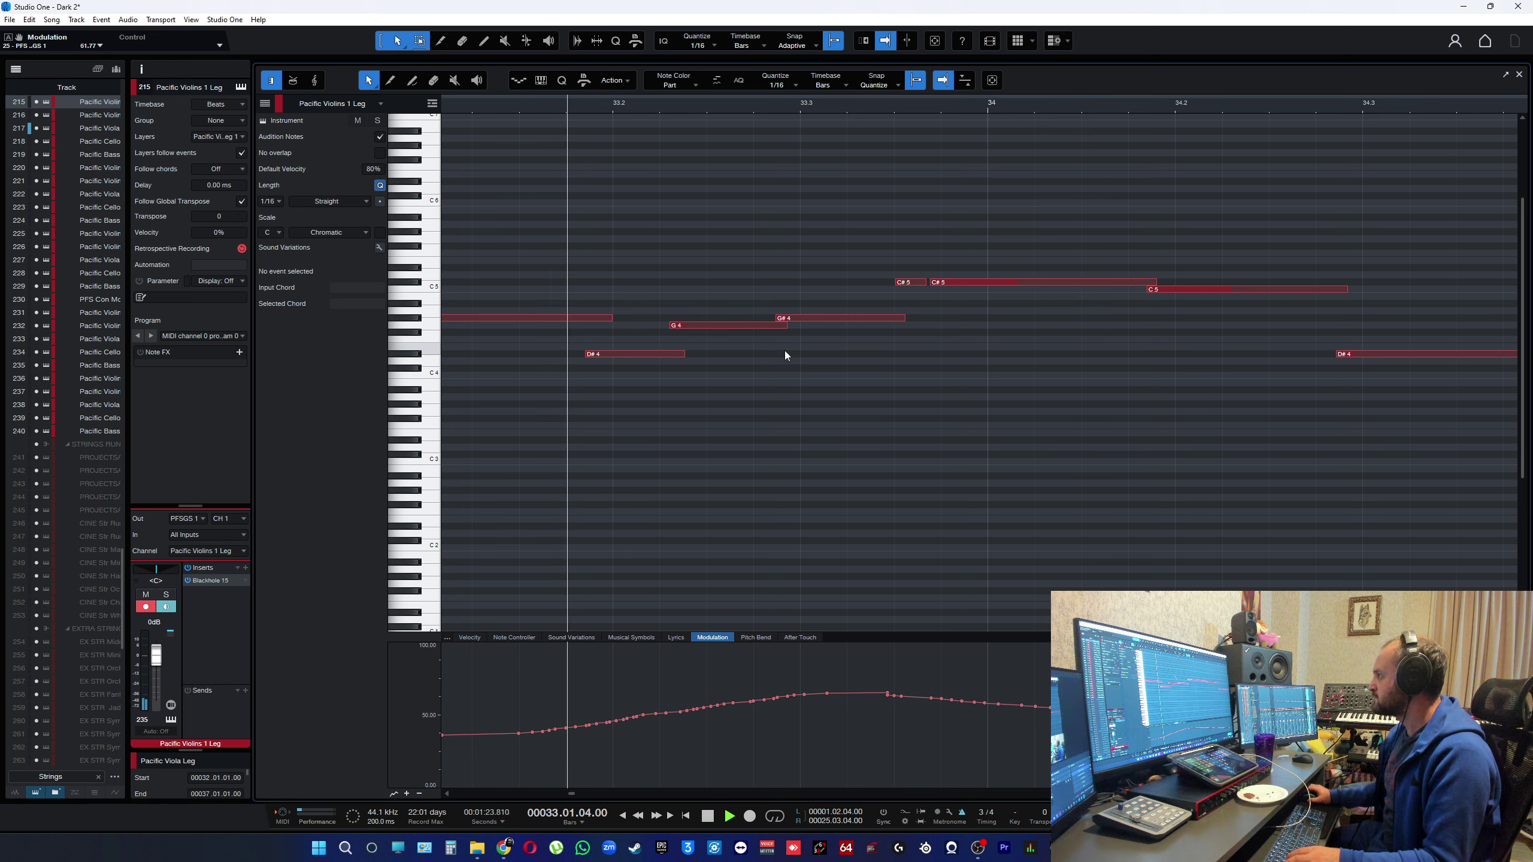
{"action": "key", "text": "space"}
{"action": "left_click", "coordinate": [904, 318]}
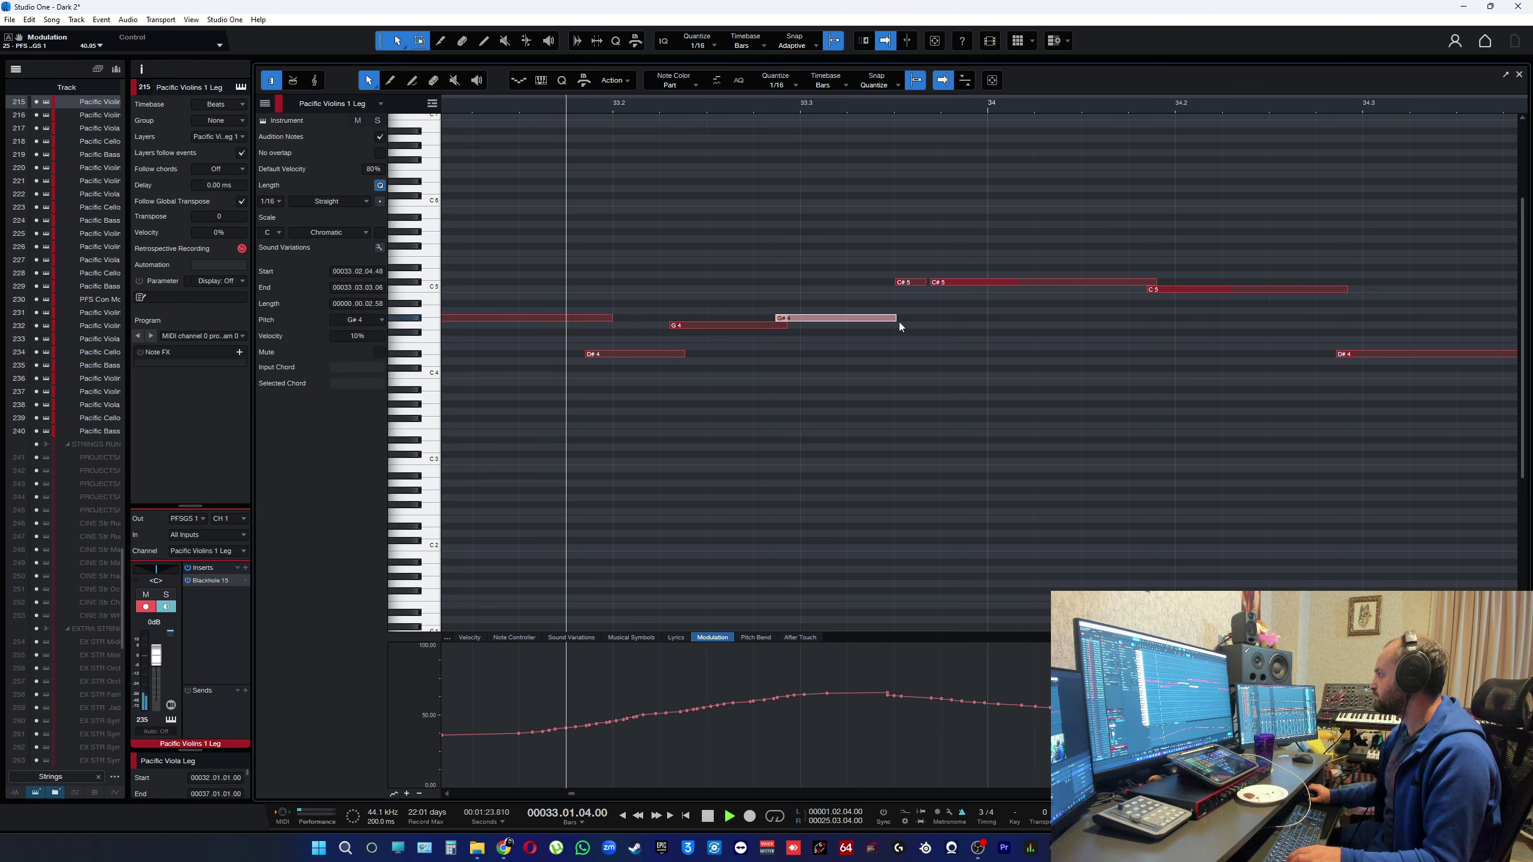
{"action": "left_click", "coordinate": [917, 342]}
{"action": "key", "text": "space"}
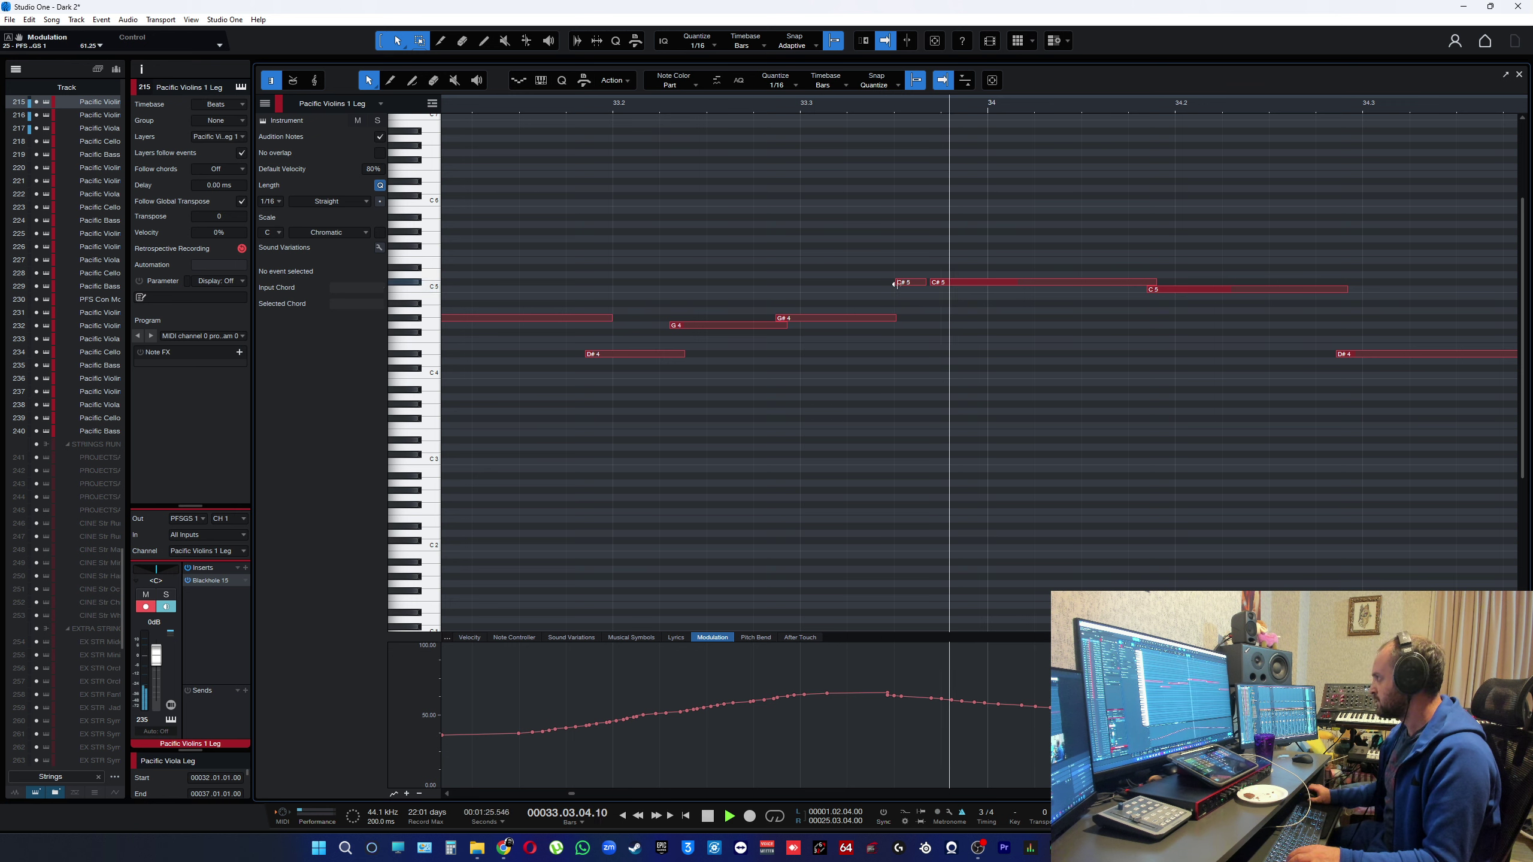
- Move the start of the short first C#5 note slightly later and audition the transition from 33.01.04.00
{"action": "key", "text": "space"}
{"action": "left_click", "coordinate": [895, 282]}
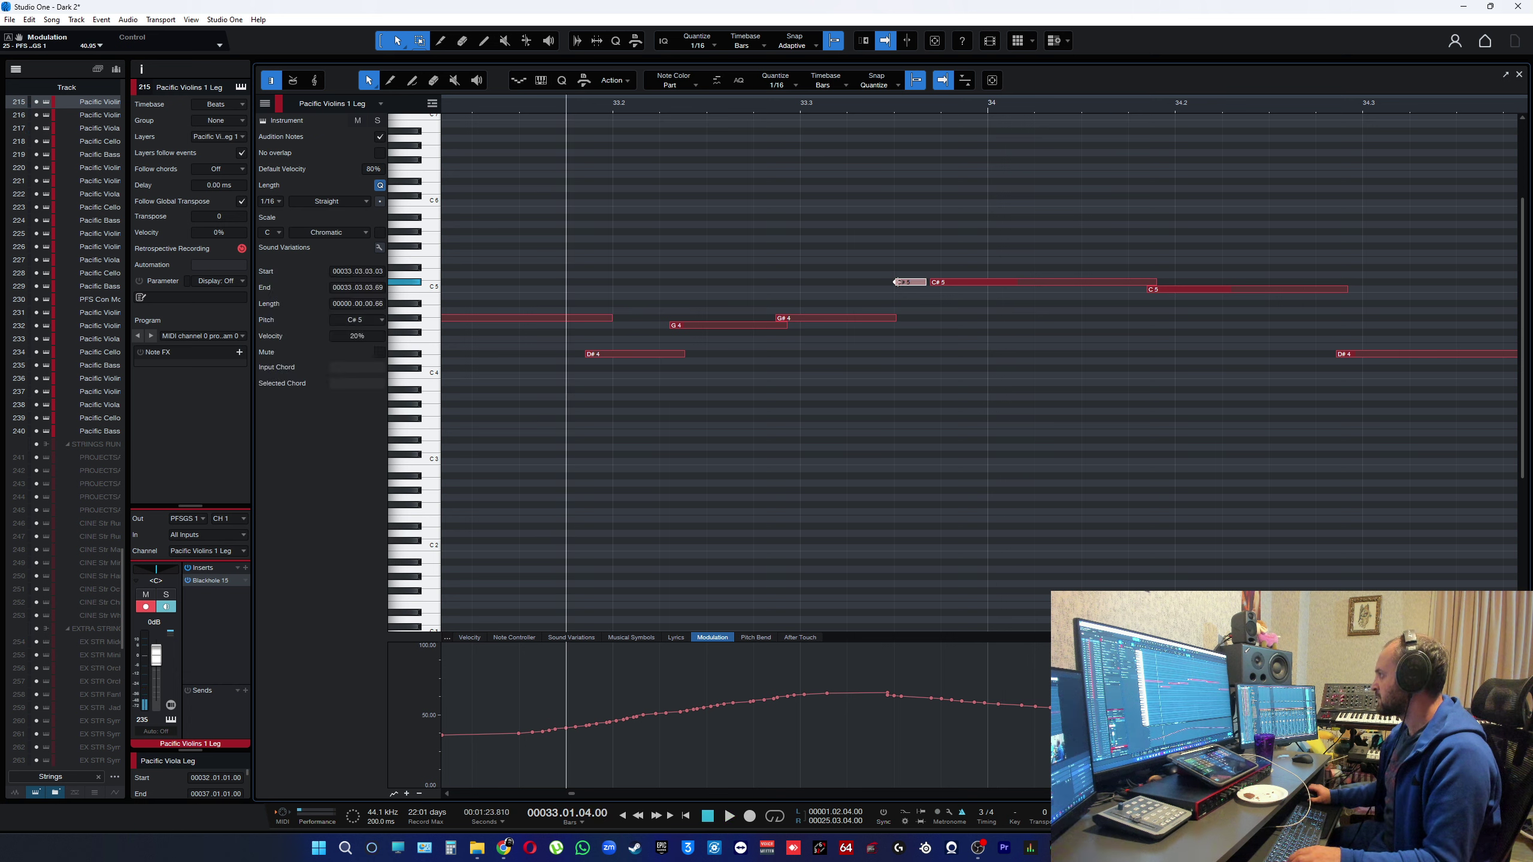
{"action": "key", "text": "space"}
{"action": "left_click", "coordinate": [972, 341]}
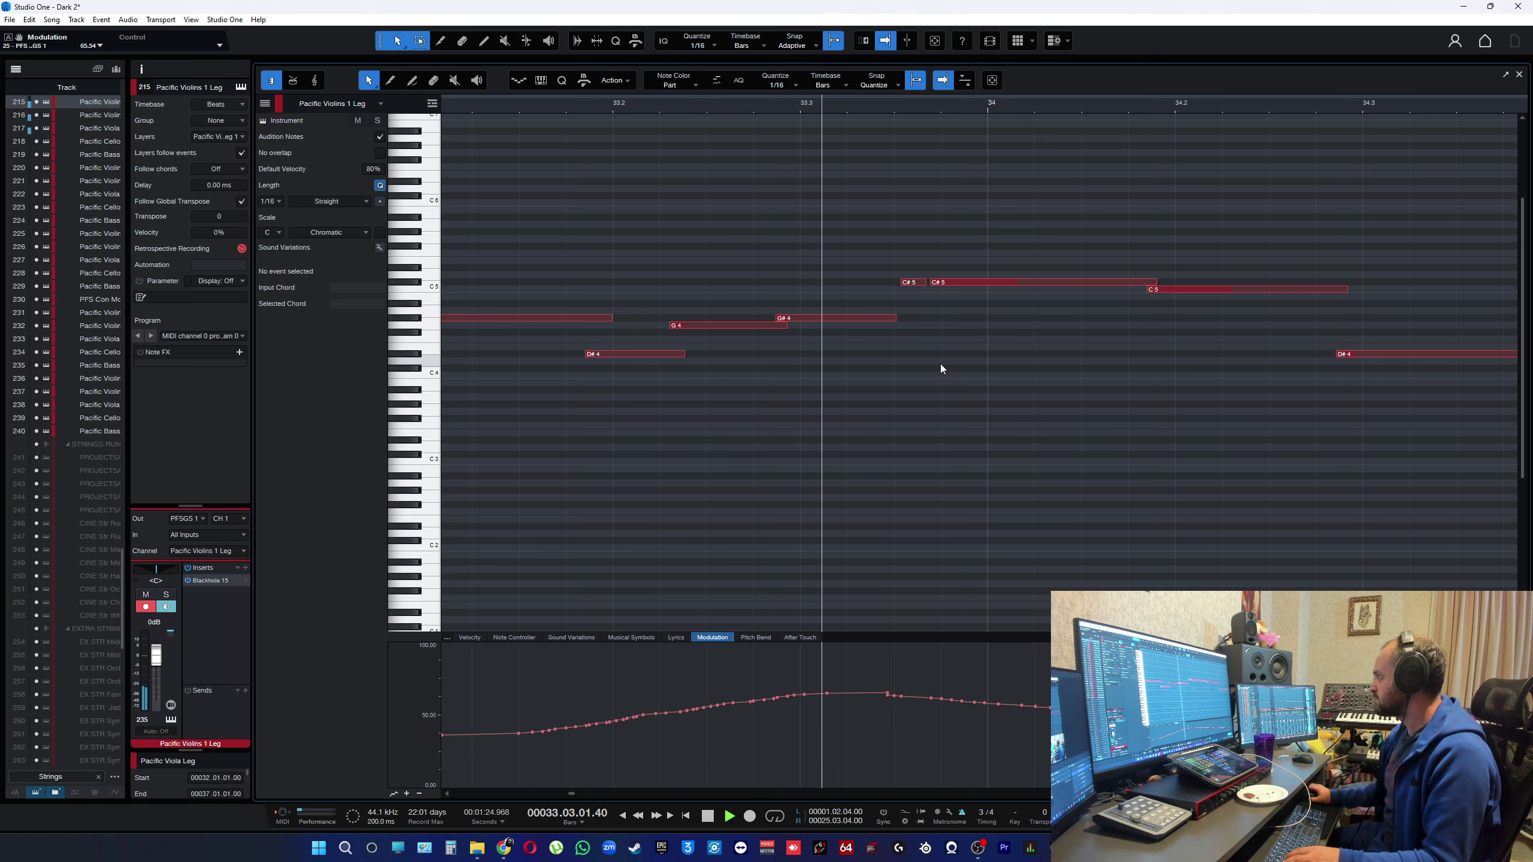
- Lengthen the G#4 note before the first C#5 to end at 33.03.03.12 and replay the transition
{"action": "key", "text": "space"}
{"action": "left_click_drag", "start_coordinate": [898, 318], "coordinate": [903, 319]}
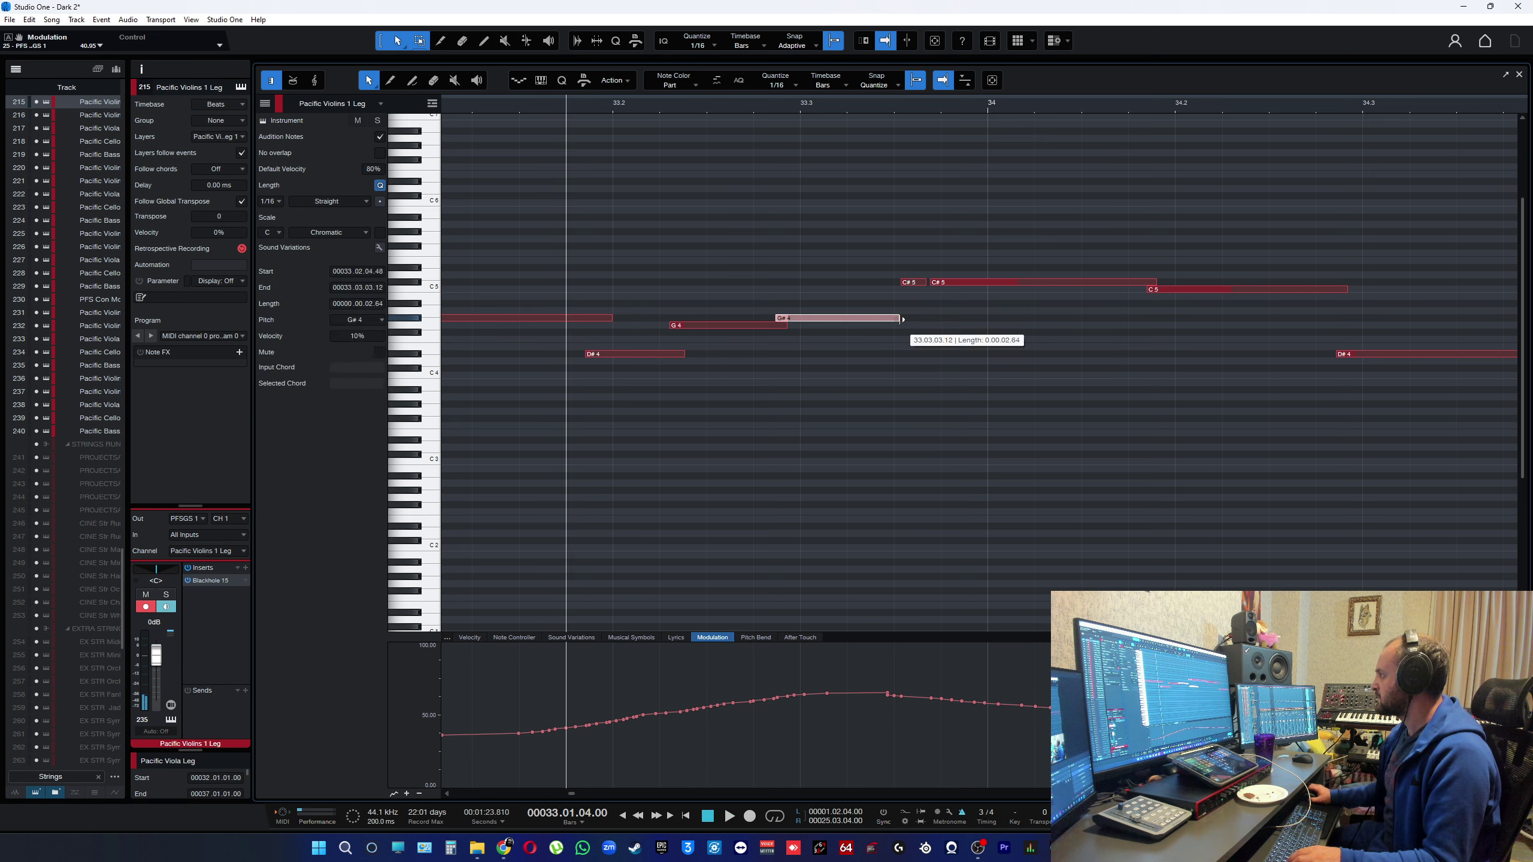
{"action": "key", "text": "space"}
{"action": "left_click", "coordinate": [961, 329]}
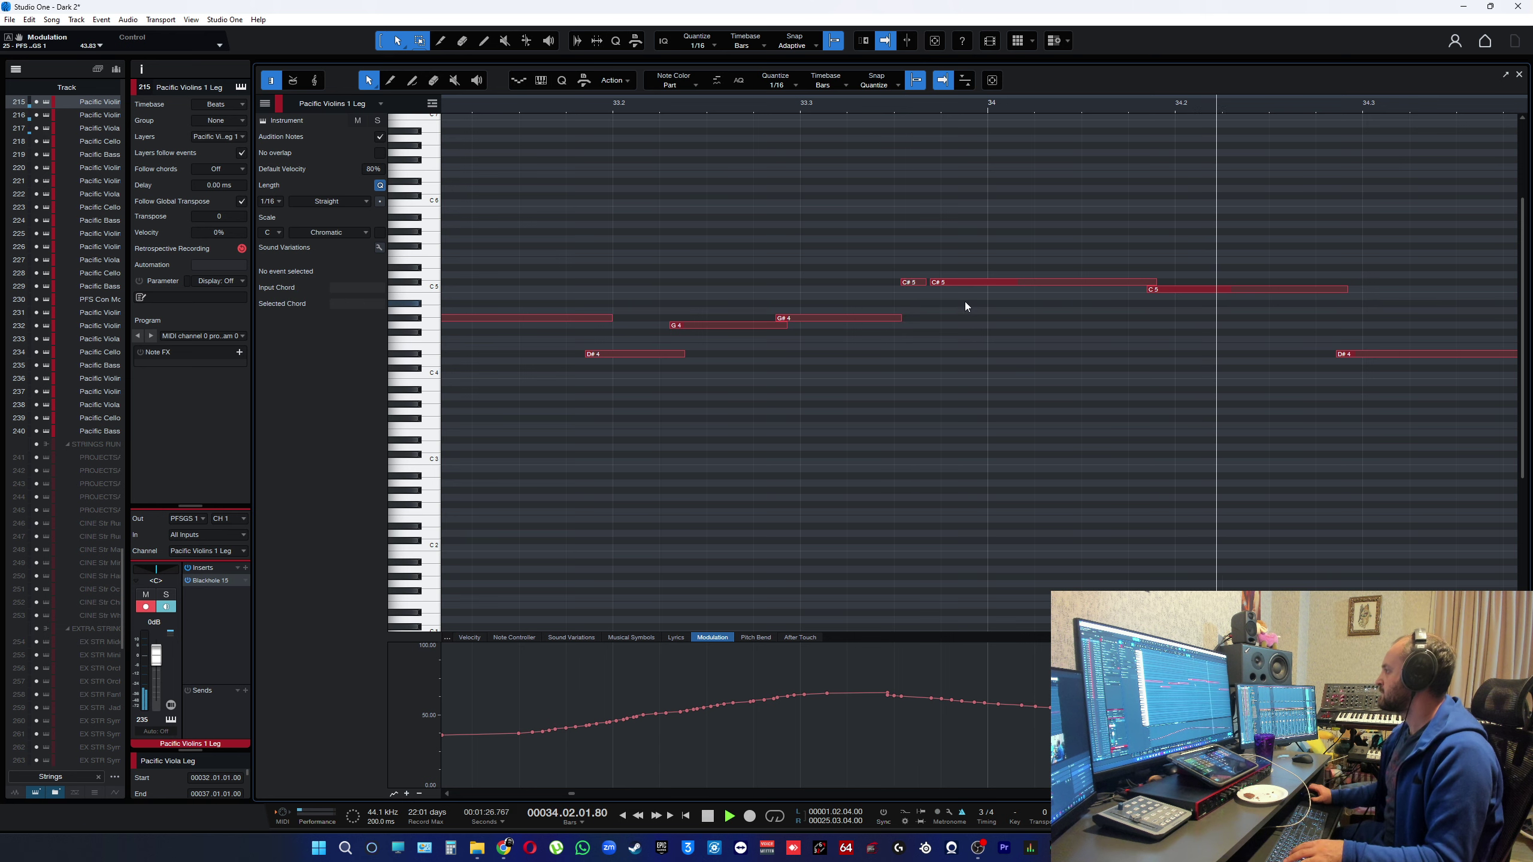
- Audition the violin line from 32.03.03.00 and delete its opening G#4 note, which starts just before bar 33
{"action": "scroll", "coordinate": [1014, 320], "scroll_direction": "down", "scroll_amount": 5}
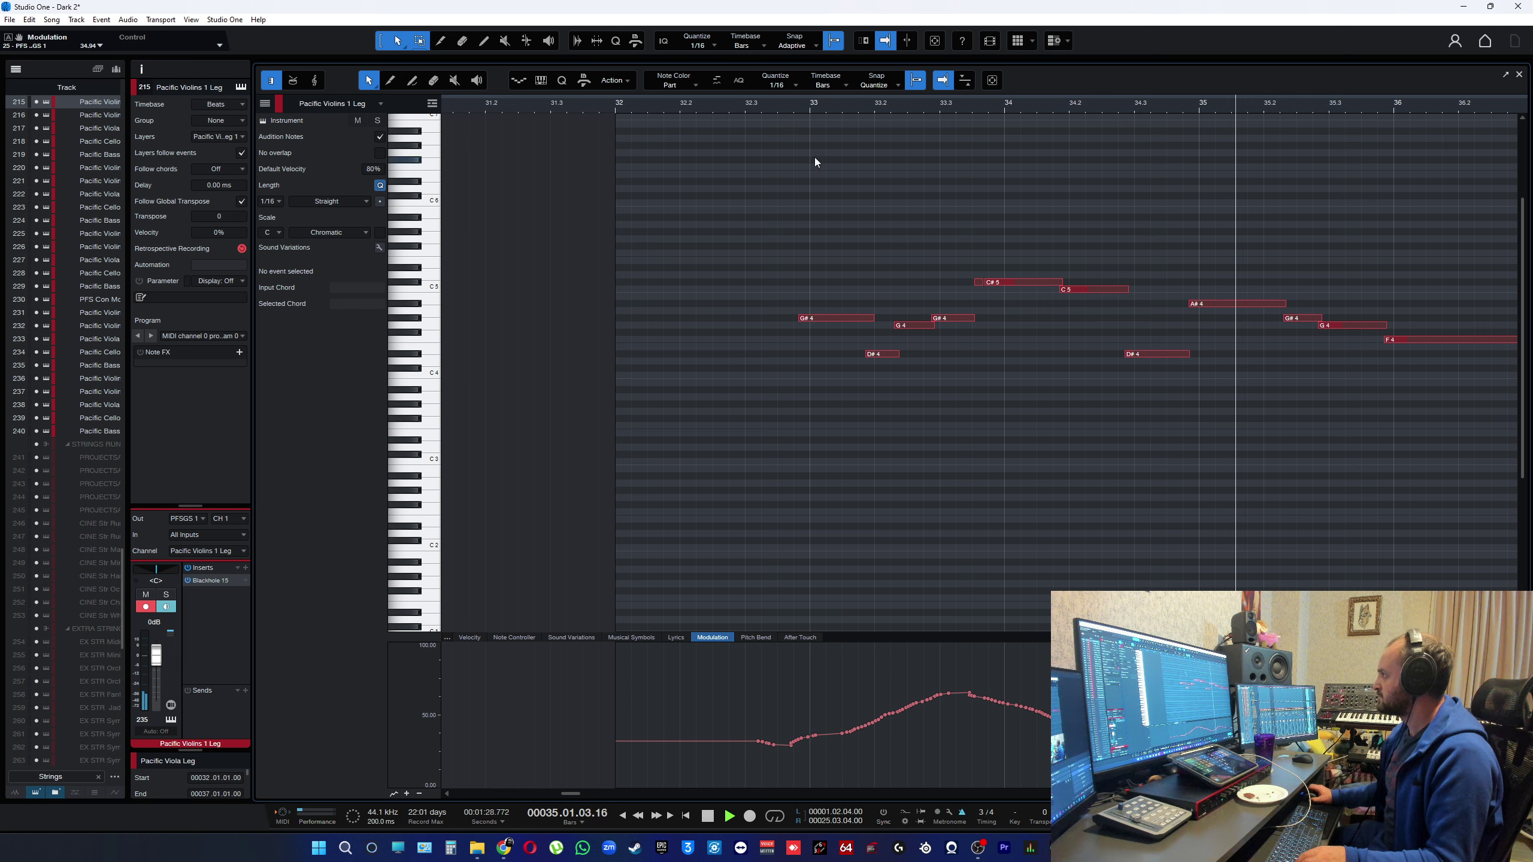
{"action": "left_click", "coordinate": [773, 106]}
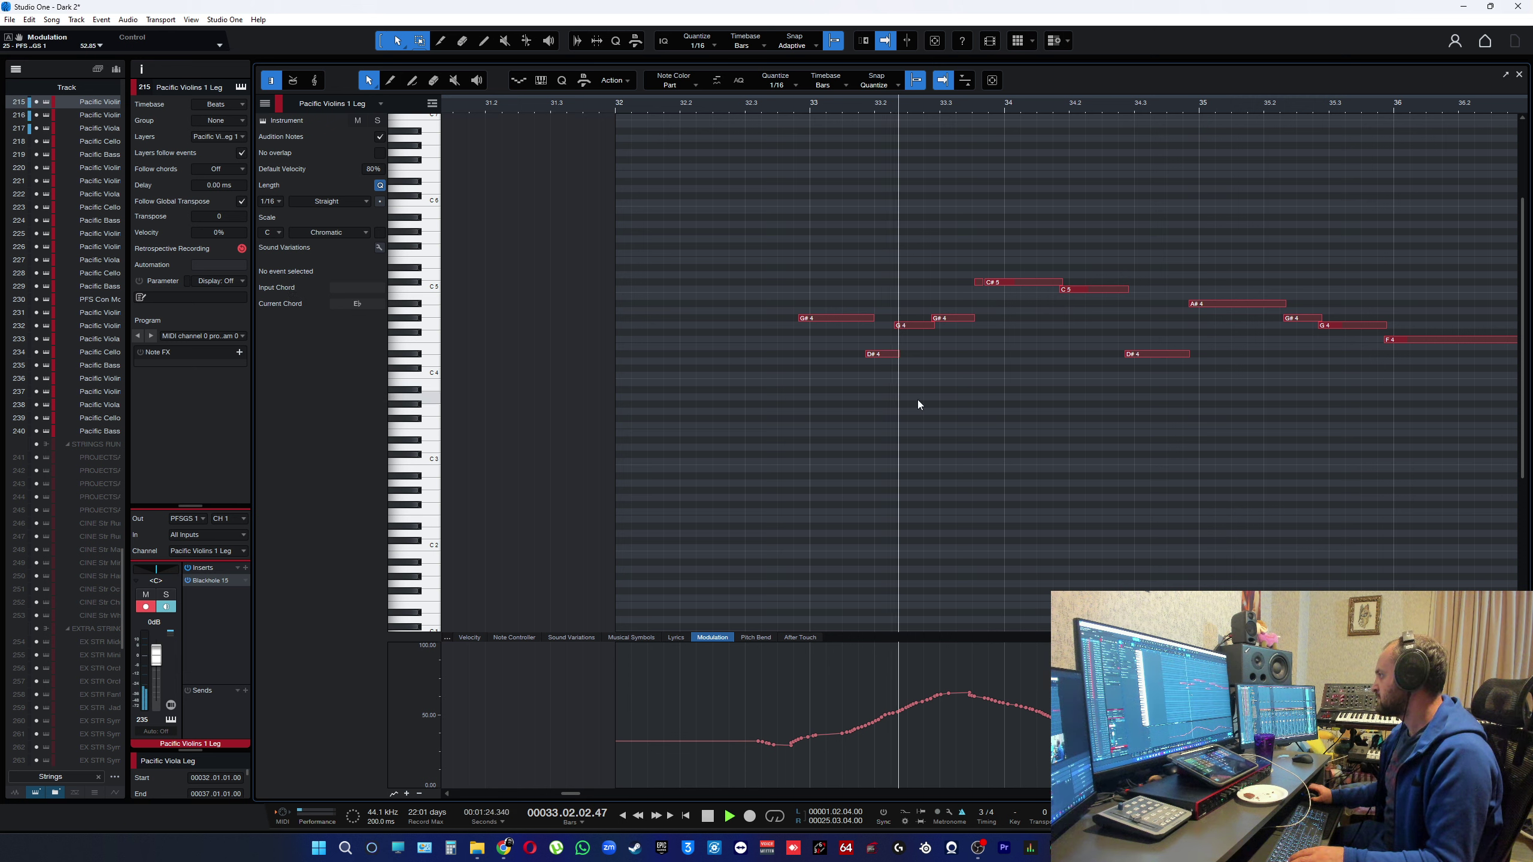
{"action": "key", "text": "space"}
{"action": "left_click", "coordinate": [827, 318]}
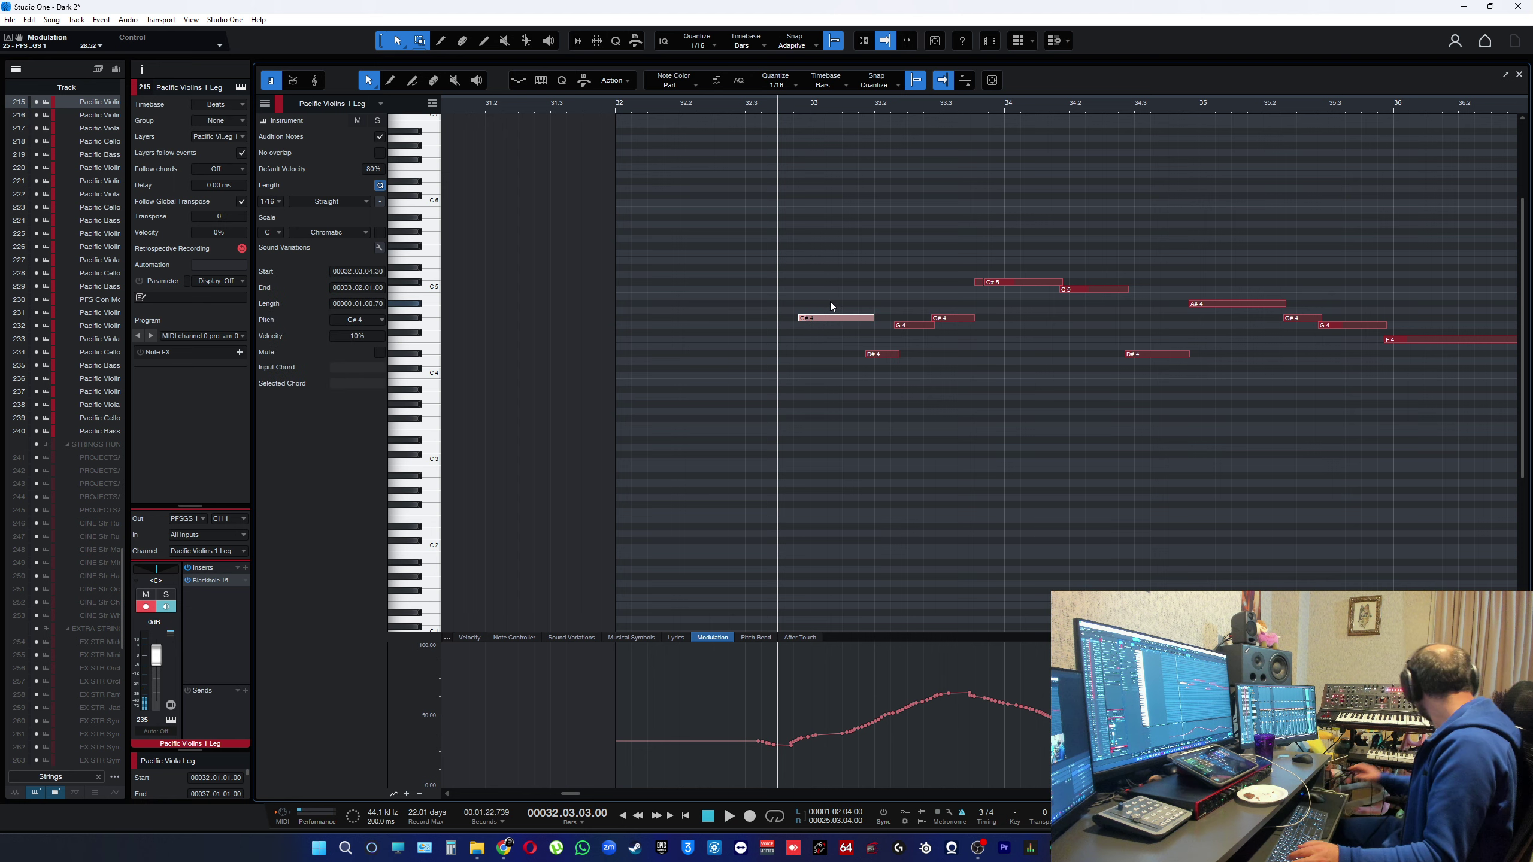
{"action": "key", "text": "space"}
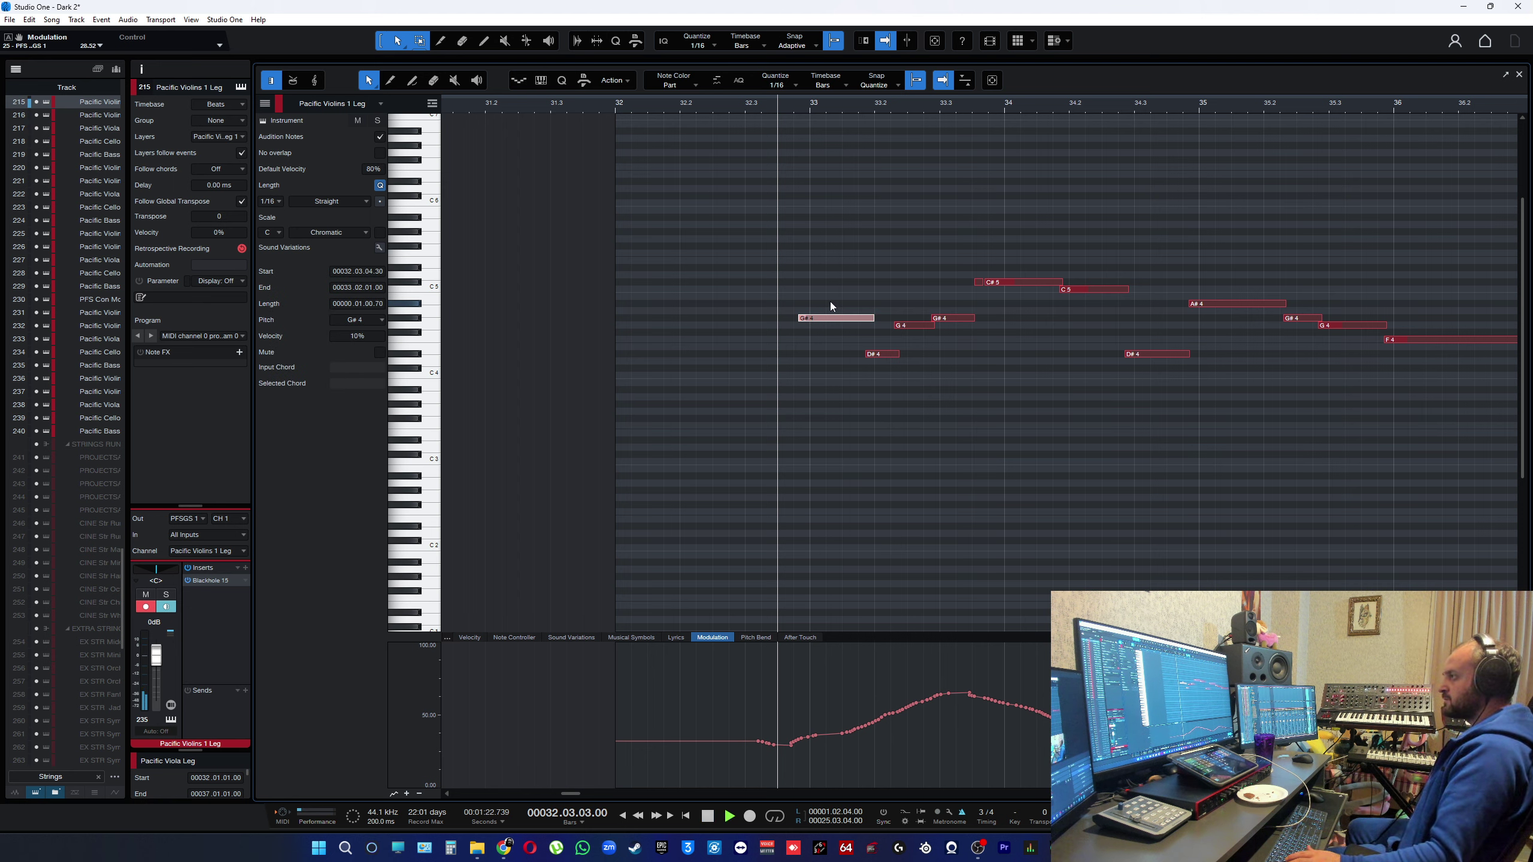
{"action": "key", "text": "space"}
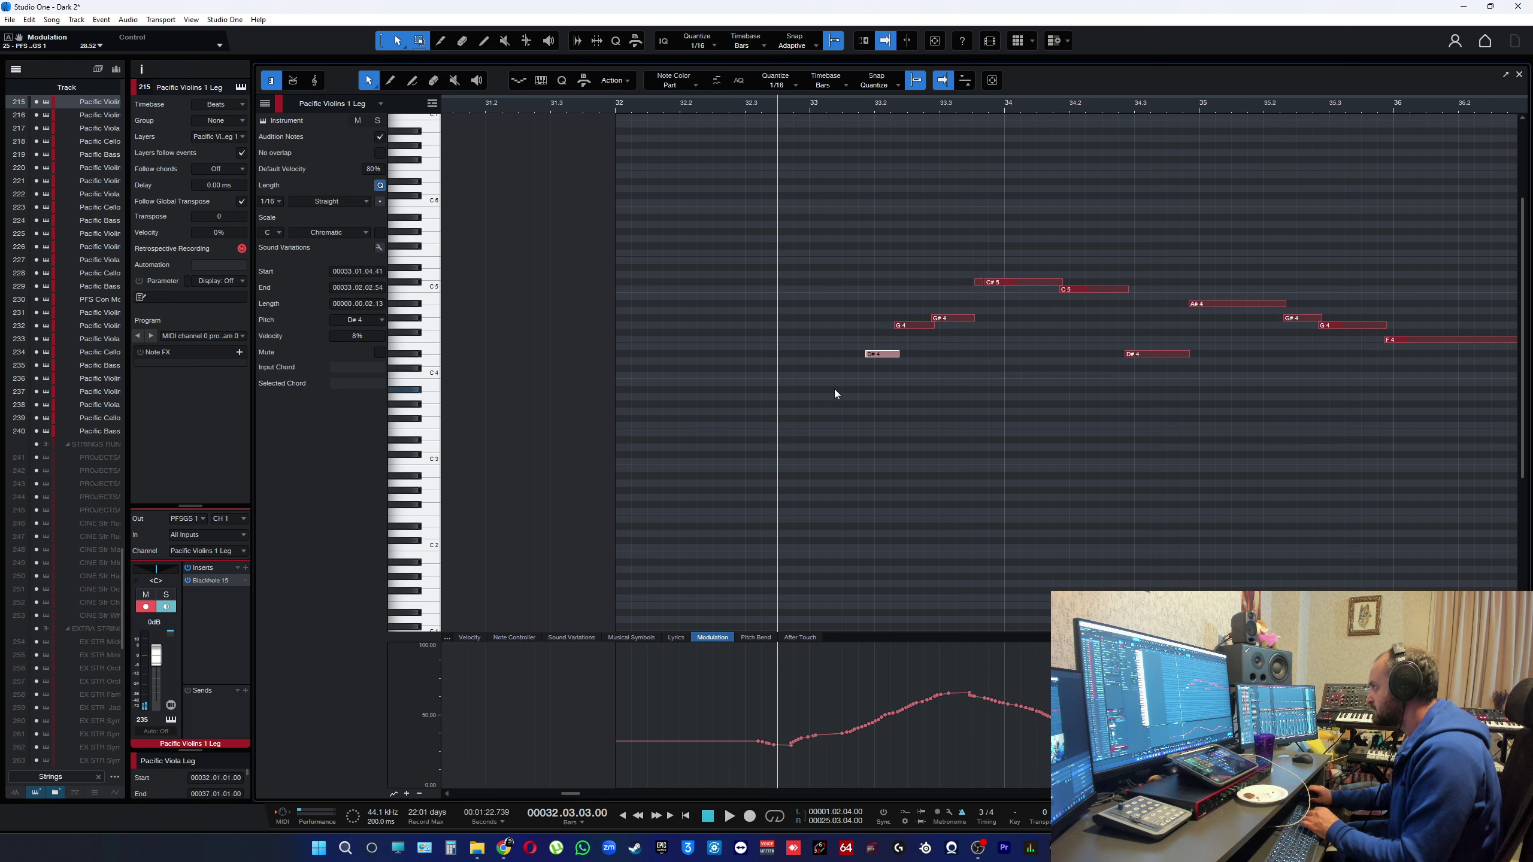
- Rehearse a replacement phrase from 31.03.04.00 and delete the D#4, G4 and G#4 notes in bar 33
{"action": "key", "text": "space"}
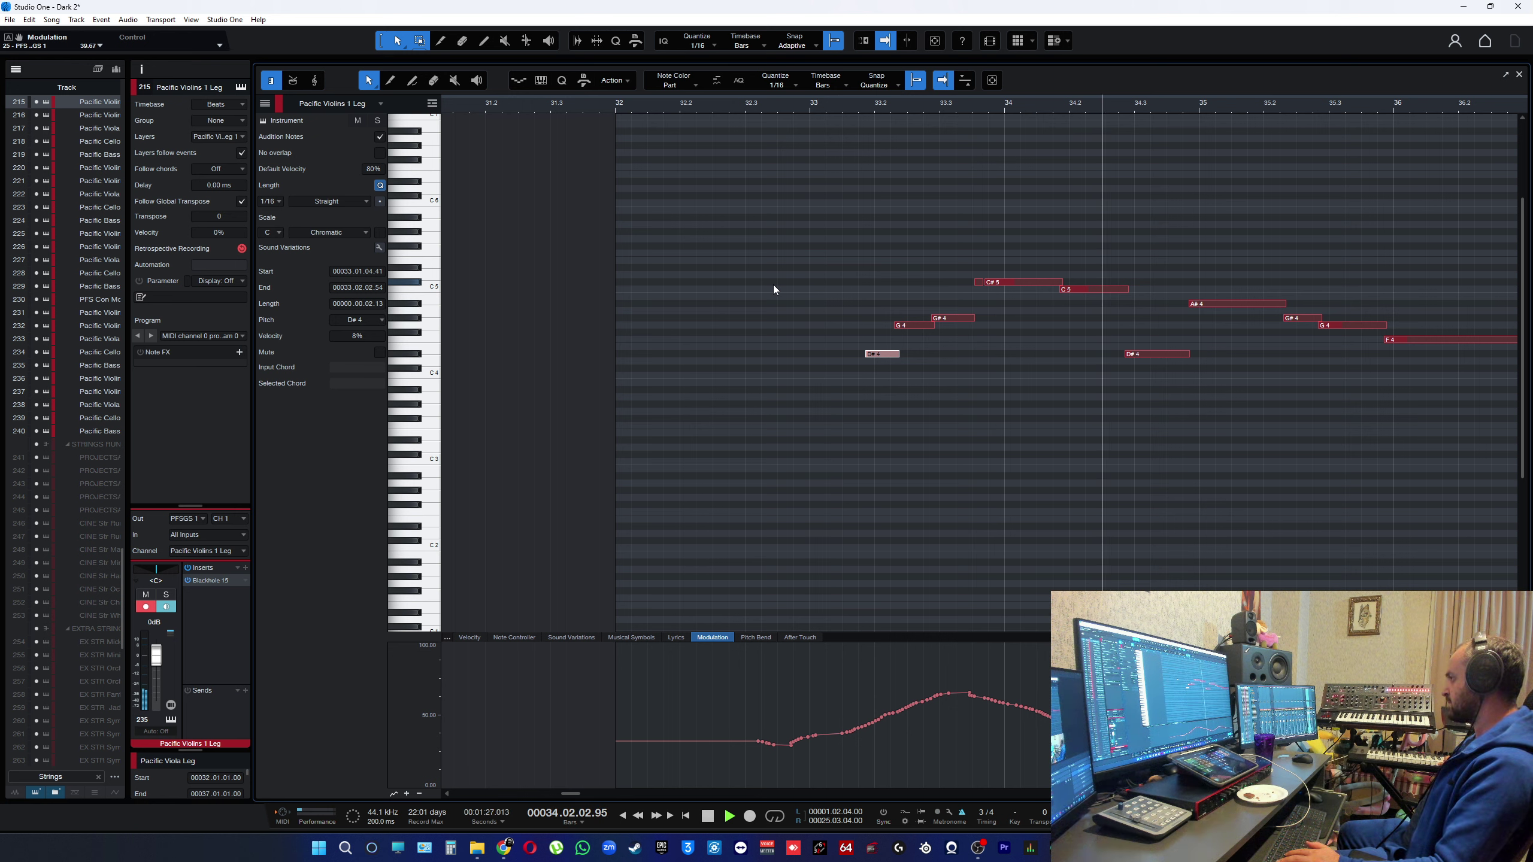
{"action": "key", "text": "space"}
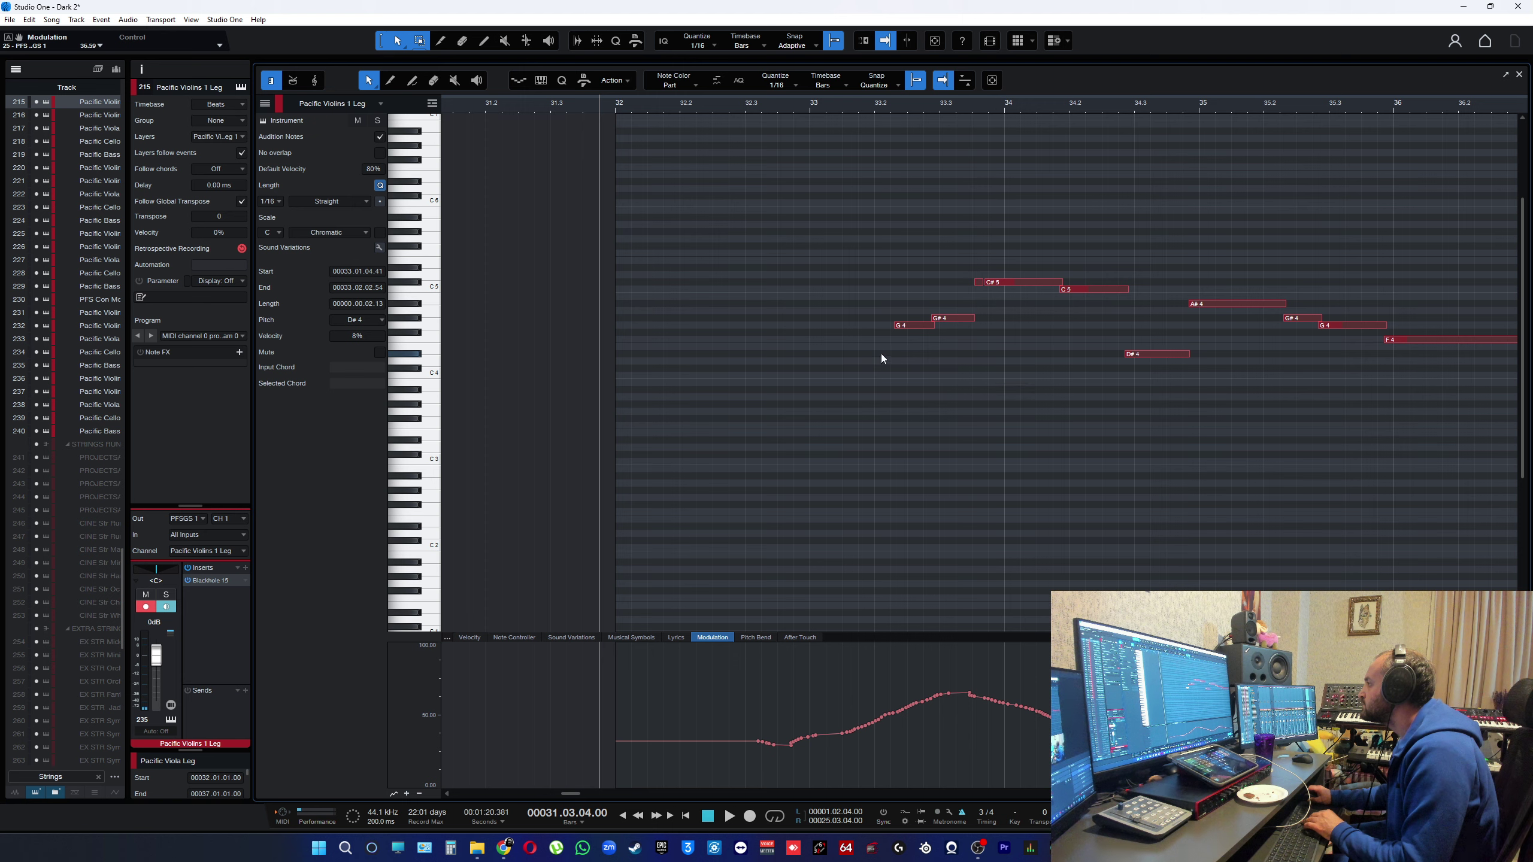
{"action": "key", "text": "space"}
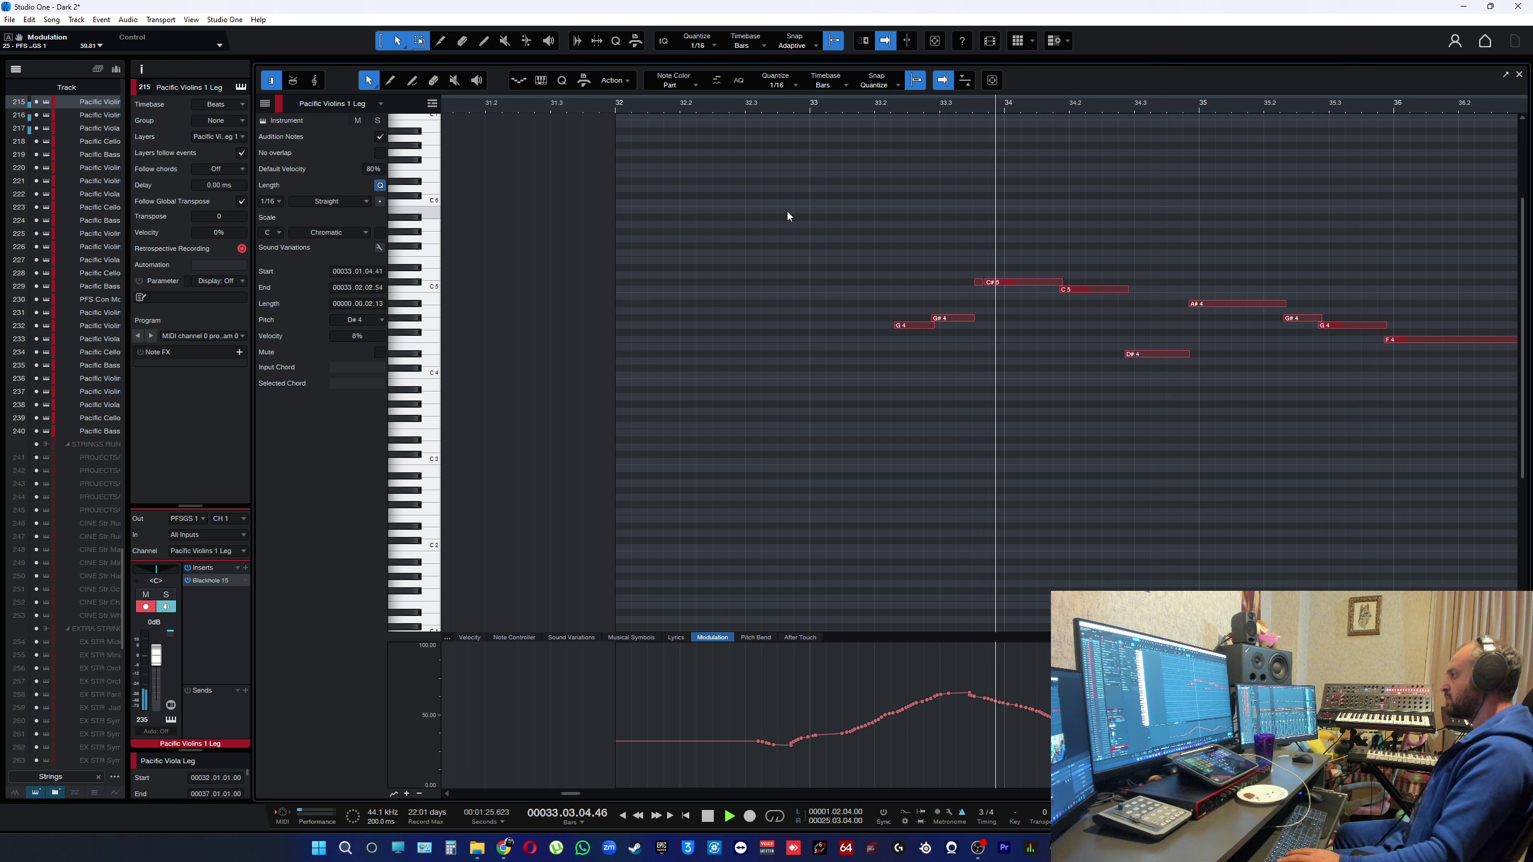
{"action": "key", "text": "space"}
{"action": "key", "text": "space"}
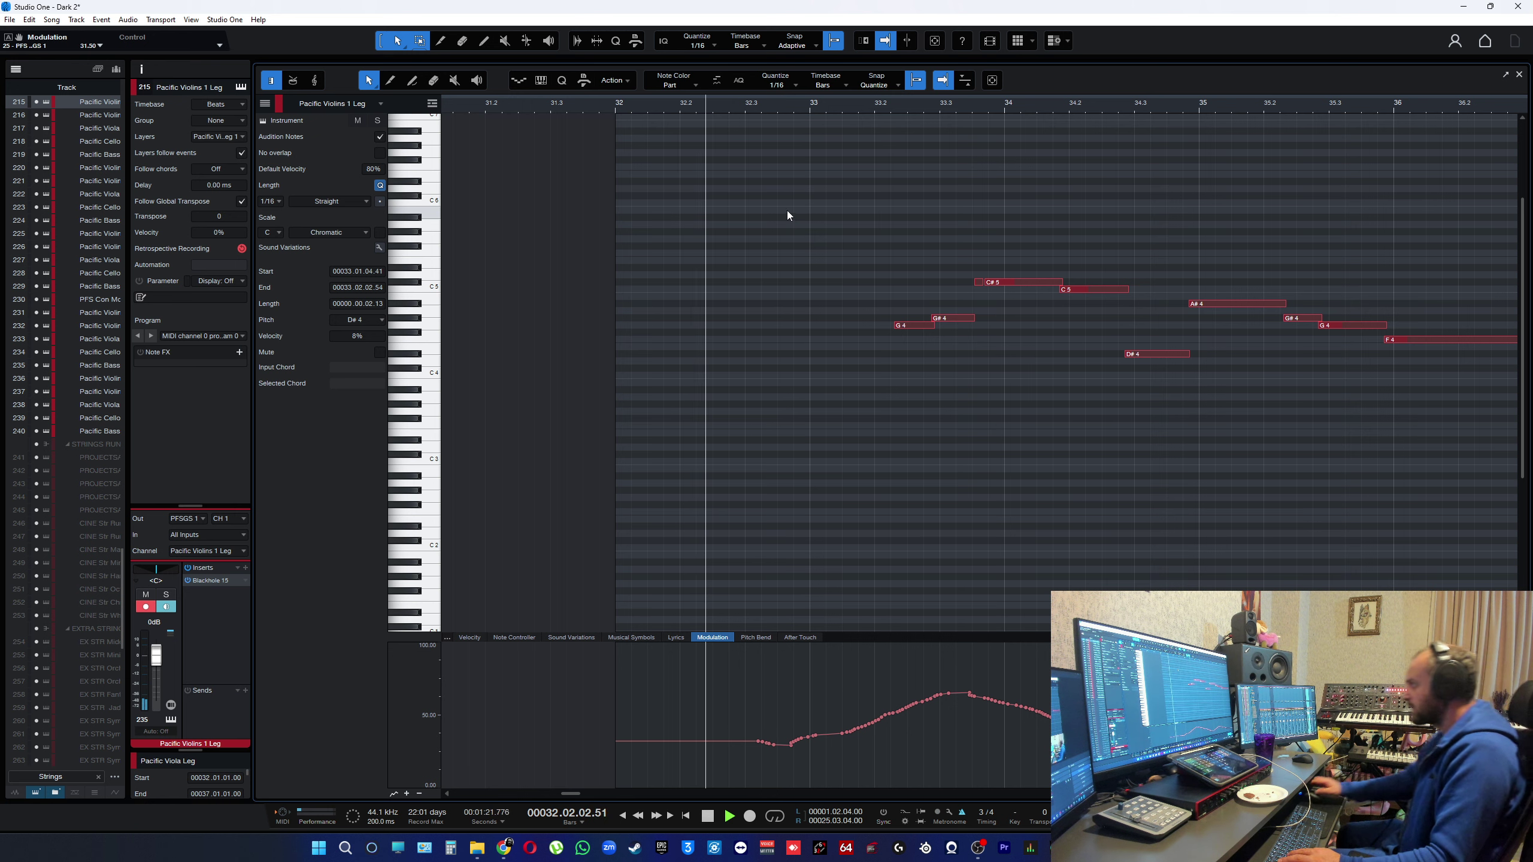
{"action": "double_click", "coordinate": [909, 322]}
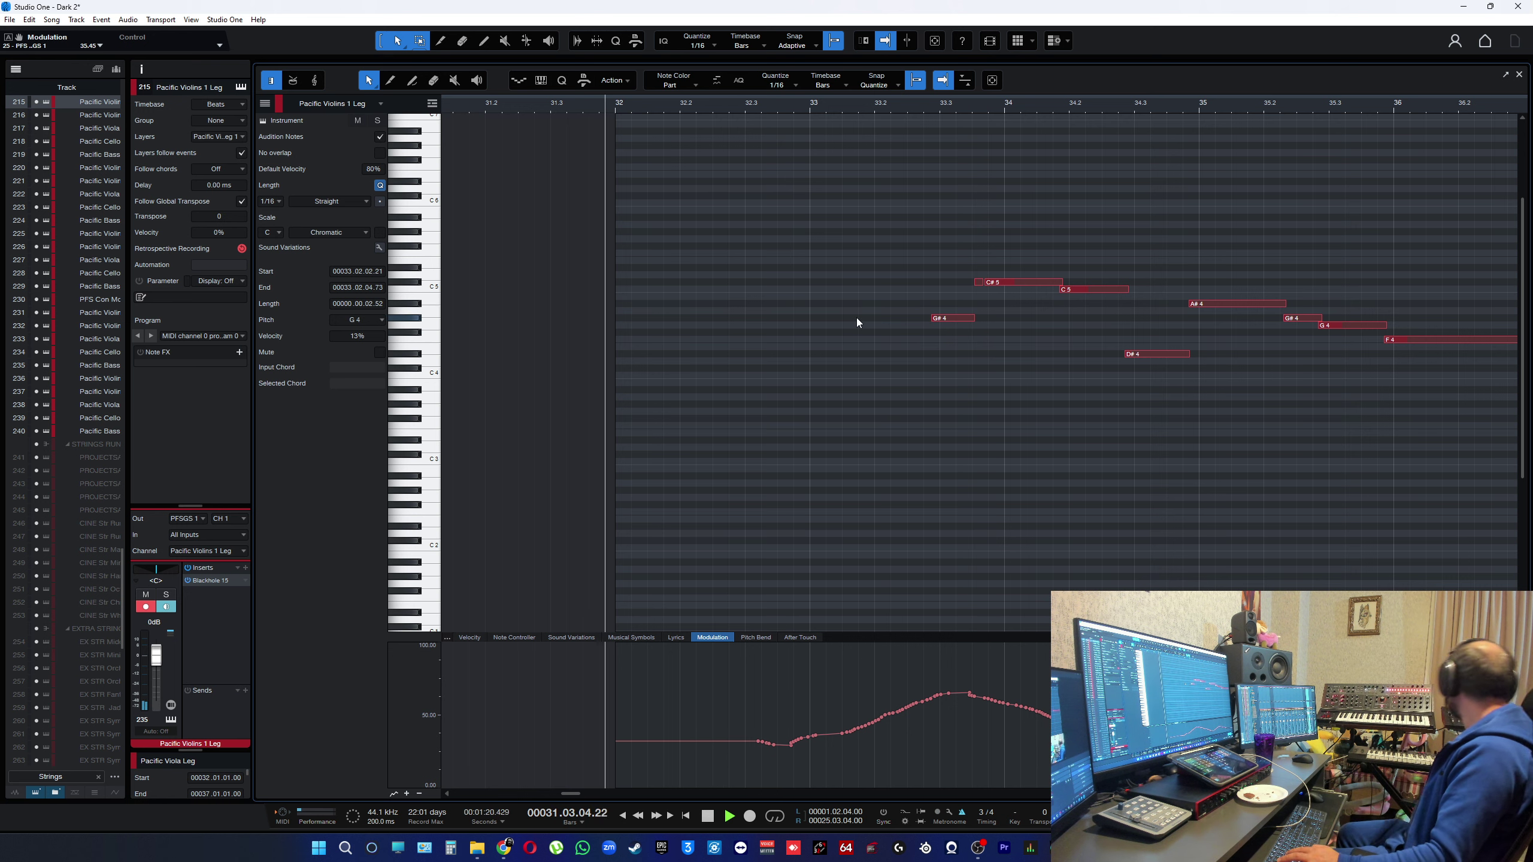
{"action": "double_click", "coordinate": [950, 318]}
- Record a replacement phrase of F4, G4 and G#4 leading into the C#5, and undo the take
{"action": "key", "text": "space"}
{"action": "key", "text": "space"}
{"action": "key", "text": "KP_Multiply"}
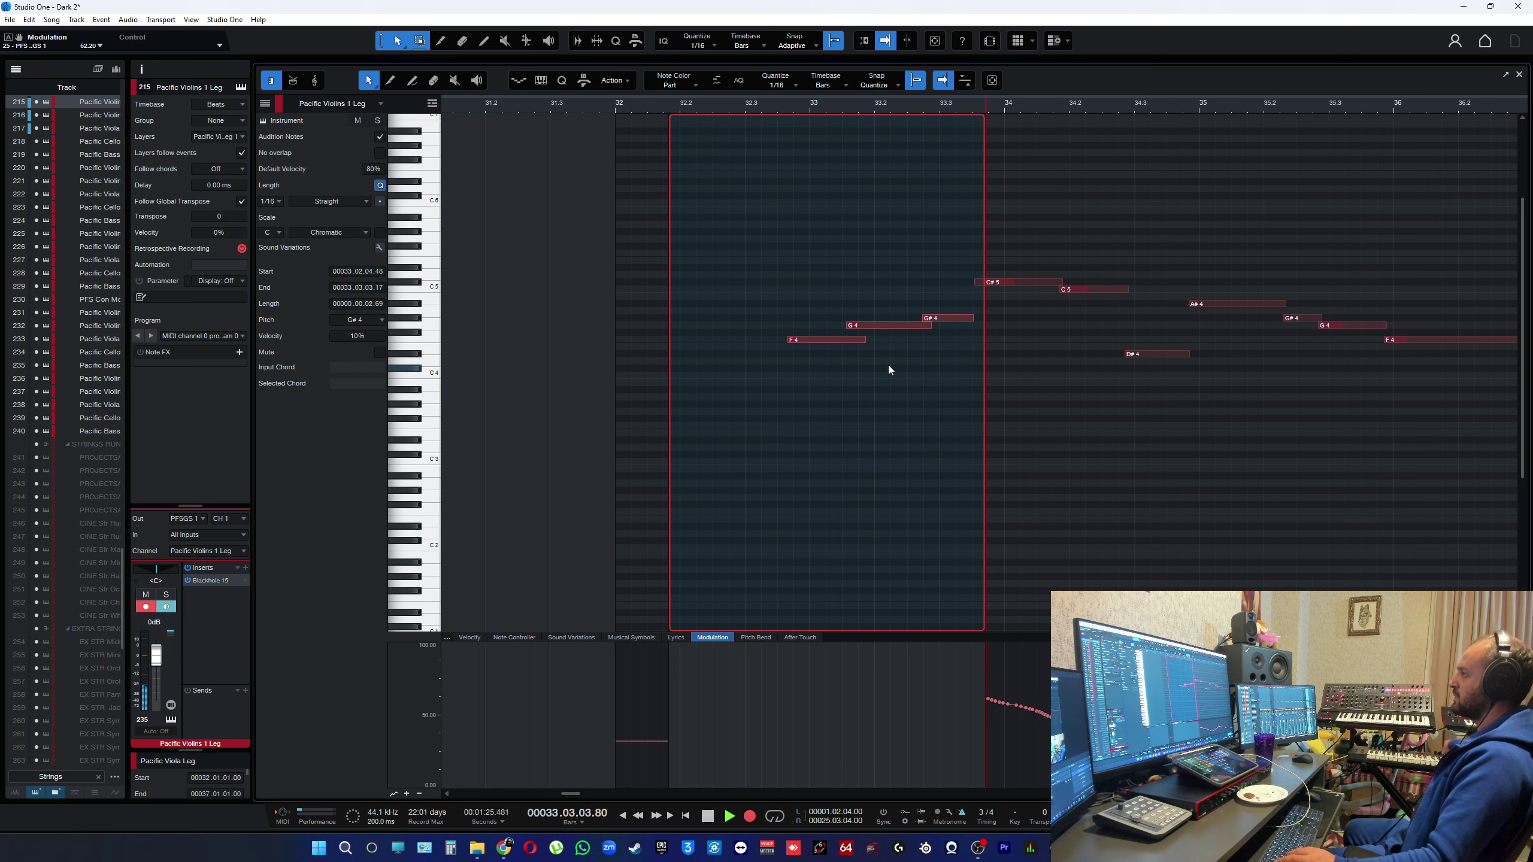
{"action": "key", "text": "space"}
{"action": "key", "text": "space"}
{"action": "key", "text": "ctrl+z"}
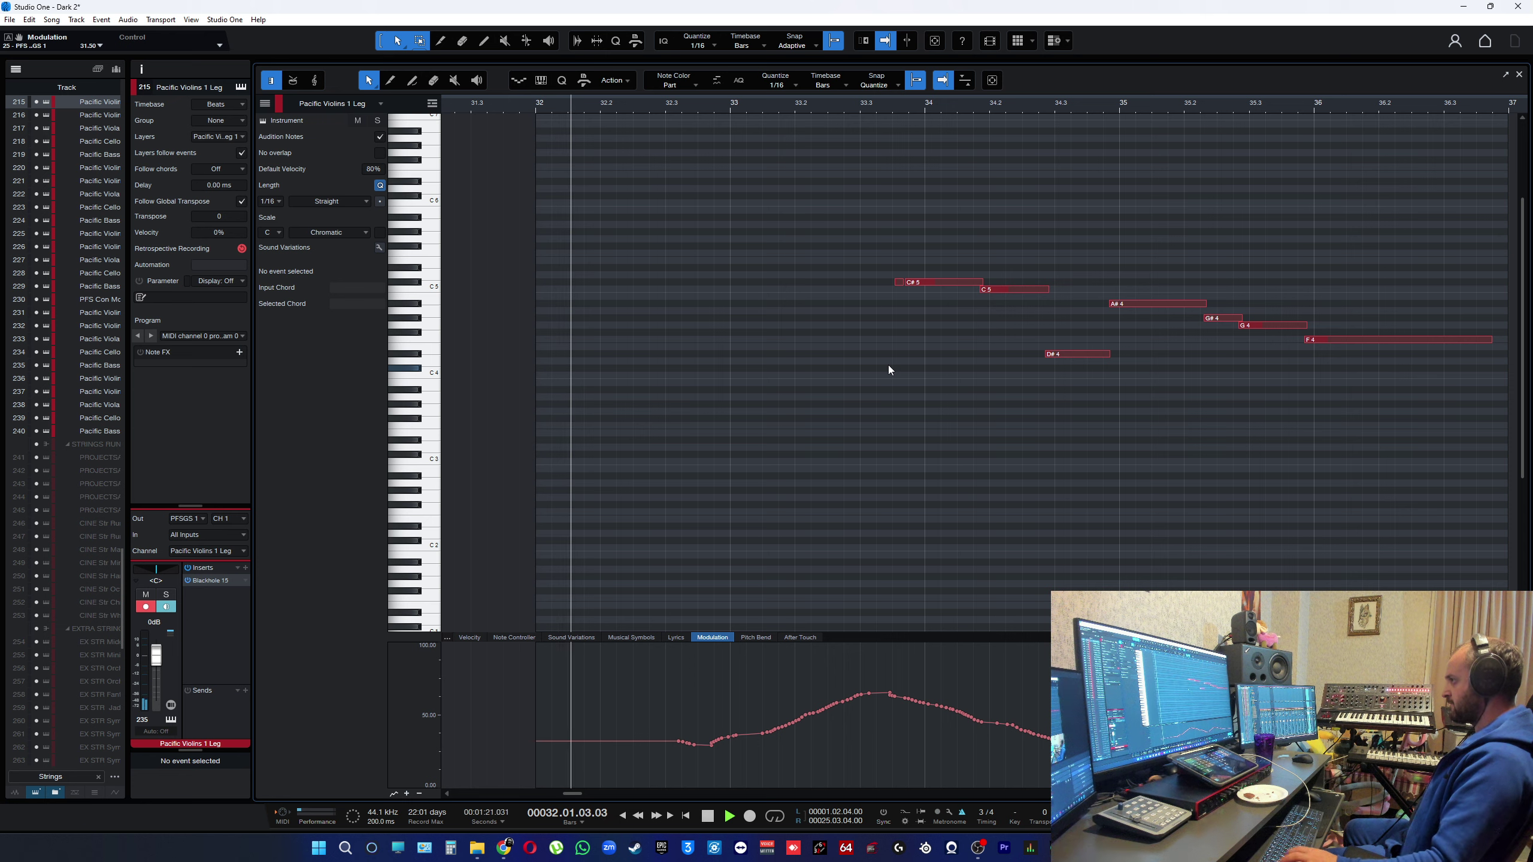
- Record a new take of F4, G4 and G#4 leading into the C#5 and play it back from before bar 32
{"action": "key", "text": "KP_Multiply"}
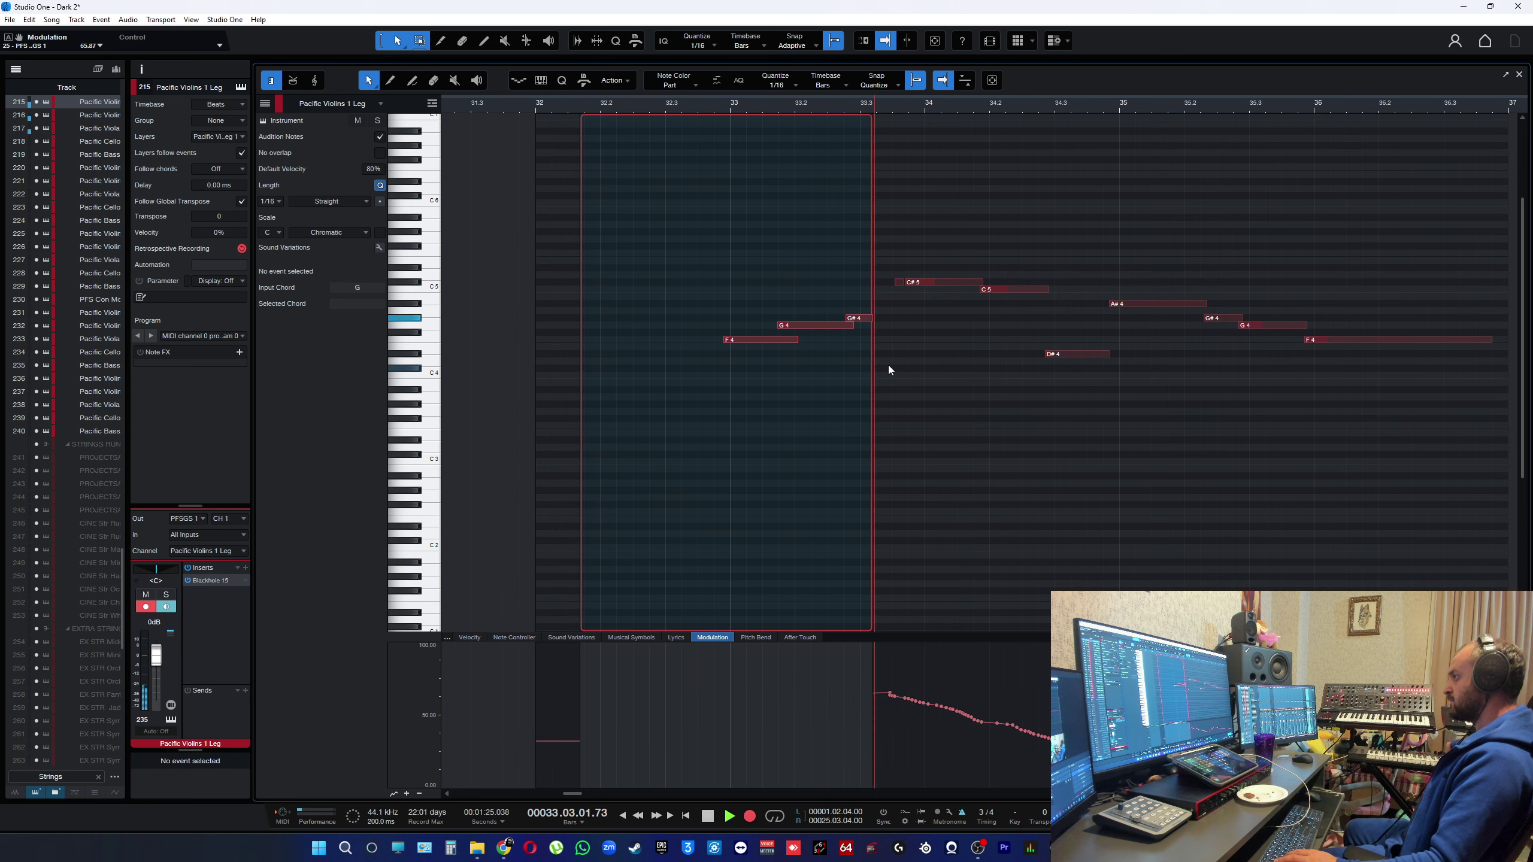
{"action": "key", "text": "space"}
{"action": "key", "text": "space"}
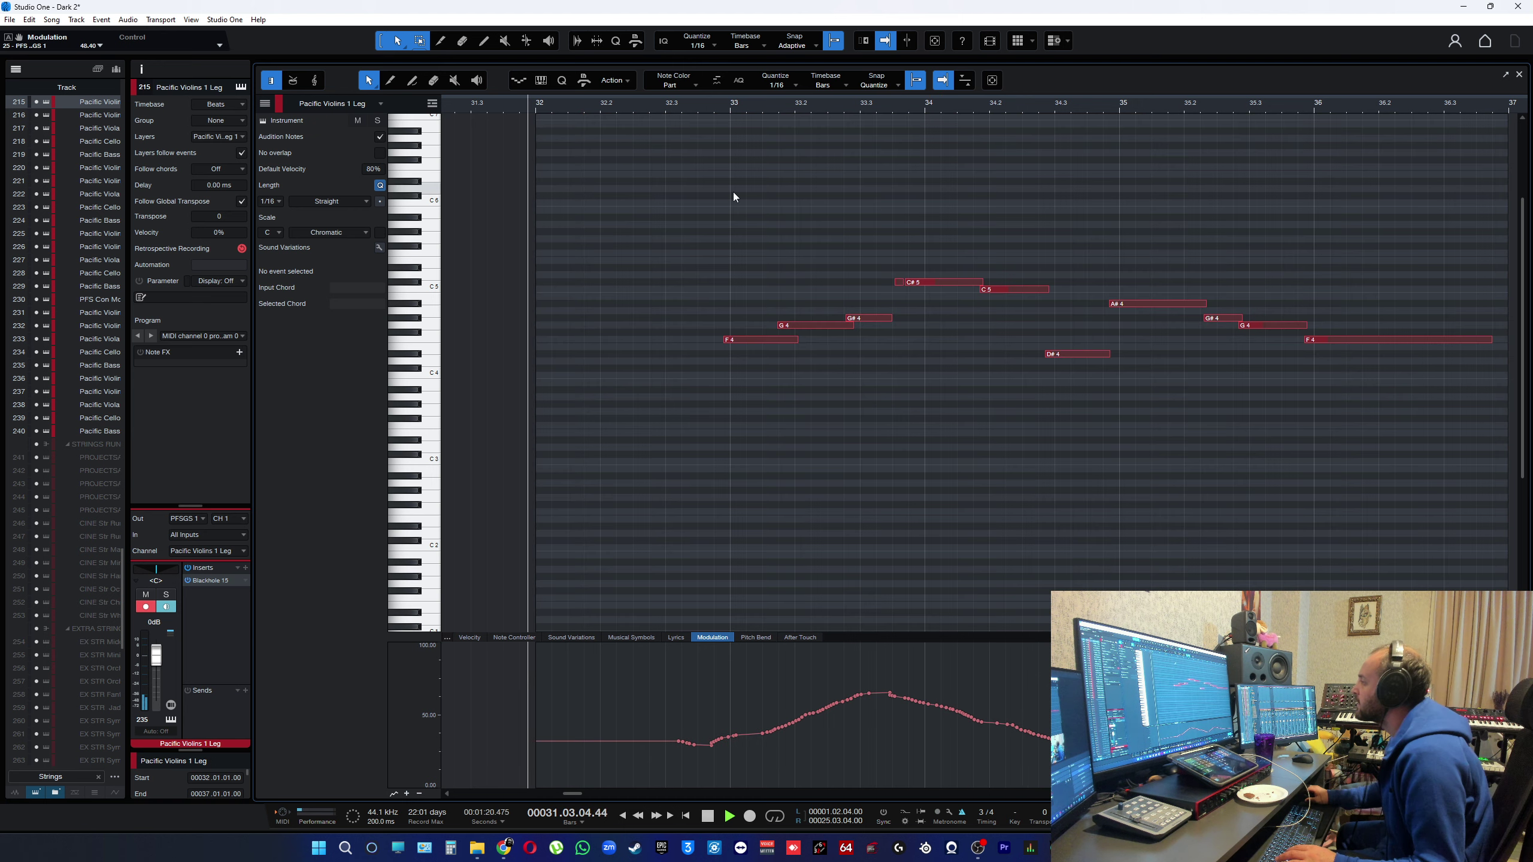
{"action": "key", "text": "KP_Subtract"}
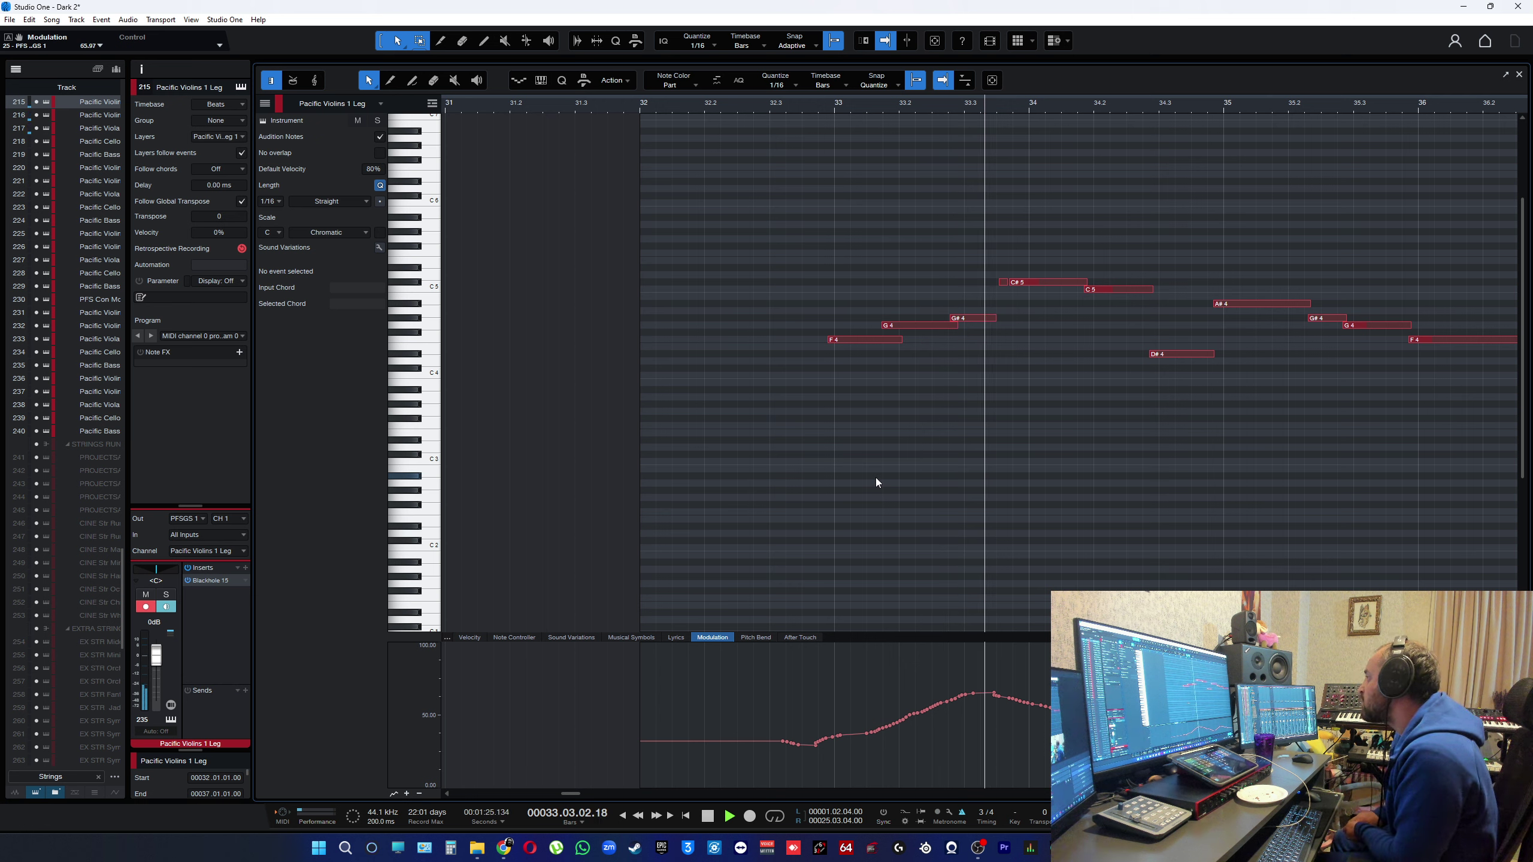
- Undo the F4, G4, G#4 take and the preceding note deletions, and audition the phrase from just after the start of bar 31
{"action": "key", "text": "space"}
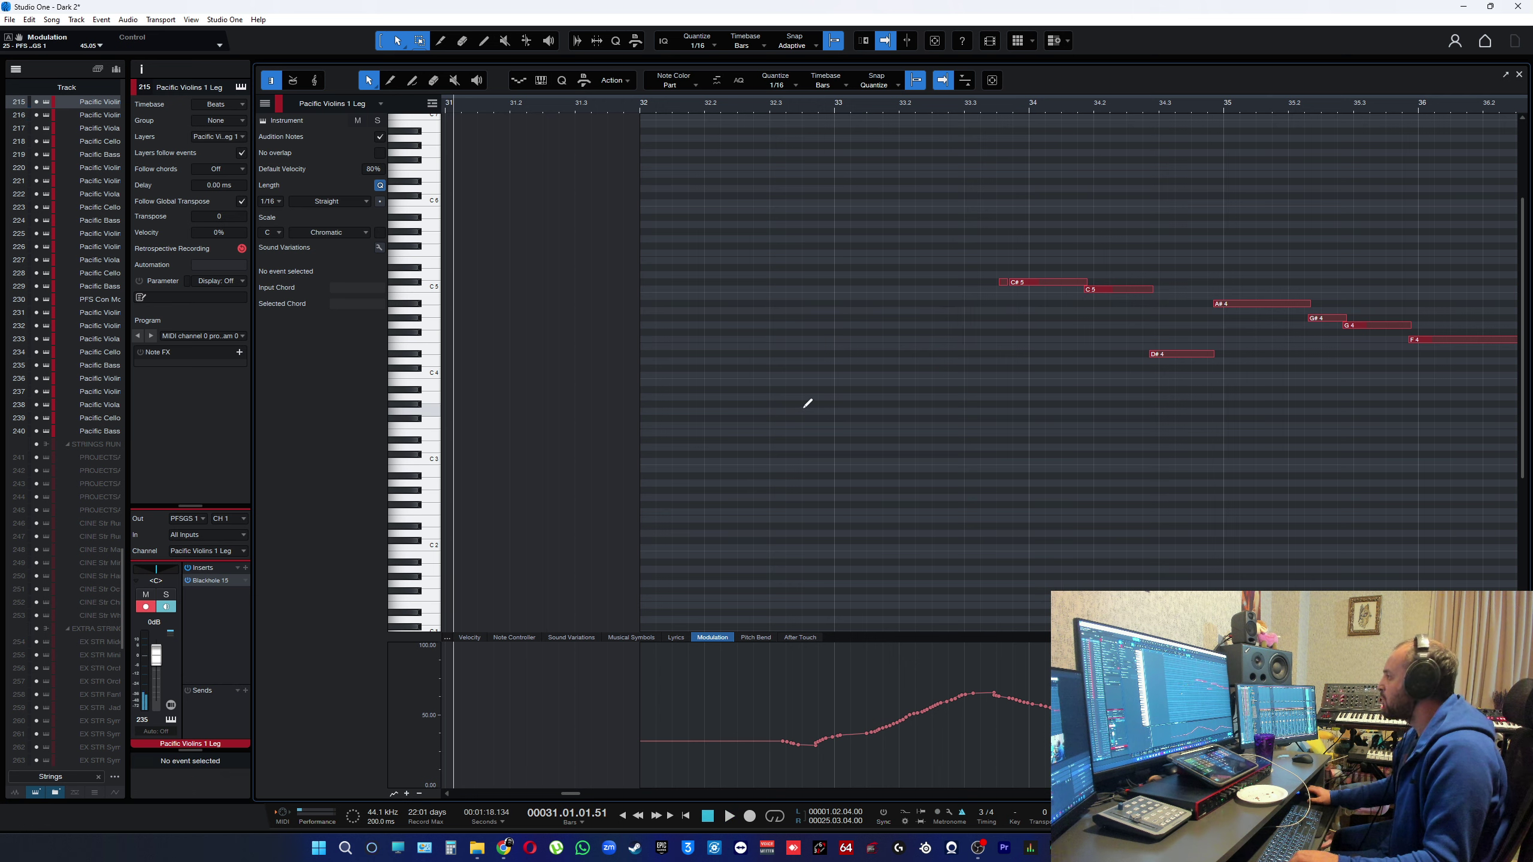
{"action": "key", "text": "ctrl+z"}
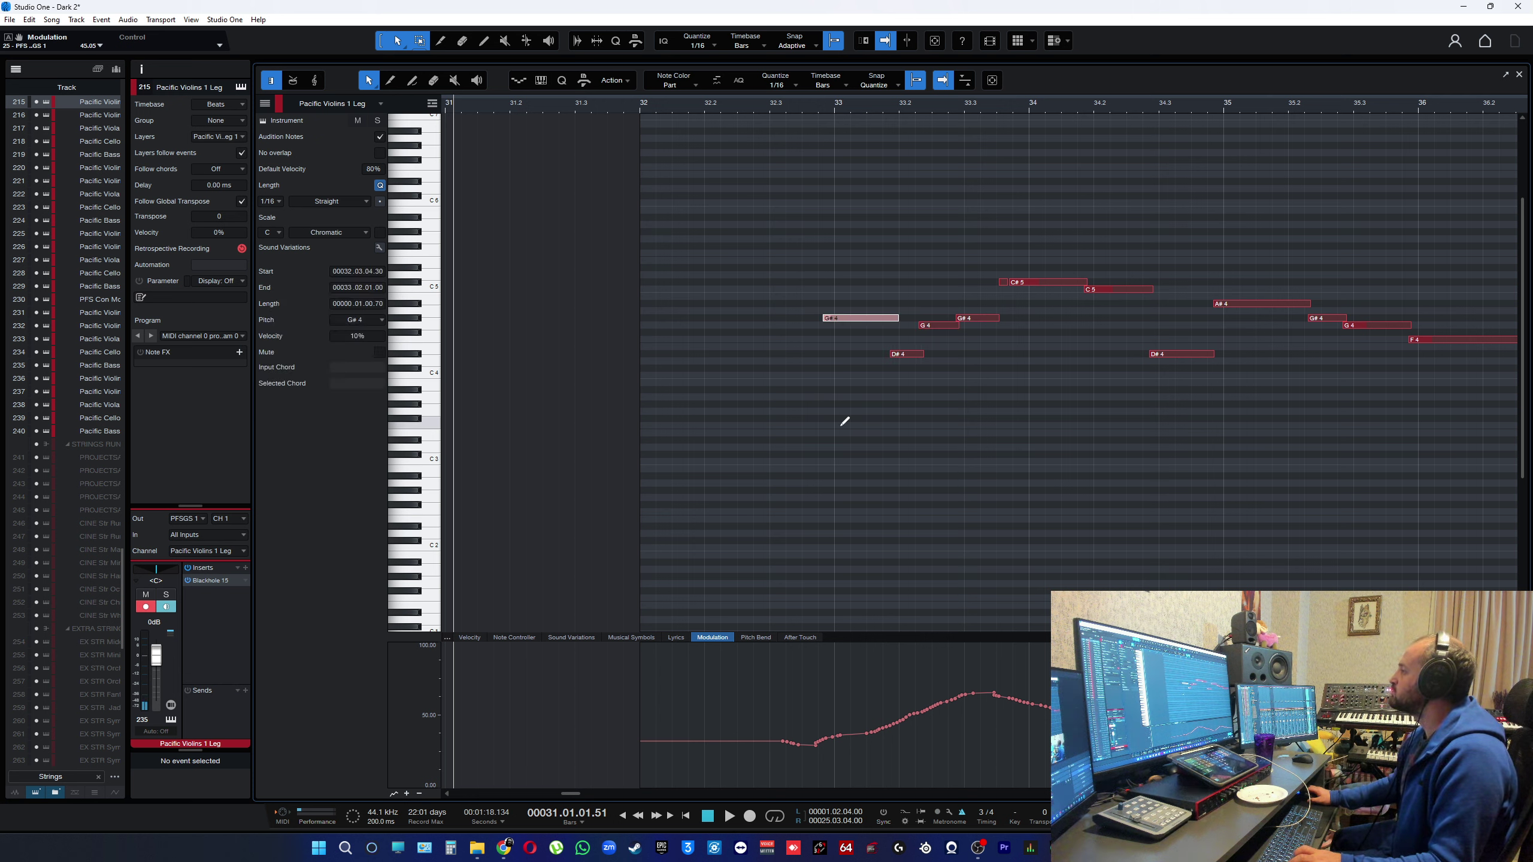
{"action": "left_click", "coordinate": [876, 445]}
{"action": "key", "text": "space"}
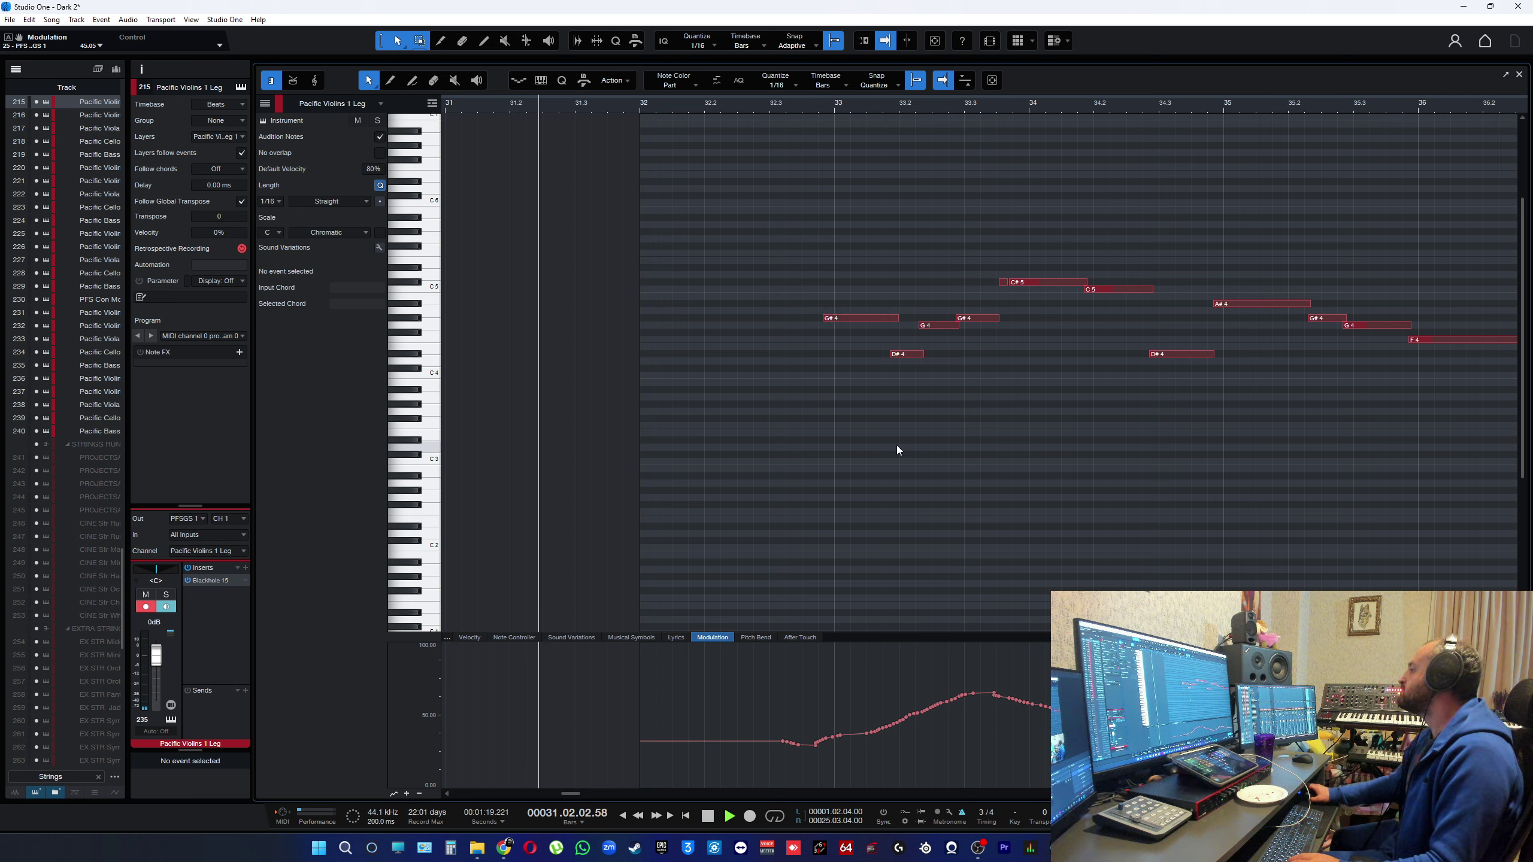
{"action": "scroll", "coordinate": [1110, 474], "scroll_direction": "up", "scroll_amount": 2}
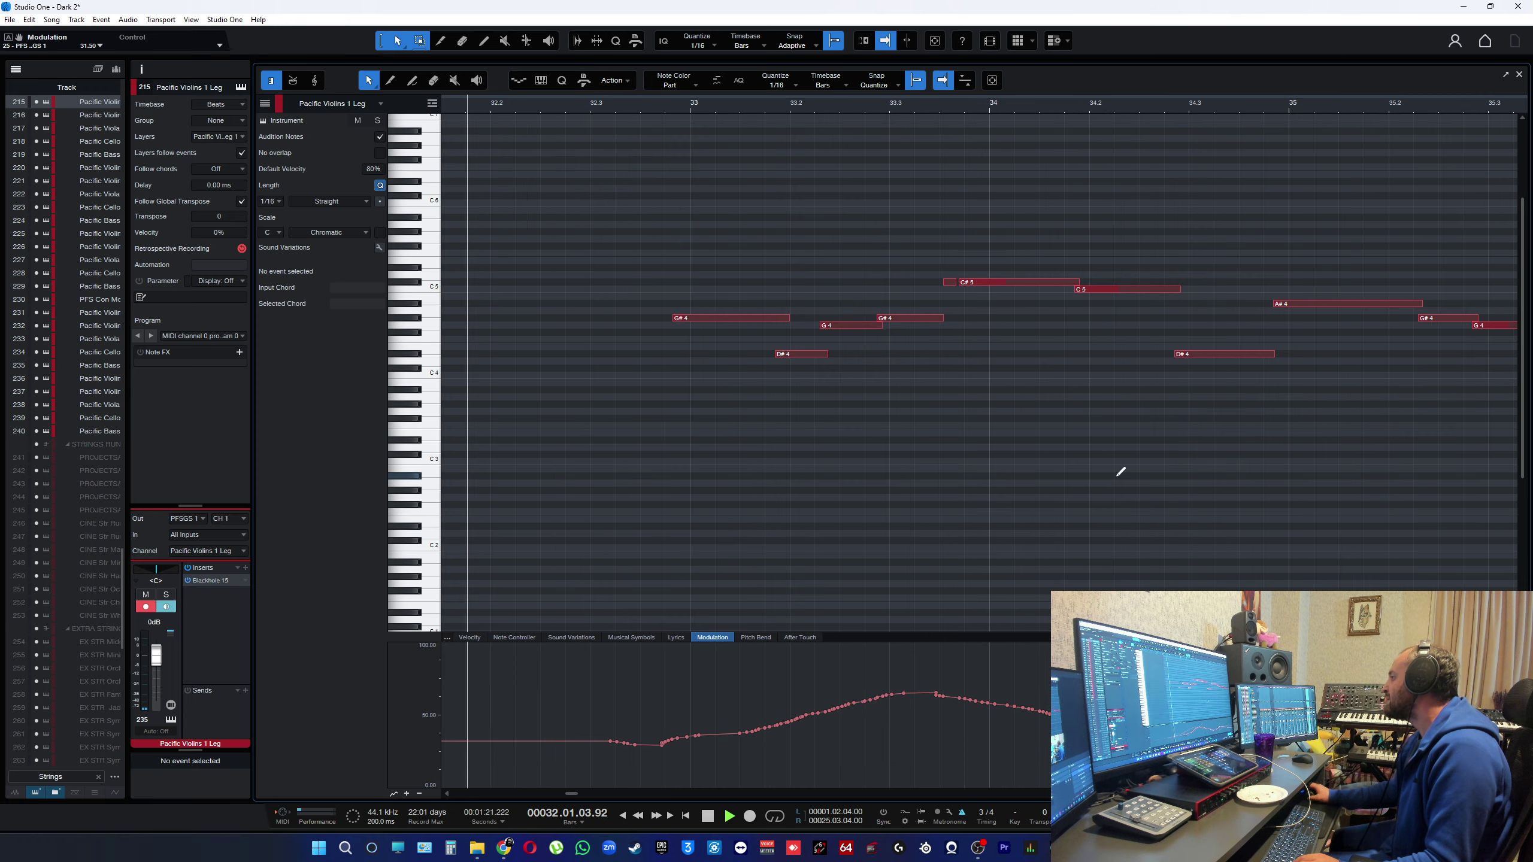
{"action": "scroll", "coordinate": [790, 454], "scroll_direction": "up", "scroll_amount": 1}
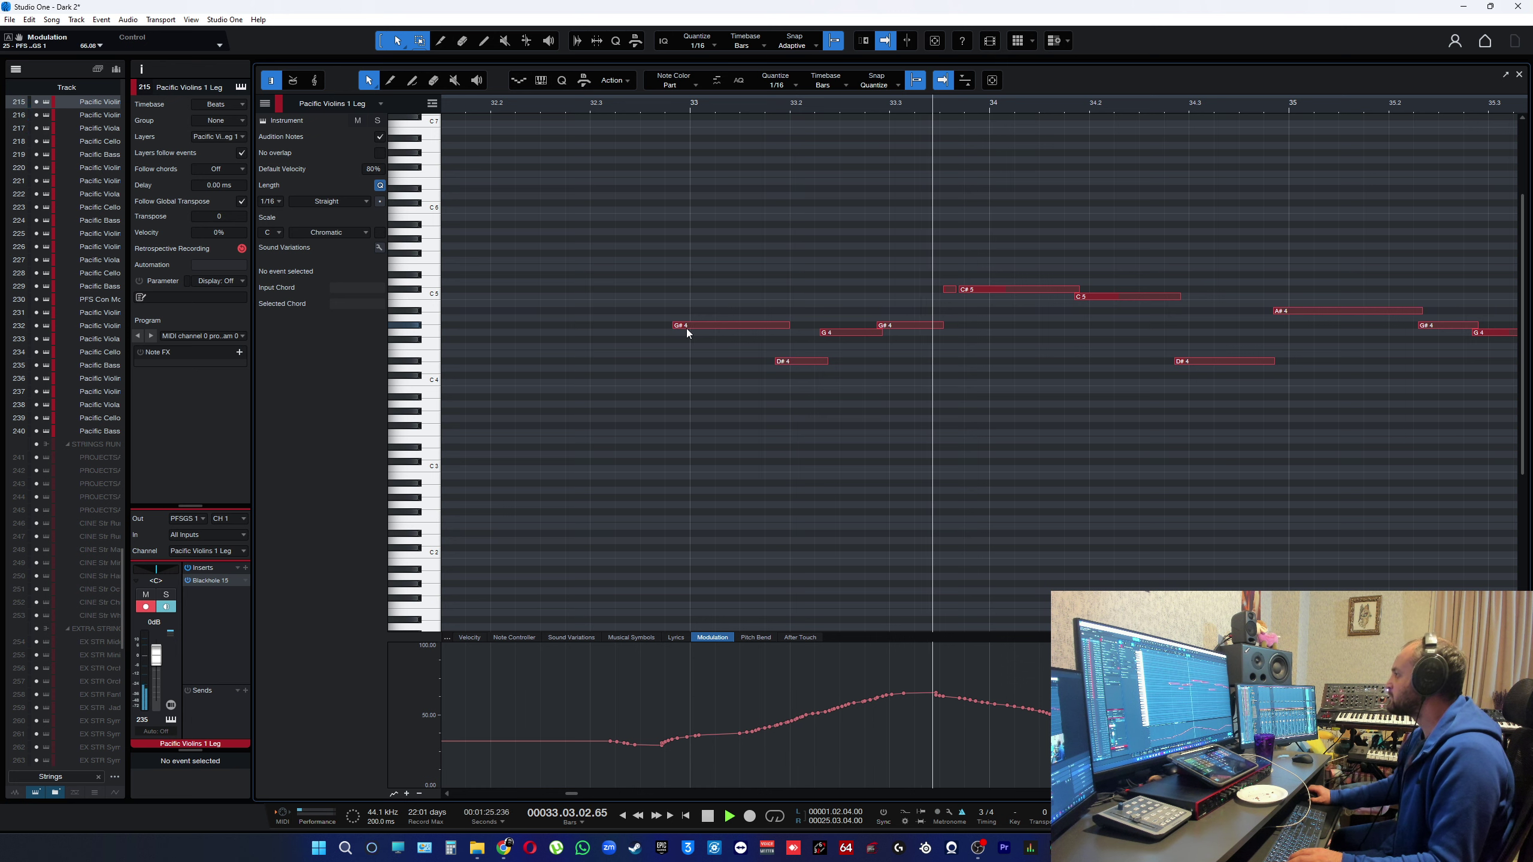
{"action": "key", "text": "space"}
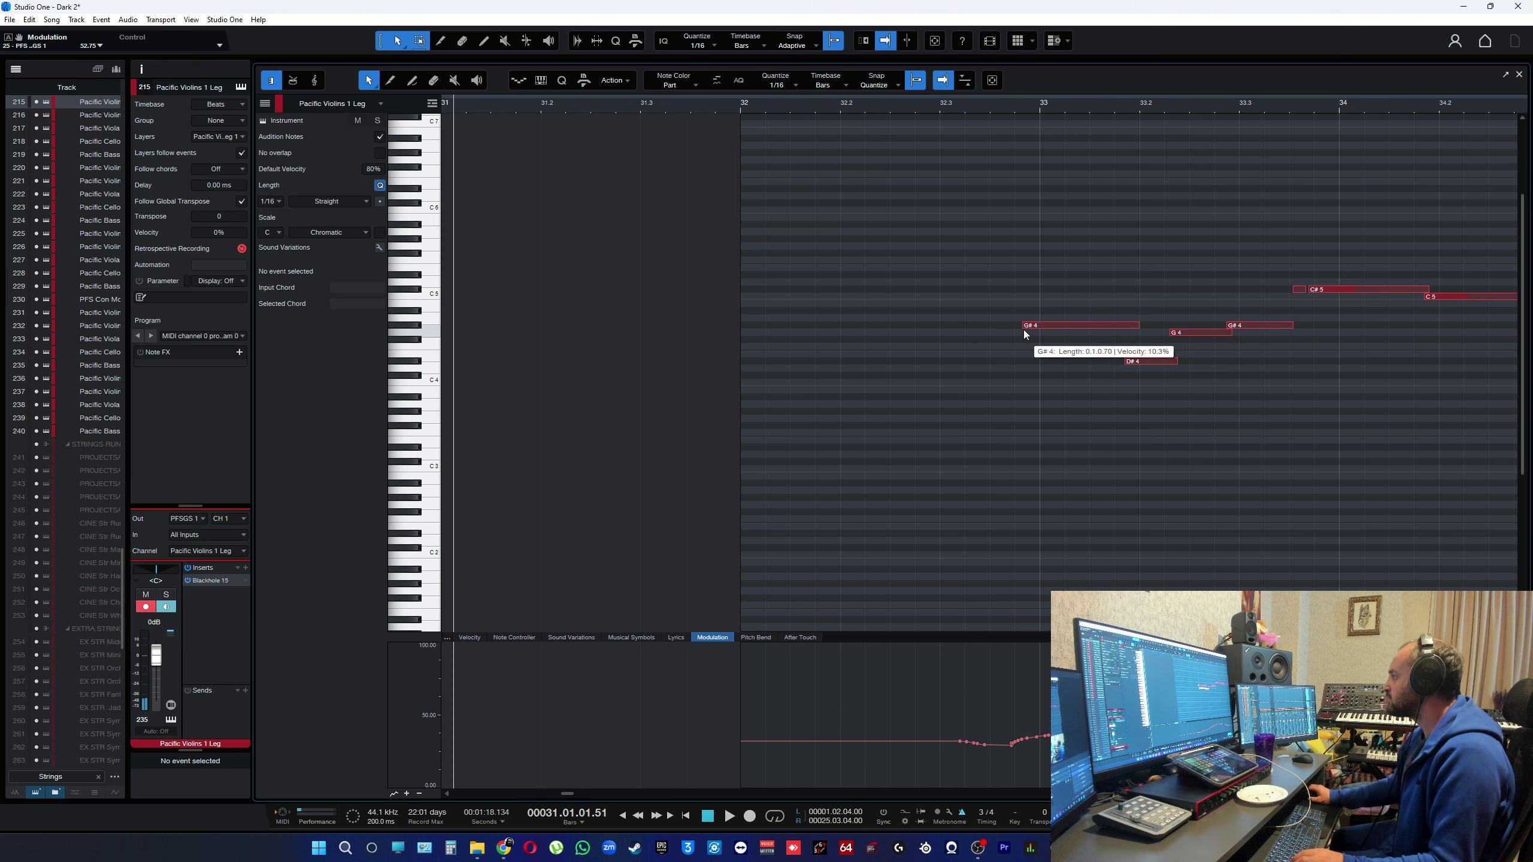
- Trim the opening G#4 to start at 32.03.04.69 and audition the line from 32.03.03.00
{"action": "left_click_drag", "start_coordinate": [1024, 331], "coordinate": [1030, 330]}
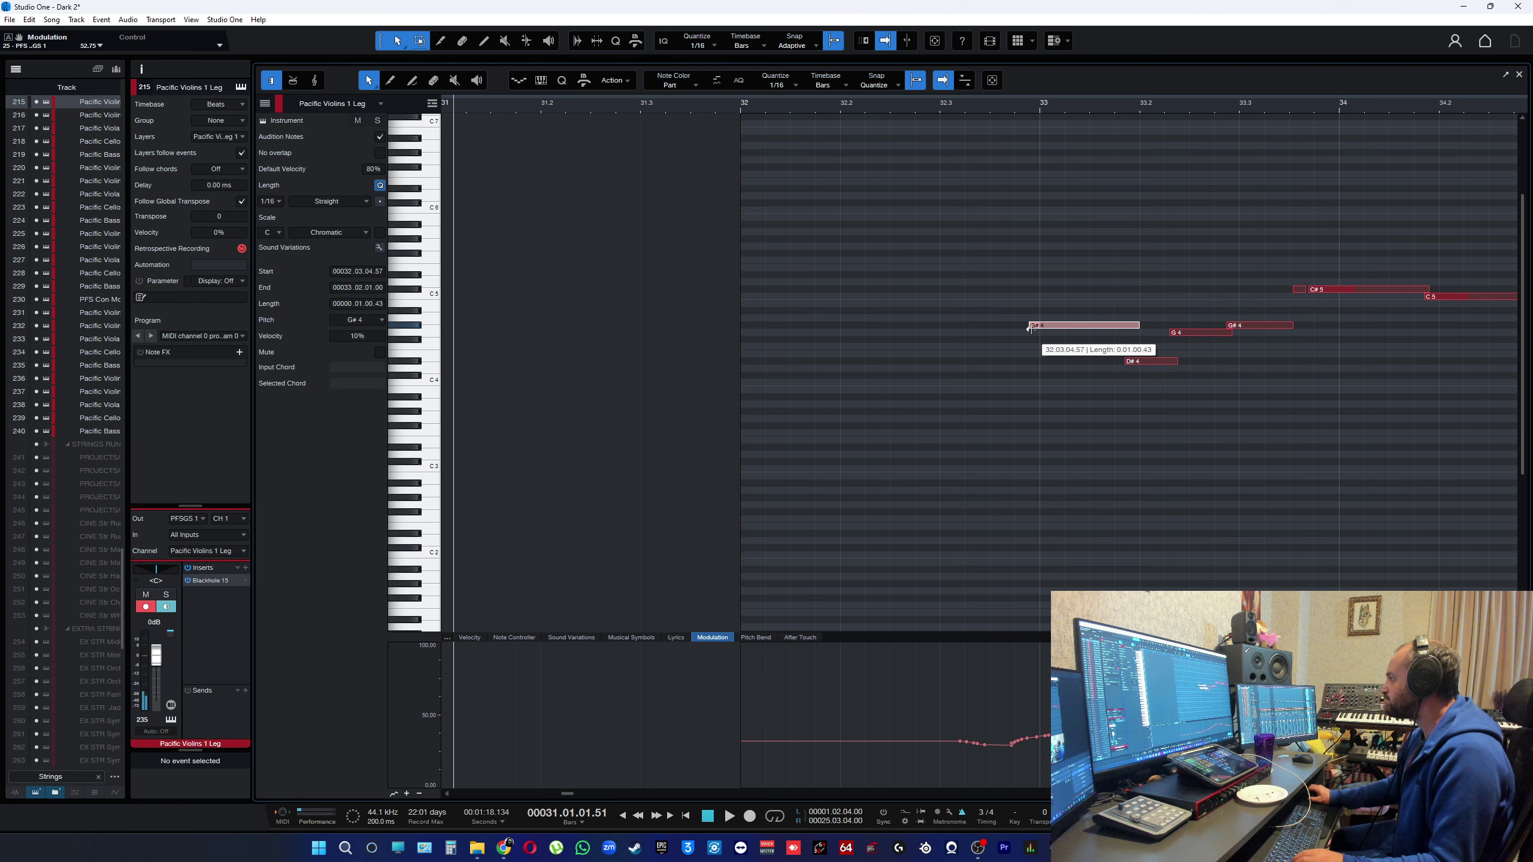
{"action": "left_click", "coordinate": [981, 106]}
{"action": "key", "text": "space"}
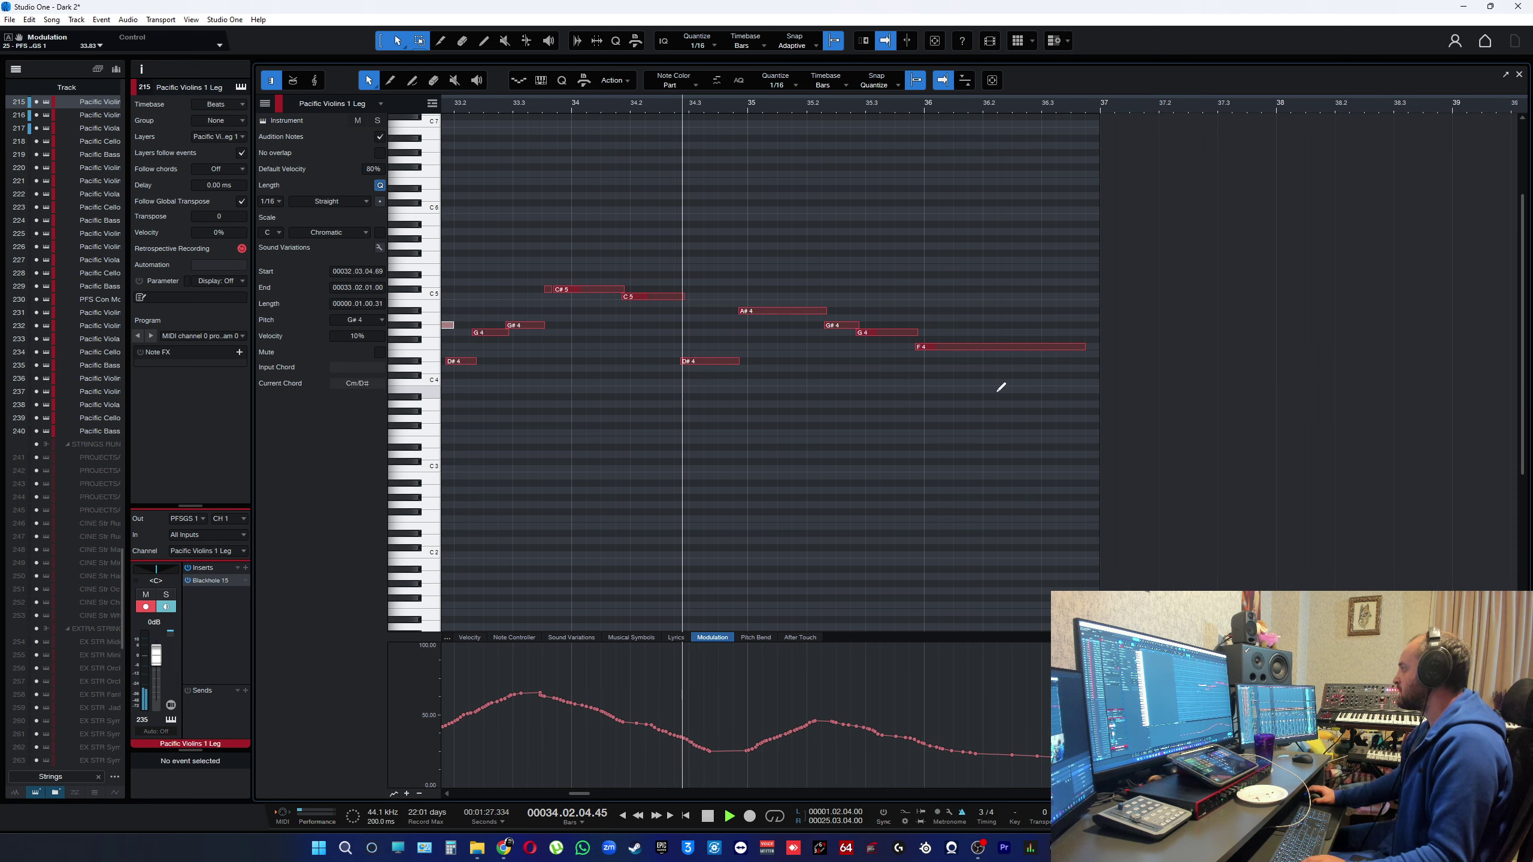
{"action": "key", "text": "space"}
- Set the Pacific Violins 1 Leg track delay to -80 ms and audition the line twice from 32.03.02.00
{"action": "scroll", "coordinate": [546, 290], "scroll_direction": "up", "scroll_amount": 5, "text": "ctrl"}
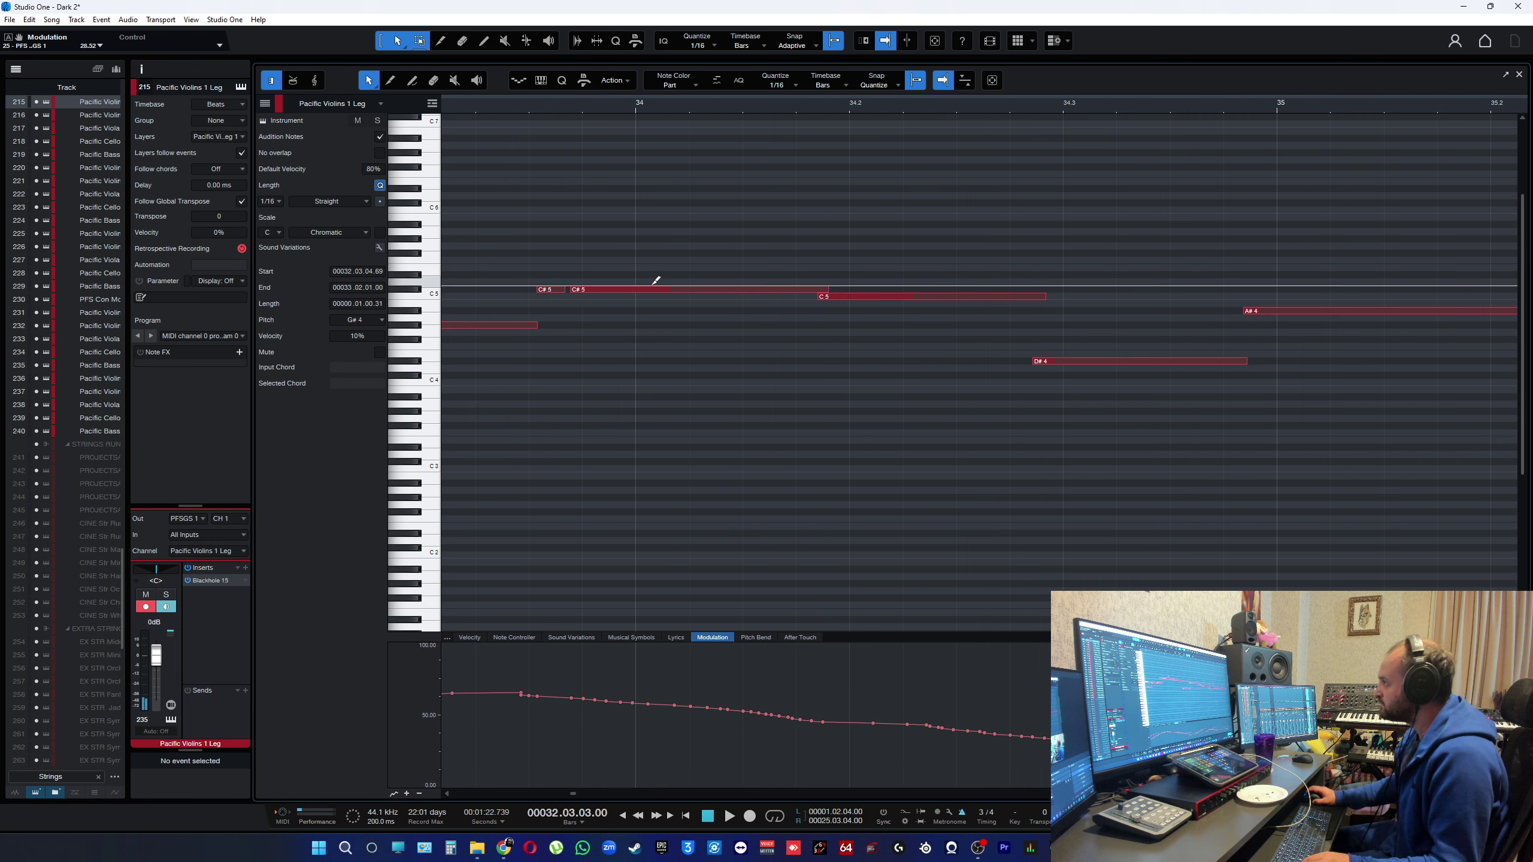
{"action": "left_click", "coordinate": [622, 312]}
{"action": "left_click", "coordinate": [217, 185]}
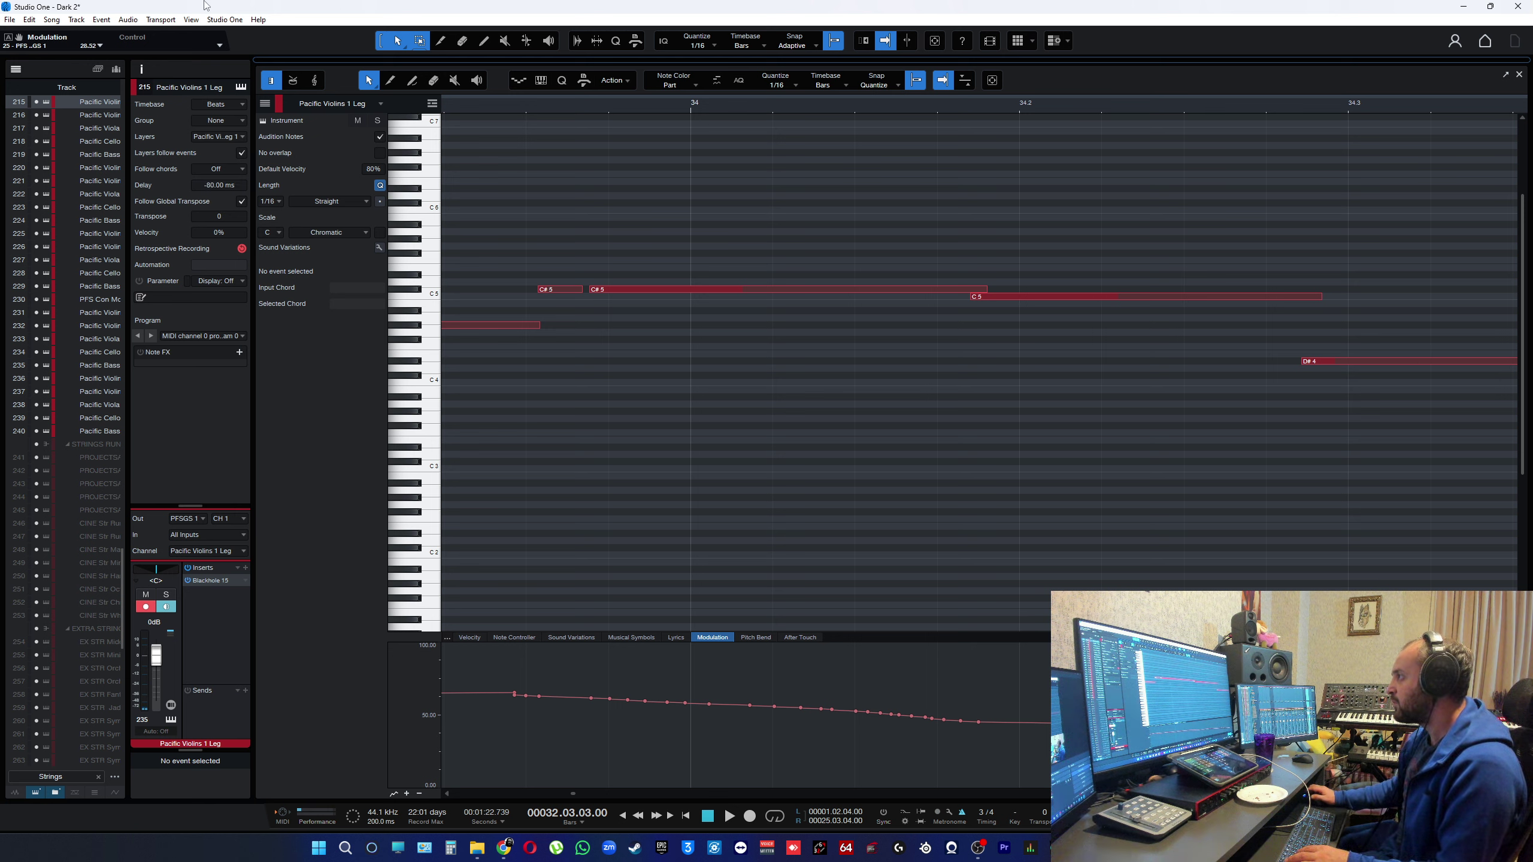
{"action": "scroll", "coordinate": [718, 267], "scroll_direction": "down", "scroll_amount": 6, "text": "ctrl"}
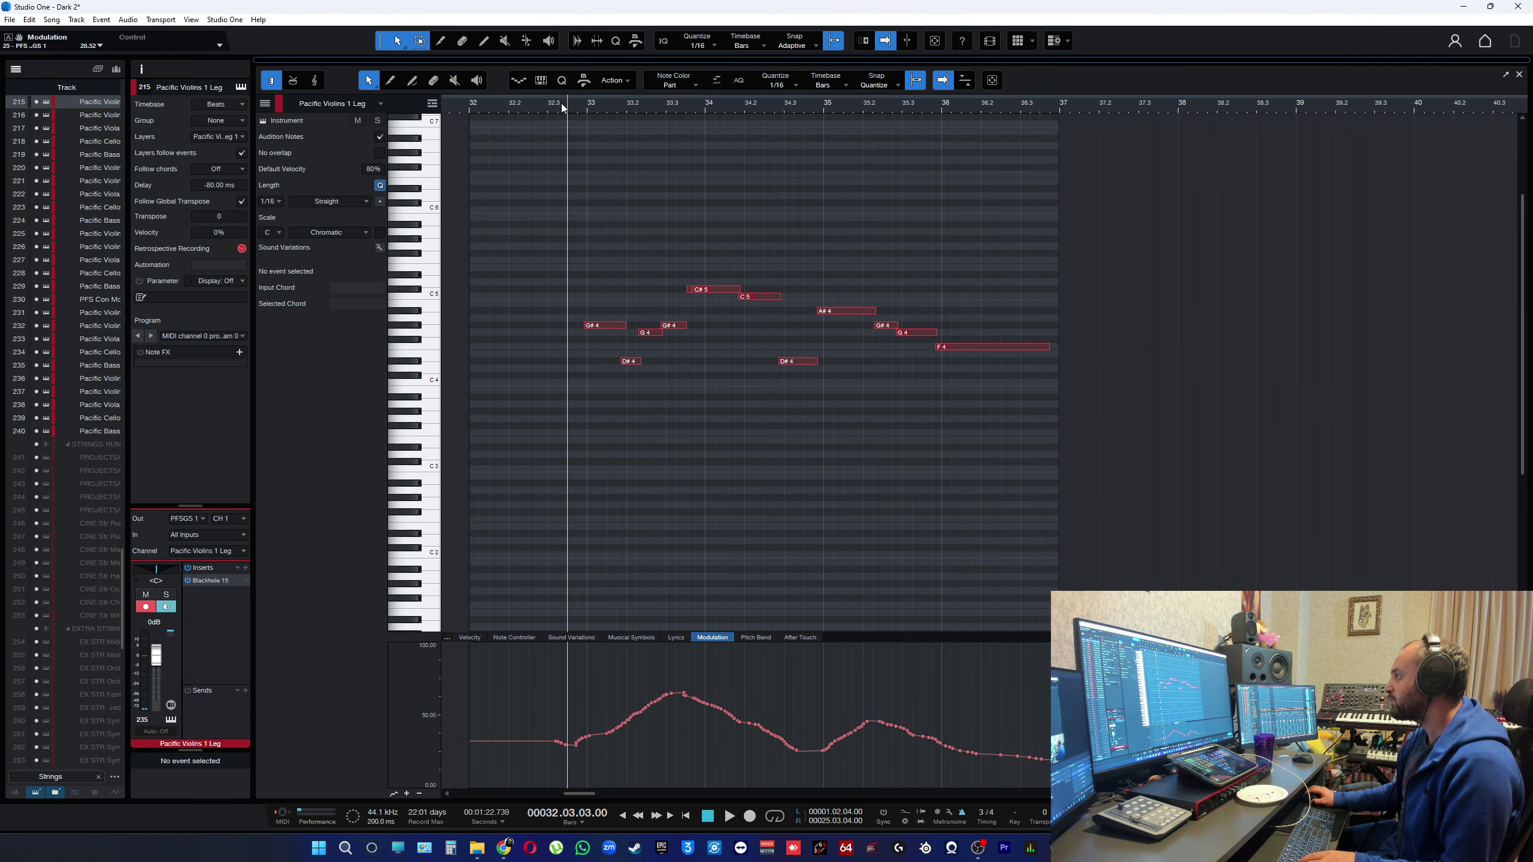
{"action": "left_click", "coordinate": [560, 103]}
{"action": "key", "text": "space"}
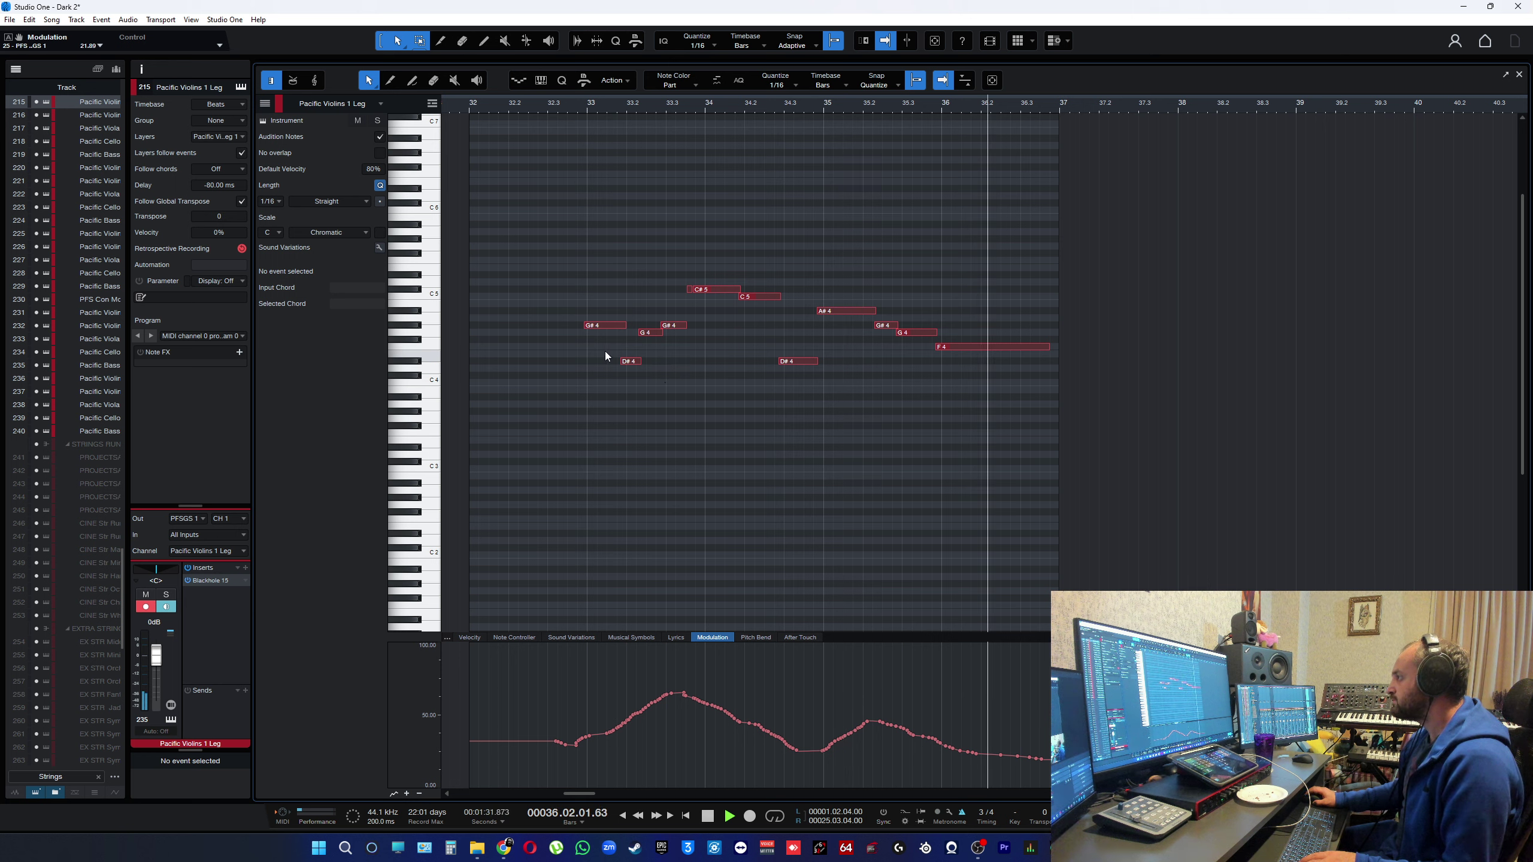
{"action": "key", "text": "space"}
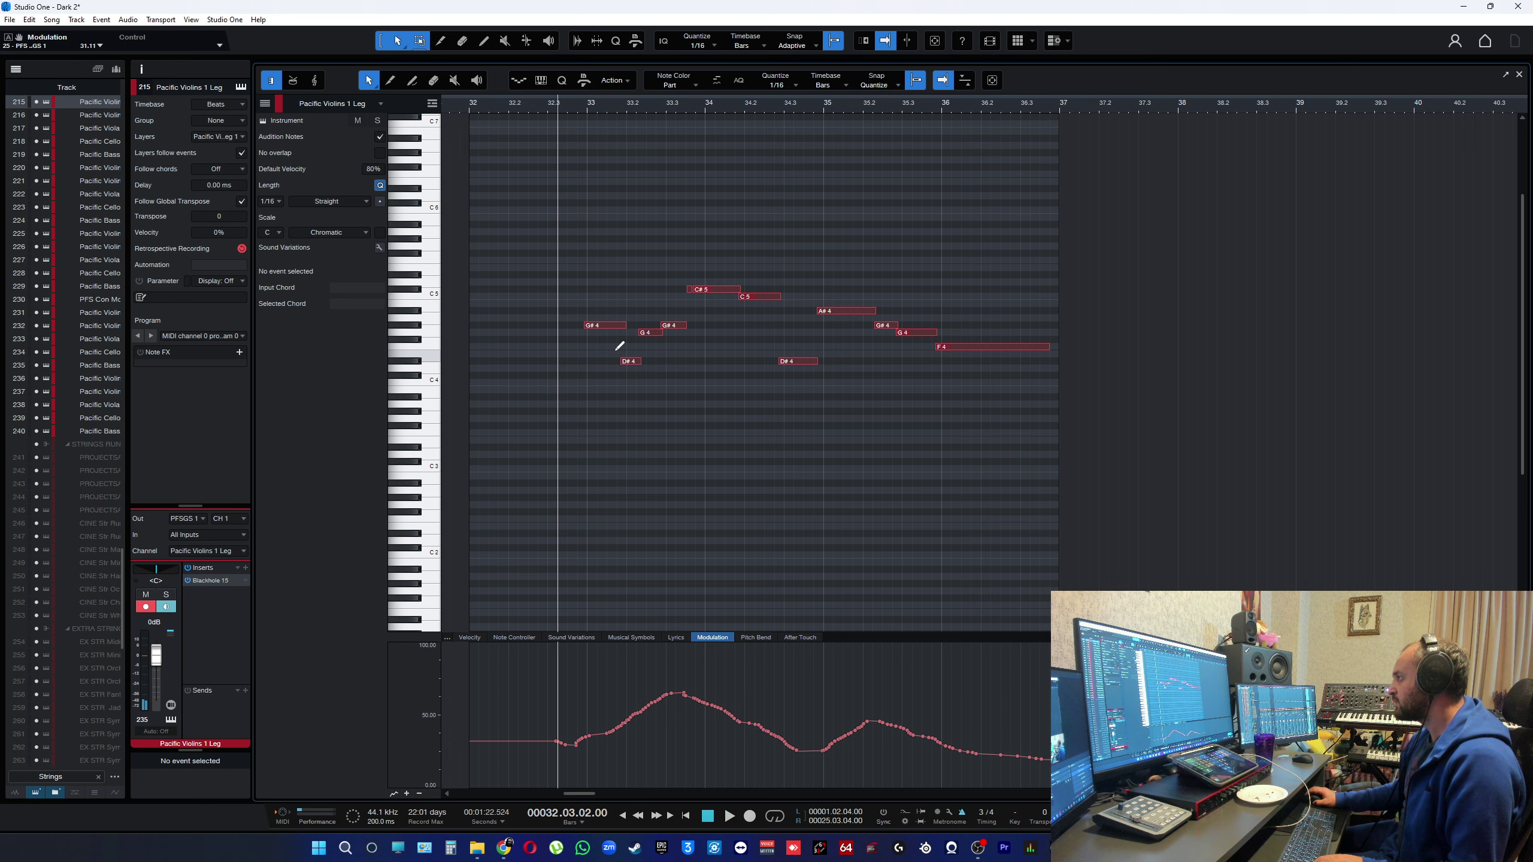
{"action": "key", "text": "space"}
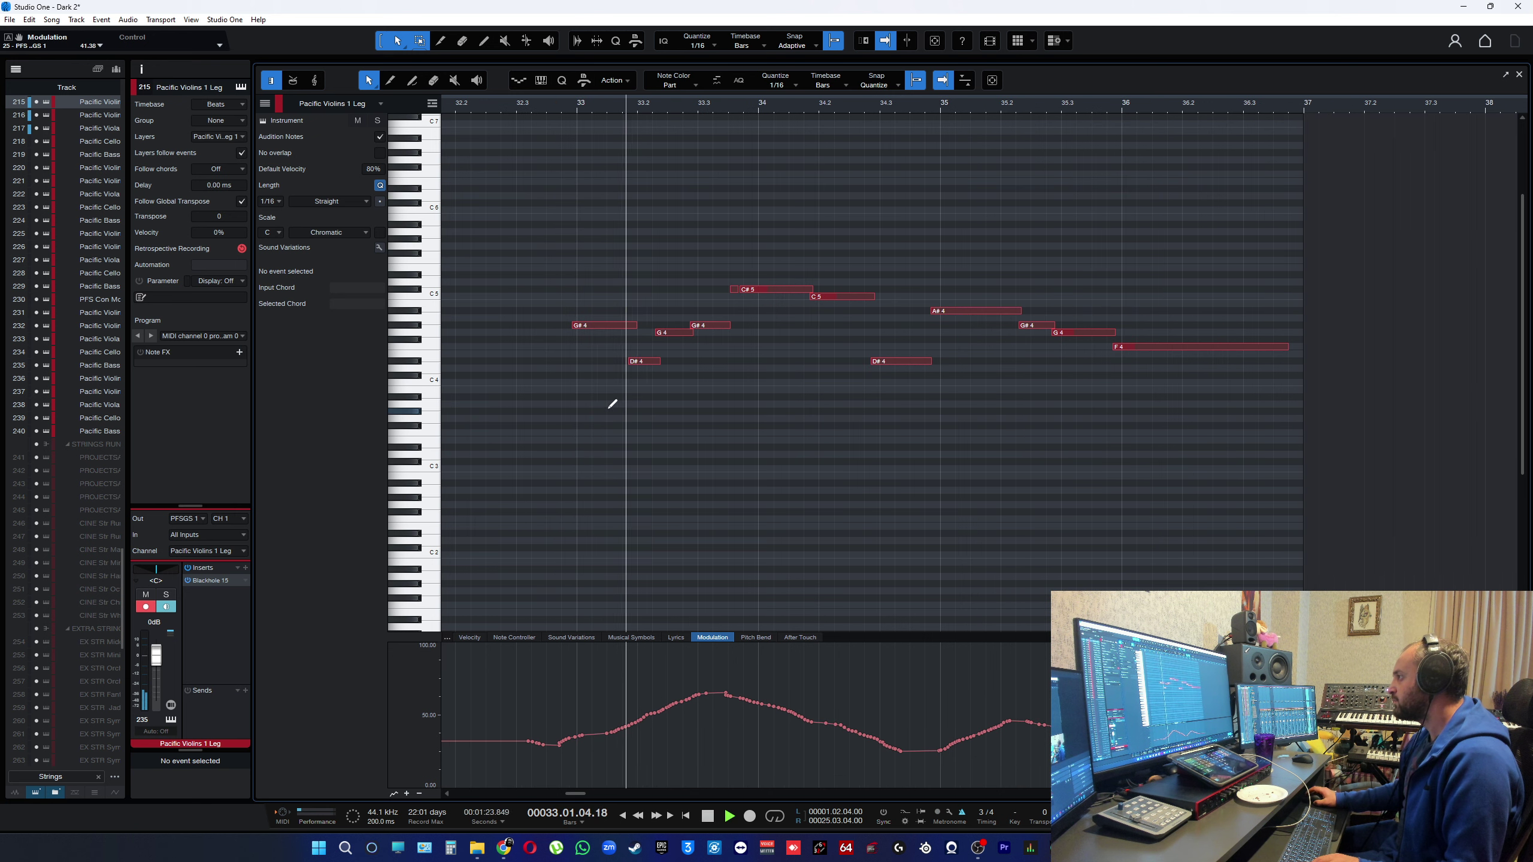
{"action": "scroll", "coordinate": [609, 404], "scroll_direction": "up", "scroll_amount": 2}
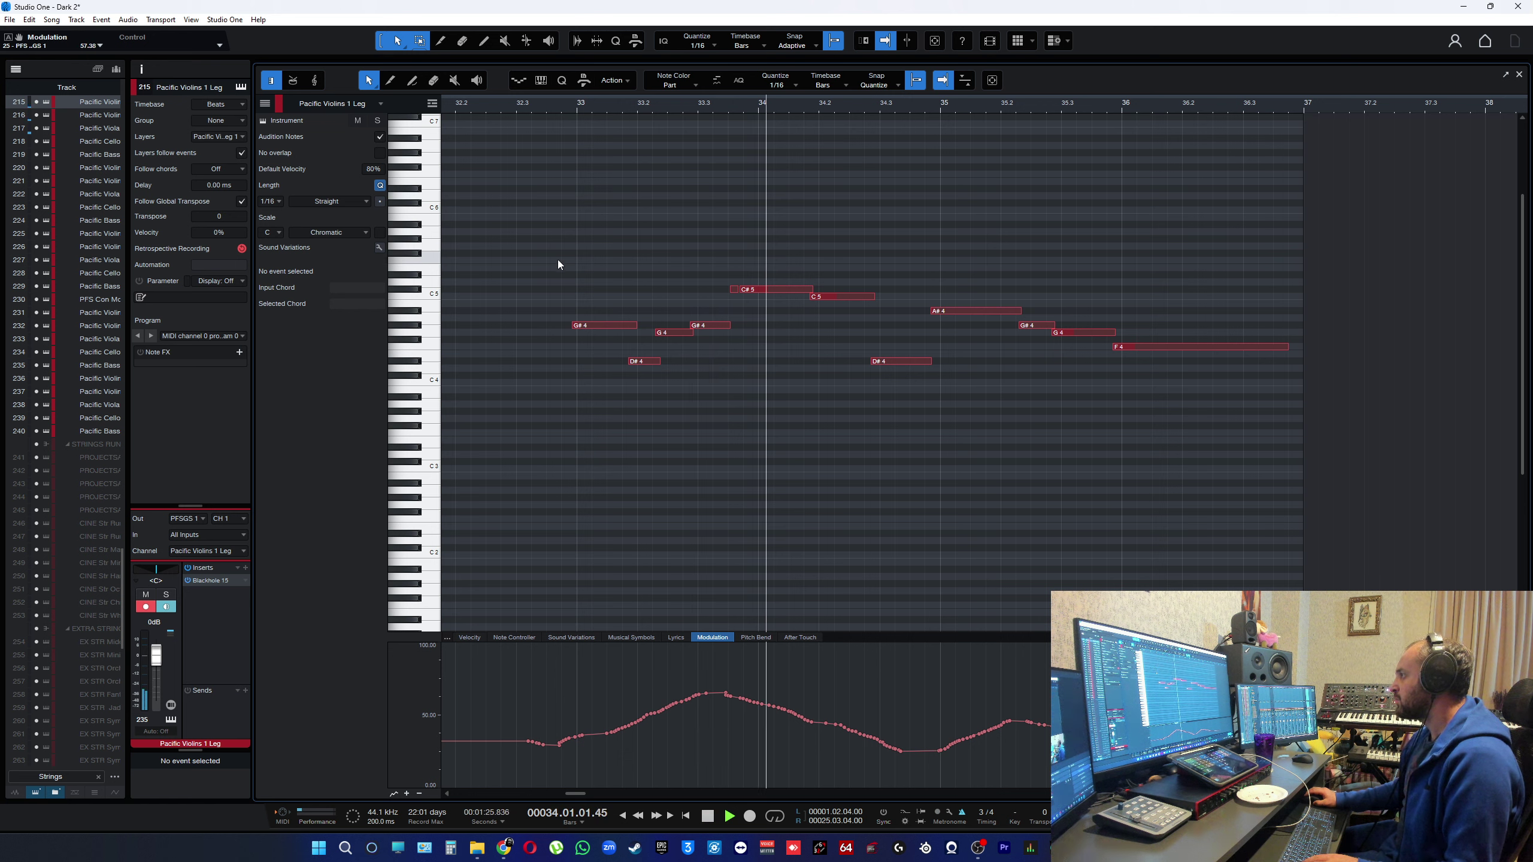
{"action": "key", "text": "space"}
- Shift the two C#5 notes before bar 34 together so the first starts at 33.03.02.96, auditioning the timing from 32.03.02.00
{"action": "left_click_drag", "start_coordinate": [734, 327], "coordinate": [793, 295]}
{"action": "scroll", "coordinate": [738, 300], "scroll_direction": "up", "scroll_amount": 4}
{"action": "key", "text": "space"}
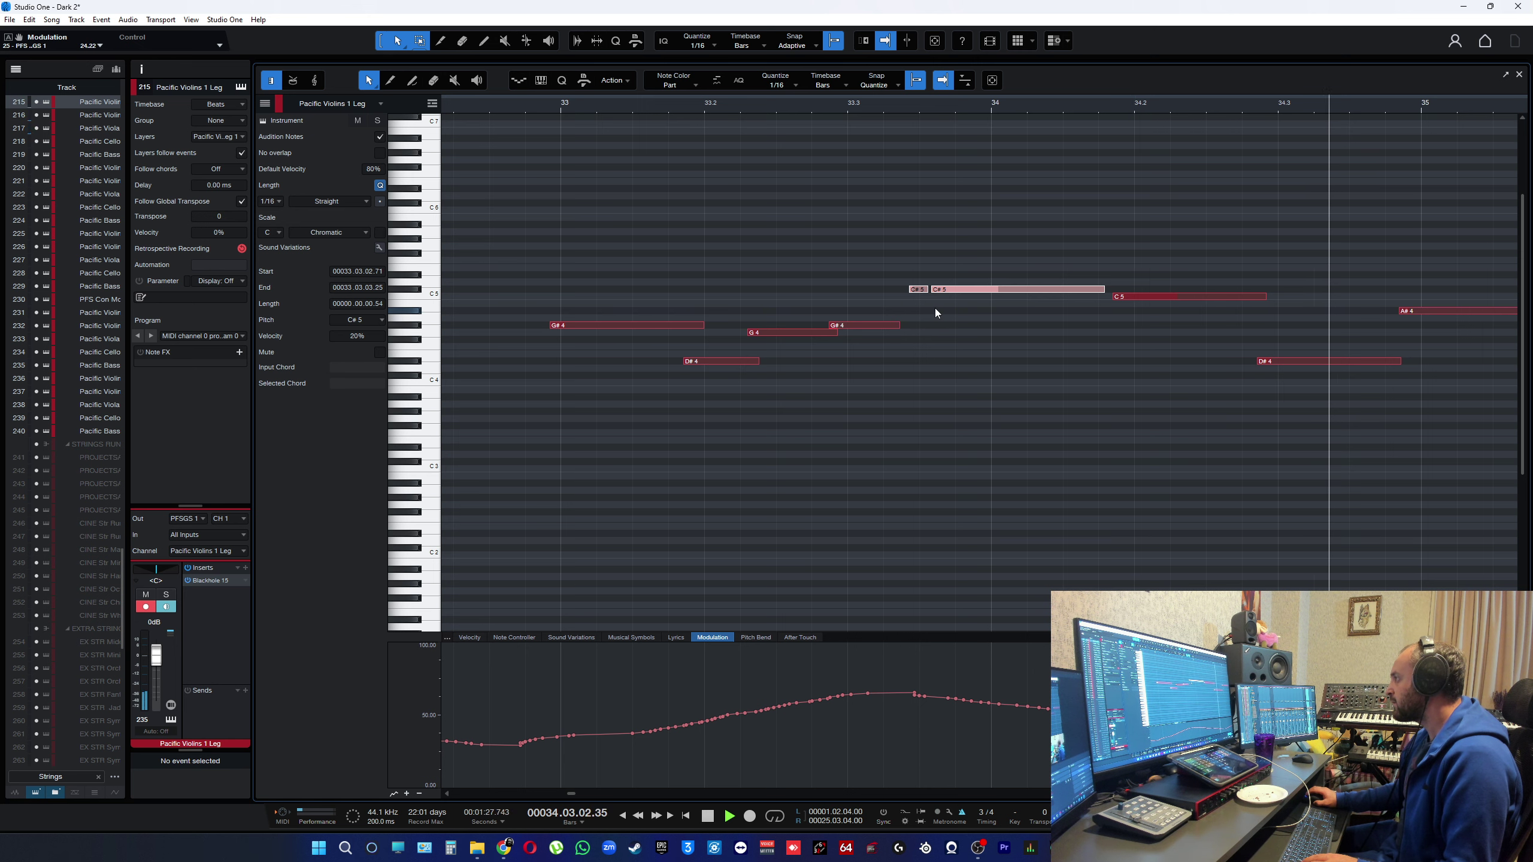
{"action": "key", "text": "space"}
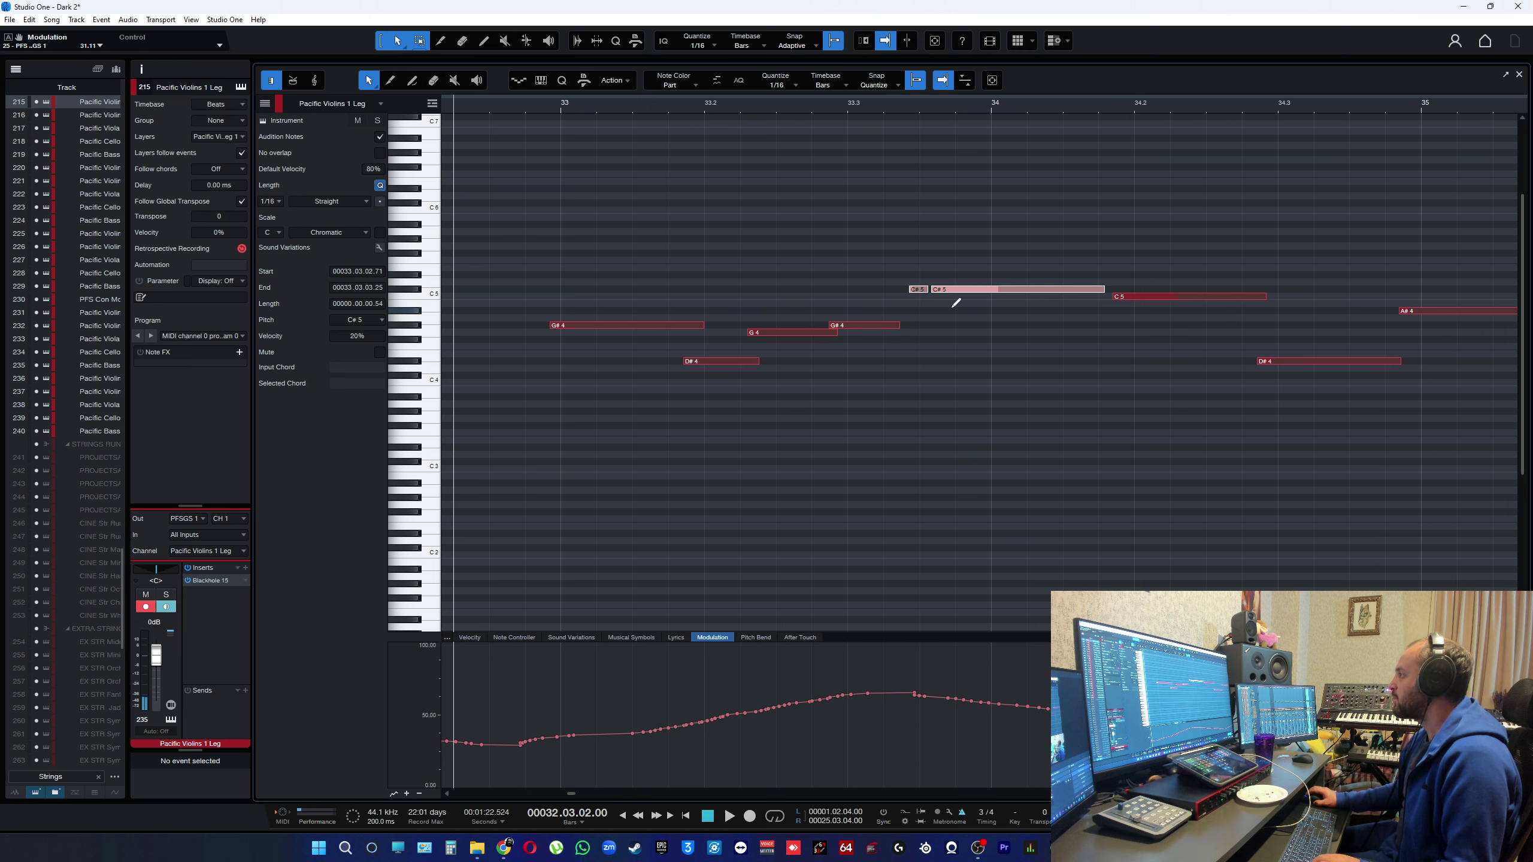
{"action": "left_click_drag", "start_coordinate": [943, 291], "coordinate": [953, 291]}
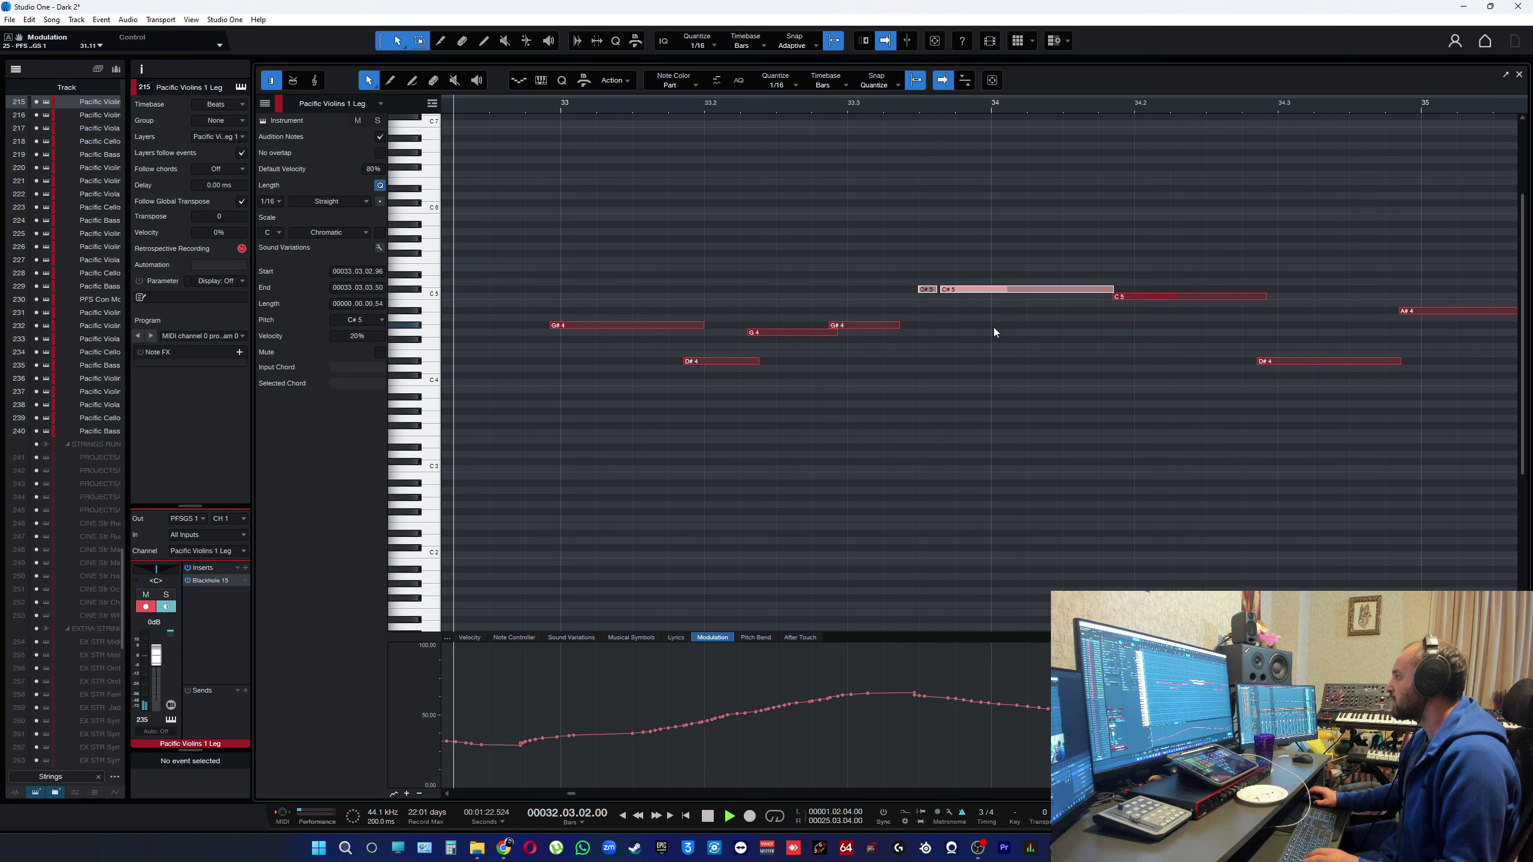
{"action": "key", "text": "space"}
{"action": "left_click", "coordinate": [916, 354]}
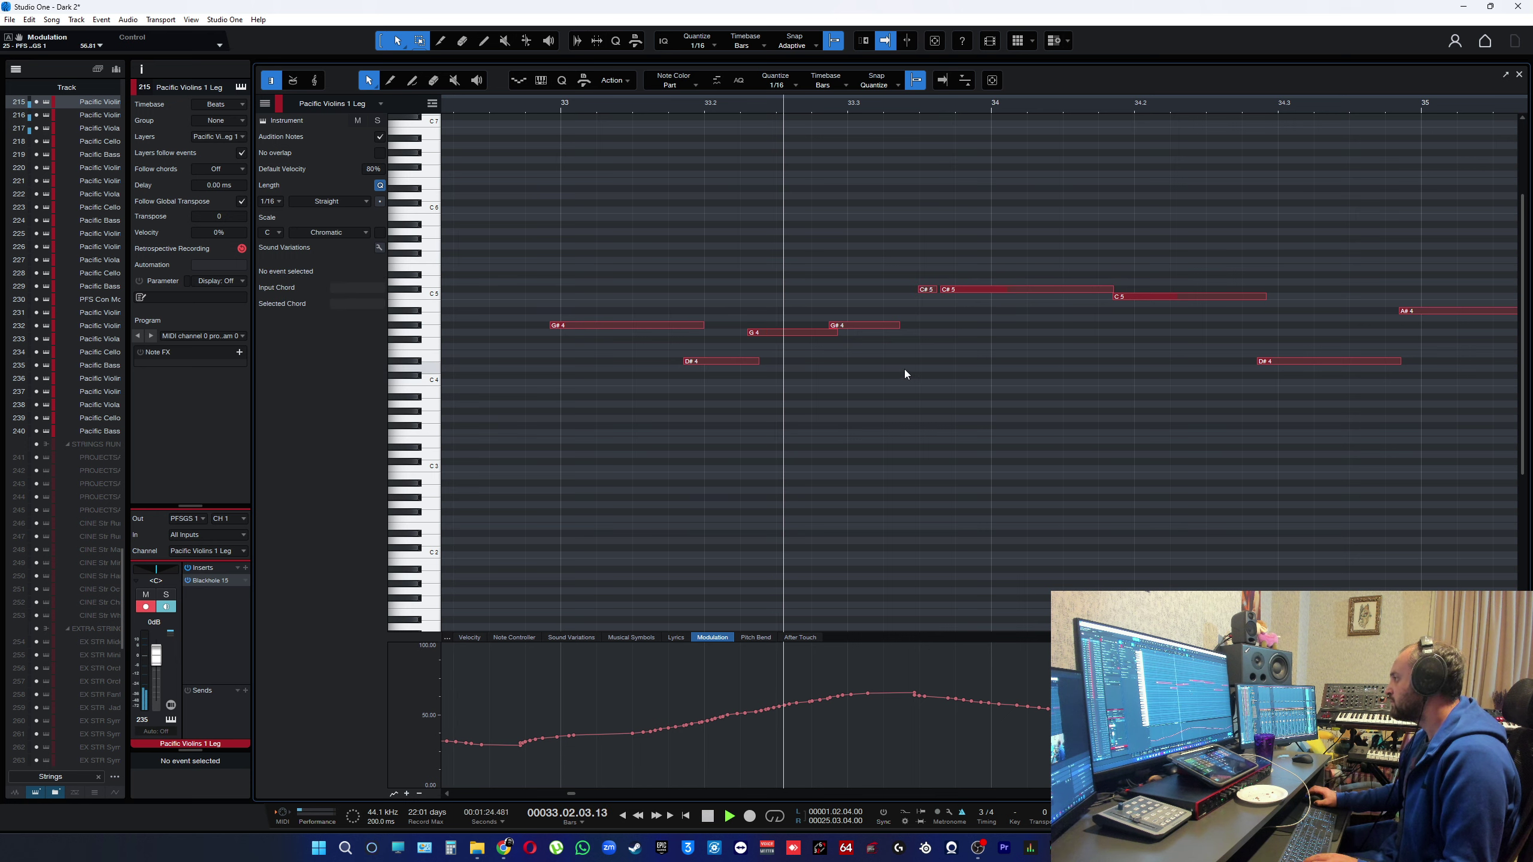
- Lengthen the second G#4 in bar 33 to reach the first C#5 and play the phrase back
{"action": "left_click_drag", "start_coordinate": [899, 326], "coordinate": [908, 328]}
{"action": "key", "text": "space"}
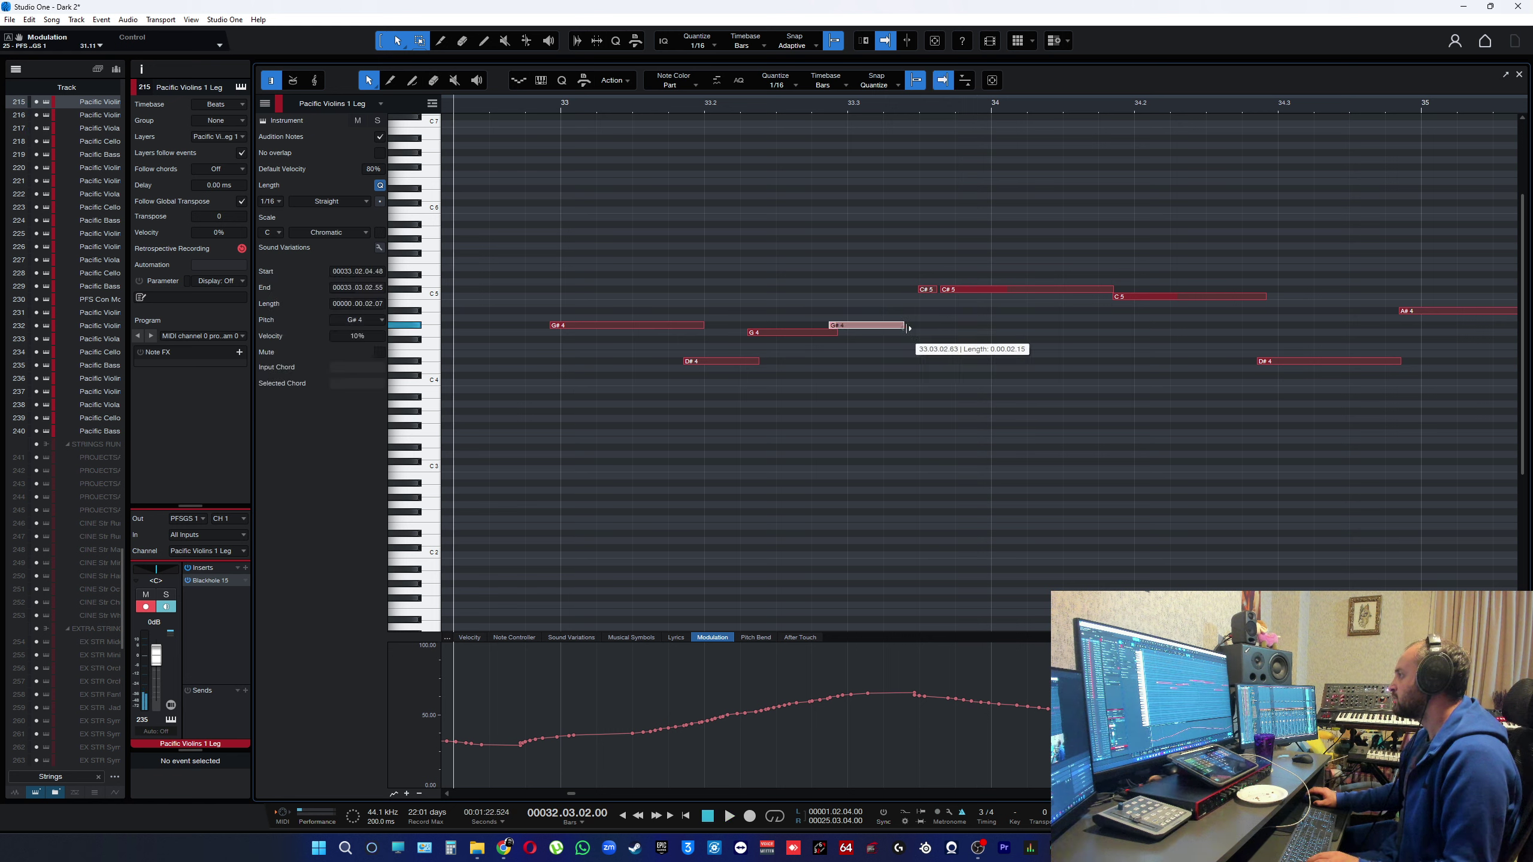
{"action": "left_click", "coordinate": [960, 353]}
{"action": "key", "text": "space"}
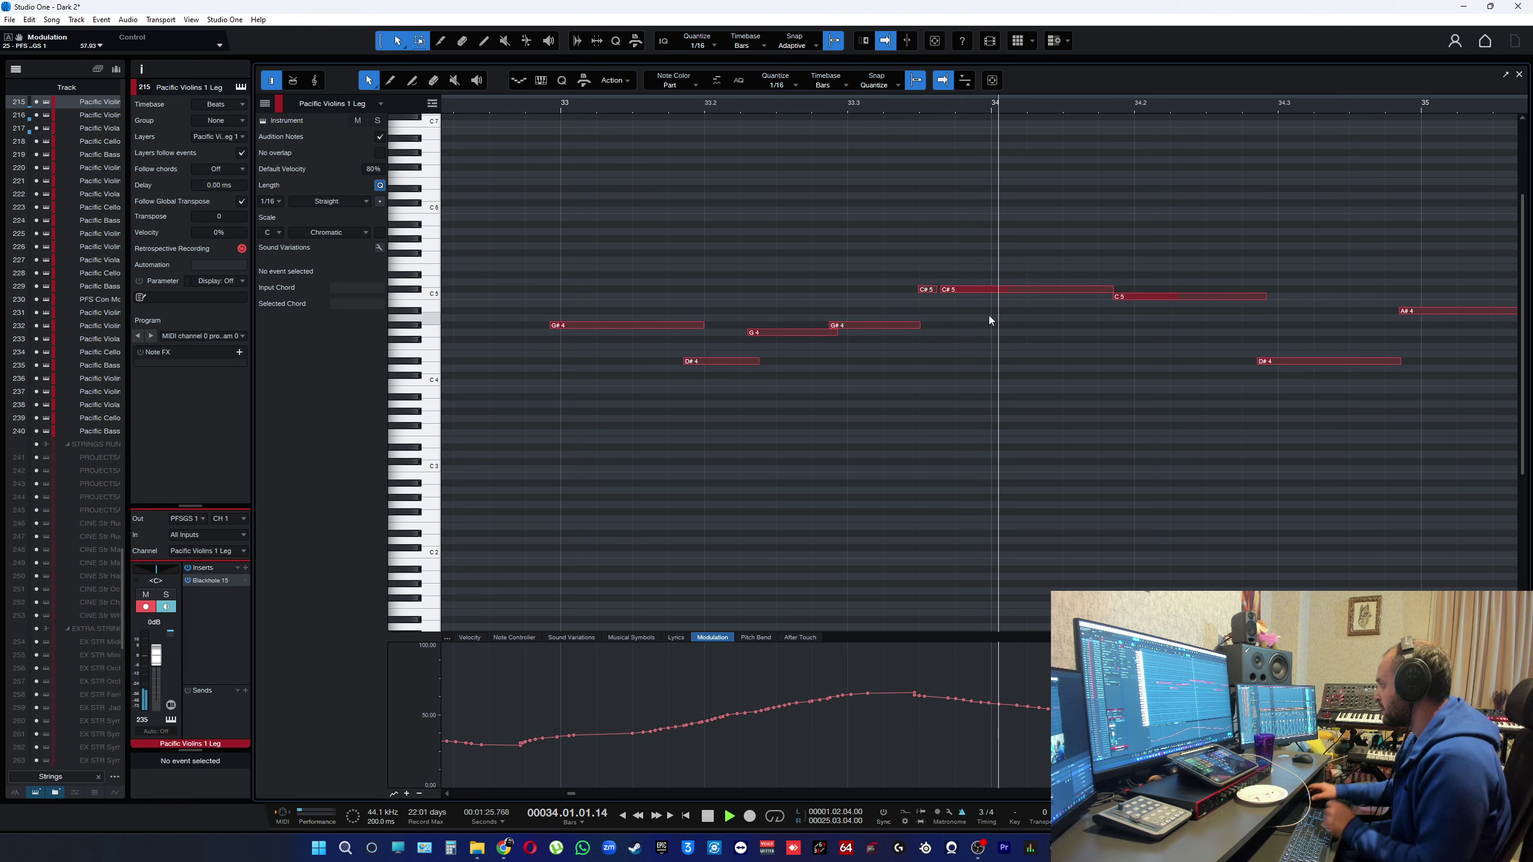
{"action": "key", "text": "space"}
- Raise the velocity of the second, longer C#5 to about 70% and audition the phrase
{"action": "left_click", "coordinate": [470, 638]}
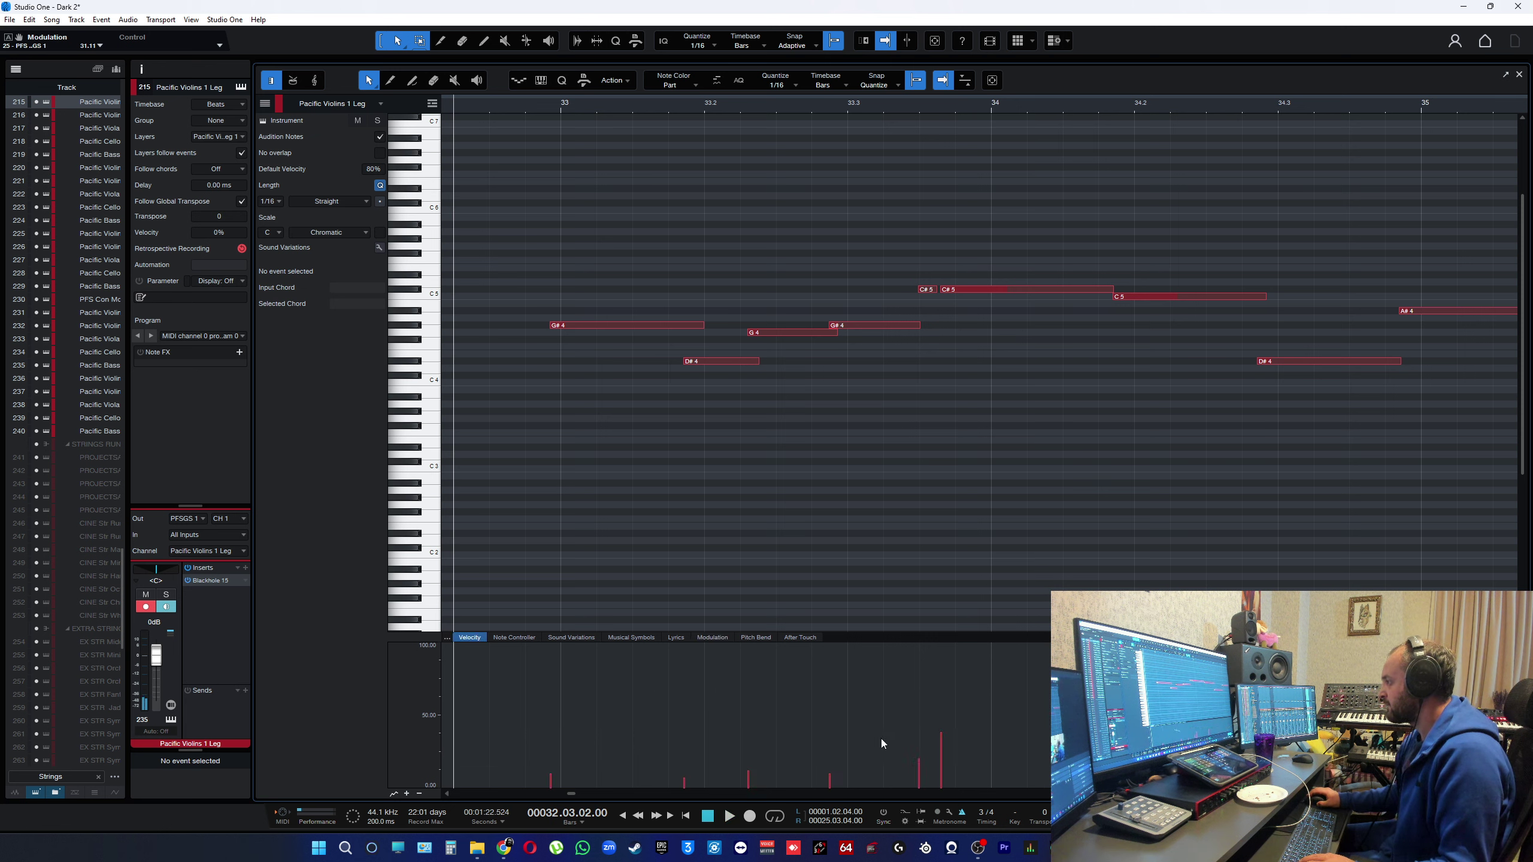
{"action": "left_click", "coordinate": [942, 736]}
{"action": "left_click", "coordinate": [939, 727]}
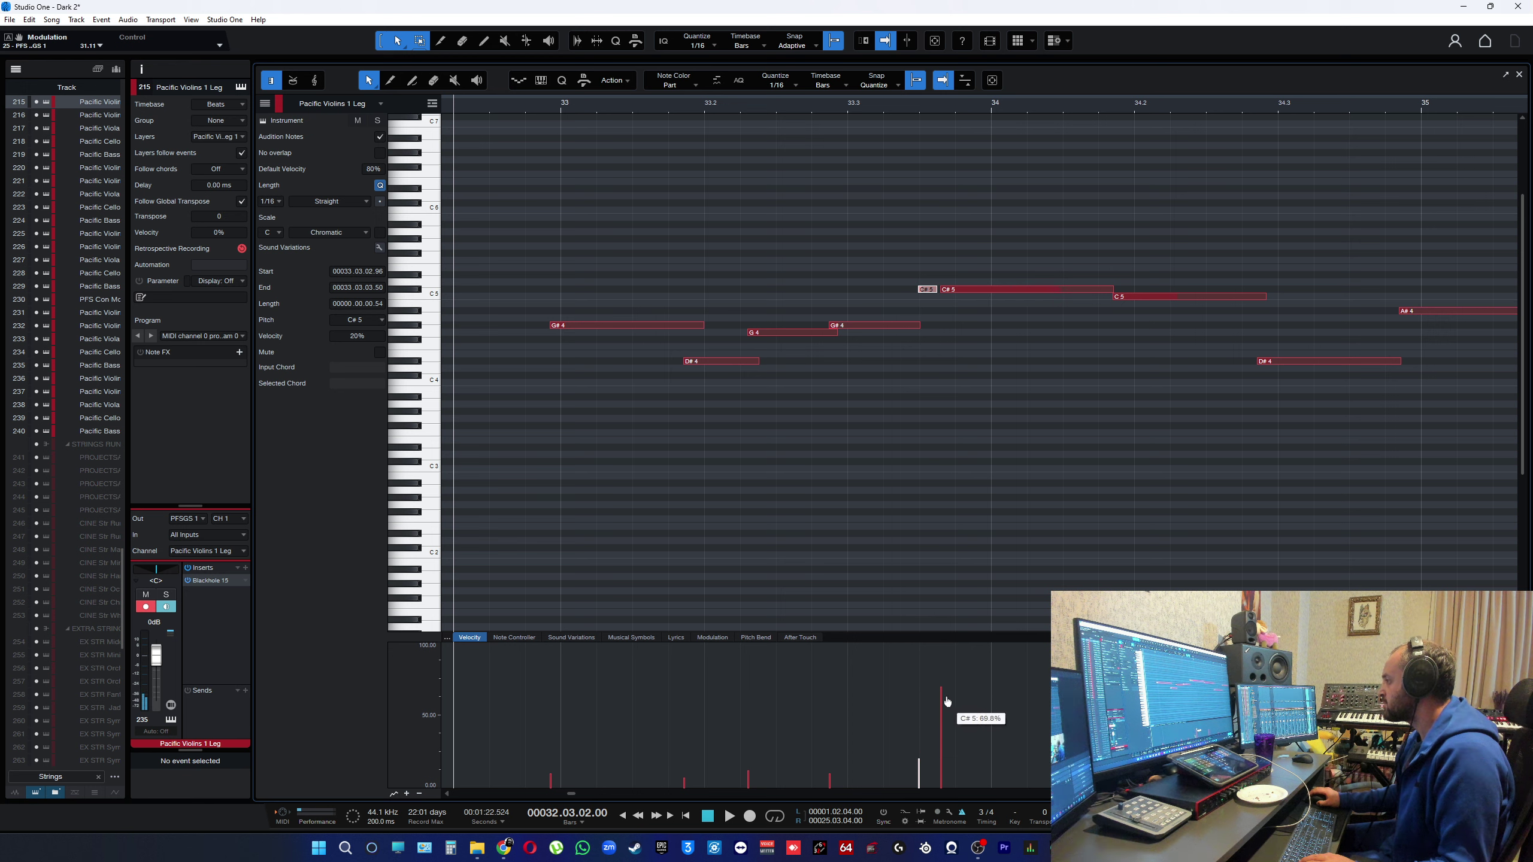
{"action": "key", "text": "space"}
{"action": "left_click", "coordinate": [1012, 596]}
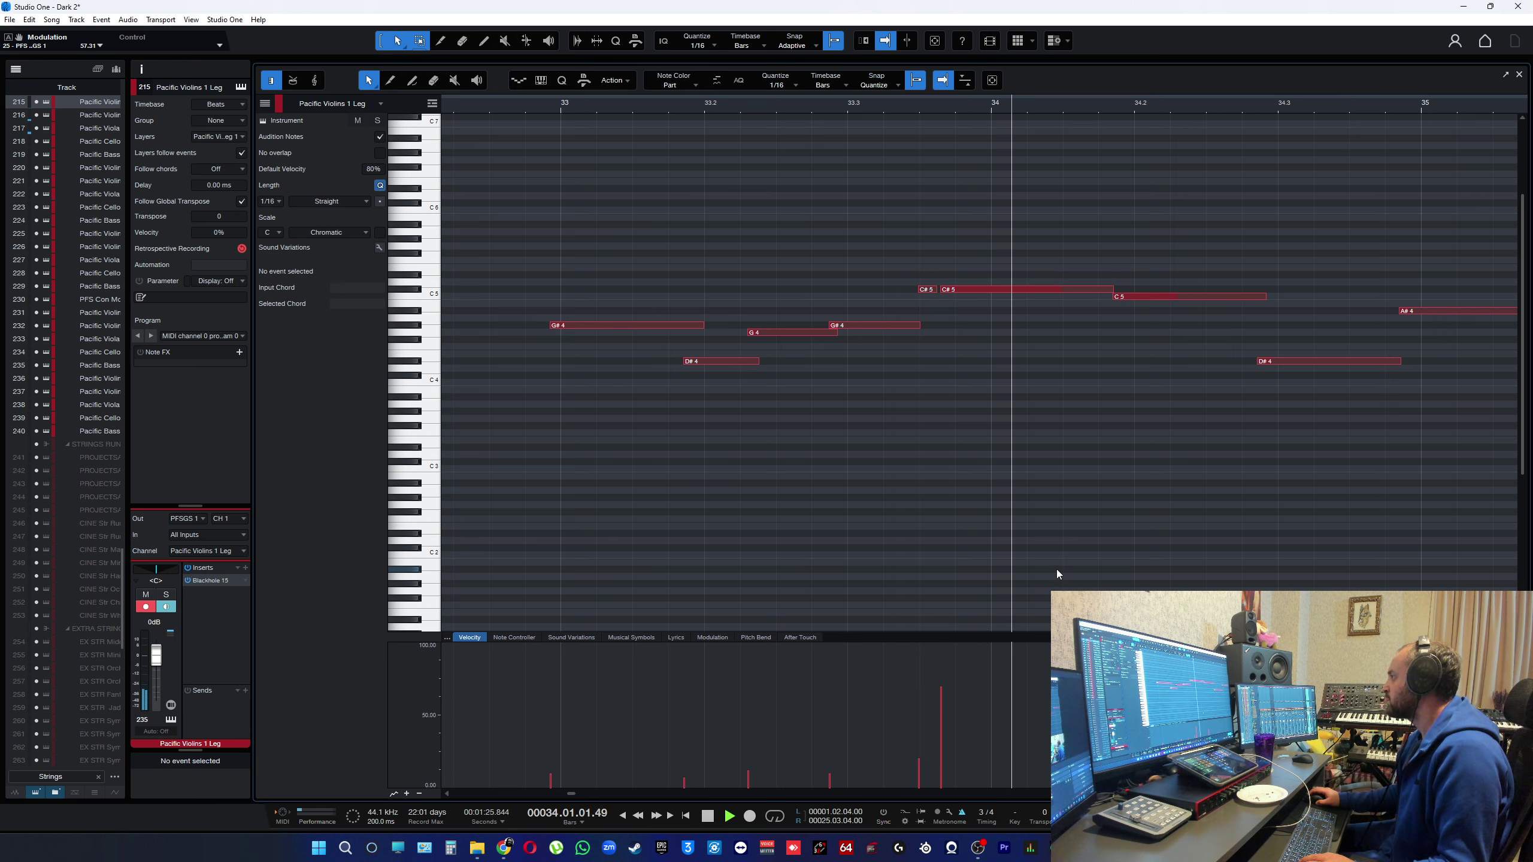
{"action": "key", "text": "space"}
- Raise the velocity of the first, short C#5 to about 59% and audition the phrase
{"action": "left_click_drag", "start_coordinate": [919, 760], "coordinate": [919, 703]}
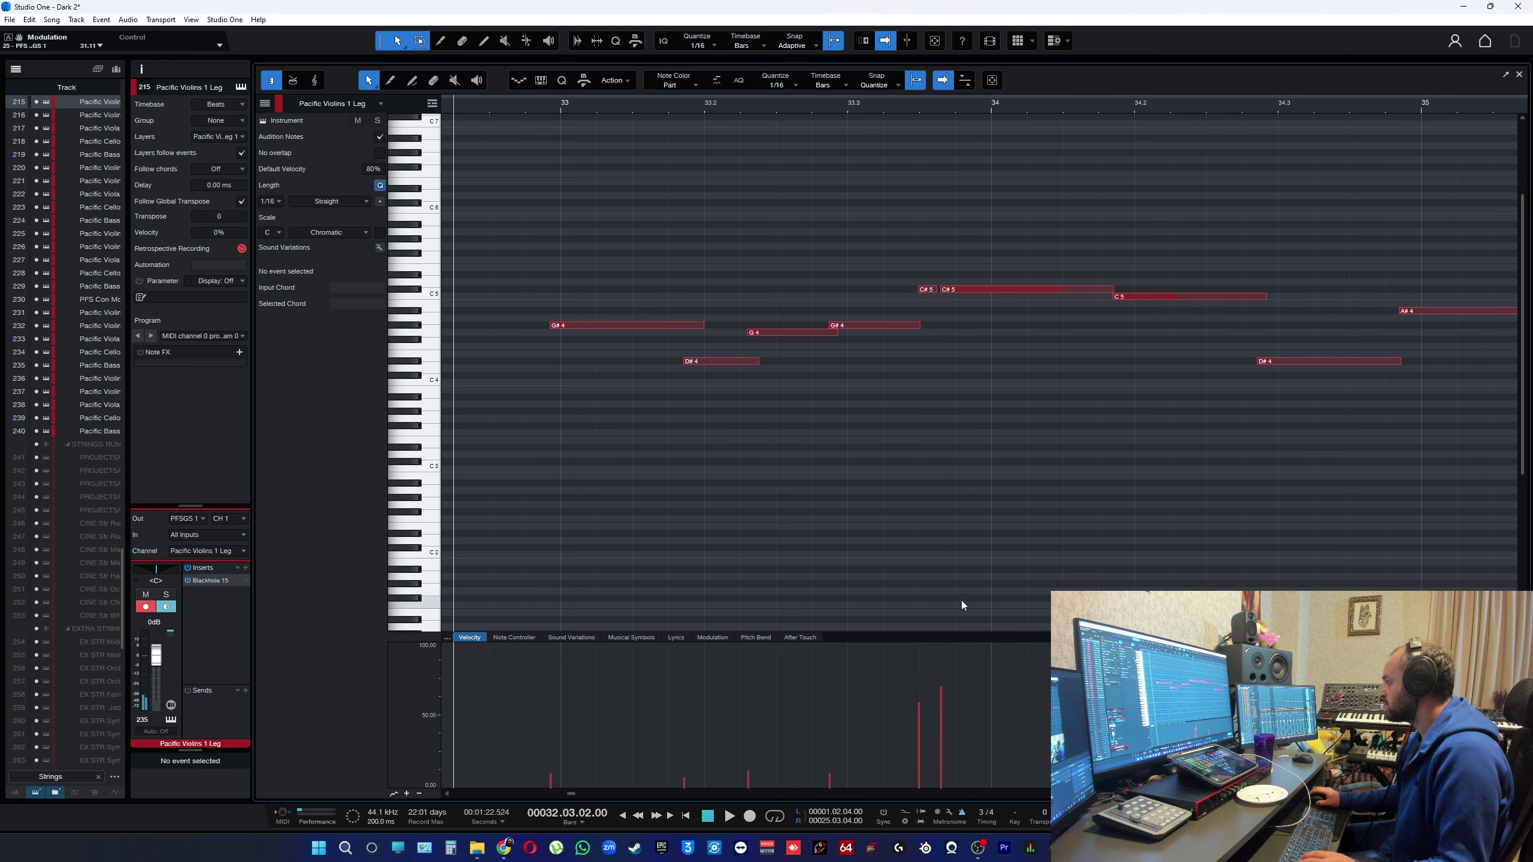
{"action": "key", "text": "space"}
{"action": "scroll", "coordinate": [990, 411], "scroll_direction": "up", "scroll_amount": 5}
{"action": "scroll", "coordinate": [857, 432], "scroll_direction": "down", "scroll_amount": 3}
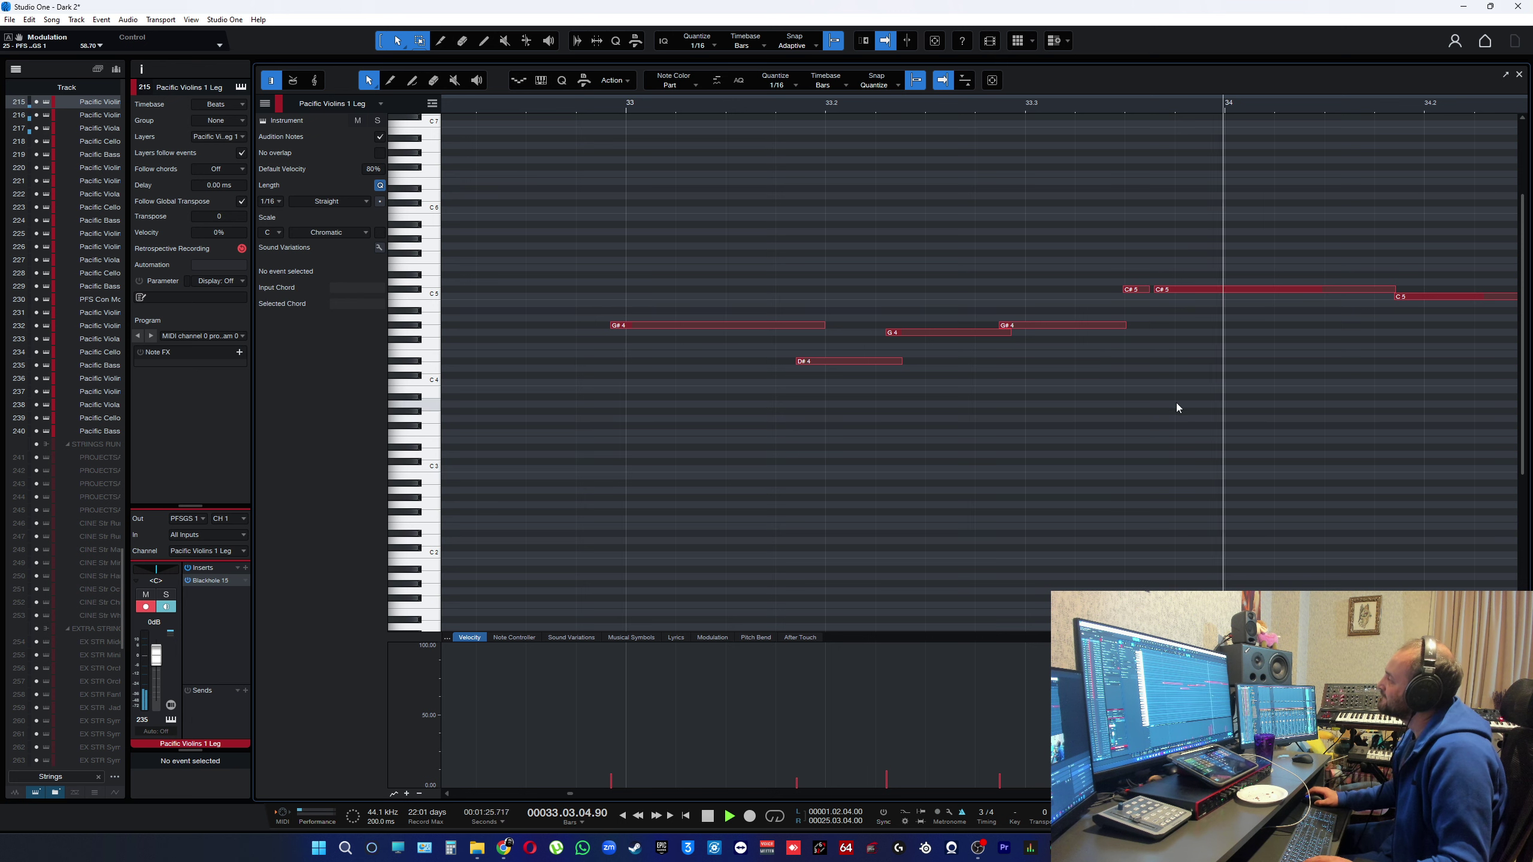
{"action": "key", "text": "space"}
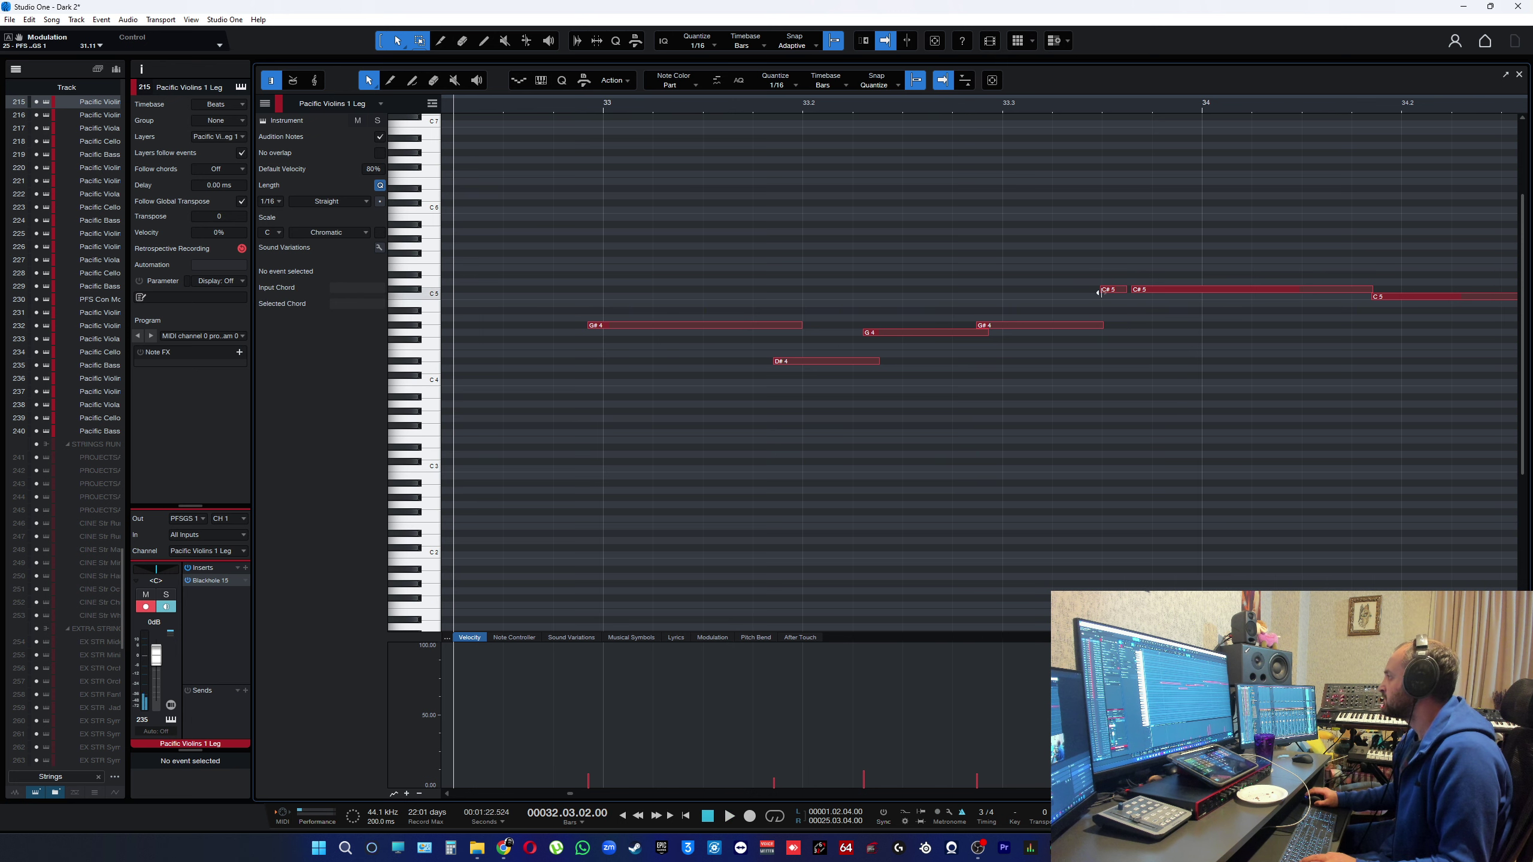
- Trim the start of the short C#5, extend the preceding G#4 to end at 33.03.03.21, and audition from 33.02.04.00
{"action": "left_click", "coordinate": [984, 118]}
{"action": "key", "text": "space"}
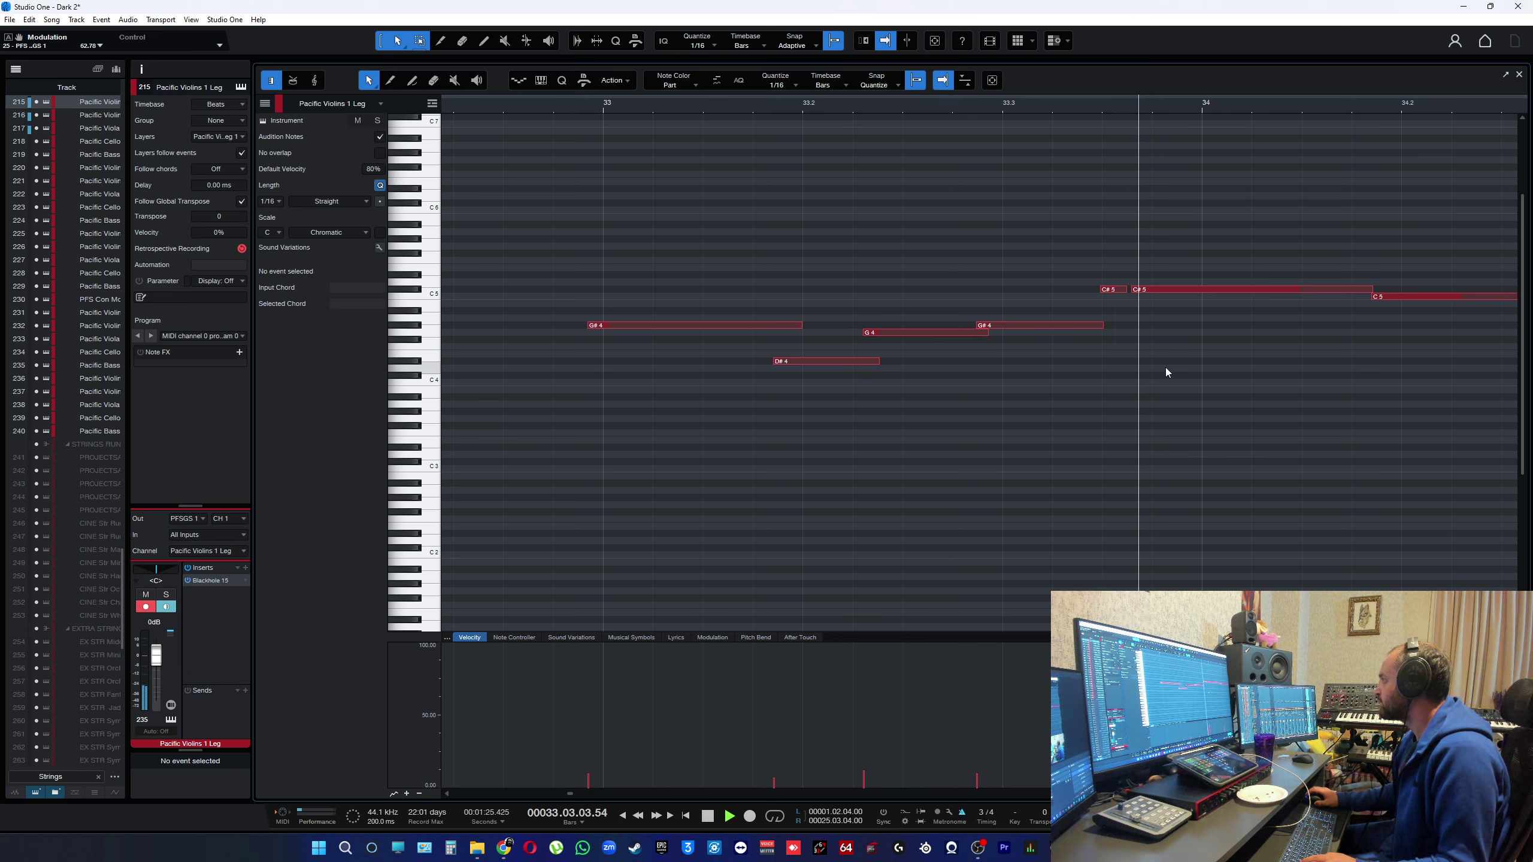
{"action": "key", "text": "space"}
{"action": "left_click_drag", "start_coordinate": [1097, 294], "coordinate": [1114, 326]}
{"action": "key", "text": "space"}
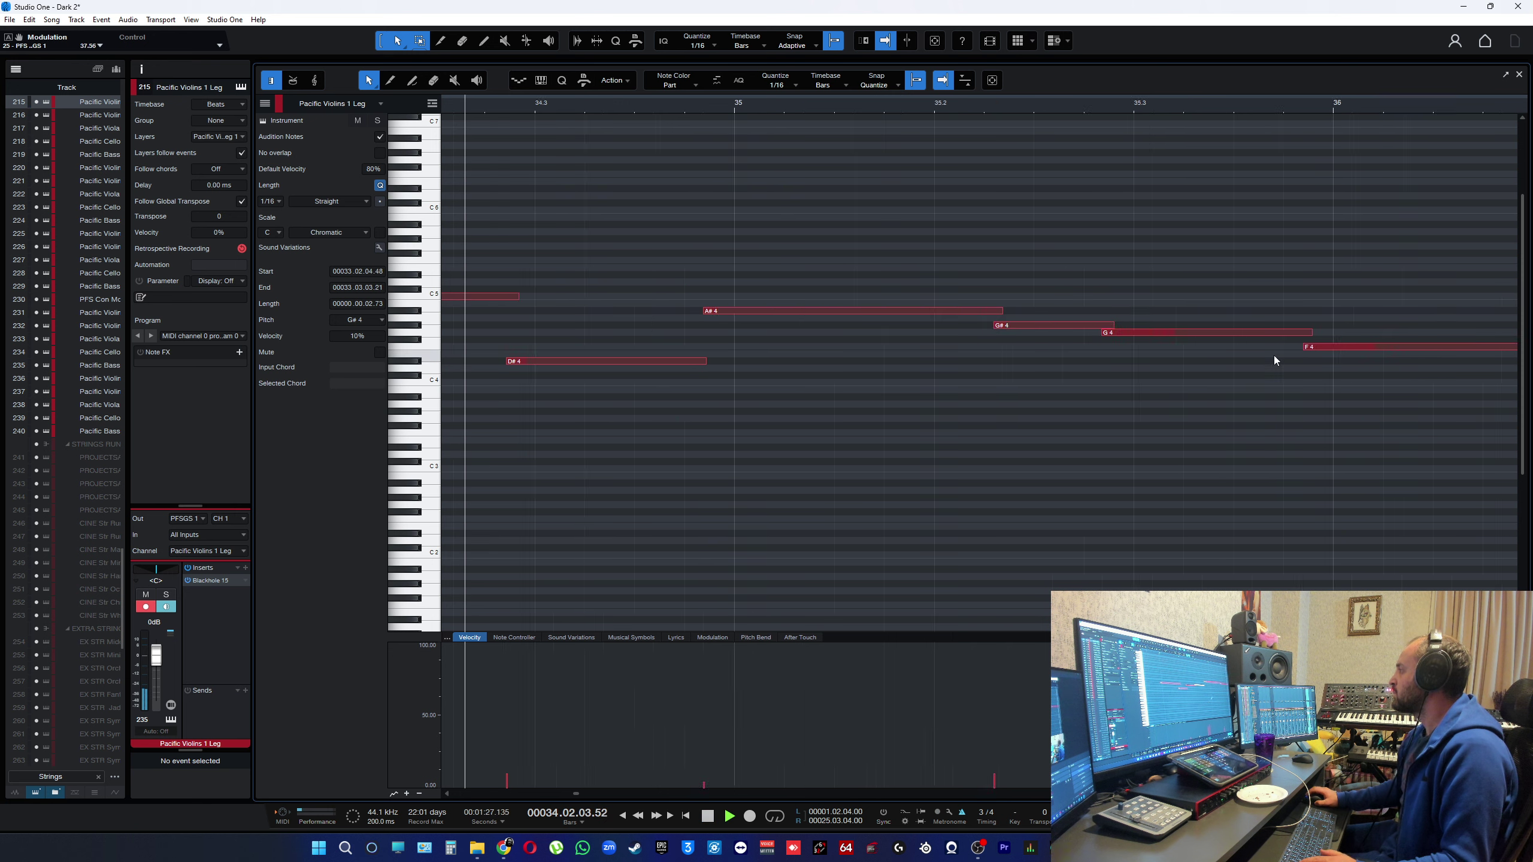
{"action": "key", "text": "space"}
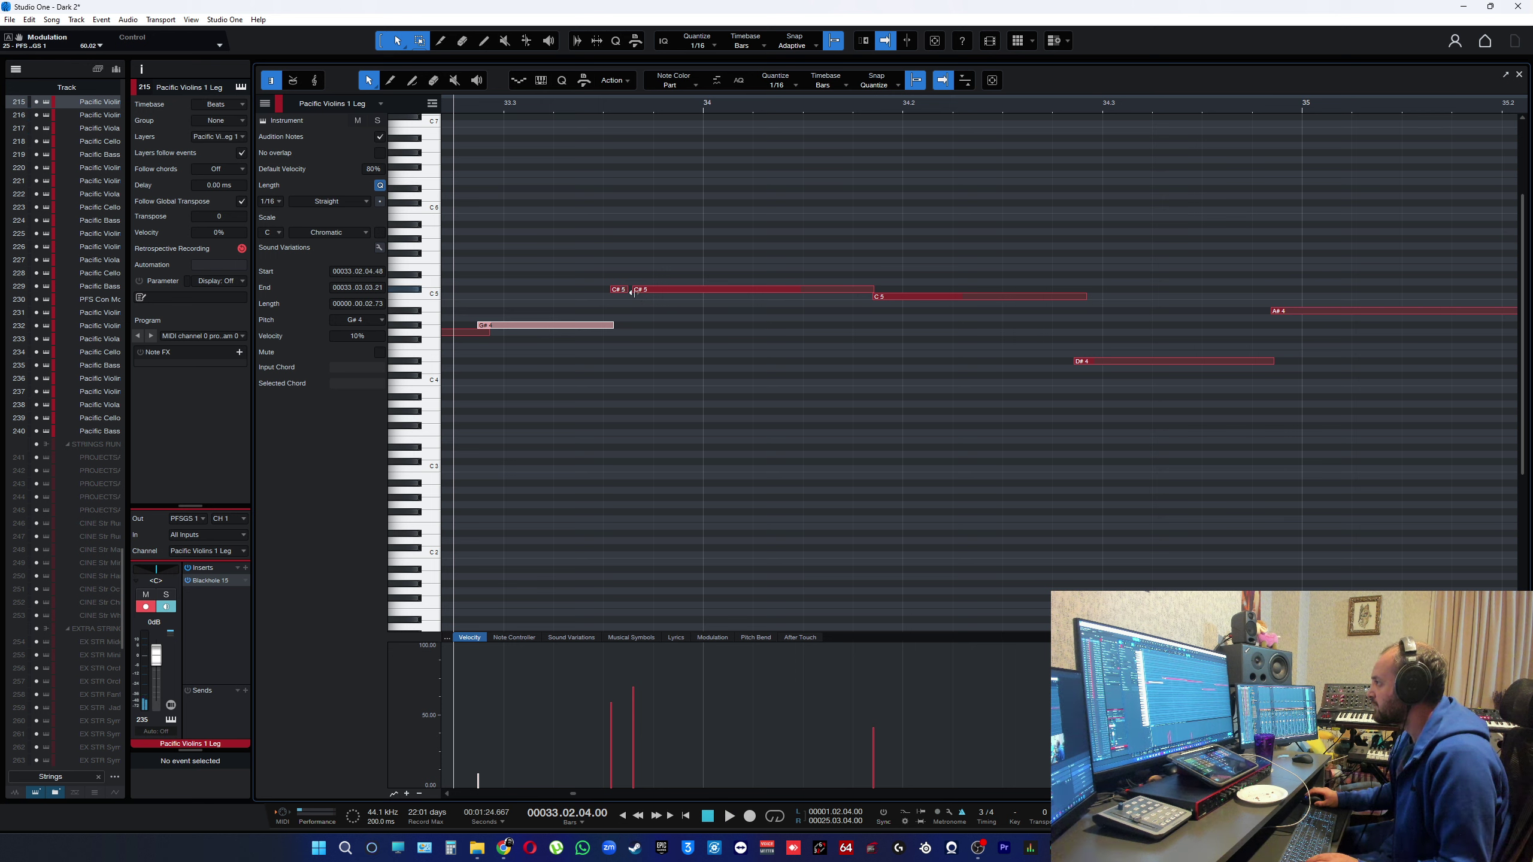
- Start the short C#5 at 33.03.03.25 and the long C#5 at 33.03.03.66, auditioning from 33.02.04.00 between the two adjustments
{"action": "left_click_drag", "start_coordinate": [631, 293], "coordinate": [630, 291]}
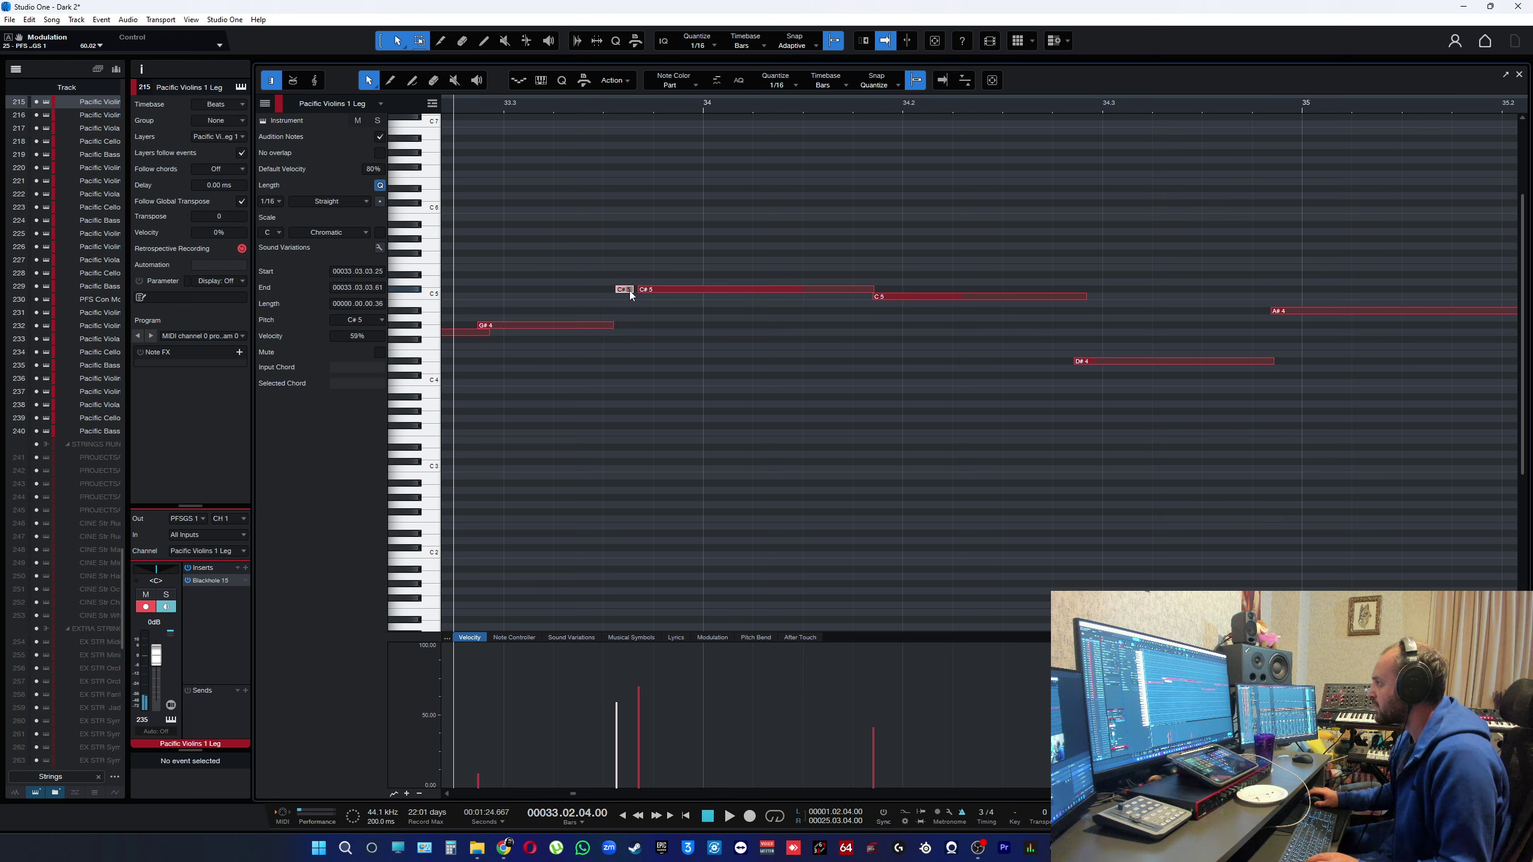
{"action": "key", "text": "space"}
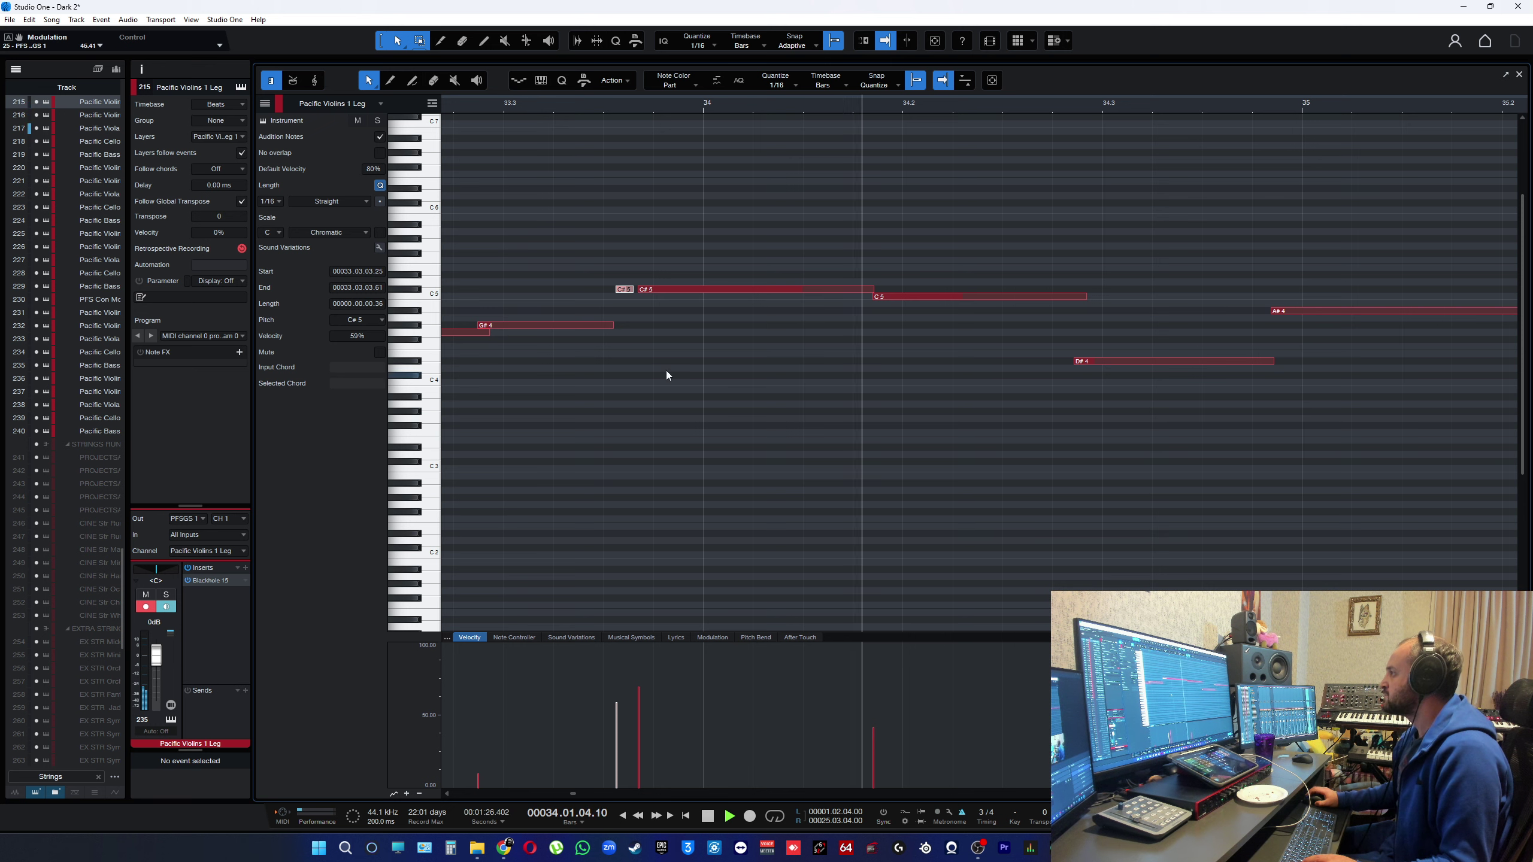
{"action": "key", "text": "space"}
{"action": "left_click_drag", "start_coordinate": [637, 292], "coordinate": [635, 293]}
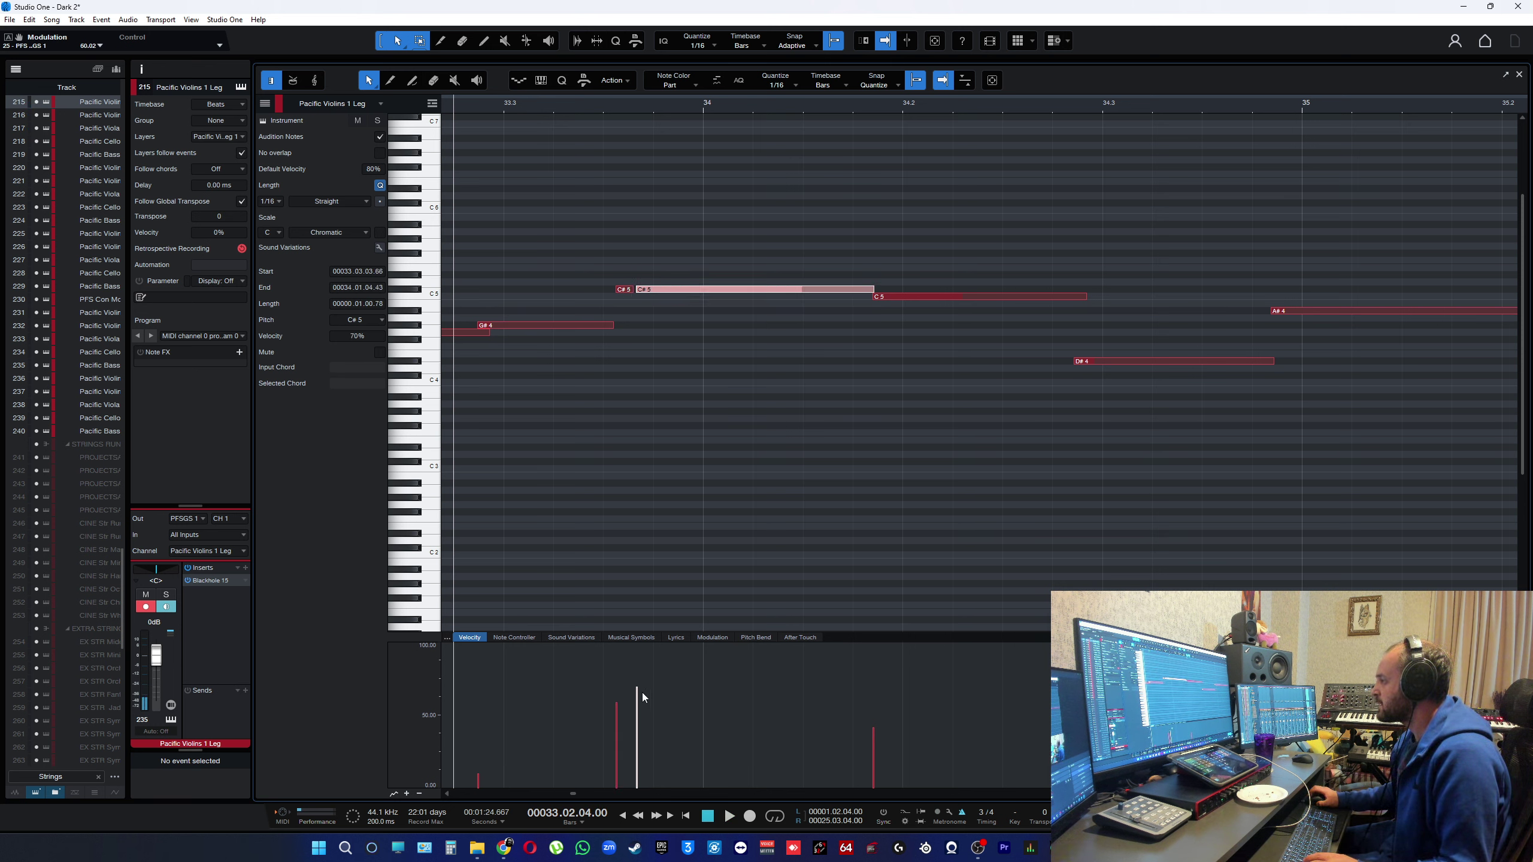
- Raise the long C#5's velocity further, audition it, and move the short C#5 to start at 33.03.03.13
{"action": "left_click", "coordinate": [768, 521]}
{"action": "key", "text": "space"}
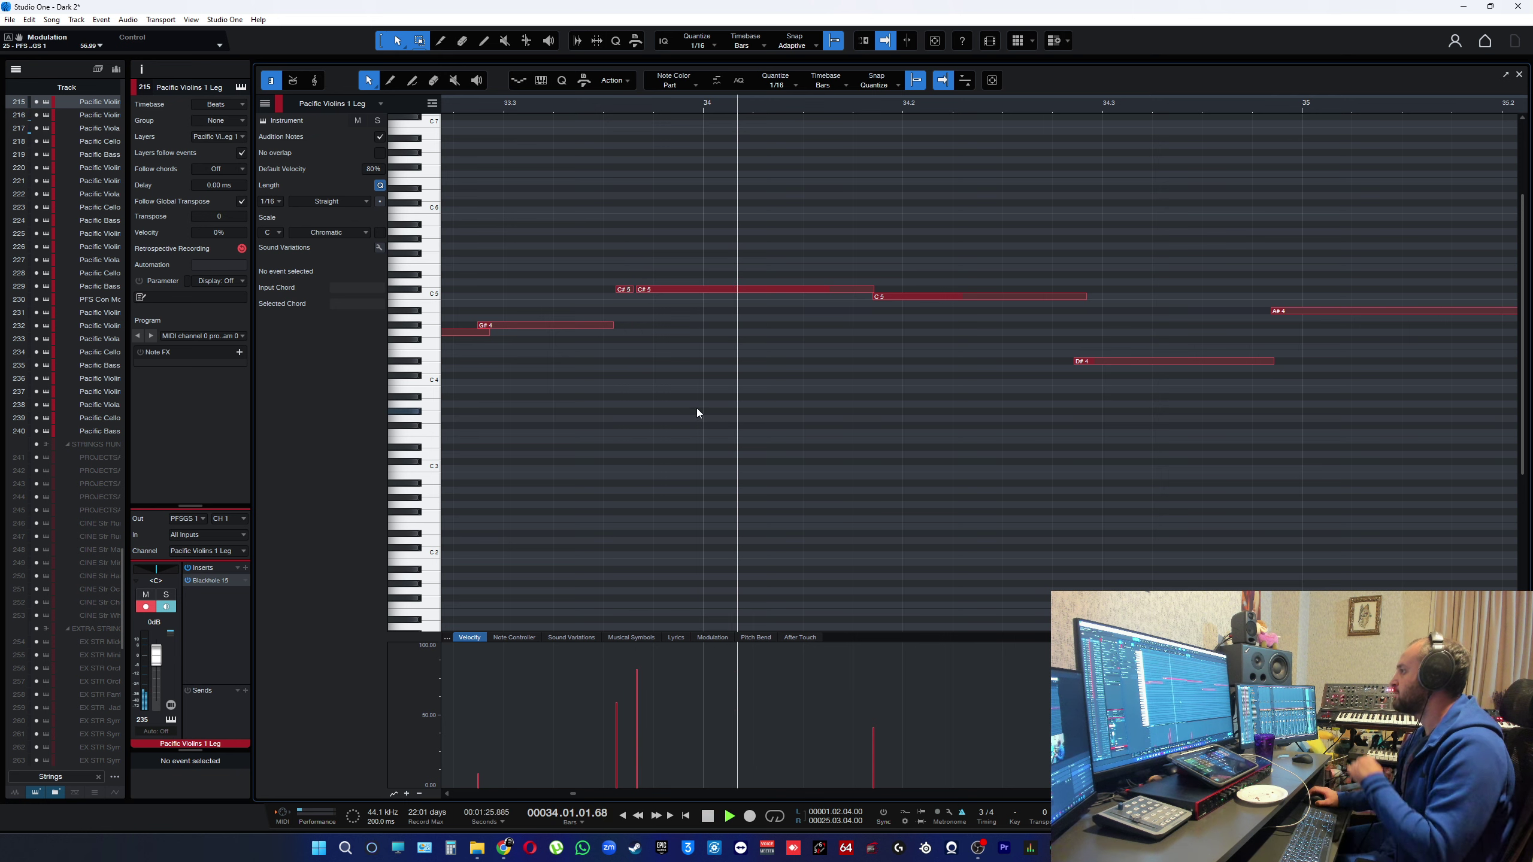
{"action": "key", "text": "space"}
{"action": "left_click_drag", "start_coordinate": [620, 289], "coordinate": [614, 289]}
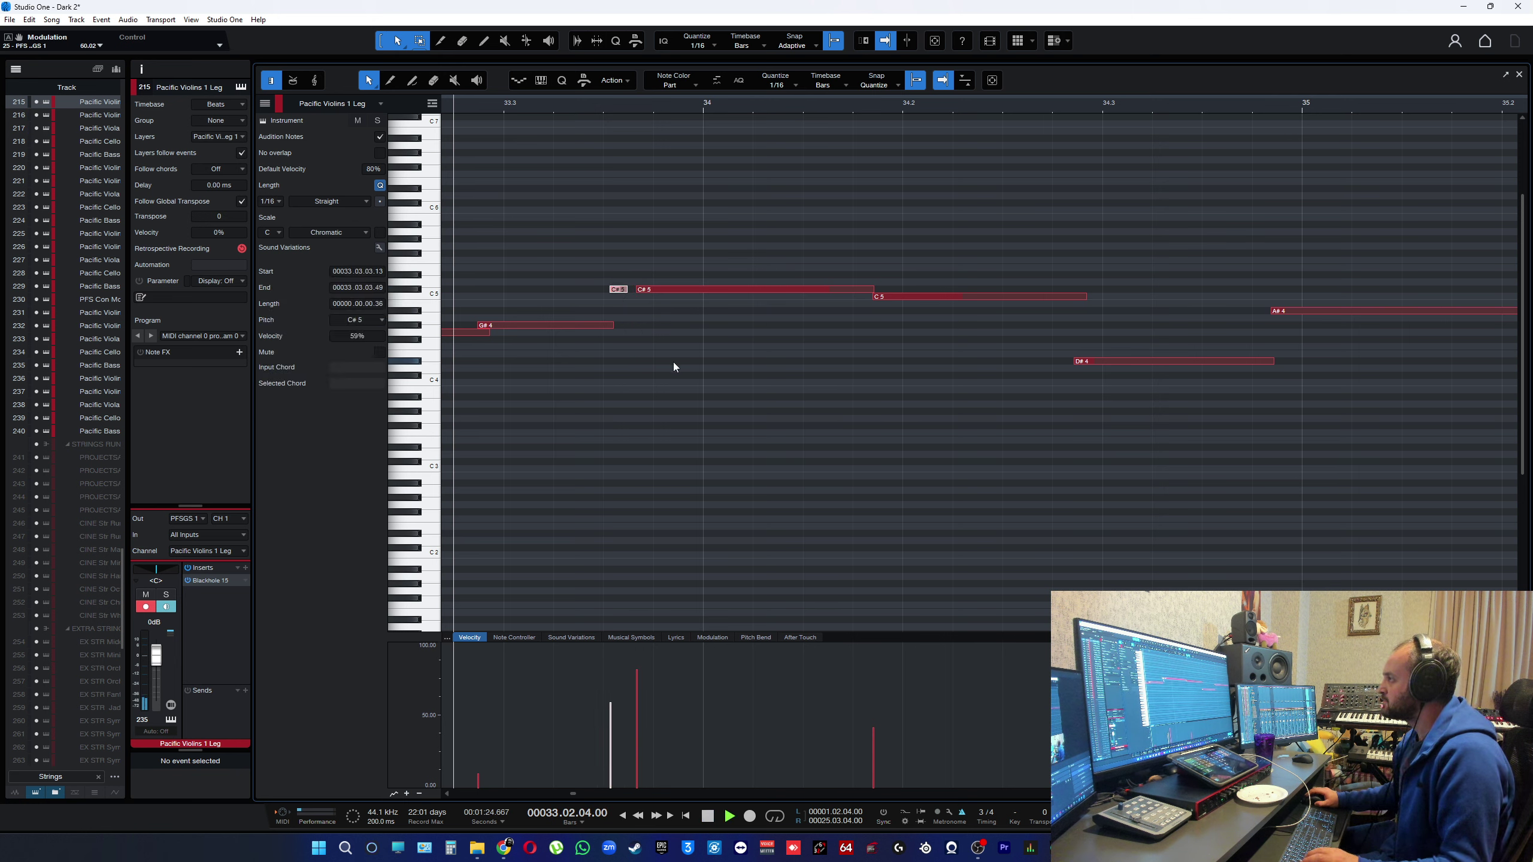
- Lower the long C#5's velocity to about 70%, shift the short C#5 slightly later, and audition from 33.02.04.00
{"action": "key", "text": "space"}
{"action": "key", "text": "space"}
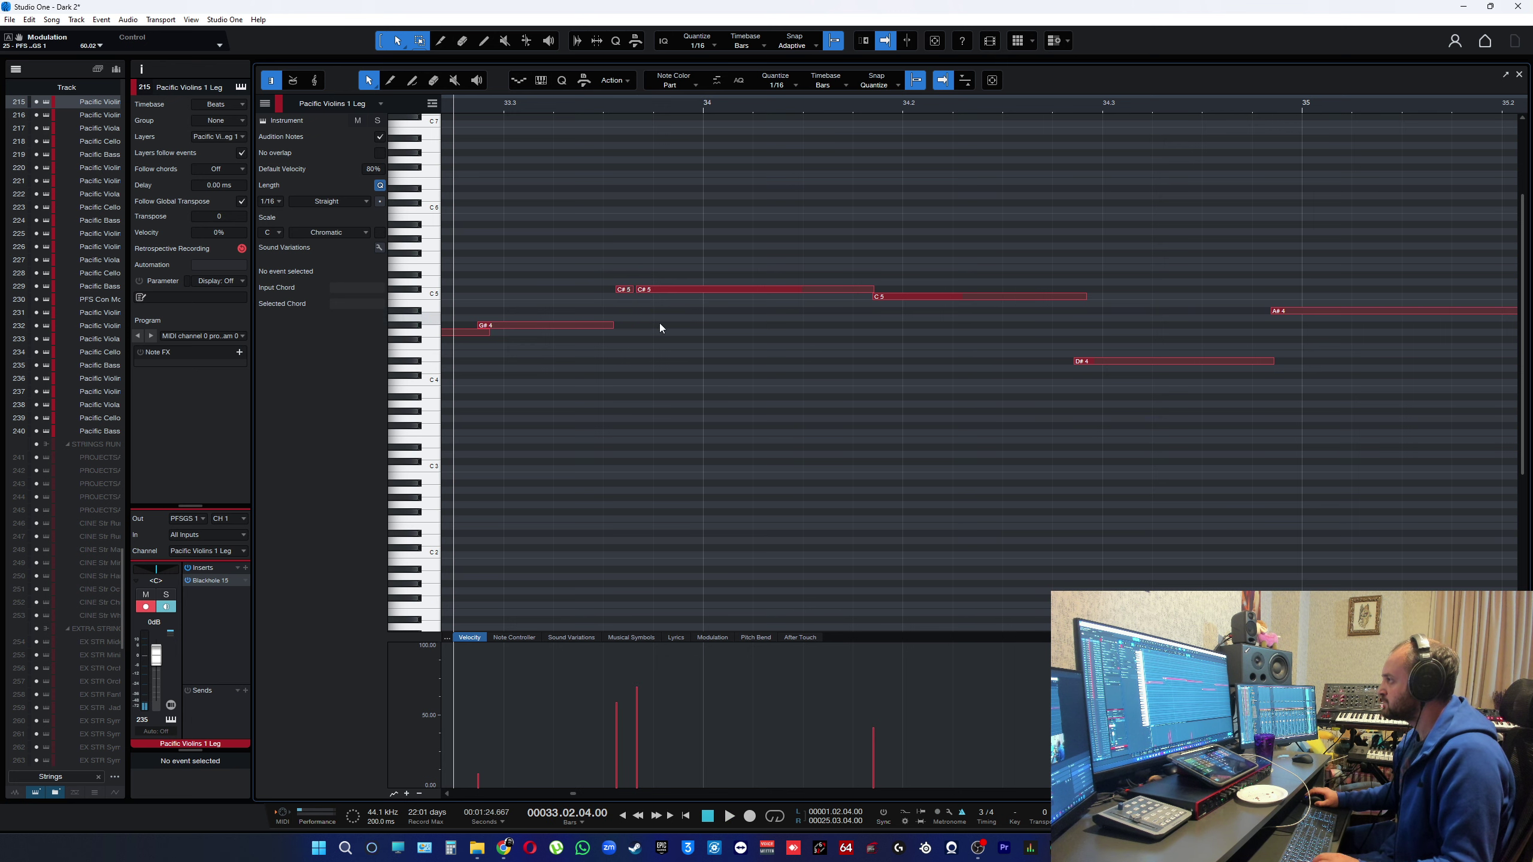
{"action": "key", "text": "space"}
{"action": "scroll", "coordinate": [965, 435], "scroll_direction": "down", "scroll_amount": 3}
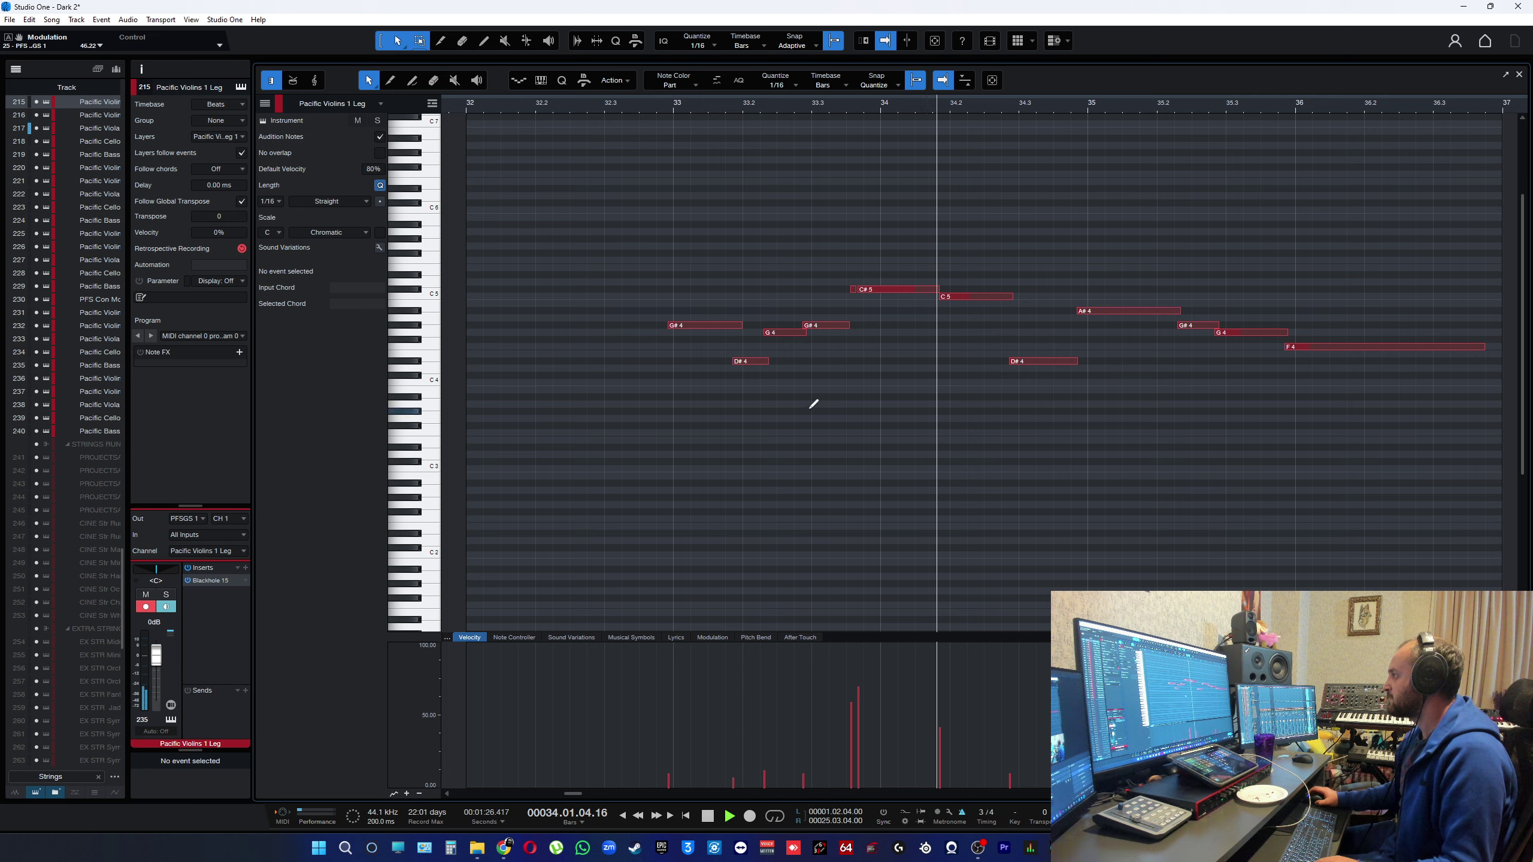
- Audition the whole Violins 1 phrase repeatedly from 33.01.01.00
{"action": "left_click", "coordinate": [686, 115]}
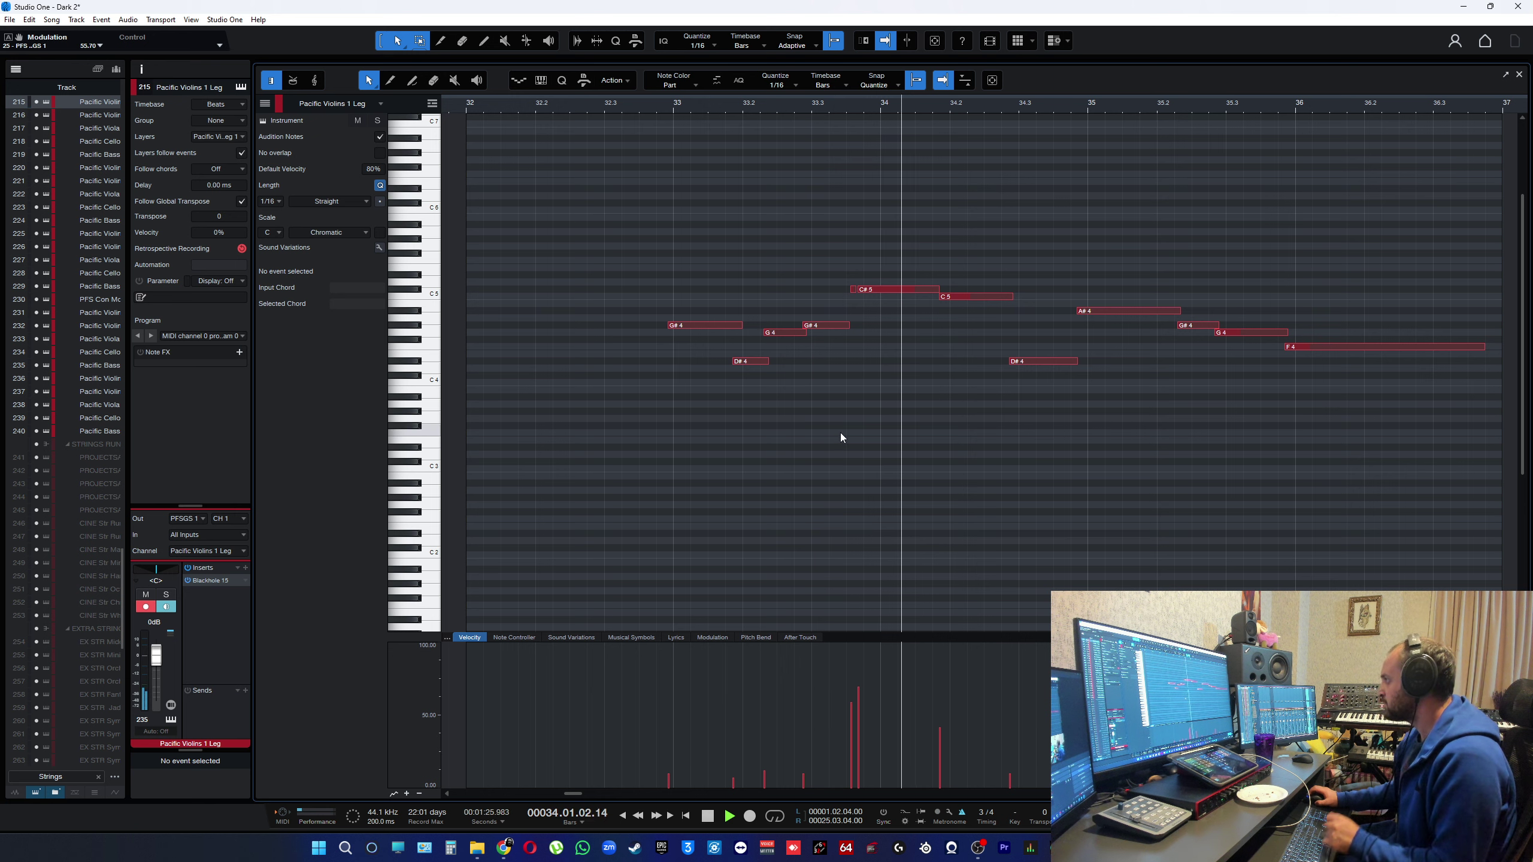
{"action": "key", "text": "space"}
{"action": "key", "text": "space"}
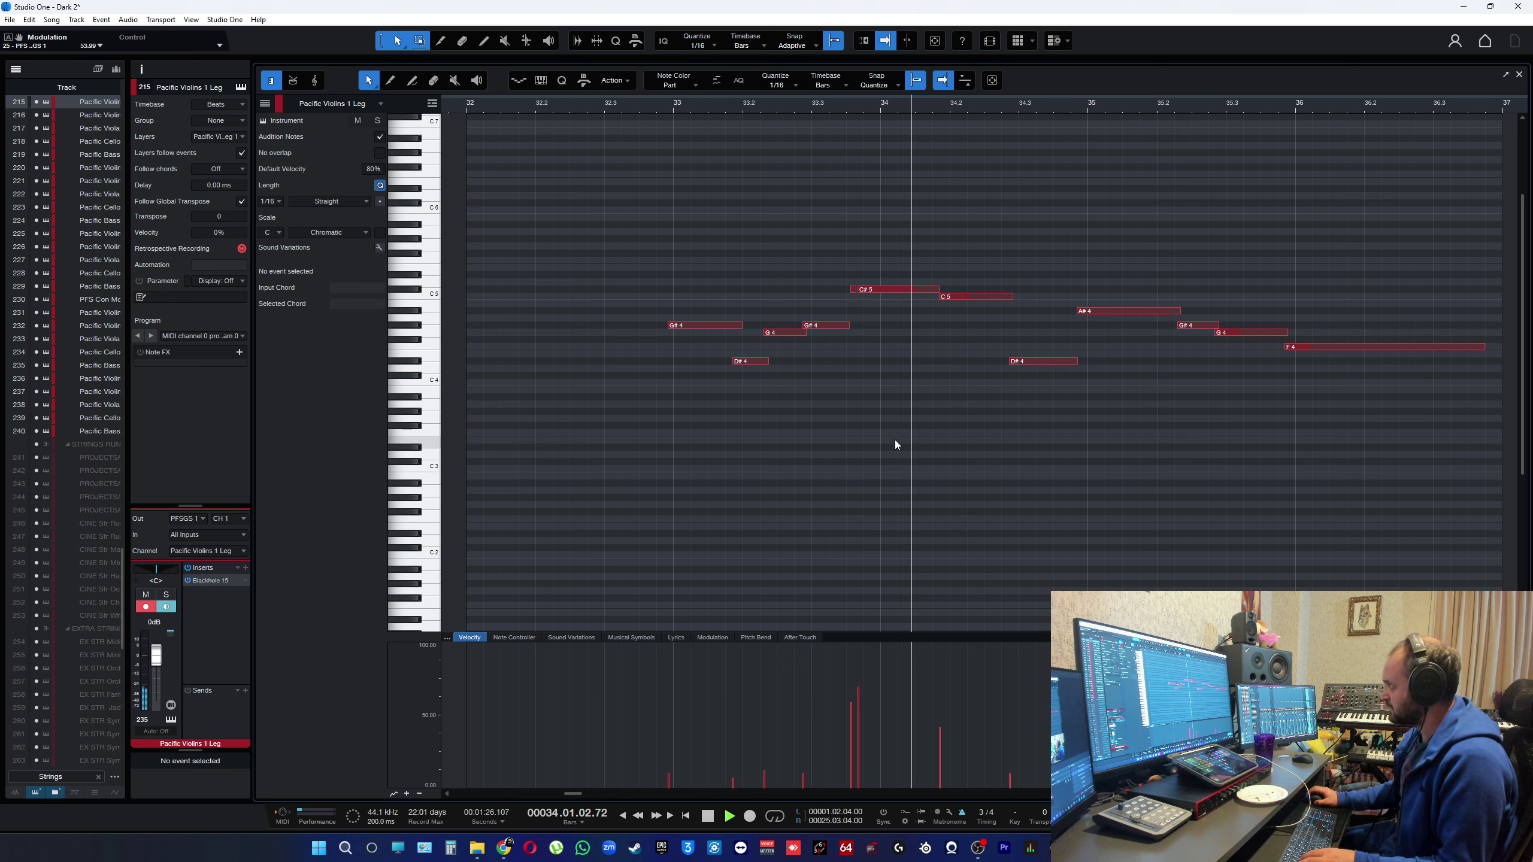
{"action": "key", "text": "space"}
- Copy the Pacific Violins 1 Leg part in bars 32–36 onto the Pacific Violins 2 Leg track at the same position
{"action": "left_click", "coordinate": [1519, 75]}
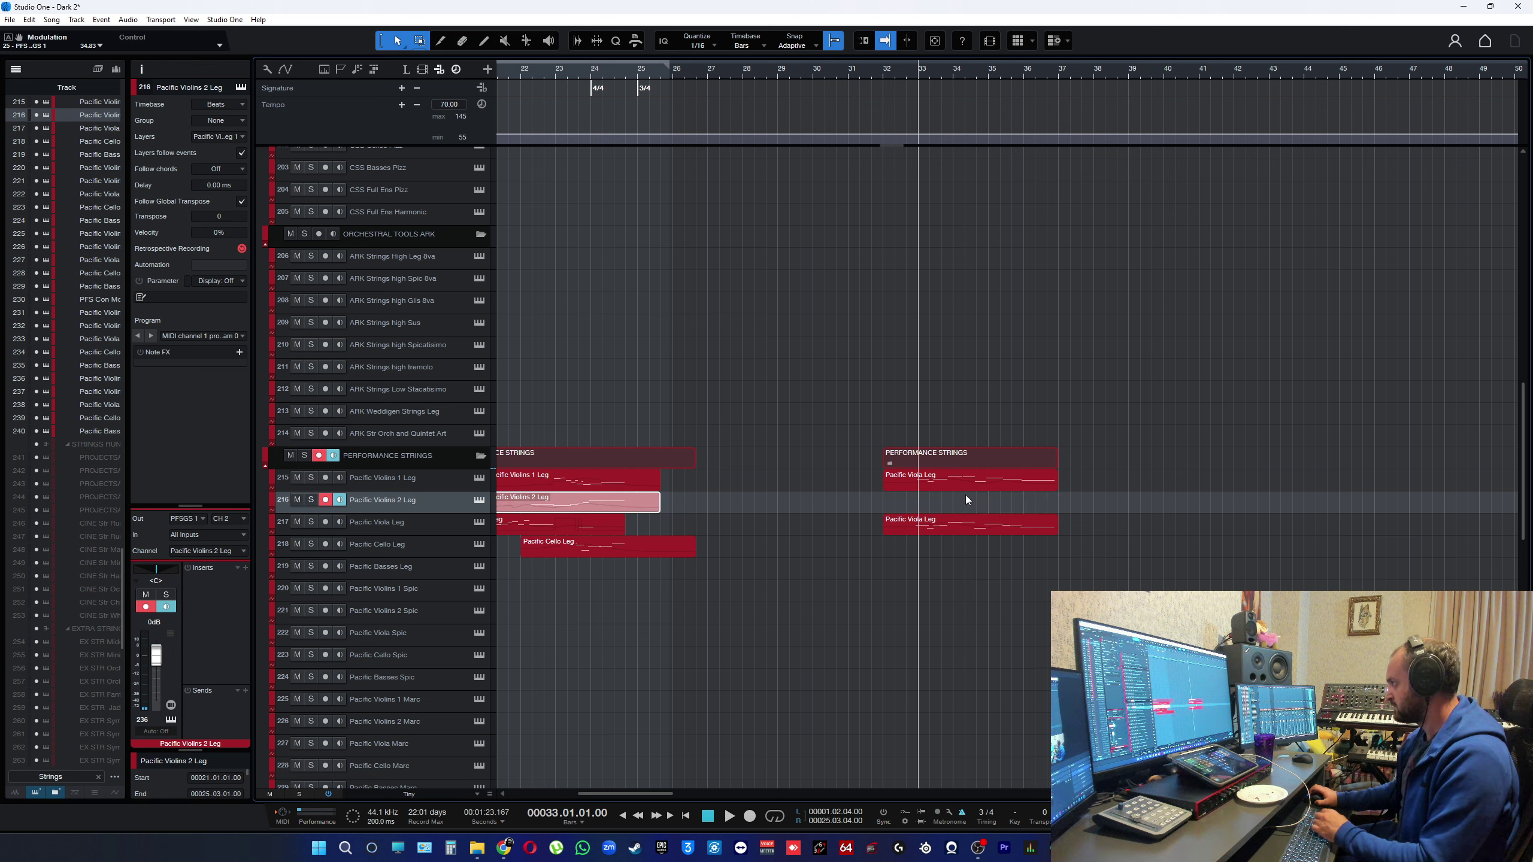
{"action": "left_click_drag", "start_coordinate": [955, 477], "coordinate": [955, 507]}
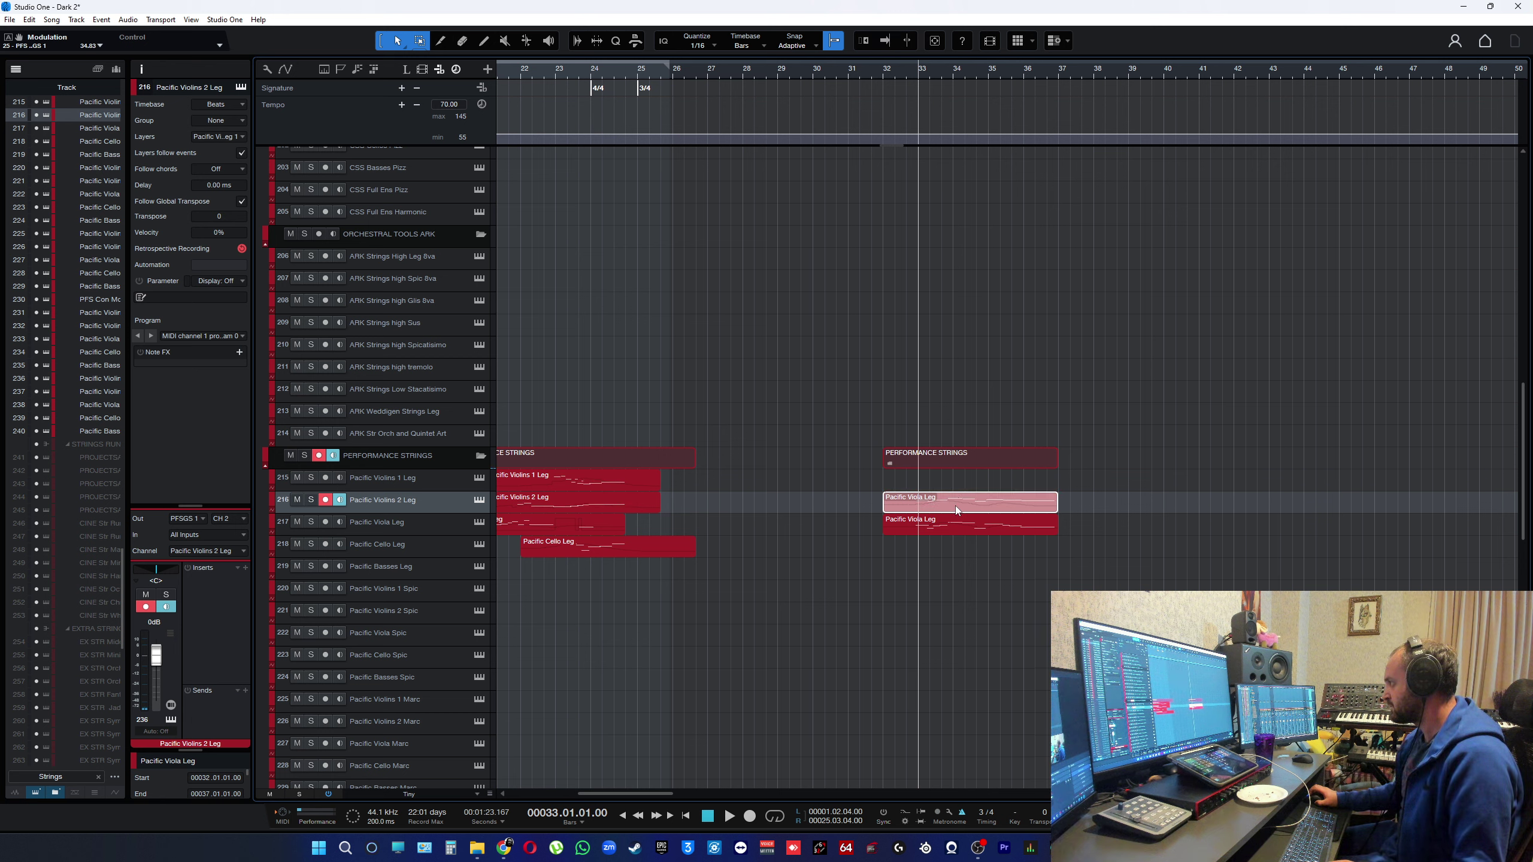
{"action": "key", "text": "ctrl+z"}
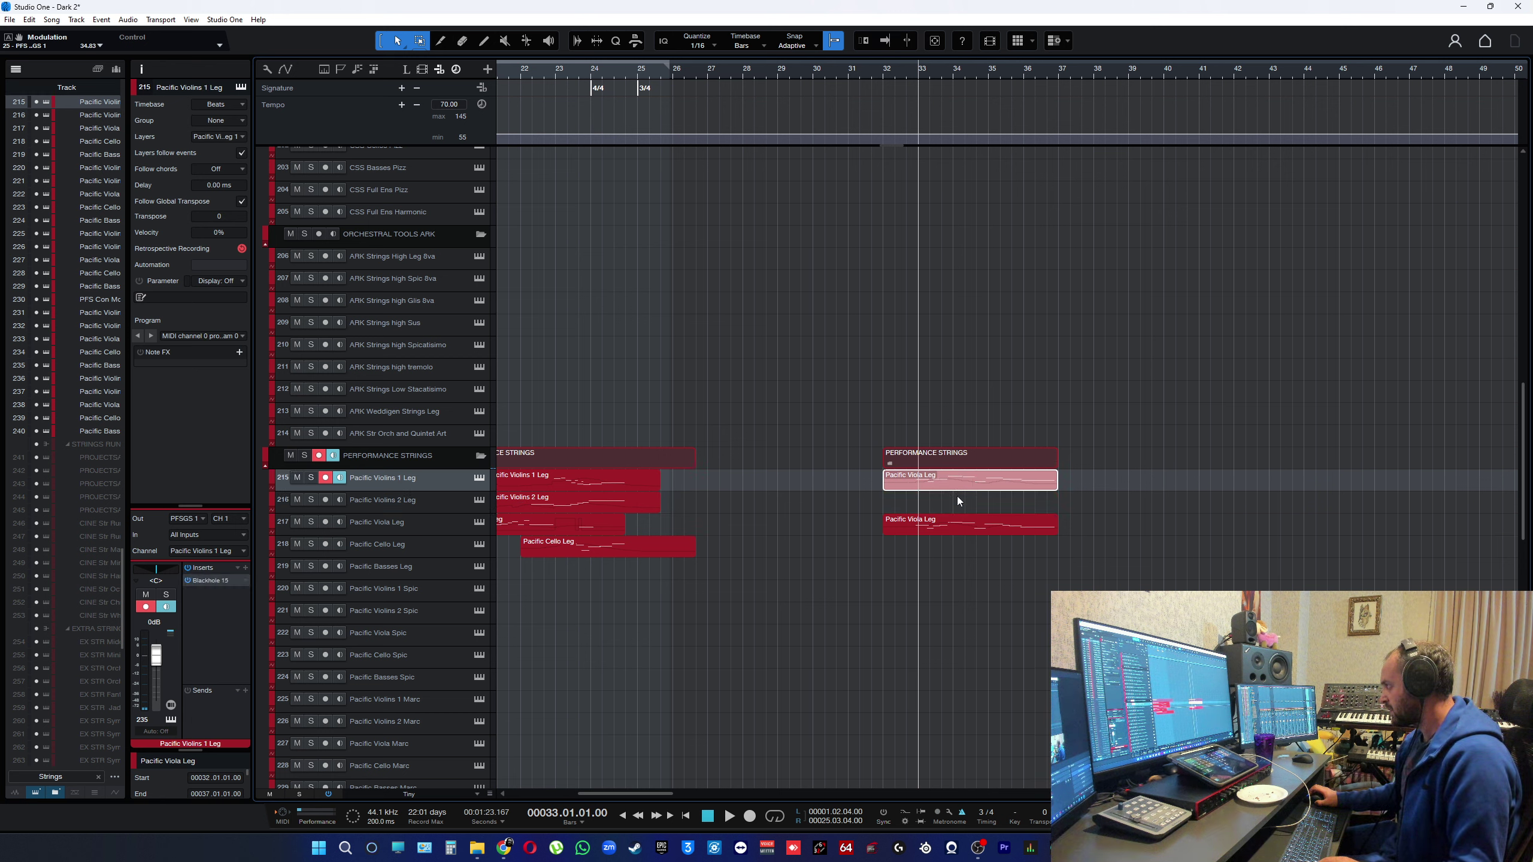
{"action": "left_click_drag", "start_coordinate": [955, 482], "coordinate": [955, 496]}
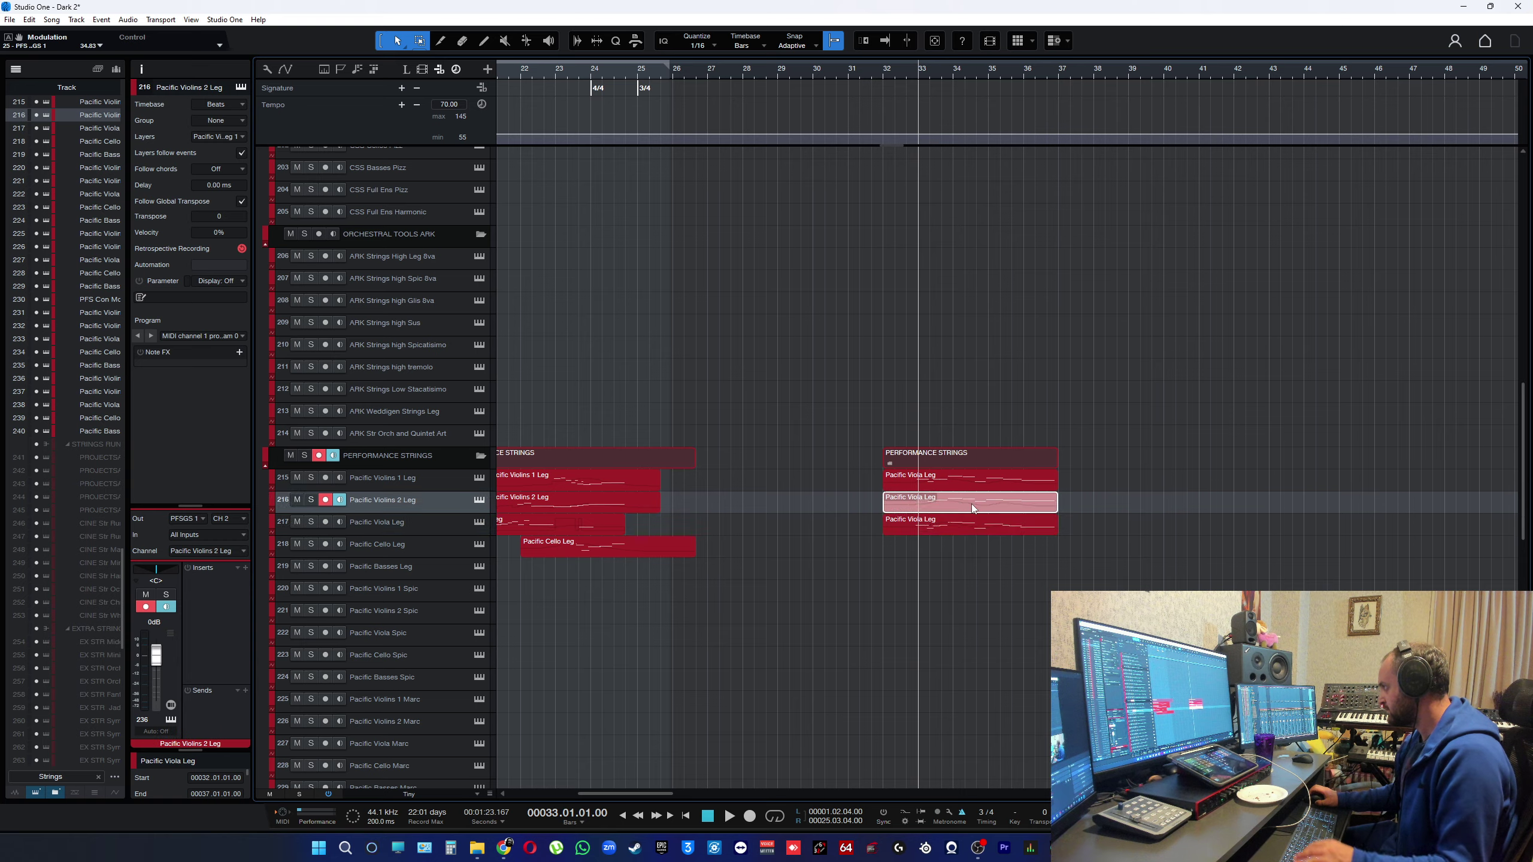
- Transpose all notes of the copied Violins 2 part down one octave and audition them from 33.01.01.00
{"action": "double_click", "coordinate": [972, 503]}
{"action": "scroll", "coordinate": [745, 369], "scroll_direction": "down", "scroll_amount": 2}
{"action": "scroll", "coordinate": [765, 370], "scroll_direction": "down", "scroll_amount": 2}
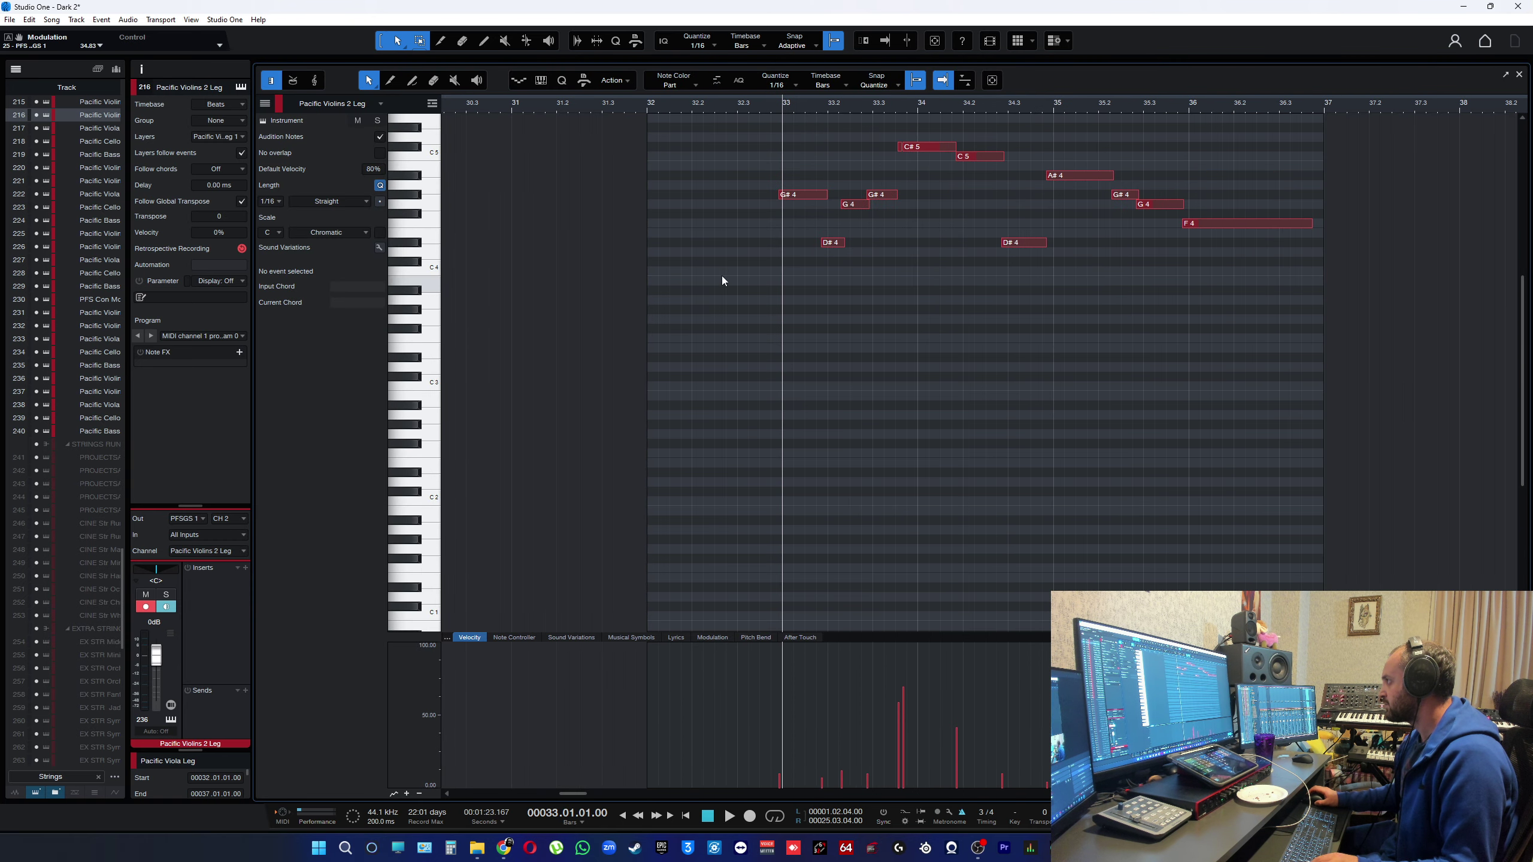
{"action": "left_click_drag", "start_coordinate": [721, 171], "coordinate": [1352, 342]}
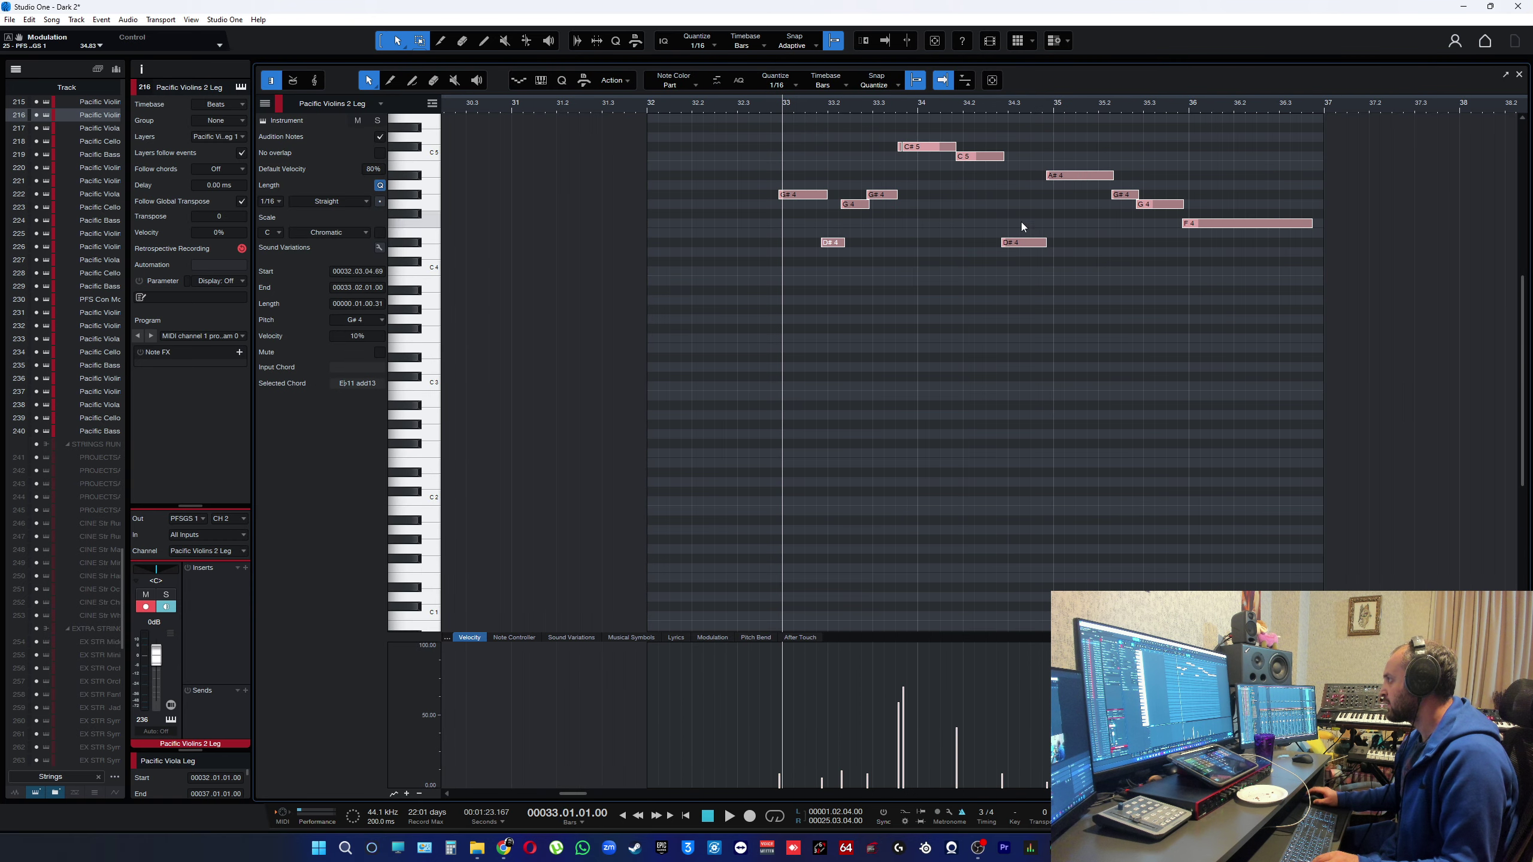
{"action": "key", "text": "shift+Down"}
{"action": "key", "text": "space"}
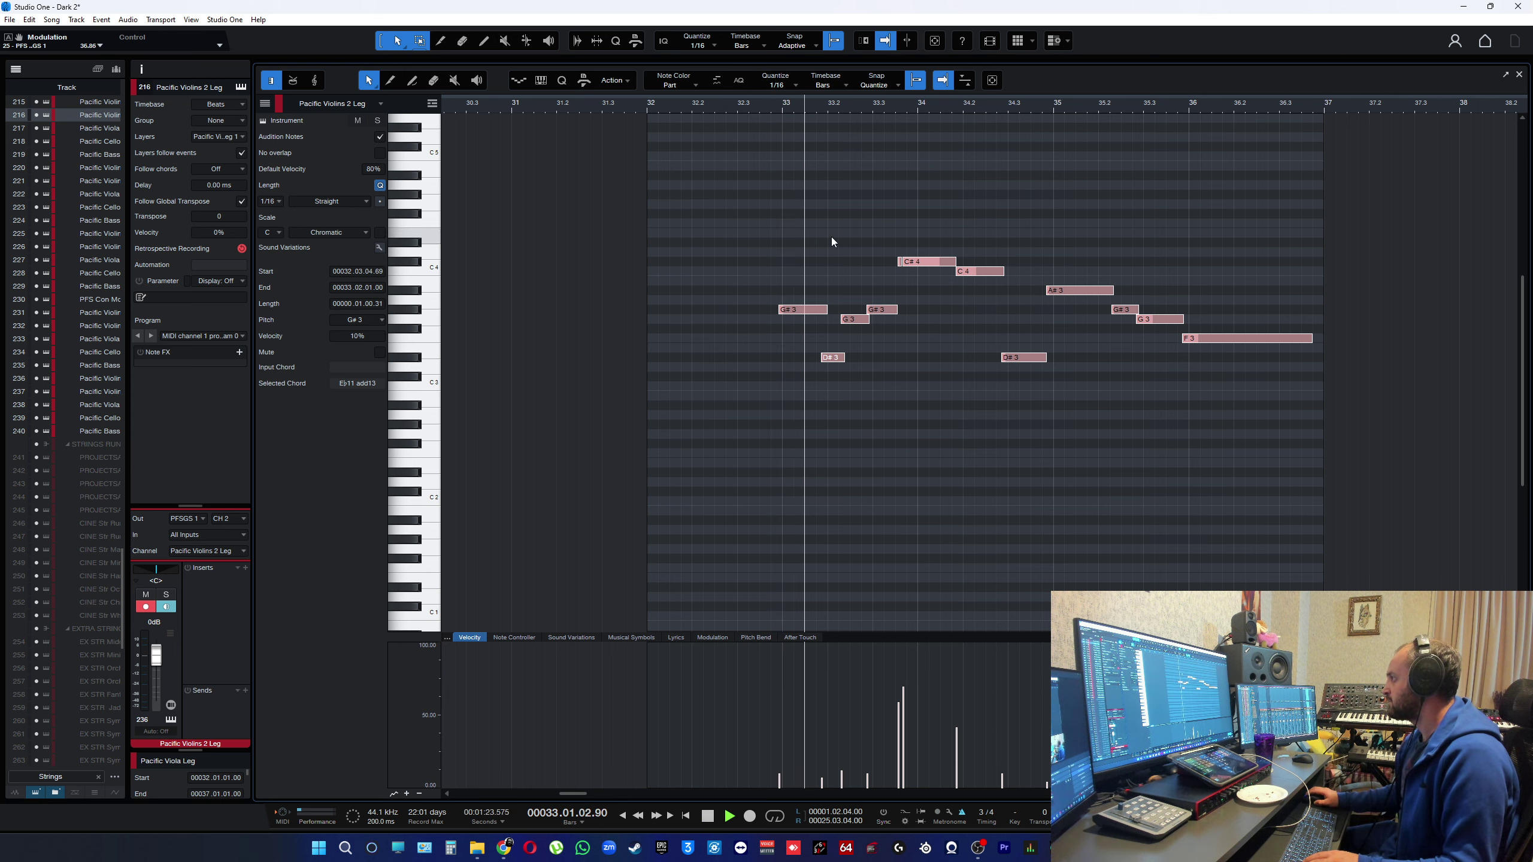
{"action": "left_click", "coordinate": [832, 240]}
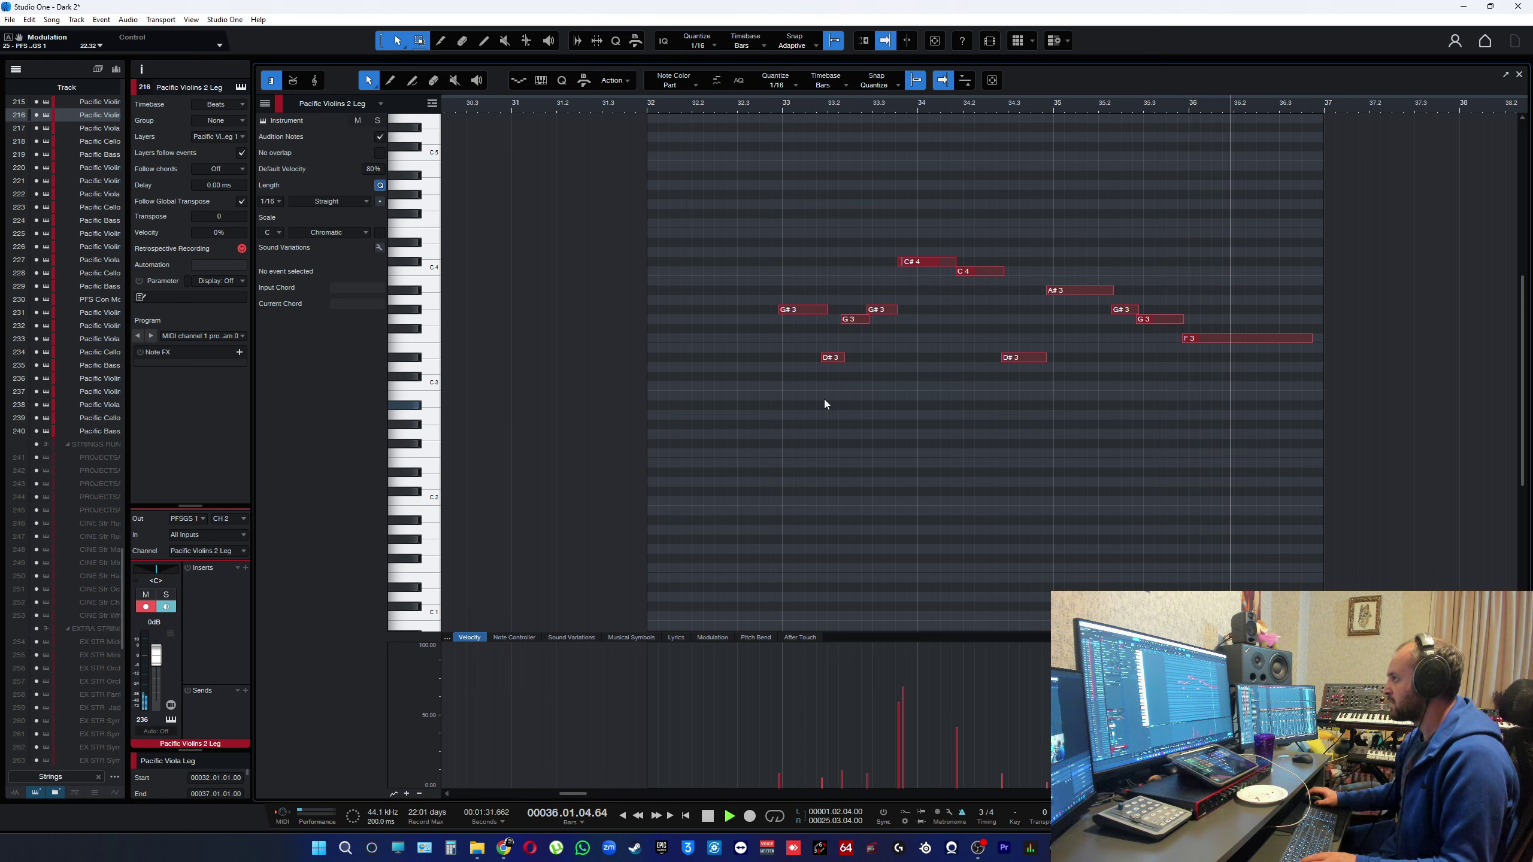
- In the Viola part, start the short C#3 at 33.03.03.36 and the long C#3 at 33.03.03.90, and extend G#2 to 33.03.03.37
{"action": "left_click", "coordinate": [1520, 75]}
{"action": "double_click", "coordinate": [946, 523]}
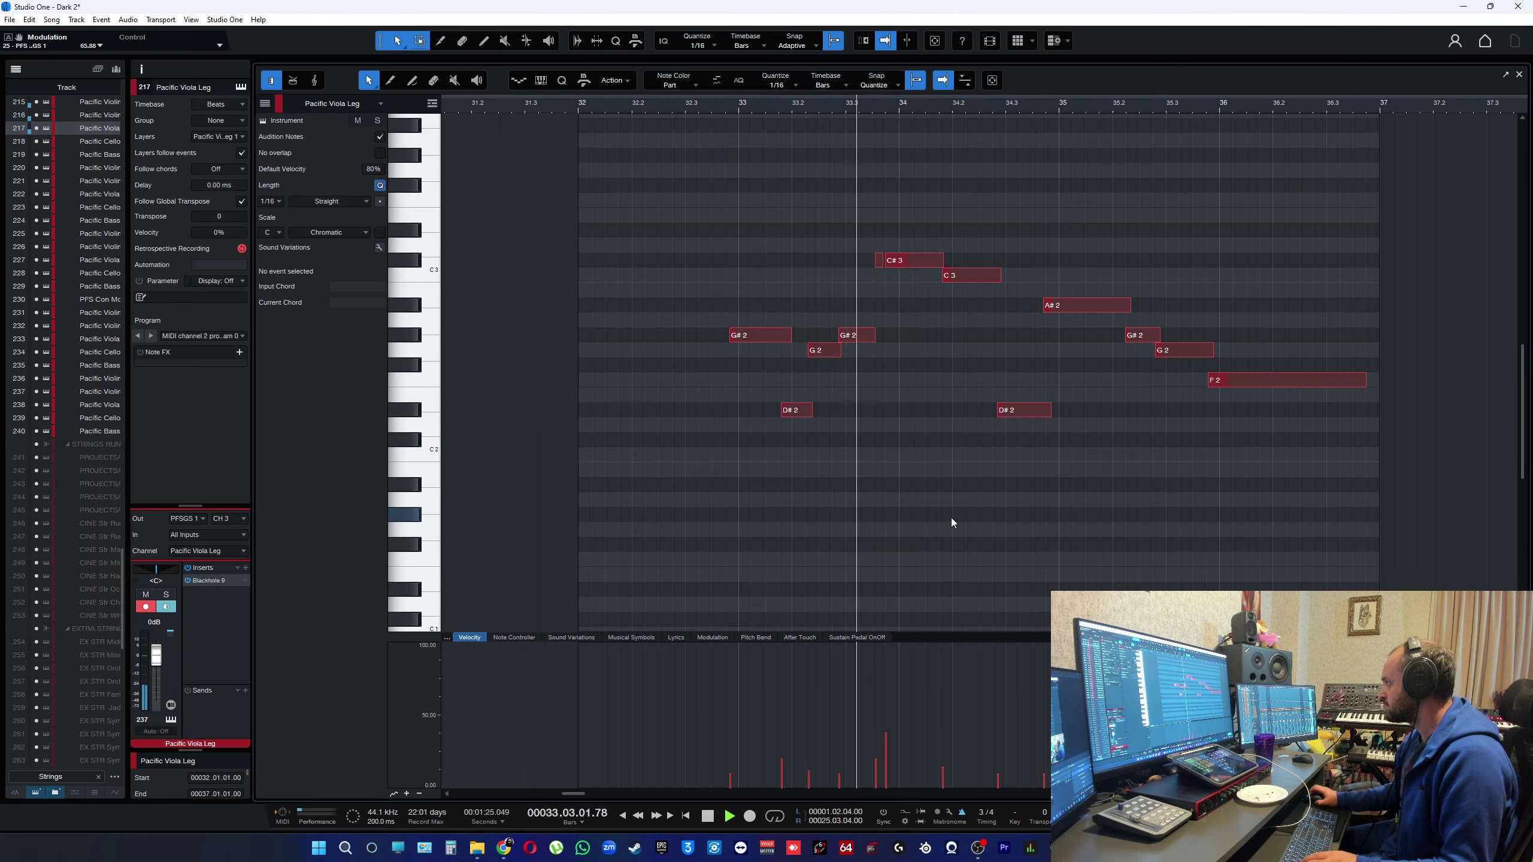
{"action": "key", "text": "space"}
{"action": "scroll", "coordinate": [863, 283], "scroll_direction": "up", "scroll_amount": 6}
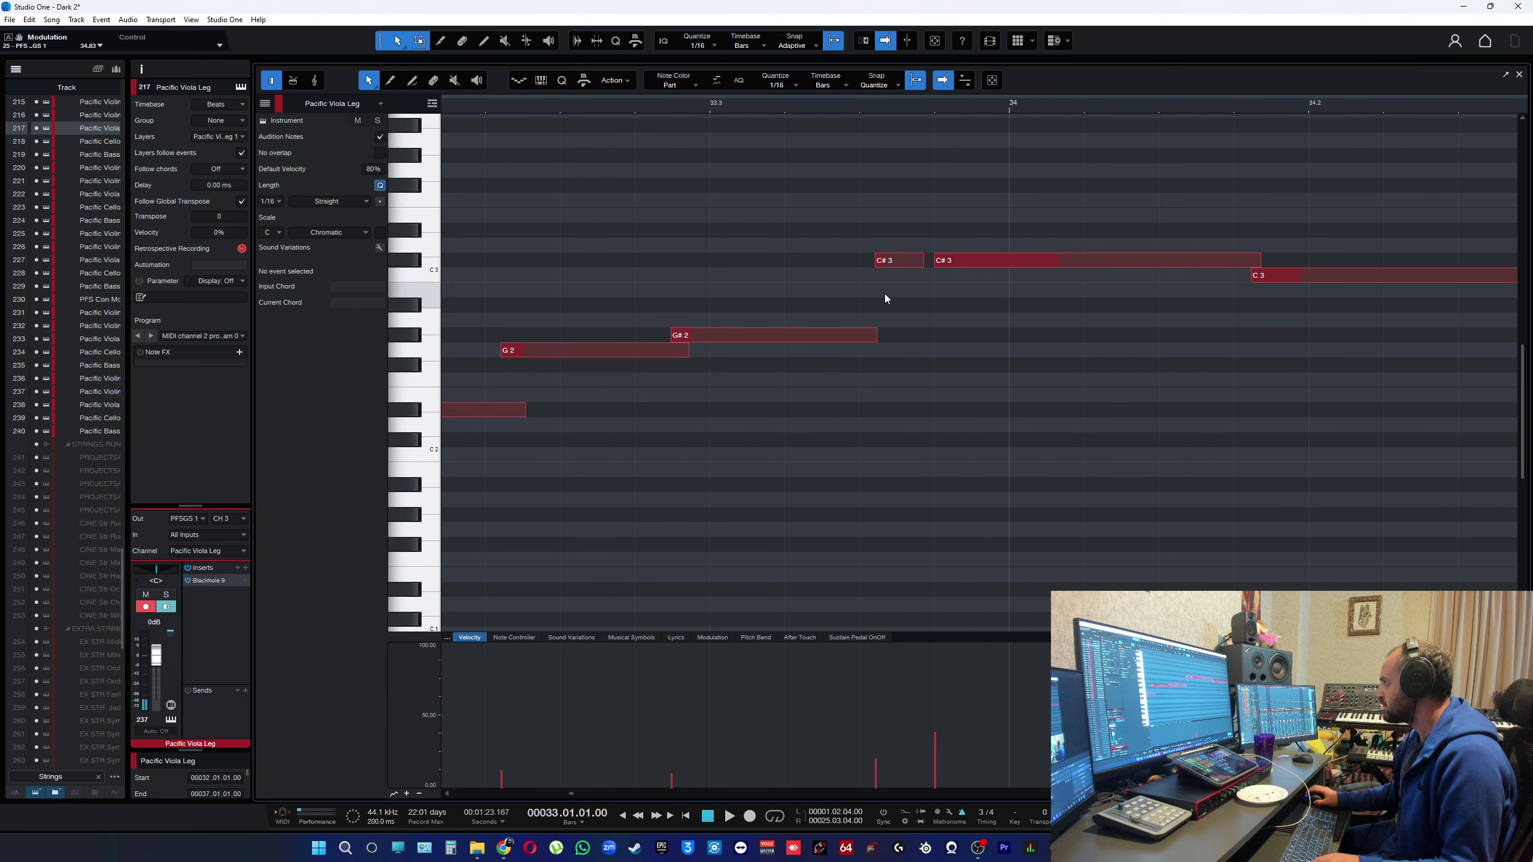
{"action": "left_click_drag", "start_coordinate": [894, 263], "coordinate": [905, 264]}
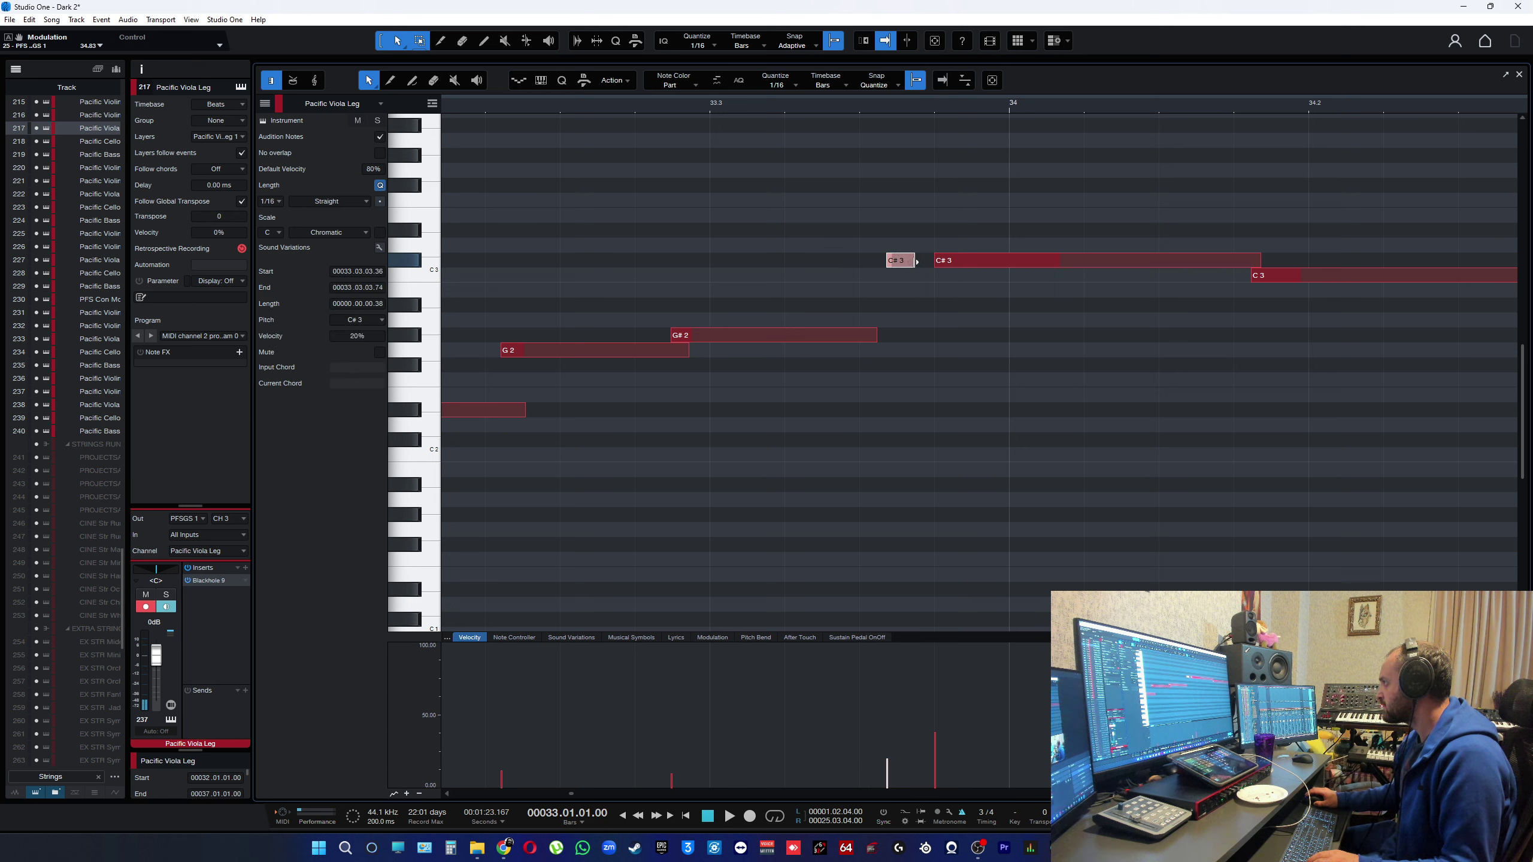
{"action": "left_click_drag", "start_coordinate": [934, 264], "coordinate": [928, 261]}
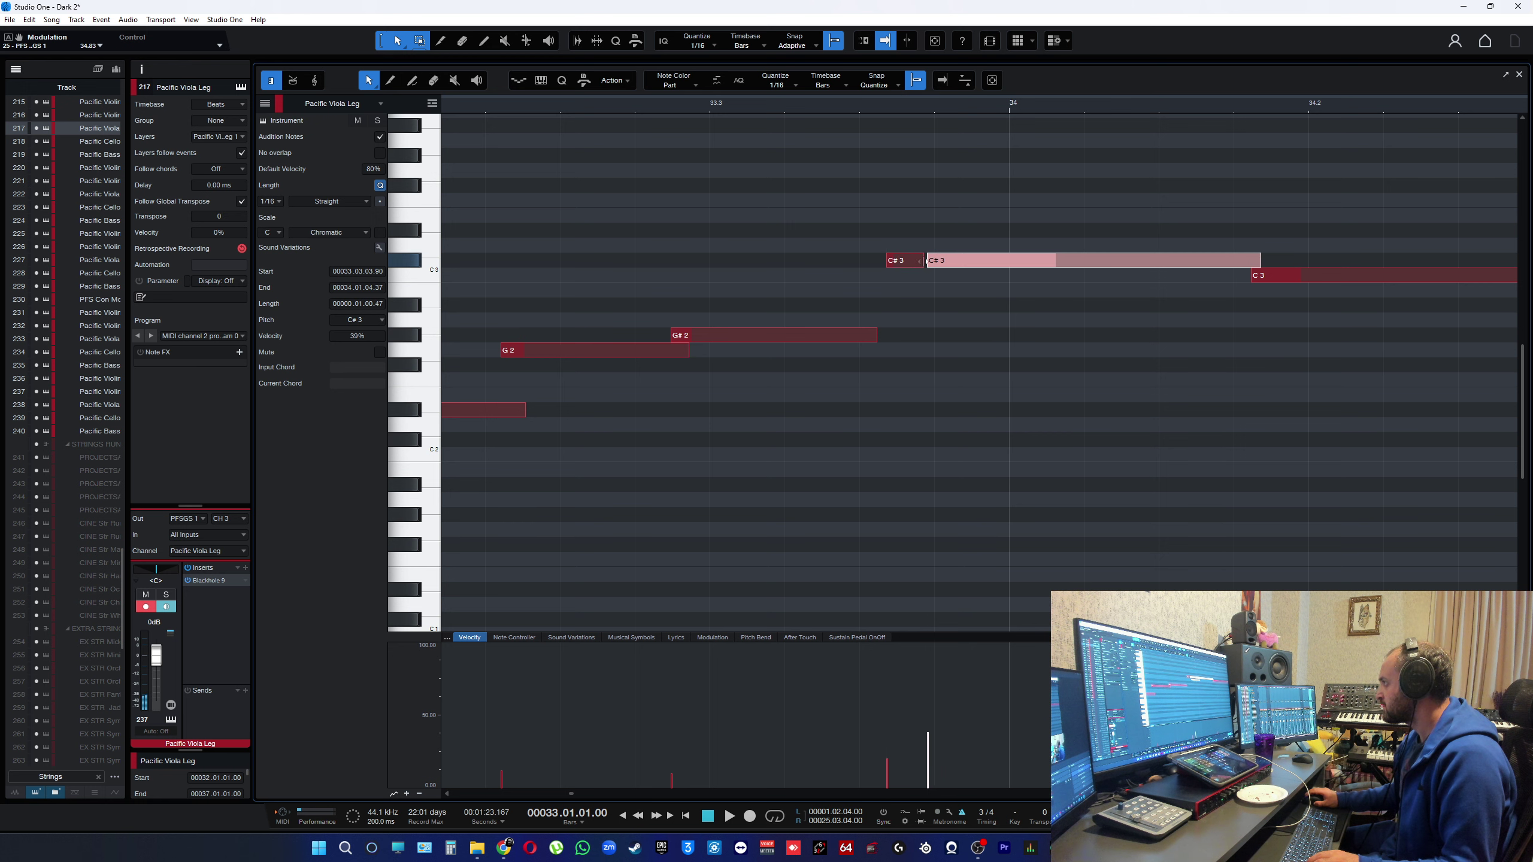
{"action": "left_click_drag", "start_coordinate": [873, 337], "coordinate": [885, 337]}
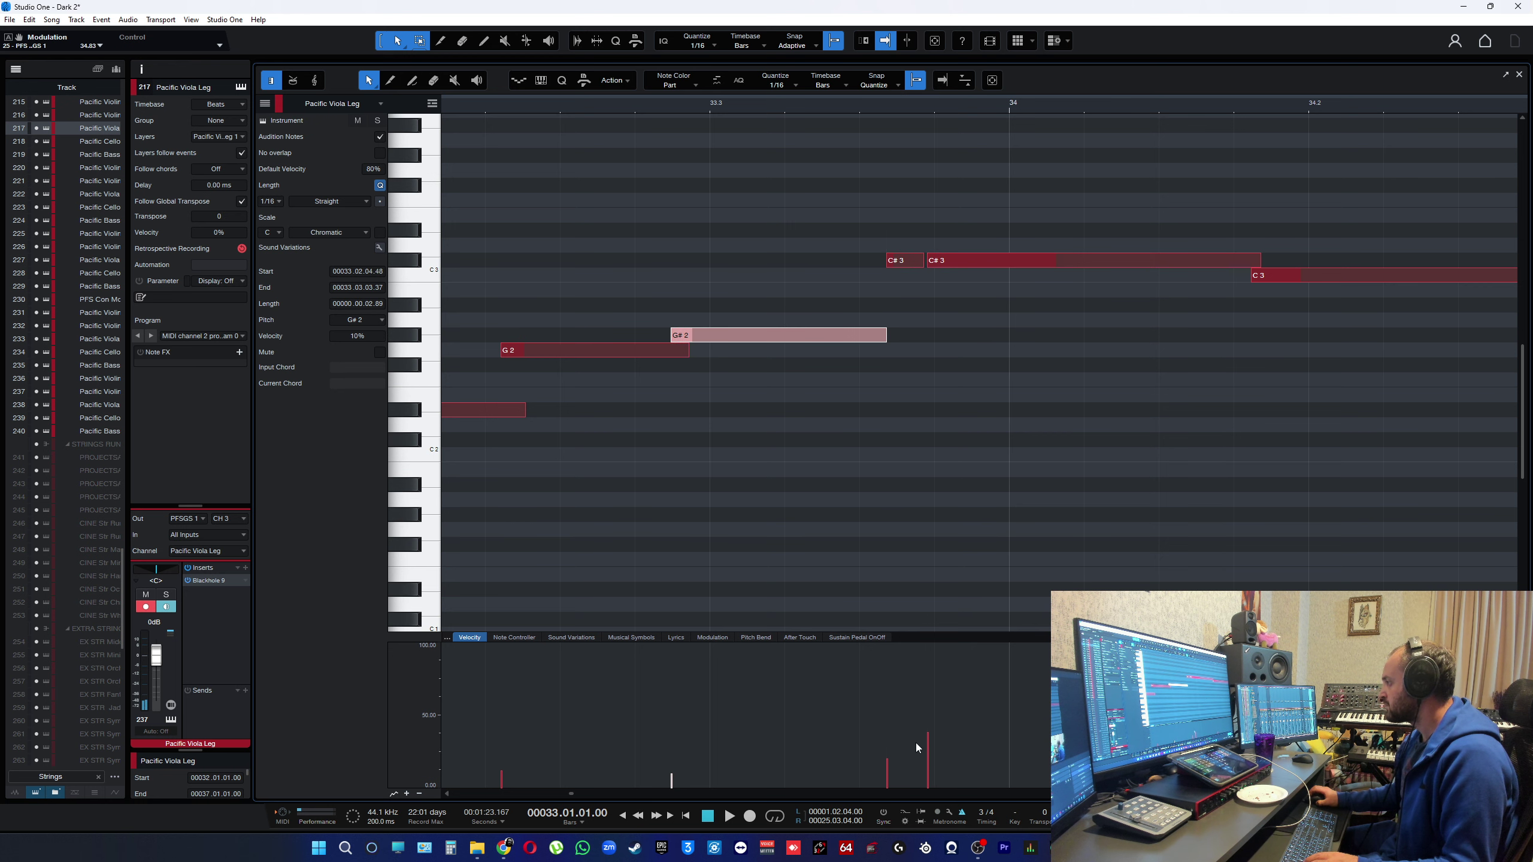
- Raise the short C#3's velocity to about 65% and the long C#3's to about 80%, and audition the Viola phrase
{"action": "left_click_drag", "start_coordinate": [928, 739], "coordinate": [897, 706]}
{"action": "key", "text": "space"}
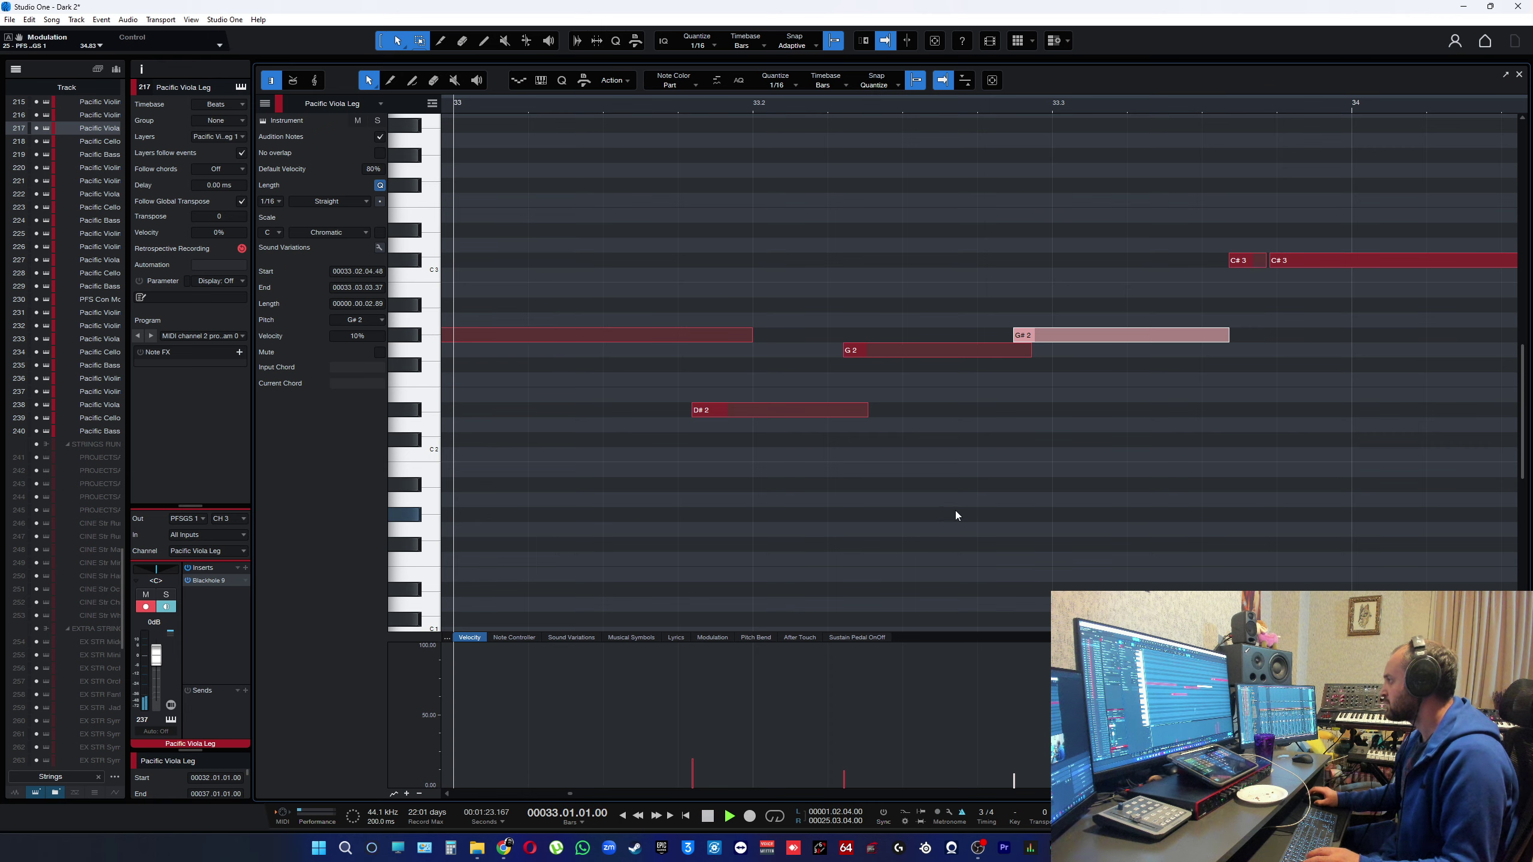
{"action": "left_click", "coordinate": [954, 511]}
{"action": "scroll", "coordinate": [587, 513], "scroll_direction": "down", "scroll_amount": 3}
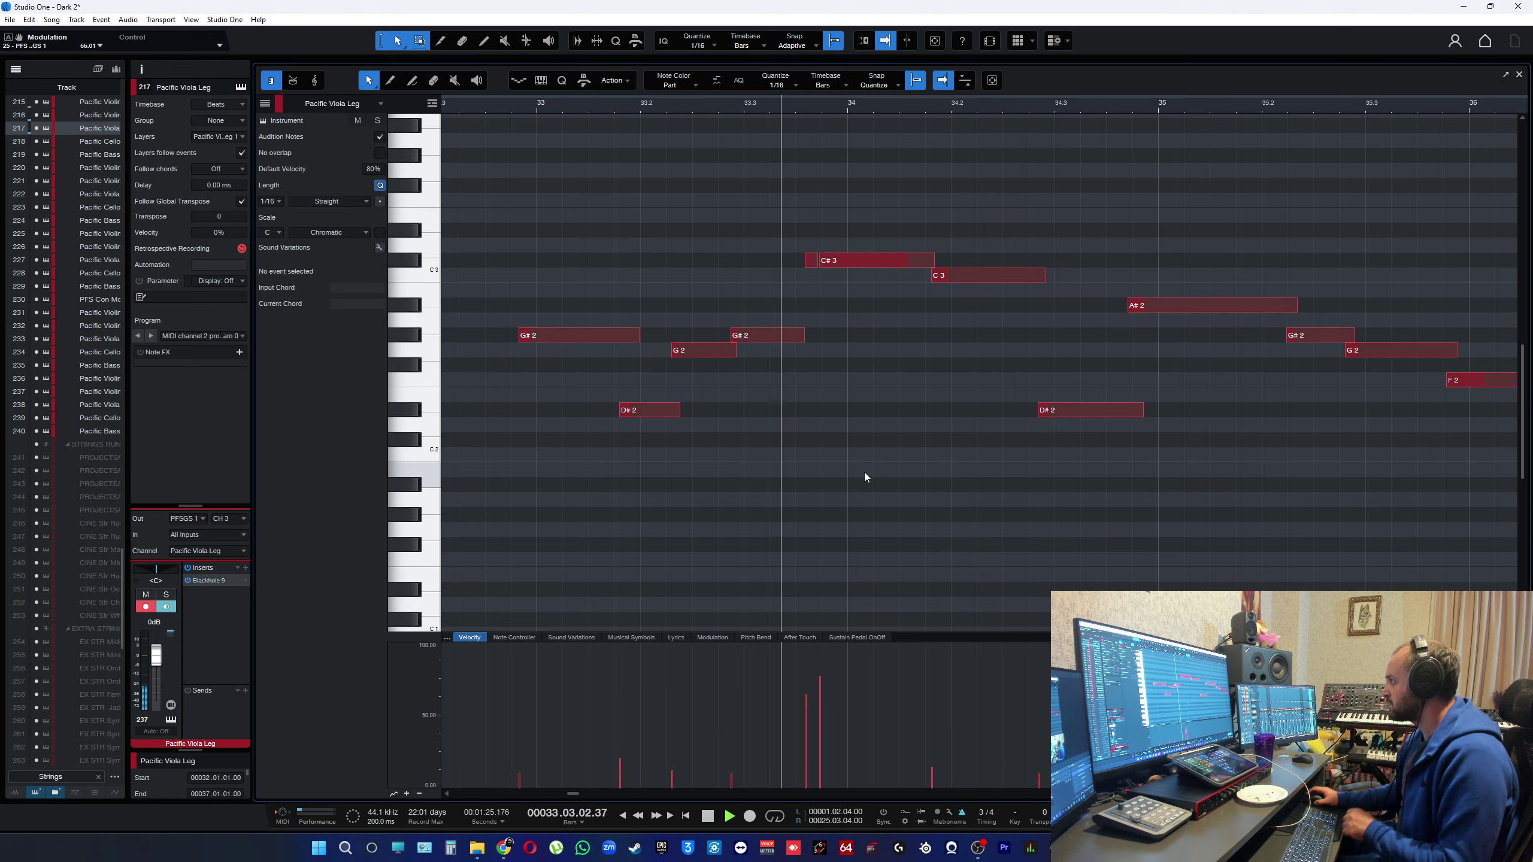
{"action": "key", "text": "e"}
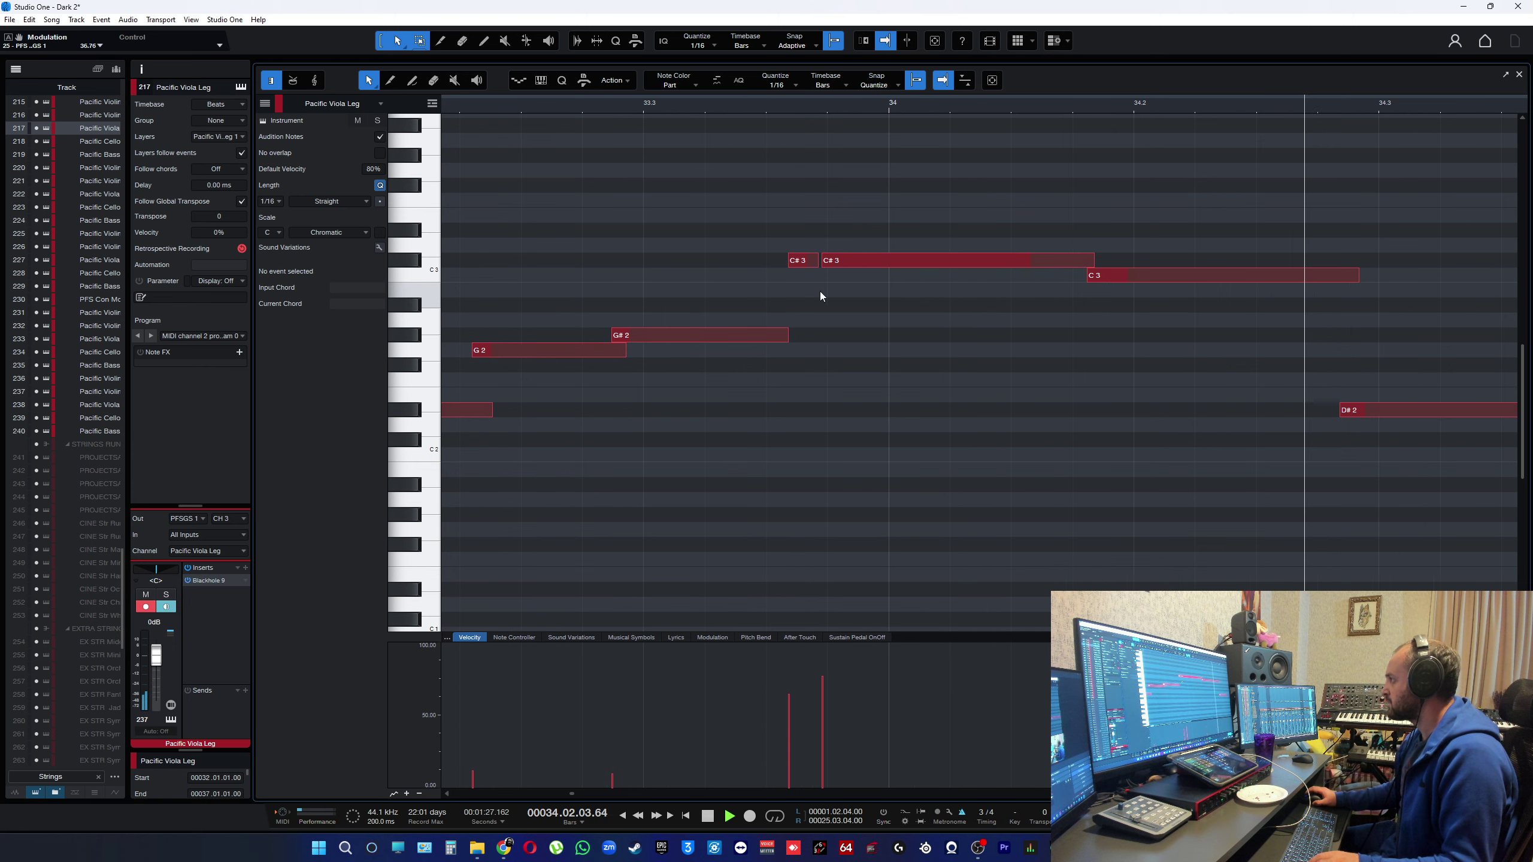
{"action": "key", "text": "space"}
{"action": "key", "text": "space"}
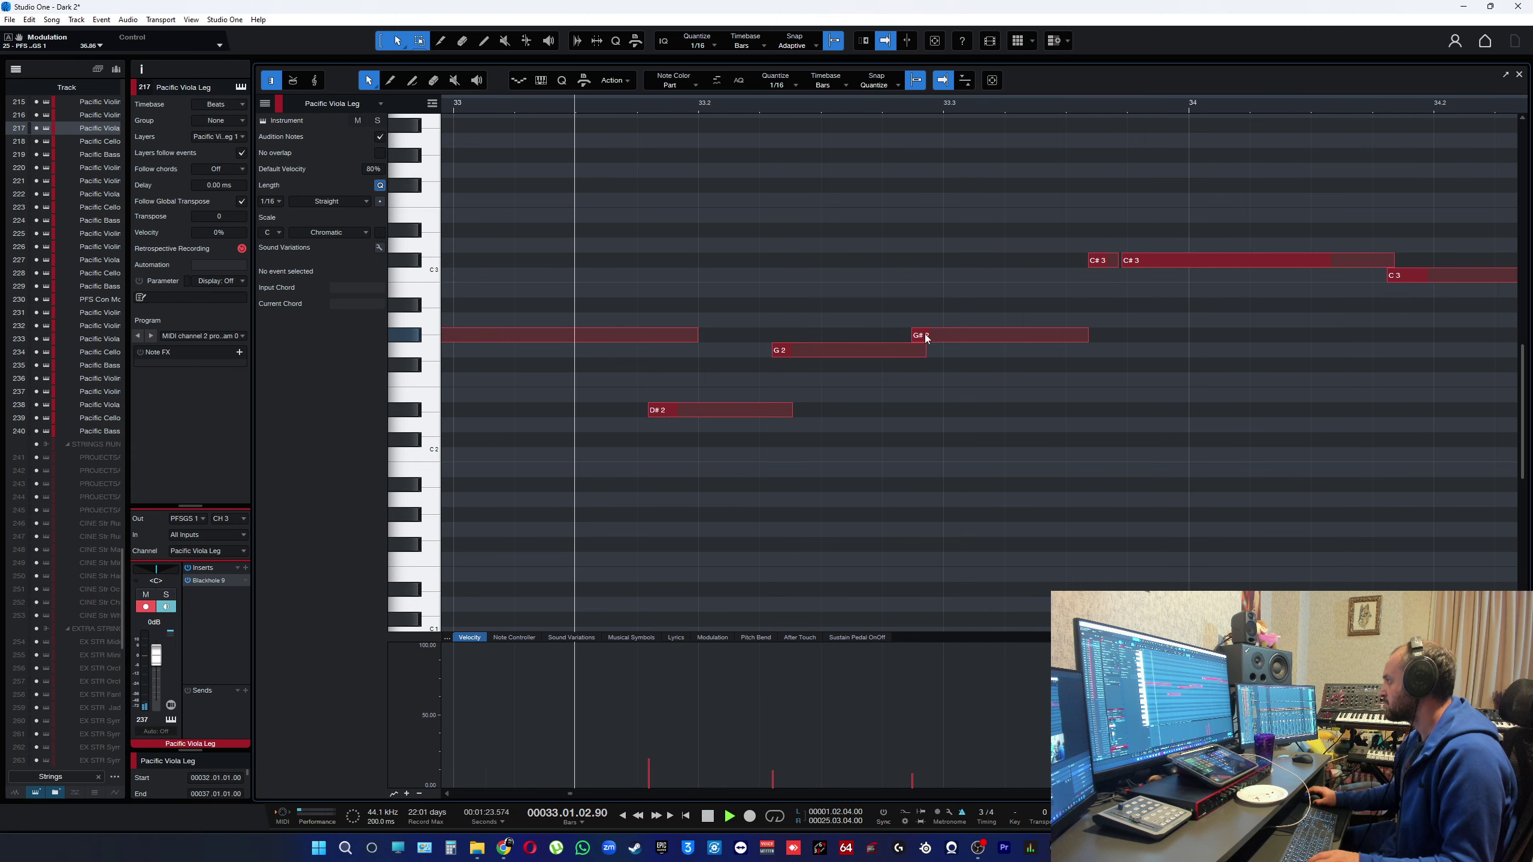
- Solo the Viola track, raise the long C#3's velocity to about 90%, and audition the phrase from 33.01.01.00
{"action": "key", "text": "w"}
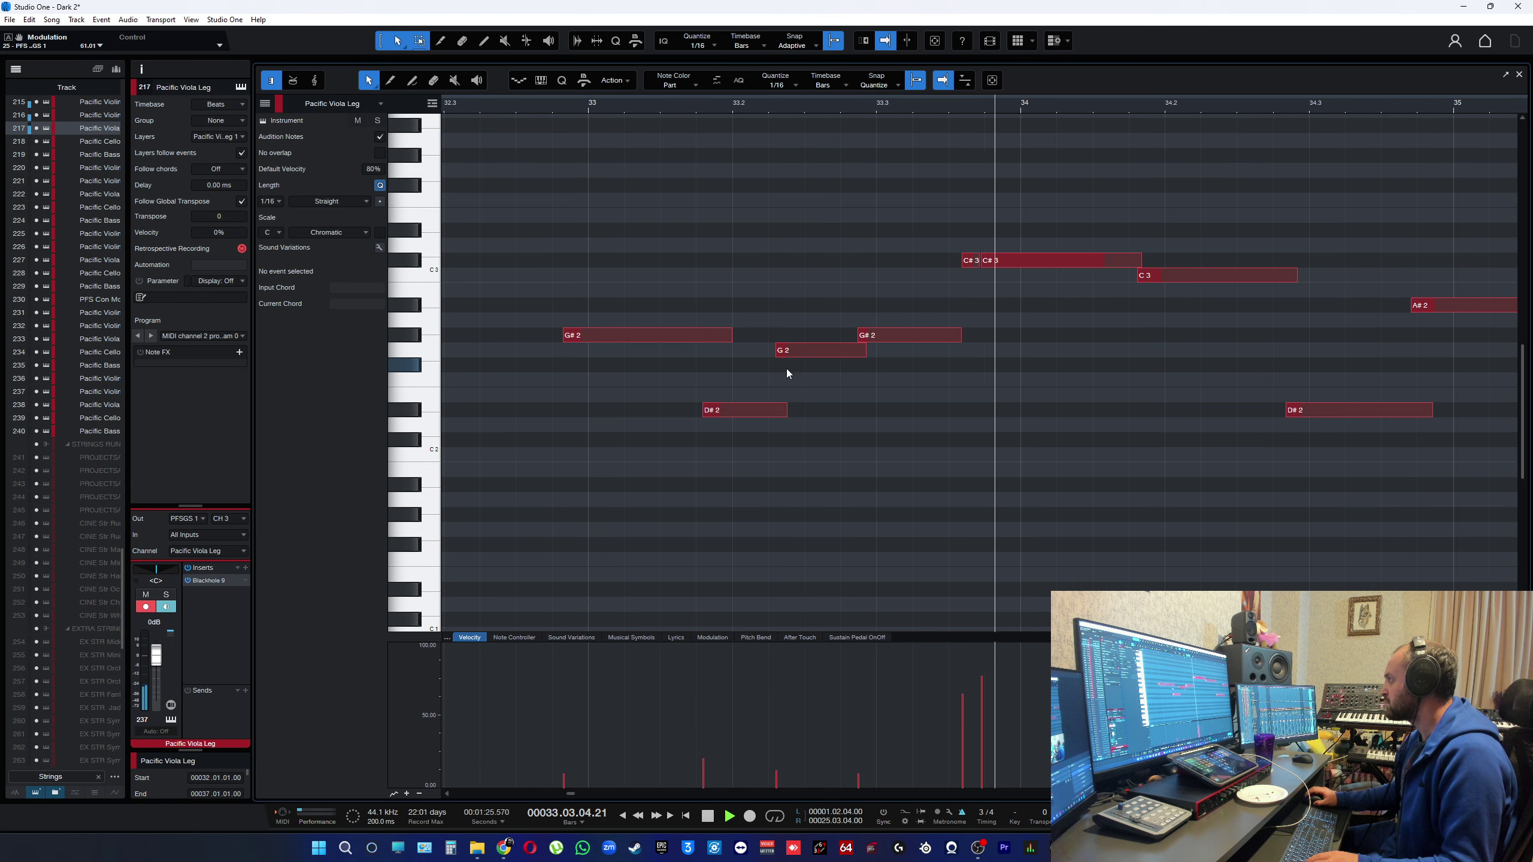
{"action": "key", "text": "space"}
{"action": "left_click", "coordinate": [167, 593]}
{"action": "key", "text": "space"}
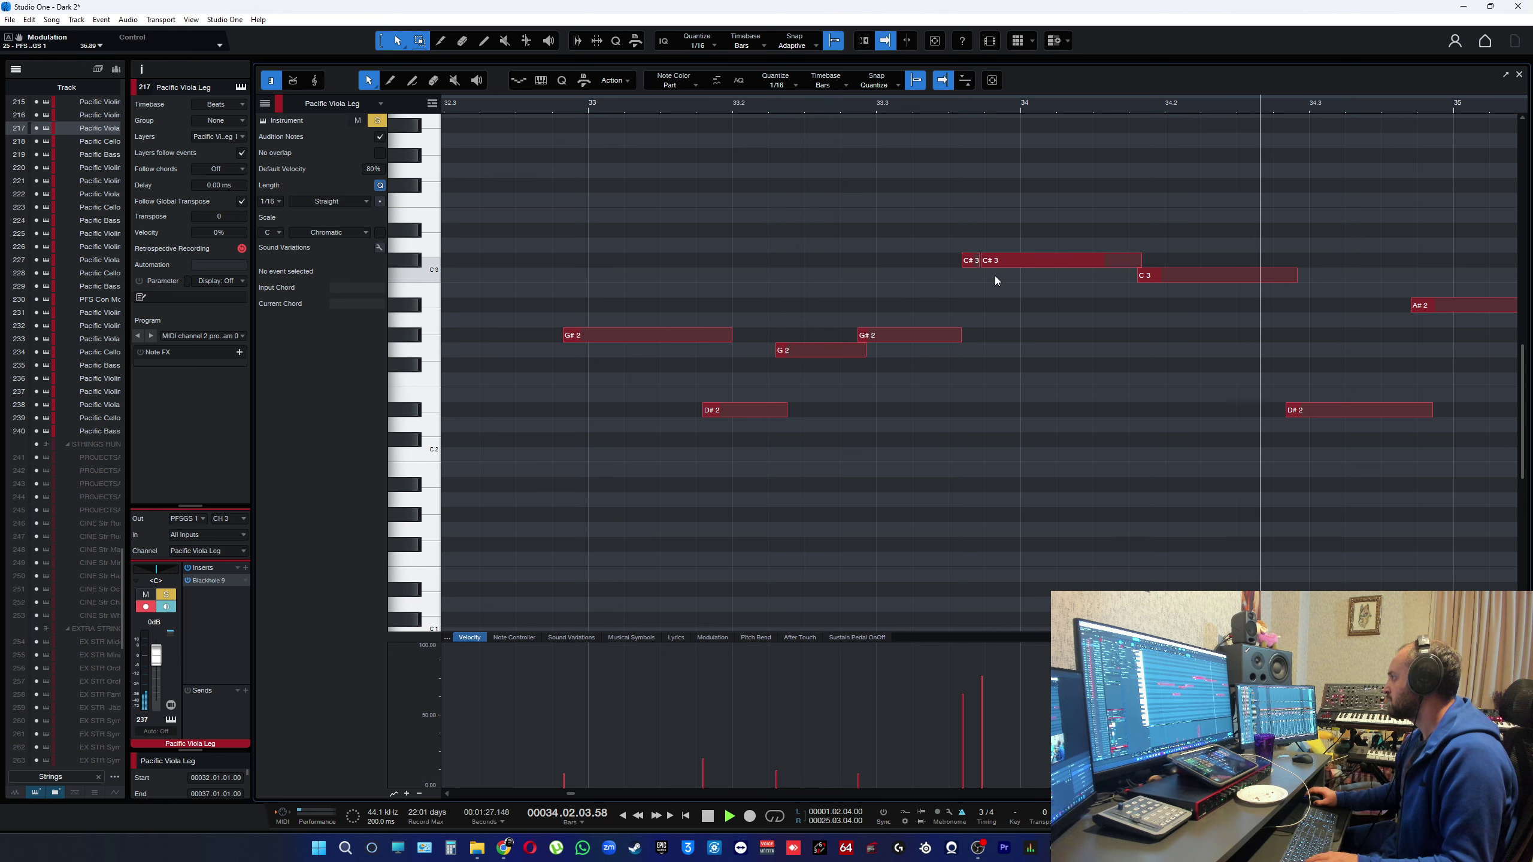
{"action": "key", "text": "space"}
{"action": "key", "text": "space"}
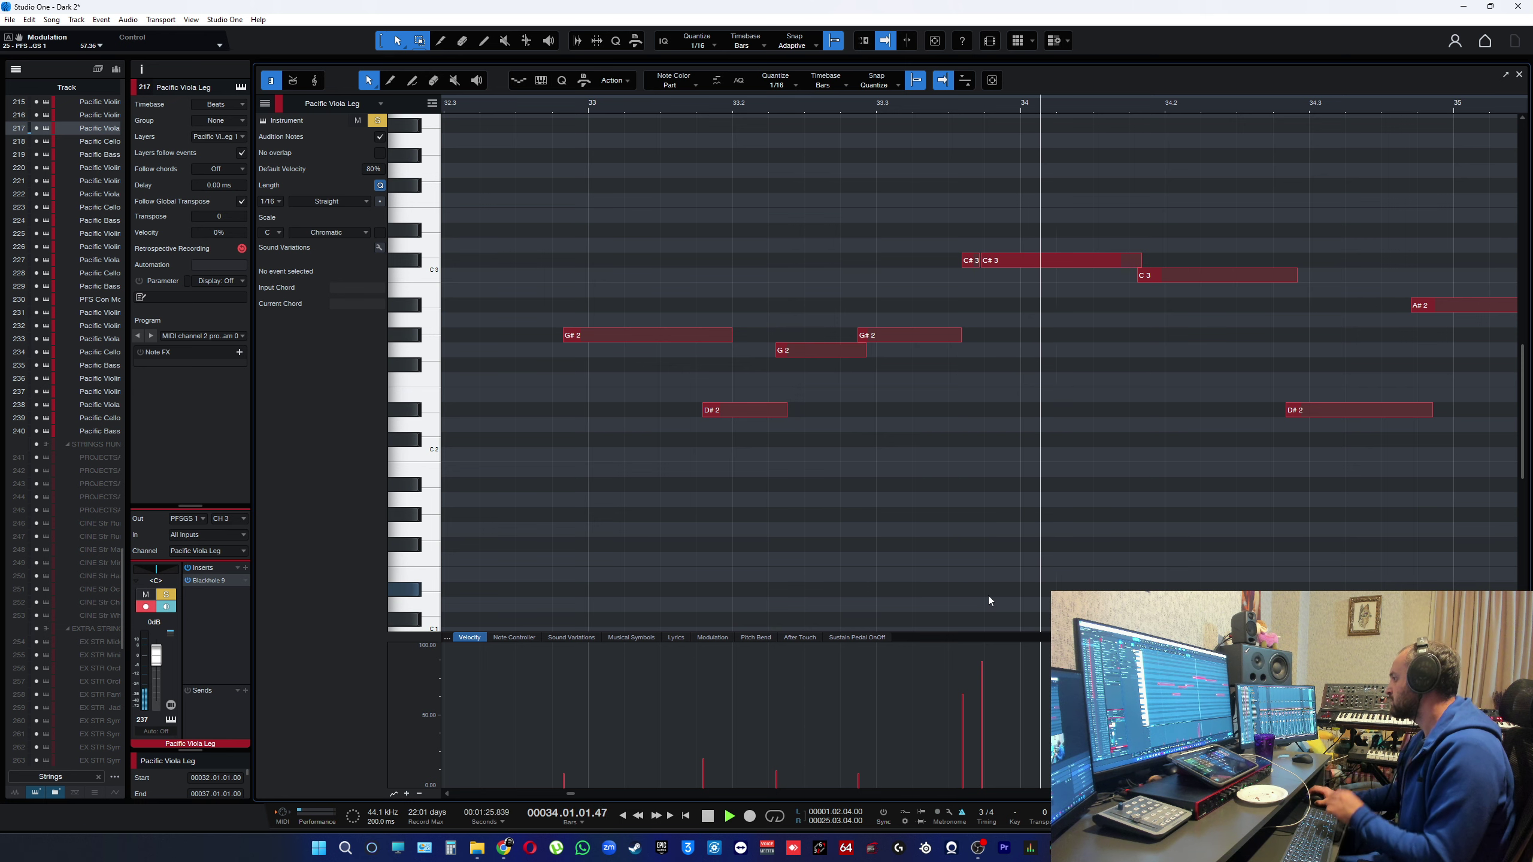
{"action": "scroll", "coordinate": [870, 427], "scroll_direction": "down", "scroll_amount": 3}
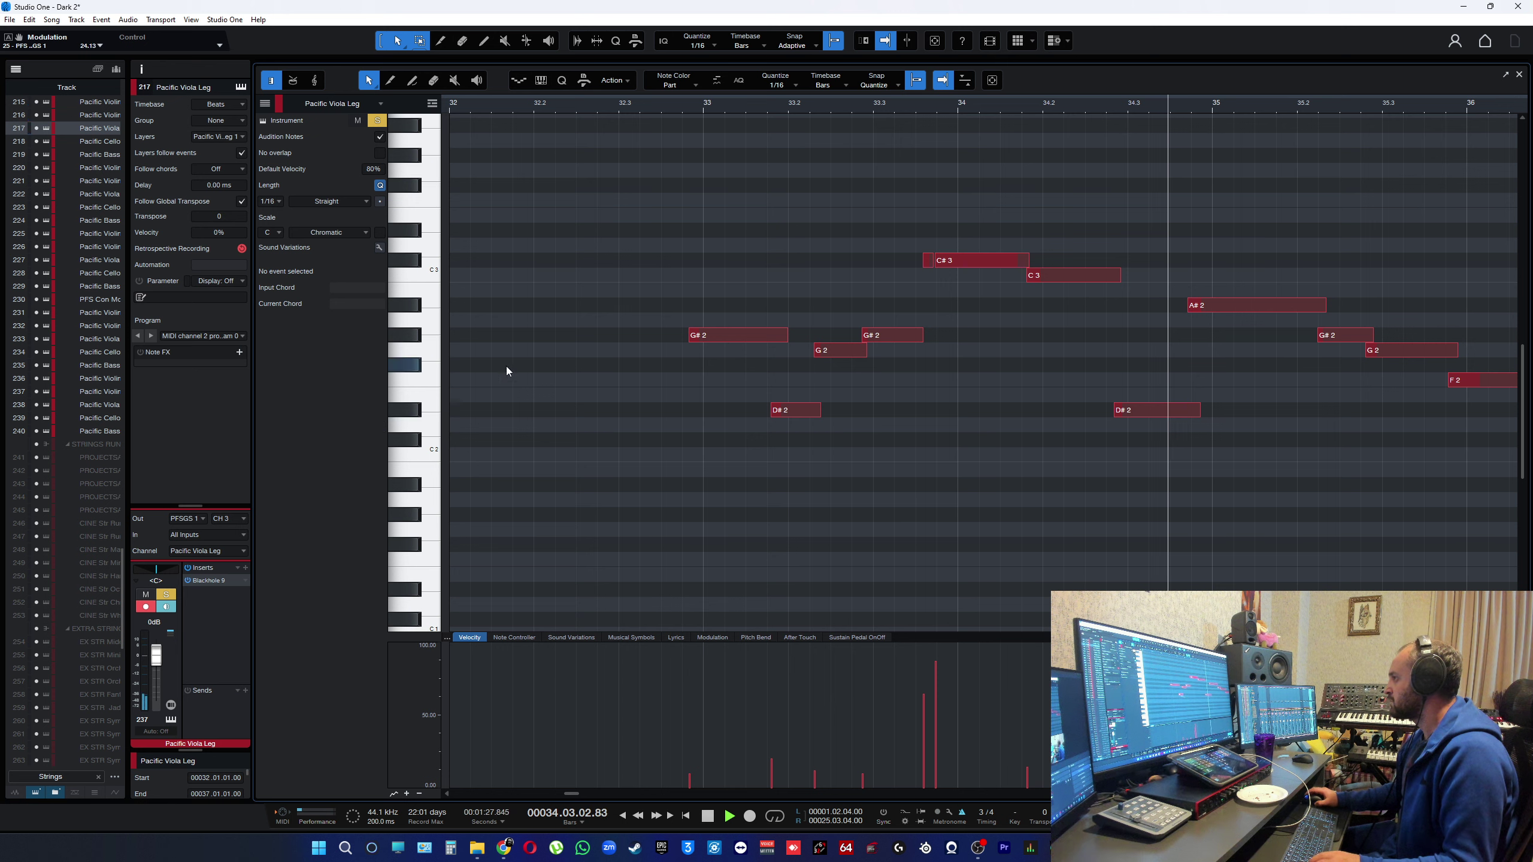
{"action": "key", "text": "space"}
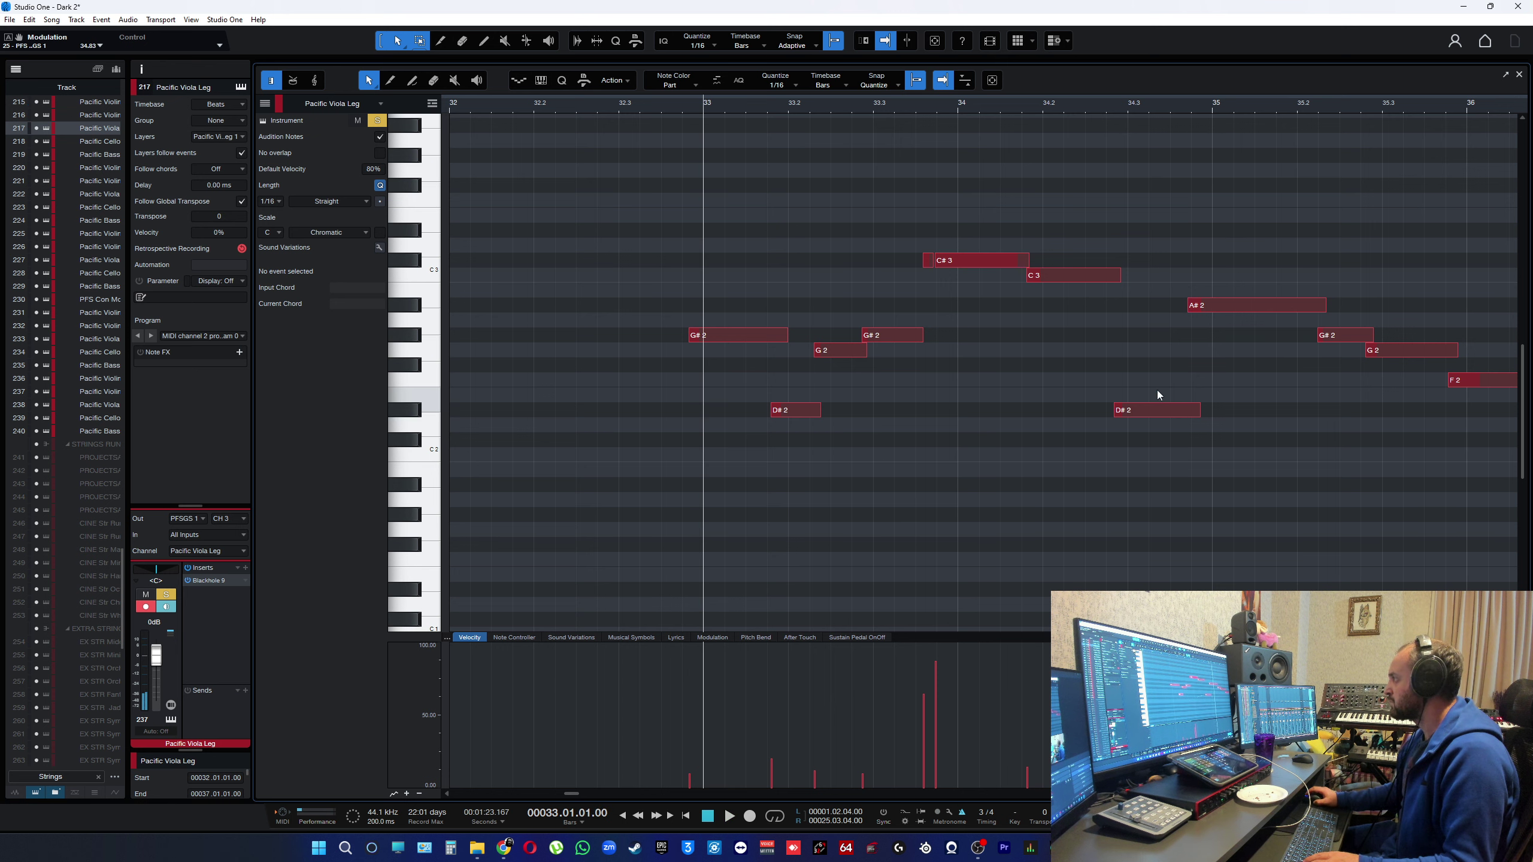
- Trim the start of the Viola's A#2 to 34.03.04.34, auditioning from 34.02.04.00
{"action": "left_click", "coordinate": [1105, 109]}
{"action": "key", "text": "space"}
{"action": "key", "text": "space"}
{"action": "left_click_drag", "start_coordinate": [1188, 306], "coordinate": [1196, 306]}
{"action": "key", "text": "space"}
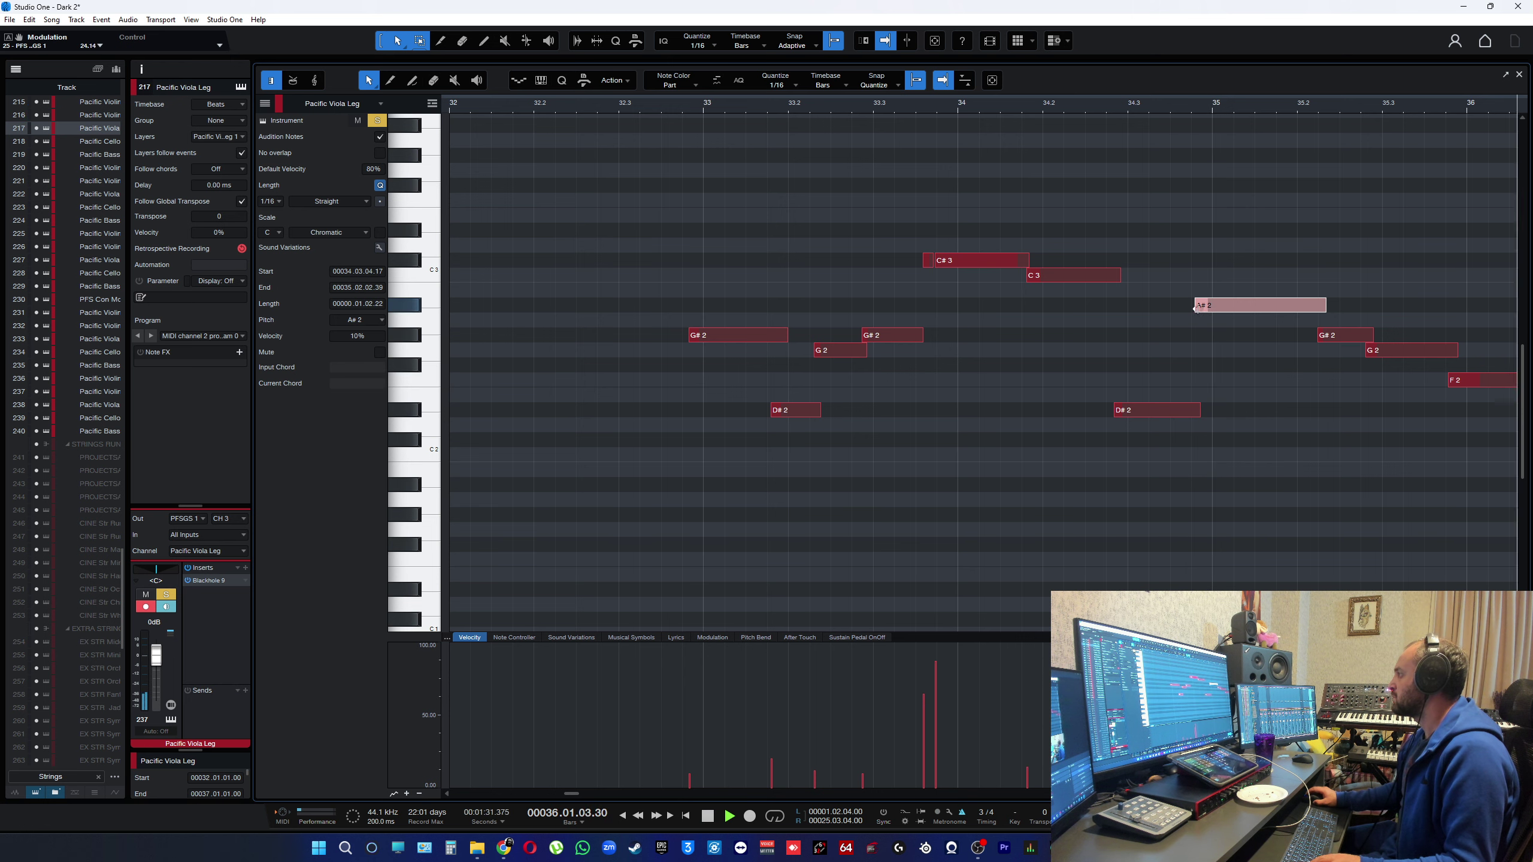
{"action": "key", "text": "space"}
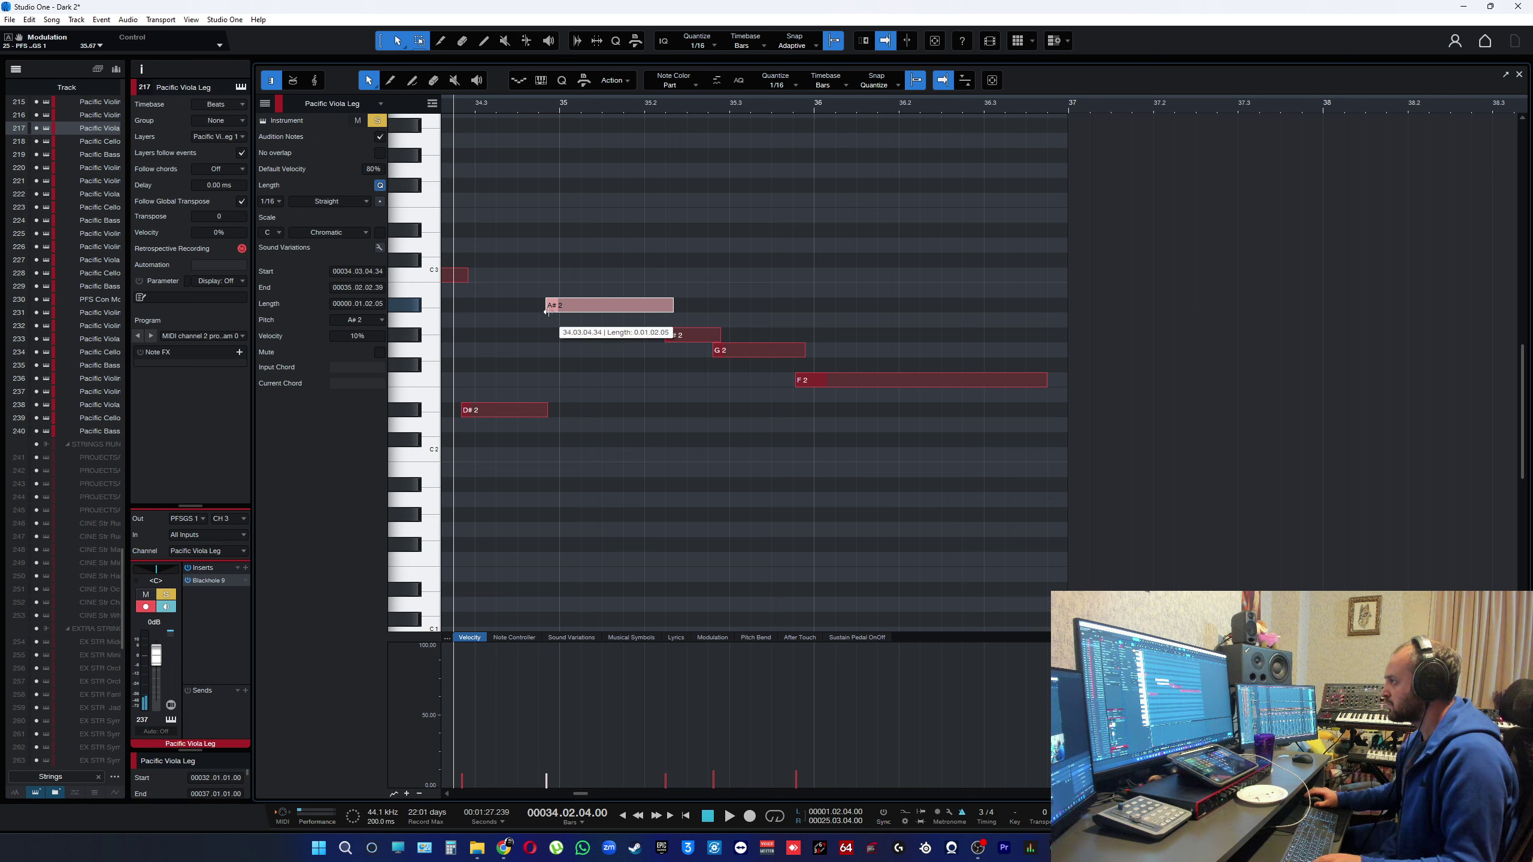
{"action": "key", "text": "space"}
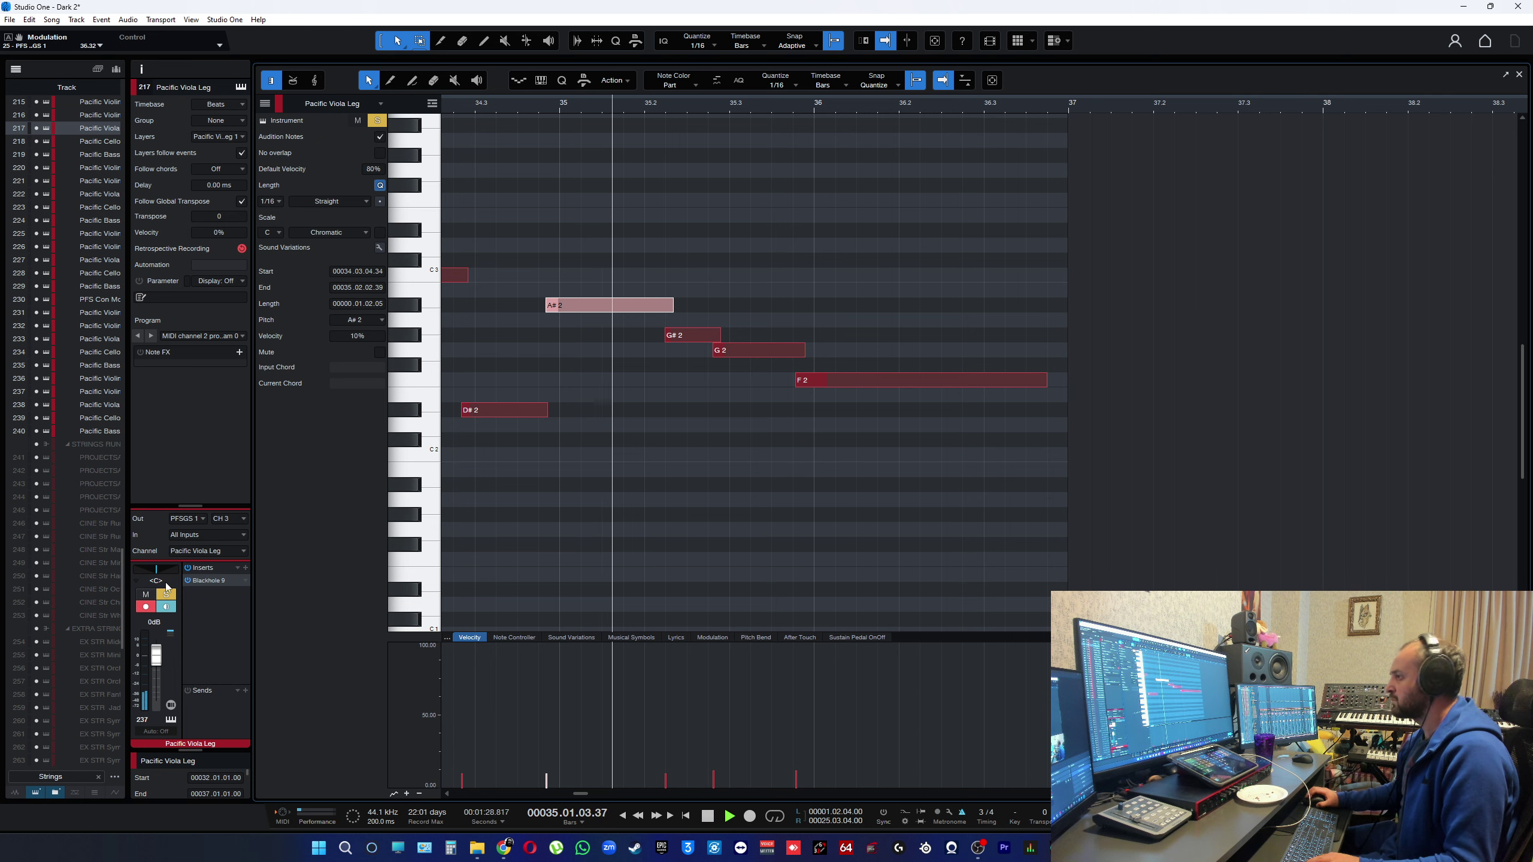
- Unsolo the Viola track and audition the combined phrase from 32.03.02.00
{"action": "scroll", "coordinate": [906, 483], "scroll_direction": "down", "scroll_amount": 3}
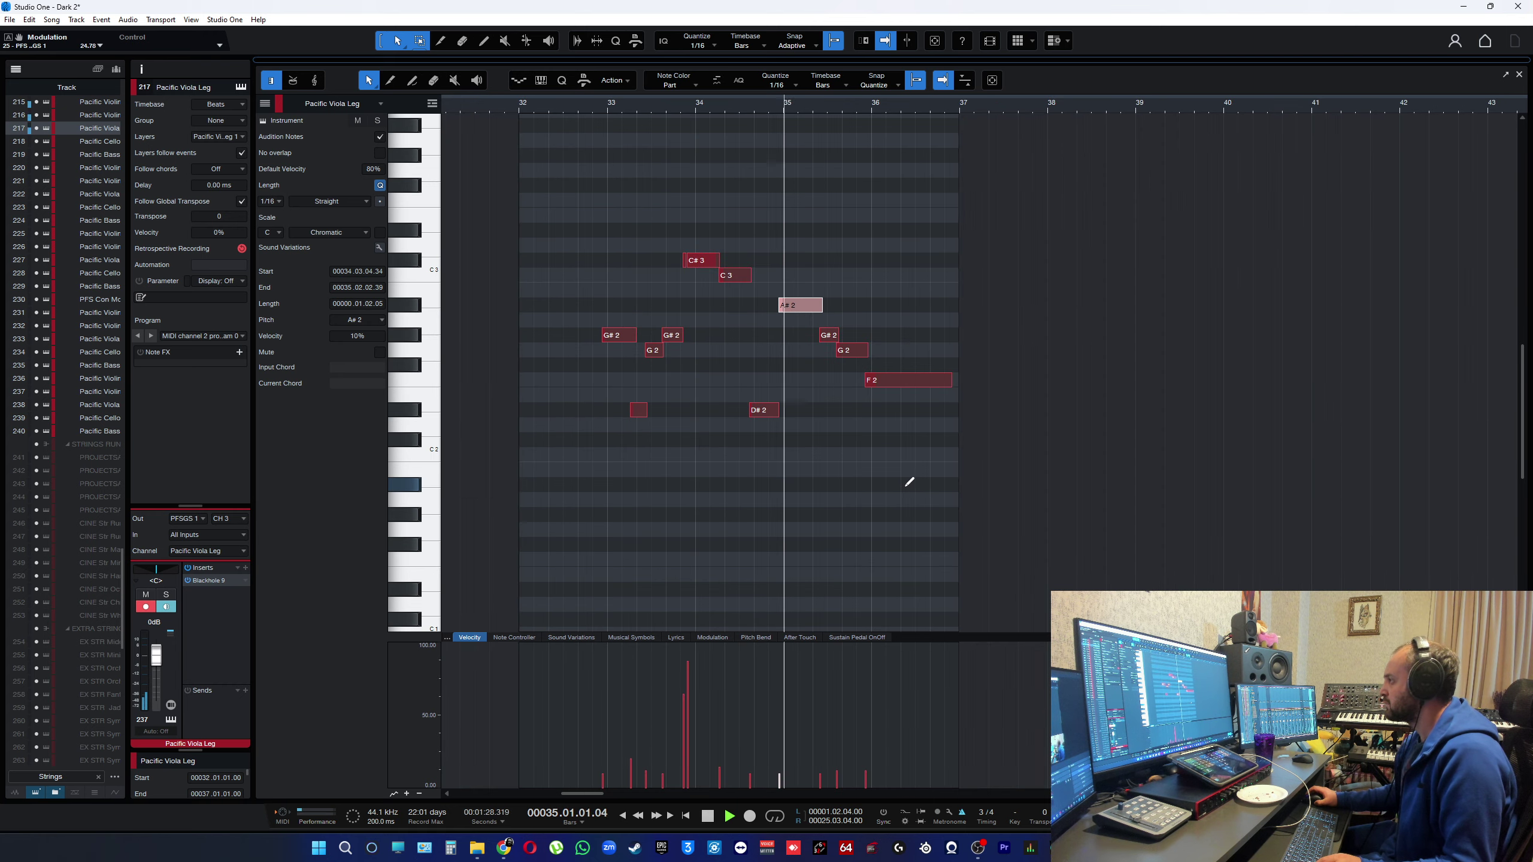
{"action": "left_click", "coordinate": [584, 122]}
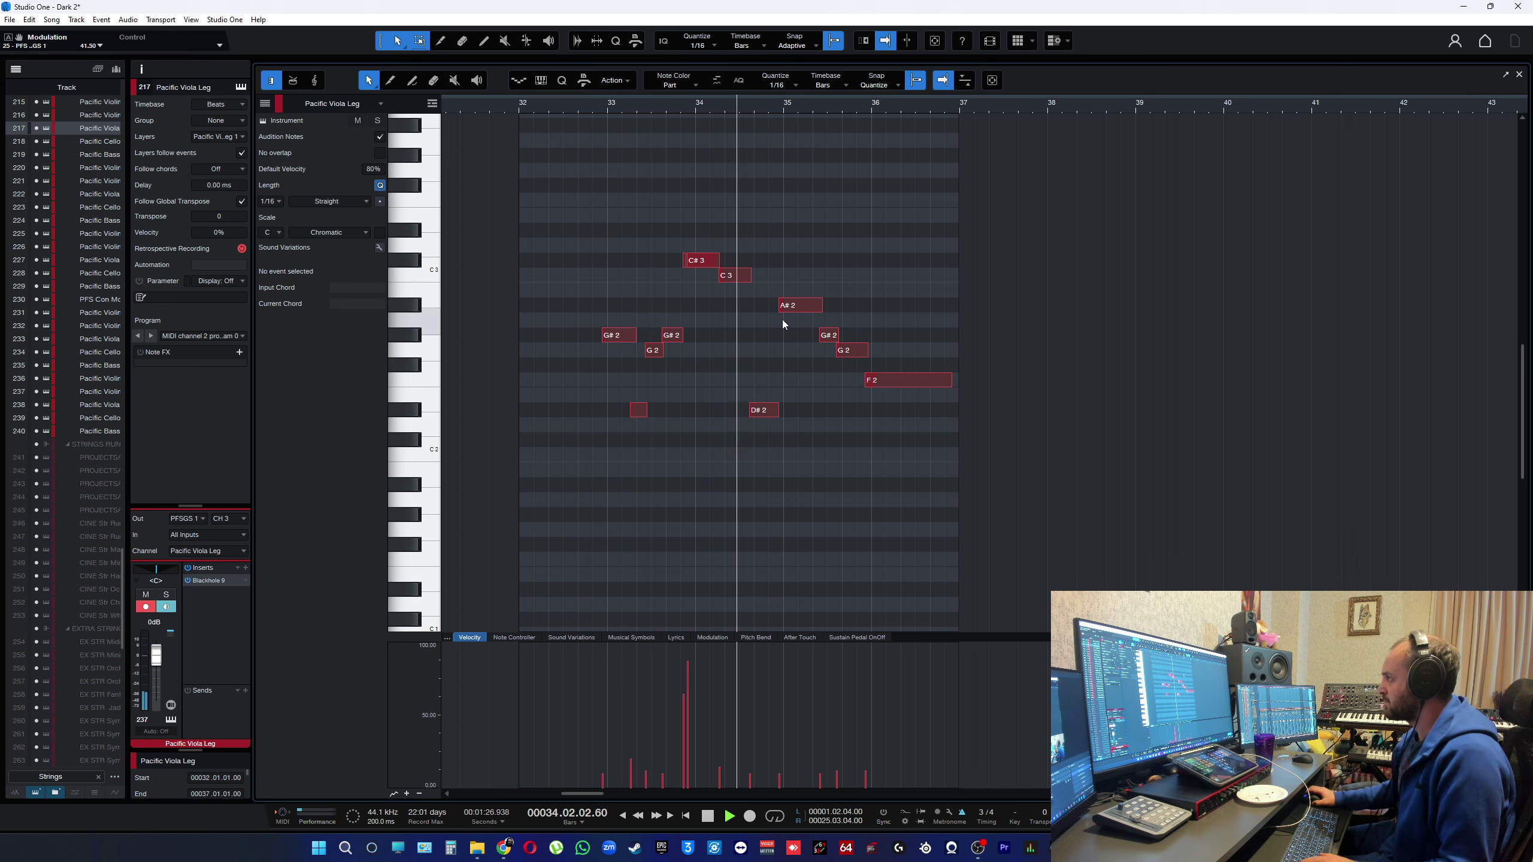
{"action": "key", "text": "space"}
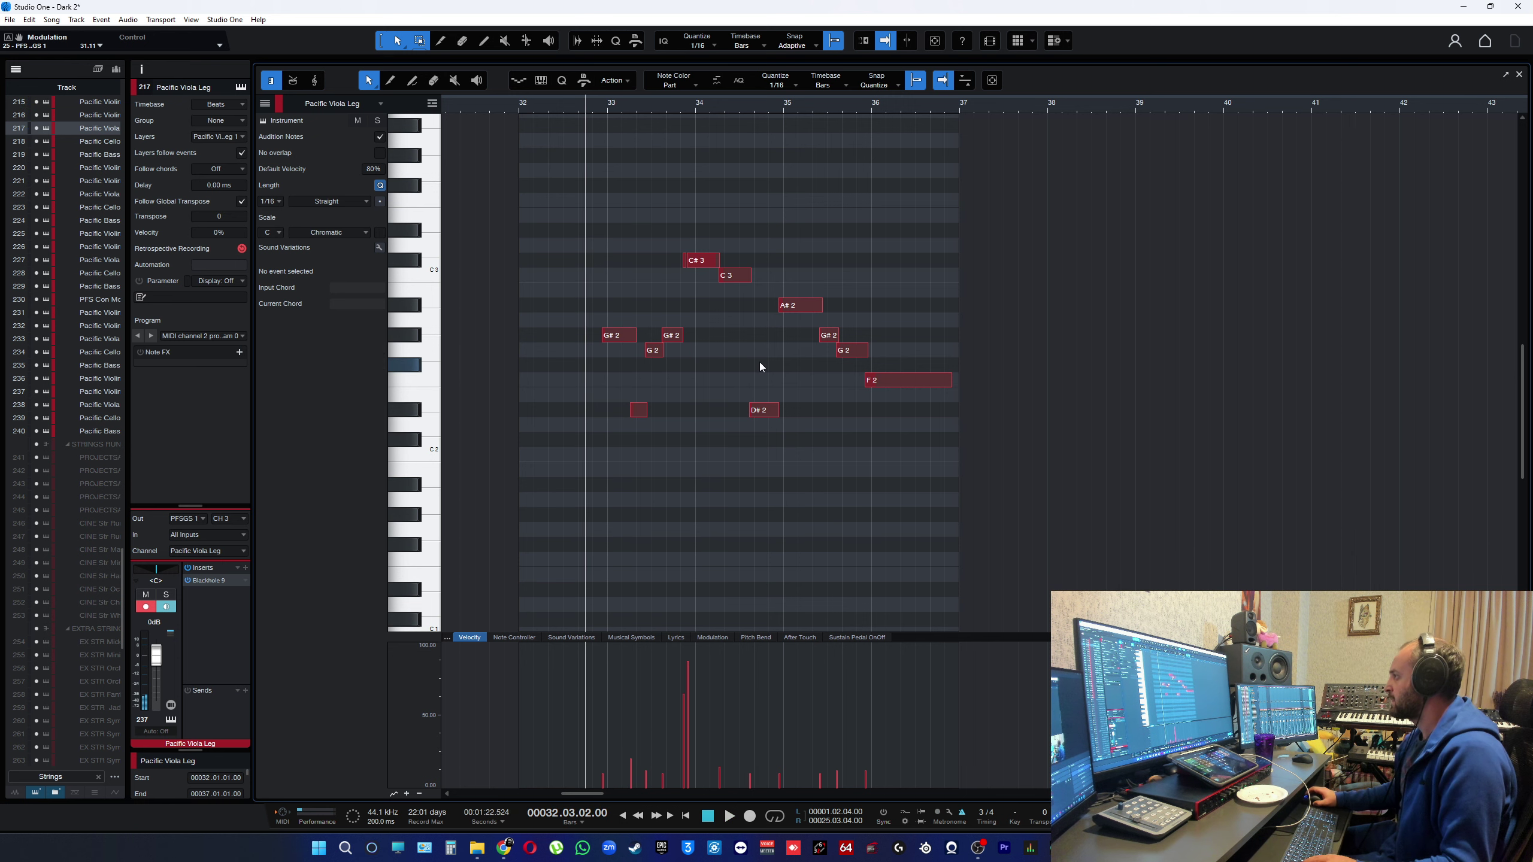
- Open the Pacific Violins 1 part for note editing, audition its opening, and place the playhead at 33.02.04.00 before the two C#5's
{"action": "left_click", "coordinate": [1519, 75]}
{"action": "double_click", "coordinate": [956, 482]}
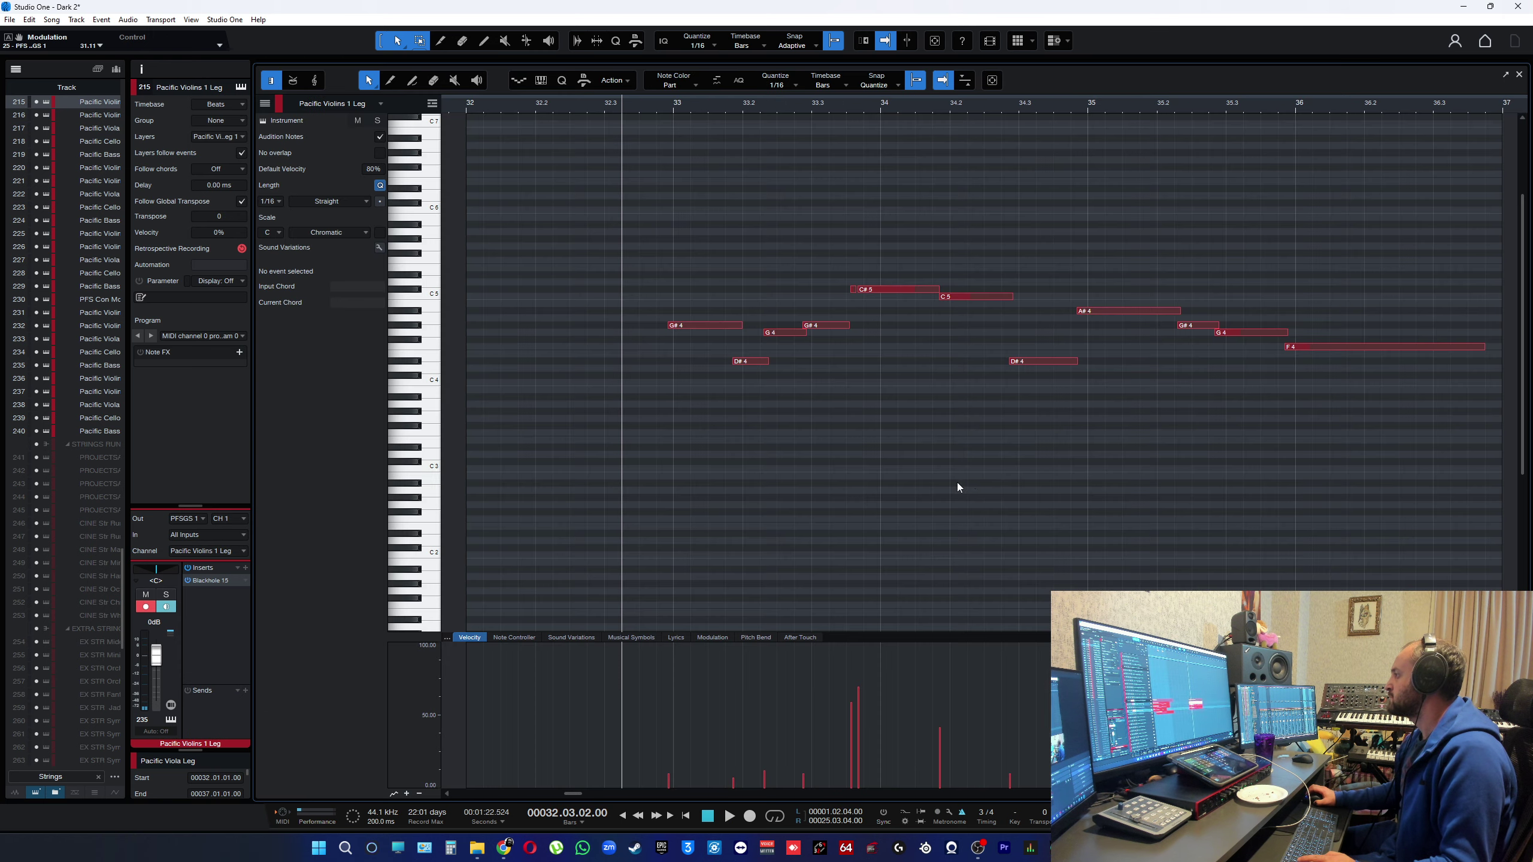
{"action": "key", "text": "space"}
{"action": "scroll", "coordinate": [1010, 380], "scroll_direction": "down", "scroll_amount": 5}
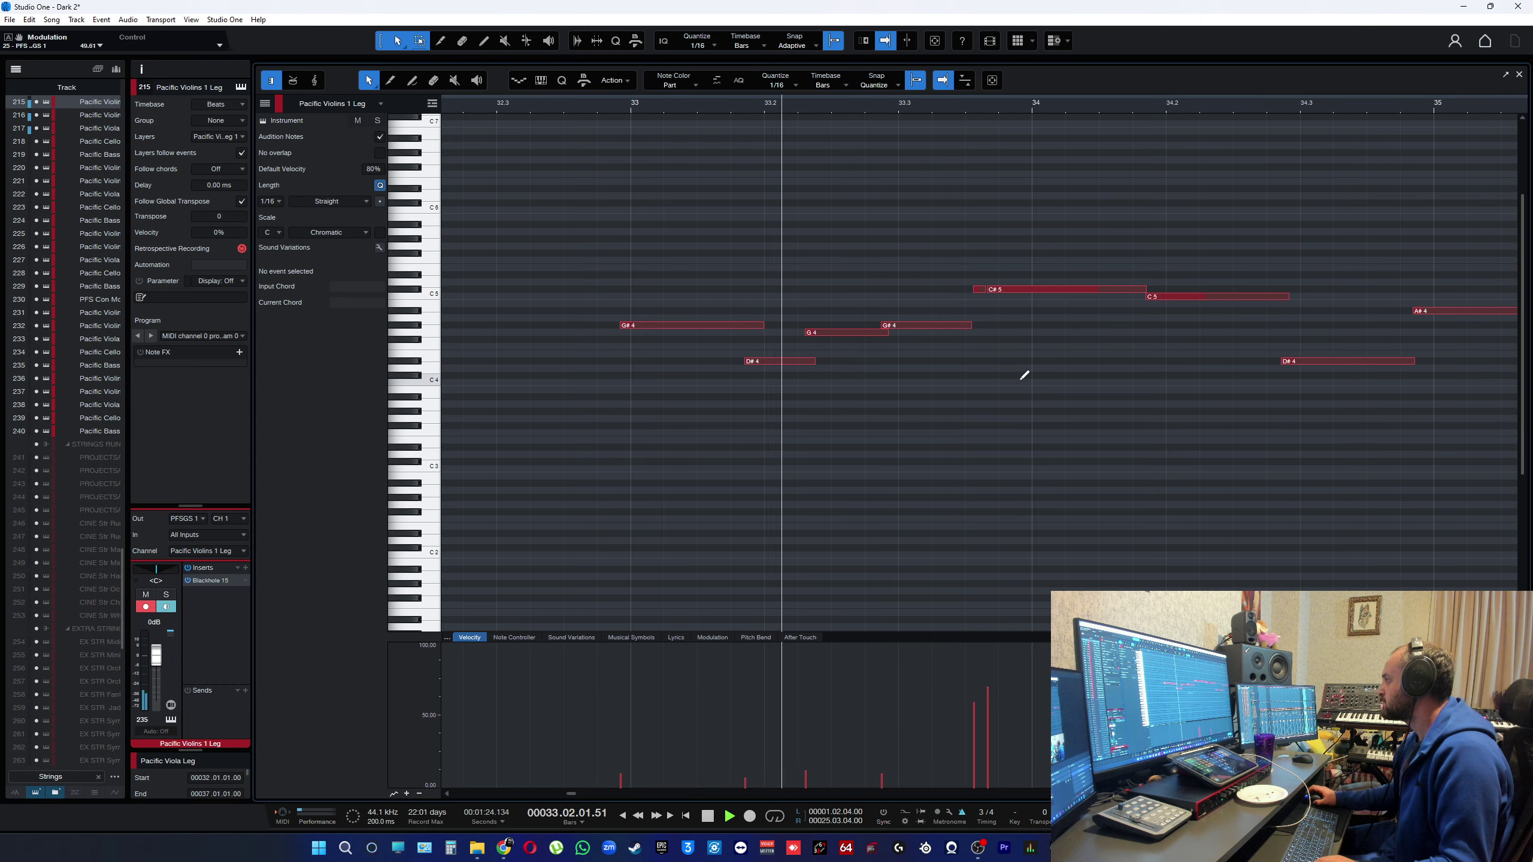
{"action": "scroll", "coordinate": [1022, 374], "scroll_direction": "up", "scroll_amount": 5}
{"action": "scroll", "coordinate": [1018, 374], "scroll_direction": "up", "scroll_amount": 2}
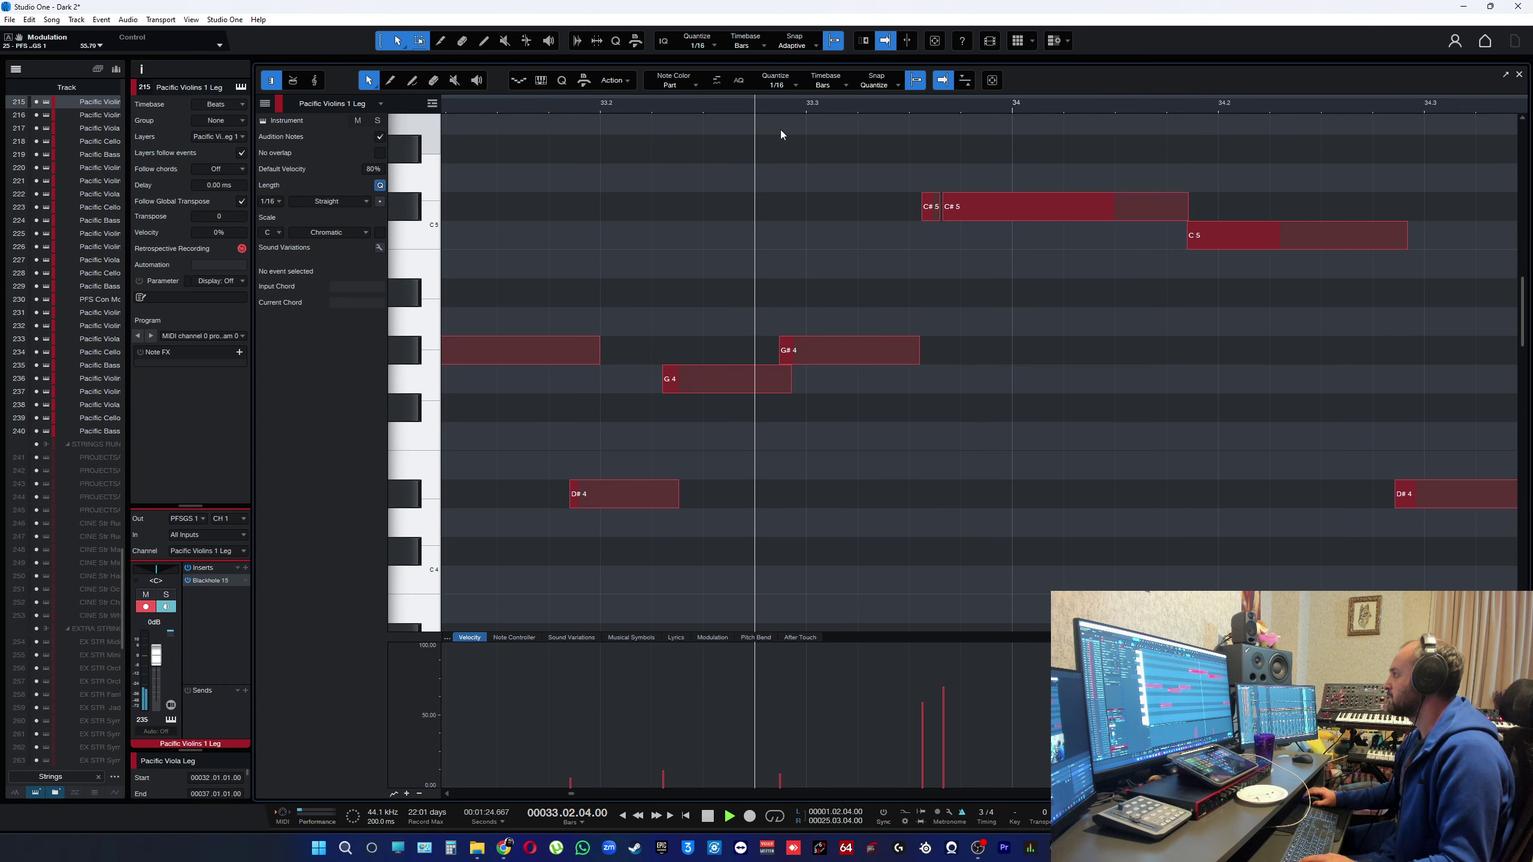
{"action": "key", "text": "e"}
{"action": "key", "text": "space"}
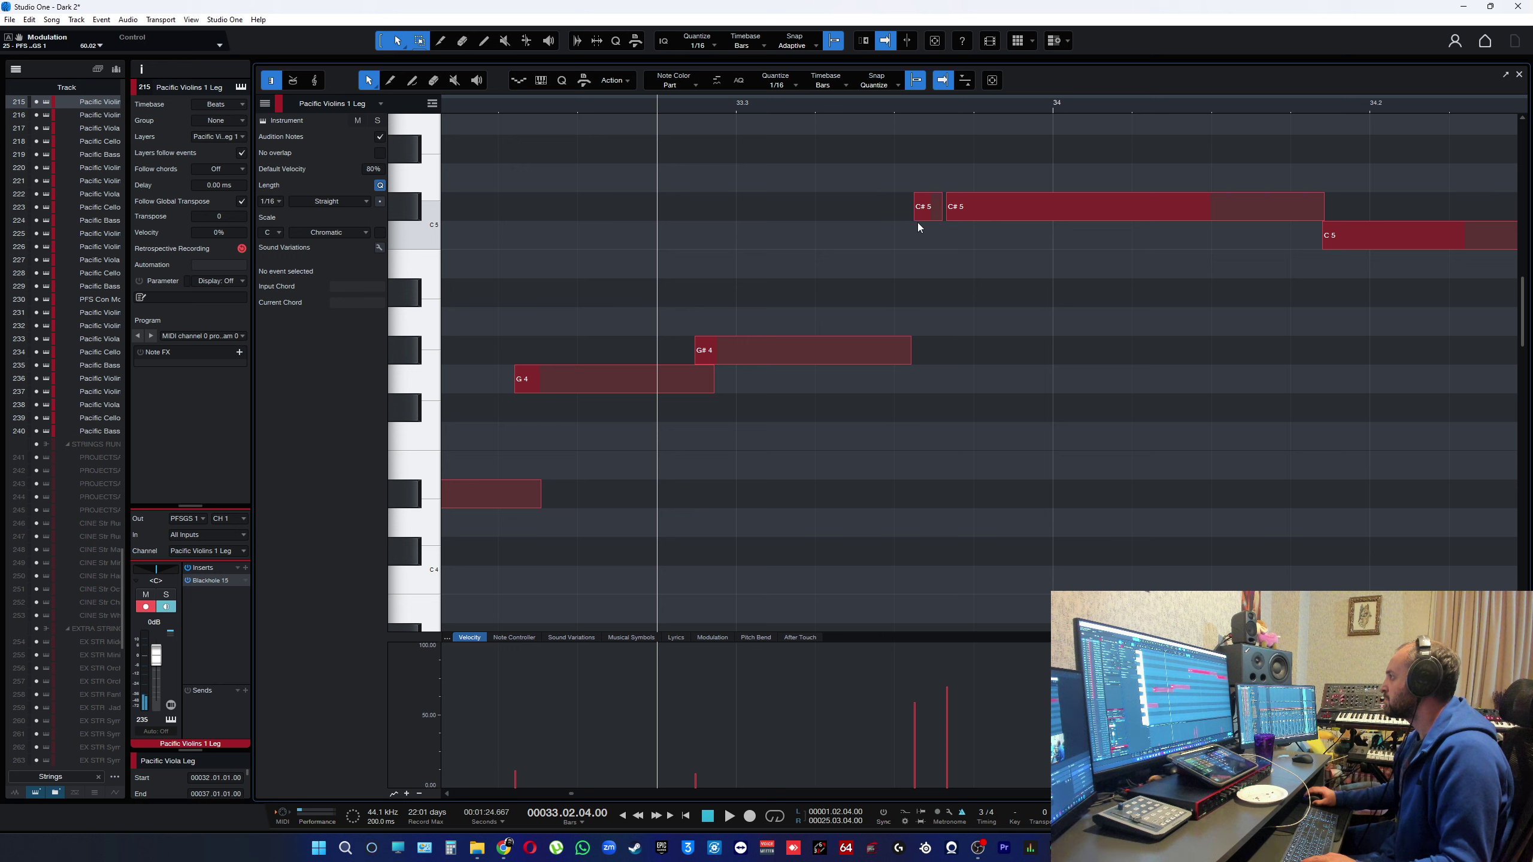
- Try extending the G#4's end before the C#5's to 33.03.03.32, and audition it
{"action": "left_click_drag", "start_coordinate": [914, 350], "coordinate": [922, 350]}
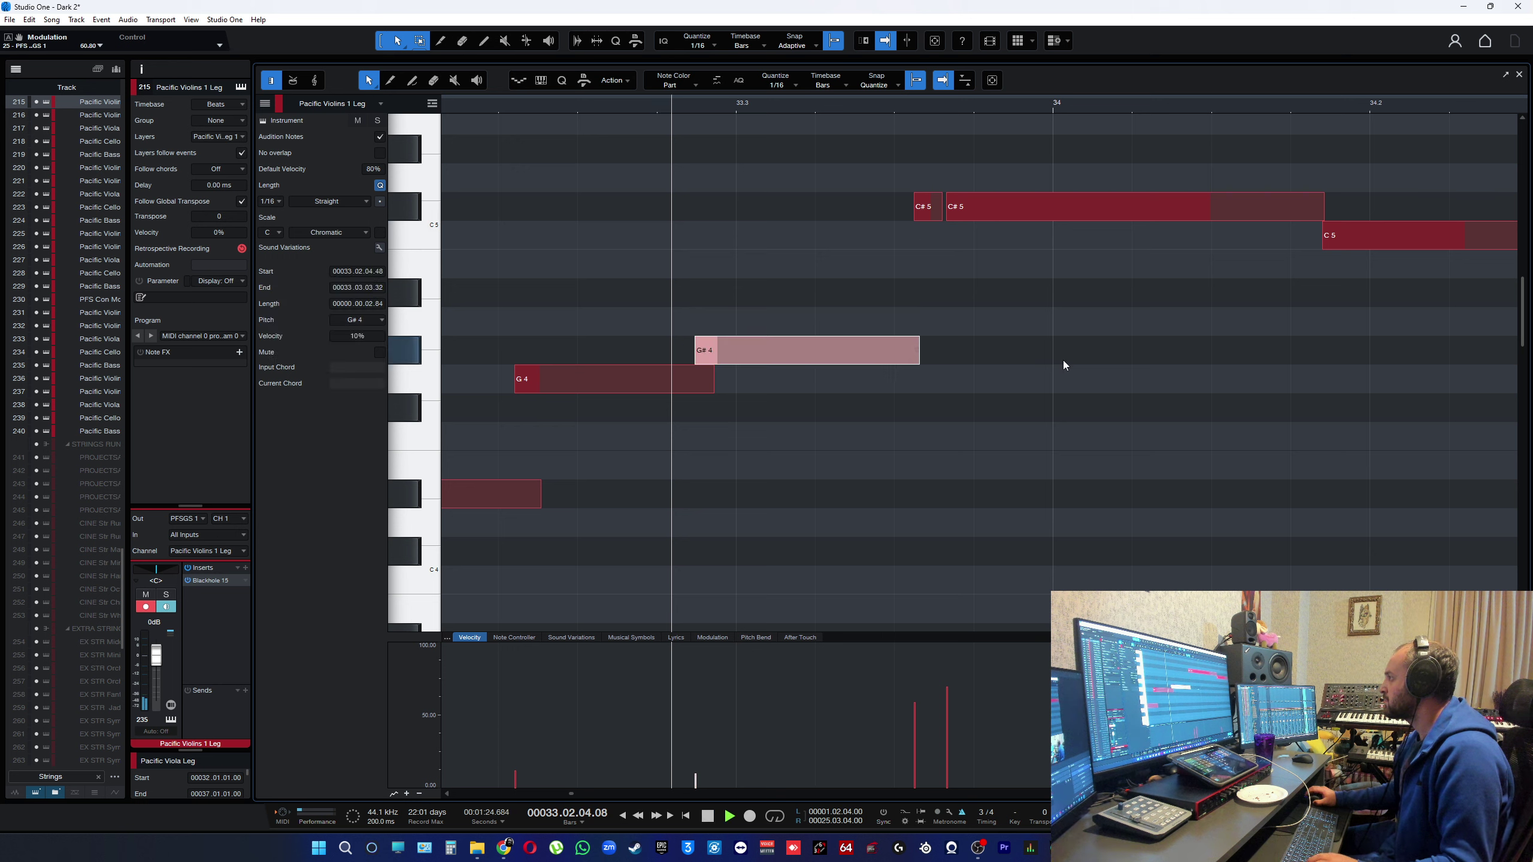
{"action": "key", "text": "space"}
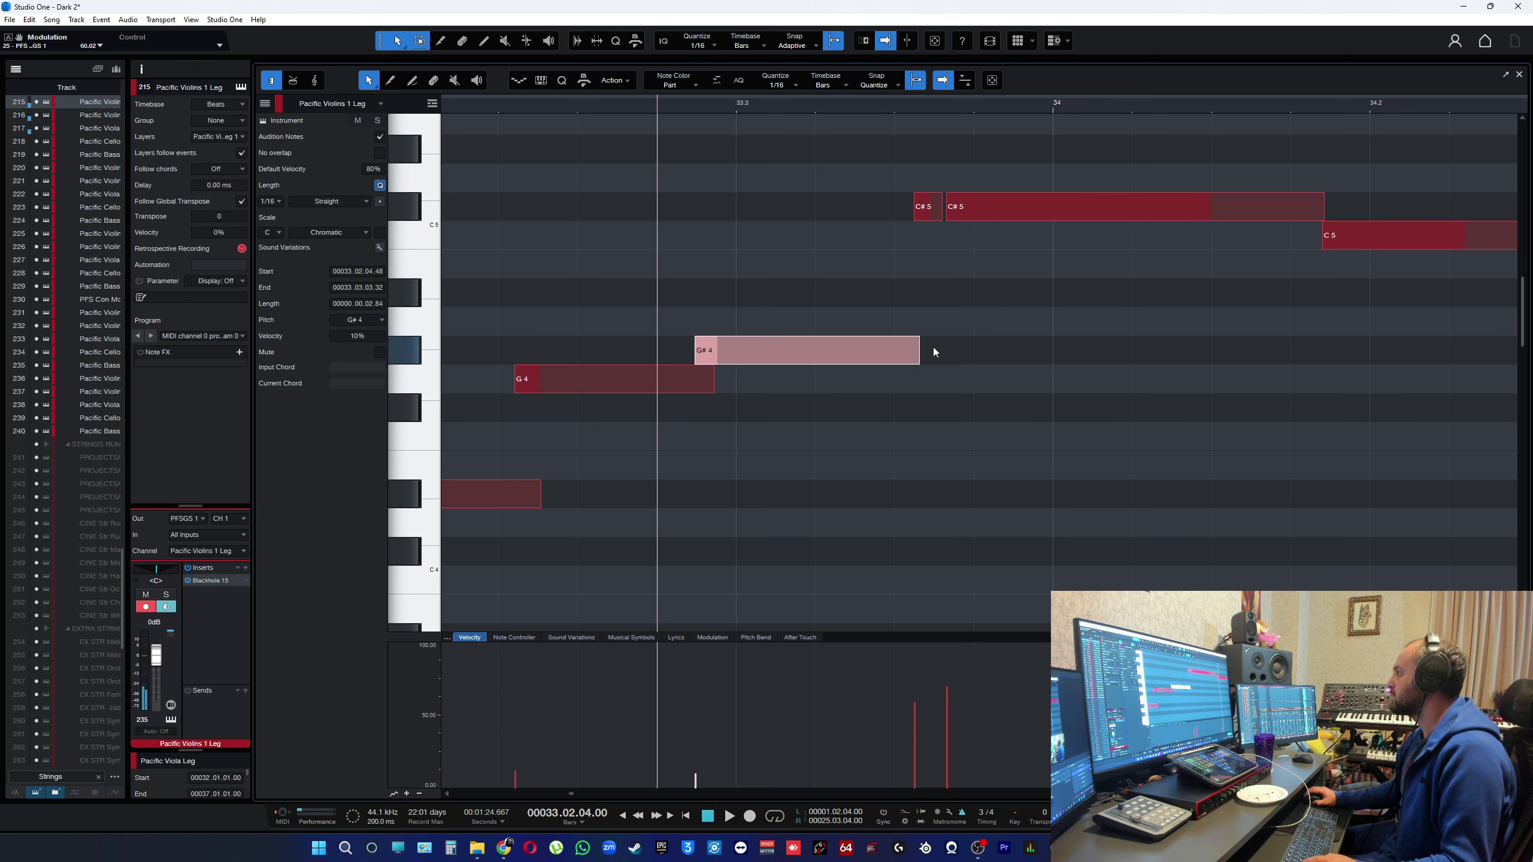
{"action": "key", "text": "space"}
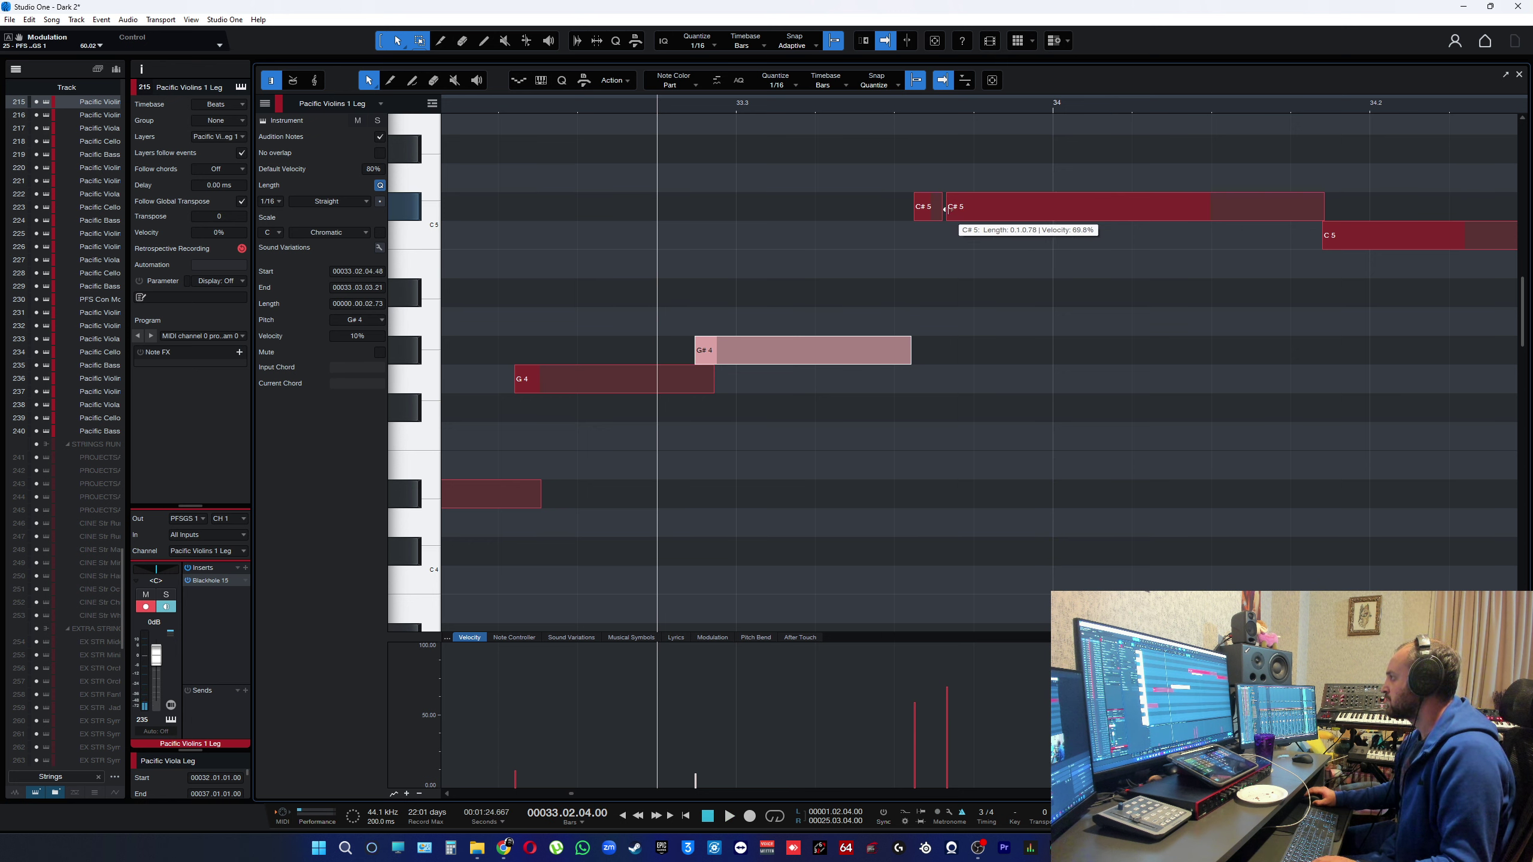
- Set the short C#5 to start at 33.03.03.26 with a length of 0.00.00.47, start the long C#5 later, and audition from 33.02.04.00
{"action": "left_click_drag", "start_coordinate": [906, 164], "coordinate": [915, 213]}
{"action": "left_click", "coordinate": [934, 213]}
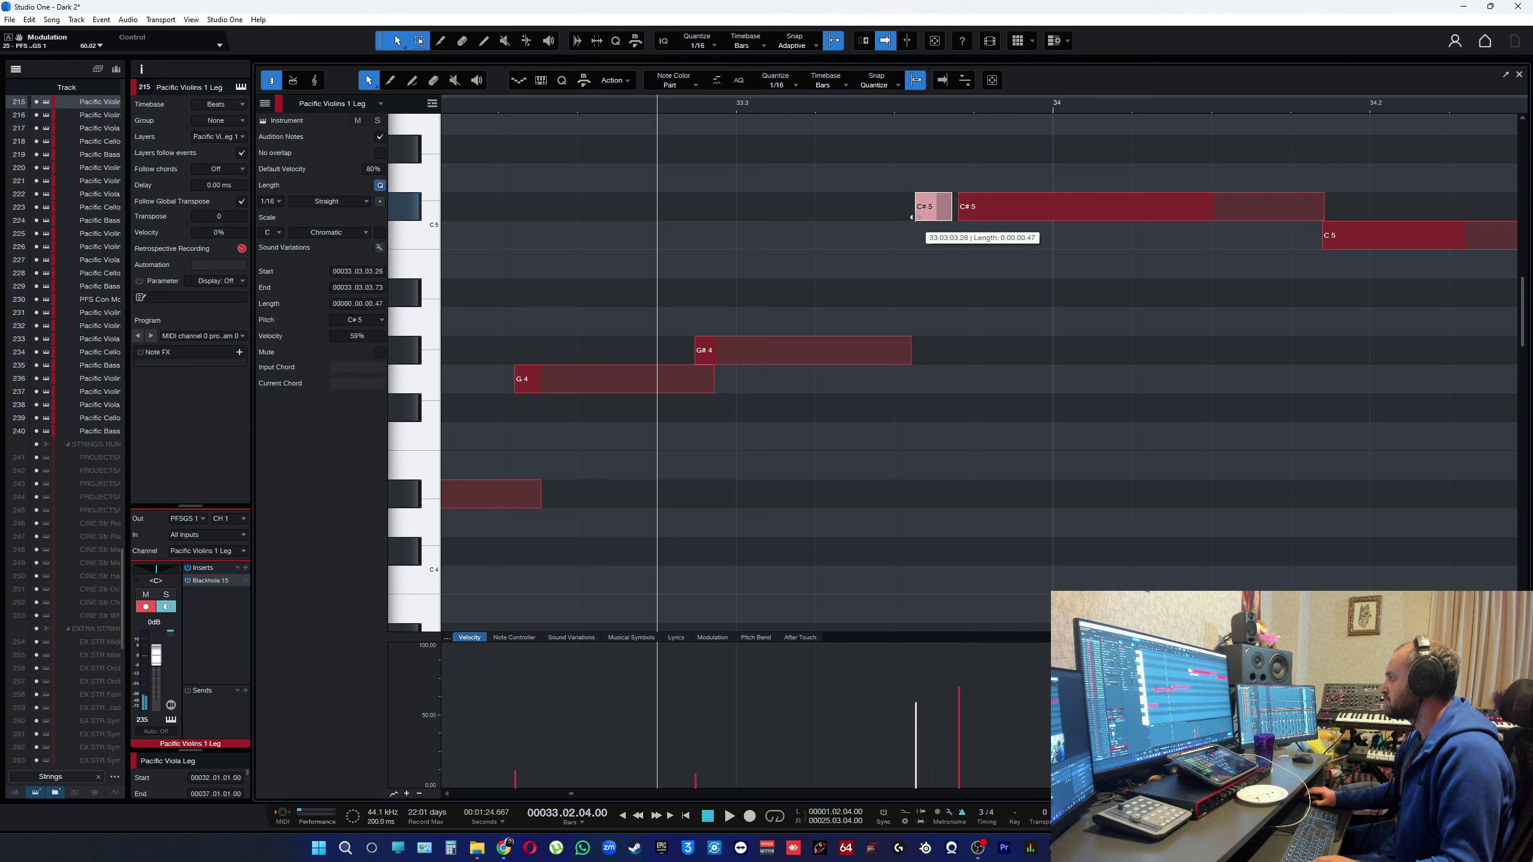
{"action": "left_click", "coordinate": [973, 324]}
{"action": "key", "text": "space"}
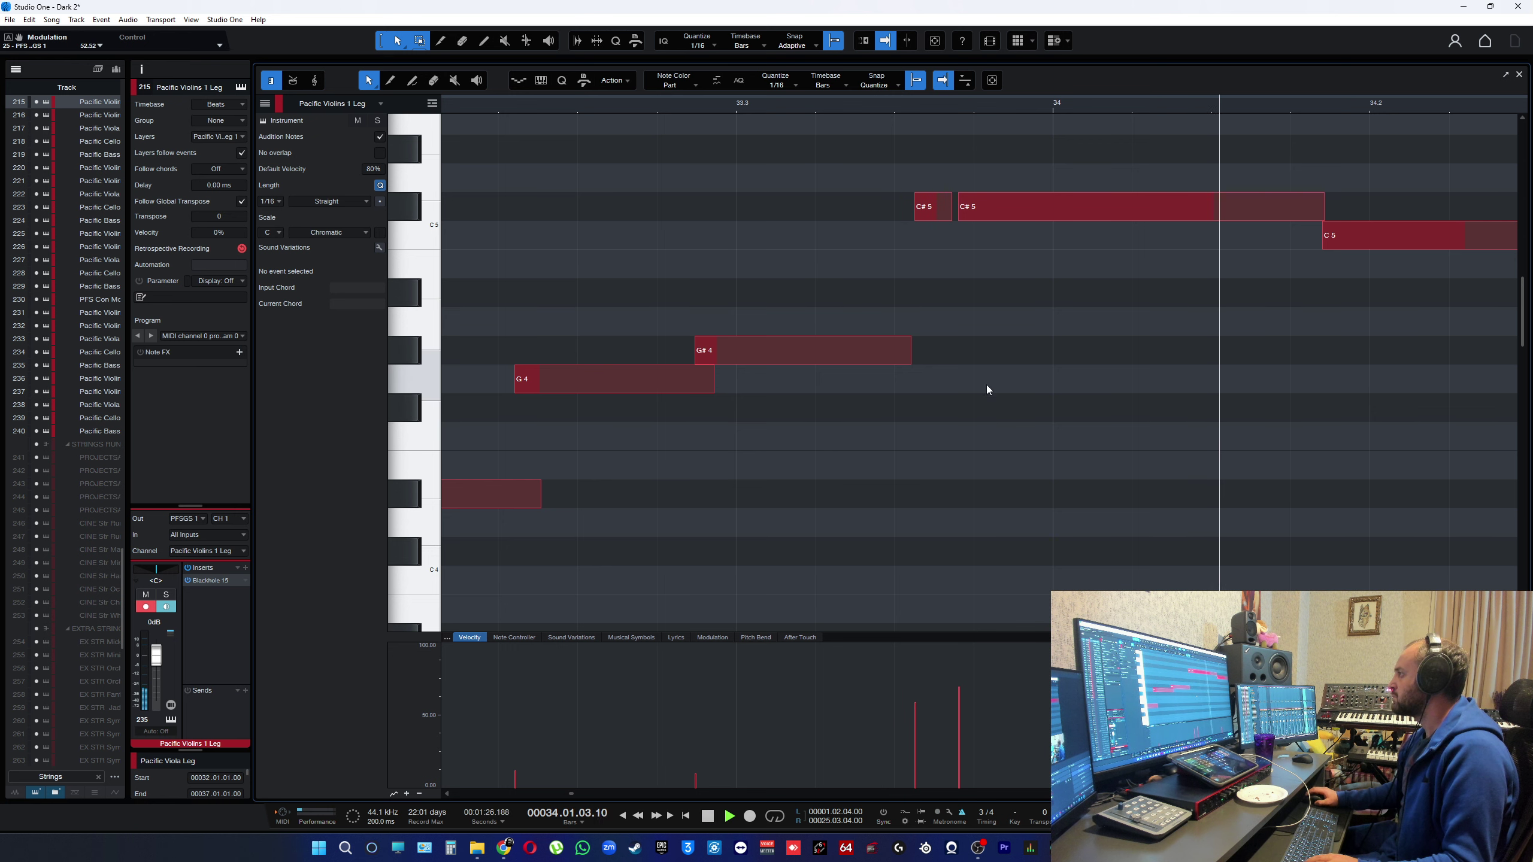
{"action": "key", "text": "space"}
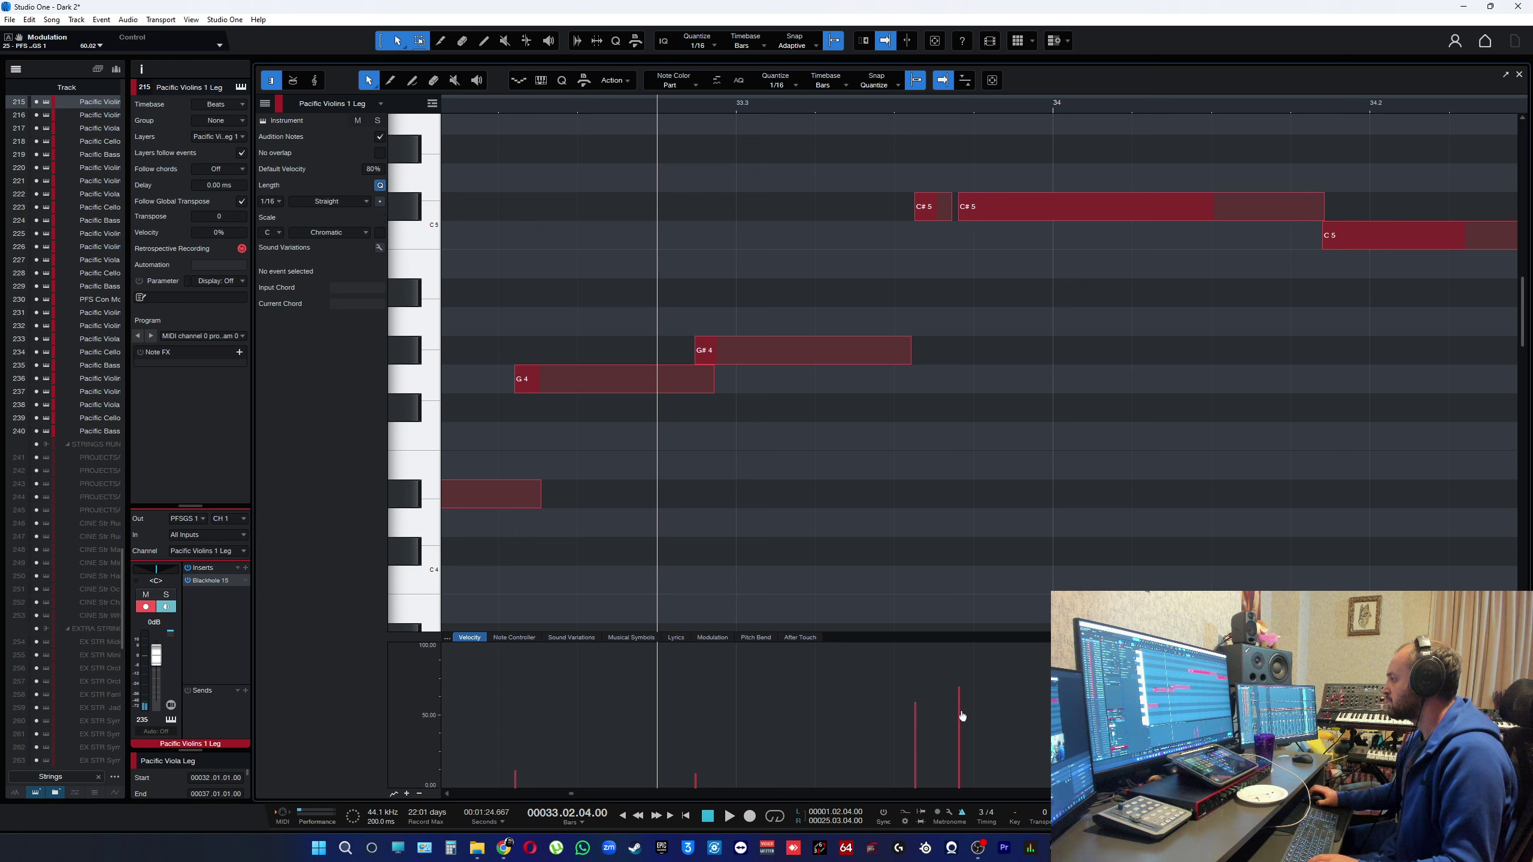
- Raise the long C#5's velocity to about 98%, move the boundary between the two C#5's earlier, and audition
{"action": "key", "text": "space"}
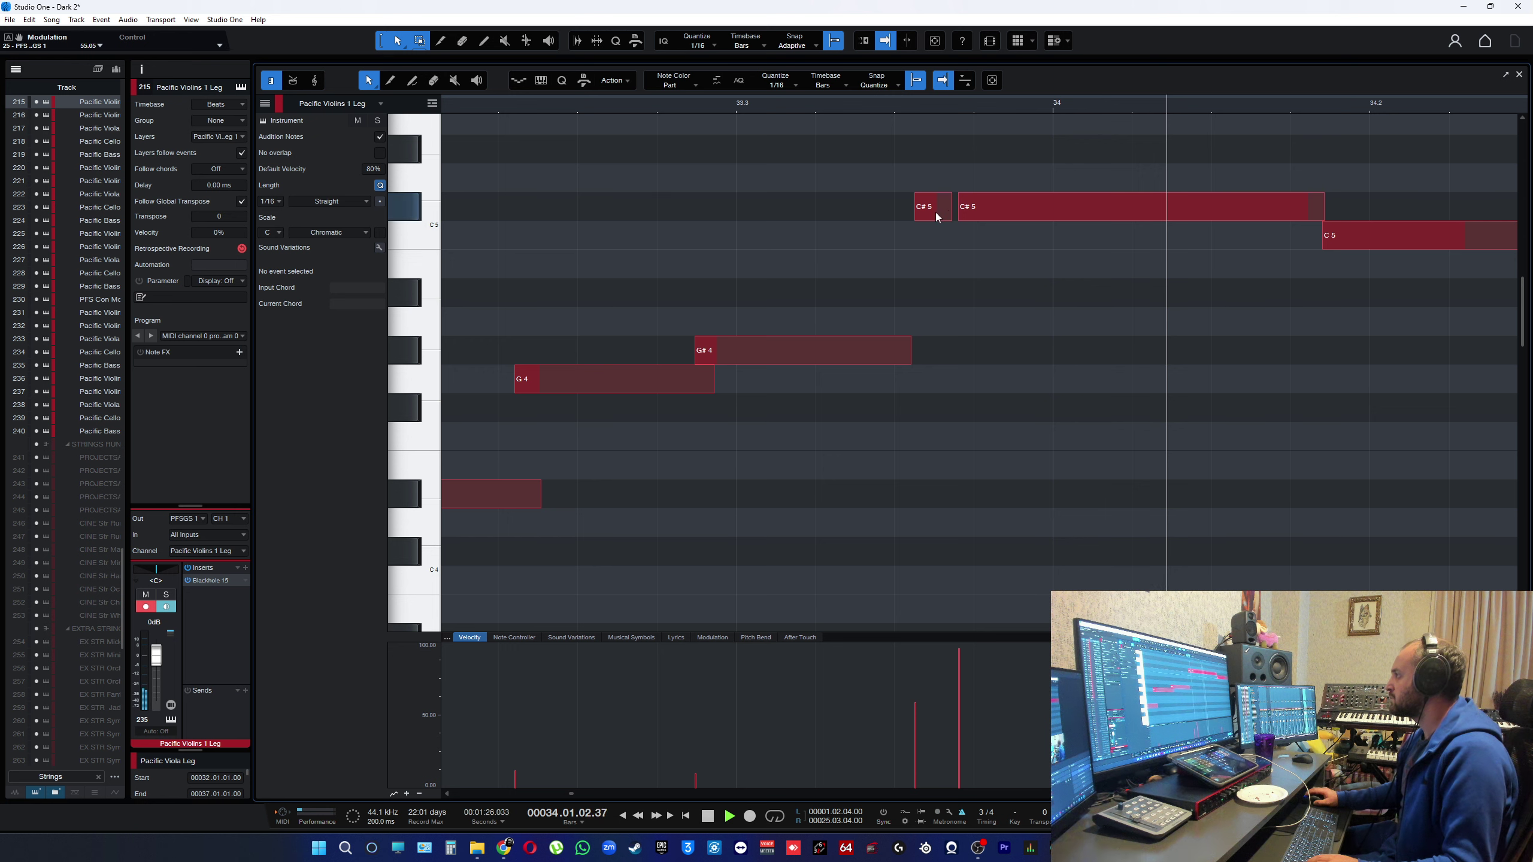
{"action": "key", "text": "space"}
{"action": "left_click_drag", "start_coordinate": [945, 211], "coordinate": [948, 219]}
{"action": "key", "text": "space"}
{"action": "left_click", "coordinate": [1011, 408]}
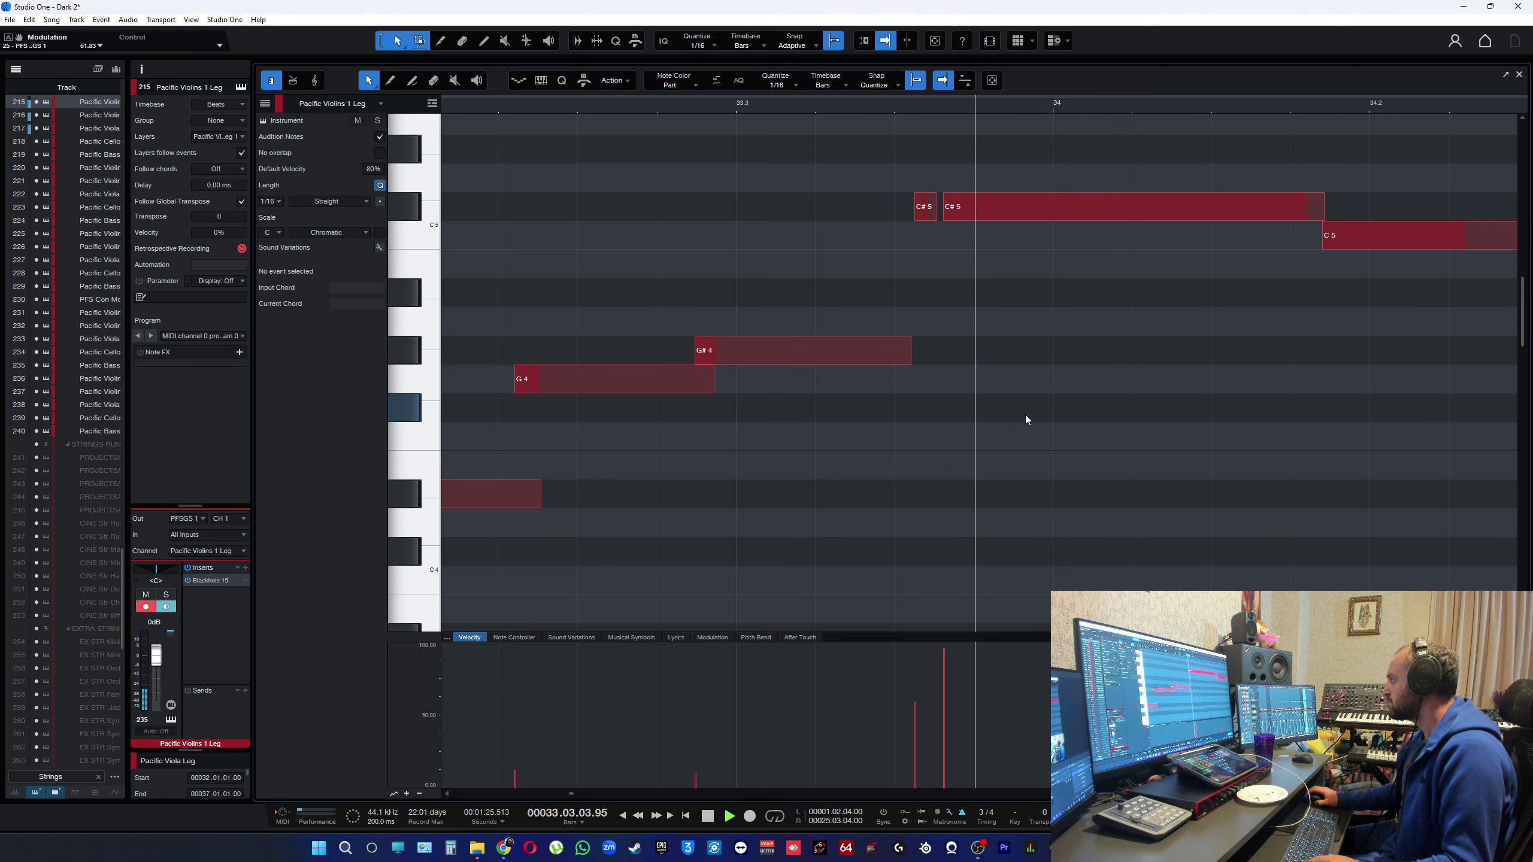
- Try starting the short C#5 slightly earlier, and audition the passage from 33.02.01.52
{"action": "left_click", "coordinate": [459, 102]}
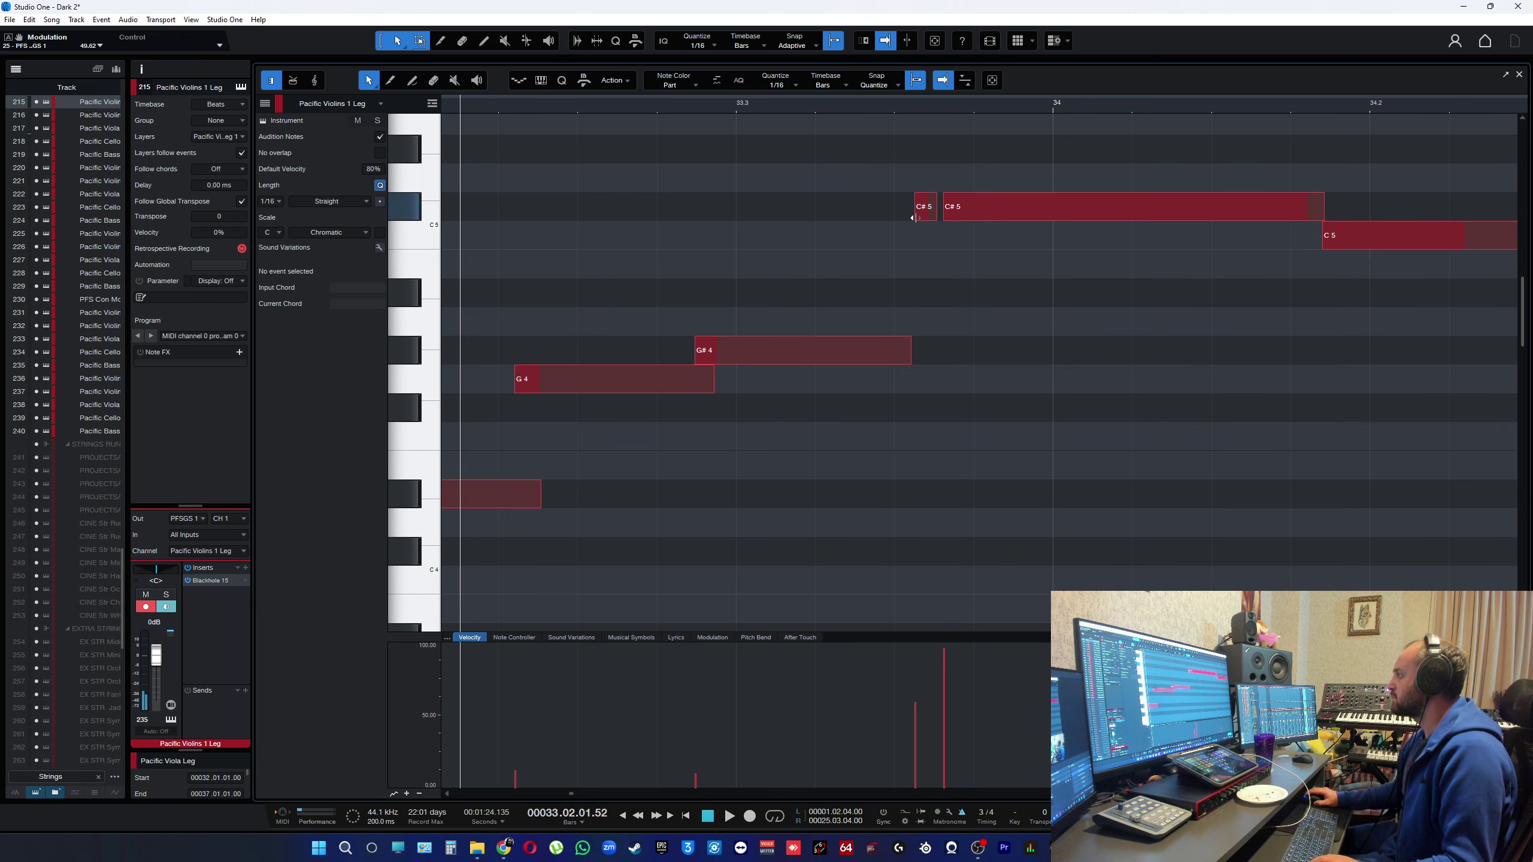
{"action": "left_click_drag", "start_coordinate": [914, 218], "coordinate": [903, 218]}
{"action": "key", "text": "space"}
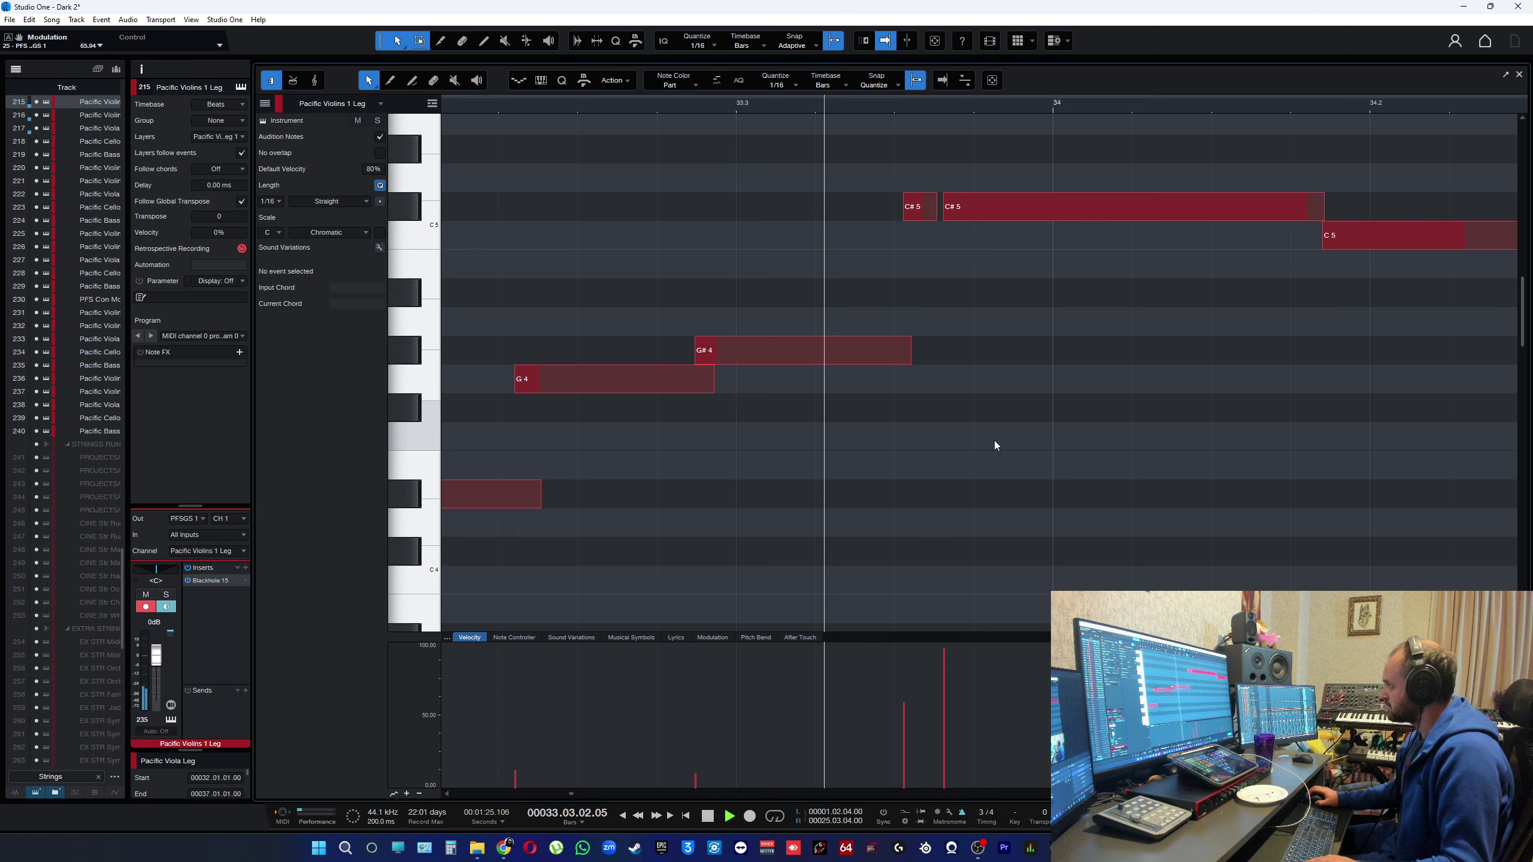
{"action": "key", "text": "space"}
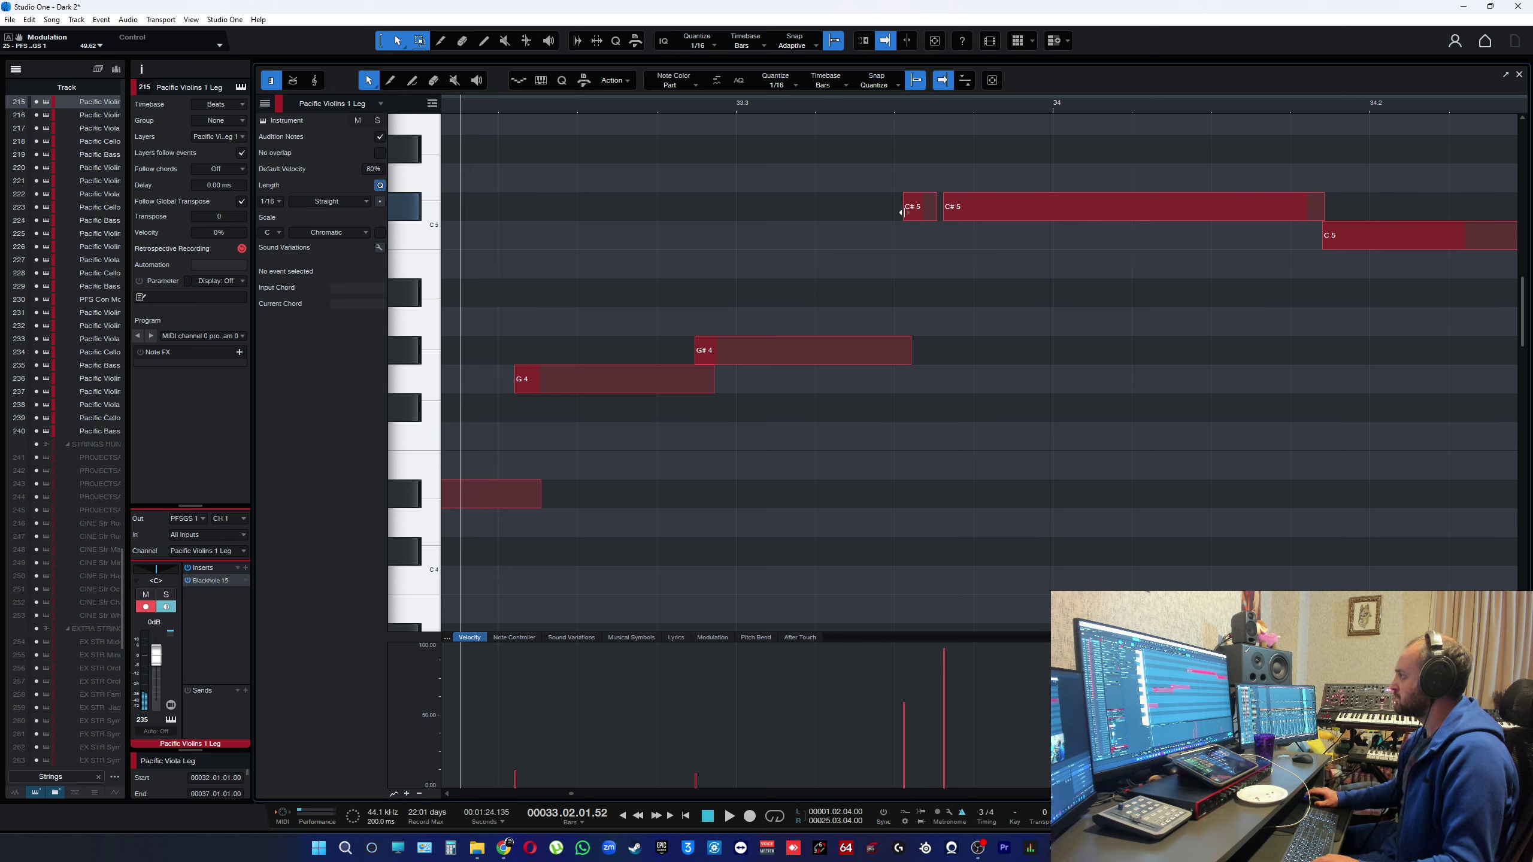
- Start the short C#5 slightly later, set the long C#5's start to 33.03.03.66, and audition
{"action": "left_click_drag", "start_coordinate": [903, 213], "coordinate": [949, 212]}
{"action": "key", "text": "space"}
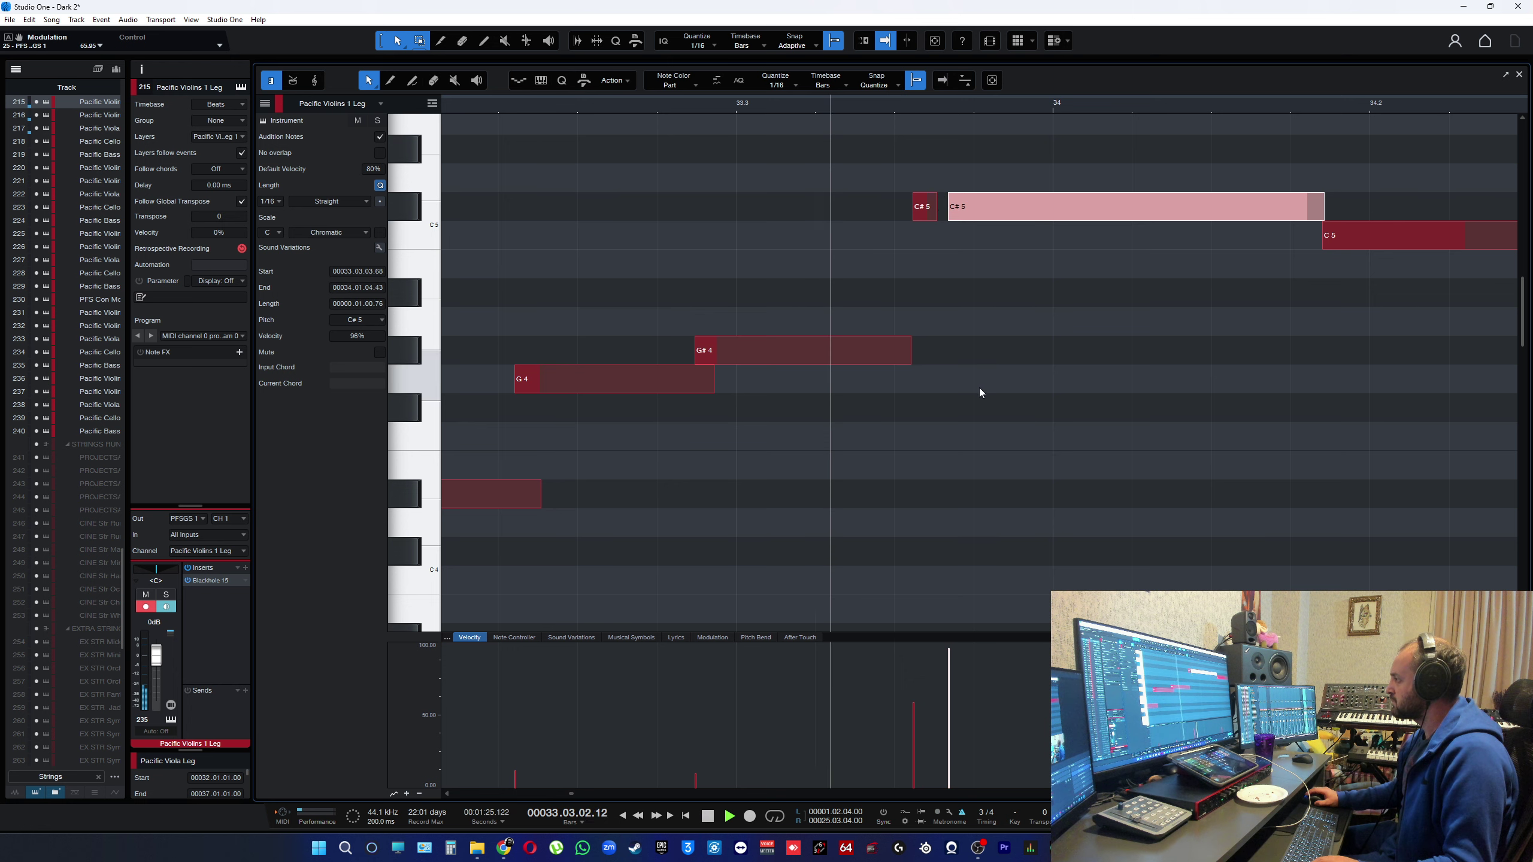
{"action": "key", "text": "space"}
- Raise the short C#5's velocity to about 85%, lower the long C#5's to just above 90%, and audition from 33.02.01.52
{"action": "left_click", "coordinate": [914, 721]}
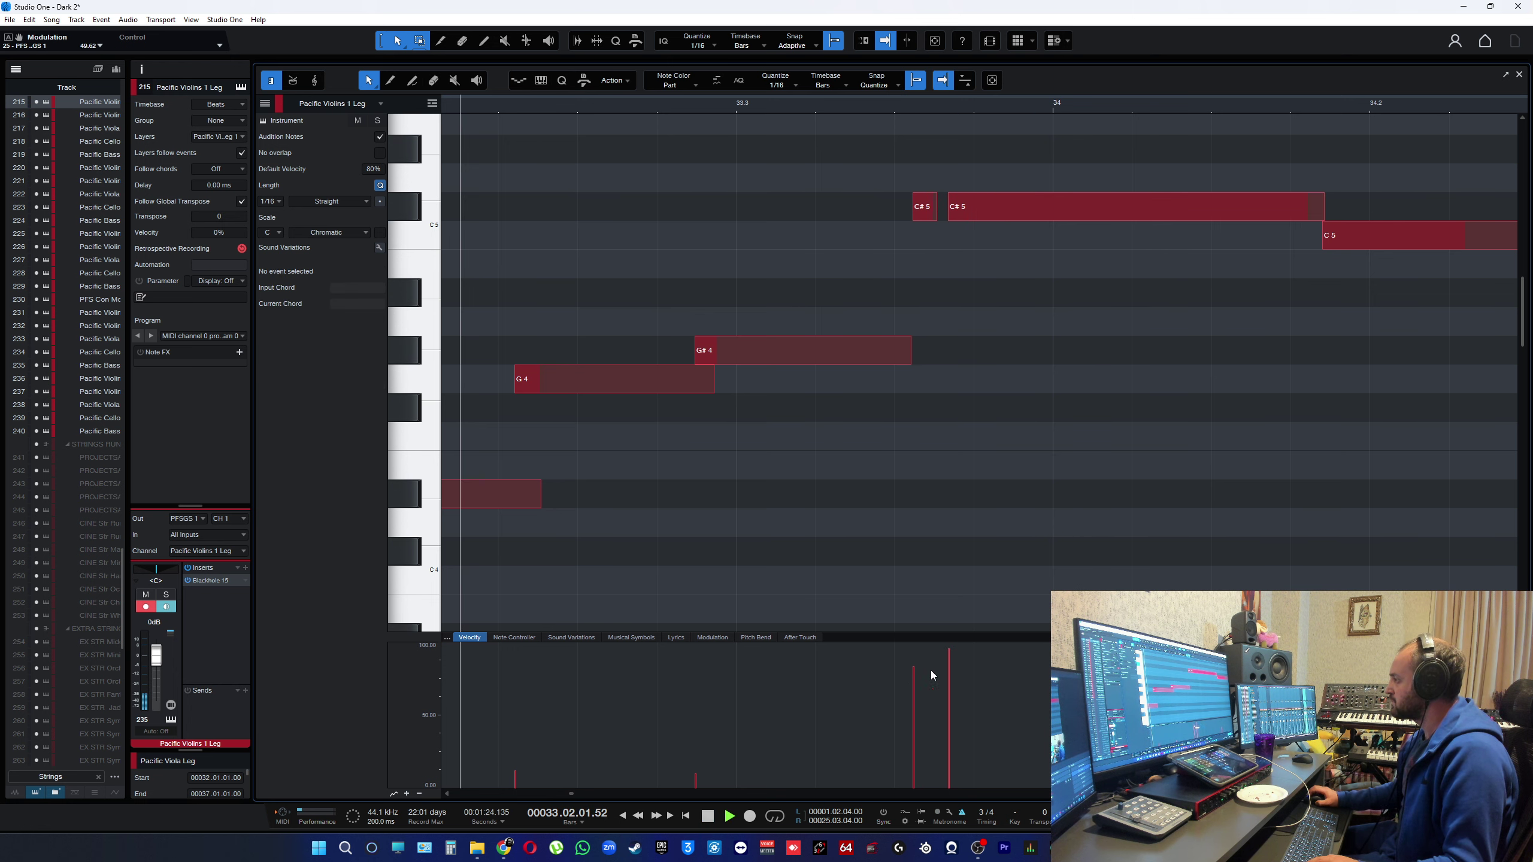
{"action": "key", "text": "space"}
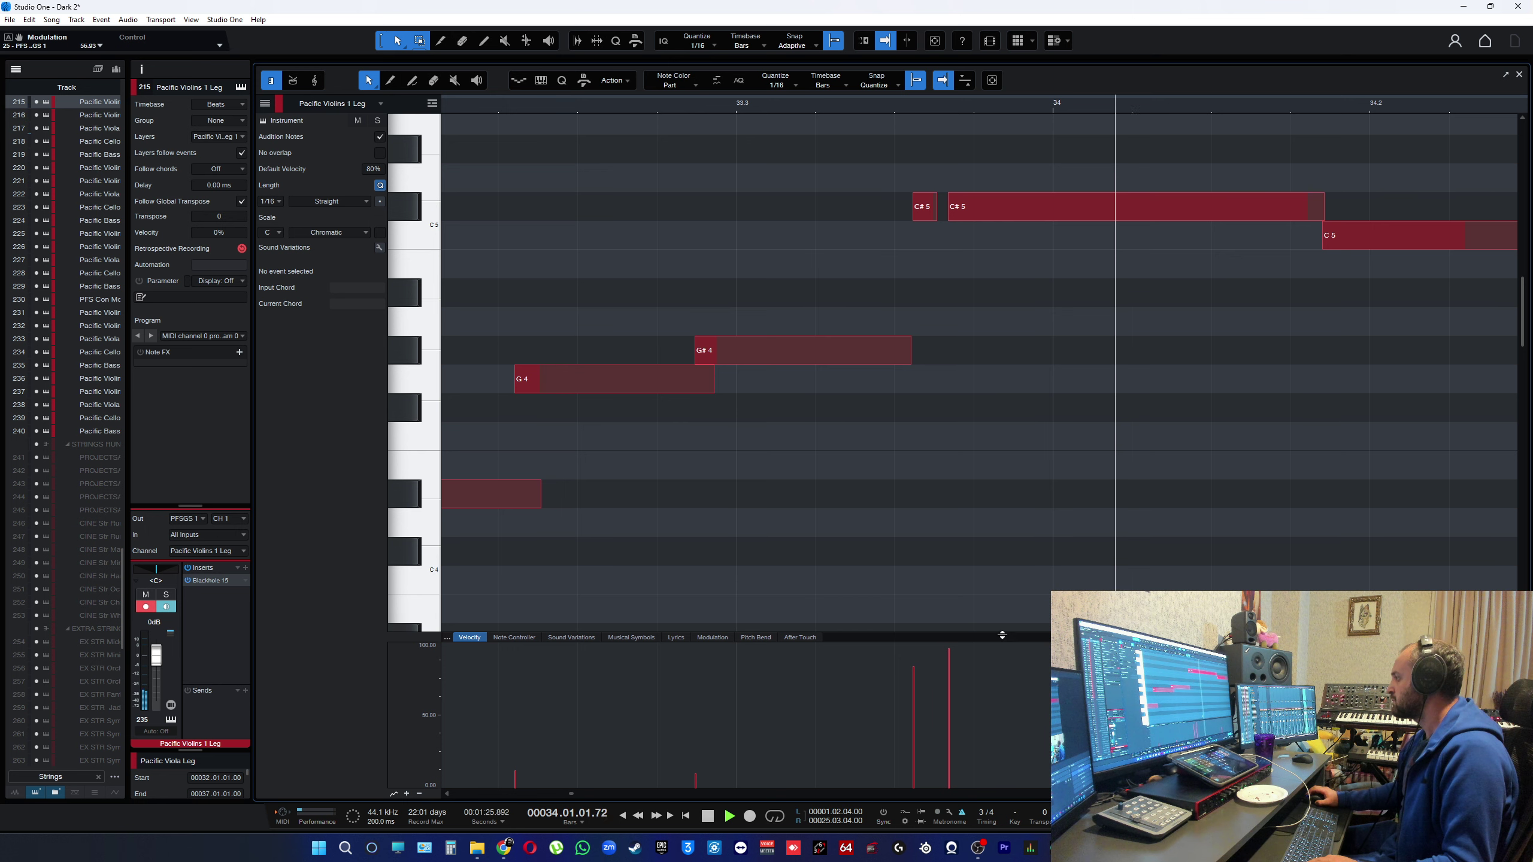
{"action": "key", "text": "space"}
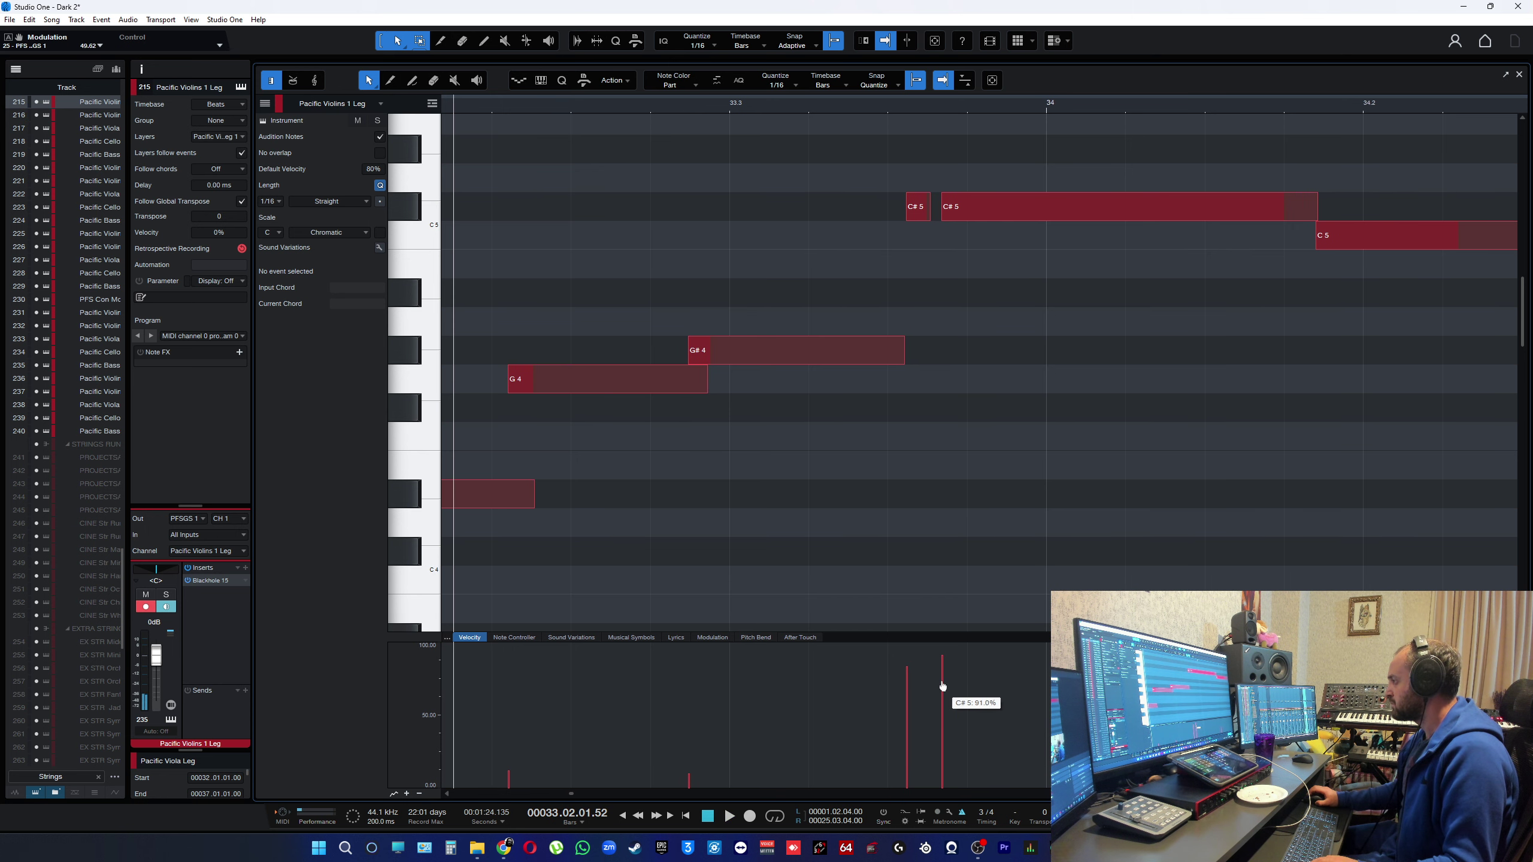
{"action": "key", "text": "space"}
{"action": "scroll", "coordinate": [1109, 559], "scroll_direction": "down", "scroll_amount": 2}
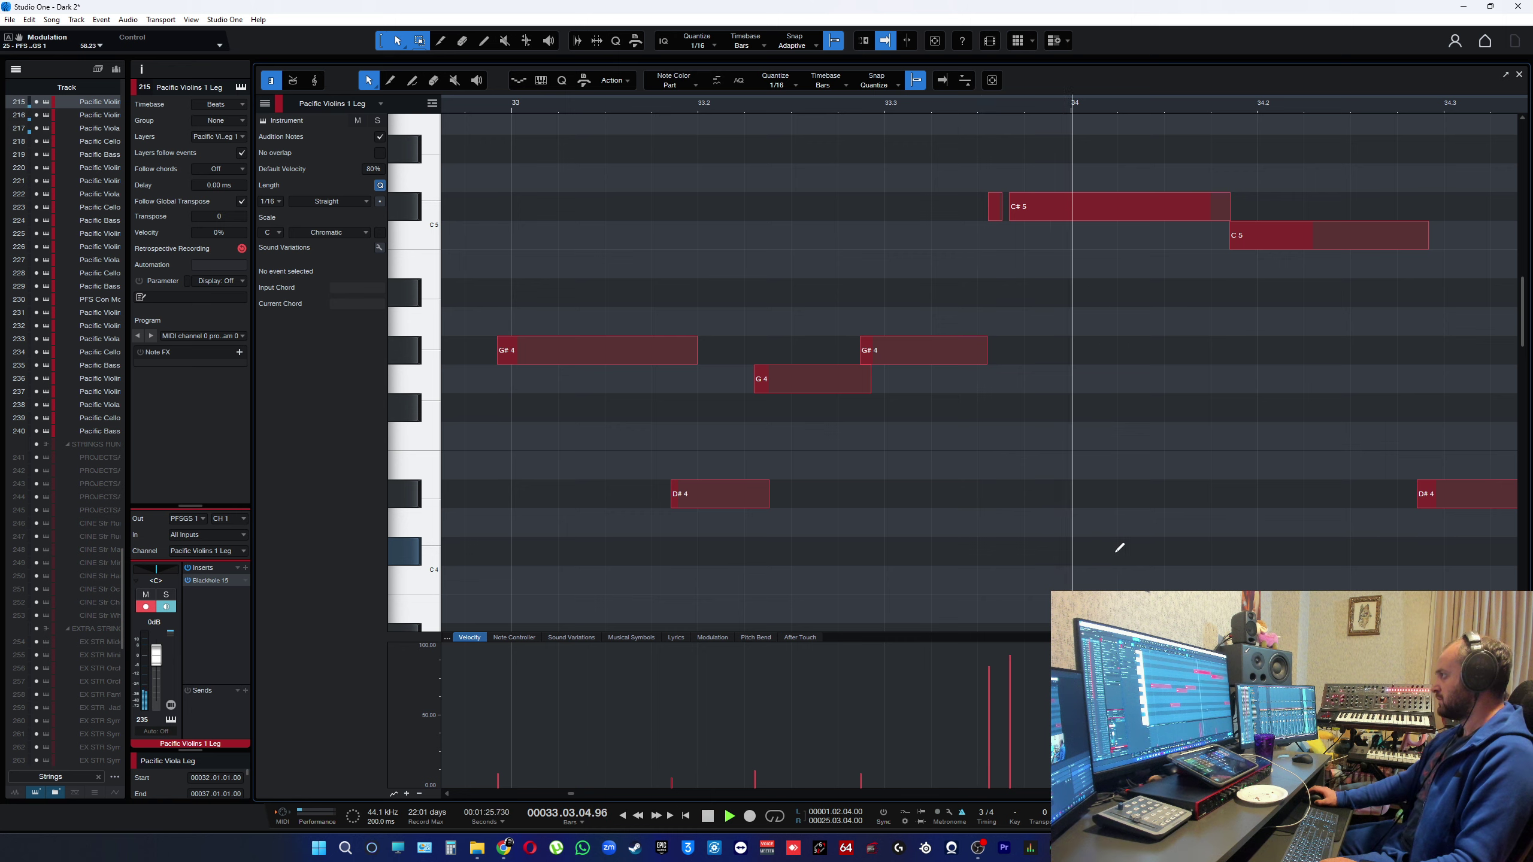
- Close the note editor and audition the combined strings phrase from 31.03.01.00
{"action": "left_click", "coordinate": [1518, 74]}
{"action": "left_click", "coordinate": [873, 70]}
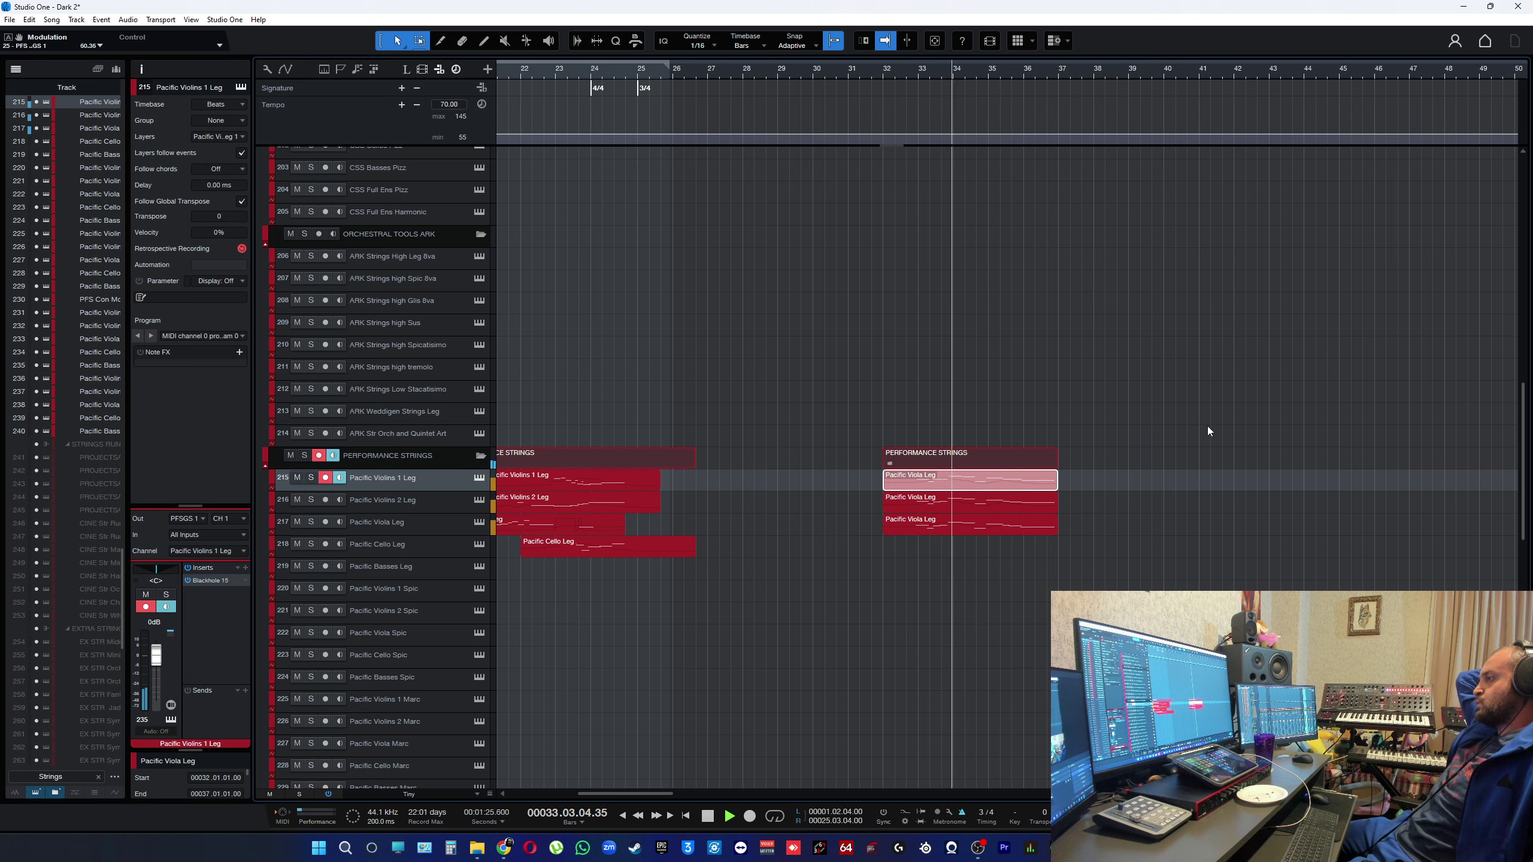
{"action": "key", "text": "space"}
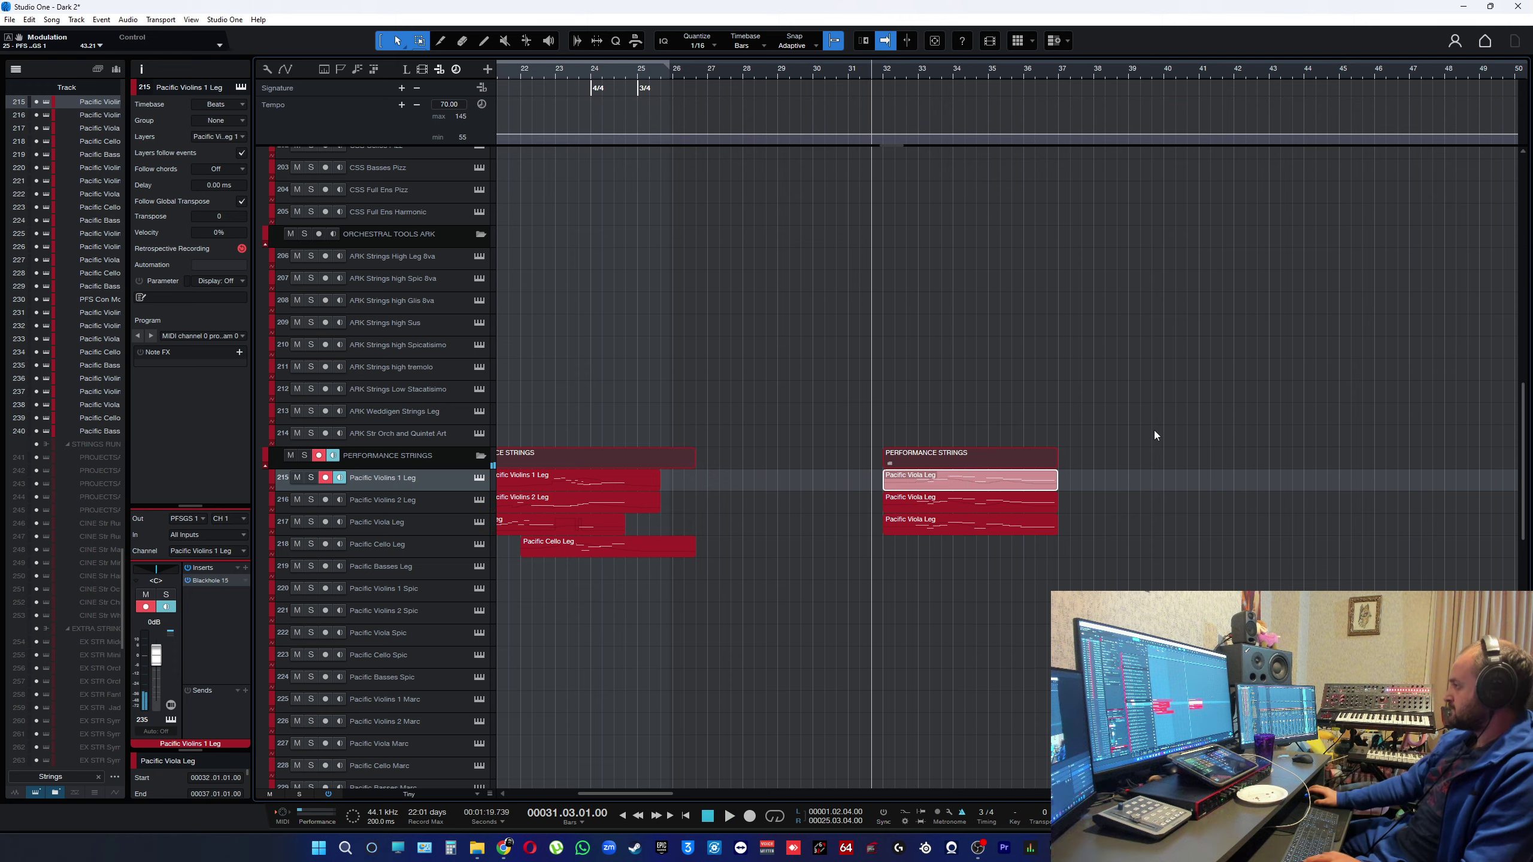
- Reopen the Pacific Violins 1 part, lower the short C#5's velocity to about 51%, and audition from 33.02.04.17
{"action": "double_click", "coordinate": [964, 491]}
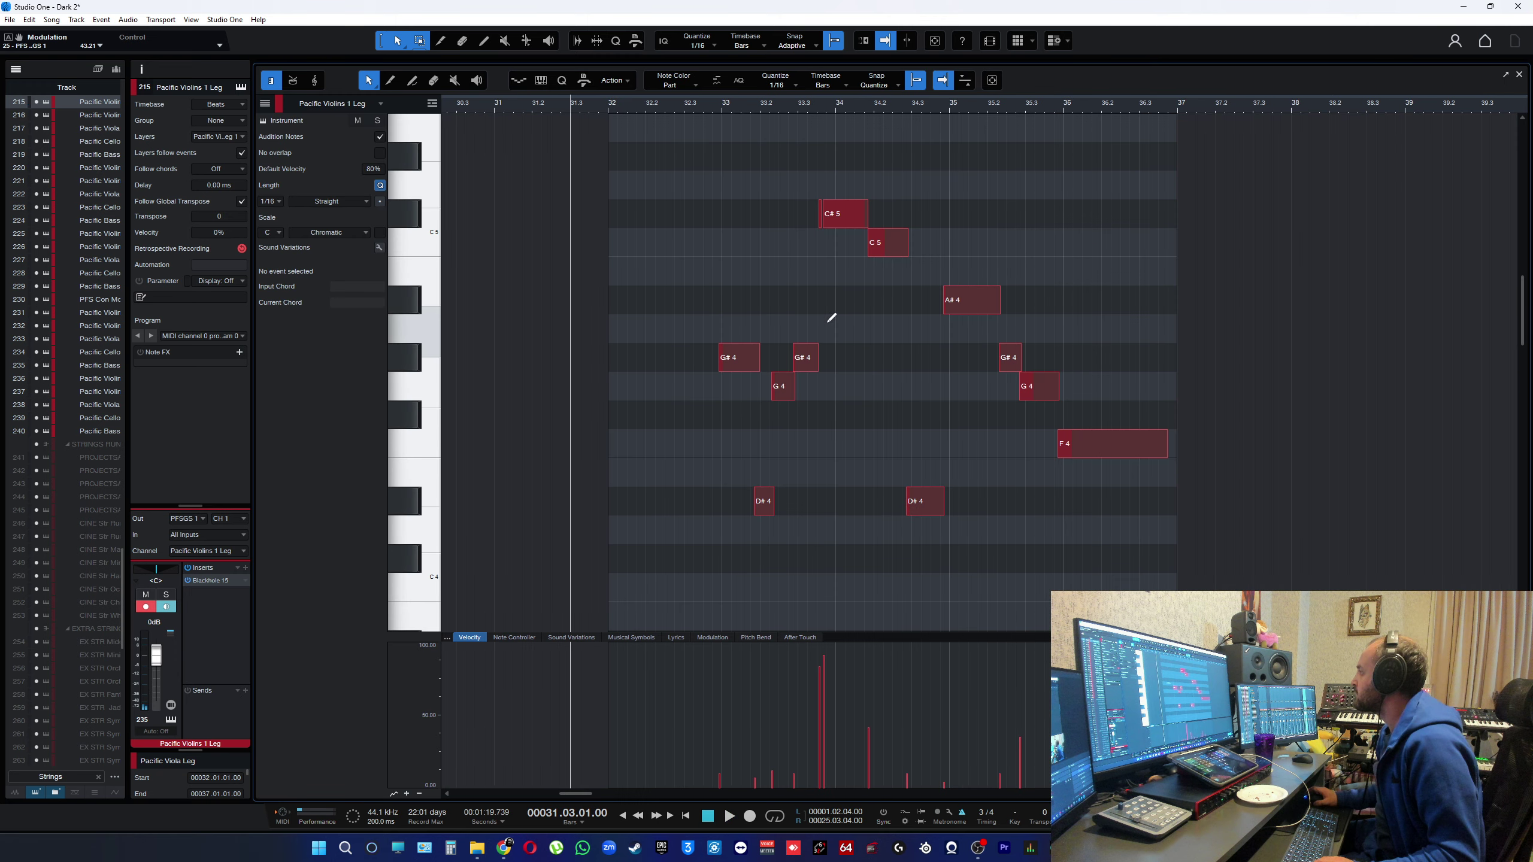
{"action": "scroll", "coordinate": [828, 321], "scroll_direction": "up", "scroll_amount": 8}
{"action": "left_click", "coordinate": [539, 103]}
{"action": "key", "text": "space"}
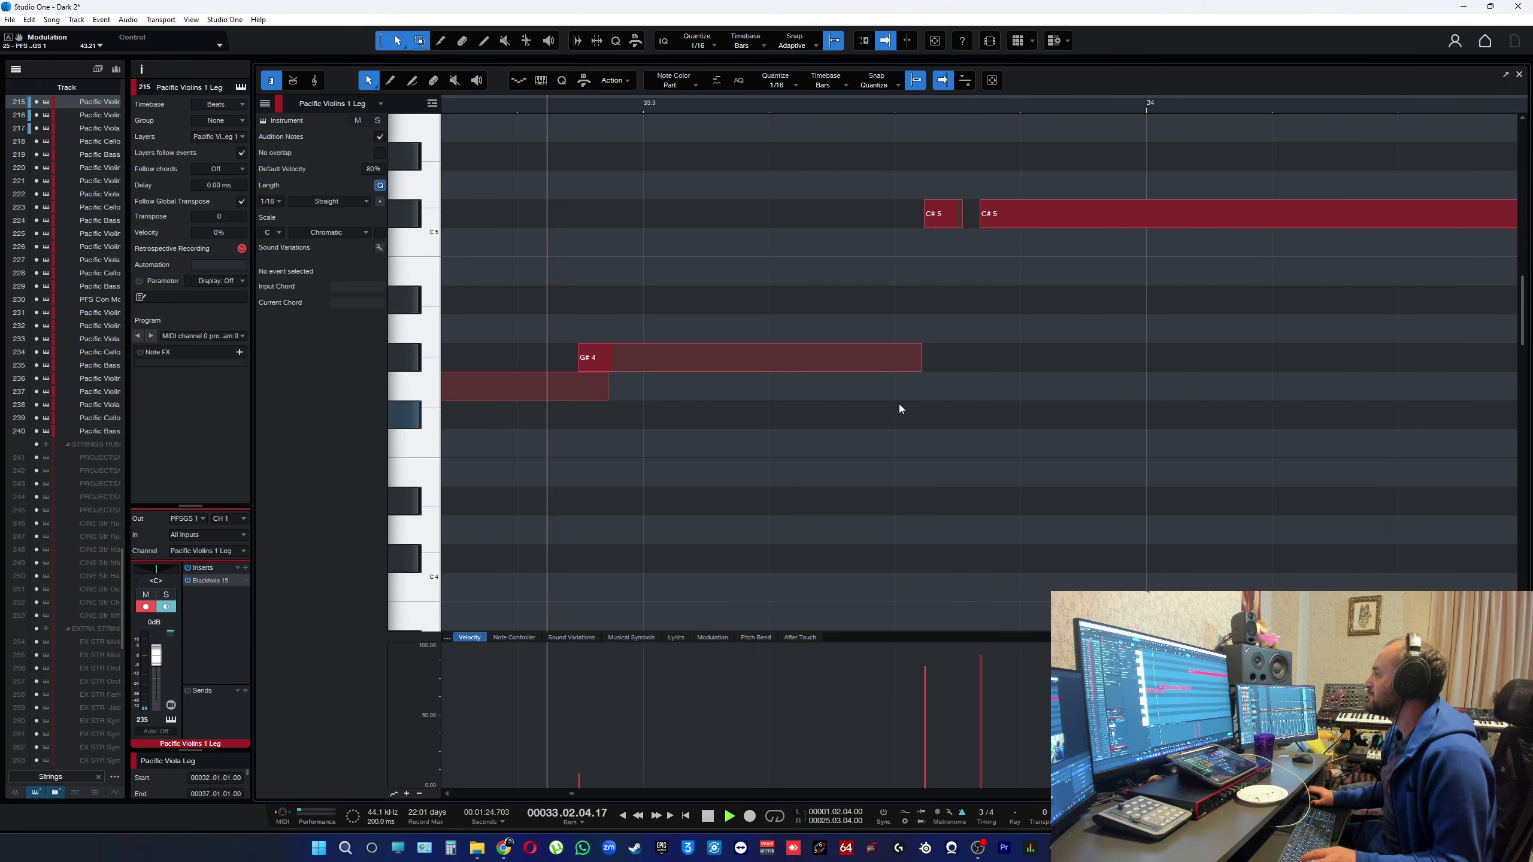
{"action": "key", "text": "space"}
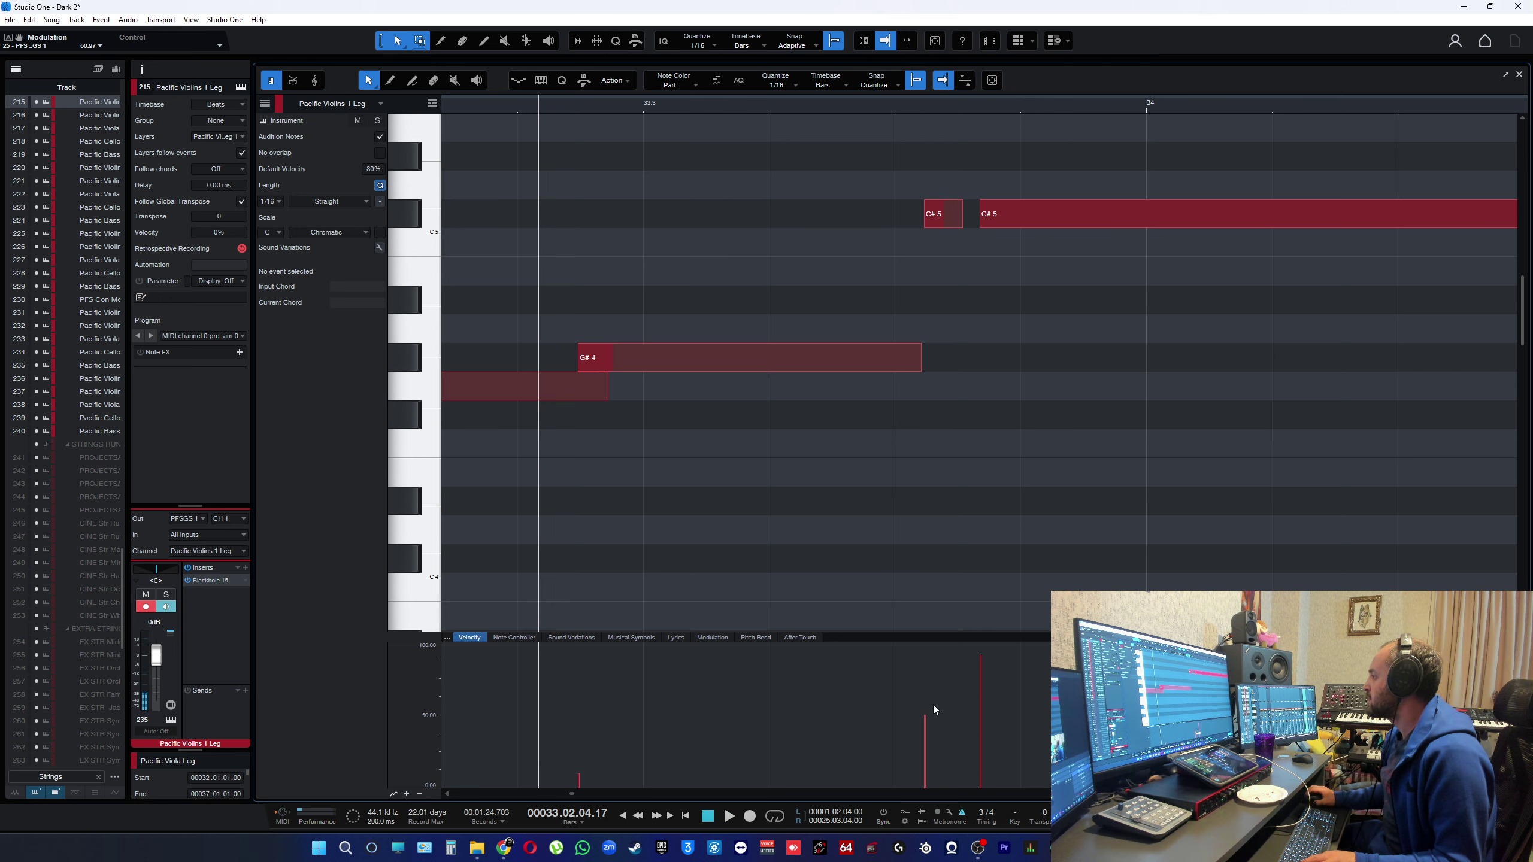
{"action": "key", "text": "space"}
{"action": "key", "text": "space"}
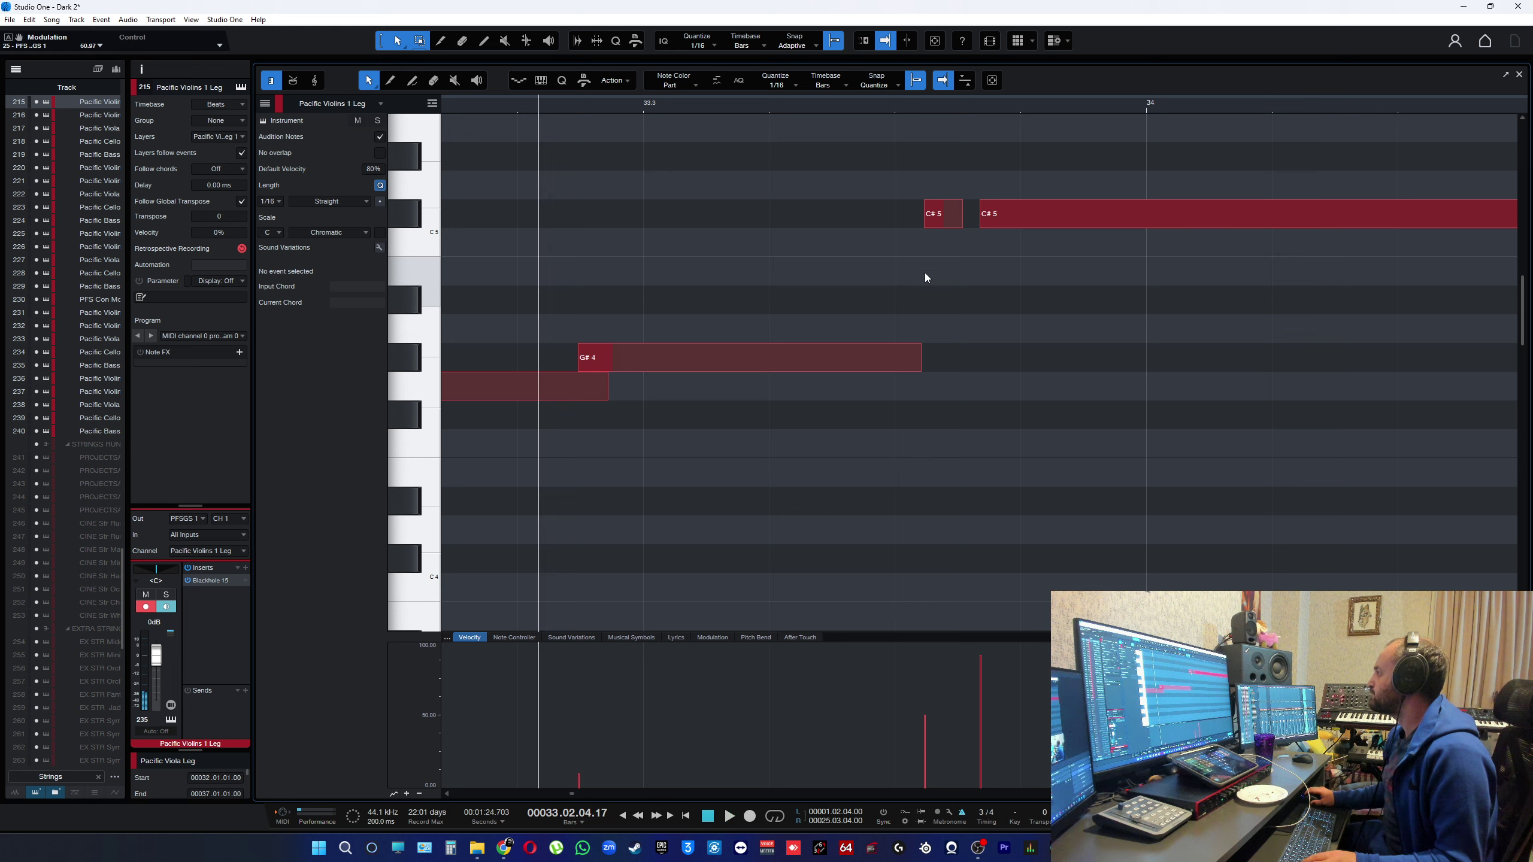
- Extend the G#4's end to 33.03.03.32, shift the modulation point at the curve's peak slightly later, and audition
{"action": "left_click_drag", "start_coordinate": [921, 362], "coordinate": [932, 361]}
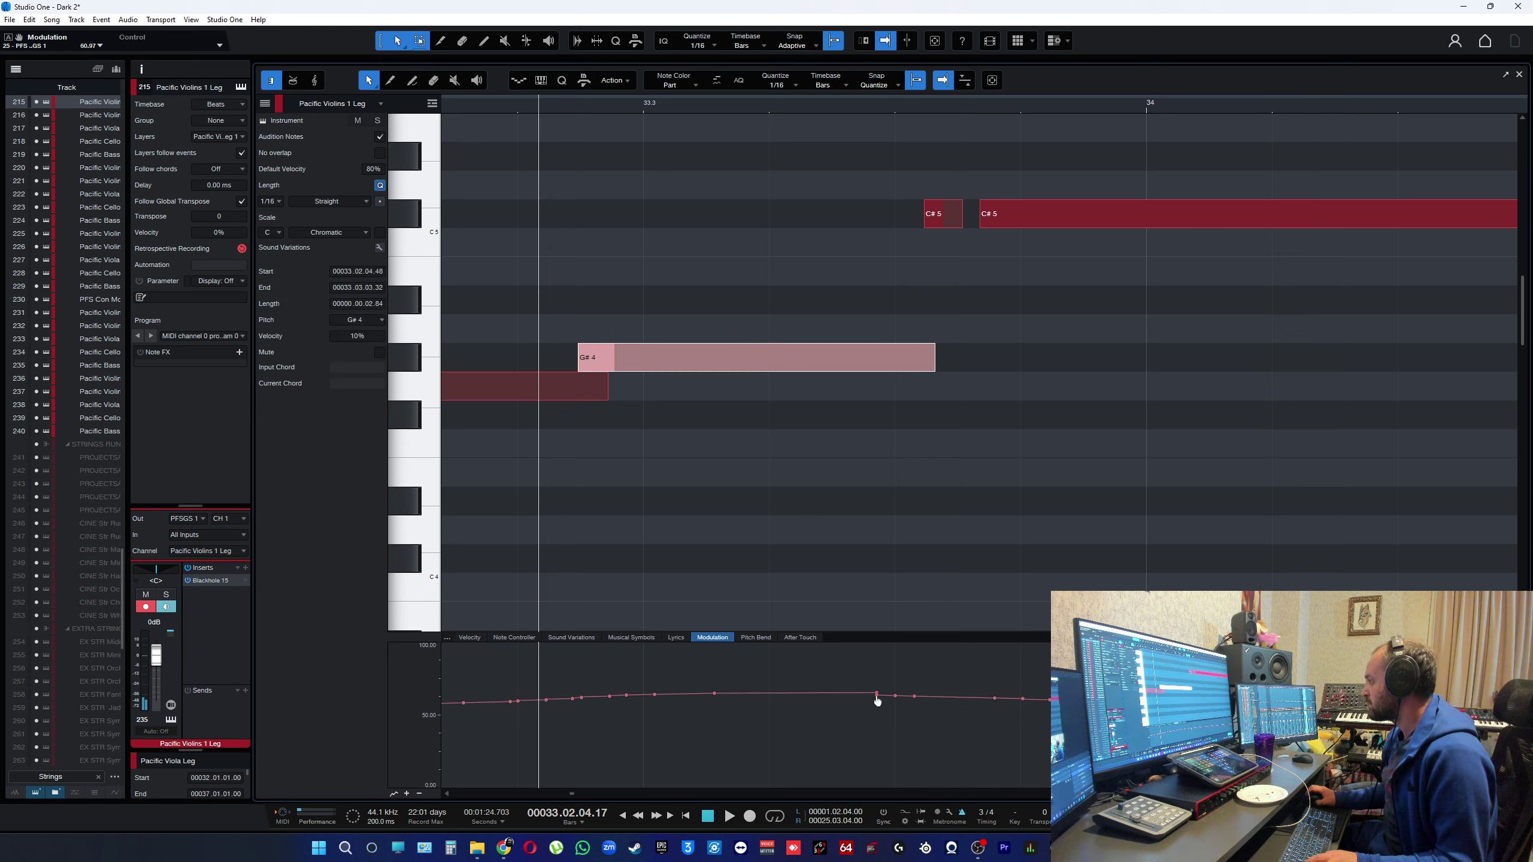
{"action": "left_click", "coordinate": [877, 699]}
{"action": "key", "text": "space"}
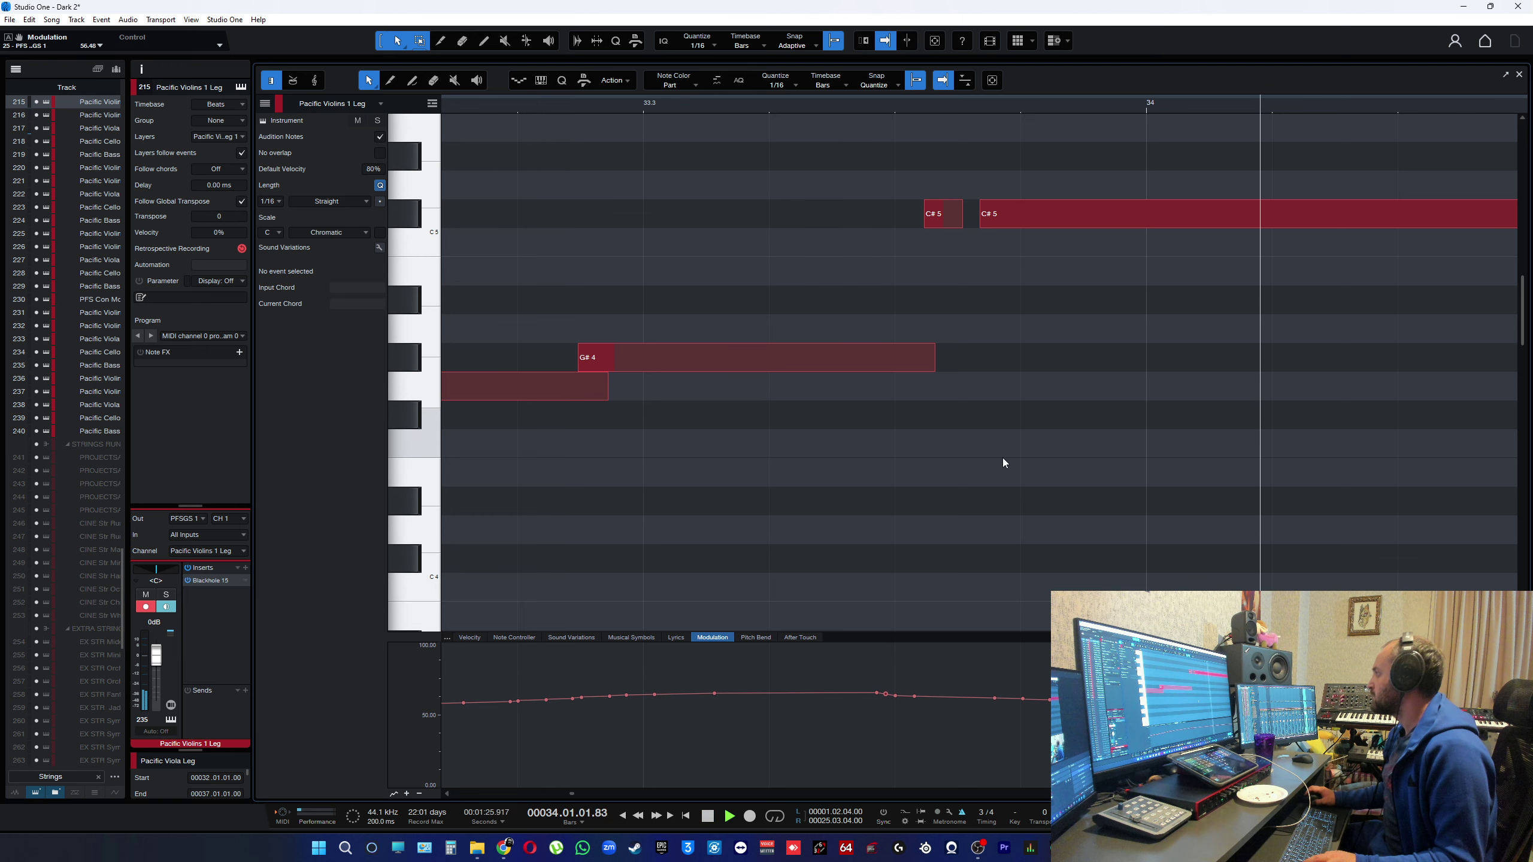
{"action": "key", "text": "space"}
- Make the short C#5 start later and end at 33.03.03.60, extend the G#4's end to 33.03.03.48, and audition
{"action": "left_click_drag", "start_coordinate": [875, 217], "coordinate": [885, 218]}
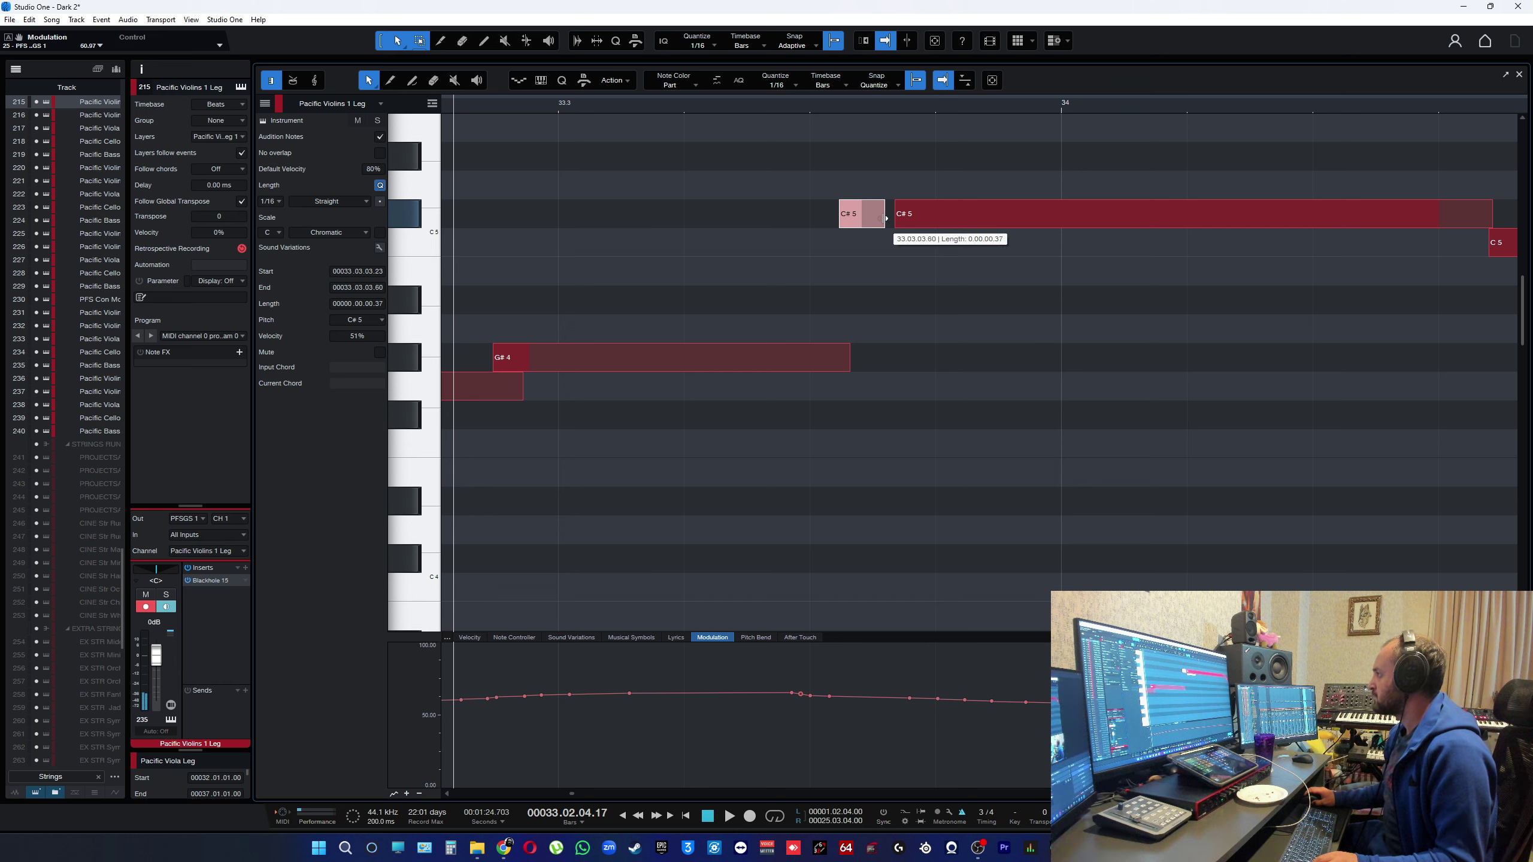
{"action": "left_click_drag", "start_coordinate": [848, 357], "coordinate": [870, 357]}
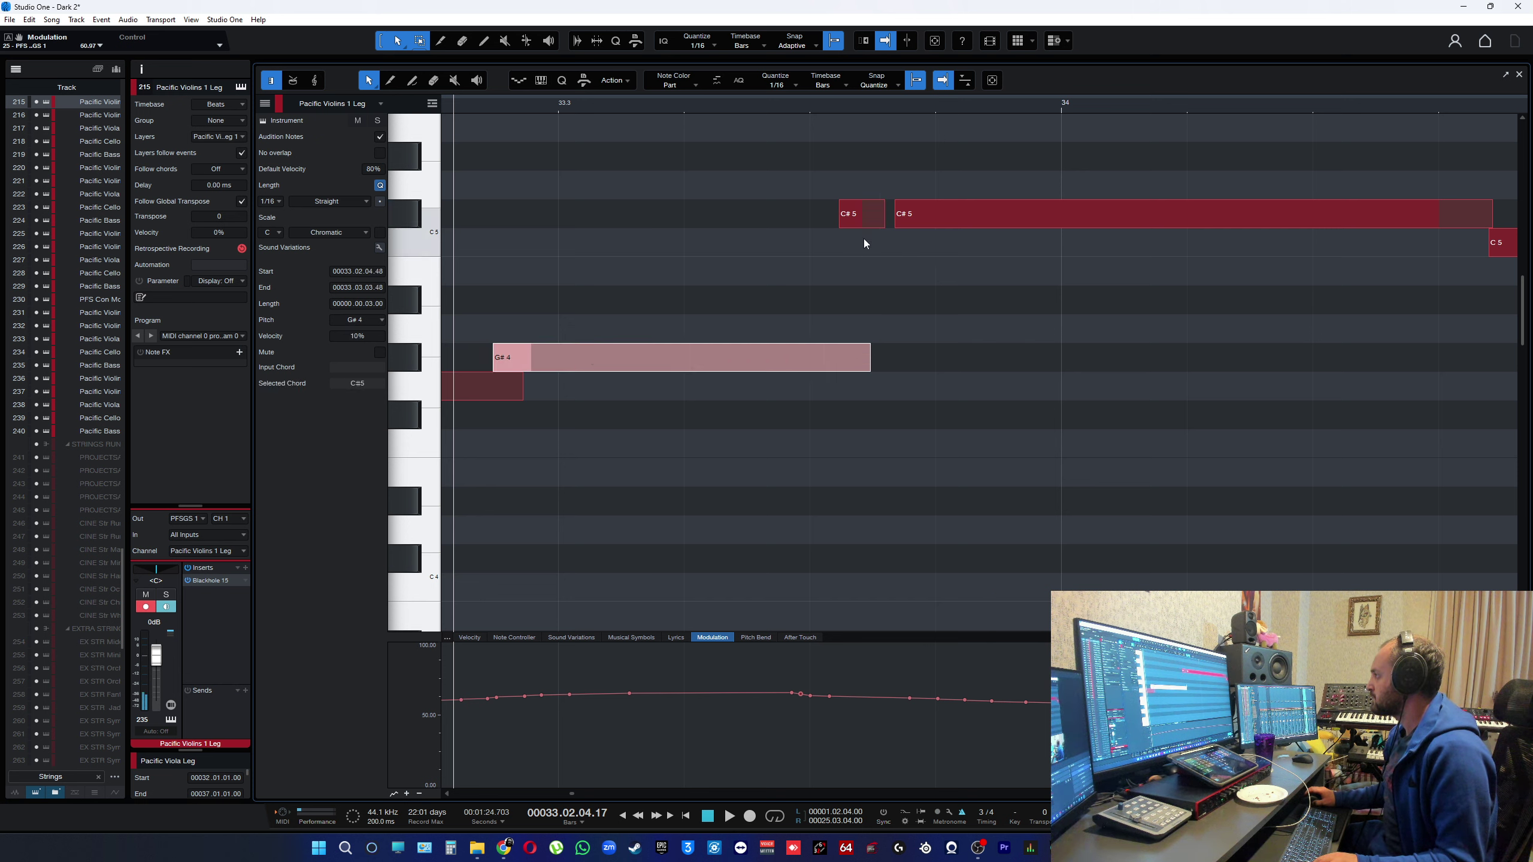
{"action": "left_click_drag", "start_coordinate": [835, 223], "coordinate": [859, 223]}
{"action": "left_click", "coordinate": [980, 418]}
{"action": "key", "text": "space"}
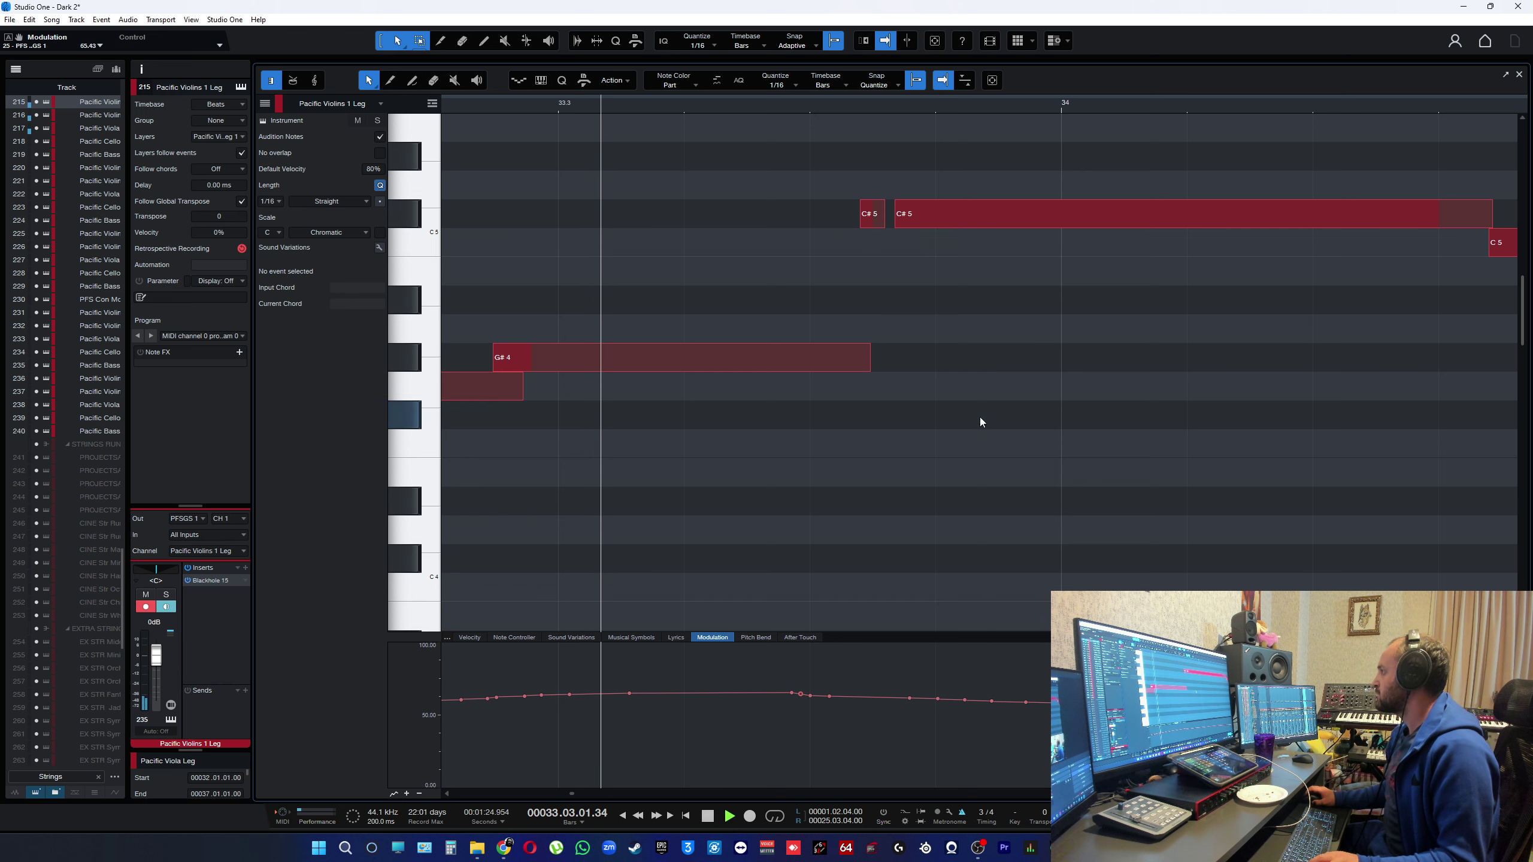
{"action": "scroll", "coordinate": [964, 447], "scroll_direction": "down", "scroll_amount": 3}
{"action": "key", "text": "space"}
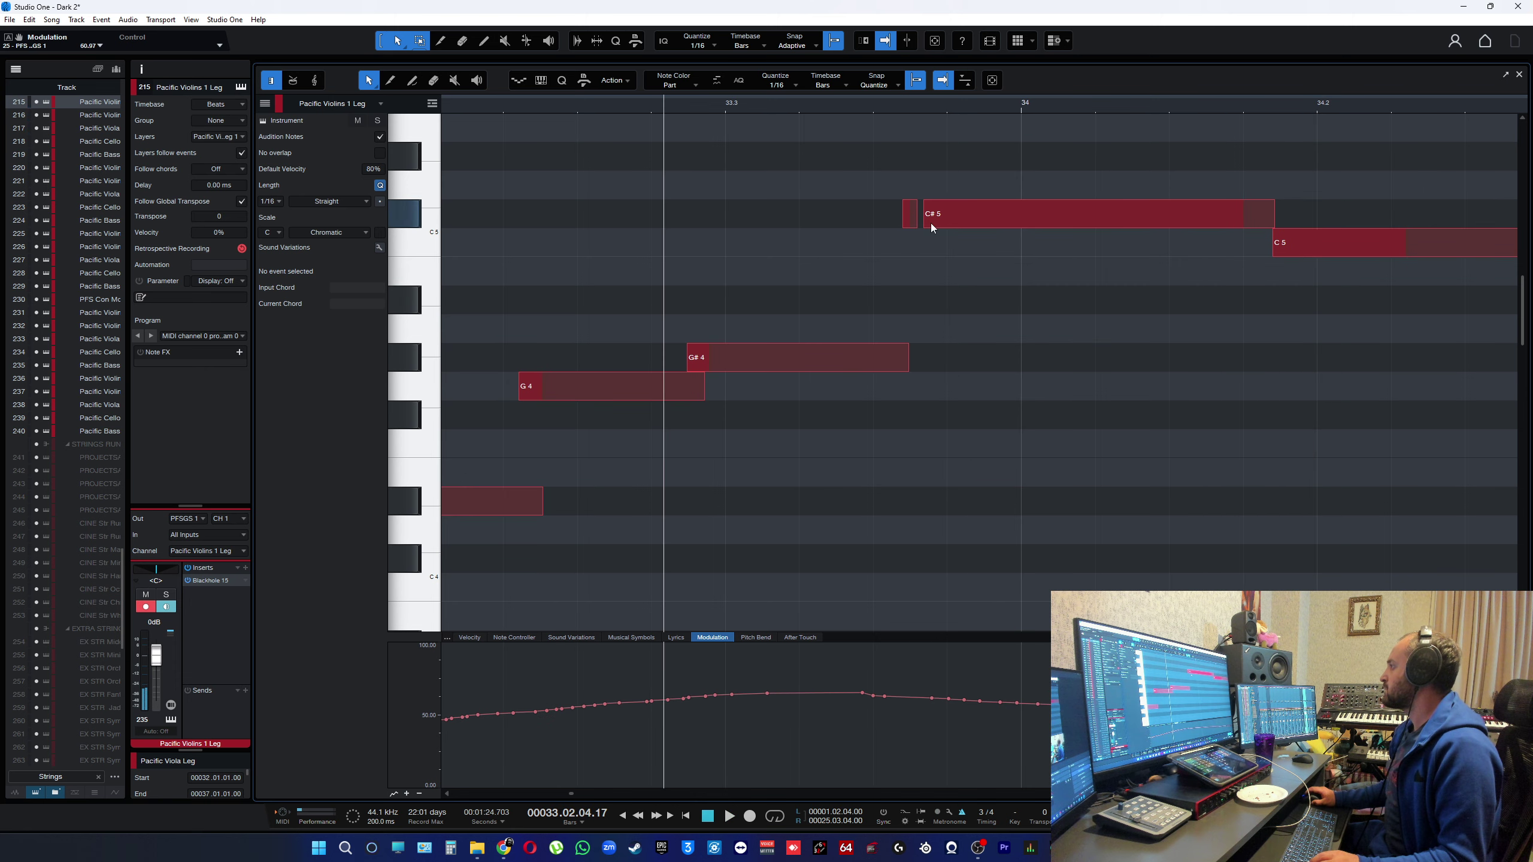
{"action": "key", "text": "space"}
{"action": "key", "text": "space"}
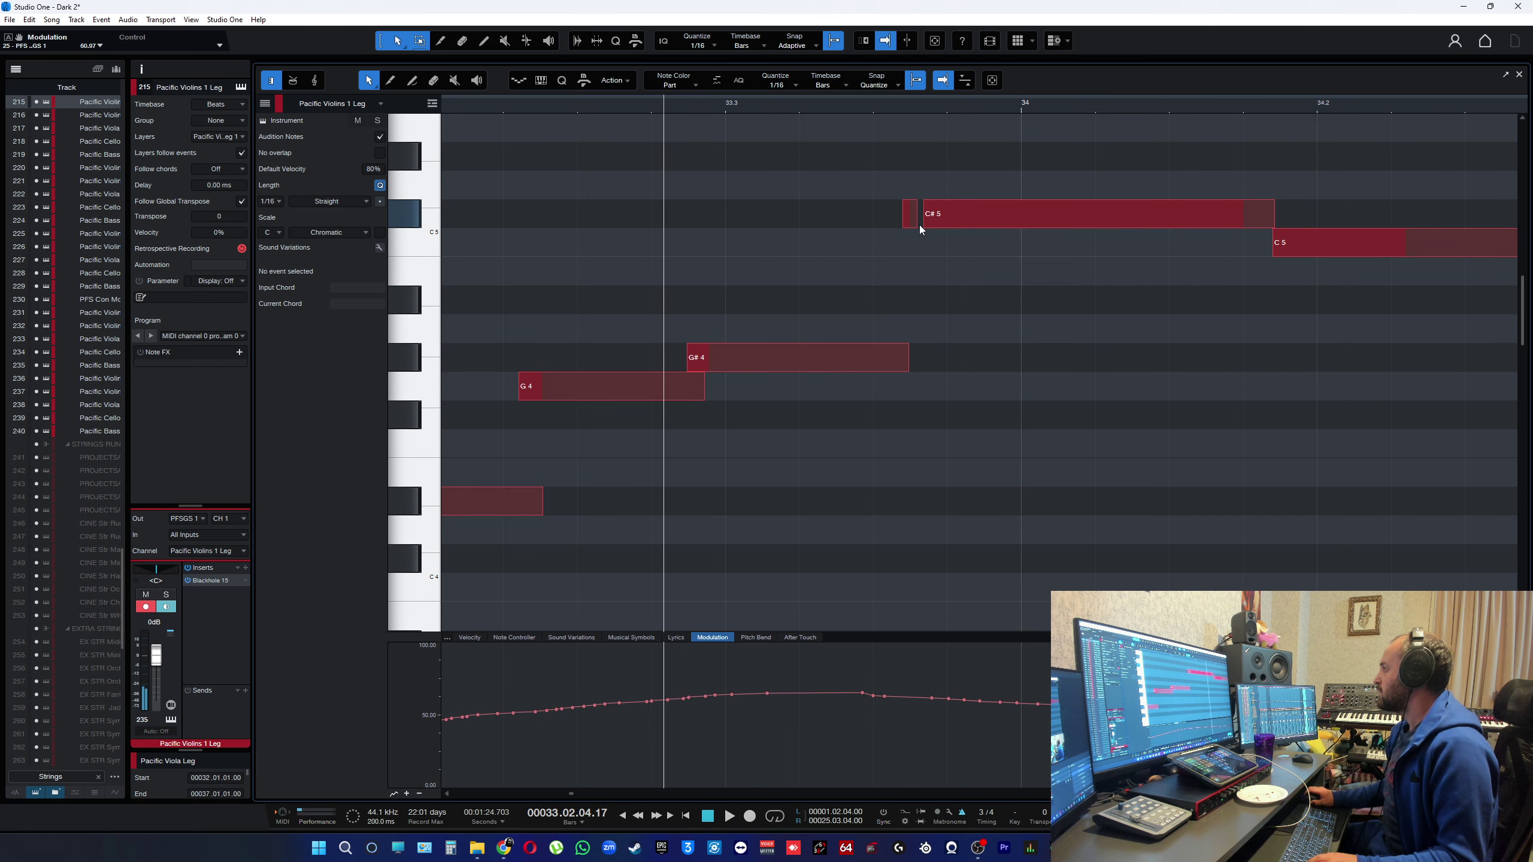
- Trim the G#4's end to 33.03.03.44, raise the short C#5's velocity to about 75%, and audition
{"action": "left_click_drag", "start_coordinate": [910, 356], "coordinate": [908, 355]}
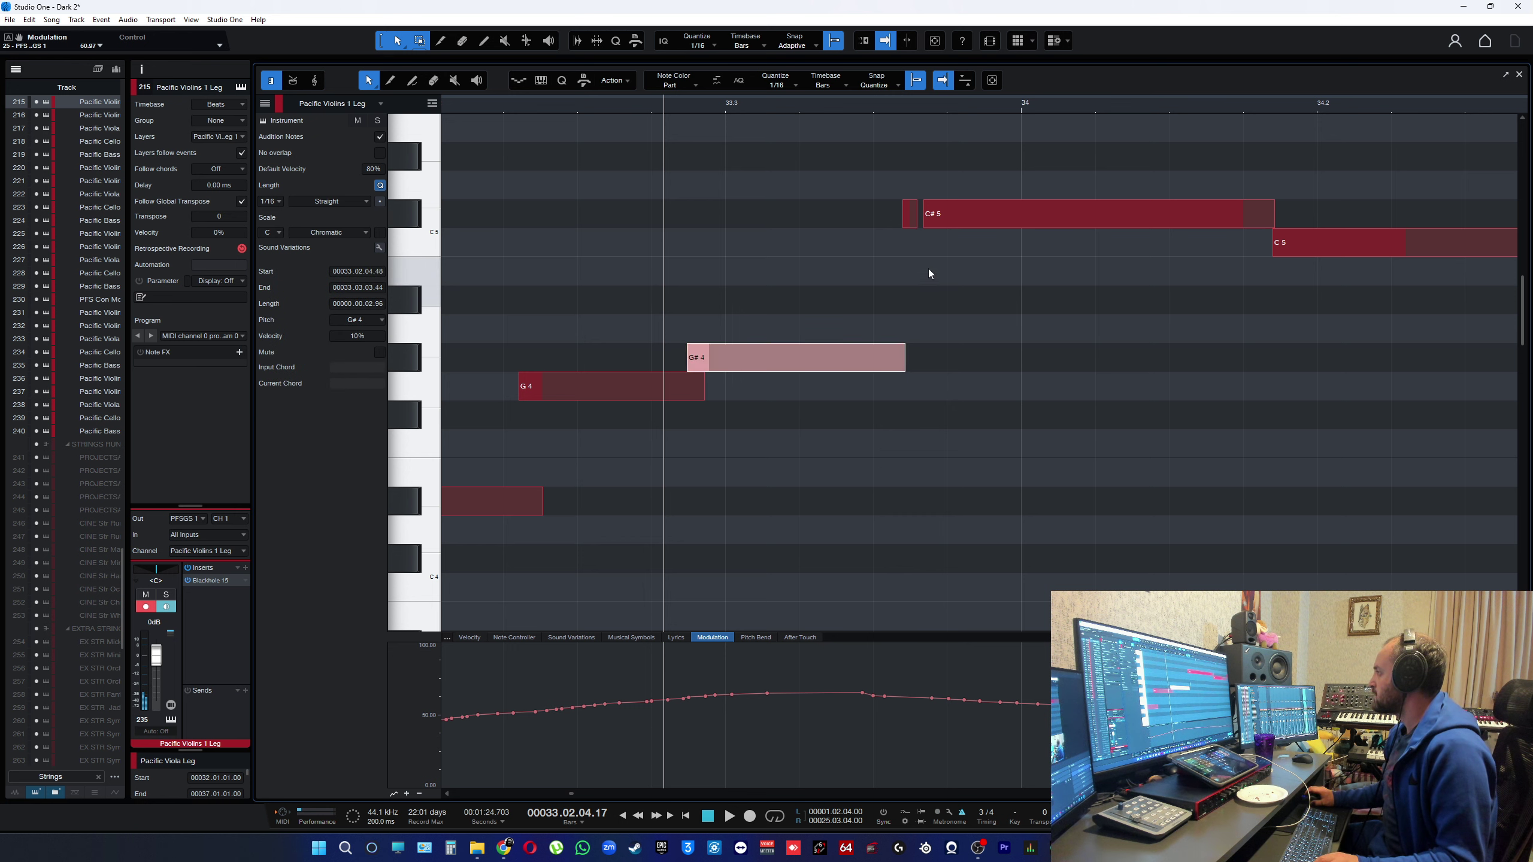
{"action": "scroll", "coordinate": [929, 270], "scroll_direction": "up", "scroll_amount": 5}
{"action": "key", "text": "space"}
{"action": "scroll", "coordinate": [951, 269], "scroll_direction": "down", "scroll_amount": 4}
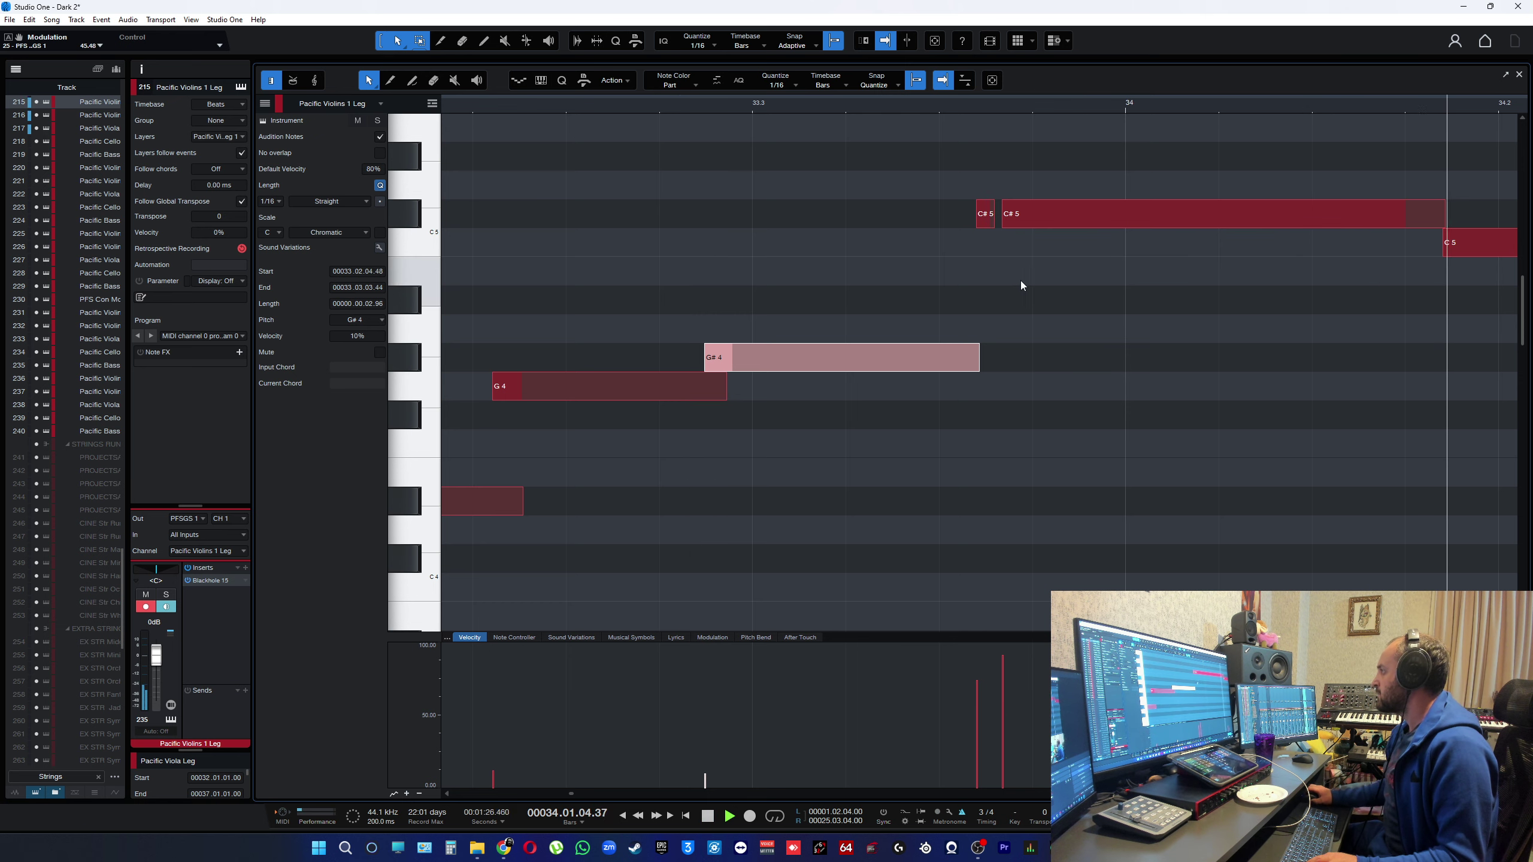
- Shift the short C#5 slightly later so it runs from 33.03.03.55 to 33.03.03.75, and audition
{"action": "key", "text": "space"}
{"action": "scroll", "coordinate": [779, 204], "scroll_direction": "up", "scroll_amount": 2}
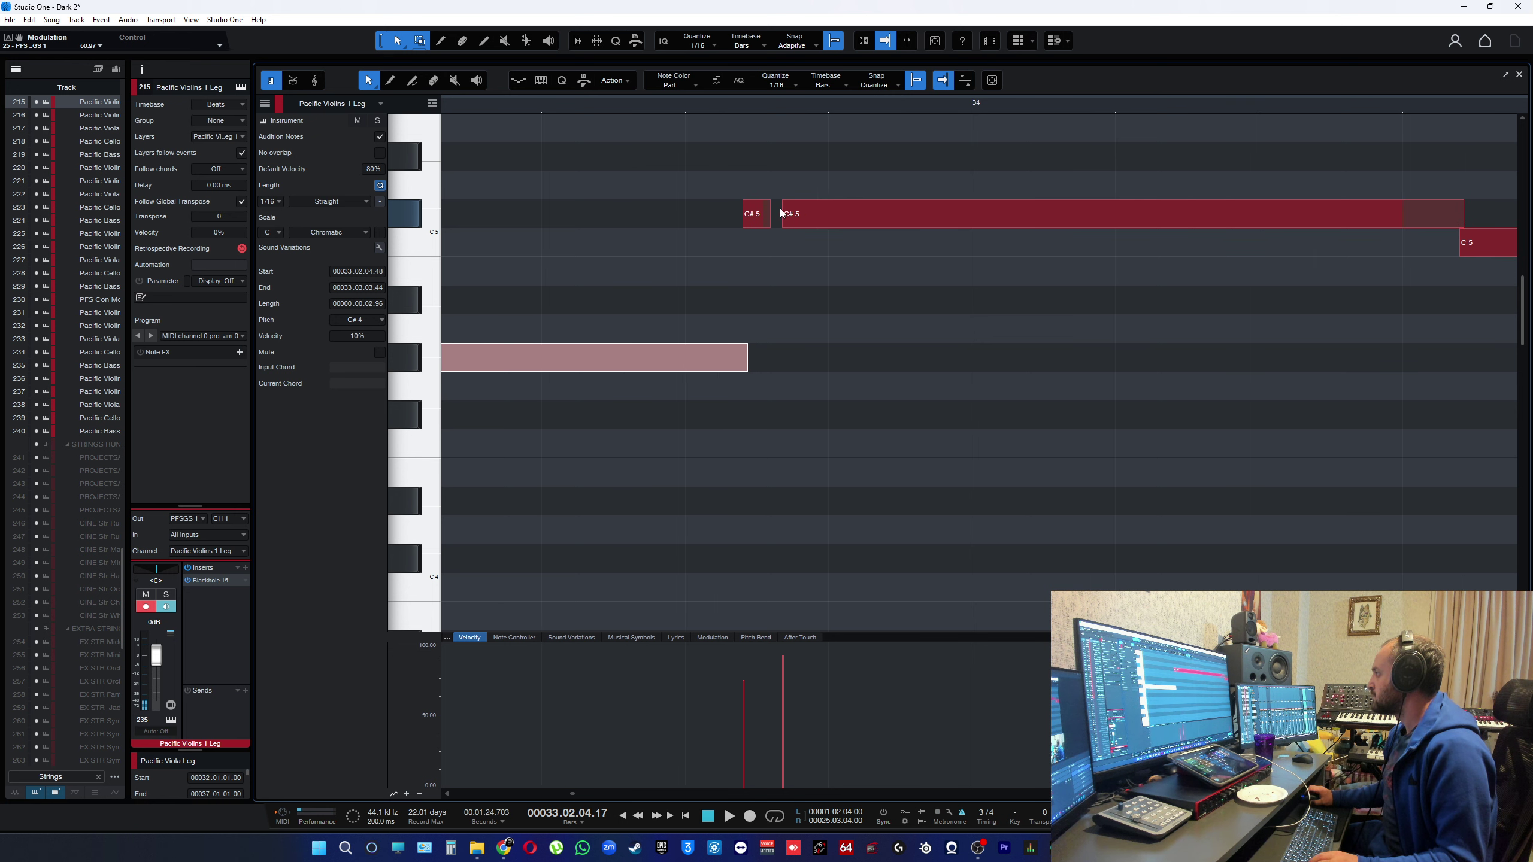
{"action": "mouse_move", "coordinate": [783, 215]}
{"action": "left_mouse_down"}
{"action": "mouse_move", "coordinate": [801, 214]}
{"action": "mouse_move", "coordinate": [782, 218]}
{"action": "left_mouse_up"}
{"action": "key", "text": "space"}
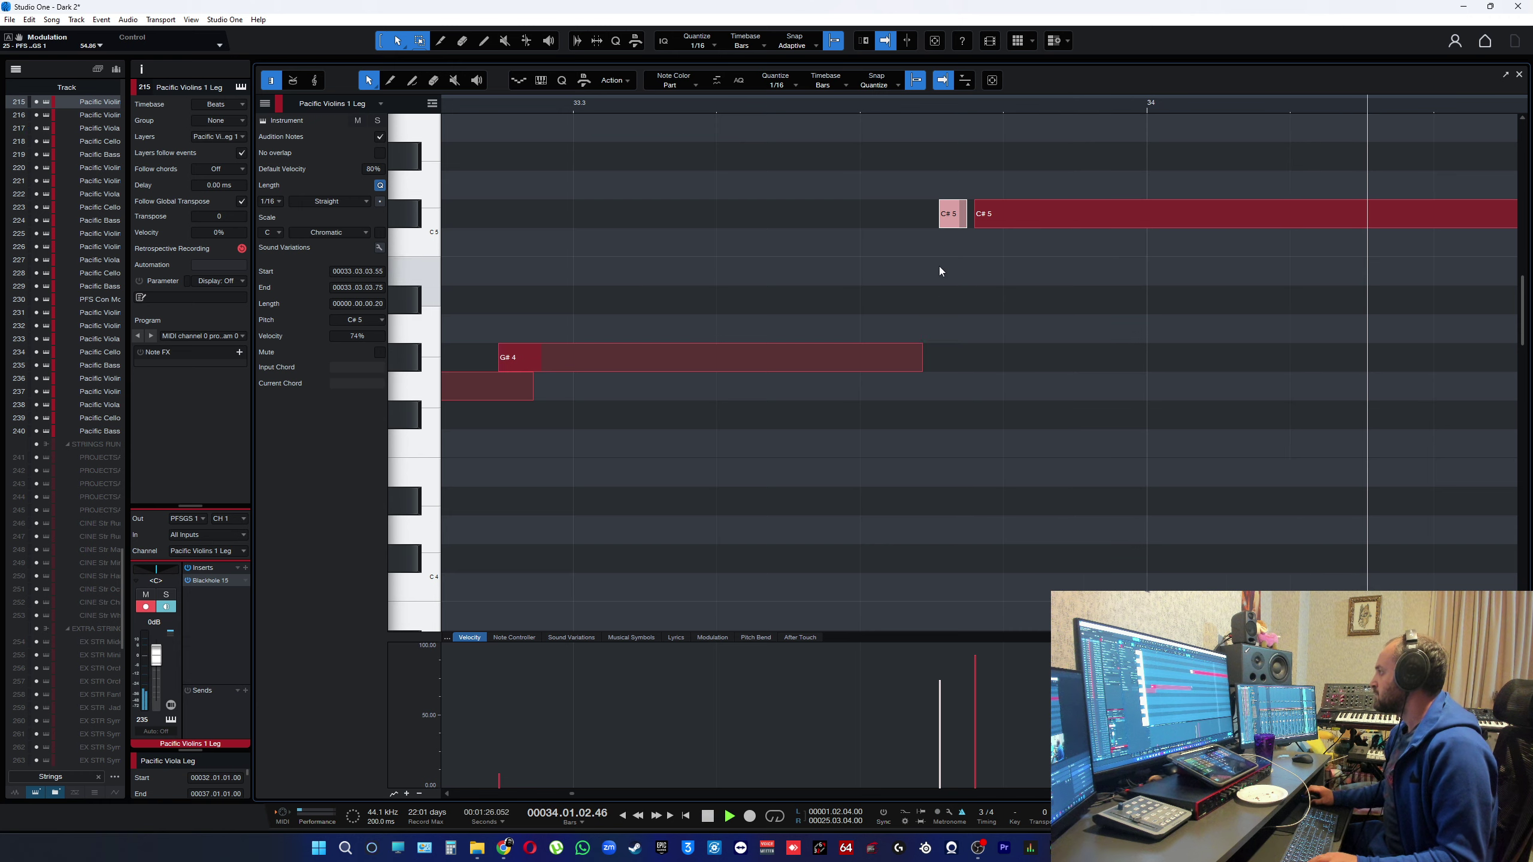
- Make the short C#5 start slightly earlier, extend the G#4's end to 33.03.03.52, and audition
{"action": "key", "text": "space"}
{"action": "key", "text": "space"}
{"action": "scroll", "coordinate": [959, 371], "scroll_direction": "down", "scroll_amount": 2}
{"action": "scroll", "coordinate": [964, 366], "scroll_direction": "down", "scroll_amount": 2}
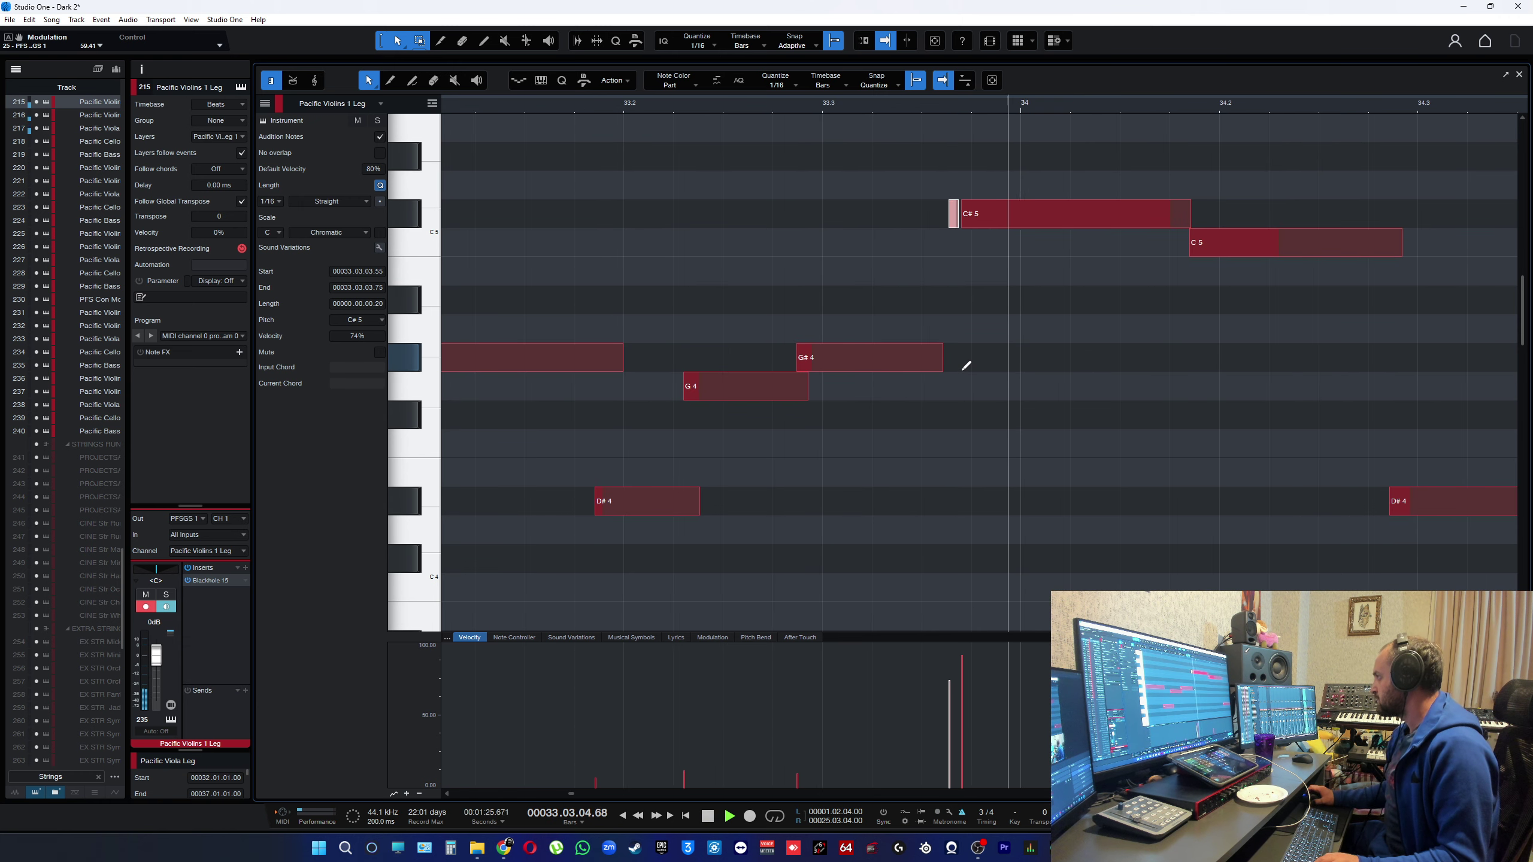
{"action": "scroll", "coordinate": [942, 349], "scroll_direction": "up", "scroll_amount": 4}
{"action": "left_click_drag", "start_coordinate": [962, 220], "coordinate": [954, 221]}
{"action": "left_click_drag", "start_coordinate": [941, 340], "coordinate": [955, 342]}
{"action": "key", "text": "space"}
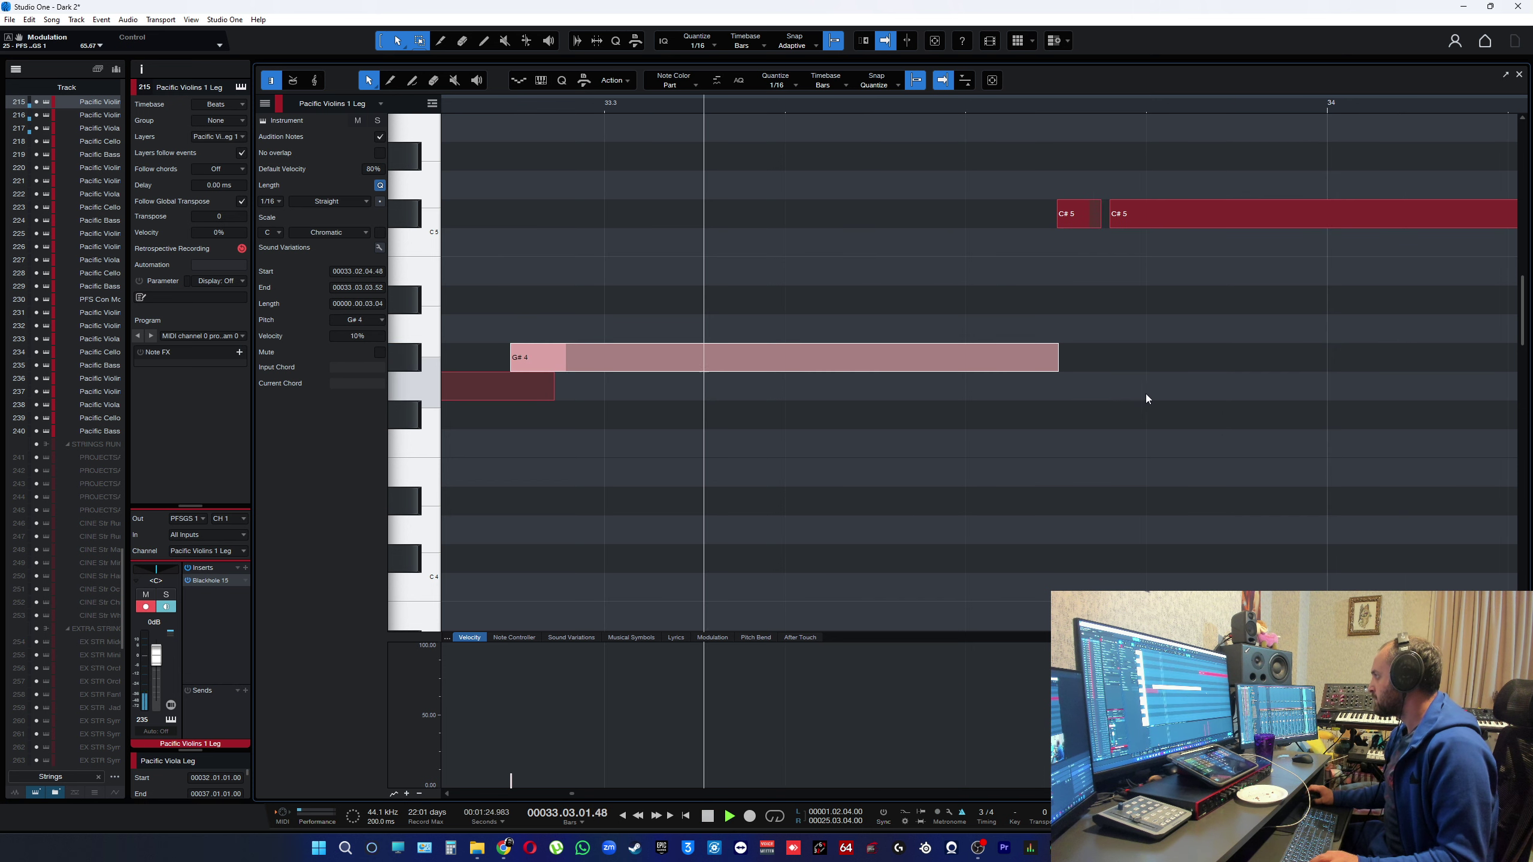
- Return to the arrangement and replay the layered Performance Strings parts from 33.02.04.17
{"action": "scroll", "coordinate": [1057, 390], "scroll_direction": "down", "scroll_amount": 3}
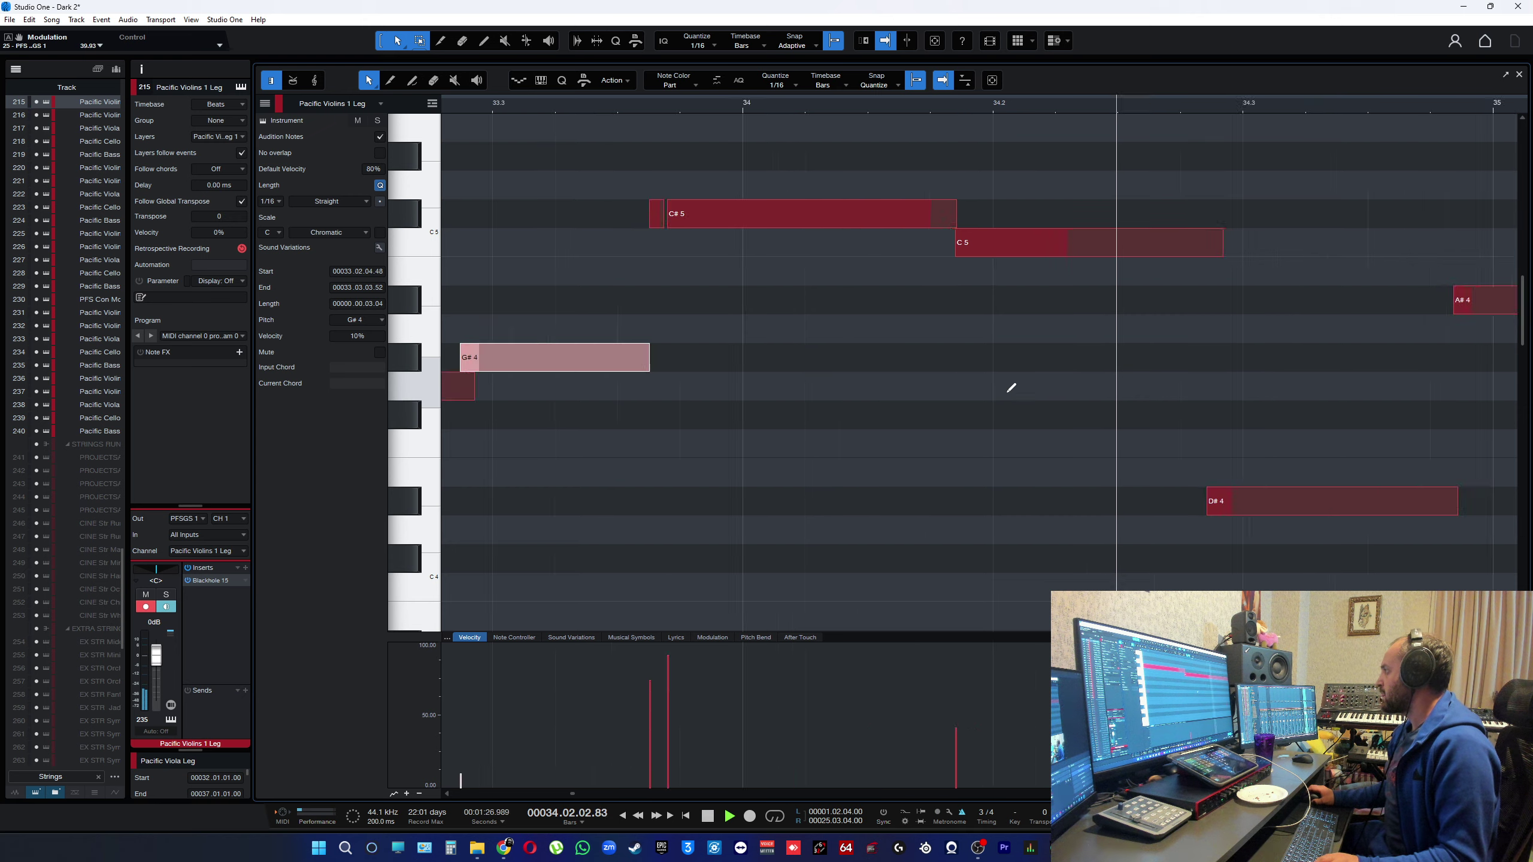
{"action": "left_click", "coordinate": [1519, 75]}
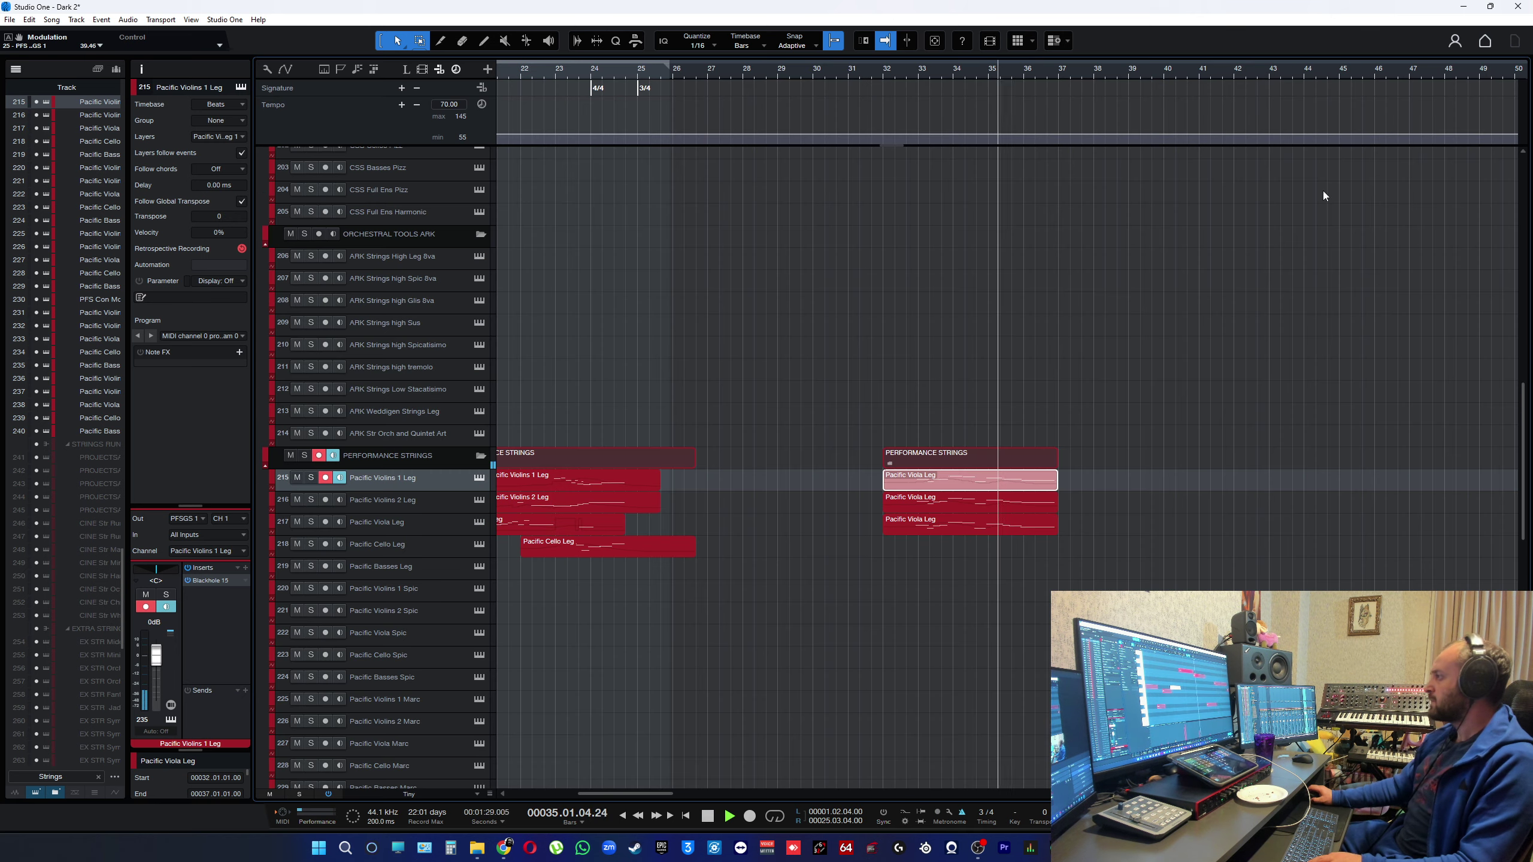
{"action": "key", "text": "space"}
{"action": "key", "text": "space"}
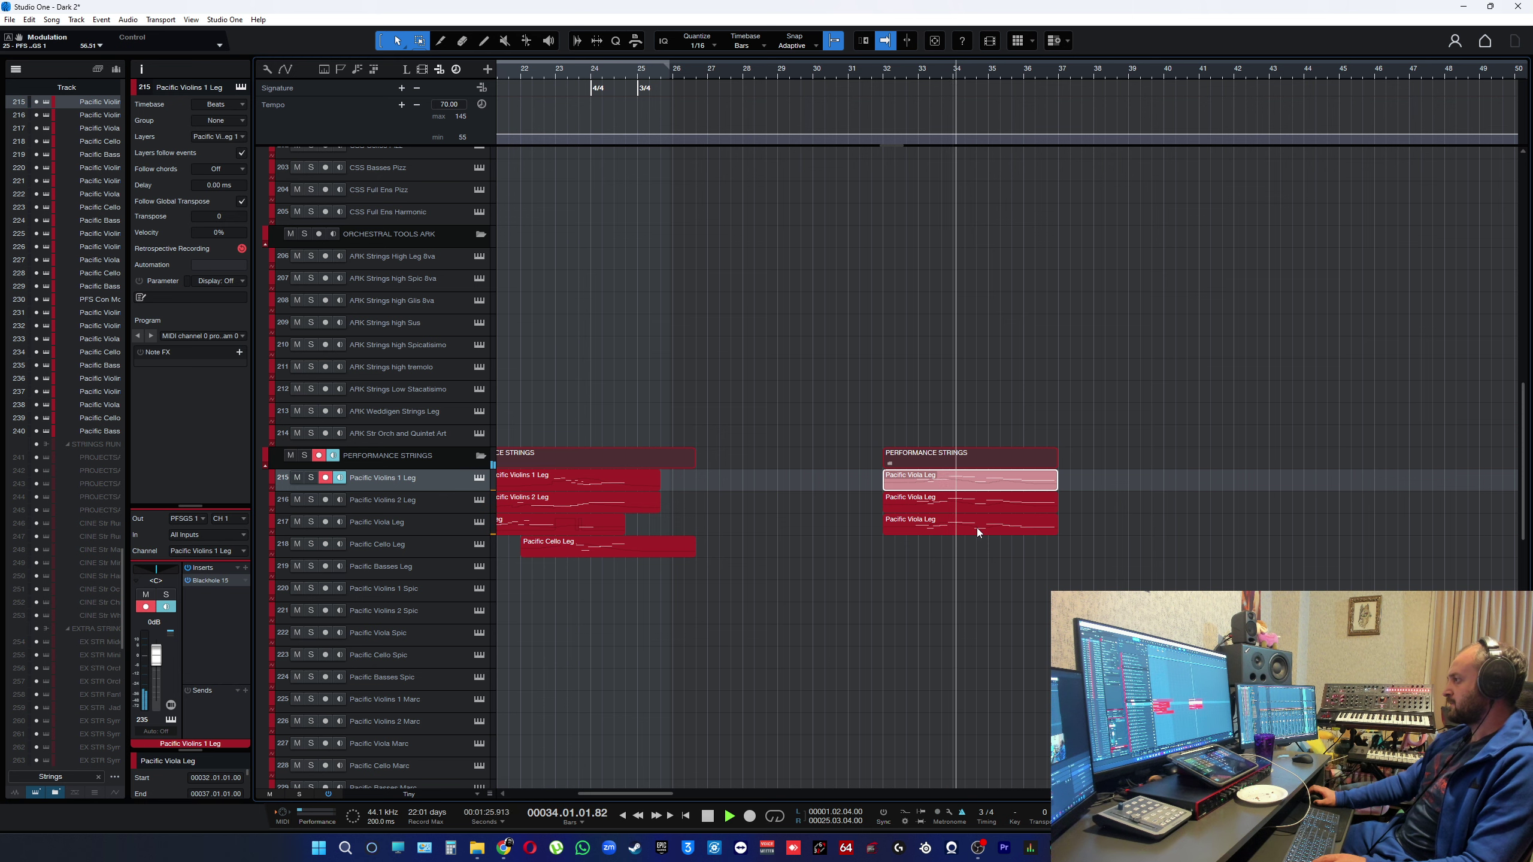
{"action": "key", "text": "space"}
{"action": "key", "text": "space"}
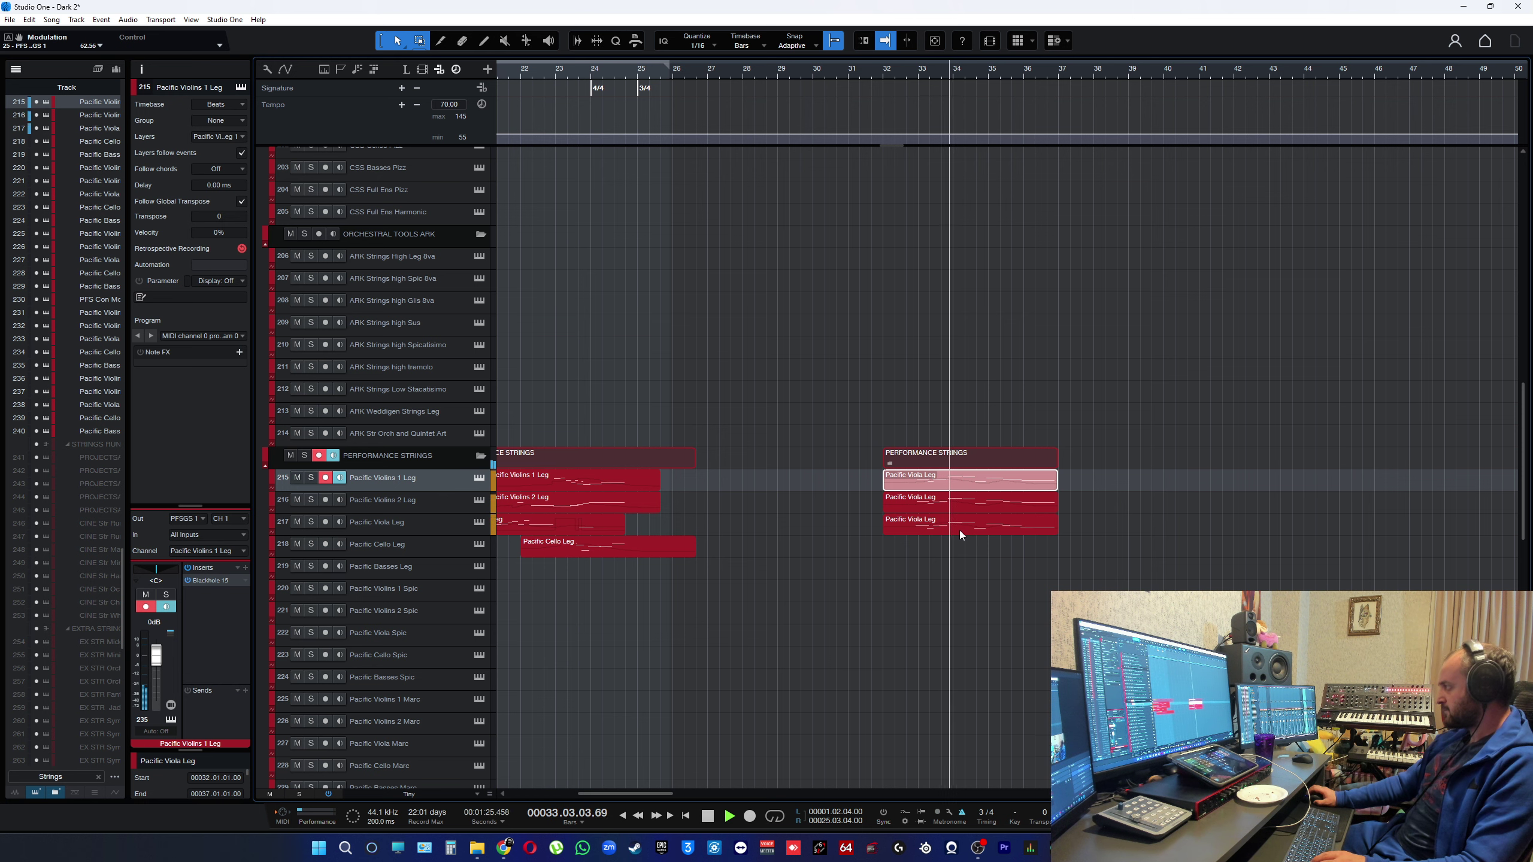
- Open the Pacific Viola Leg part at bar 32, audition its notes, and return to the arrangement
{"action": "key", "text": "space"}
{"action": "double_click", "coordinate": [961, 530]}
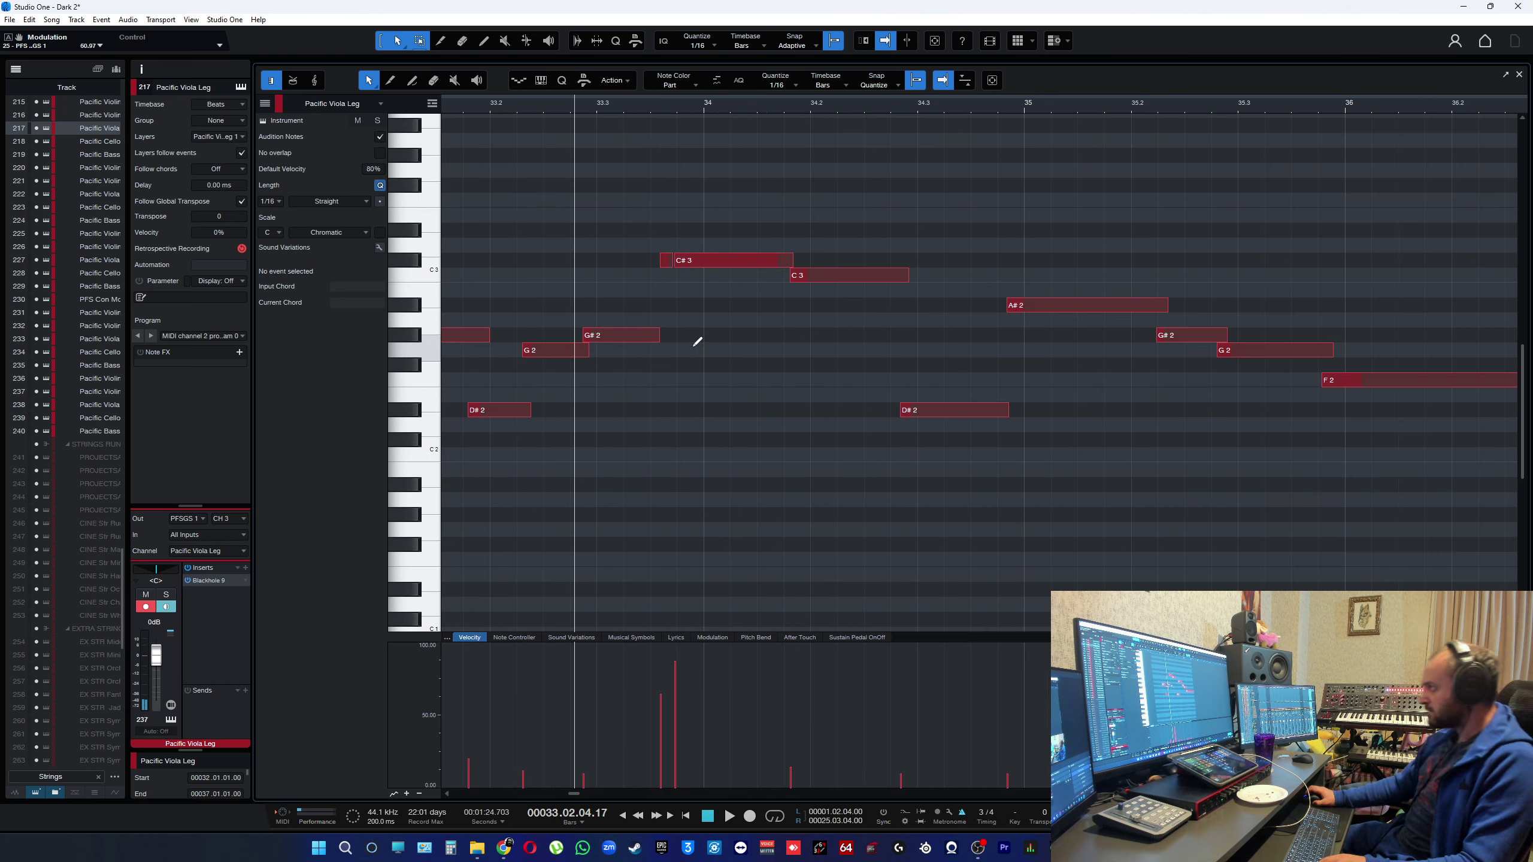
{"action": "key", "text": "space"}
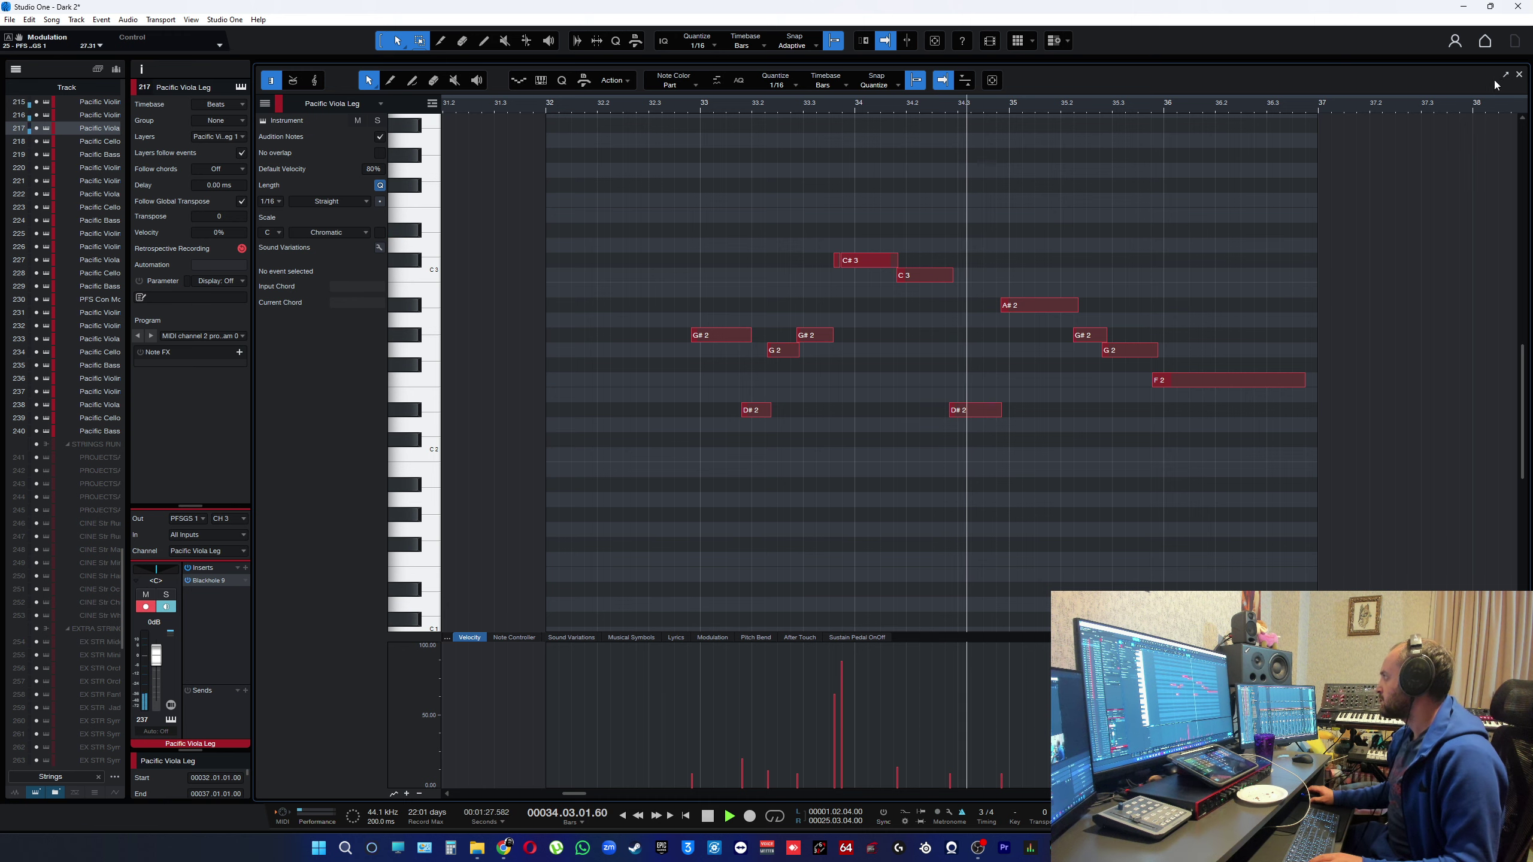
{"action": "key", "text": "F2"}
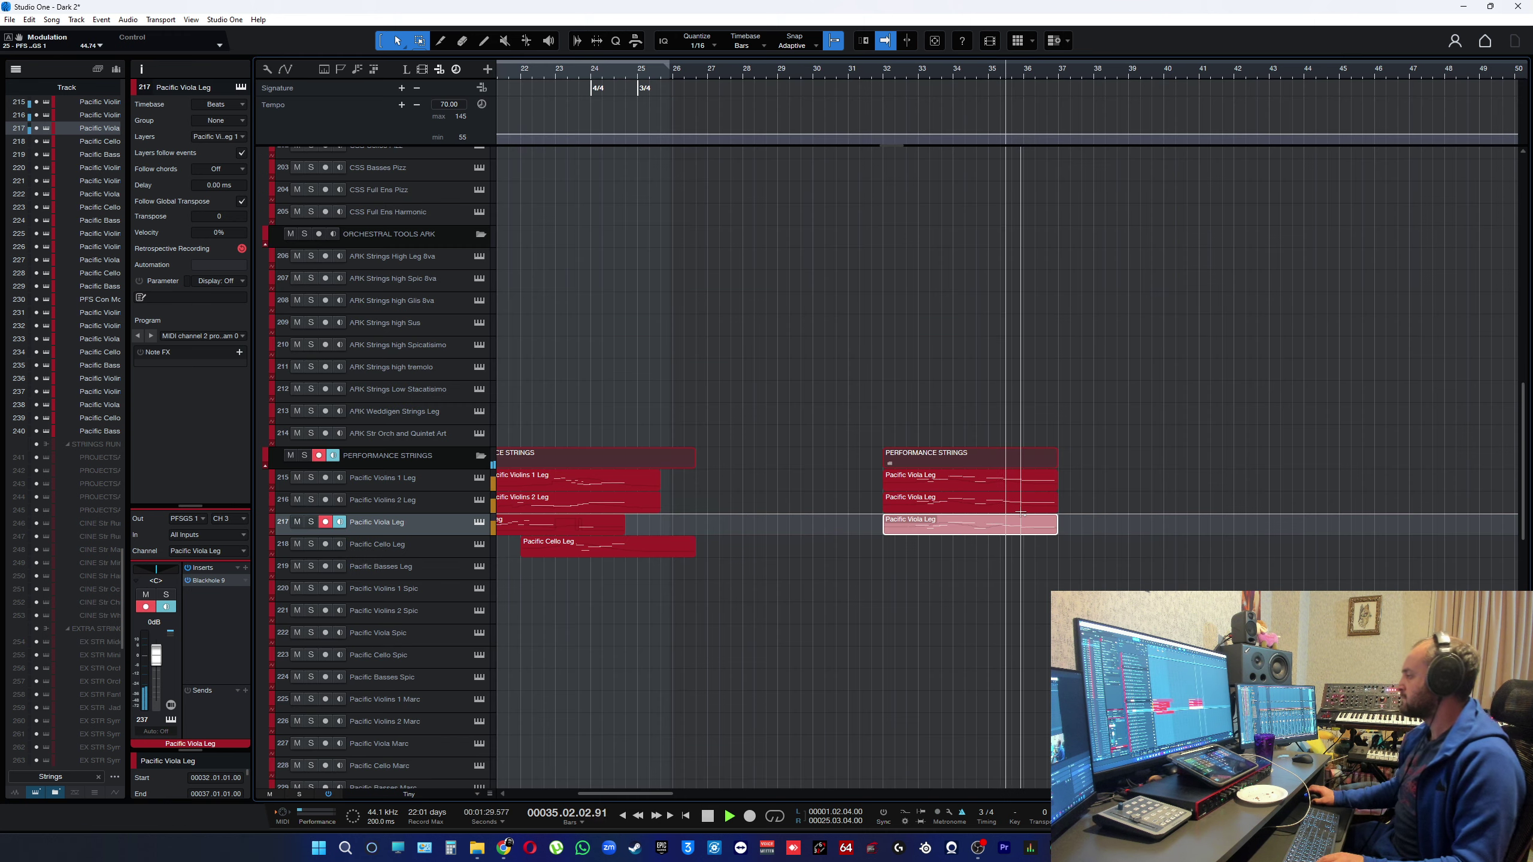
- Select the Pacific Cello Leg track and start playback from just before bar 28
{"action": "scroll", "coordinate": [1020, 514], "scroll_direction": "down", "scroll_amount": 2}
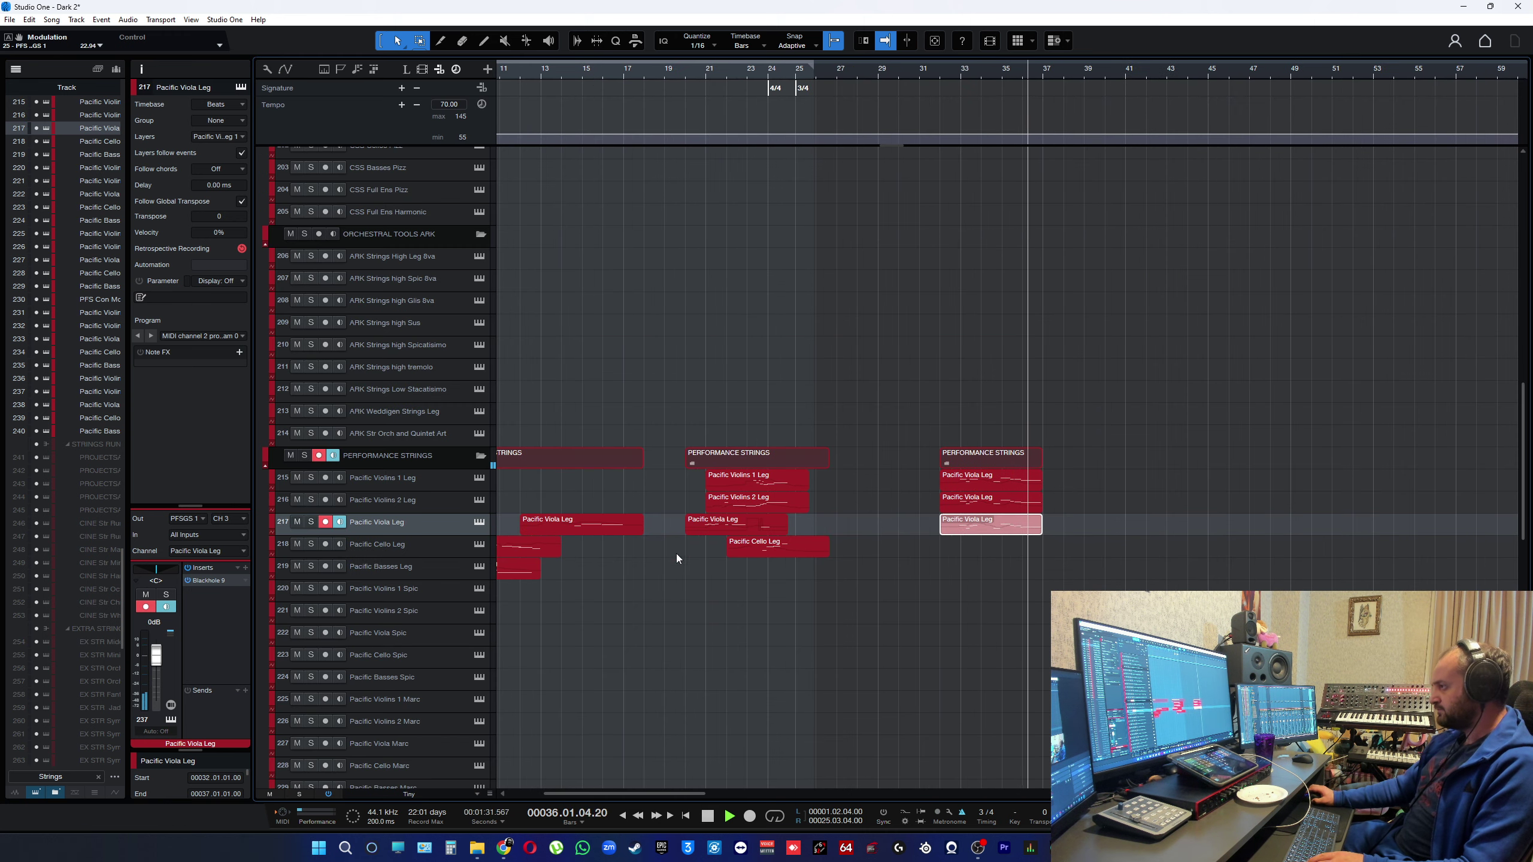
{"action": "left_click", "coordinate": [414, 547]}
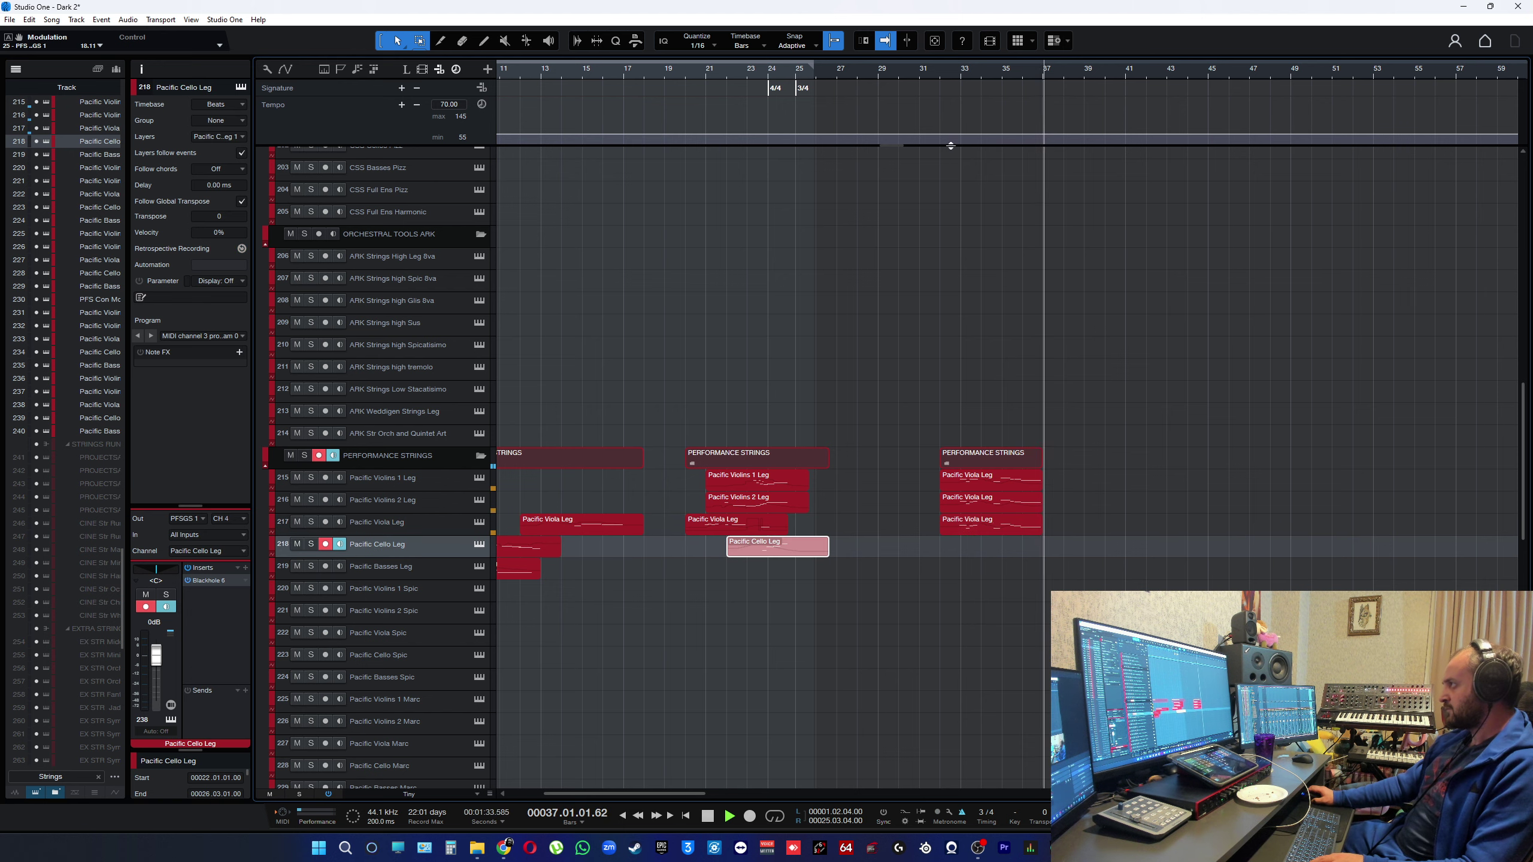
{"action": "key", "text": "space"}
{"action": "left_click", "coordinate": [905, 72]}
{"action": "scroll", "coordinate": [964, 417], "scroll_direction": "up", "scroll_amount": 5}
{"action": "scroll", "coordinate": [966, 421], "scroll_direction": "up", "scroll_amount": 10}
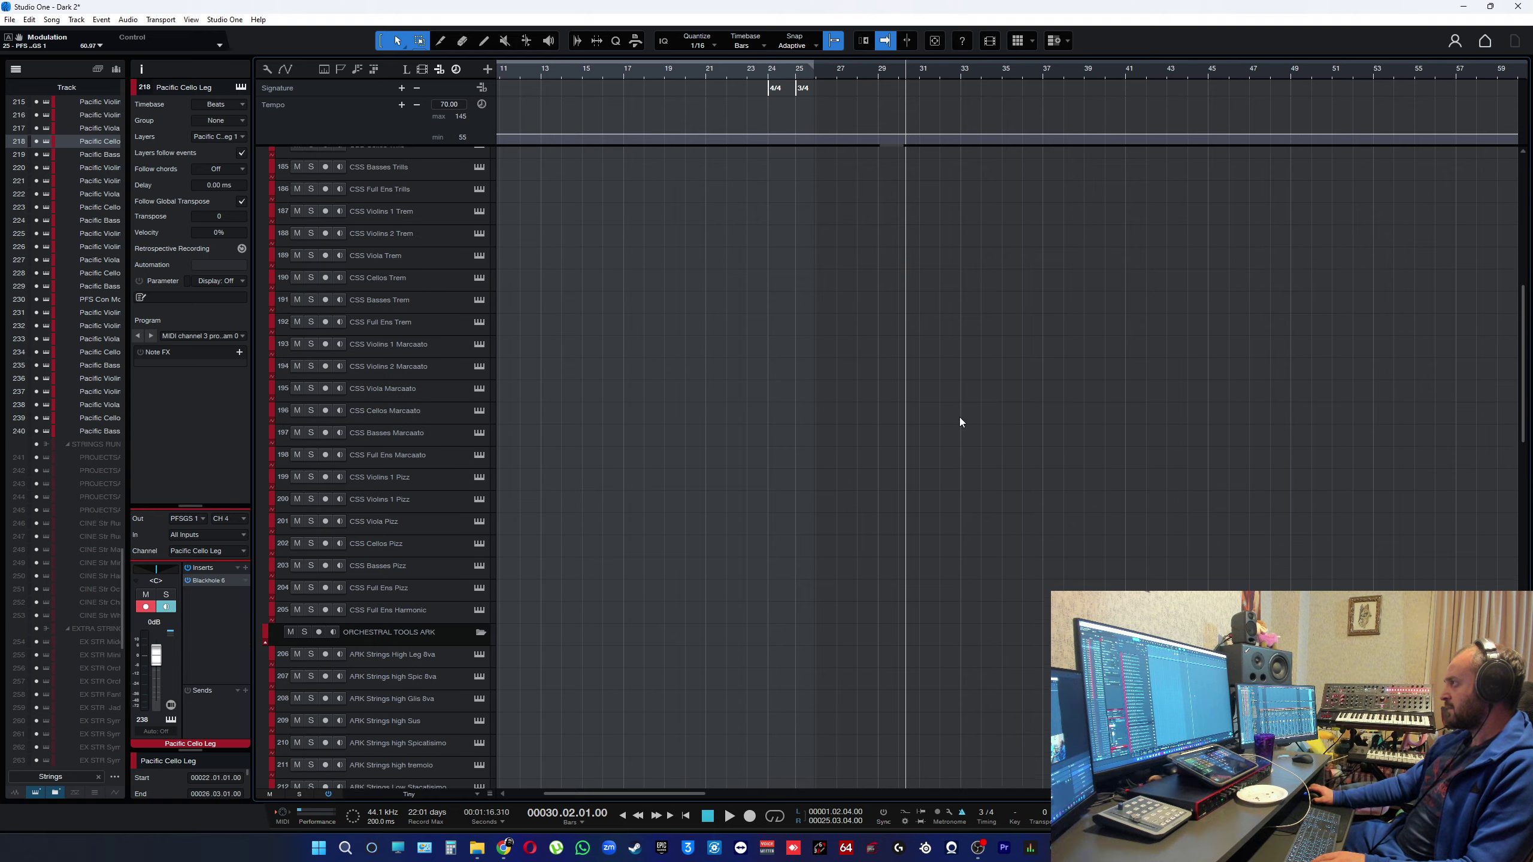
{"action": "left_click", "coordinate": [855, 70]}
{"action": "key", "text": "space"}
- Examine the CSS Viola and Cellos legato parts in Cinematic Strings from bar 28 onward while the passage plays
{"action": "scroll", "coordinate": [851, 407], "scroll_direction": "up", "scroll_amount": 4}
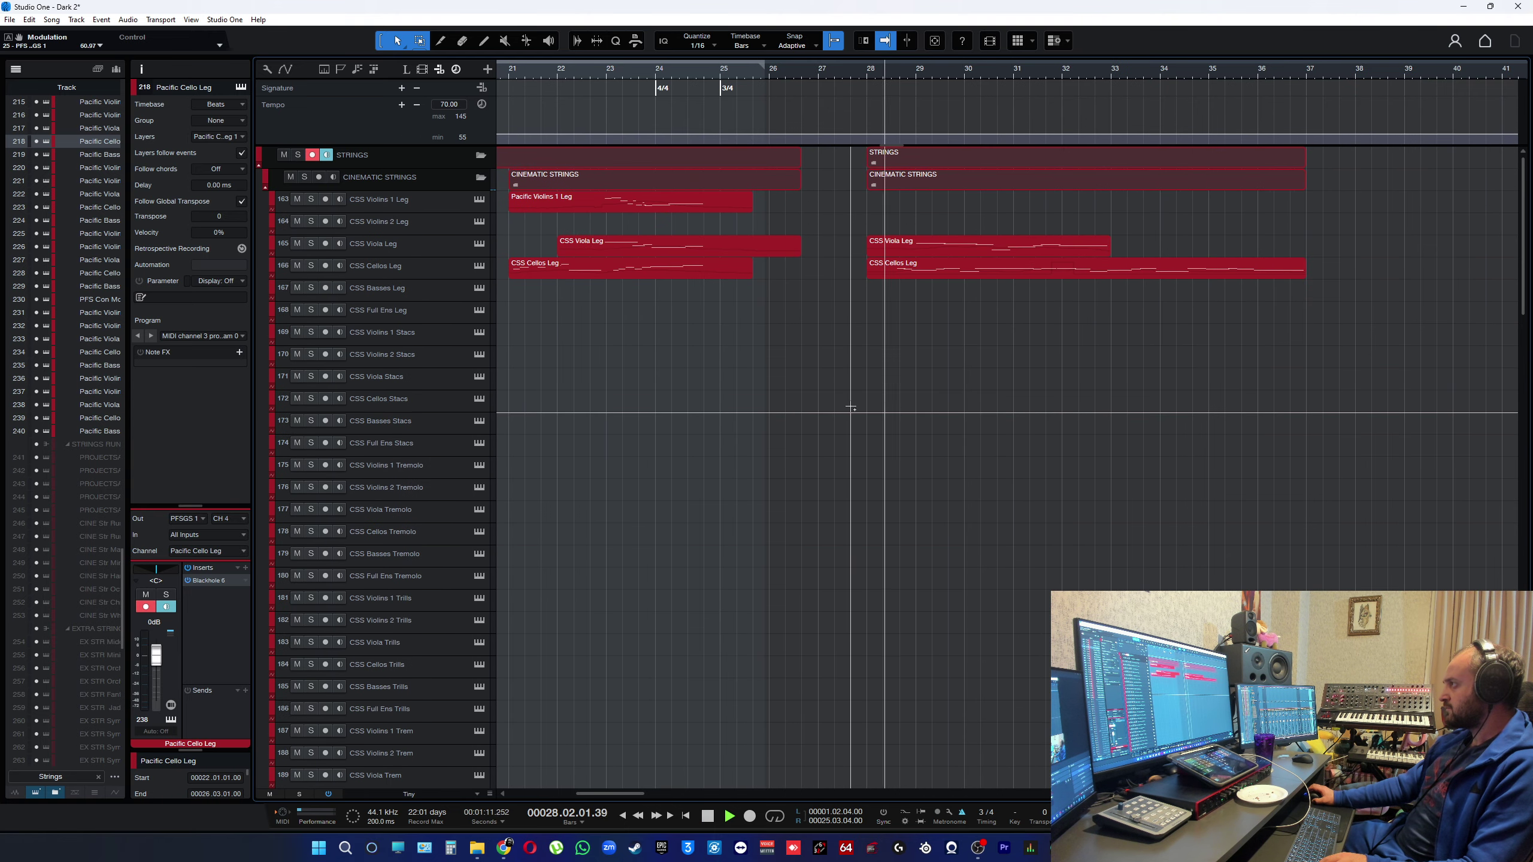
{"action": "scroll", "coordinate": [850, 407], "scroll_direction": "down", "scroll_amount": 5}
{"action": "scroll", "coordinate": [851, 408], "scroll_direction": "up", "scroll_amount": 4}
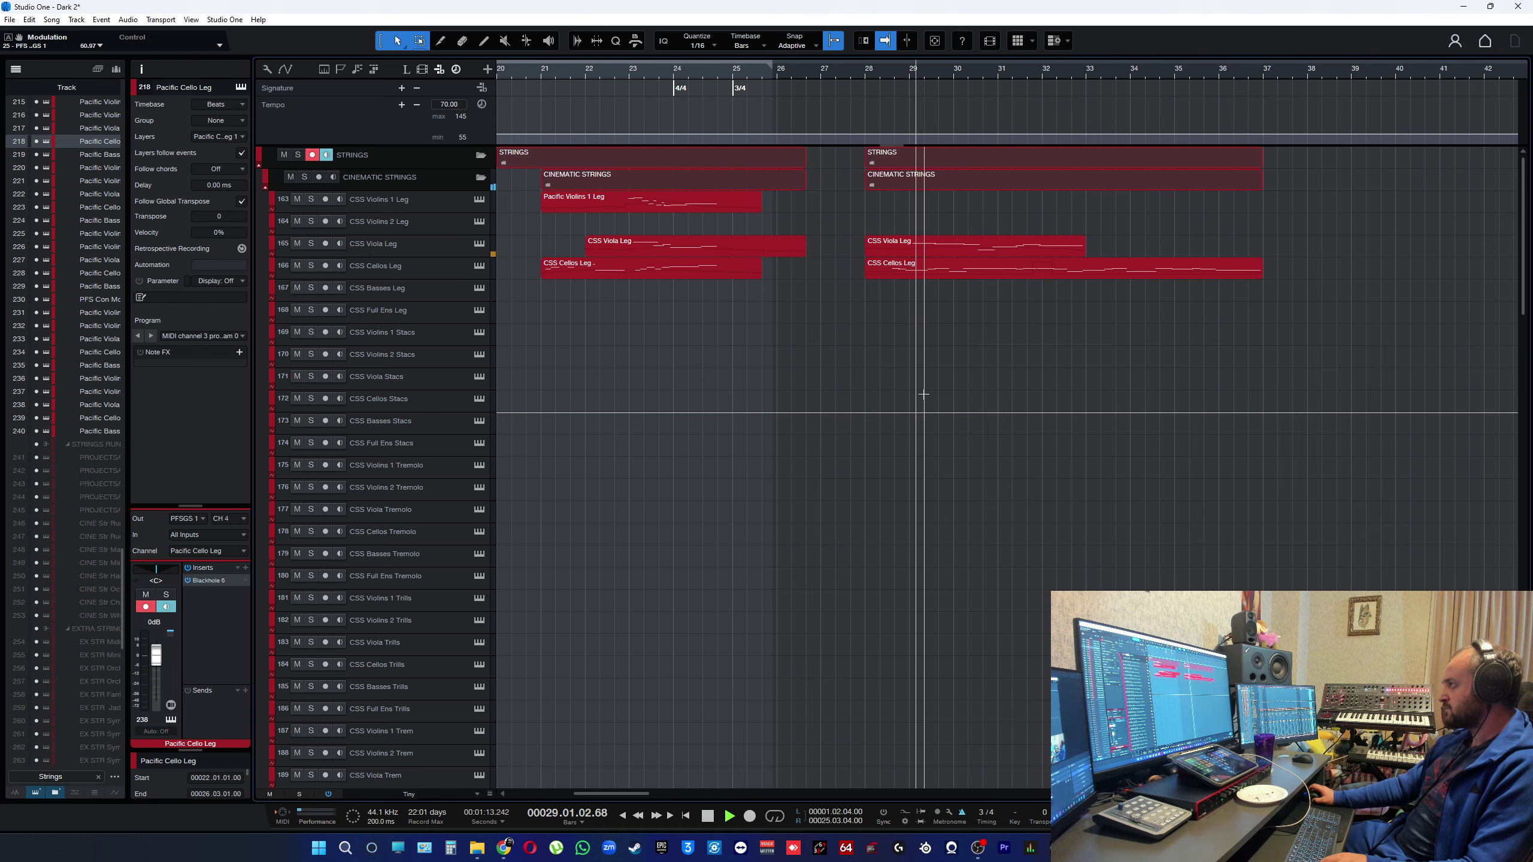
{"action": "scroll", "coordinate": [923, 394], "scroll_direction": "up", "scroll_amount": 2}
{"action": "scroll", "coordinate": [923, 396], "scroll_direction": "up", "scroll_amount": 2}
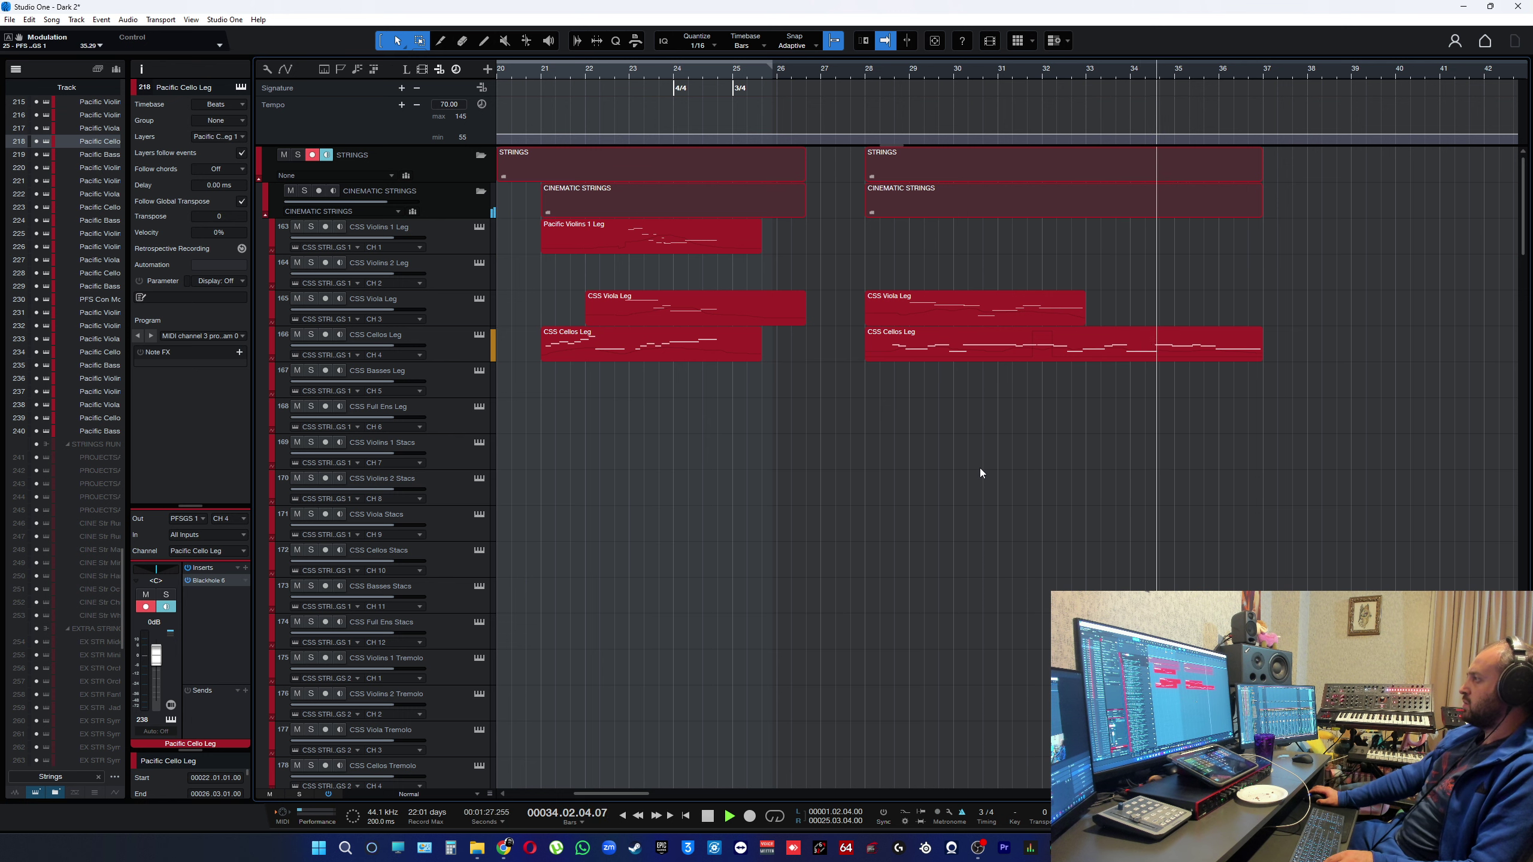
{"action": "scroll", "coordinate": [980, 470], "scroll_direction": "down", "scroll_amount": 2}
{"action": "scroll", "coordinate": [979, 470], "scroll_direction": "down", "scroll_amount": 3}
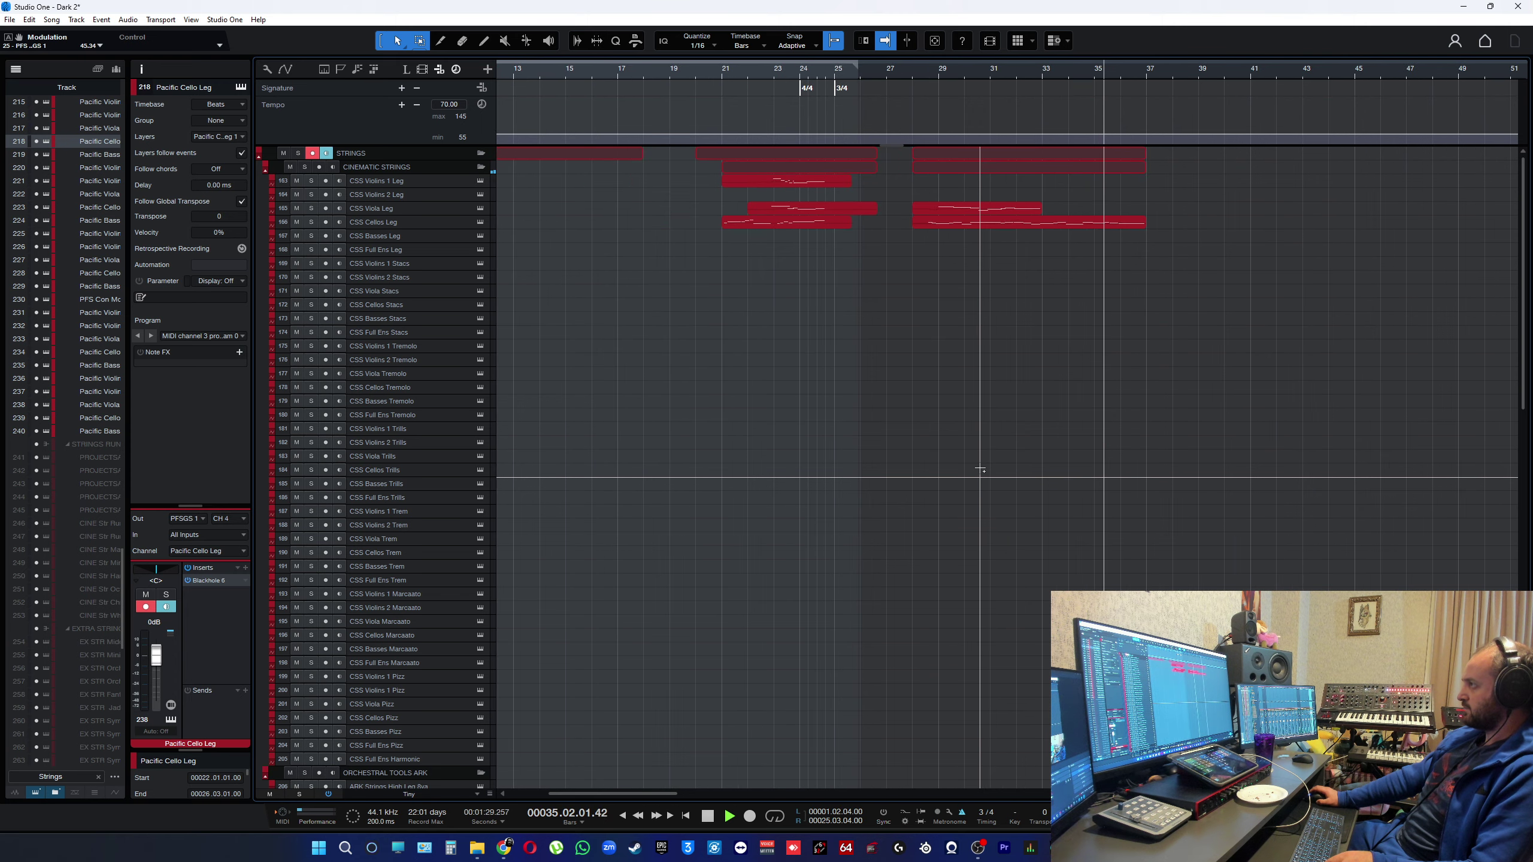
{"action": "scroll", "coordinate": [979, 469], "scroll_direction": "up", "scroll_amount": 2}
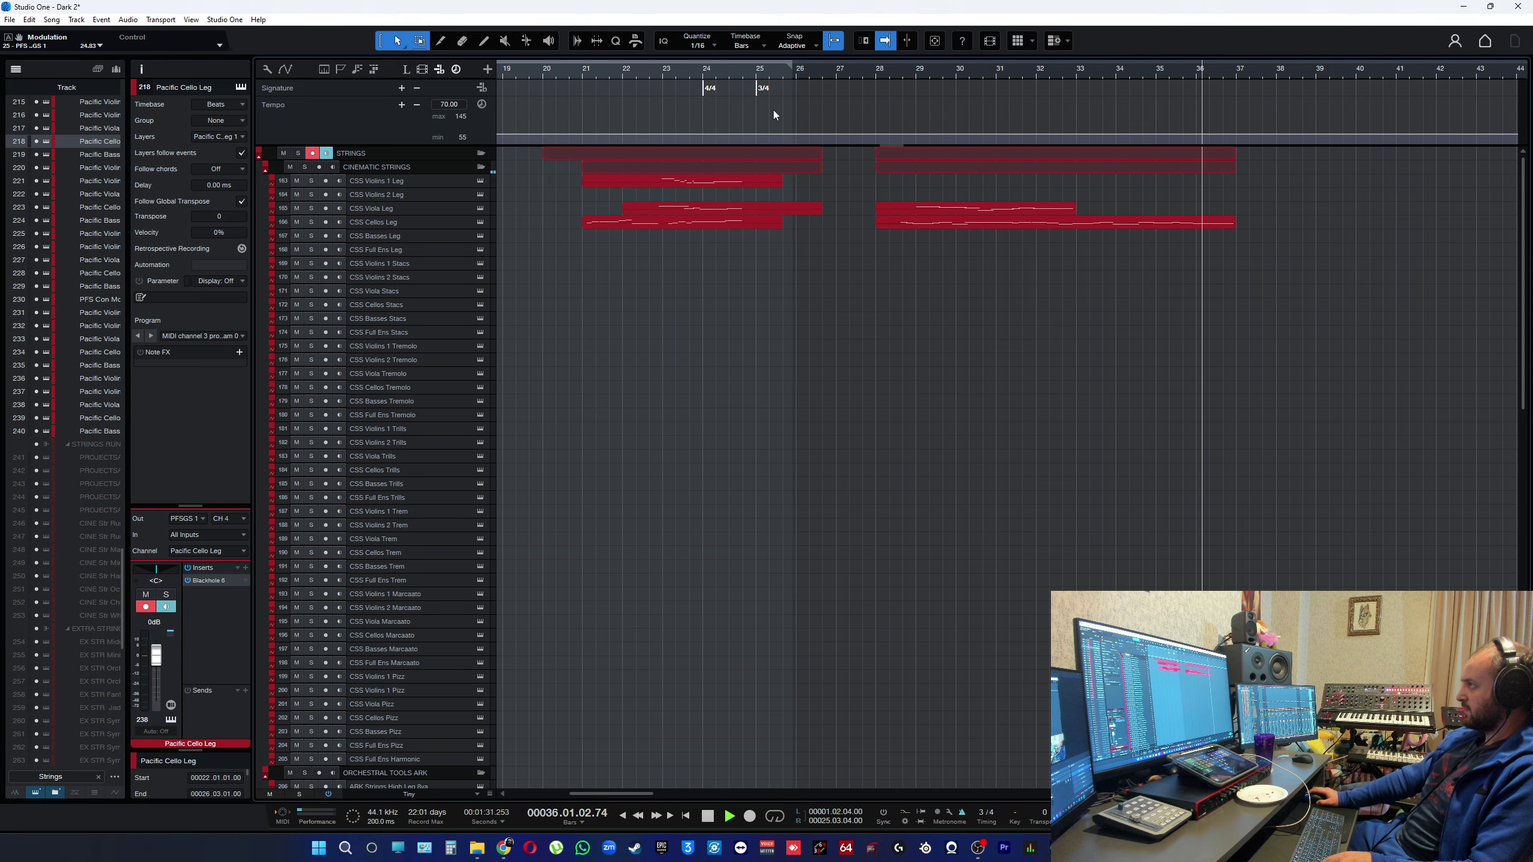
- Audition the strings phrase leading into bar 28, replaying it from 23.03.02.00
{"action": "left_click", "coordinate": [729, 71]}
{"action": "scroll", "coordinate": [777, 390], "scroll_direction": "up", "scroll_amount": 3}
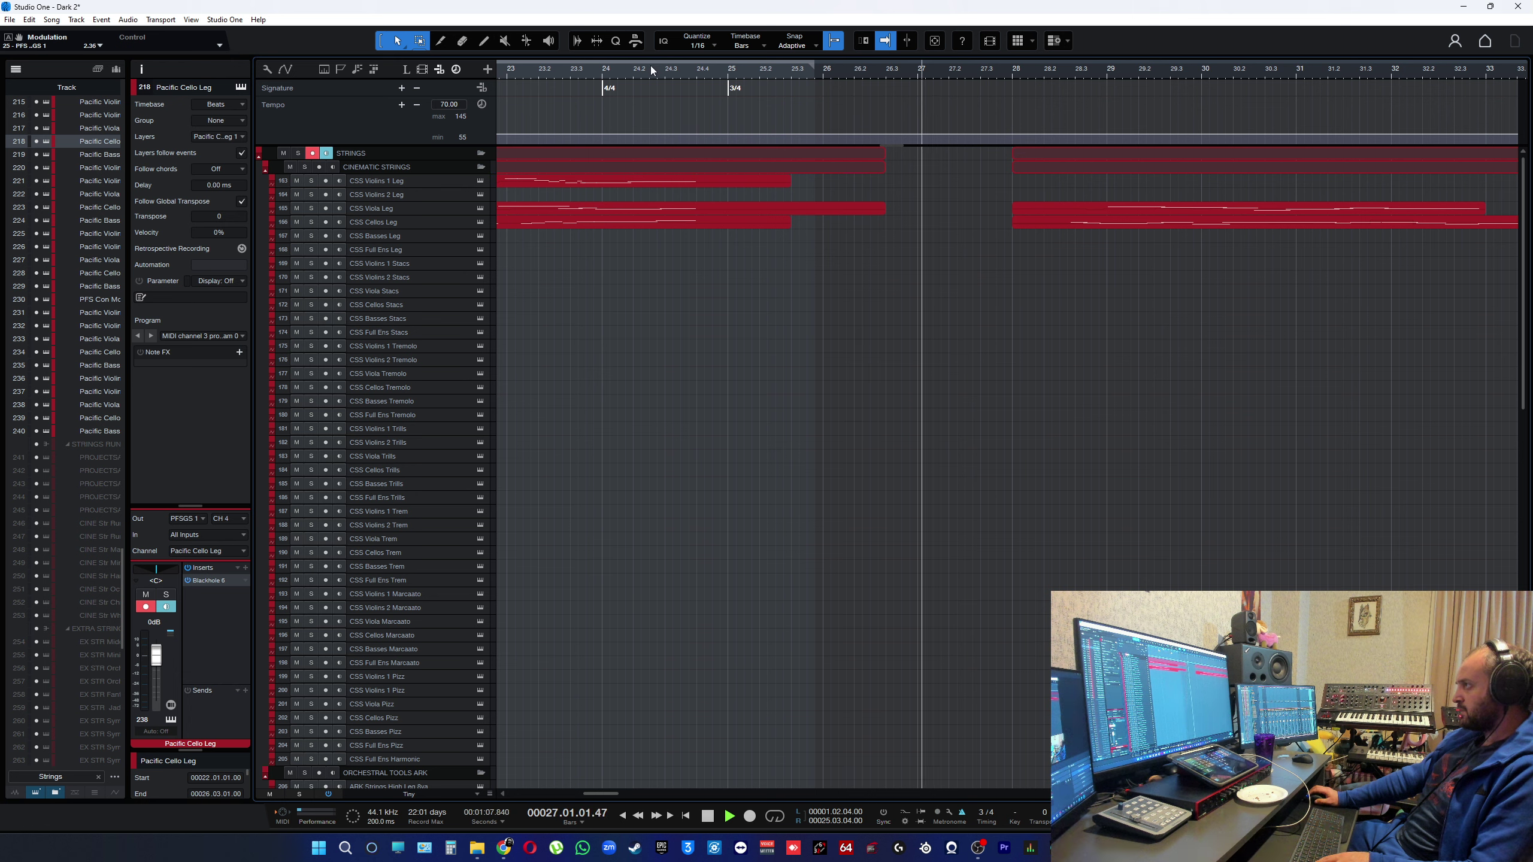
{"action": "left_click", "coordinate": [574, 70]}
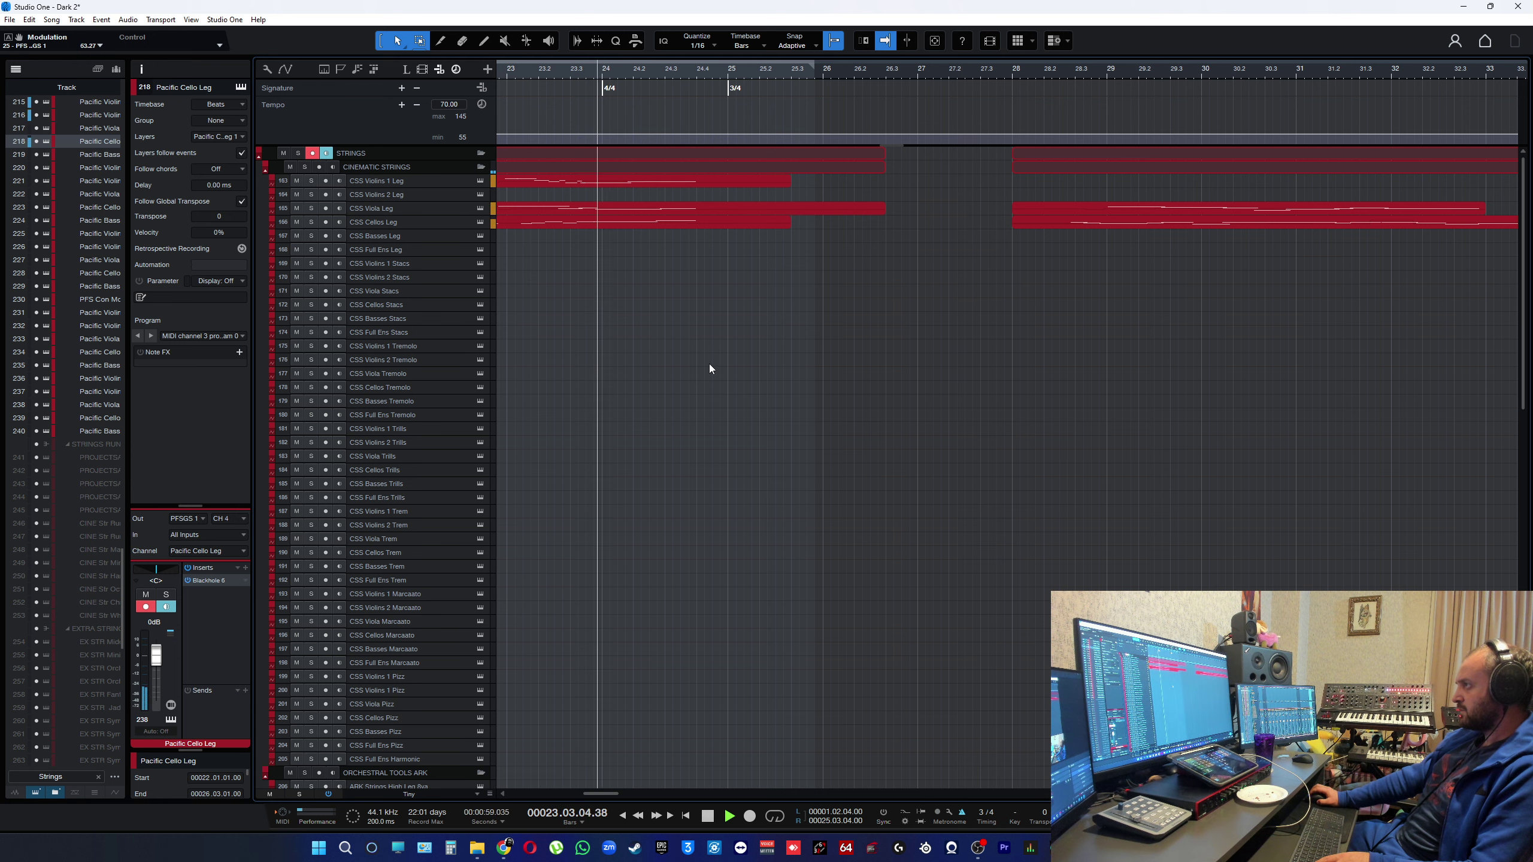
{"action": "key", "text": "space"}
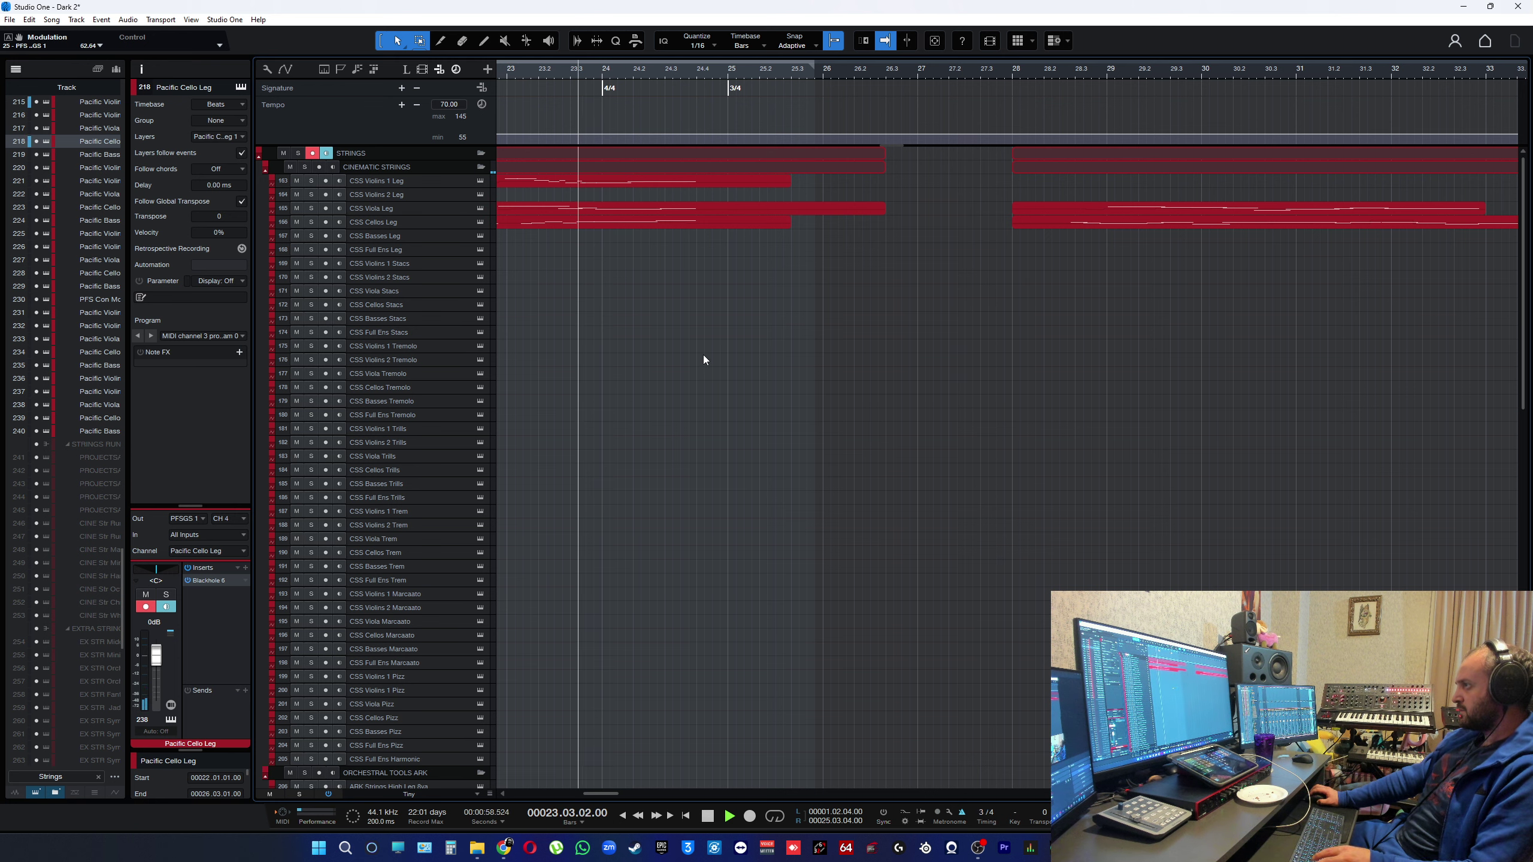
{"action": "key", "text": "space"}
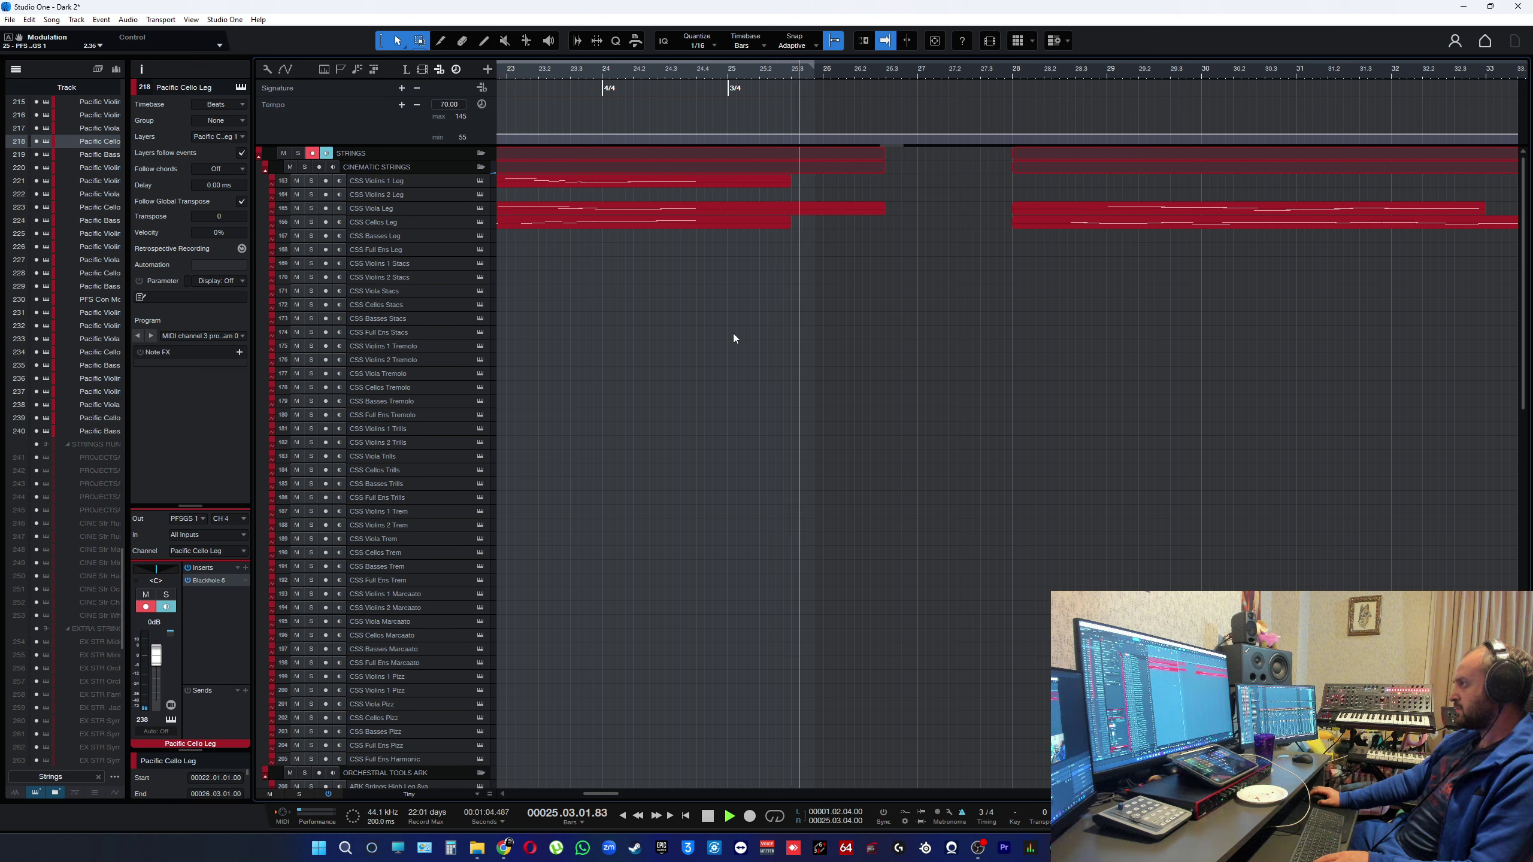
{"action": "key", "text": "space"}
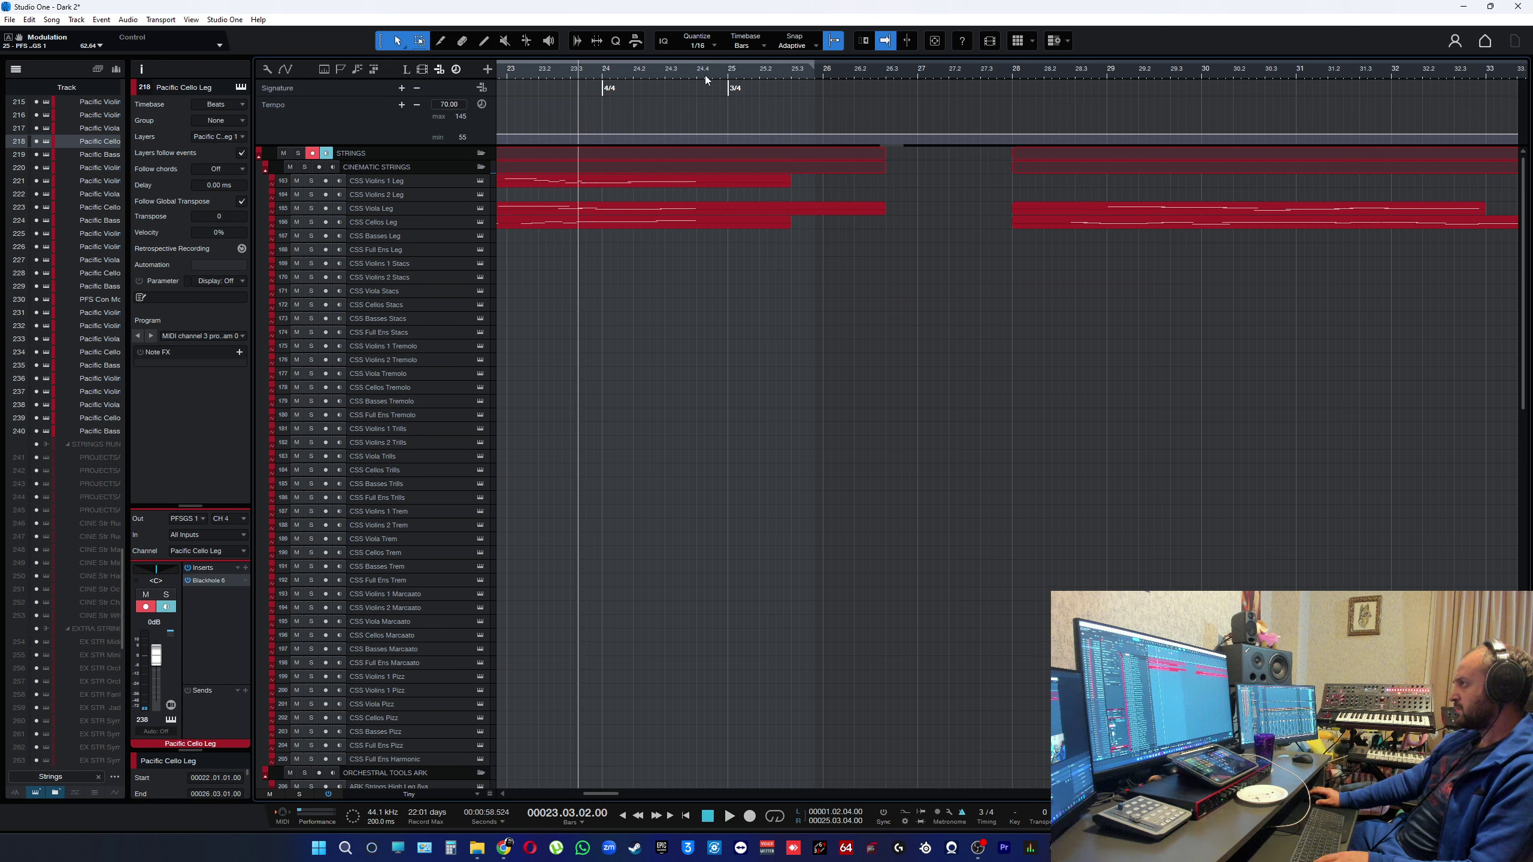
- Set the playback position to 24.04.01.00, audition the phrase ending, and bring the Performance Strings tracks into view
{"action": "left_click", "coordinate": [698, 70]}
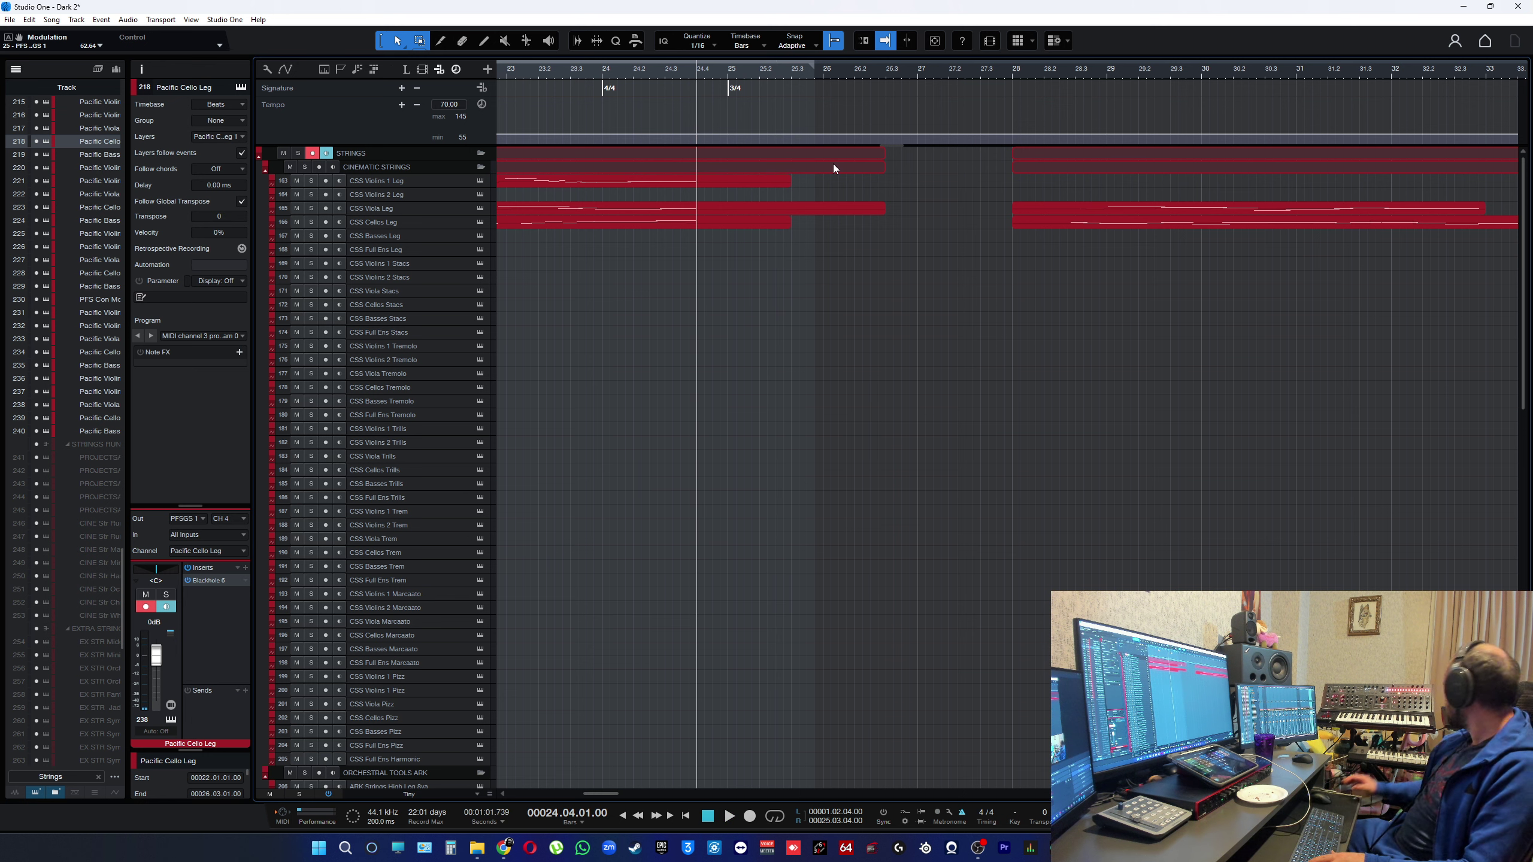
{"action": "key", "text": "space"}
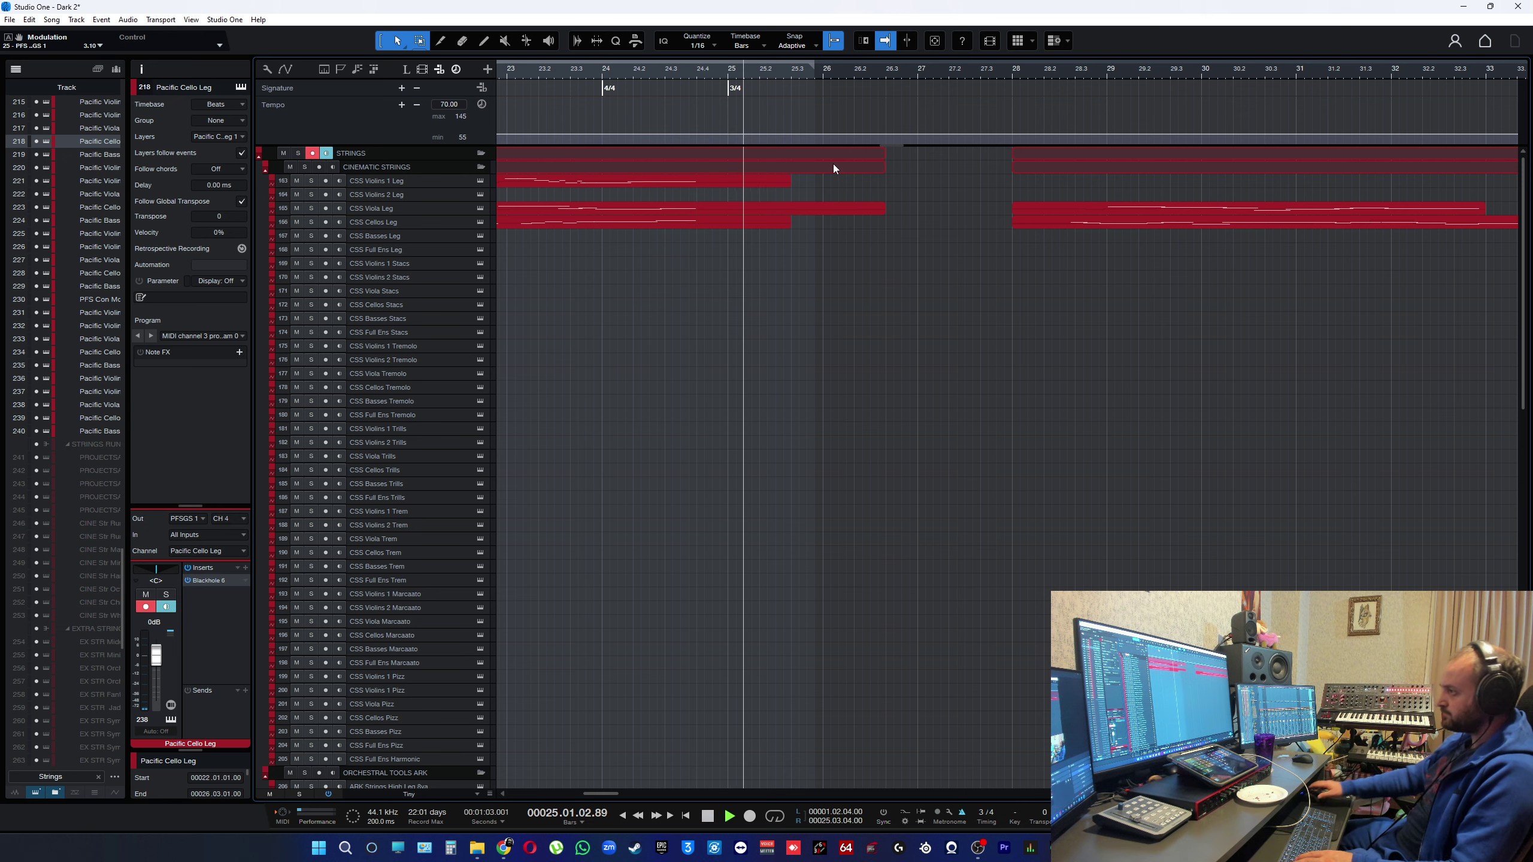
{"action": "scroll", "coordinate": [802, 366], "scroll_direction": "down", "scroll_amount": 3}
{"action": "scroll", "coordinate": [803, 371], "scroll_direction": "down", "scroll_amount": 10}
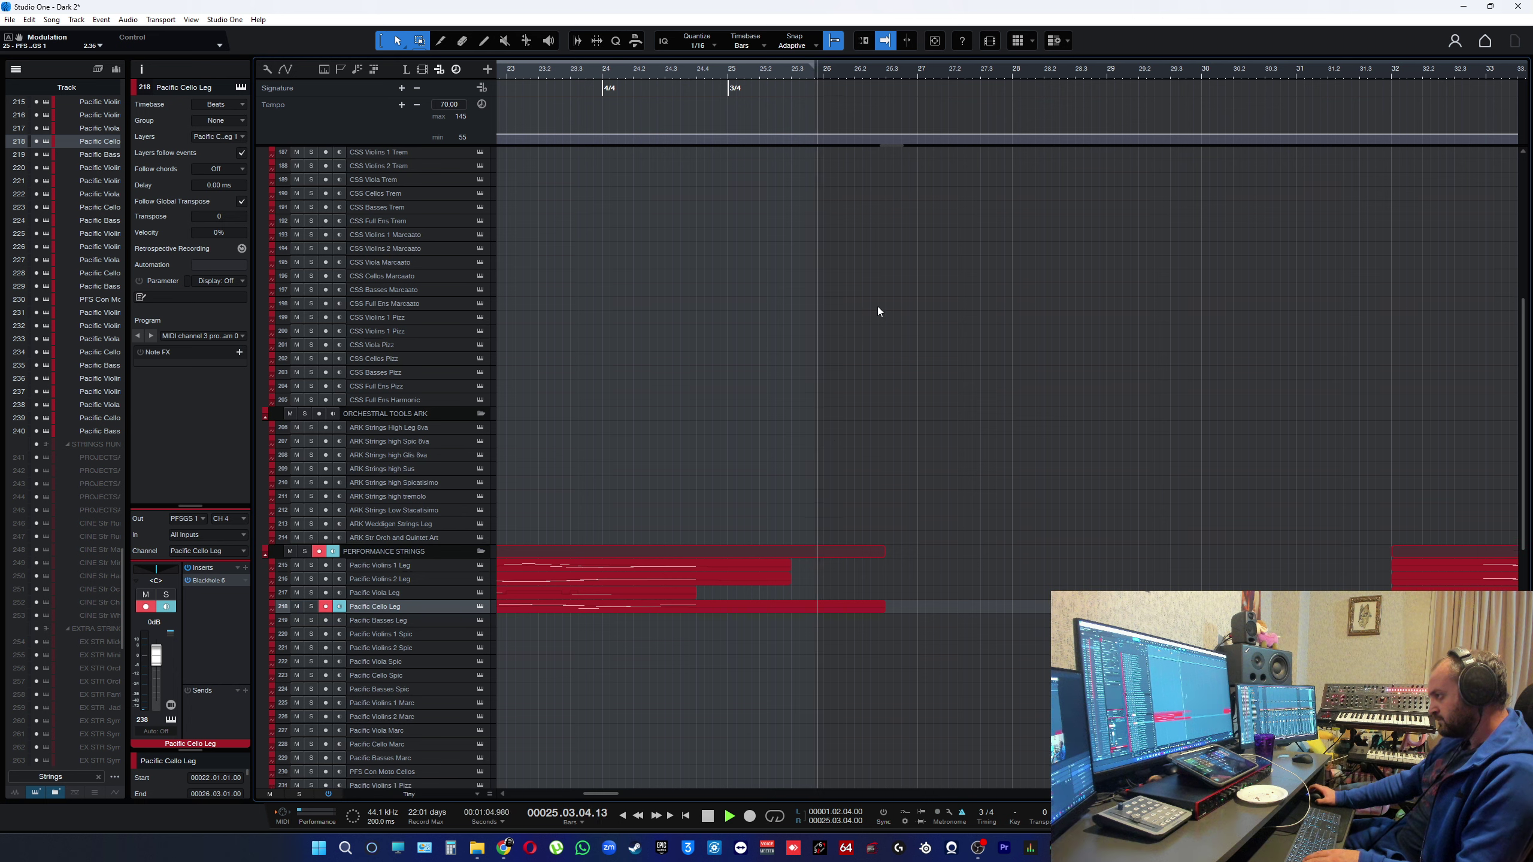
{"action": "scroll", "coordinate": [896, 507], "scroll_direction": "down", "scroll_amount": 1}
{"action": "key", "text": "space"}
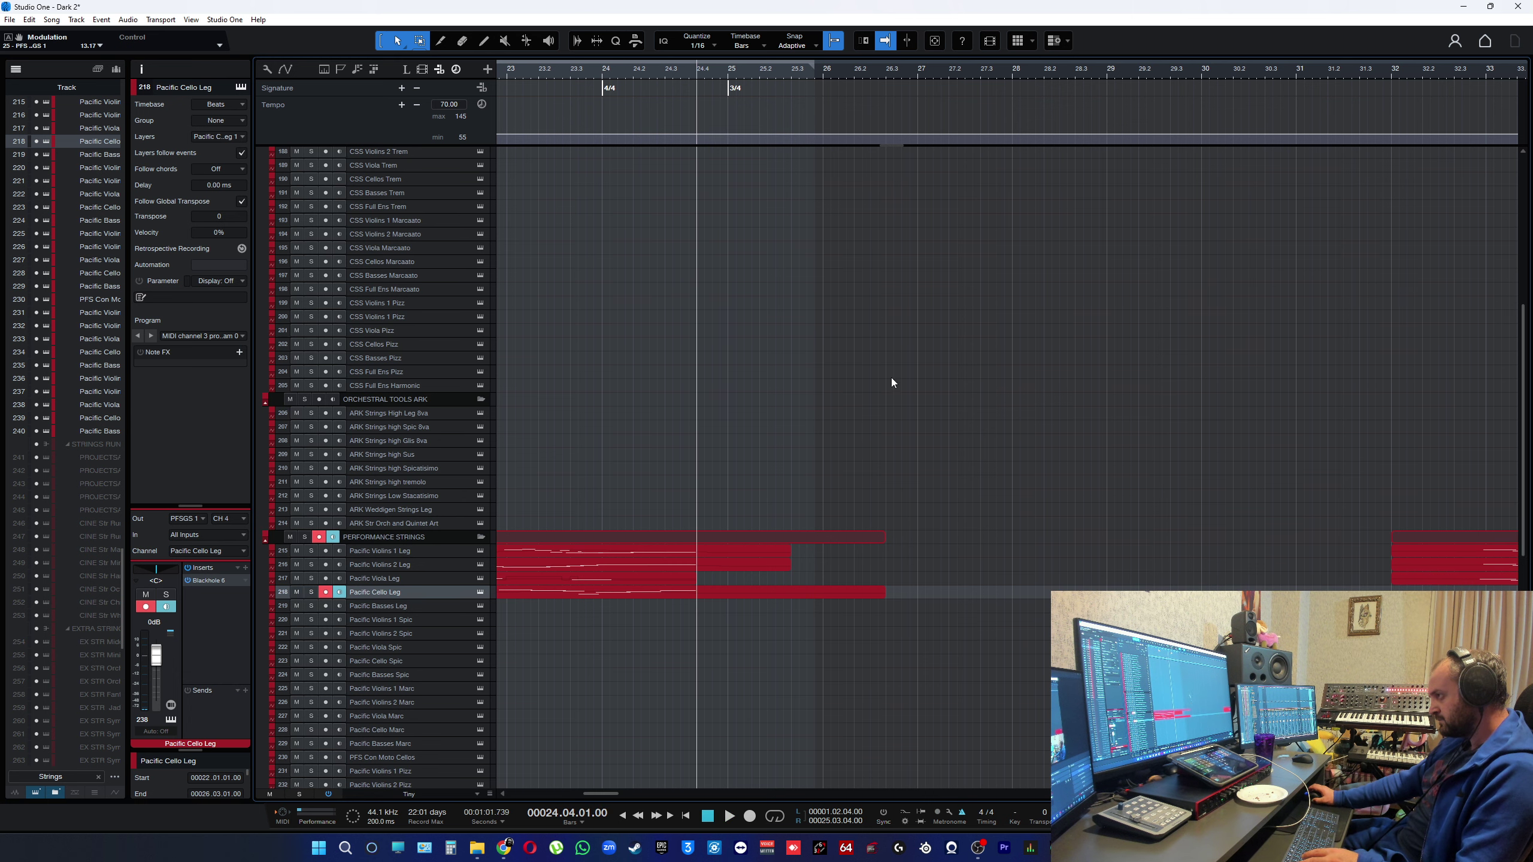
- Audition the strings passage repeatedly from 24.04.01.00, letting the last pass run to bar 28, with Pacific Cello Leg armed
{"action": "key", "text": "space"}
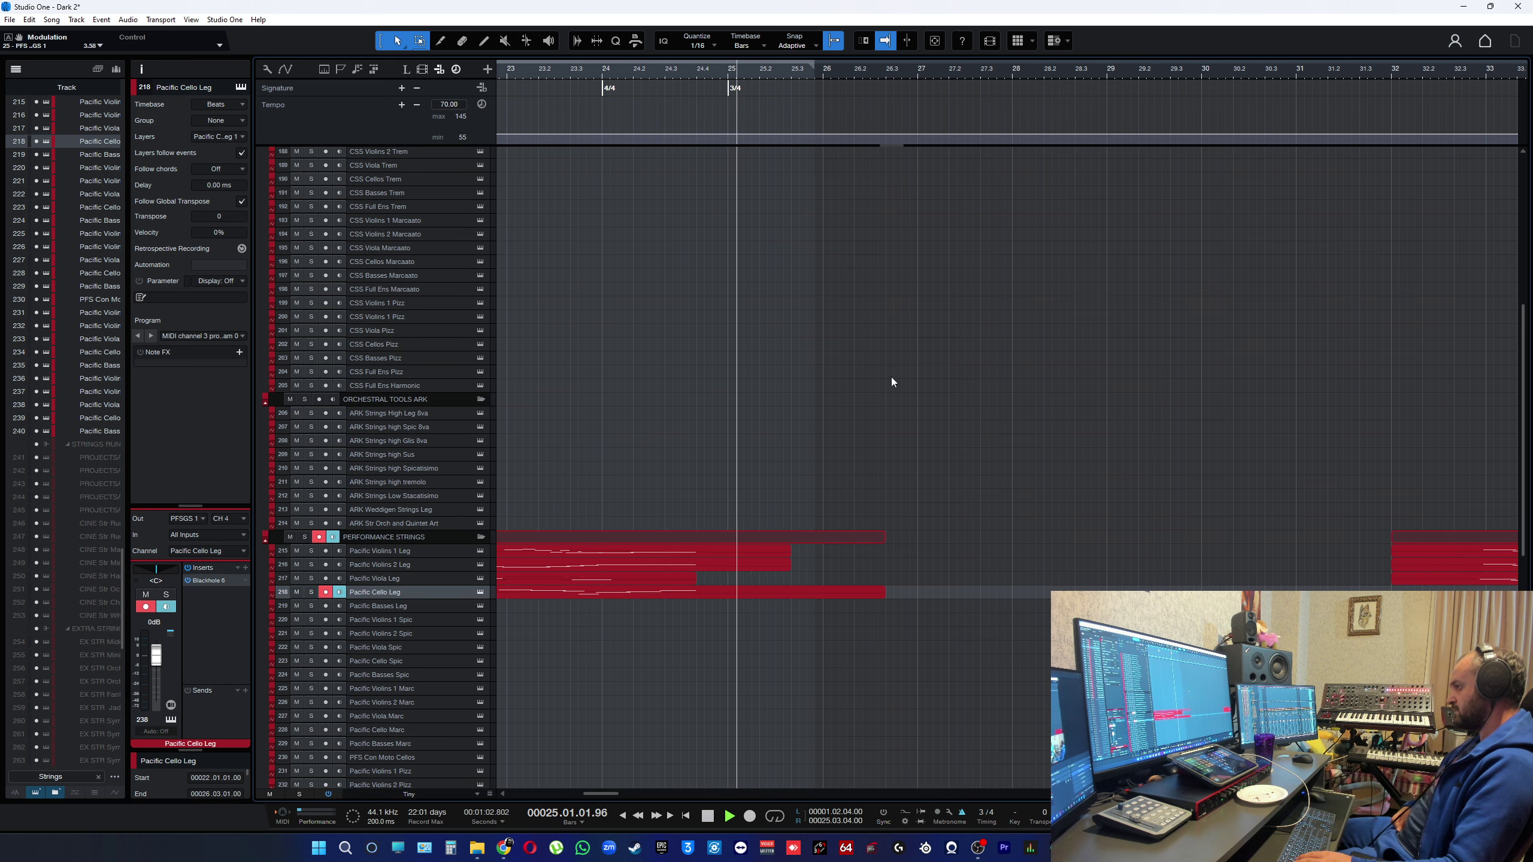
{"action": "key", "text": "space"}
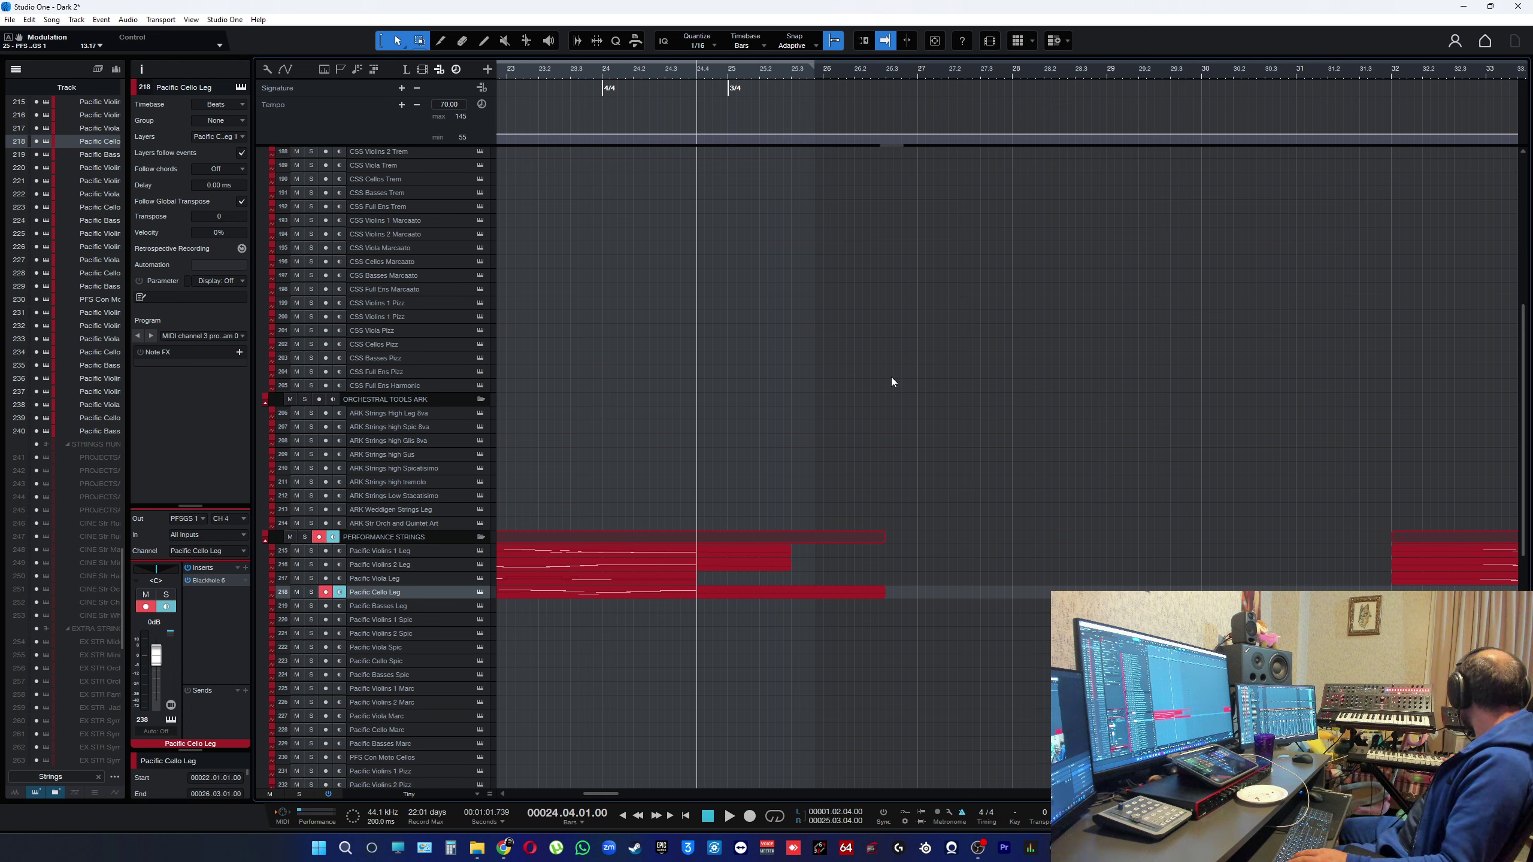
{"action": "key", "text": "space"}
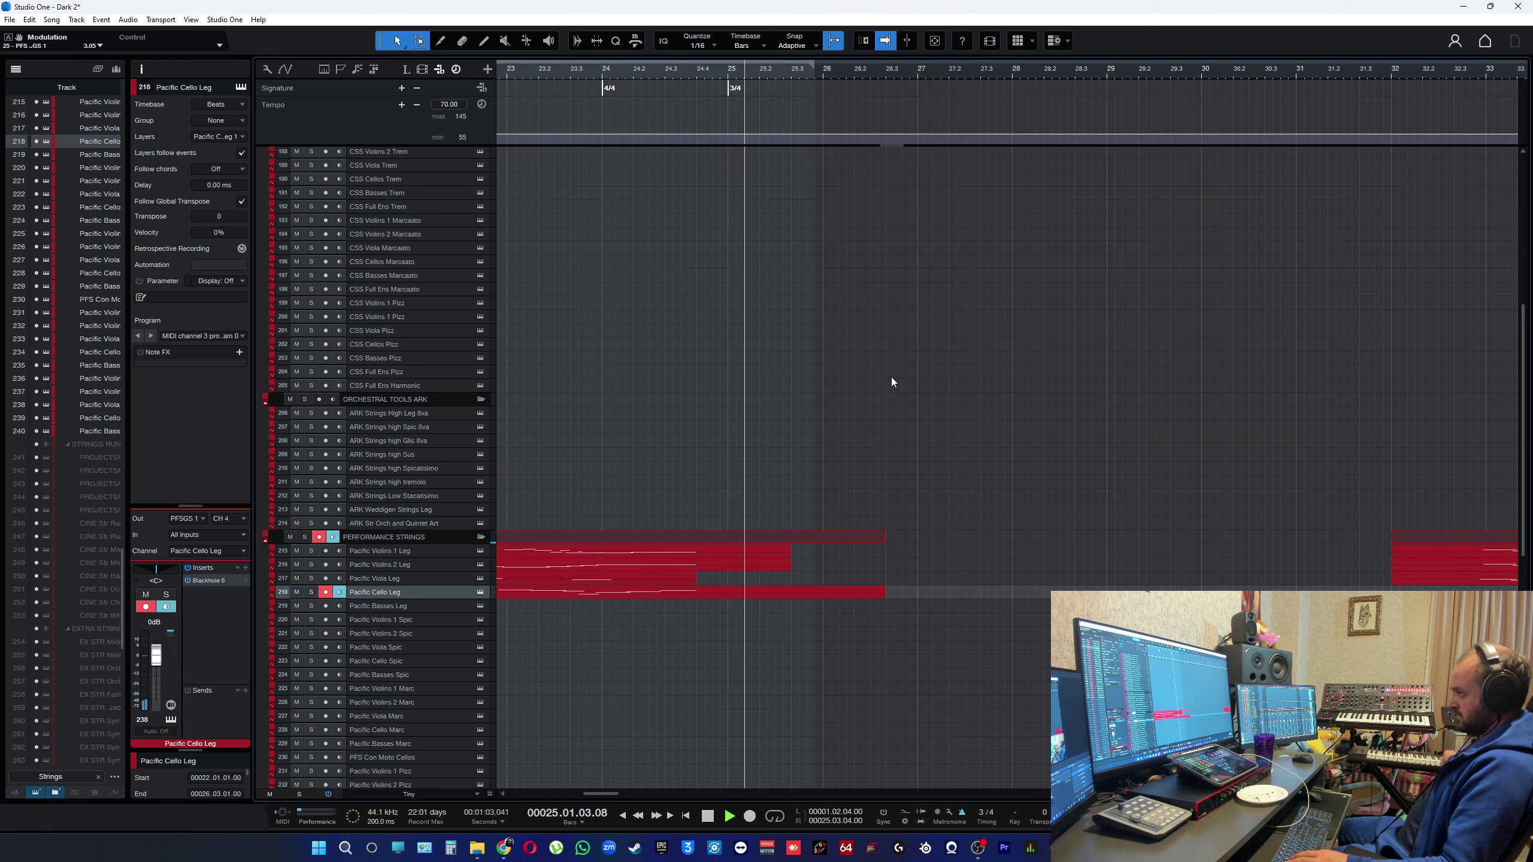
{"action": "key", "text": "space"}
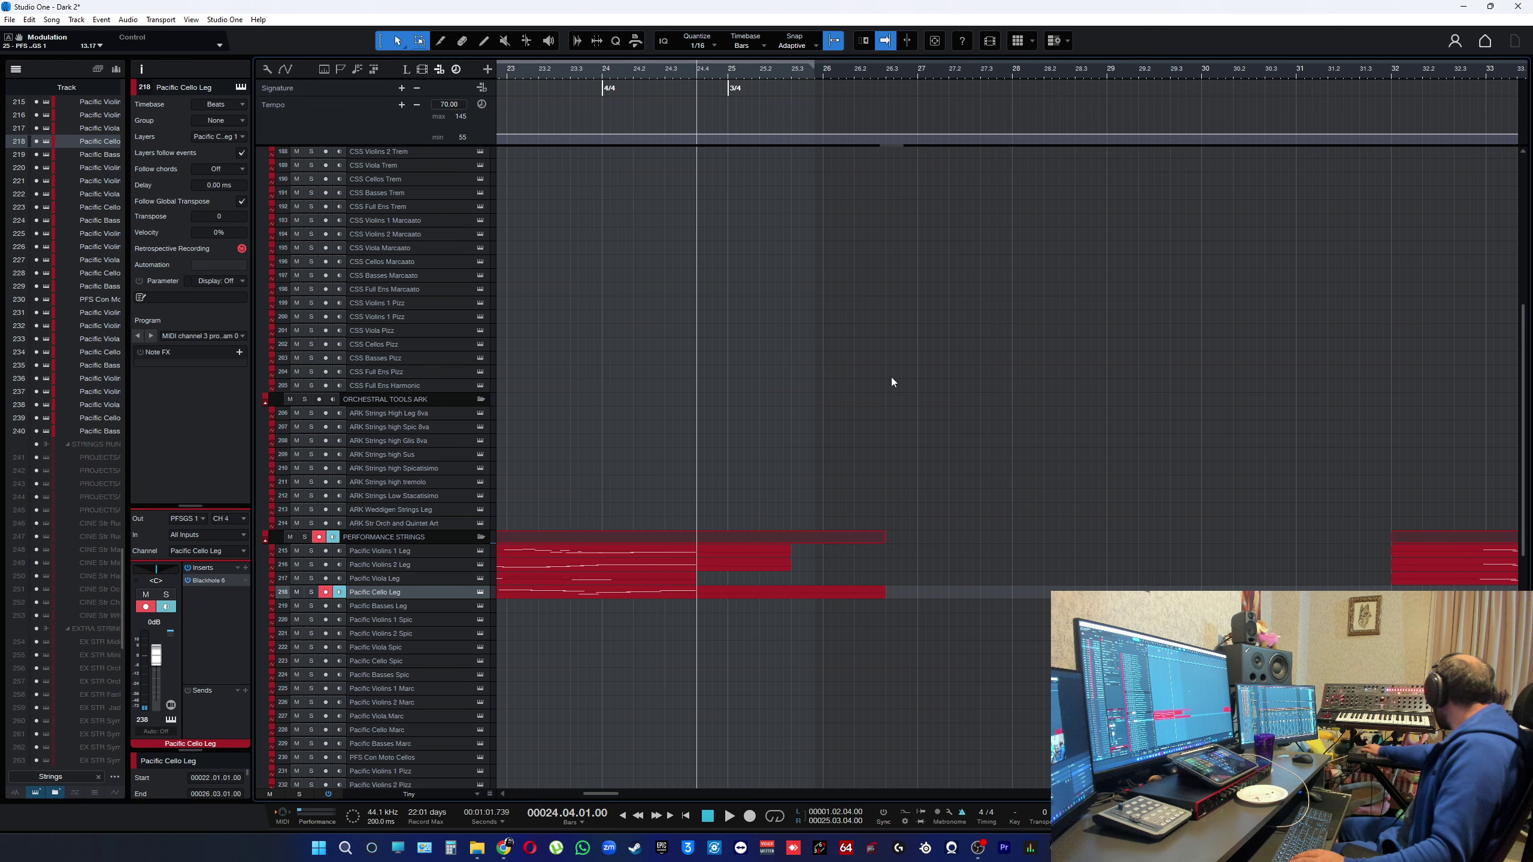
{"action": "key", "text": "space"}
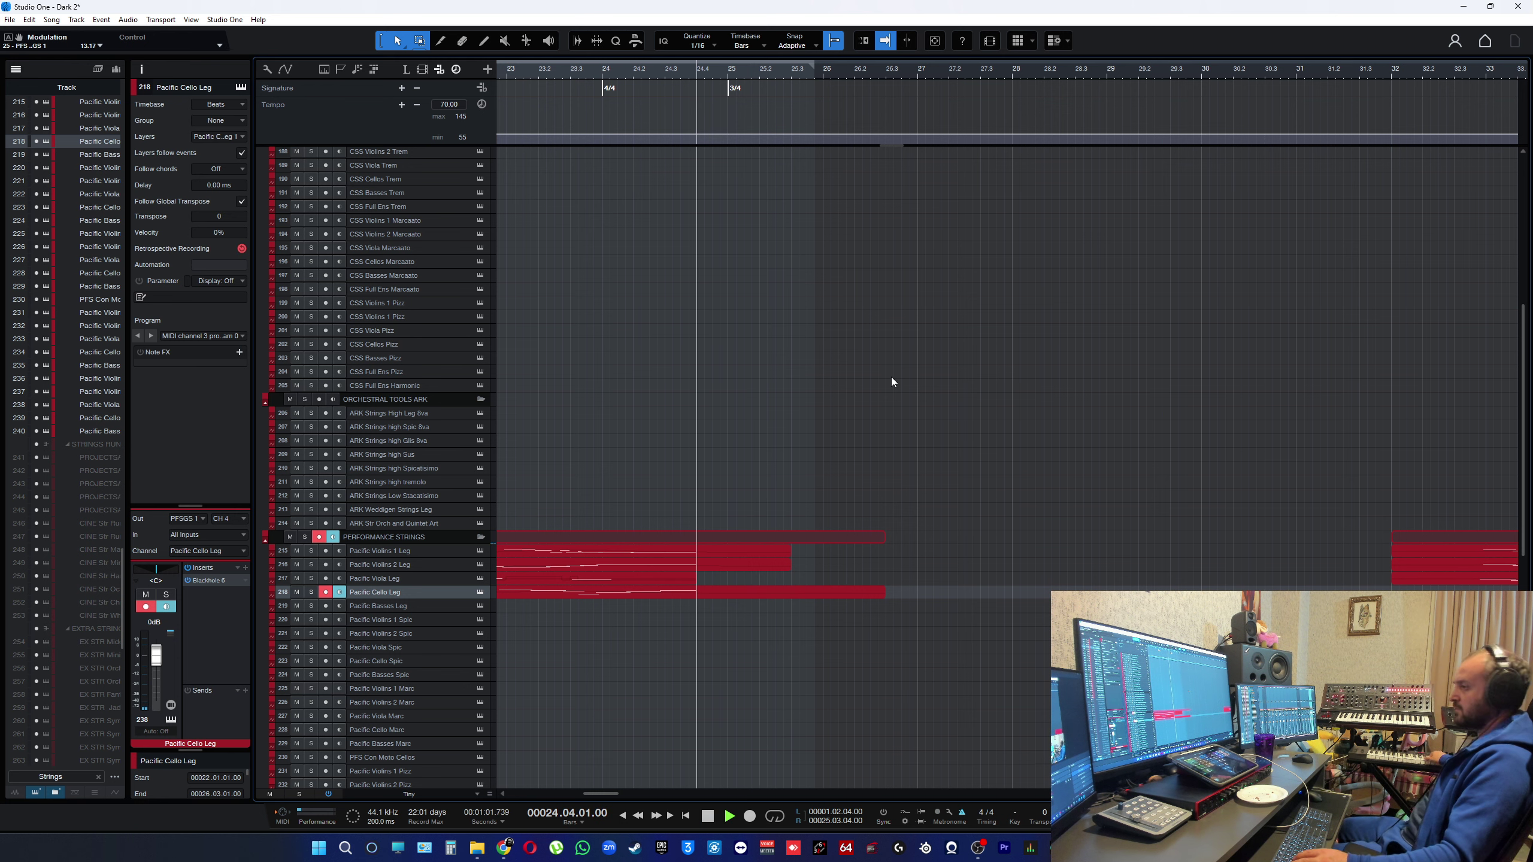
{"action": "key", "text": "space"}
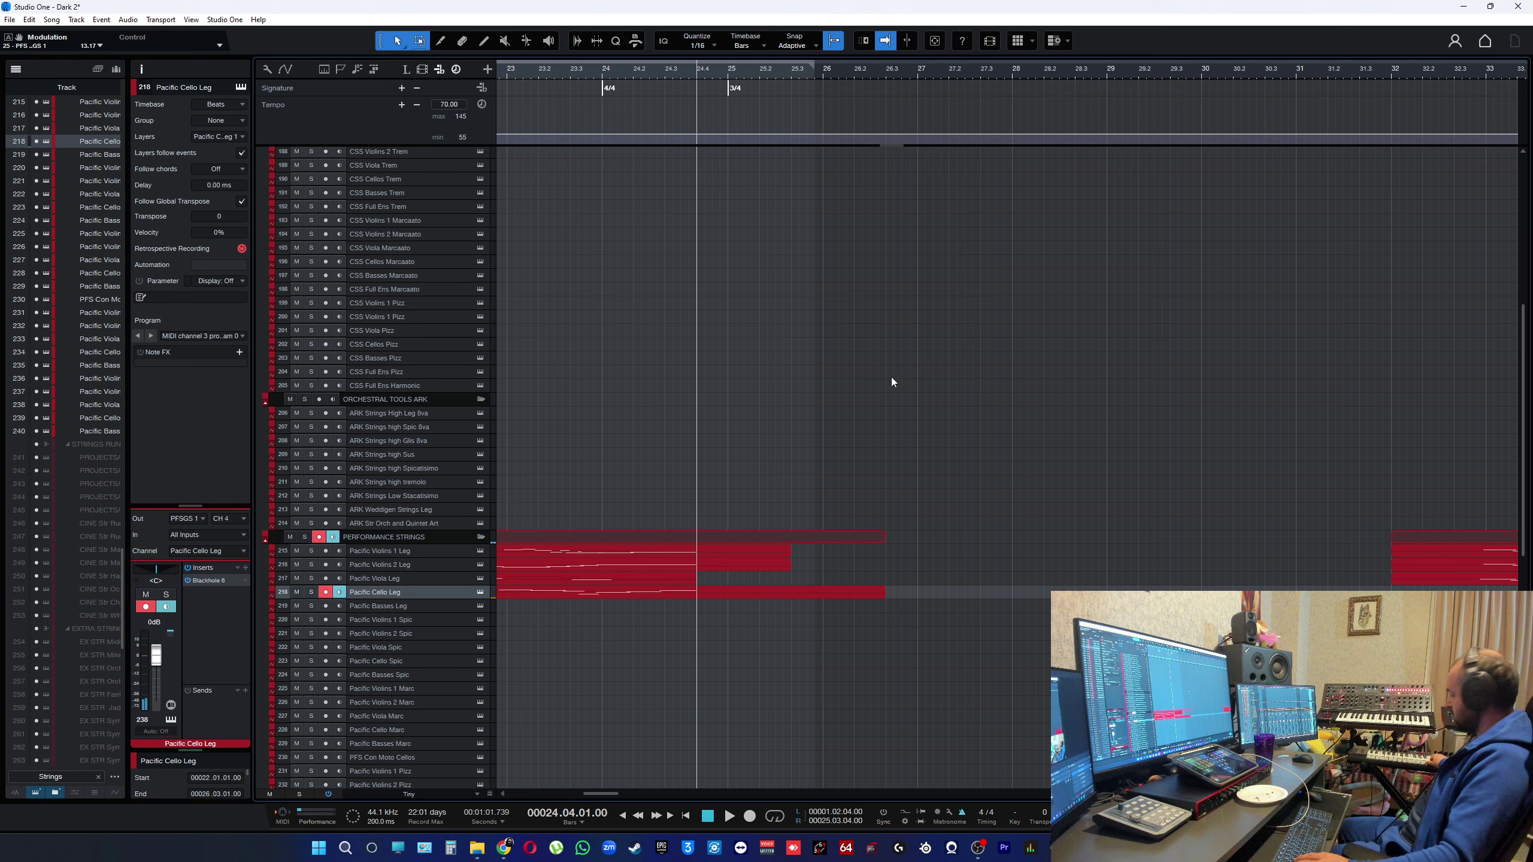
{"action": "key", "text": "space"}
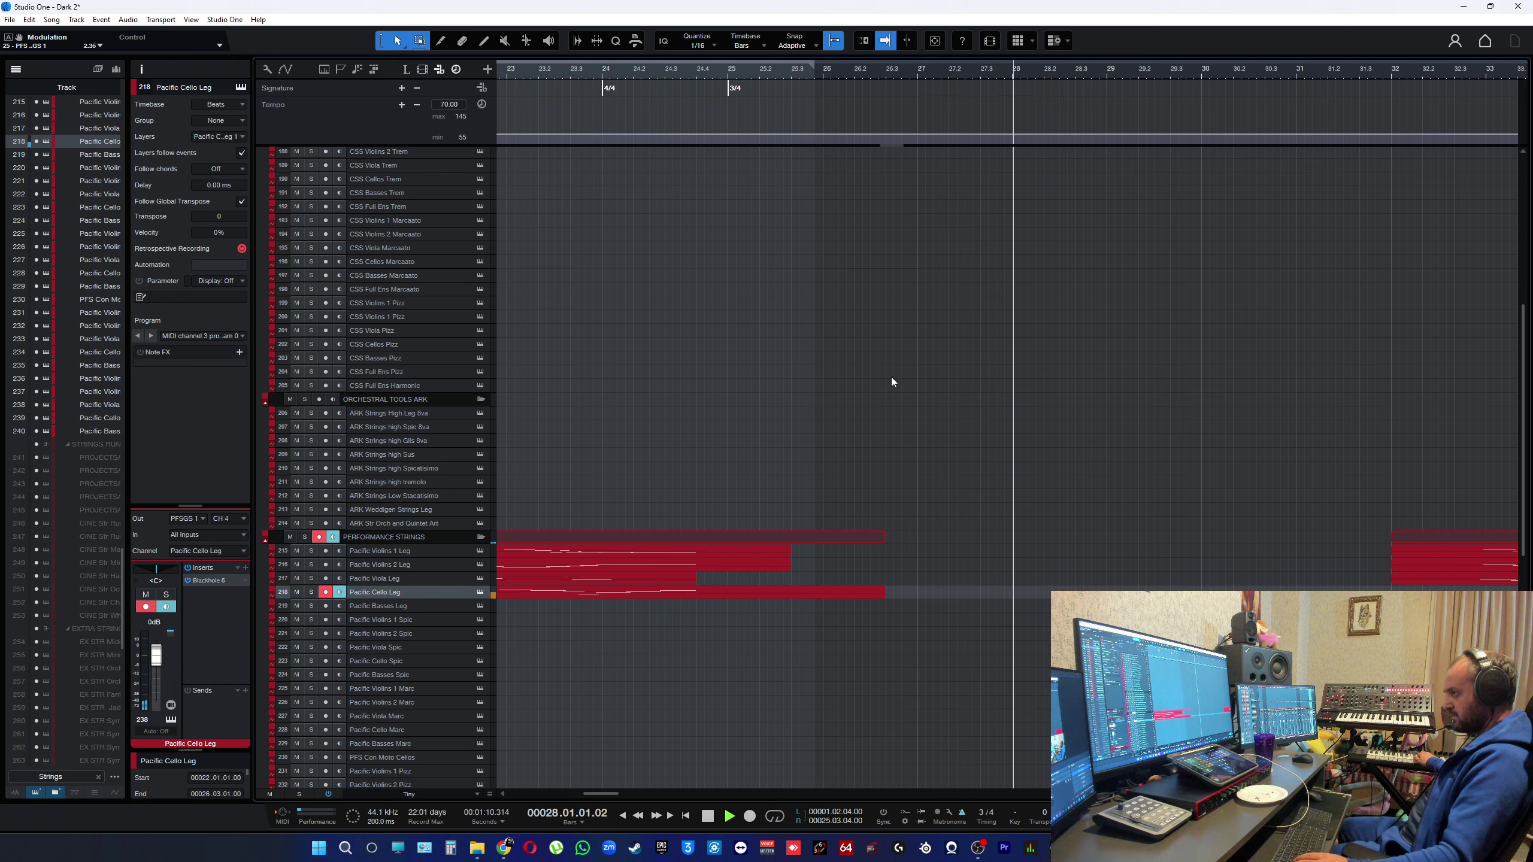
{"action": "key", "text": "space"}
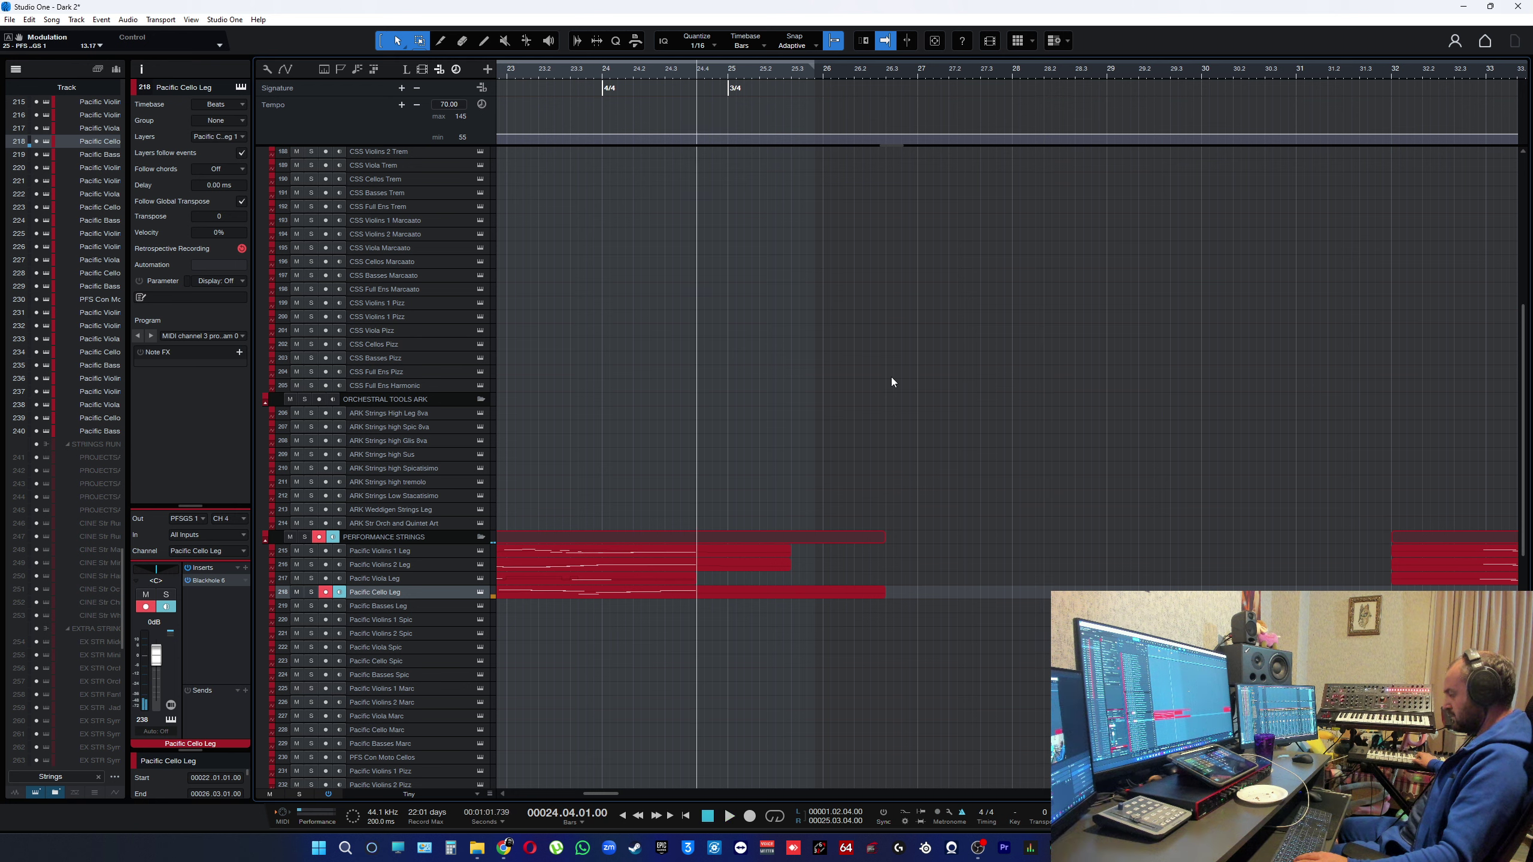
- Rehearse a Pacific Cello Leg line over repeated playback from 24.04.01.00 into bar 26
{"action": "key", "text": "space"}
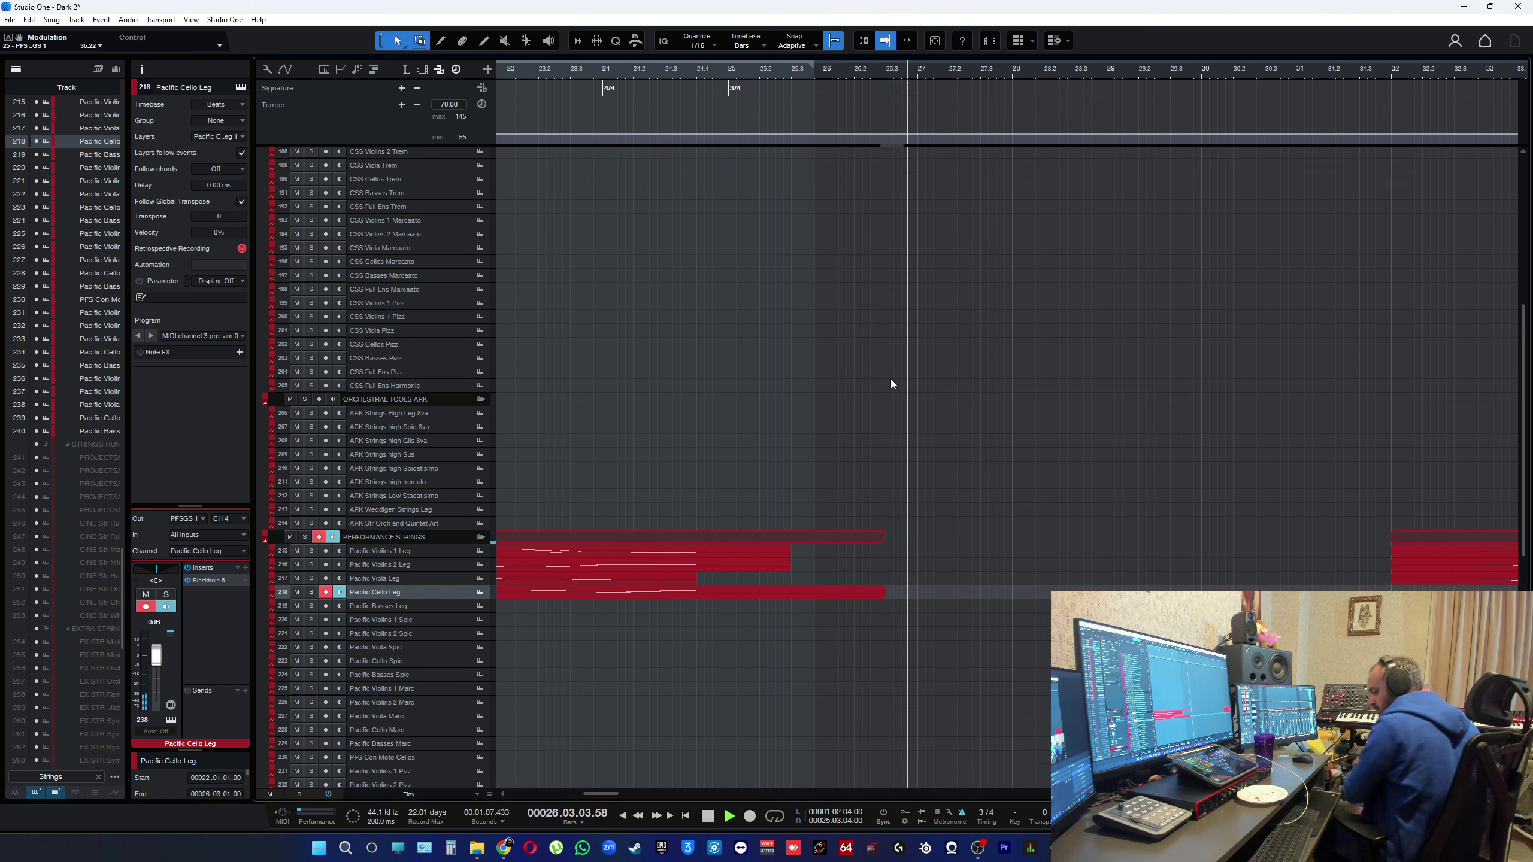
{"action": "key", "text": "space"}
{"action": "key", "text": "space"}
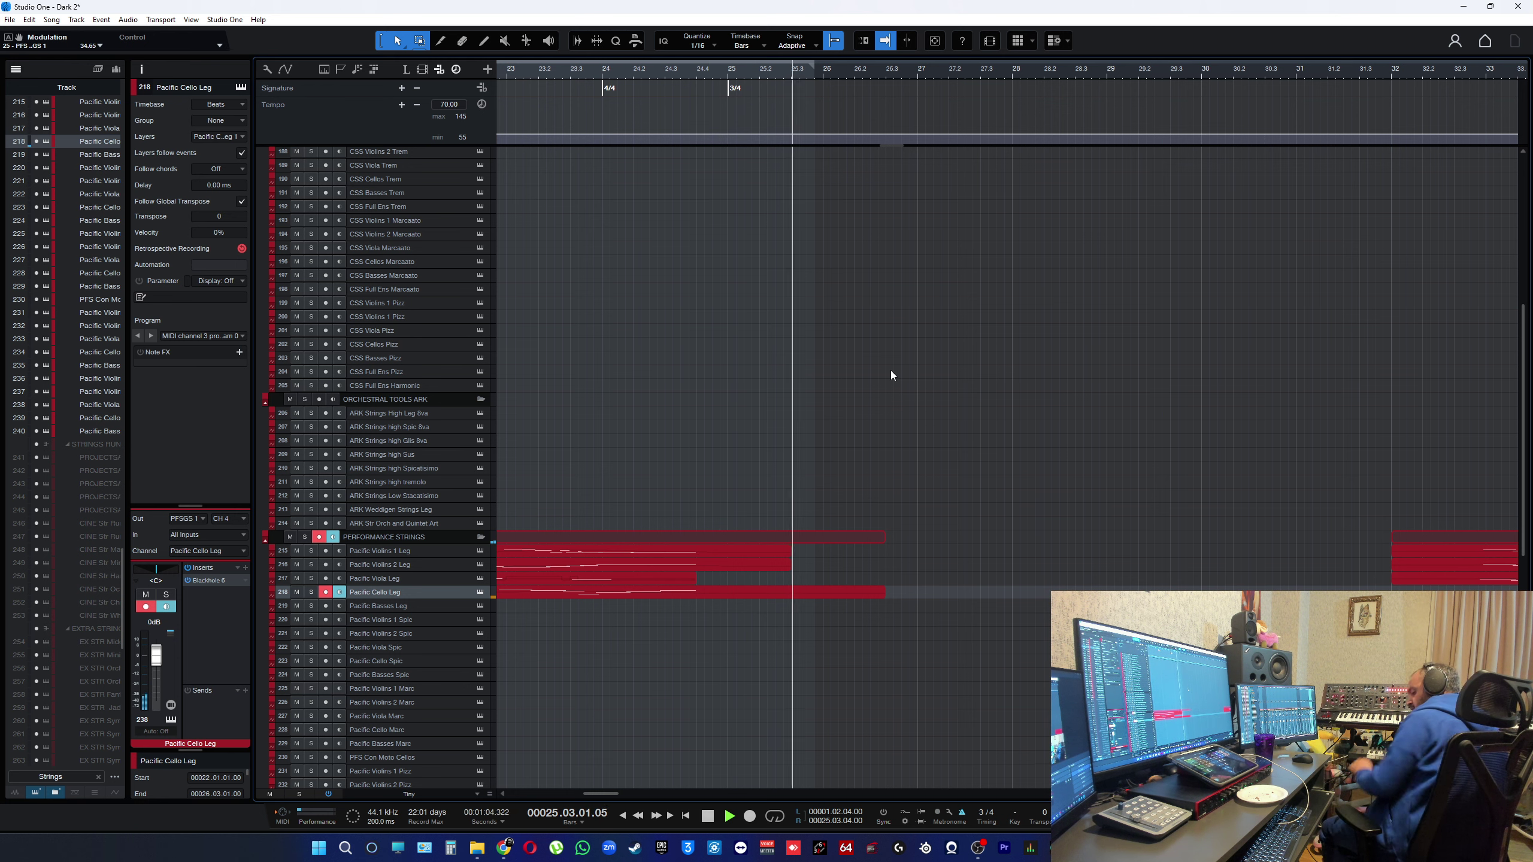
{"action": "key", "text": "space"}
{"action": "key", "text": "space"}
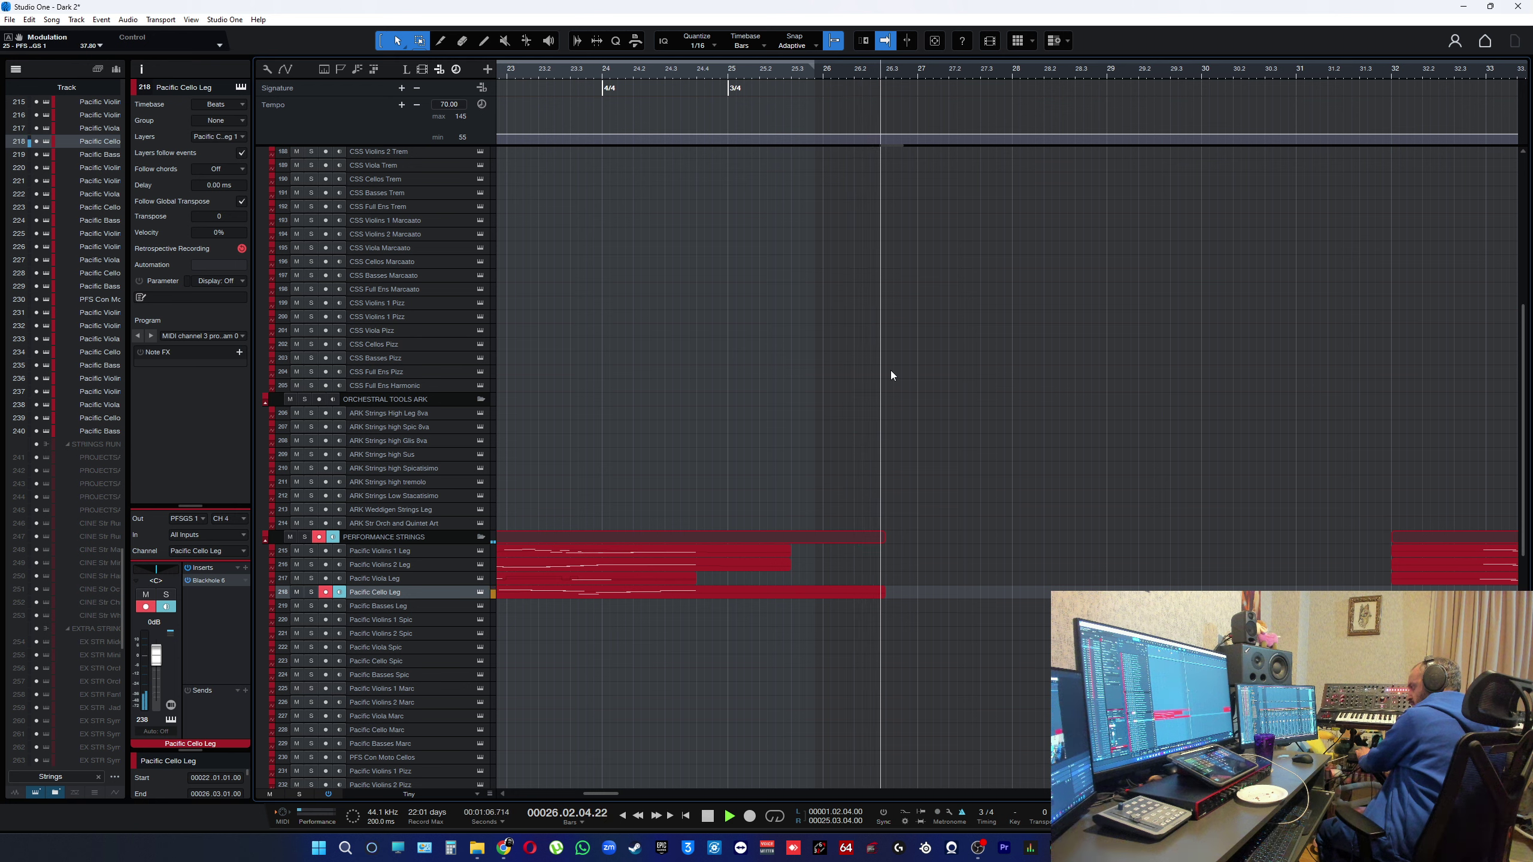
{"action": "key", "text": "space"}
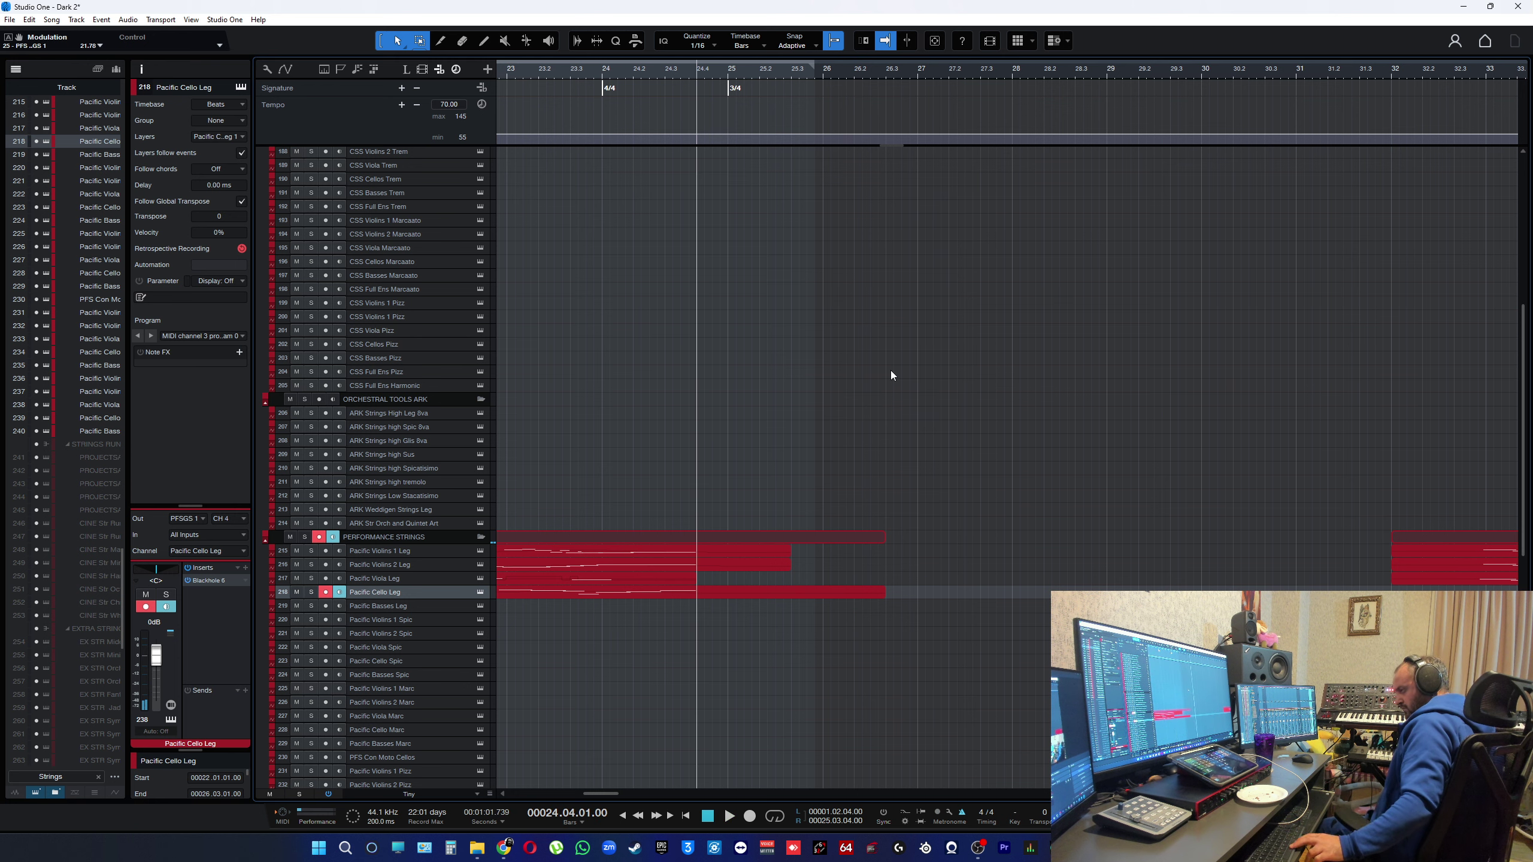
{"action": "key", "text": "space"}
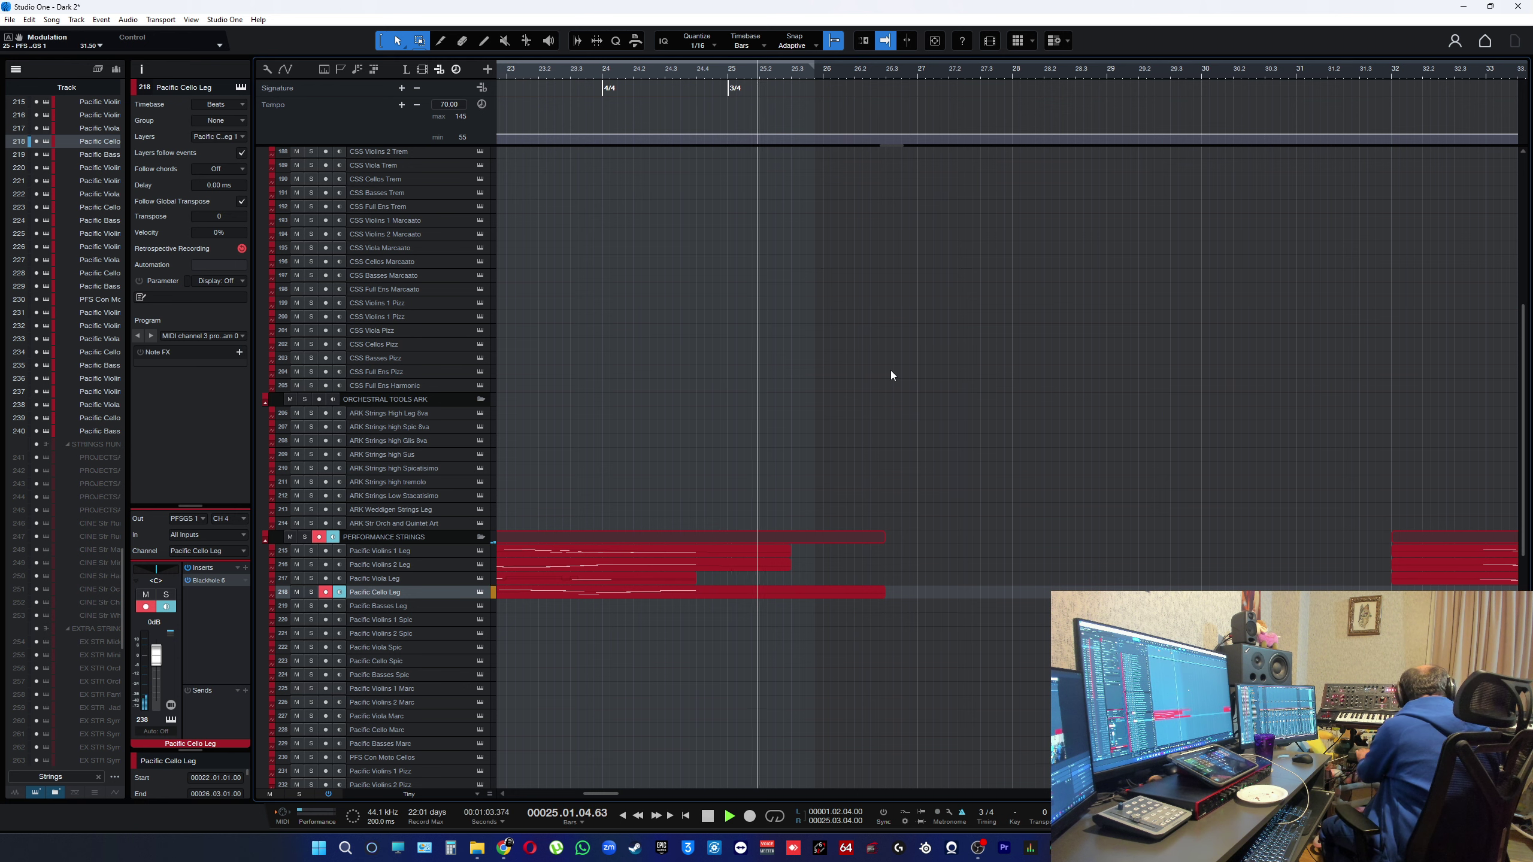
{"action": "key", "text": "space"}
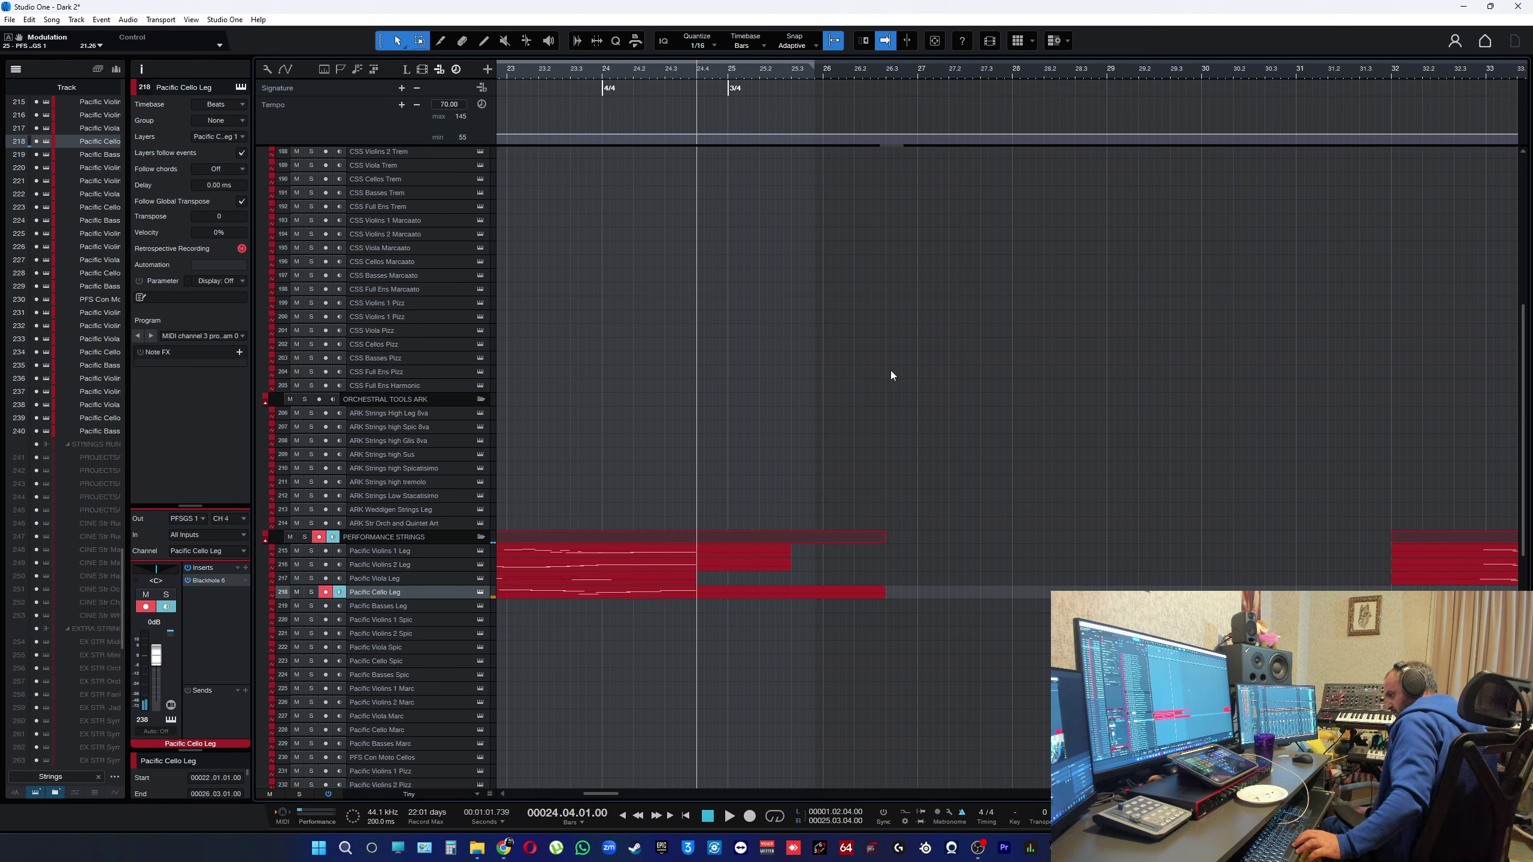
{"action": "key", "text": "space"}
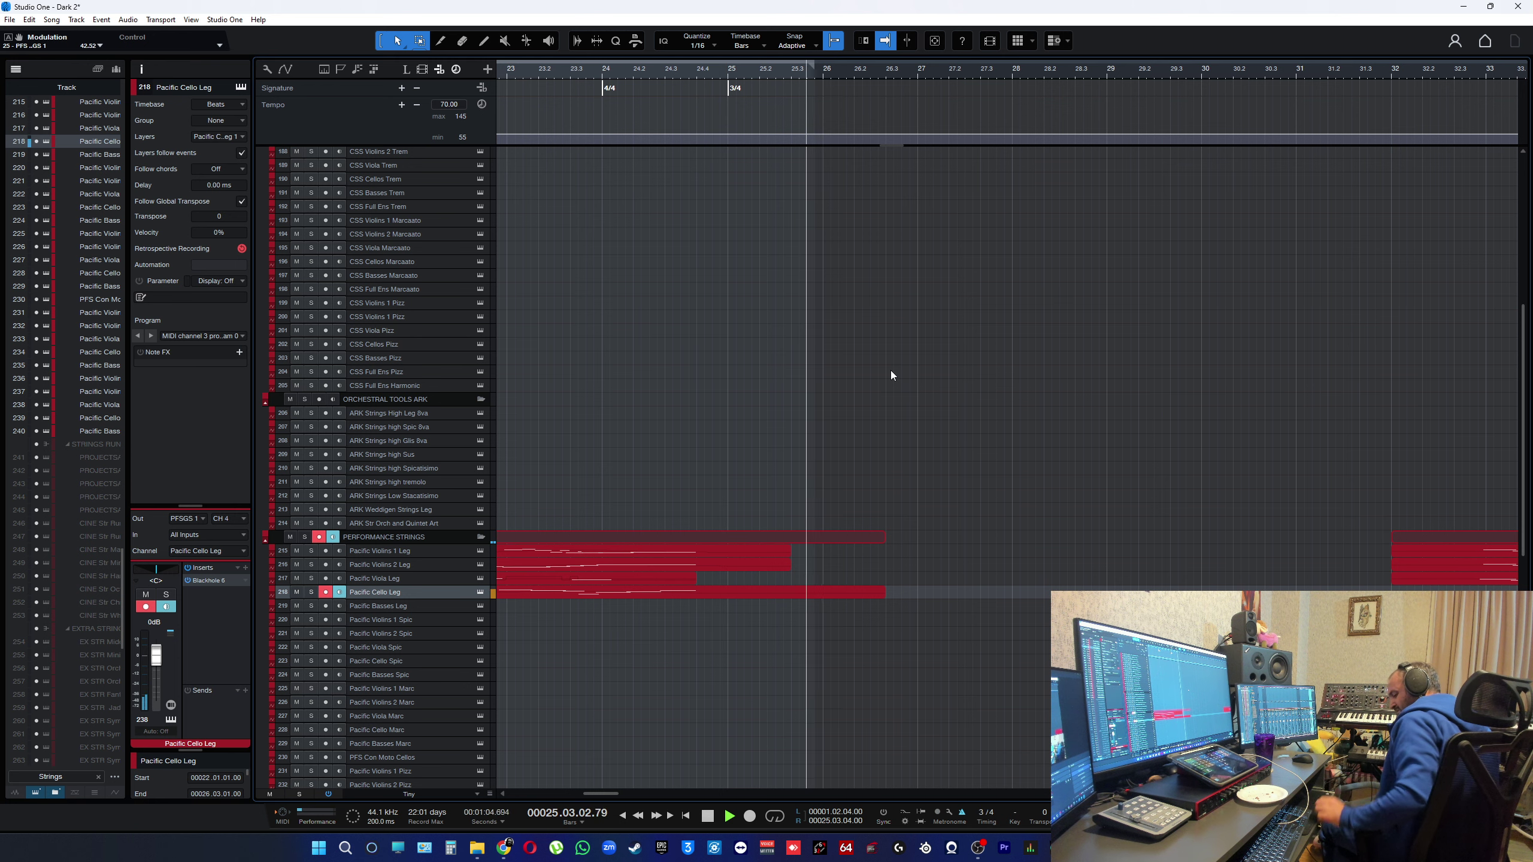
{"action": "key", "text": "space"}
{"action": "key", "text": "space"}
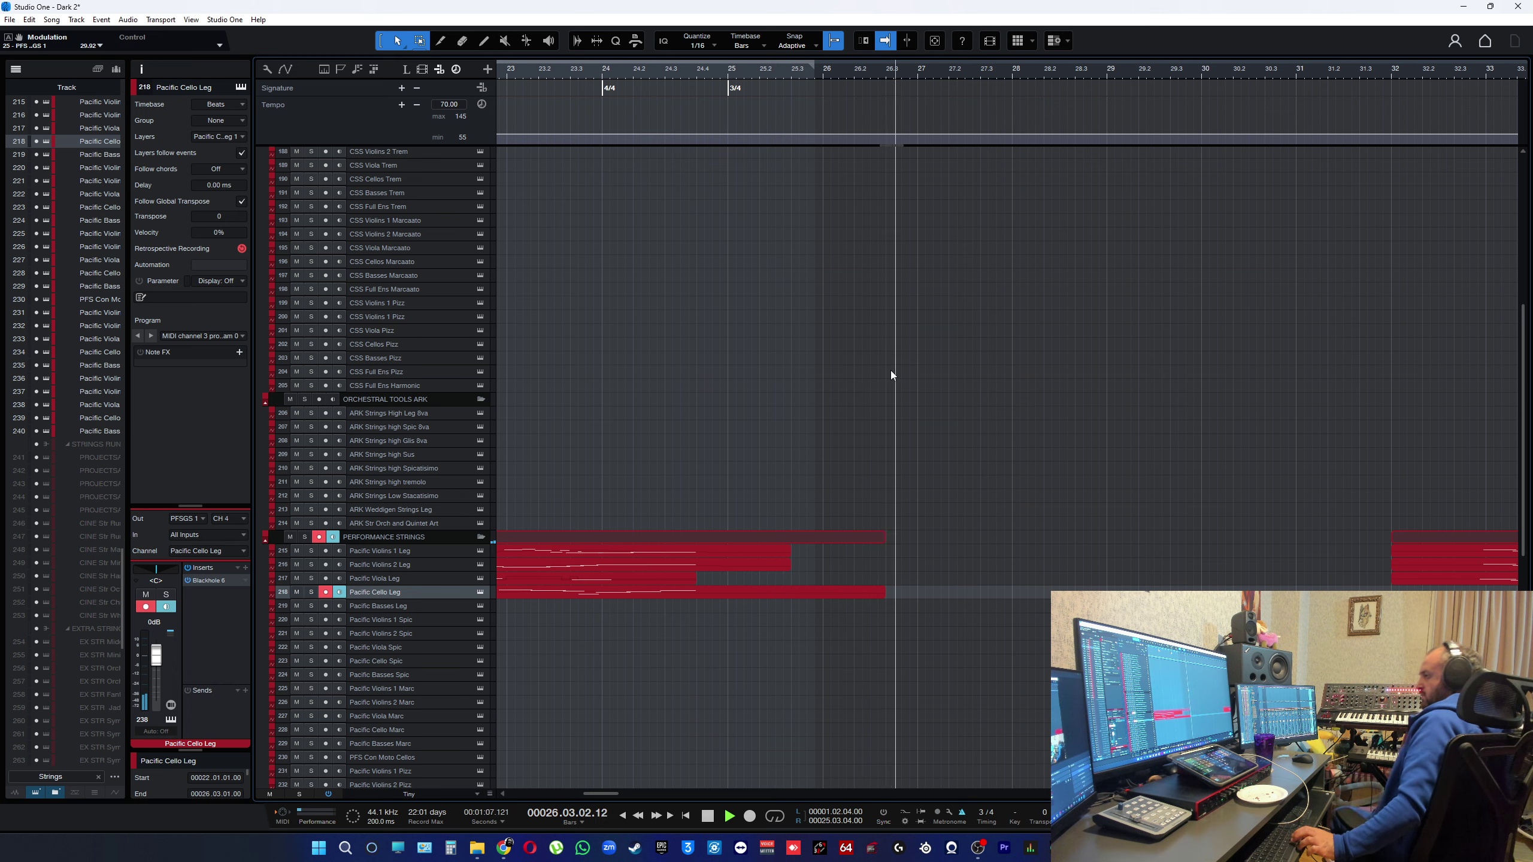
{"action": "key", "text": "space"}
{"action": "key", "text": "space"}
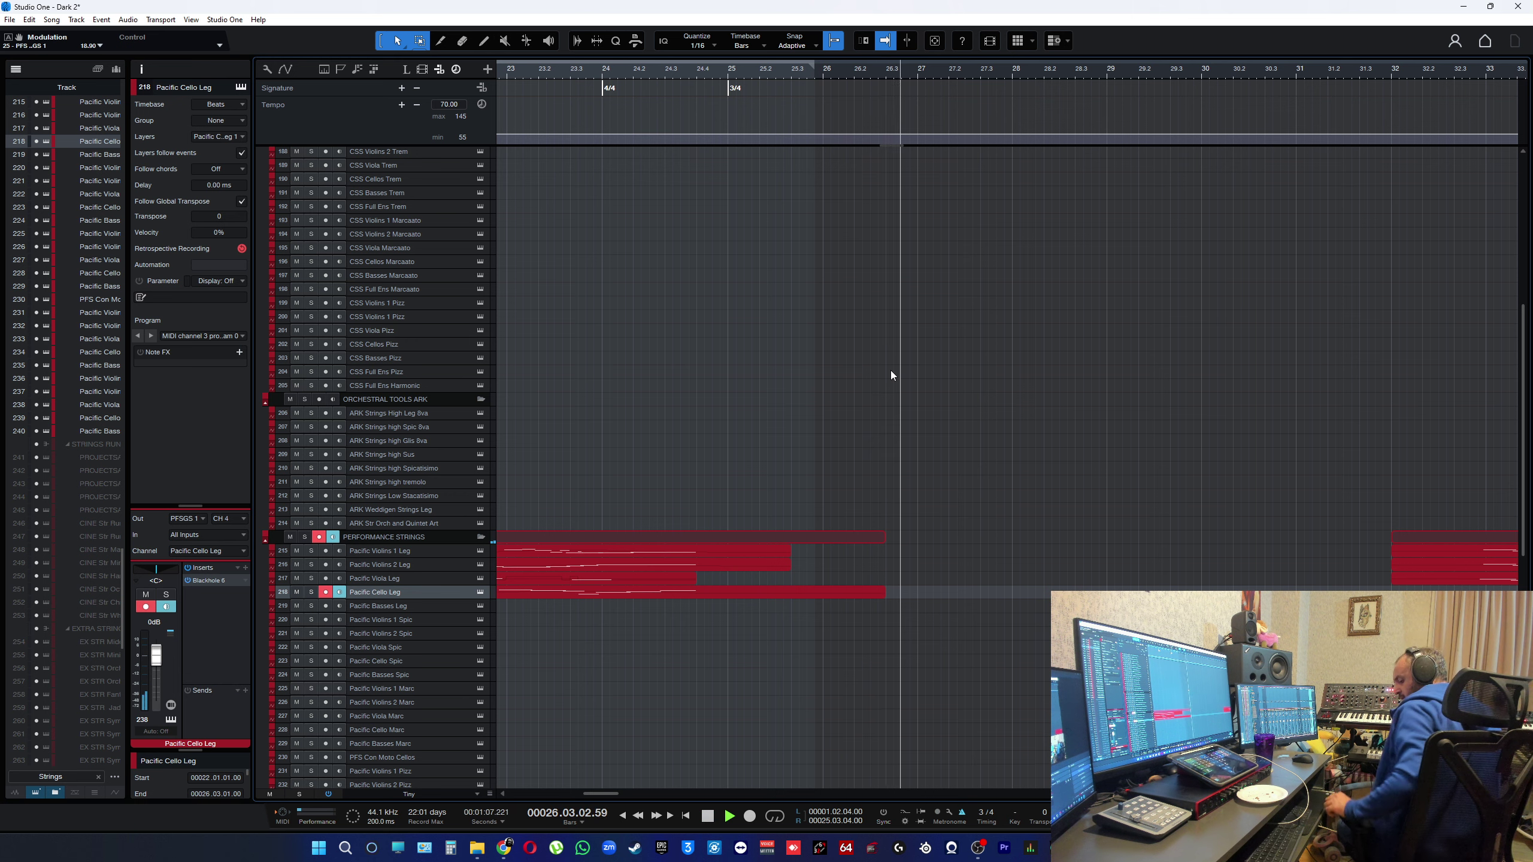
{"action": "key", "text": "space"}
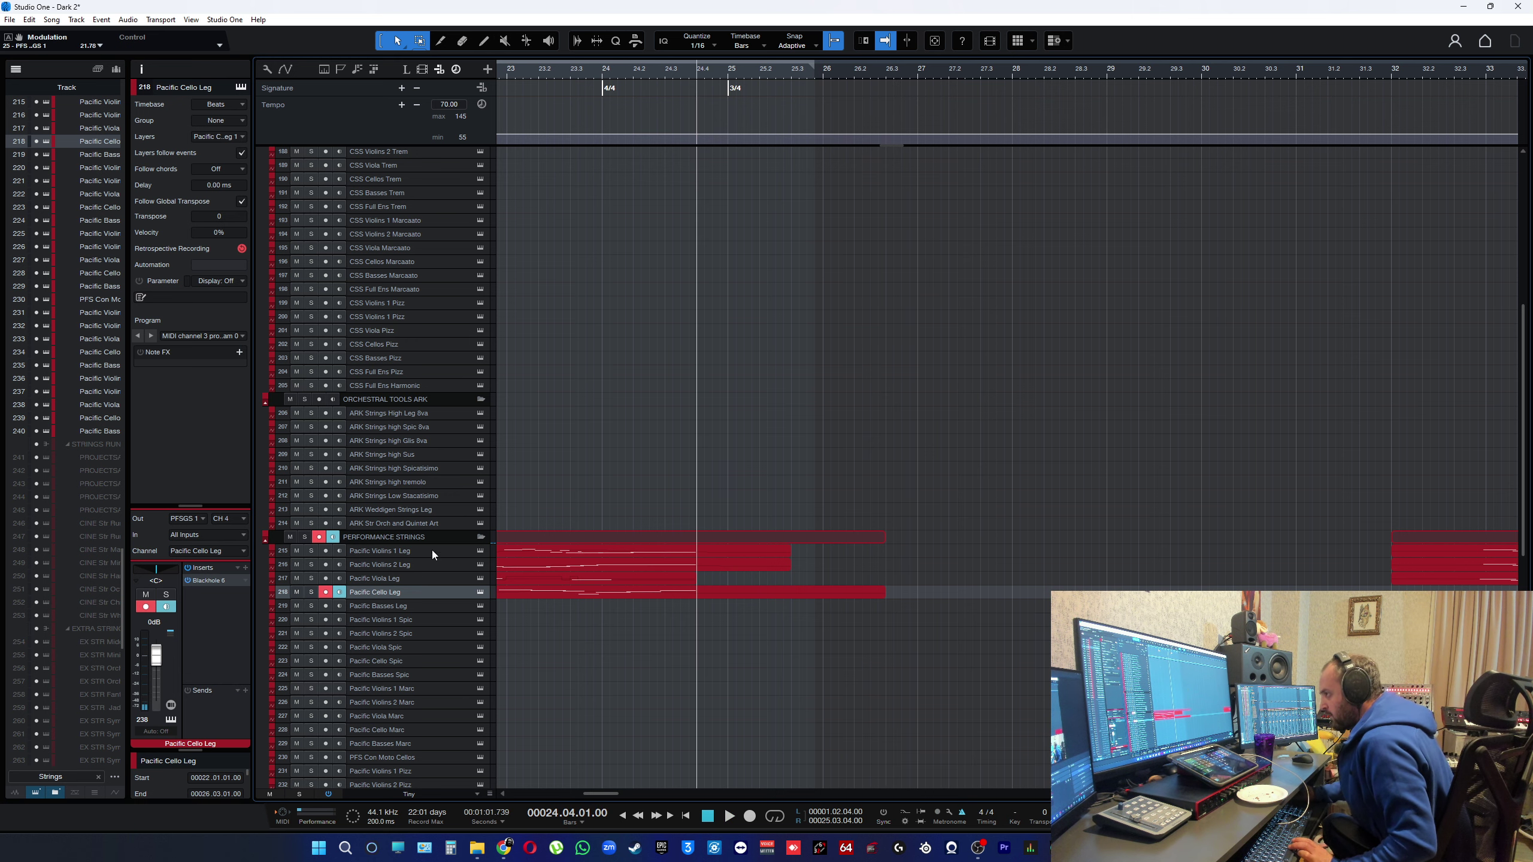
- Select the Pacific Viola Leg track and rehearse a viola line over playback from 24.04.01.00
{"action": "left_click", "coordinate": [432, 580]}
{"action": "left_click", "coordinate": [477, 563]}
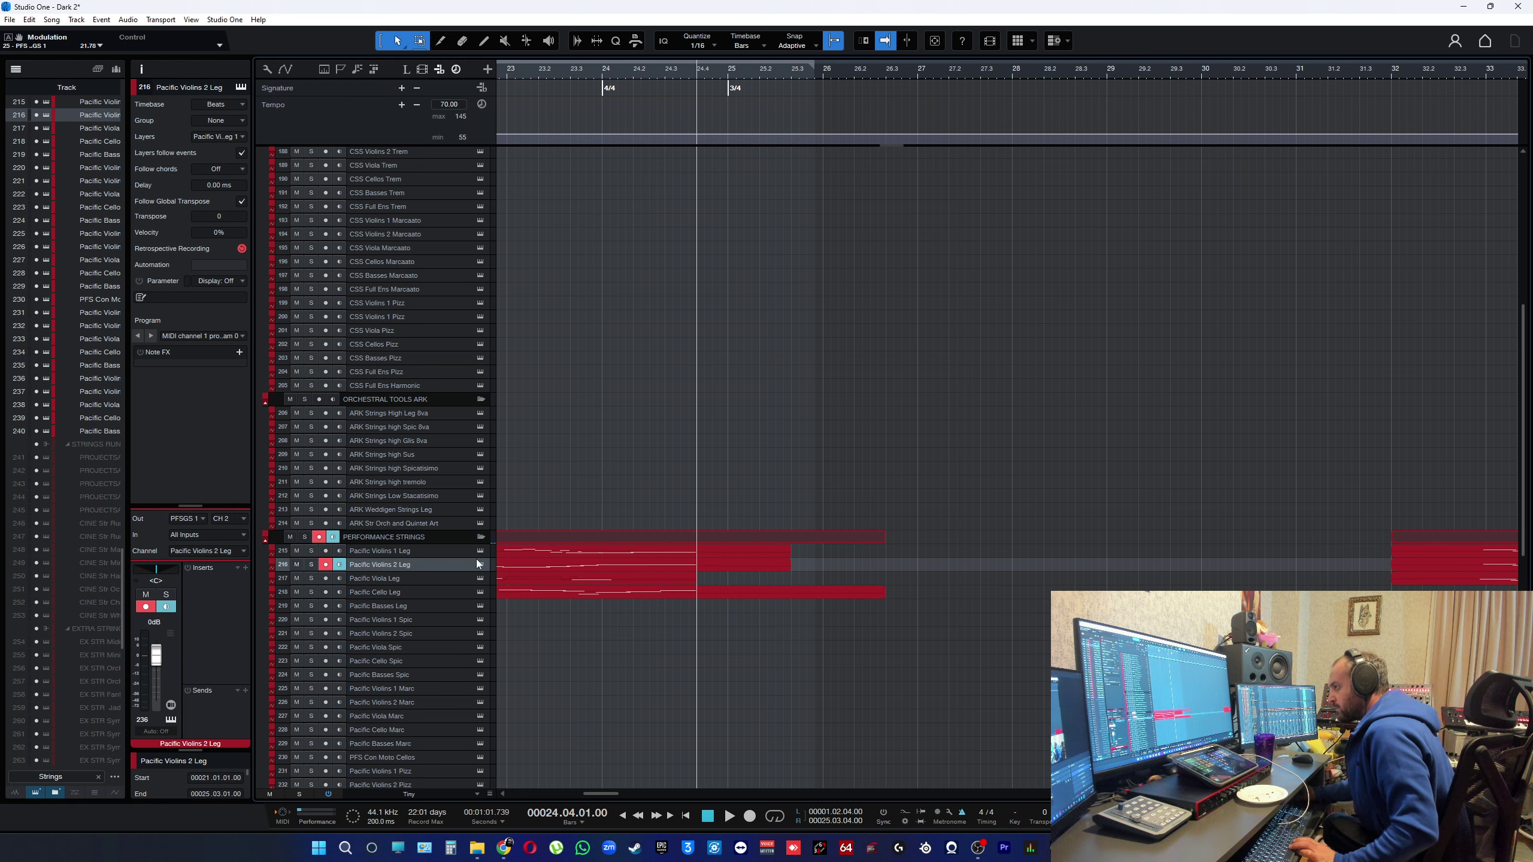
{"action": "left_click", "coordinate": [437, 578]}
{"action": "key", "text": "space"}
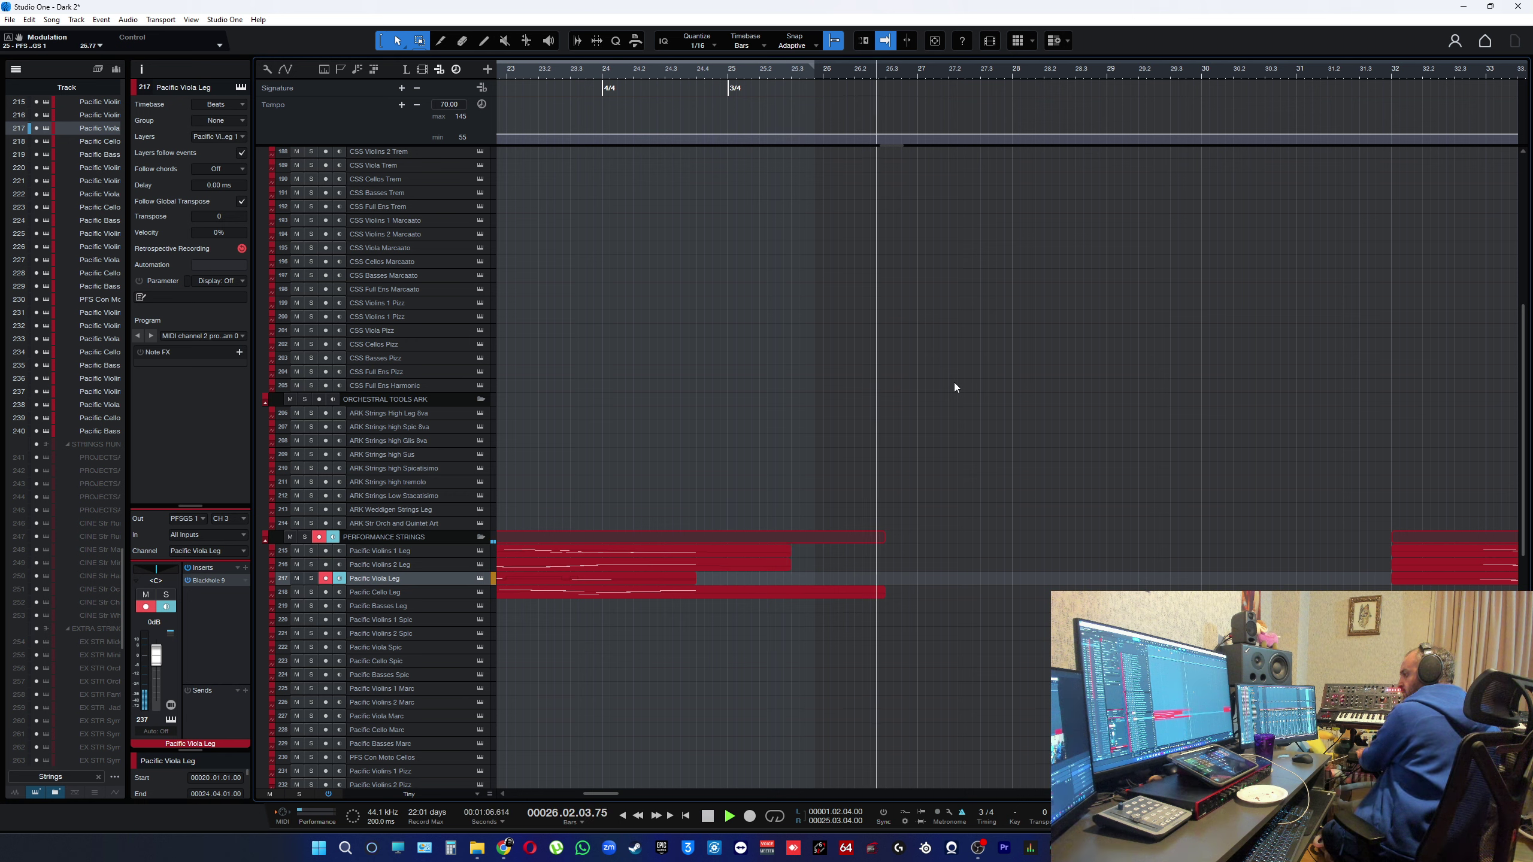
{"action": "key", "text": "space"}
{"action": "key", "text": "space"}
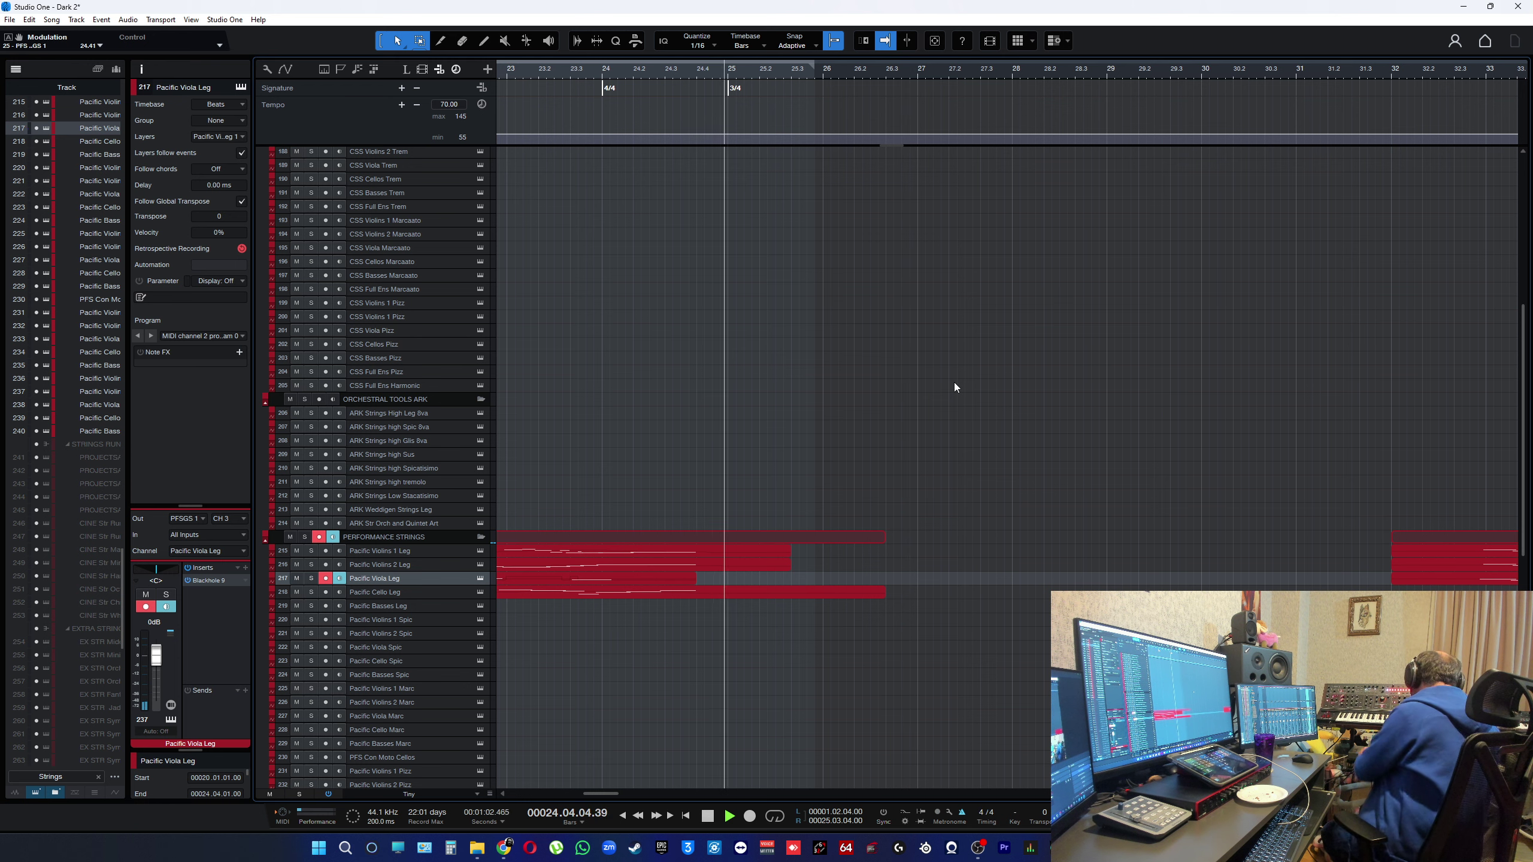
{"action": "key", "text": "space"}
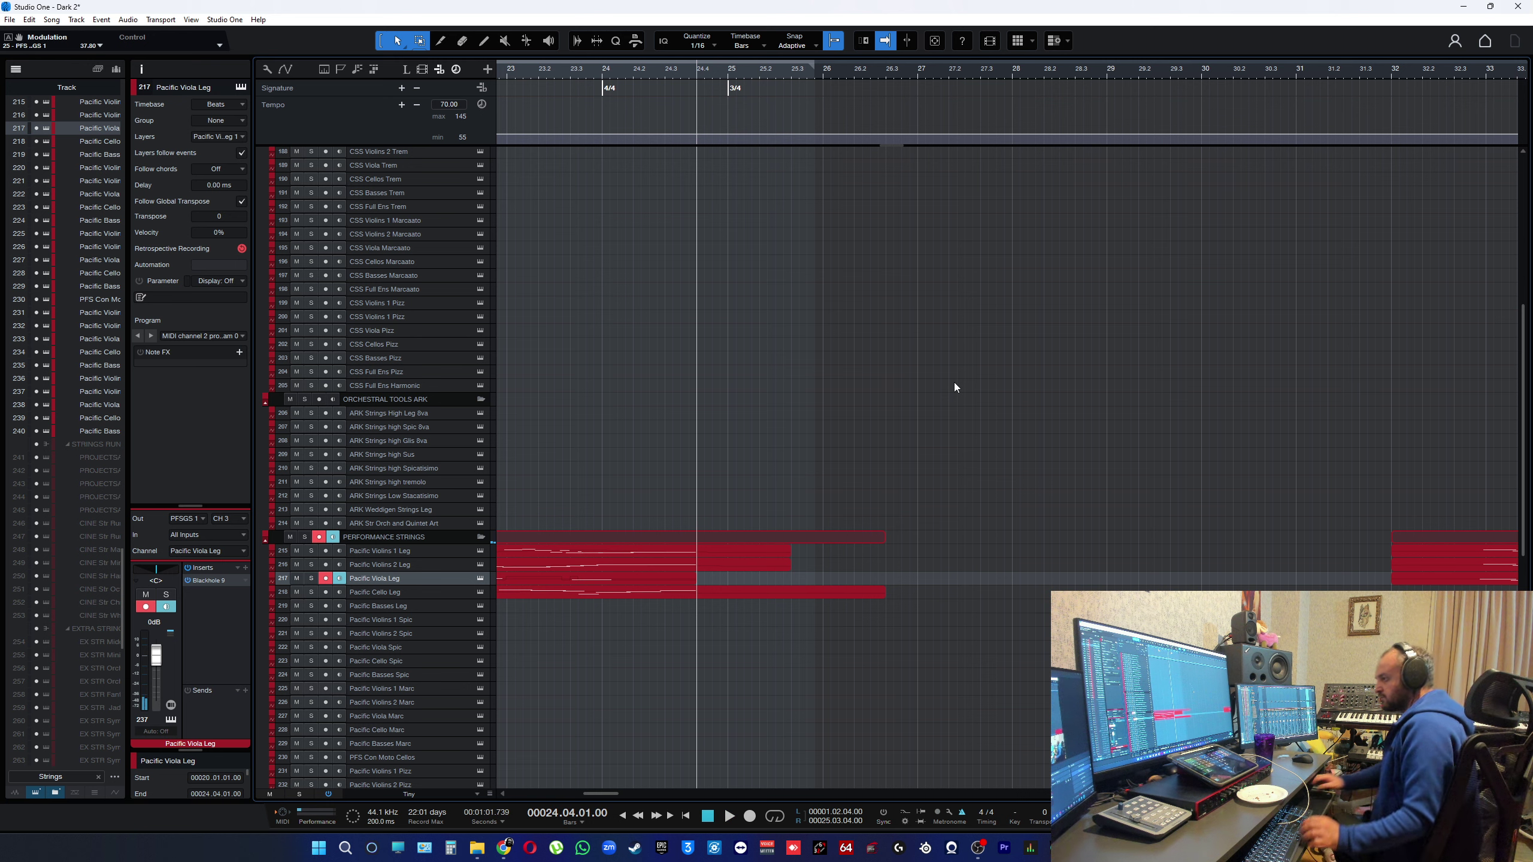
- Switch back to the Pacific Cello Leg track and start playback from 24.04.01.00
{"action": "left_click", "coordinate": [444, 591]}
{"action": "key", "text": "space"}
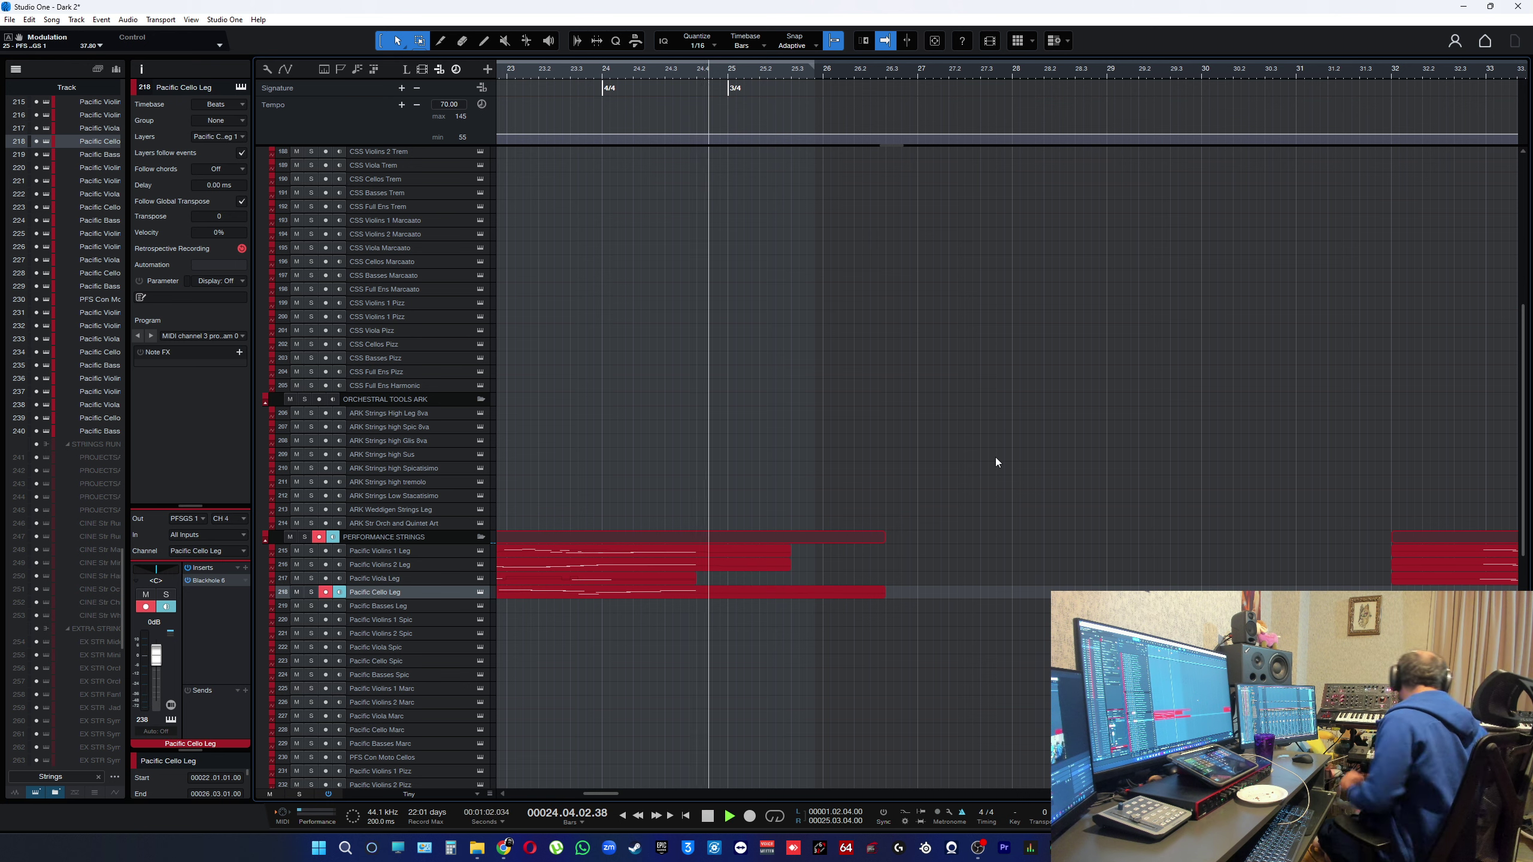